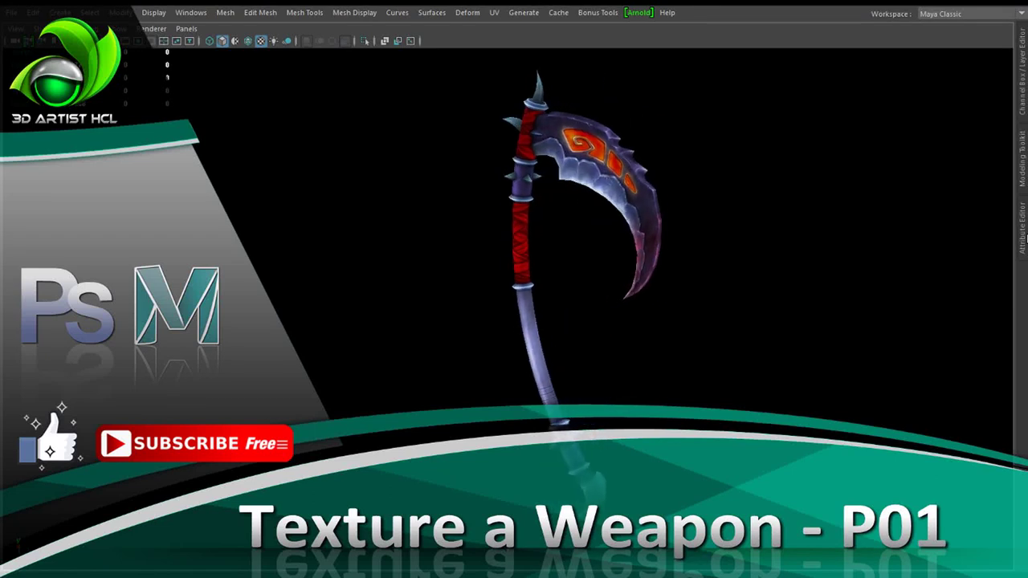
# - Dolly in and orbit around the textured scythe in Maya to inspect the blade up close
pyautogui.scroll(3, 591, 287)
pyautogui.scroll(3, 757, 305)
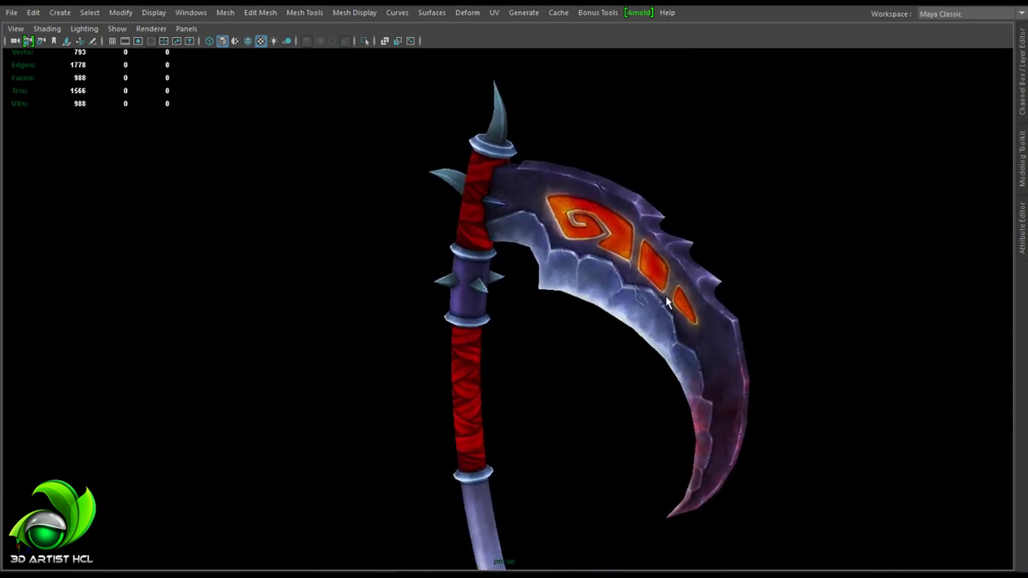
pyautogui.moveTo(666, 301); pyautogui.dragTo(619, 160)
pyautogui.moveTo(649, 268); pyautogui.dragTo(703, 151)
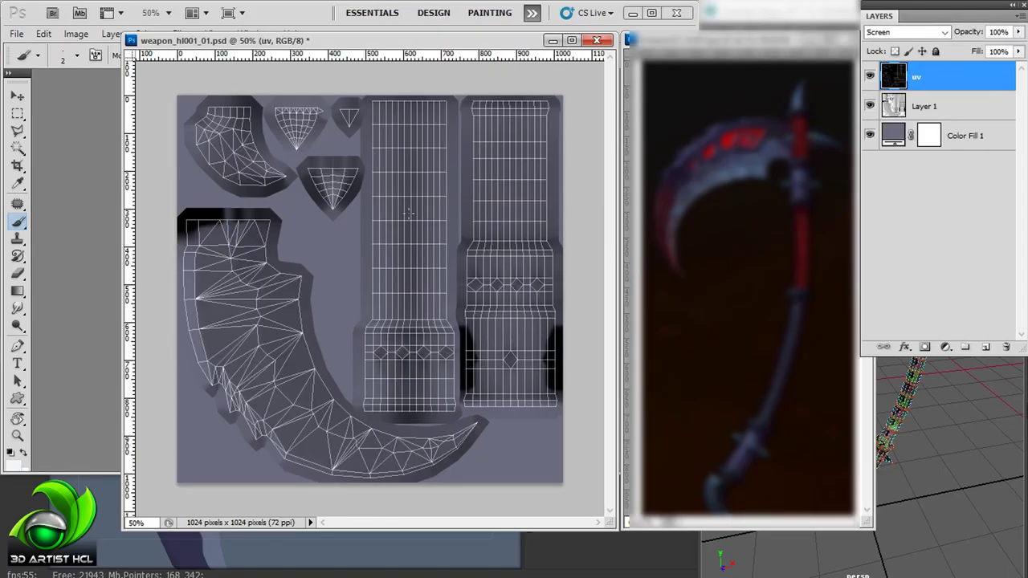
# - At 100% zoom, recolour Color Fill 1 to navy #1e1f34 and add a Solid Color fill in #3e465d
pyautogui.hotkey('ctrl', '+')
pyautogui.hotkey('ctrl', '+')
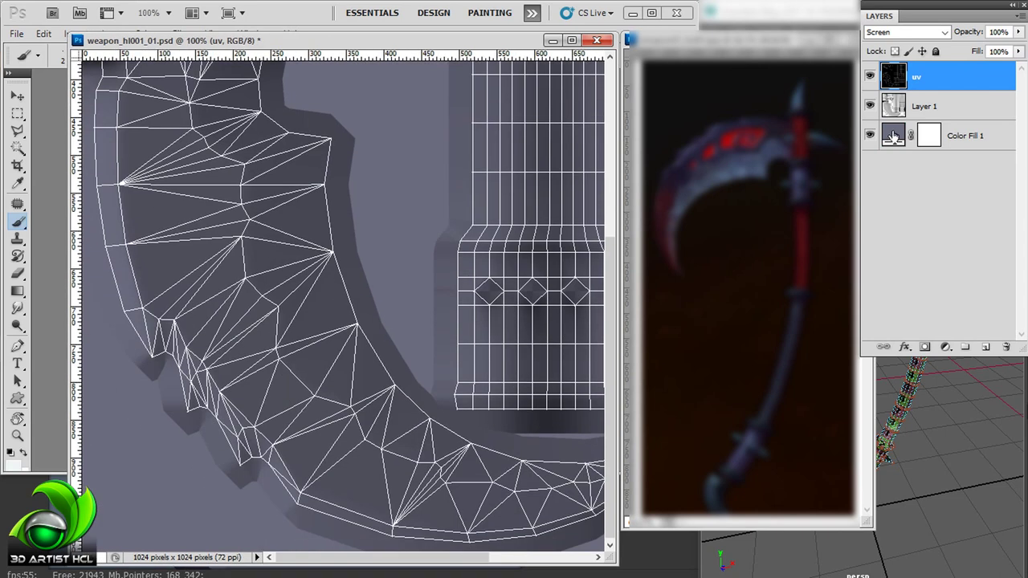
pyautogui.click(708, 93)
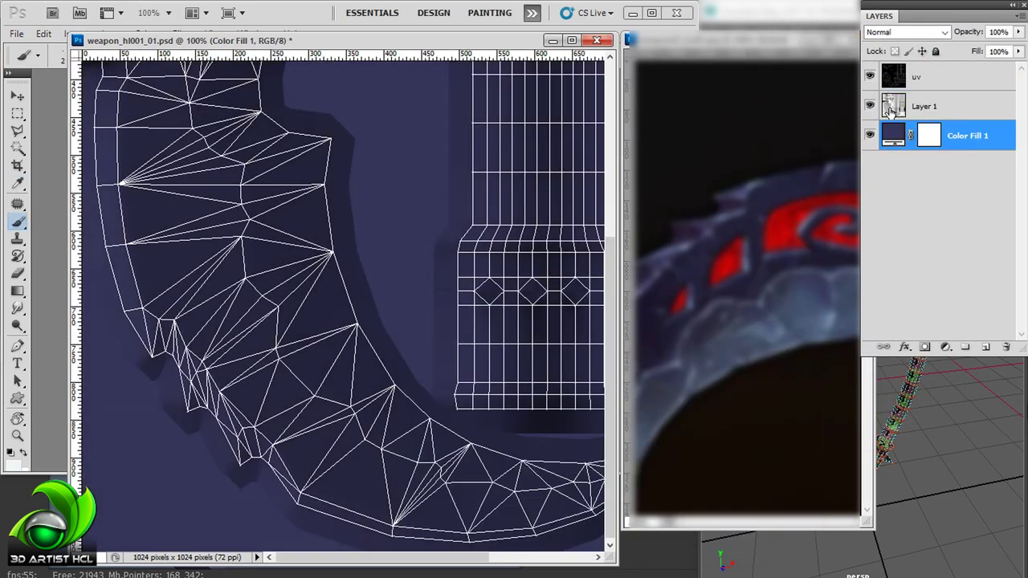
pyautogui.click(897, 106)
pyautogui.click(964, 135)
pyautogui.click(944, 347)
pyautogui.click(893, 34)
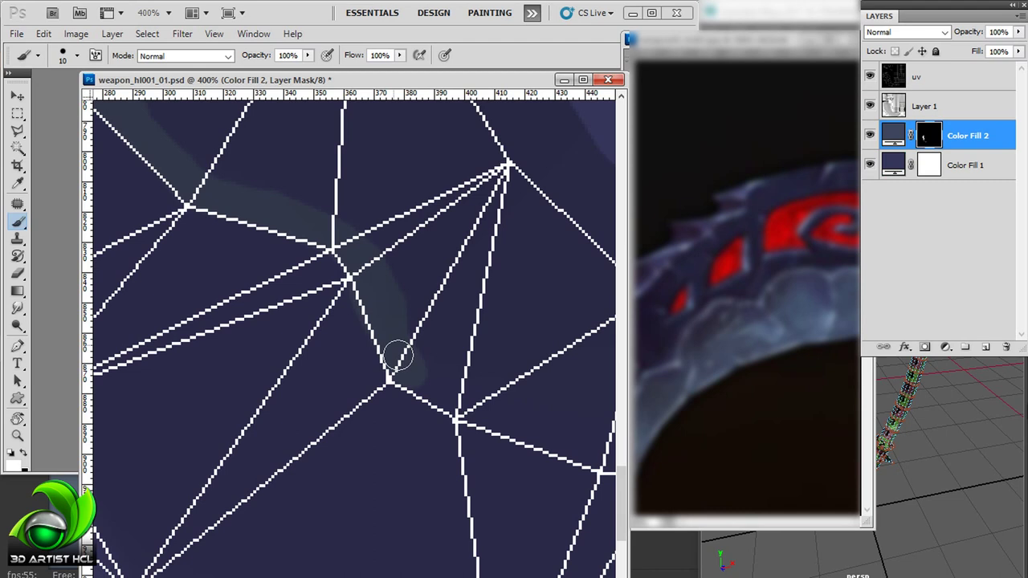
# - Paint soft white strokes on Color Fill 2's mask to lay slate-blue shading across the blade
pyautogui.moveTo(397, 356)
pyautogui.mouseDown()
pyautogui.moveTo(344, 257)
pyautogui.moveTo(385, 340)
pyautogui.moveTo(345, 291)
pyautogui.mouseUp()
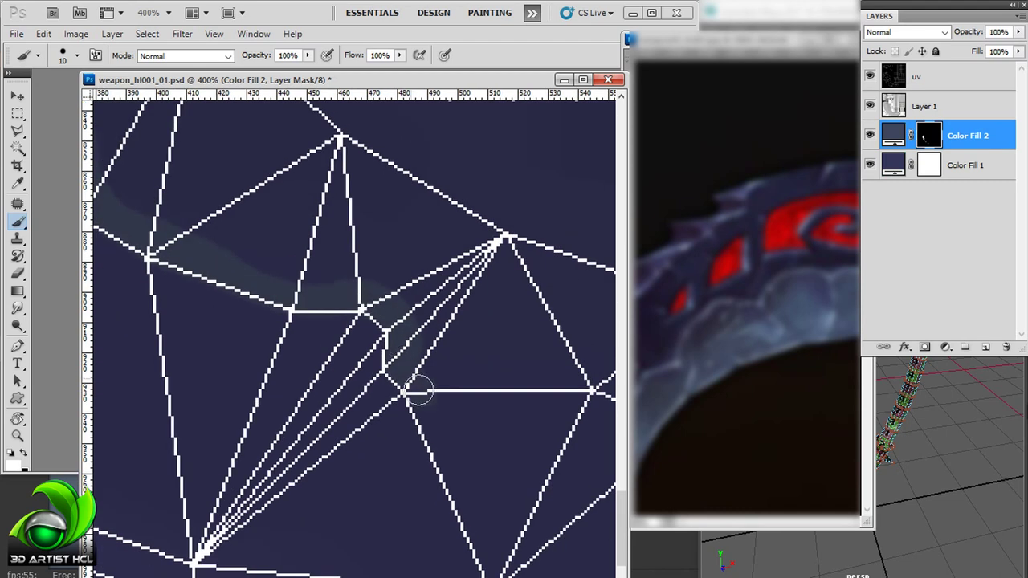
pyautogui.moveTo(416, 391); pyautogui.dragTo(506, 474)
pyautogui.moveTo(455, 328); pyautogui.dragTo(367, 281)
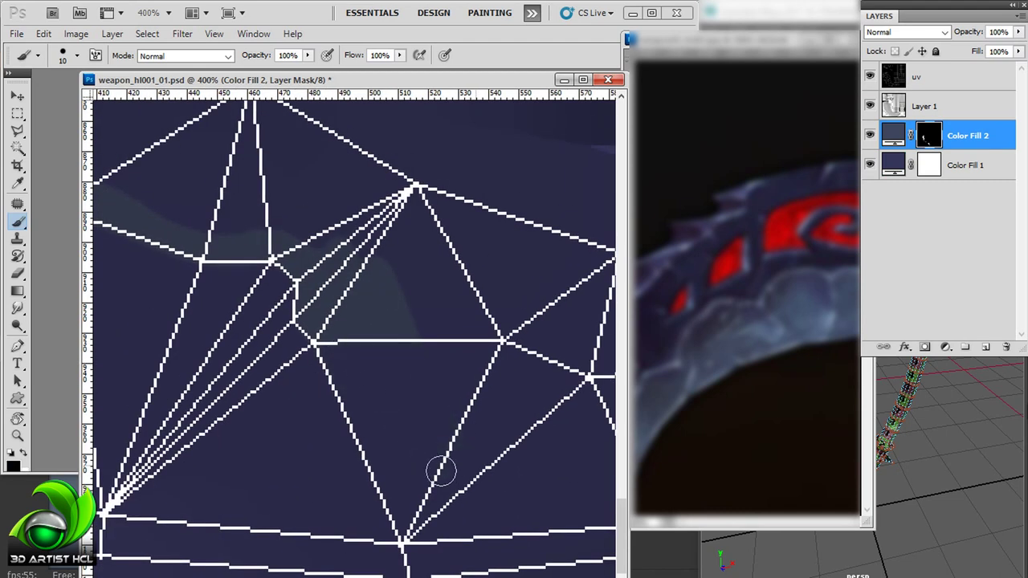
pyautogui.moveTo(366, 317); pyautogui.dragTo(514, 323)
pyautogui.moveTo(522, 287); pyautogui.dragTo(367, 262)
pyautogui.moveTo(410, 322); pyautogui.dragTo(526, 325)
pyautogui.moveTo(502, 322); pyautogui.dragTo(334, 322)
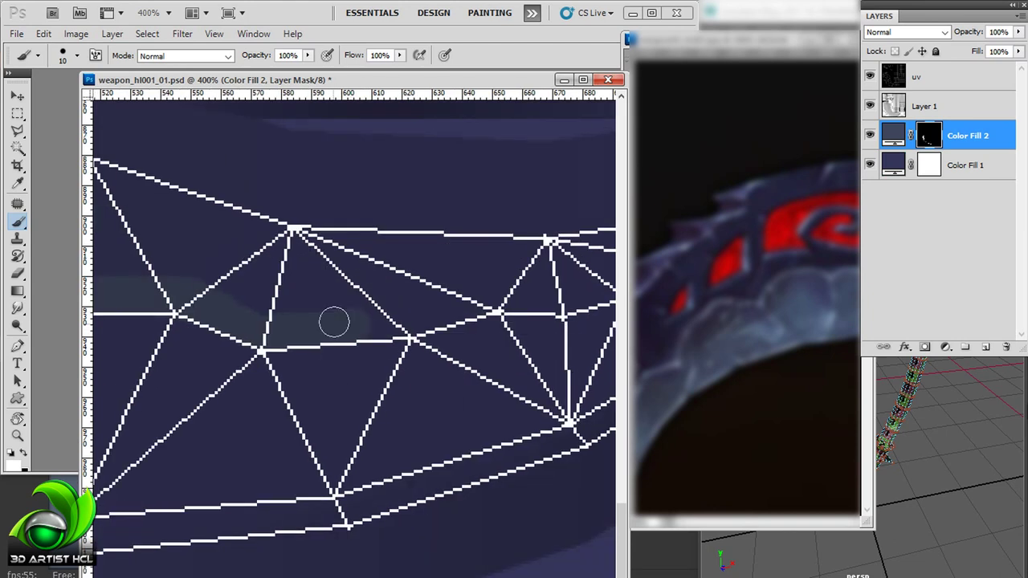
pyautogui.moveTo(508, 257); pyautogui.dragTo(322, 291)
pyautogui.moveTo(415, 323)
pyautogui.mouseDown()
pyautogui.moveTo(289, 358)
pyautogui.moveTo(447, 279)
pyautogui.mouseUp()
pyautogui.moveTo(446, 279)
pyautogui.mouseDown()
pyautogui.moveTo(335, 326)
pyautogui.moveTo(474, 263)
pyautogui.mouseUp()
pyautogui.moveTo(317, 290)
pyautogui.mouseDown()
pyautogui.moveTo(339, 276)
pyautogui.moveTo(314, 372)
pyautogui.moveTo(502, 300)
pyautogui.moveTo(516, 351)
pyautogui.moveTo(408, 245)
pyautogui.moveTo(500, 351)
pyautogui.moveTo(336, 214)
pyautogui.moveTo(332, 298)
pyautogui.moveTo(458, 253)
pyautogui.moveTo(298, 222)
pyautogui.moveTo(406, 239)
pyautogui.mouseUp()
# - Enlarge the brush and paint broader shading across other areas of the blade UVs
pyautogui.press(']')
pyautogui.press(']')
pyautogui.moveTo(554, 463)
pyautogui.mouseDown()
pyautogui.moveTo(332, 386)
pyautogui.moveTo(333, 230)
pyautogui.moveTo(360, 287)
pyautogui.moveTo(348, 234)
pyautogui.moveTo(436, 316)
pyautogui.moveTo(308, 252)
pyautogui.mouseUp()
pyautogui.moveTo(240, 438)
pyautogui.mouseDown()
pyautogui.moveTo(390, 230)
pyautogui.moveTo(509, 195)
pyautogui.moveTo(502, 286)
pyautogui.mouseUp()
pyautogui.moveTo(228, 305)
pyautogui.mouseDown()
pyautogui.moveTo(401, 247)
pyautogui.moveTo(445, 257)
pyautogui.mouseUp()
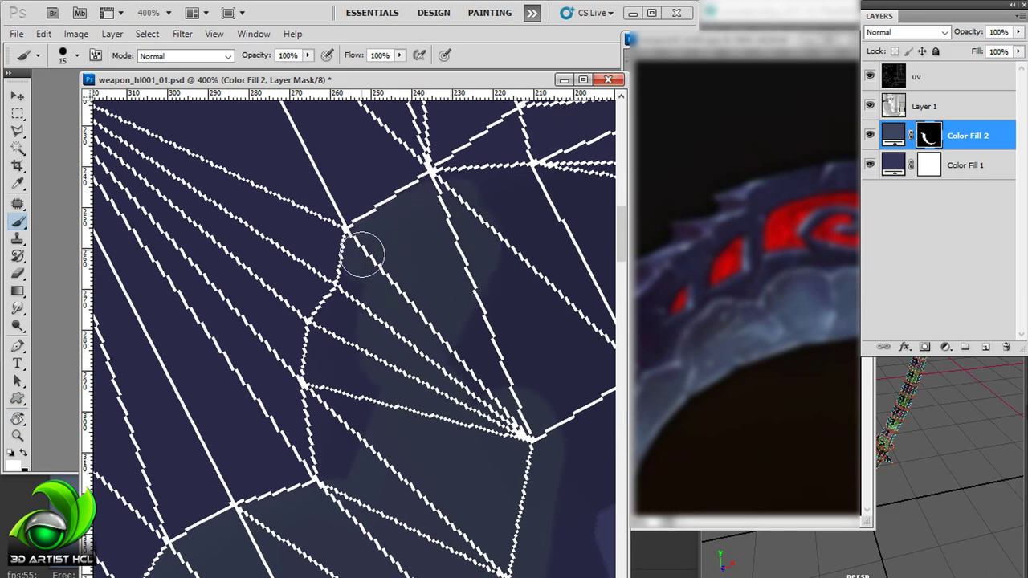
pyautogui.moveTo(333, 450)
pyautogui.mouseDown()
pyautogui.moveTo(383, 292)
pyautogui.moveTo(322, 213)
pyautogui.moveTo(290, 270)
pyautogui.mouseUp()
pyautogui.scroll(-3, 238, 458)
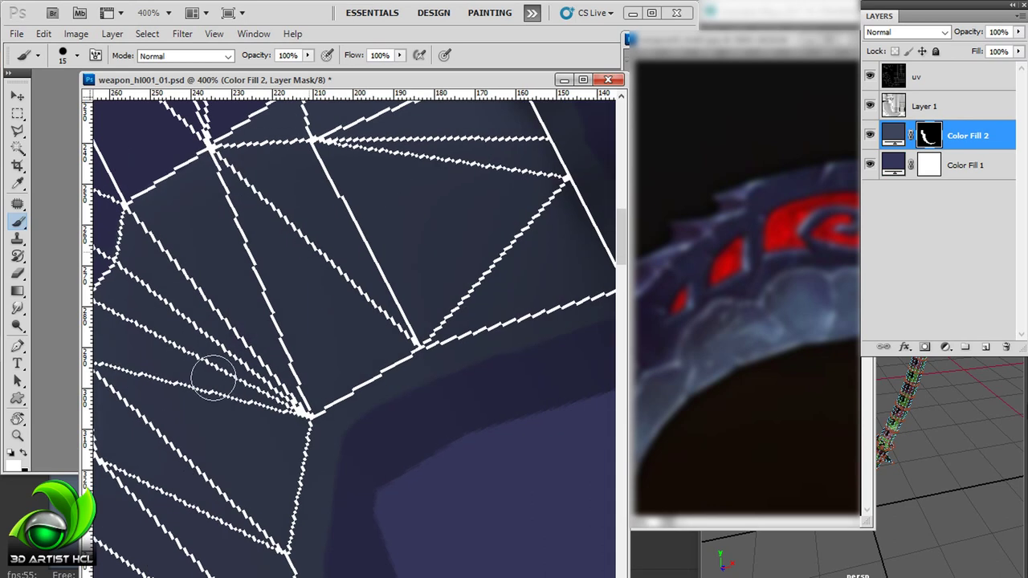
pyautogui.moveTo(256, 426); pyautogui.dragTo(367, 349)
pyautogui.moveTo(367, 483); pyautogui.dragTo(445, 292)
# - Alternate black and white on the mask to refine shading along the blade edge and tip
pyautogui.press('x')
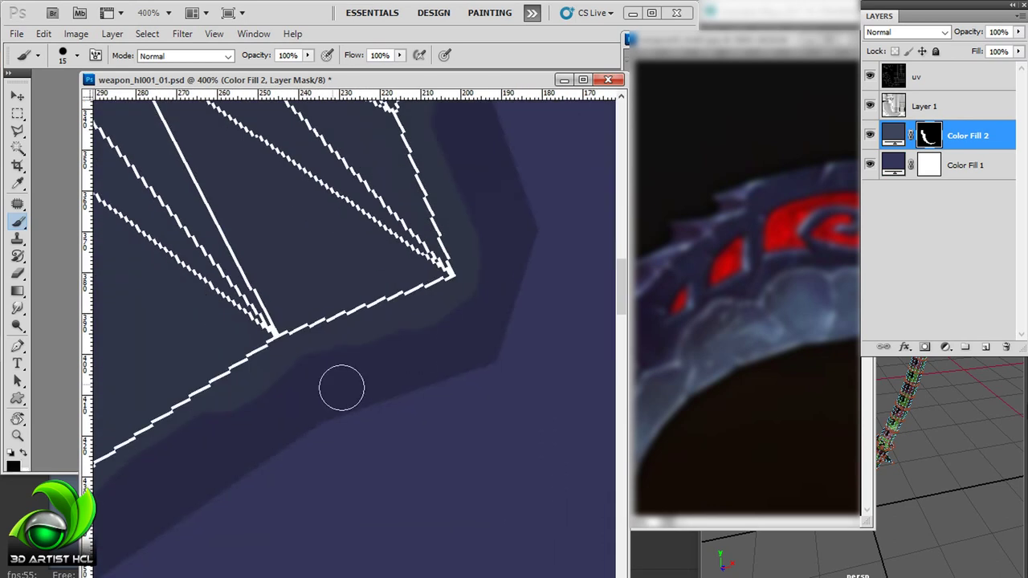
pyautogui.moveTo(233, 429); pyautogui.dragTo(382, 329)
pyautogui.moveTo(188, 405); pyautogui.dragTo(238, 342)
pyautogui.press('x')
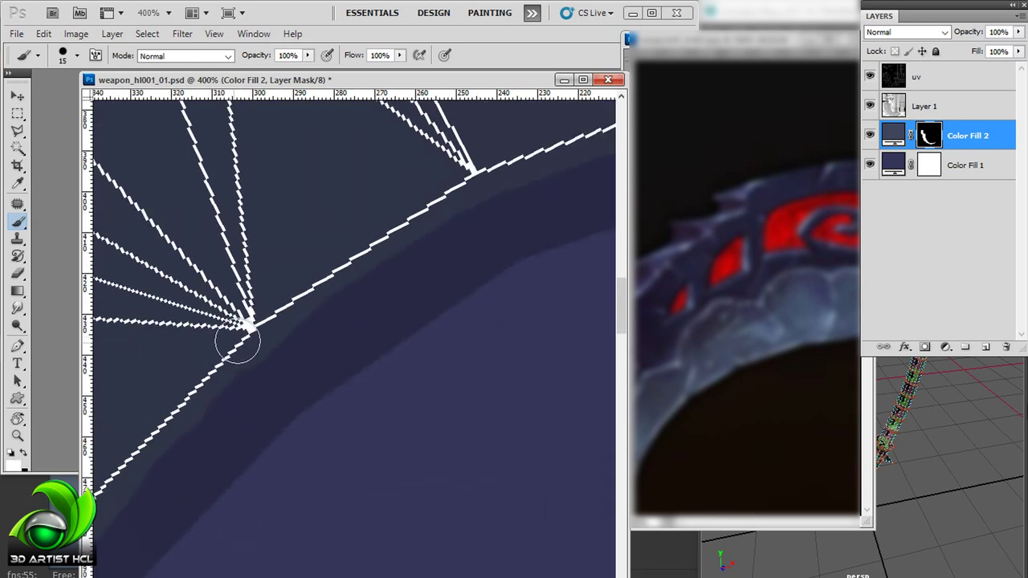
pyautogui.moveTo(181, 486); pyautogui.dragTo(361, 330)
pyautogui.moveTo(210, 541)
pyautogui.mouseDown()
pyautogui.moveTo(292, 441)
pyautogui.moveTo(380, 268)
pyautogui.mouseUp()
pyautogui.moveTo(337, 482)
pyautogui.mouseDown()
pyautogui.moveTo(393, 350)
pyautogui.moveTo(335, 292)
pyautogui.mouseUp()
pyautogui.moveTo(325, 397); pyautogui.dragTo(257, 272)
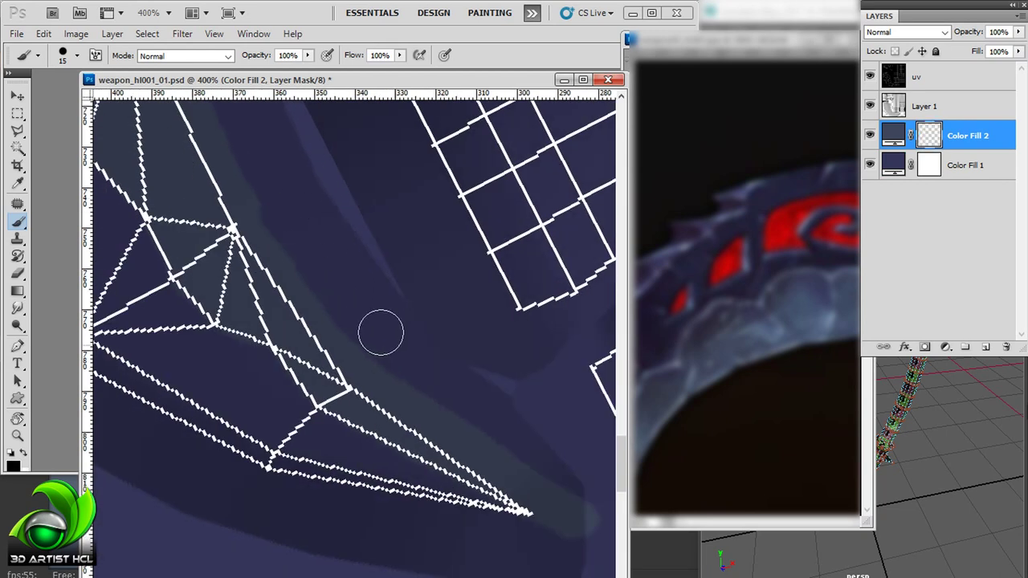
pyautogui.moveTo(591, 497); pyautogui.dragTo(454, 362)
pyautogui.moveTo(351, 337)
pyautogui.mouseDown()
pyautogui.moveTo(455, 362)
pyautogui.moveTo(338, 379)
pyautogui.mouseUp()
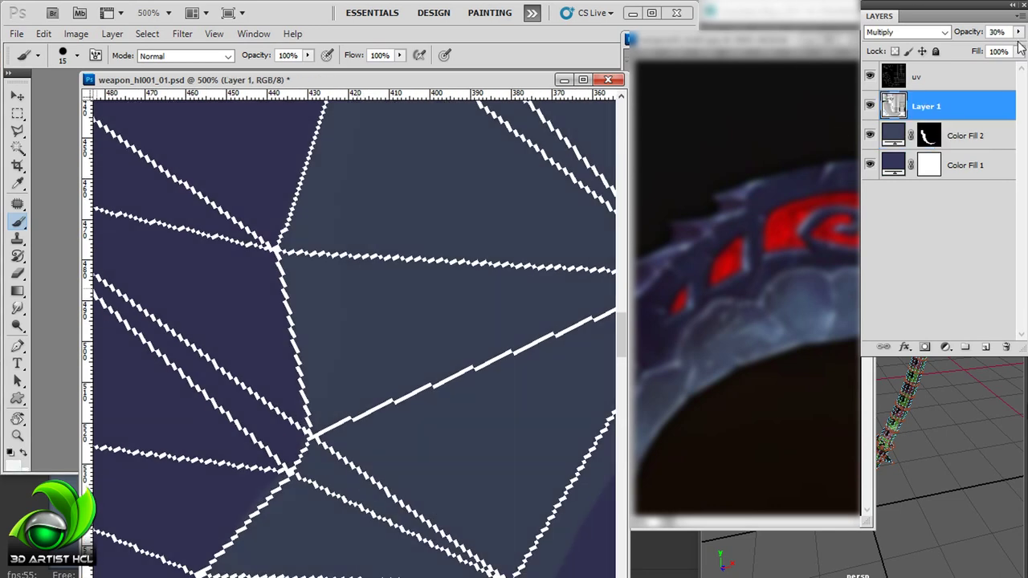
# - Fade the uv wireframe to faint grey, touch up the shading mask, and duplicate Color Fill 2
pyautogui.click(923, 76)
pyautogui.moveTo(968, 32); pyautogui.dragTo(947, 33)
pyautogui.click(929, 136)
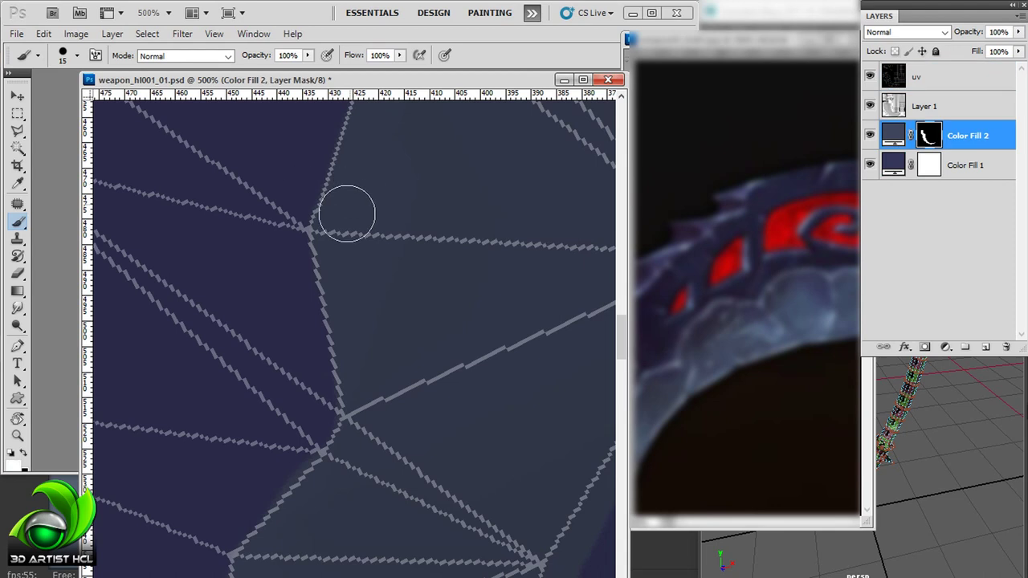
pyautogui.moveTo(368, 414); pyautogui.dragTo(315, 277)
pyautogui.moveTo(315, 402)
pyautogui.mouseDown()
pyautogui.moveTo(344, 355)
pyautogui.moveTo(330, 275)
pyautogui.mouseUp()
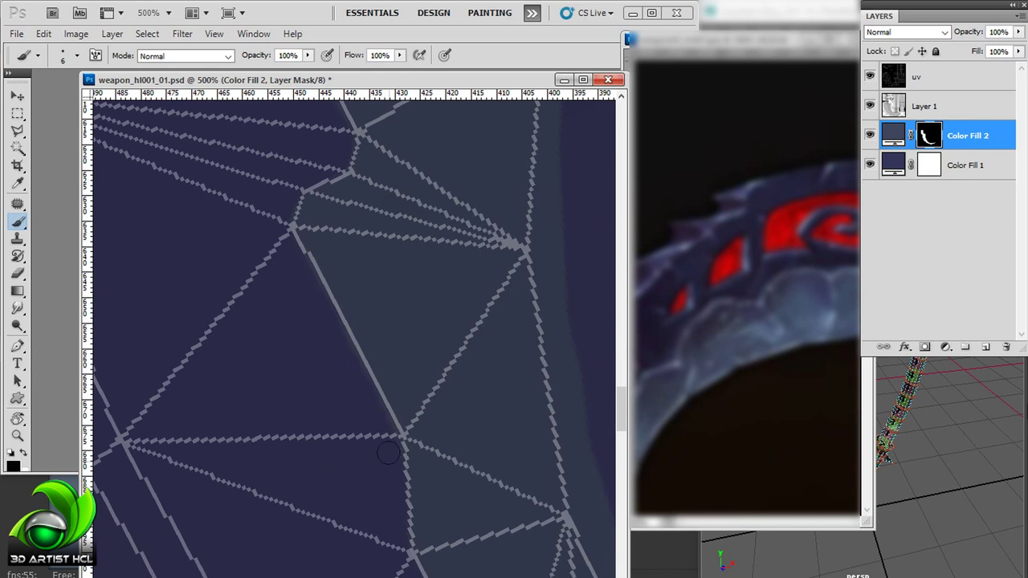
pyautogui.moveTo(388, 454); pyautogui.dragTo(342, 284)
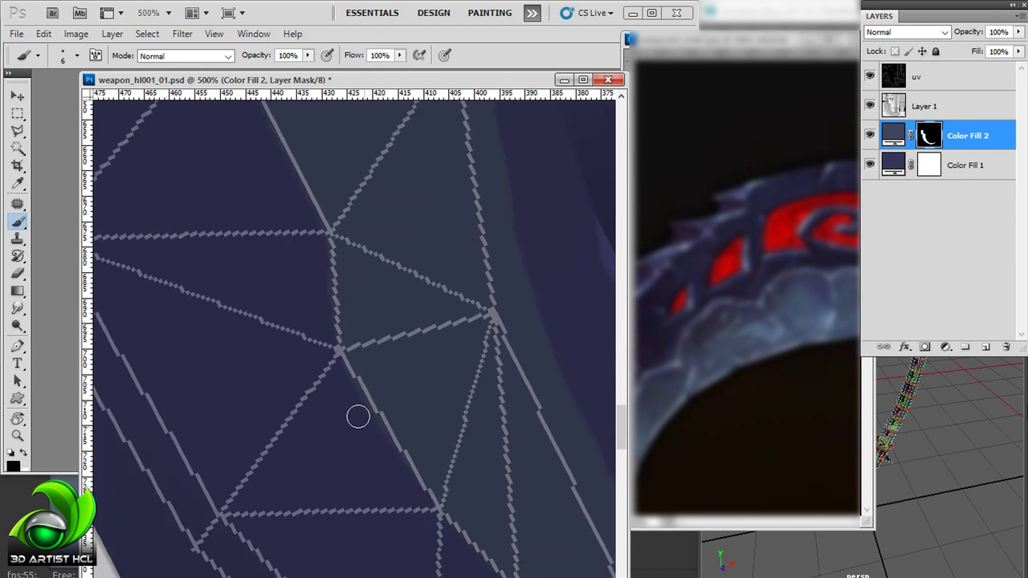
pyautogui.moveTo(358, 416); pyautogui.dragTo(314, 318)
pyautogui.press('x')
pyautogui.moveTo(382, 407); pyautogui.dragTo(375, 334)
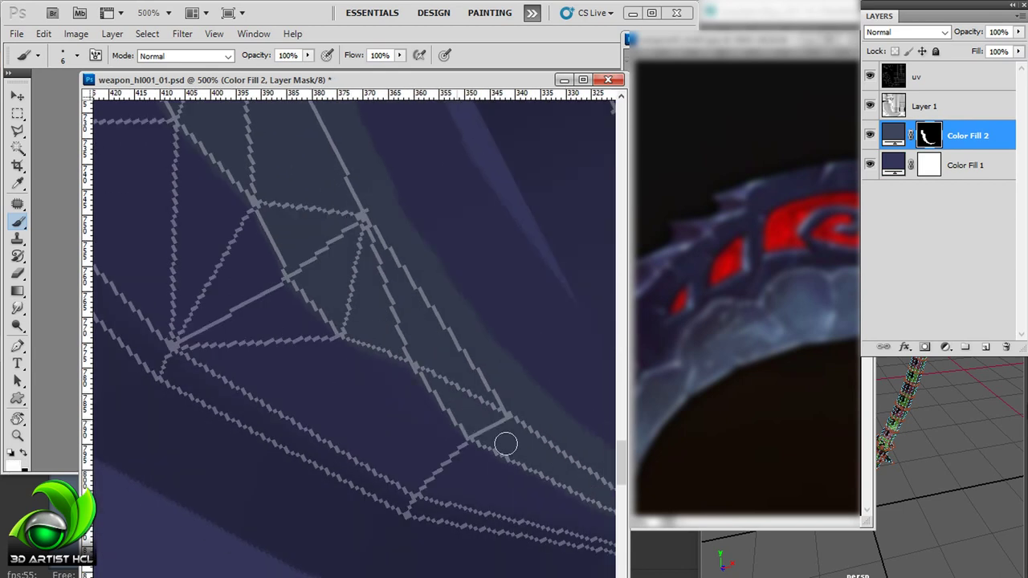
pyautogui.moveTo(445, 196); pyautogui.dragTo(518, 257)
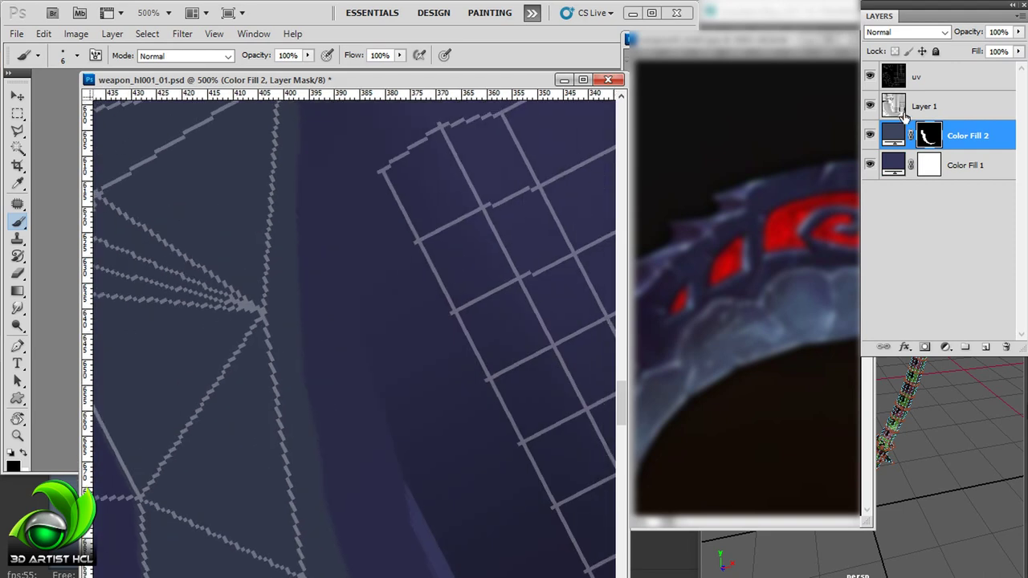
pyautogui.moveTo(983, 347); pyautogui.dragTo(984, 347)
# - Set the copy to Multiply, fill its mask black, and lighten Color Fill 2 to #404761
pyautogui.doubleClick(895, 140)
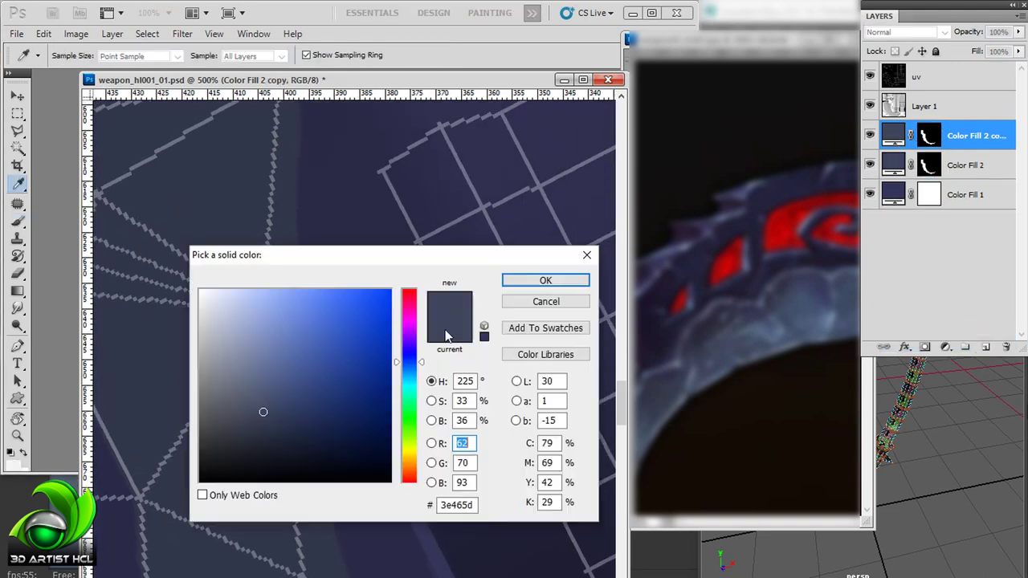
pyautogui.click(266, 403)
pyautogui.click(608, 278)
pyautogui.click(929, 136)
pyautogui.hotkey('alt', 'BackSpace')
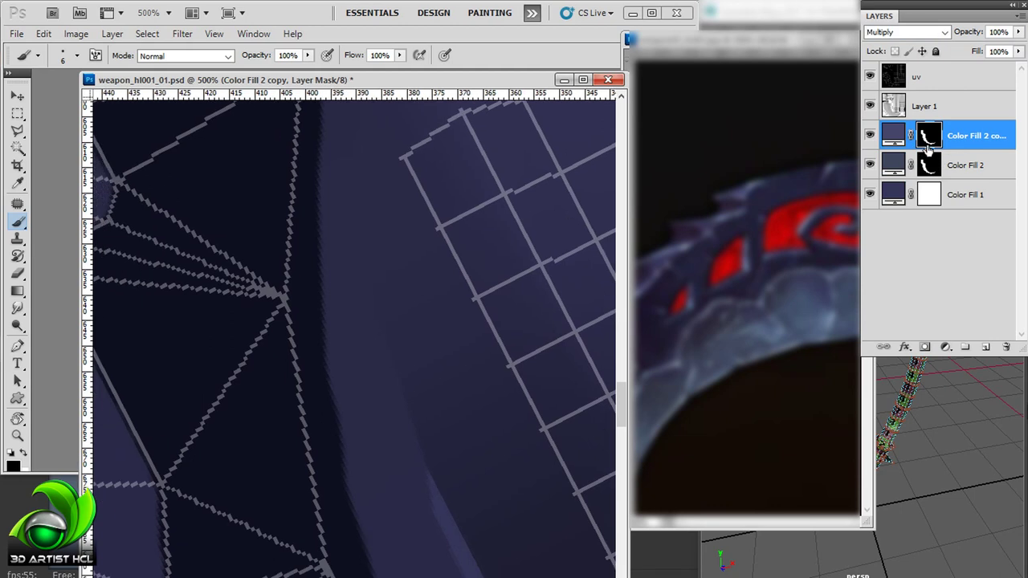
pyautogui.doubleClick(893, 165)
pyautogui.press('Return')
# - Re-edit the copy's fill colour and try the Lighten blend mode on it
pyautogui.doubleClick(893, 164)
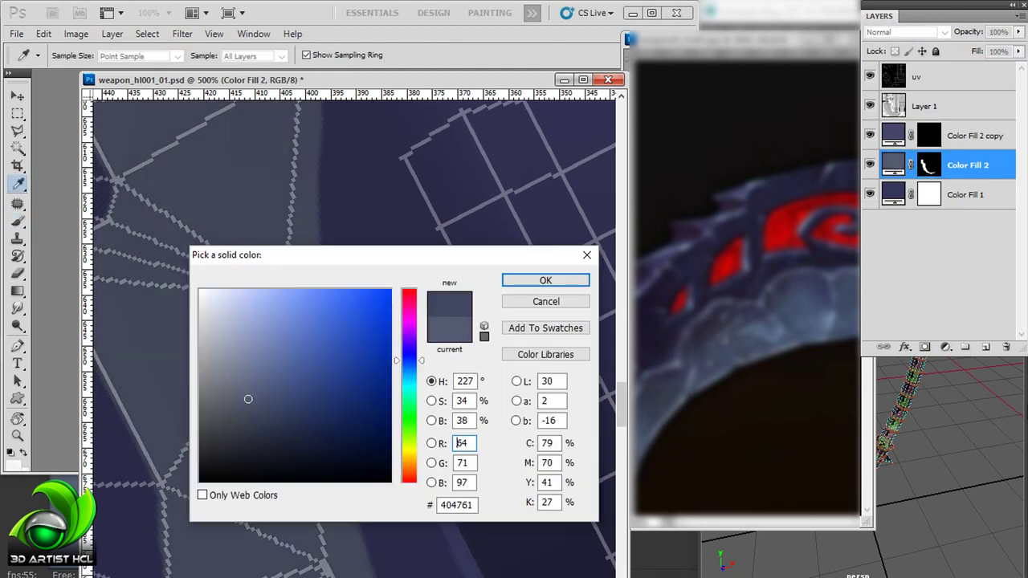
pyautogui.click(578, 278)
pyautogui.click(929, 135)
pyautogui.click(905, 32)
pyautogui.click(891, 166)
pyautogui.moveTo(370, 164)
pyautogui.mouseDown()
pyautogui.moveTo(206, 202)
pyautogui.moveTo(238, 281)
pyautogui.mouseUp()
# - Pick a small soft brush at 10% opacity and set the copy back to Multiply
pyautogui.click(77, 55)
pyautogui.doubleClick(48, 153)
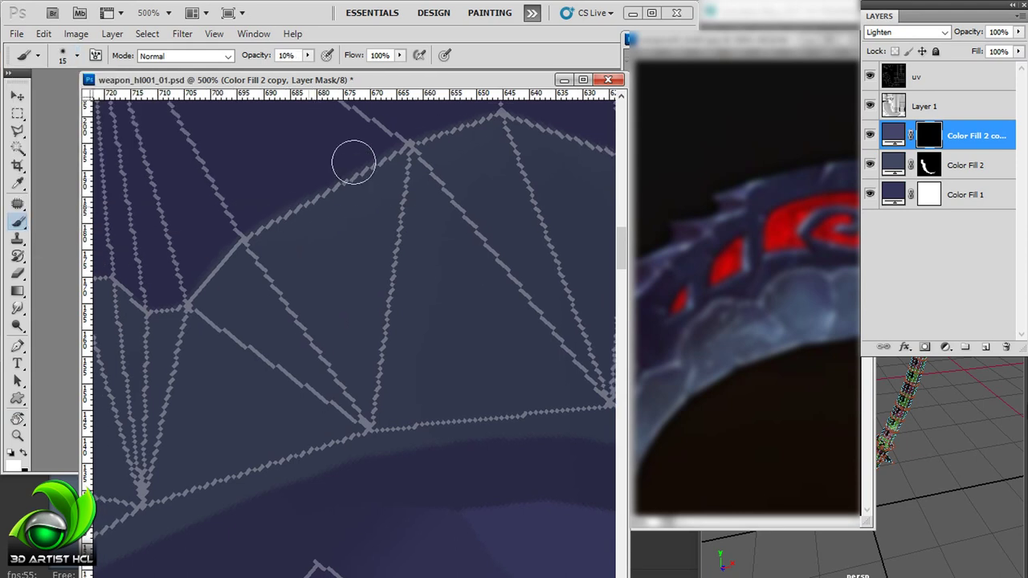
pyautogui.press('1')
pyautogui.click(906, 32)
pyautogui.click(899, 78)
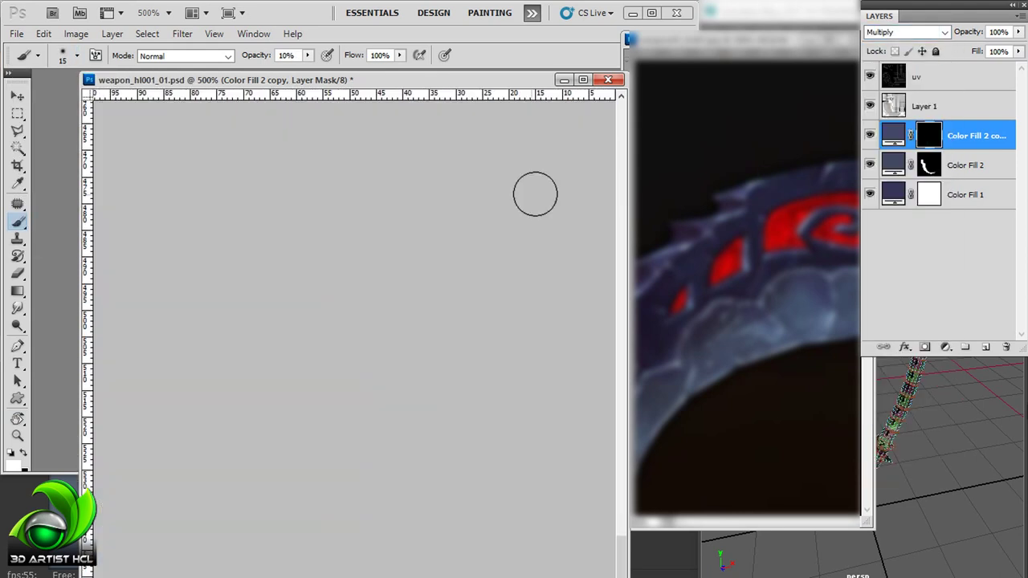
# - Rotate the canvas to align the blade, go full-screen, and hide the uv wireframe
pyautogui.press('r')
pyautogui.press('f')
pyautogui.moveTo(403, 244)
pyautogui.mouseDown()
pyautogui.moveTo(542, 150)
pyautogui.moveTo(483, 277)
pyautogui.mouseUp()
pyautogui.press('b')
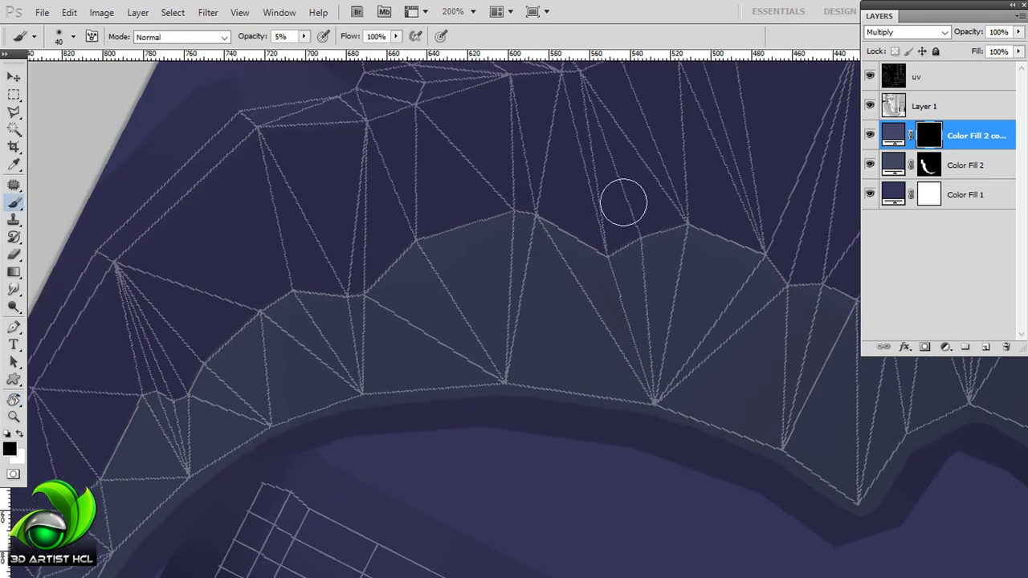
pyautogui.scroll(2, 623, 202)
pyautogui.moveTo(660, 172); pyautogui.dragTo(487, 197)
pyautogui.click(870, 75)
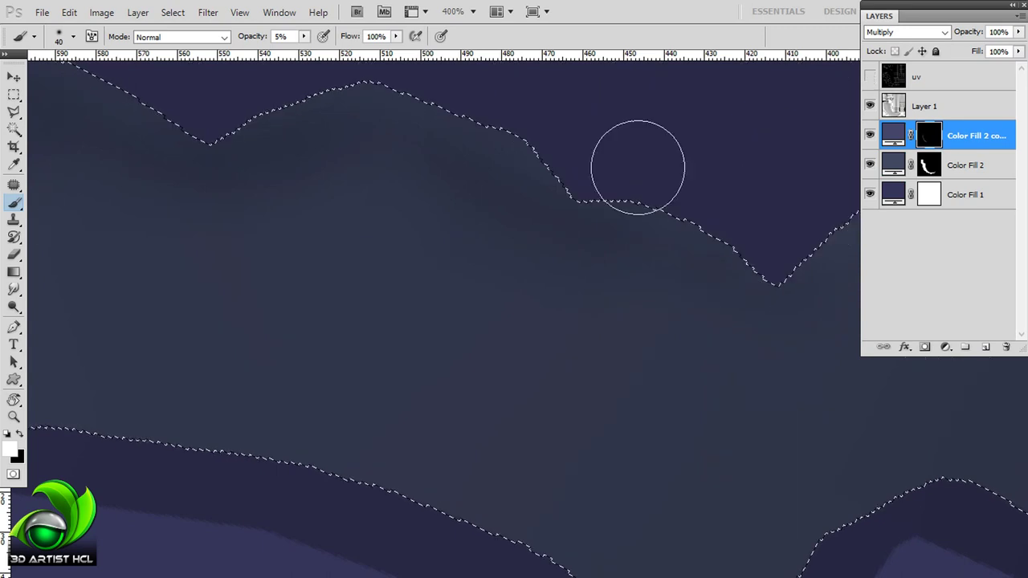
pyautogui.scroll(-1, 578, 192)
pyautogui.scroll(-1, 567, 225)
pyautogui.scroll(-2, 321, 271)
pyautogui.moveTo(321, 271); pyautogui.dragTo(393, 241)
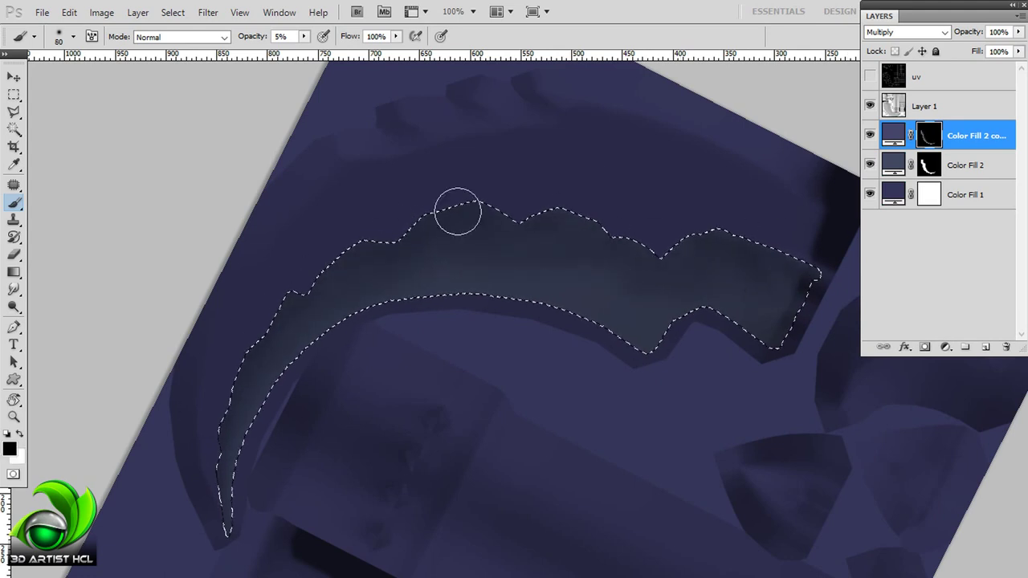
# - Duplicate the Multiply fill layer with a black mask, zoom to 300%, and show the uv guide
pyautogui.hotkey('ctrl', 'd')
pyautogui.moveTo(652, 233); pyautogui.dragTo(630, 176)
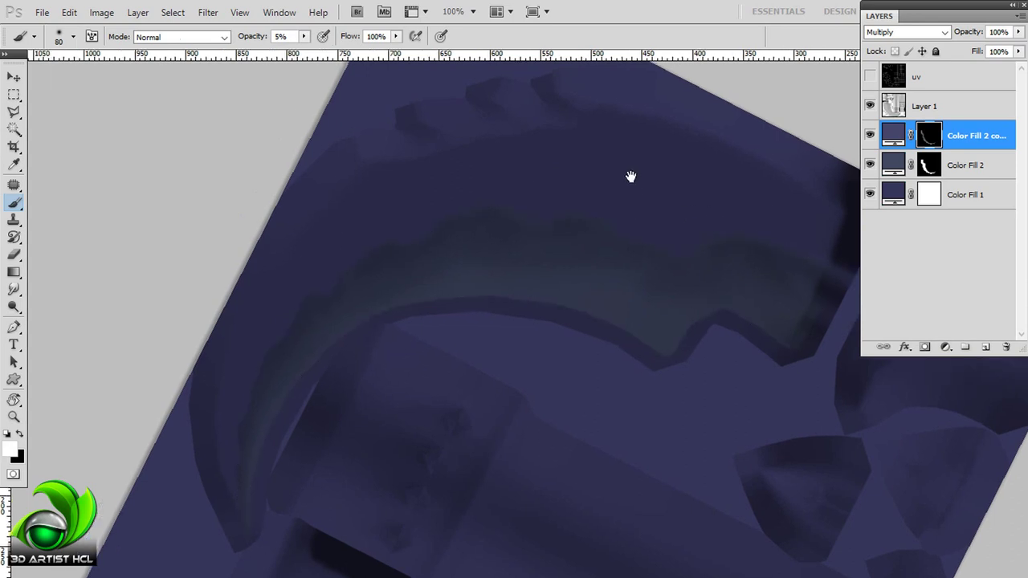
pyautogui.hotkey('ctrl', '+')
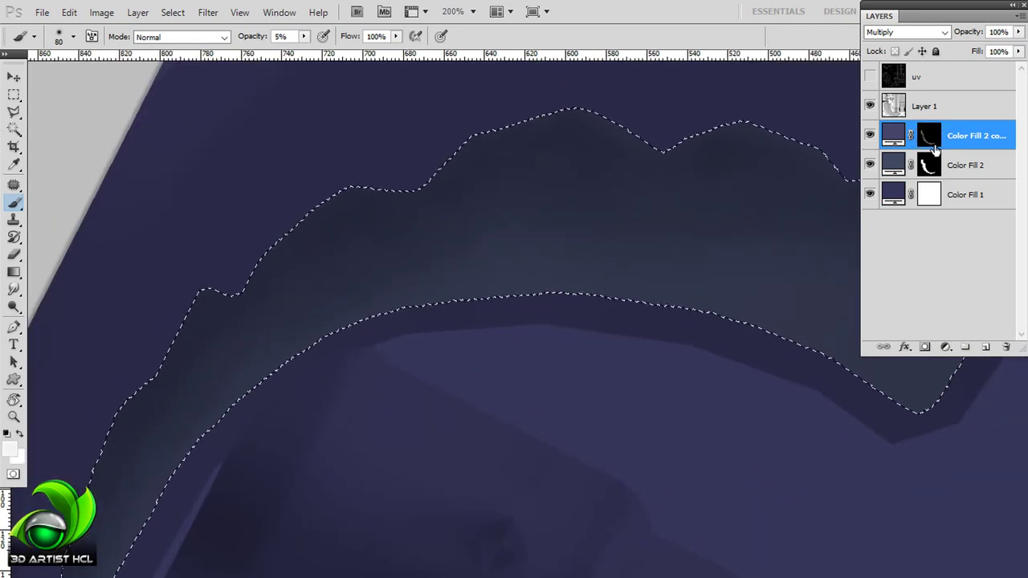
pyautogui.hotkey('ctrl', 'j')
pyautogui.press('Delete')
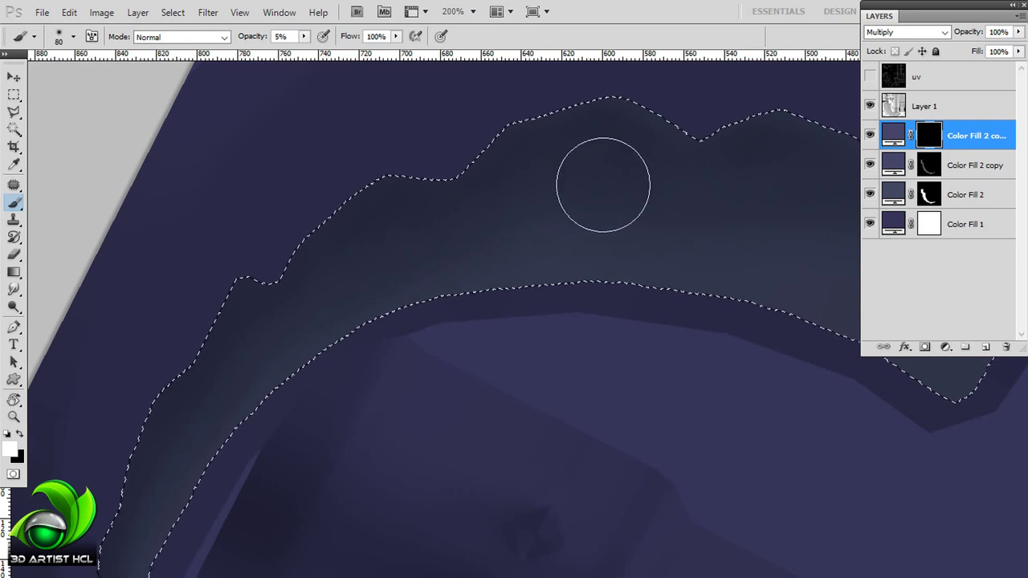
pyautogui.hotkey('ctrl', '+')
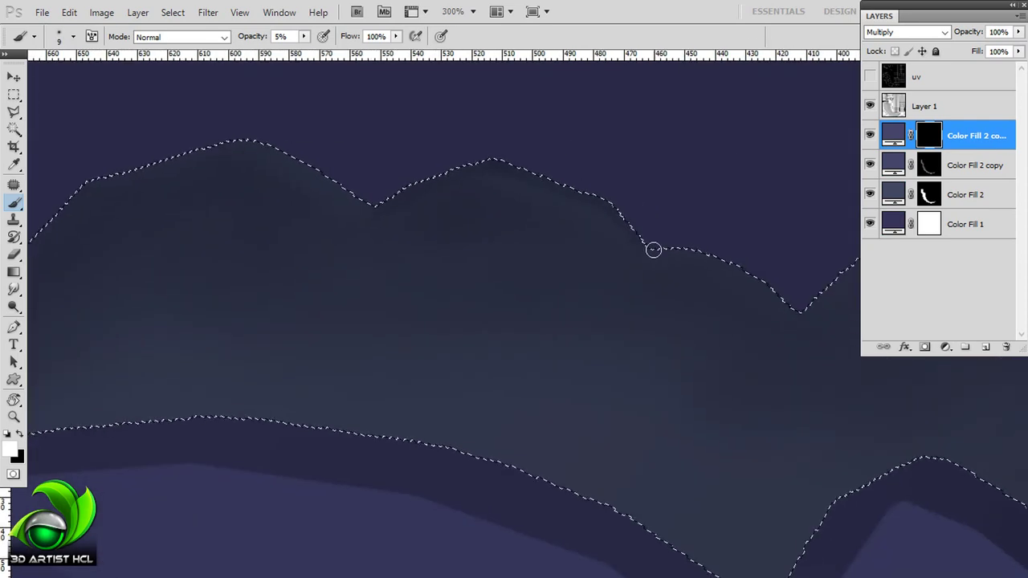
pyautogui.moveTo(651, 248); pyautogui.dragTo(492, 216)
pyautogui.moveTo(674, 259); pyautogui.dragTo(546, 254)
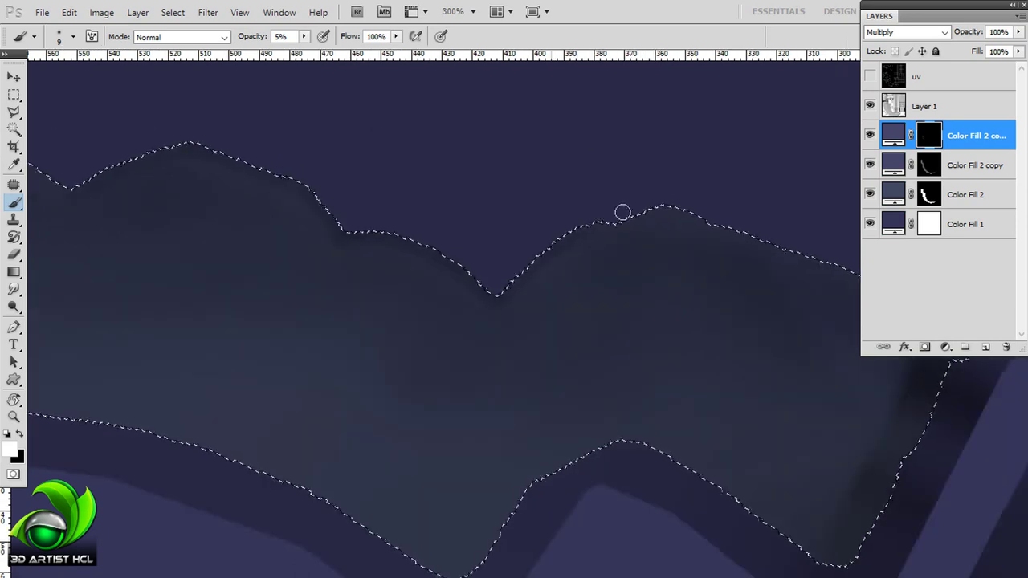
pyautogui.moveTo(738, 235); pyautogui.dragTo(637, 166)
pyautogui.moveTo(728, 196); pyautogui.dragTo(647, 236)
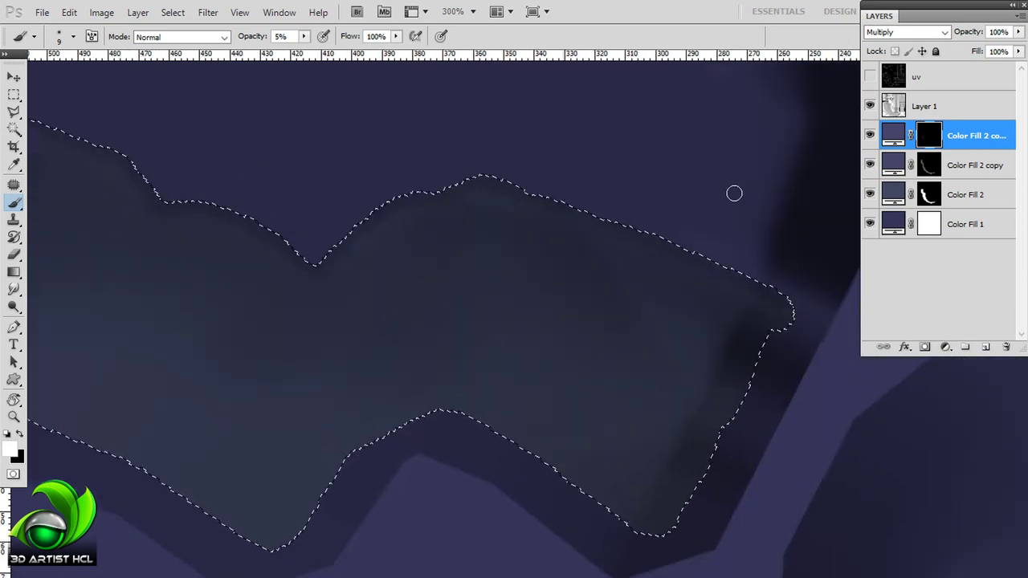
pyautogui.scroll(-3, 733, 194)
pyautogui.hotkey('alt', '[')
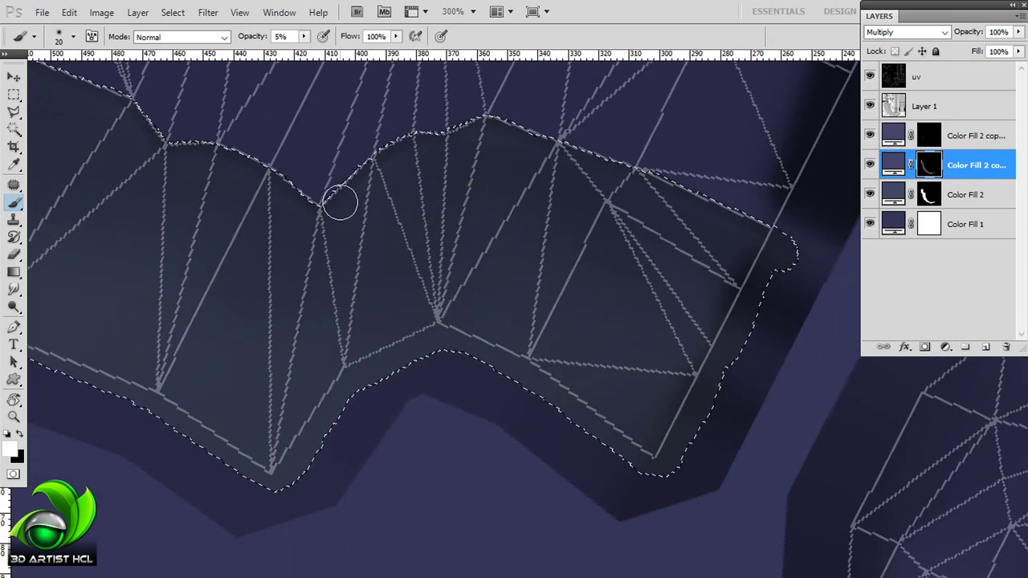
# - Rotate the view and paint soft dark shading on the copy's mask along the first teeth
pyautogui.moveTo(300, 258); pyautogui.dragTo(397, 215)
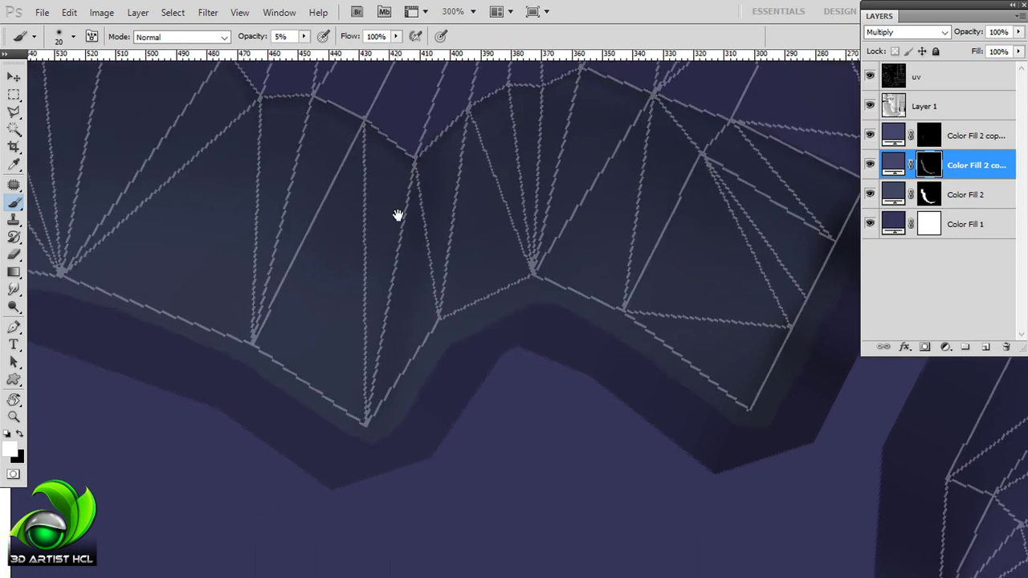
pyautogui.press('r')
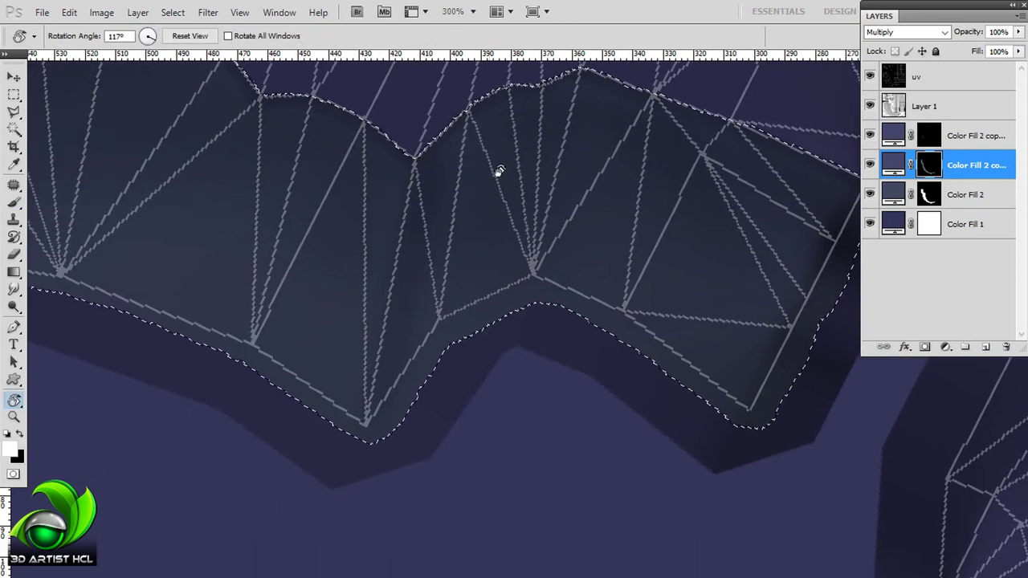
pyautogui.moveTo(495, 167); pyautogui.dragTo(276, 361)
pyautogui.press('x')
pyautogui.scroll(4, 401, 281)
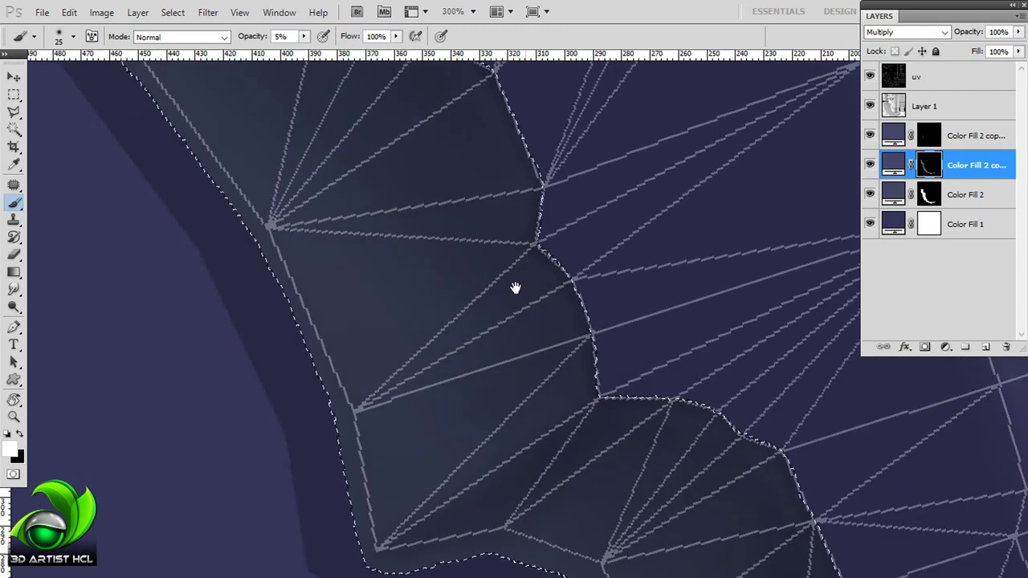
pyautogui.scroll(4, 516, 287)
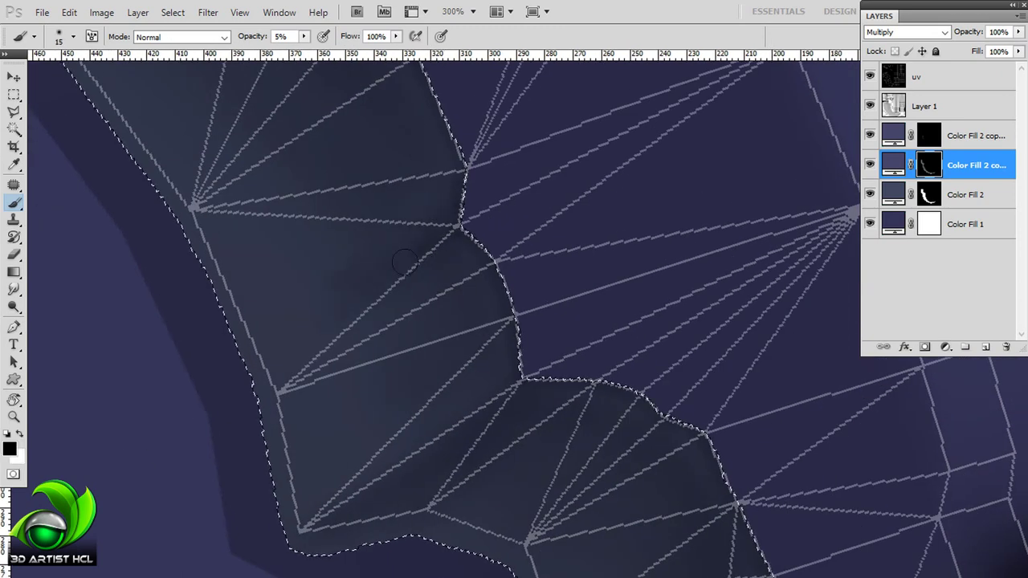
pyautogui.press('r')
pyautogui.moveTo(404, 262); pyautogui.dragTo(530, 370)
pyautogui.press('x')
pyautogui.moveTo(404, 201)
pyautogui.mouseDown()
pyautogui.moveTo(508, 340)
pyautogui.moveTo(461, 259)
pyautogui.mouseUp()
pyautogui.moveTo(436, 348)
pyautogui.mouseDown()
pyautogui.moveTo(569, 344)
pyautogui.moveTo(356, 276)
pyautogui.mouseUp()
# - With a smaller brush and the uv overlay hidden, shade the remaining toothed edge toward the tip
pyautogui.press('[')
pyautogui.press('[')
pyautogui.press('[')
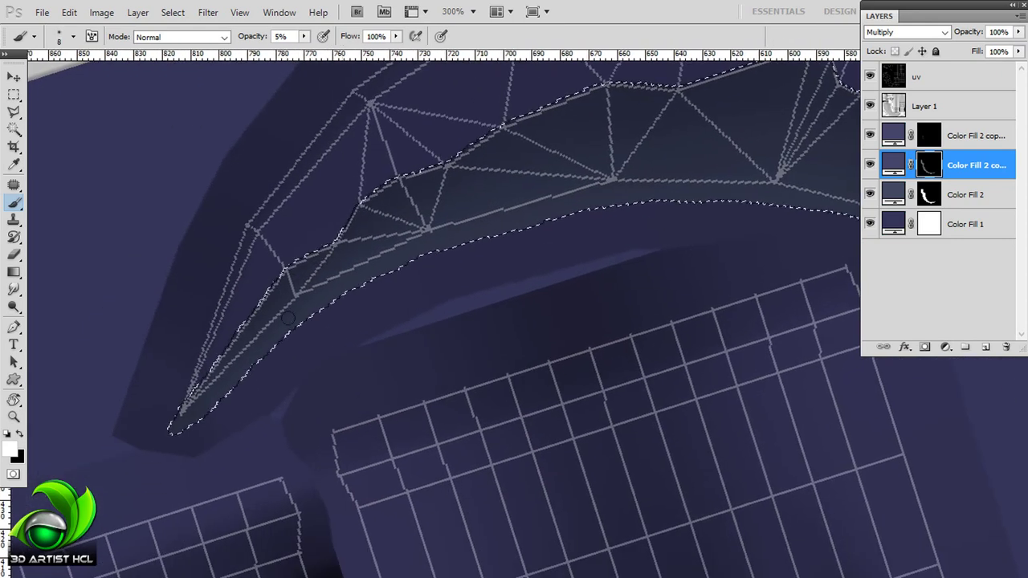
pyautogui.moveTo(366, 286)
pyautogui.mouseDown()
pyautogui.moveTo(613, 156)
pyautogui.moveTo(426, 206)
pyautogui.mouseUp()
pyautogui.moveTo(623, 182); pyautogui.dragTo(565, 245)
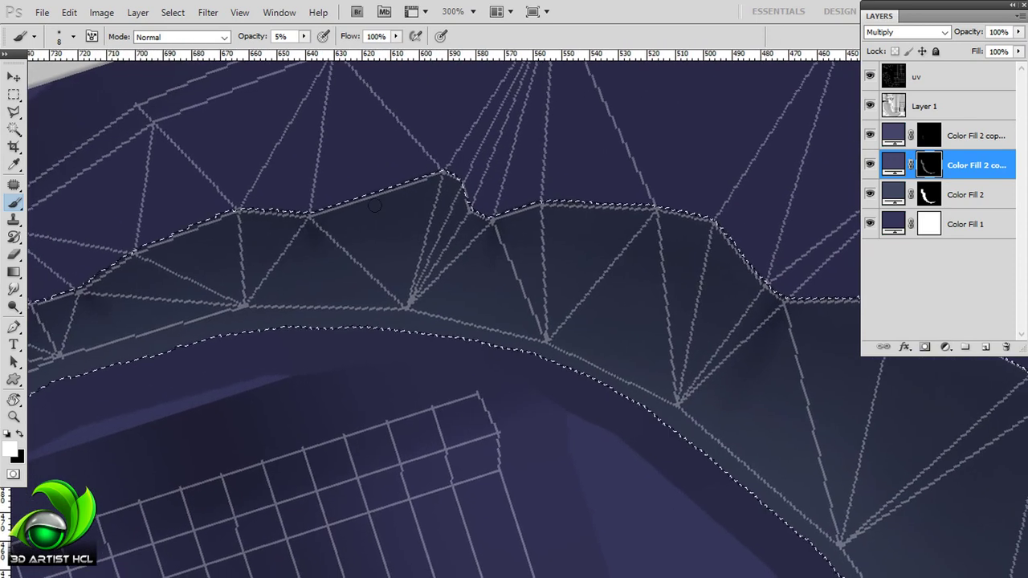
pyautogui.hotkey('alt', ']')
pyautogui.moveTo(490, 174)
pyautogui.mouseDown()
pyautogui.moveTo(585, 178)
pyautogui.moveTo(472, 156)
pyautogui.moveTo(605, 362)
pyautogui.moveTo(445, 129)
pyautogui.moveTo(588, 169)
pyautogui.mouseUp()
pyautogui.moveTo(532, 194)
pyautogui.mouseDown()
pyautogui.moveTo(411, 149)
pyautogui.moveTo(599, 149)
pyautogui.moveTo(410, 257)
pyautogui.moveTo(491, 201)
pyautogui.moveTo(424, 195)
pyautogui.moveTo(472, 221)
pyautogui.moveTo(484, 280)
pyautogui.mouseUp()
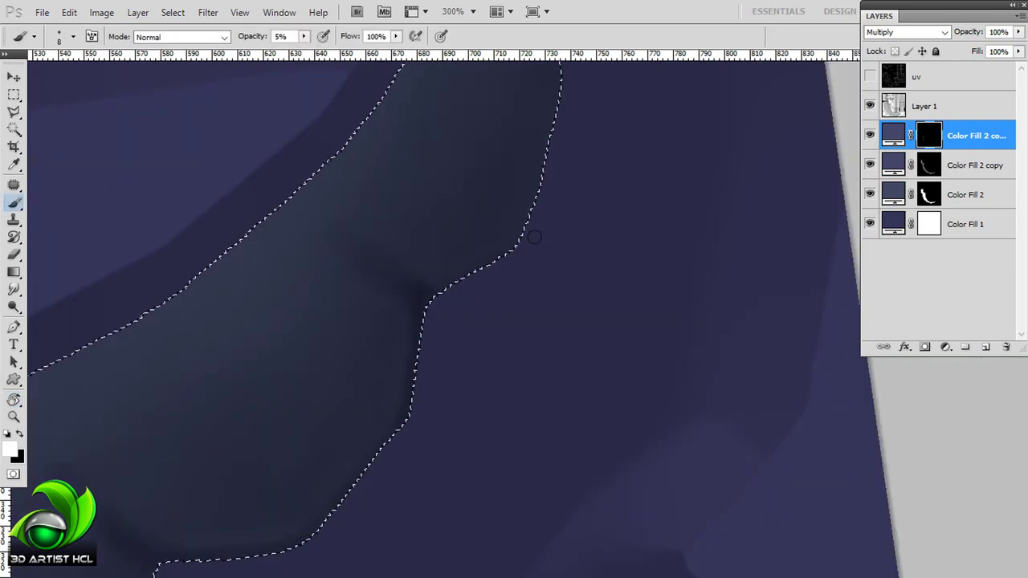
pyautogui.moveTo(605, 190)
pyautogui.mouseDown()
pyautogui.moveTo(351, 298)
pyautogui.moveTo(405, 257)
pyautogui.moveTo(411, 293)
pyautogui.moveTo(450, 232)
pyautogui.moveTo(310, 272)
pyautogui.mouseUp()
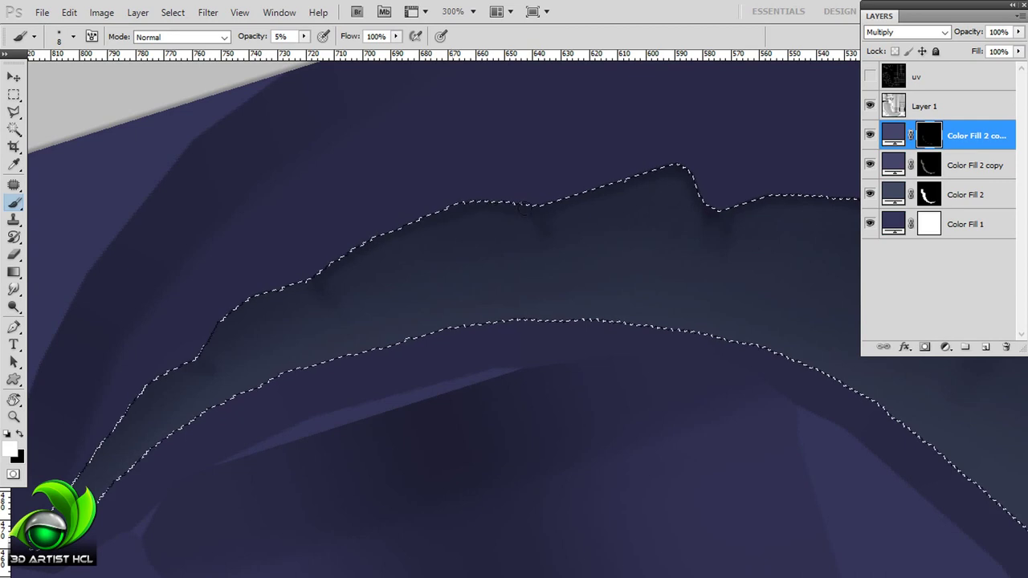
pyautogui.moveTo(408, 230); pyautogui.dragTo(347, 286)
pyautogui.moveTo(439, 243)
pyautogui.mouseDown()
pyautogui.moveTo(550, 173)
pyautogui.moveTo(501, 218)
pyautogui.mouseUp()
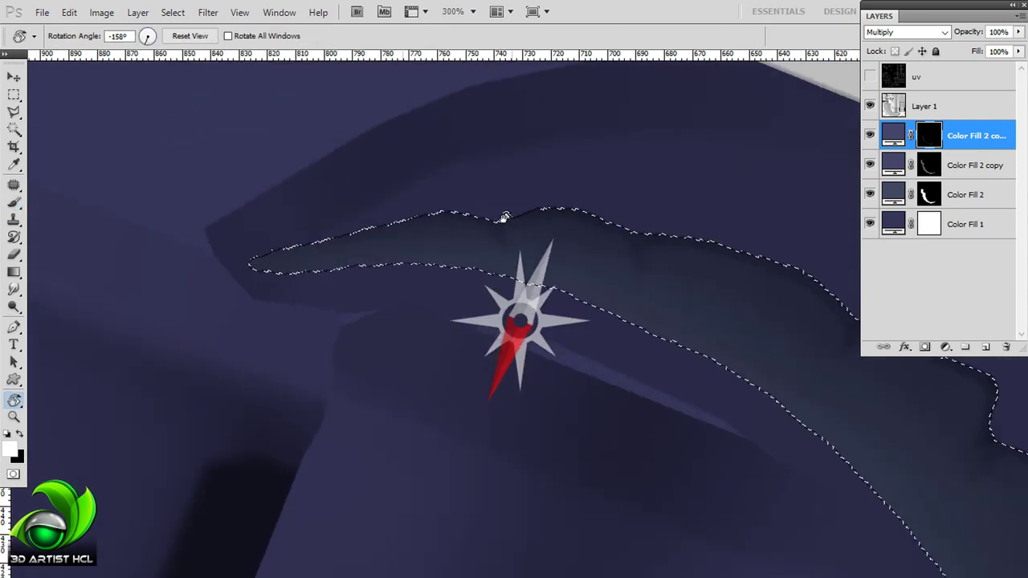
# - Duplicate the top fill layer, make its colour white, and set it to Overlay
pyautogui.hotkey('ctrl', 'j')
pyautogui.doubleClick(893, 135)
pyautogui.click(201, 296)
pyautogui.click(546, 278)
pyautogui.click(905, 32)
pyautogui.click(952, 243)
# - Rotate and pan the canvas along the blade edge to line up the tooth rims for highlighting
pyautogui.moveTo(529, 180); pyautogui.dragTo(496, 177)
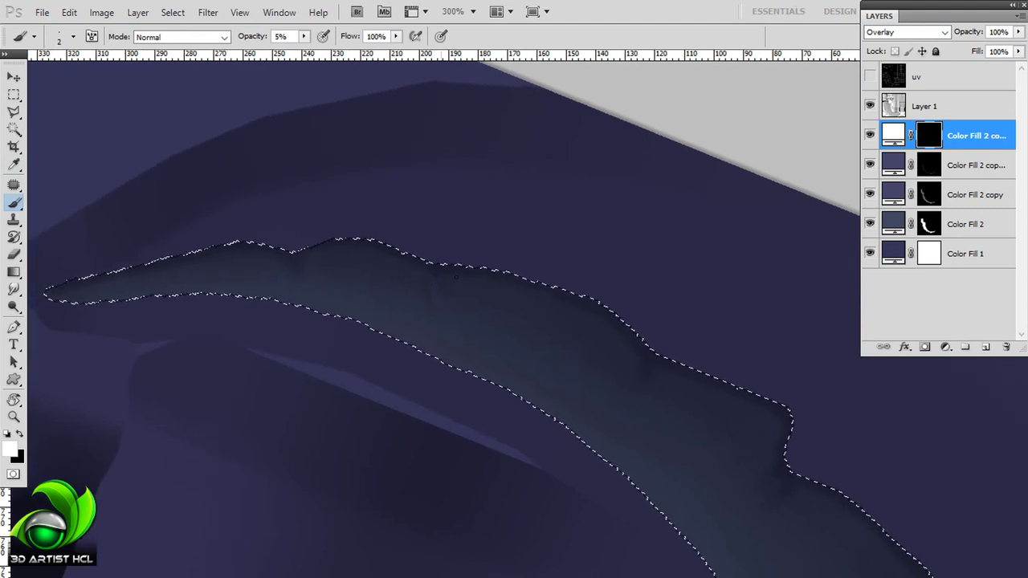
pyautogui.hscroll(-5, 472, 265)
pyautogui.moveTo(589, 155)
pyautogui.mouseDown()
pyautogui.moveTo(482, 289)
pyautogui.moveTo(572, 271)
pyautogui.mouseUp()
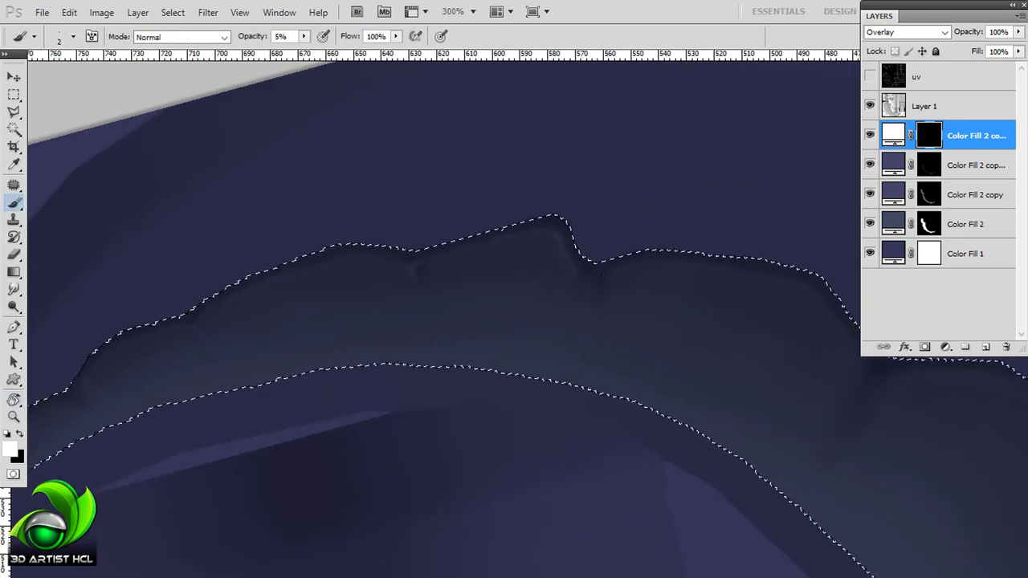
pyautogui.moveTo(573, 271)
pyautogui.mouseDown()
pyautogui.moveTo(551, 223)
pyautogui.moveTo(477, 167)
pyautogui.mouseUp()
pyautogui.moveTo(598, 120)
pyautogui.mouseDown()
pyautogui.moveTo(618, 160)
pyautogui.moveTo(598, 221)
pyautogui.mouseUp()
pyautogui.moveTo(580, 175)
pyautogui.mouseDown()
pyautogui.moveTo(619, 145)
pyautogui.moveTo(383, 271)
pyautogui.moveTo(563, 159)
pyautogui.mouseUp()
pyautogui.press('r')
pyautogui.press('b')
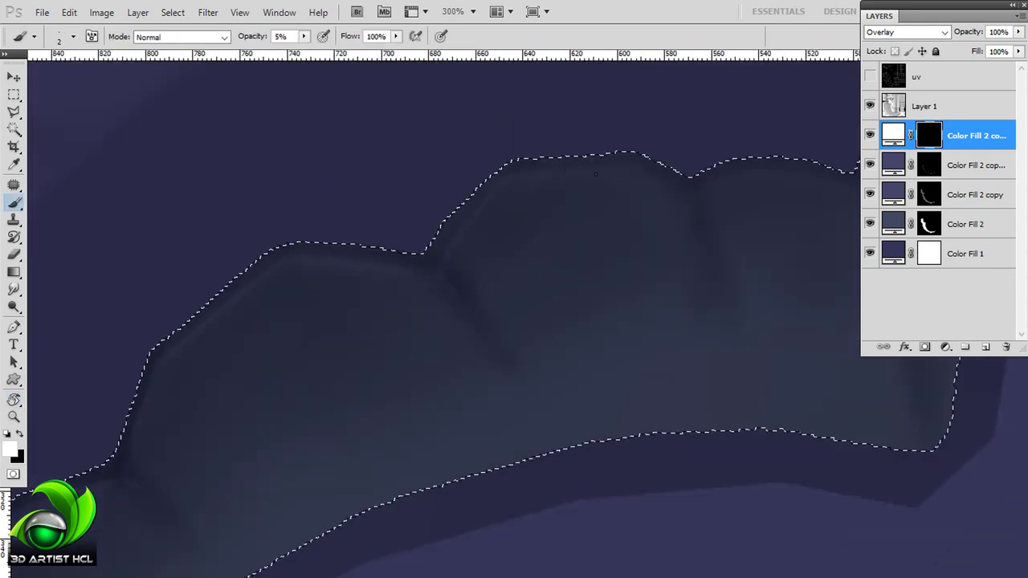
pyautogui.scroll(3, 536, 247)
# - Paint thin white highlights along the tooth rims toward the blade tip, rotating the canvas to about 150°
pyautogui.press('r')
pyautogui.moveTo(562, 195)
pyautogui.mouseDown()
pyautogui.moveTo(541, 197)
pyautogui.moveTo(482, 276)
pyautogui.mouseUp()
pyautogui.press('b')
pyautogui.scroll(3, 487, 180)
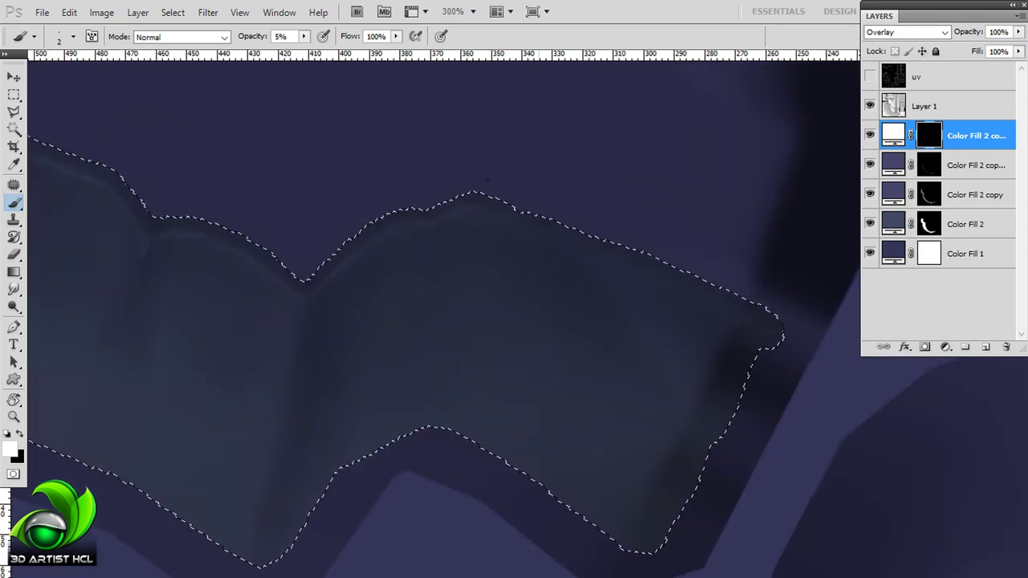
pyautogui.scroll(5, 746, 222)
pyautogui.scroll(5, 521, 177)
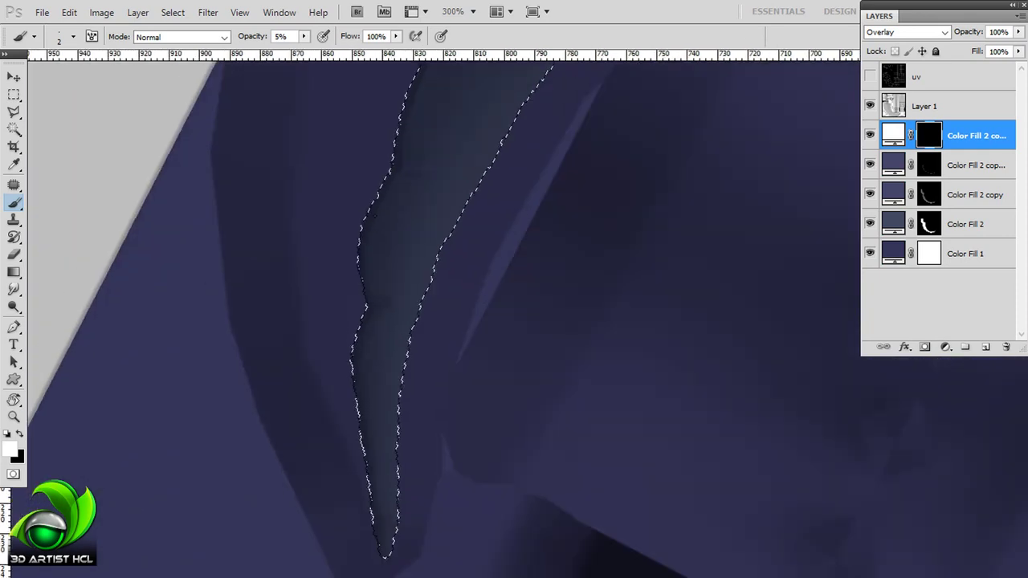
pyautogui.scroll(-3, 592, 142)
pyautogui.press('r')
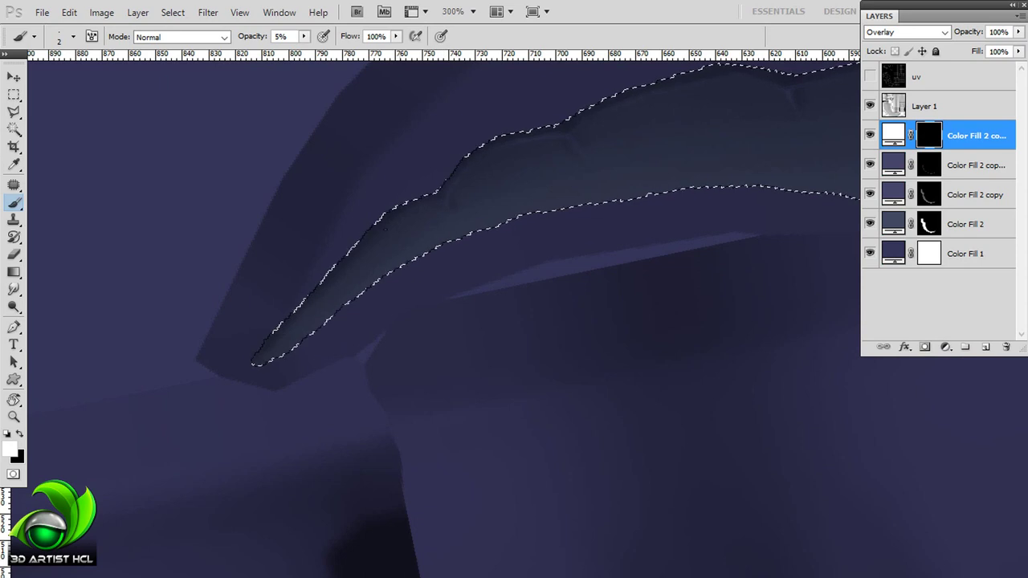
pyautogui.moveTo(440, 201); pyautogui.dragTo(442, 238)
pyautogui.press('b')
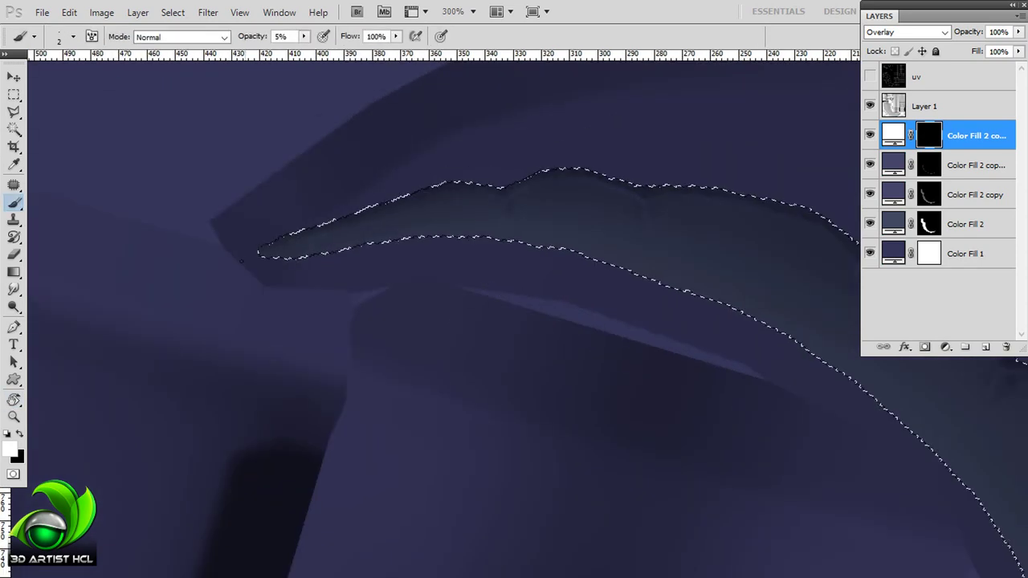
pyautogui.hscroll(5, 431, 203)
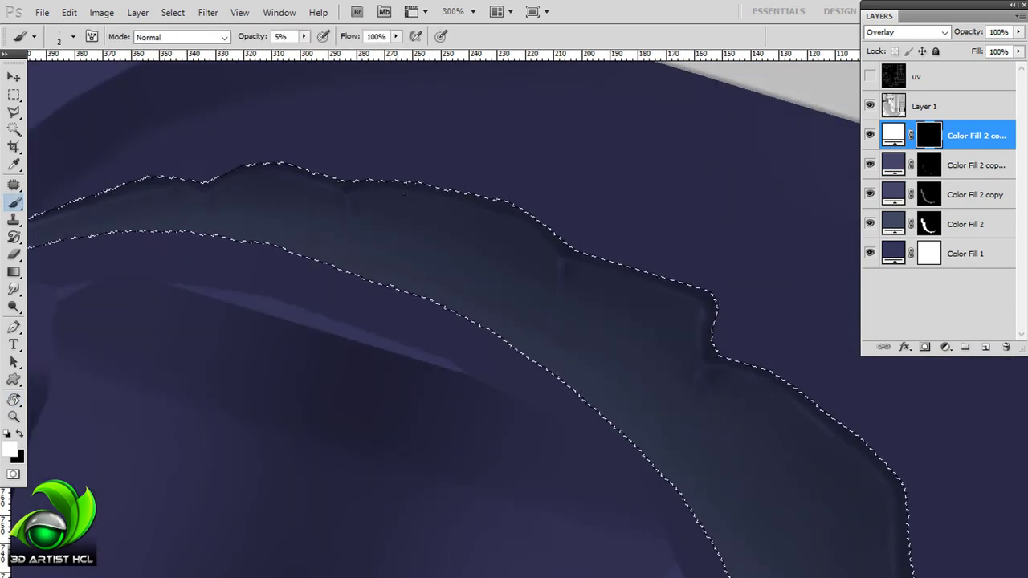
pyautogui.press('r')
pyautogui.moveTo(543, 236)
pyautogui.mouseDown()
pyautogui.moveTo(624, 137)
pyautogui.moveTo(484, 166)
pyautogui.mouseUp()
# - Rotate the canvas to about 121 degrees to line up the blade's back for highlighting
pyautogui.press('b')
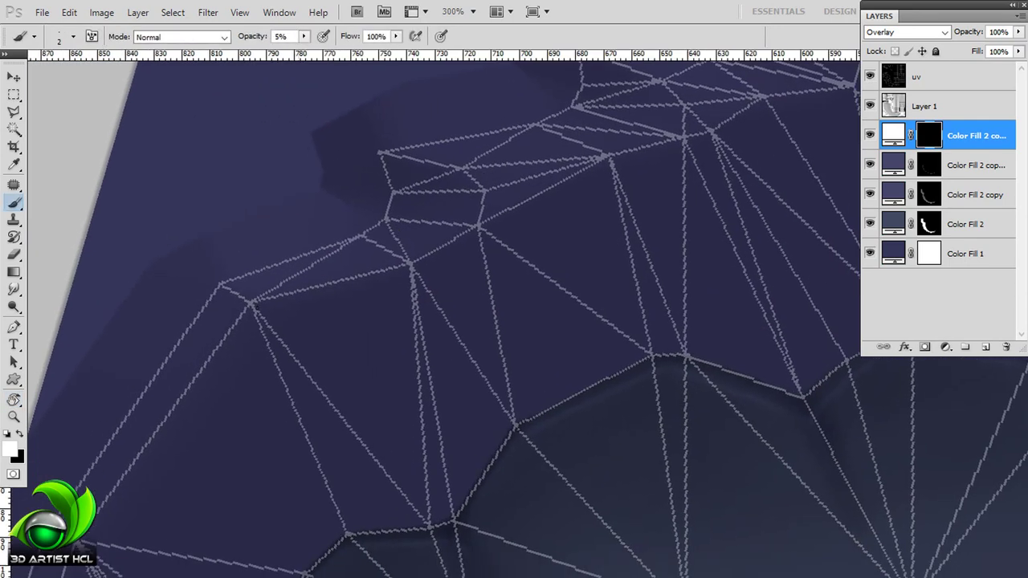
pyautogui.scroll(-1, 388, 254)
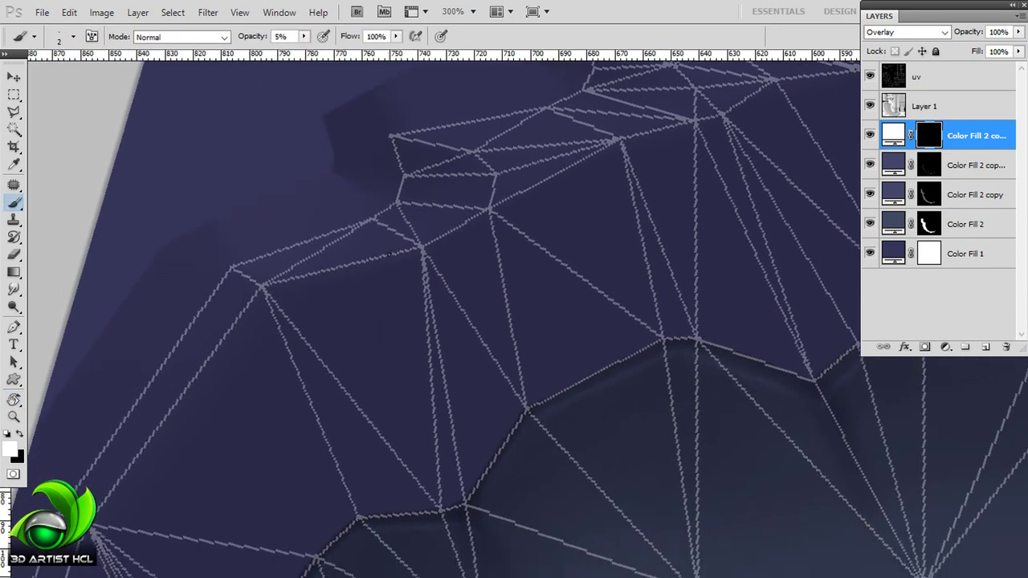
pyautogui.scroll(-1, 440, 239)
pyautogui.scroll(-1, 436, 211)
pyautogui.press('r')
pyautogui.moveTo(356, 236); pyautogui.dragTo(277, 244)
pyautogui.press('b')
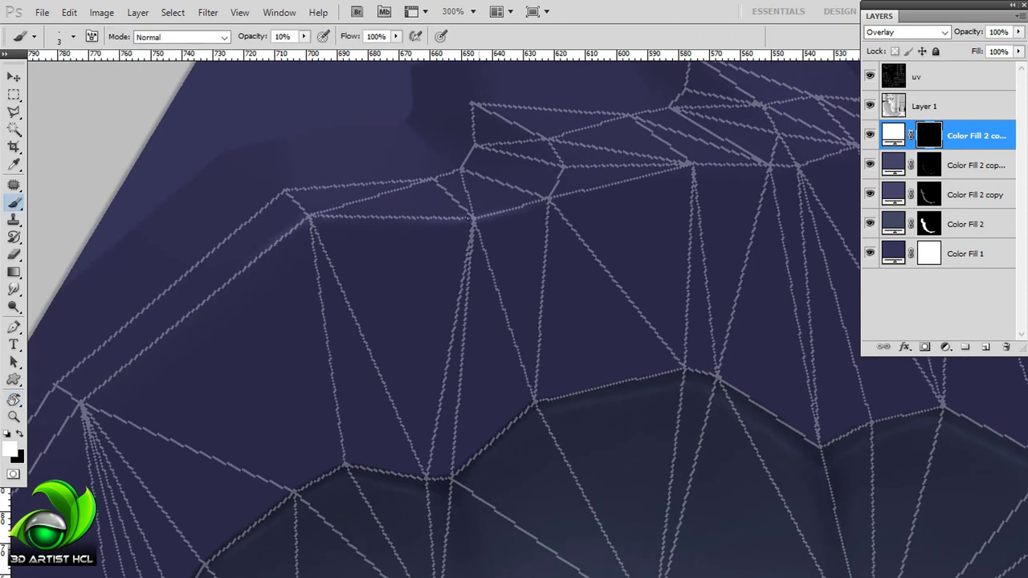
# - Rotate and pan the view along the blade's back toward the raised teeth
pyautogui.scroll(2, 529, 177)
pyautogui.scroll(1, 506, 193)
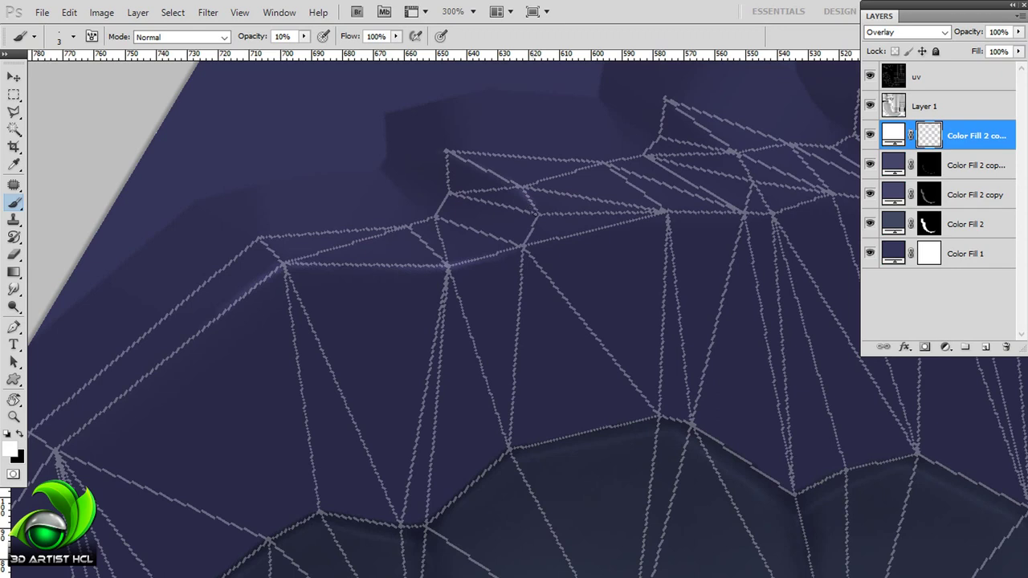
pyautogui.press('r')
pyautogui.moveTo(530, 207); pyautogui.dragTo(608, 126)
pyautogui.moveTo(498, 241); pyautogui.dragTo(514, 231)
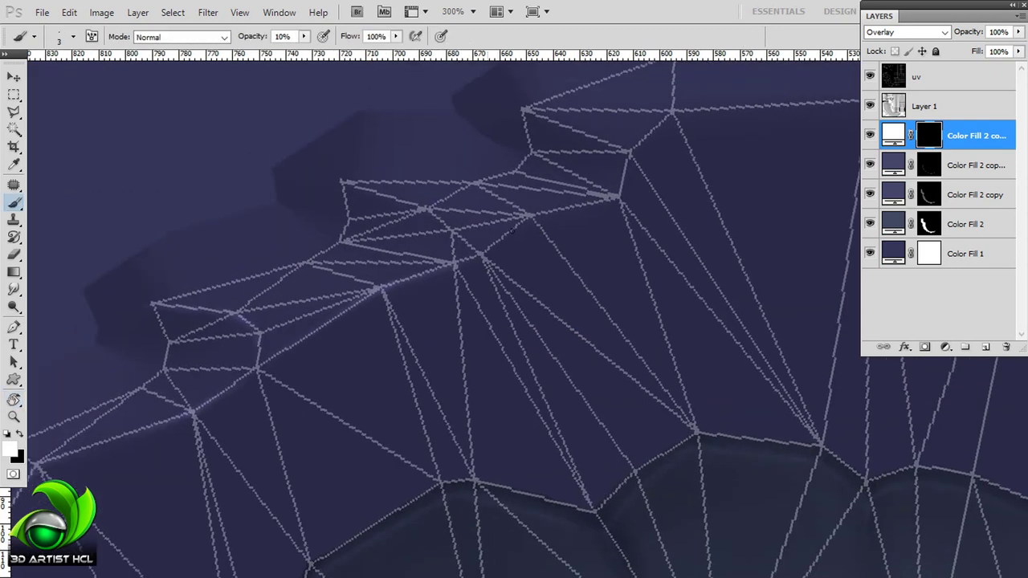
pyautogui.moveTo(640, 138); pyautogui.dragTo(552, 186)
pyautogui.press('r')
pyautogui.moveTo(715, 111); pyautogui.dragTo(555, 119)
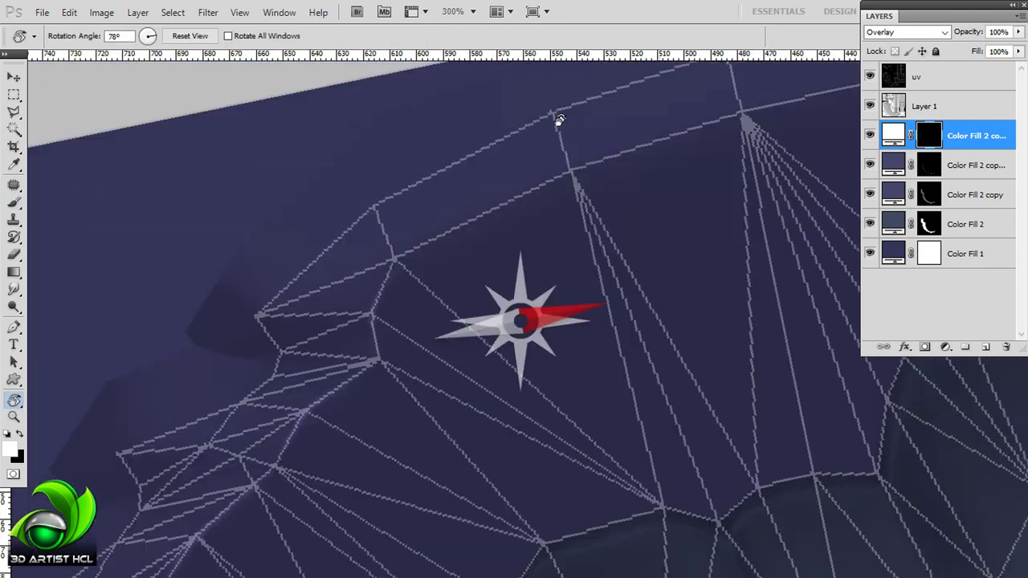
pyautogui.moveTo(726, 84); pyautogui.dragTo(497, 195)
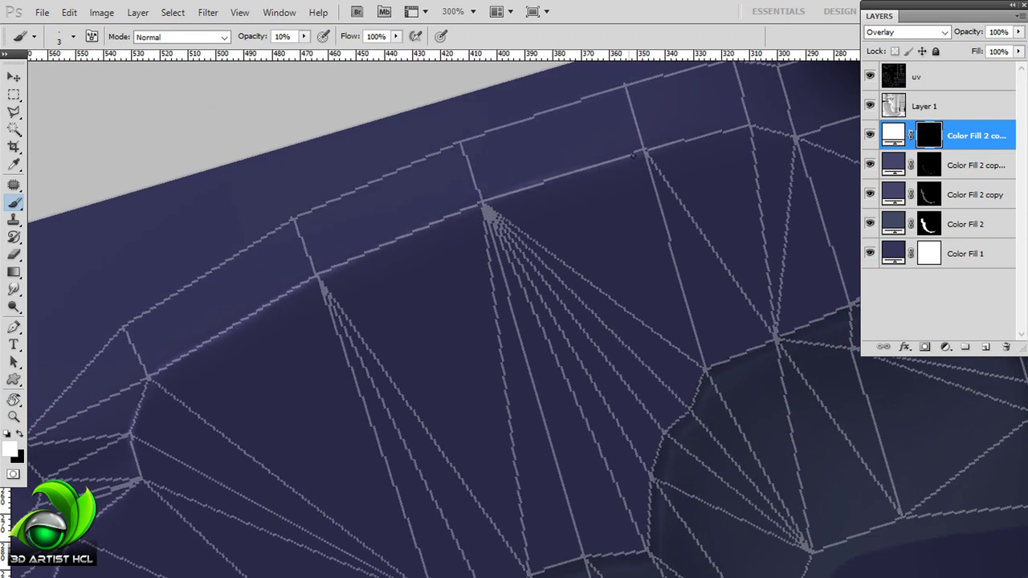
# - Turn the view to follow the teeth and trace their ridges with soft white highlights
pyautogui.press('r')
pyautogui.moveTo(632, 155); pyautogui.dragTo(447, 200)
pyautogui.press('r')
pyautogui.moveTo(610, 129)
pyautogui.mouseDown()
pyautogui.moveTo(647, 146)
pyautogui.moveTo(626, 169)
pyautogui.moveTo(508, 224)
pyautogui.mouseUp()
pyautogui.press('b')
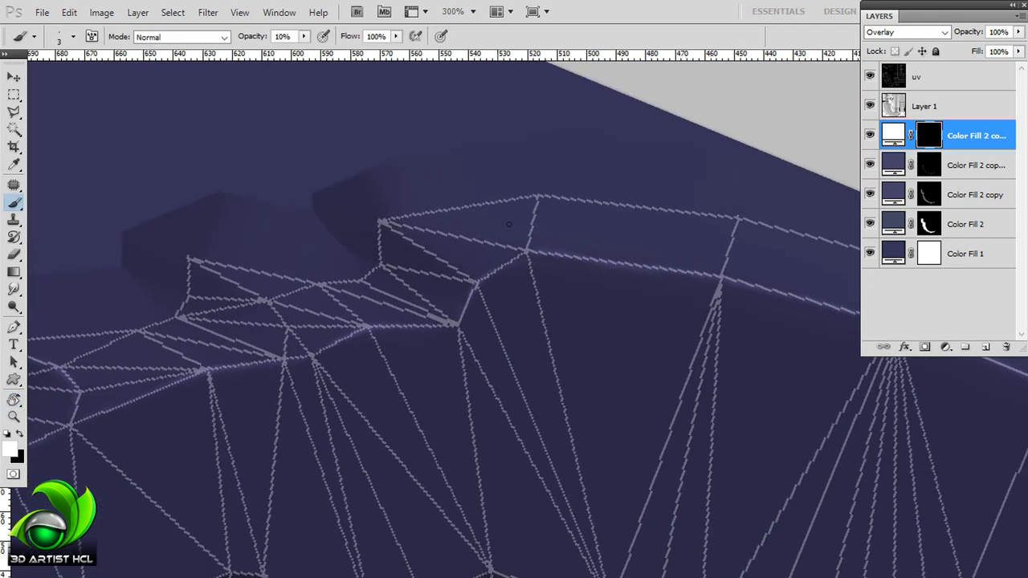
pyautogui.moveTo(477, 281); pyautogui.dragTo(567, 260)
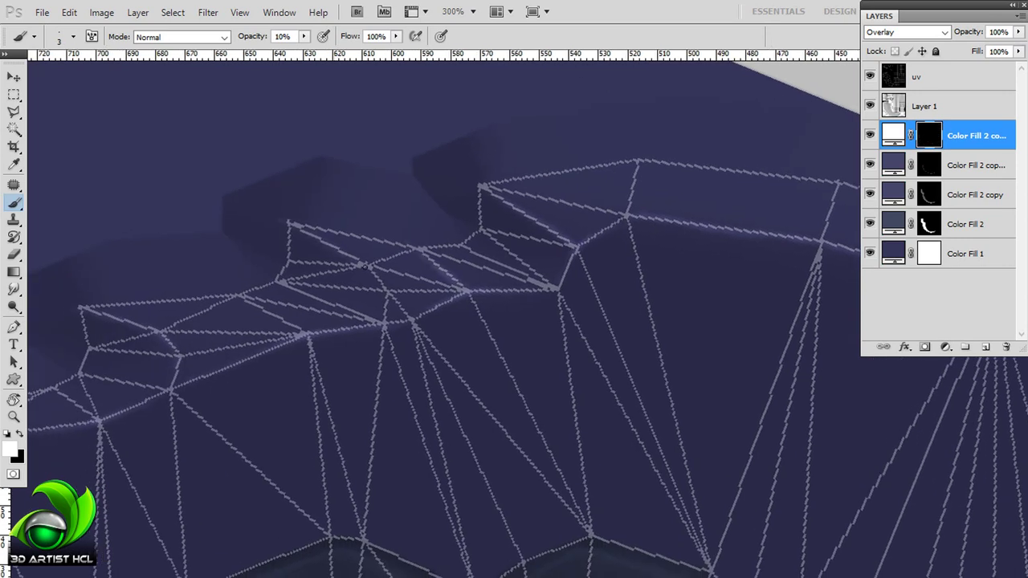
pyautogui.moveTo(342, 345); pyautogui.dragTo(439, 384)
# - Hide the UV wireframe, level the toothed edge in view, and shrink the brush to size 2
pyautogui.click(869, 76)
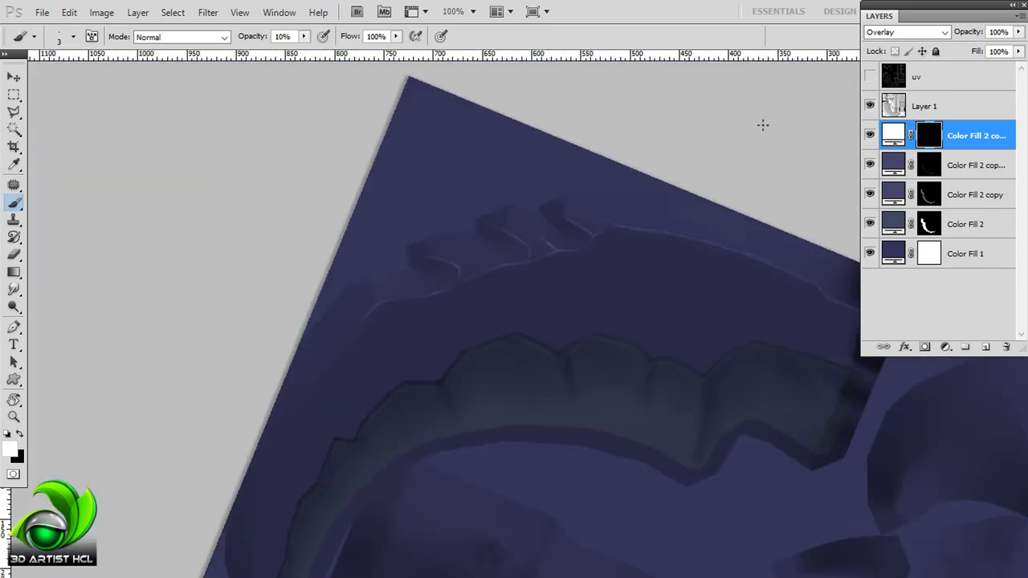
pyautogui.click(869, 76)
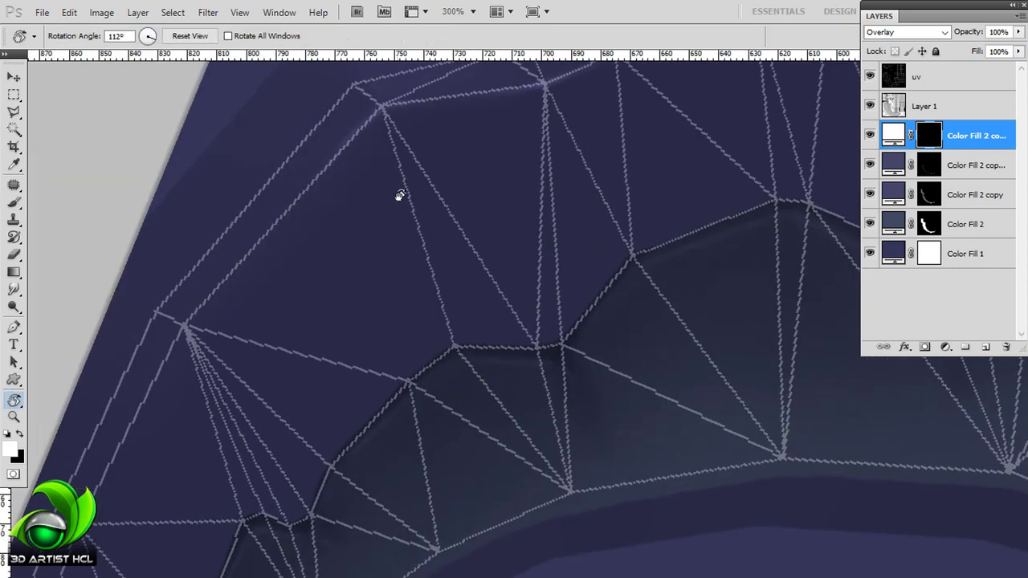
pyautogui.moveTo(274, 183)
pyautogui.mouseDown()
pyautogui.moveTo(361, 241)
pyautogui.moveTo(447, 179)
pyautogui.mouseUp()
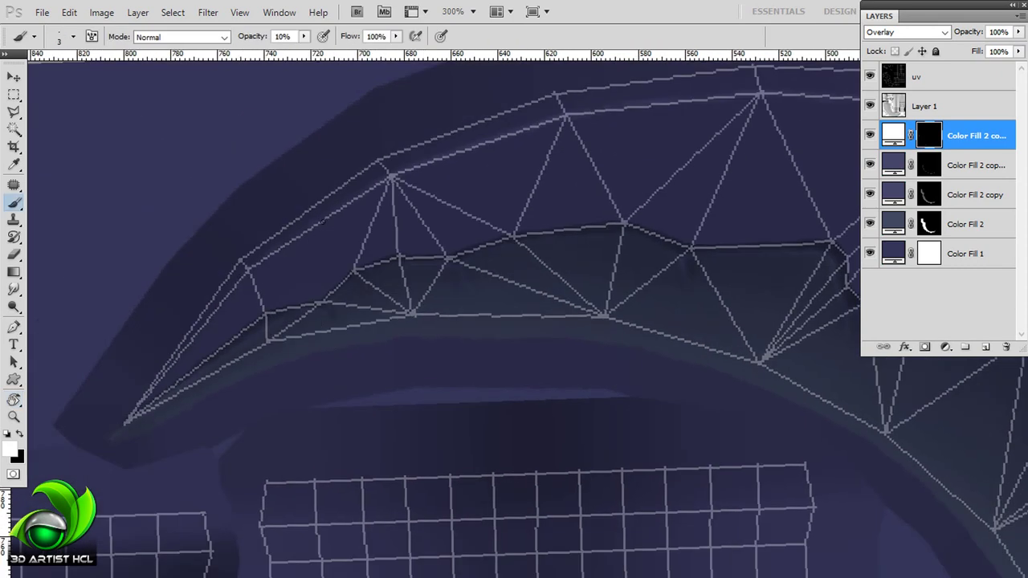
pyautogui.moveTo(263, 235); pyautogui.dragTo(351, 259)
pyautogui.click(869, 76)
pyautogui.moveTo(635, 162); pyautogui.dragTo(636, 154)
pyautogui.press('[')
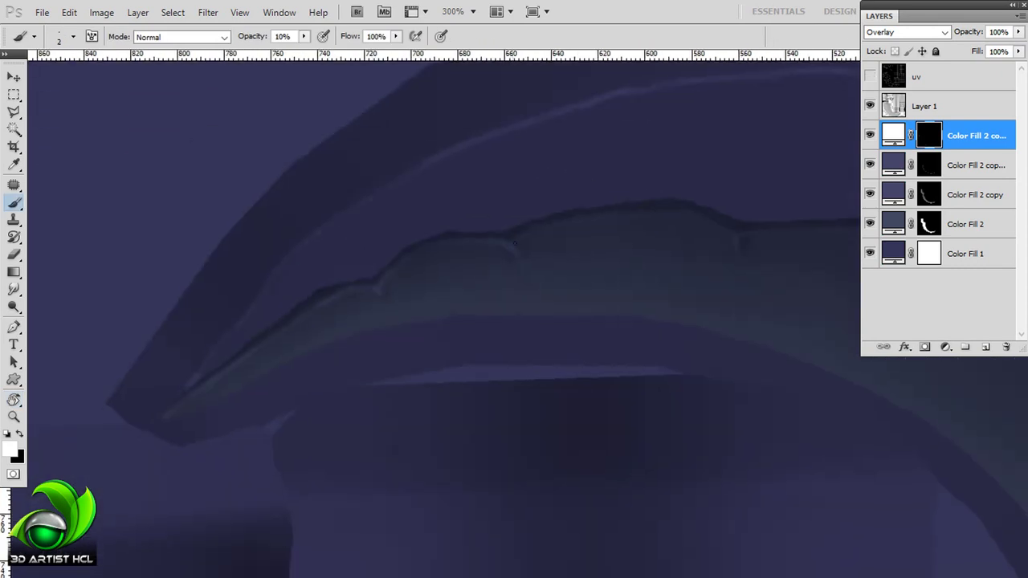
# - Paint thin light highlights along the first stretch of the toothed rim
pyautogui.moveTo(670, 210); pyautogui.dragTo(567, 211)
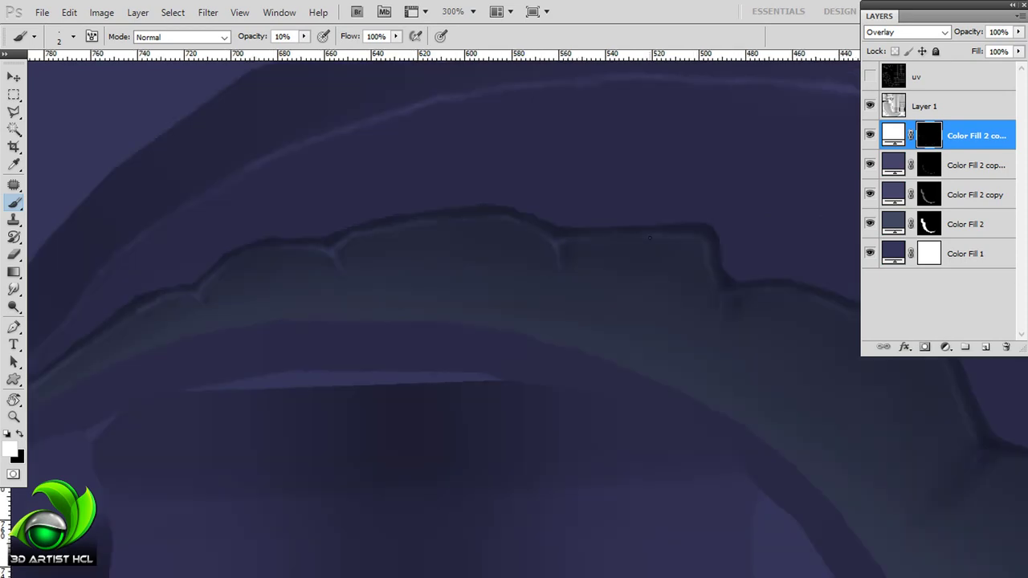
pyautogui.moveTo(786, 249); pyautogui.dragTo(615, 229)
pyautogui.moveTo(709, 257); pyautogui.dragTo(404, 213)
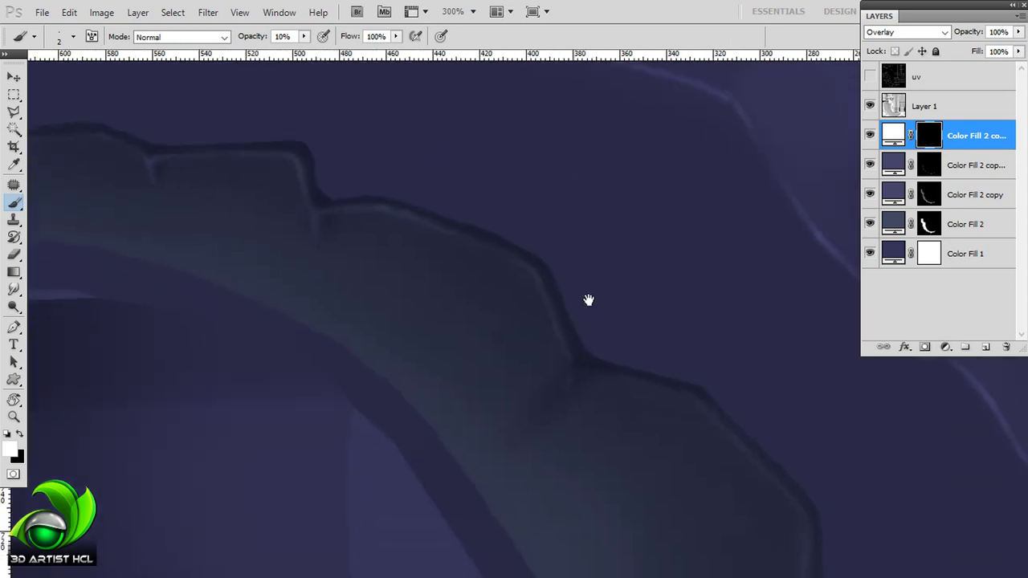
pyautogui.moveTo(617, 372); pyautogui.dragTo(700, 160)
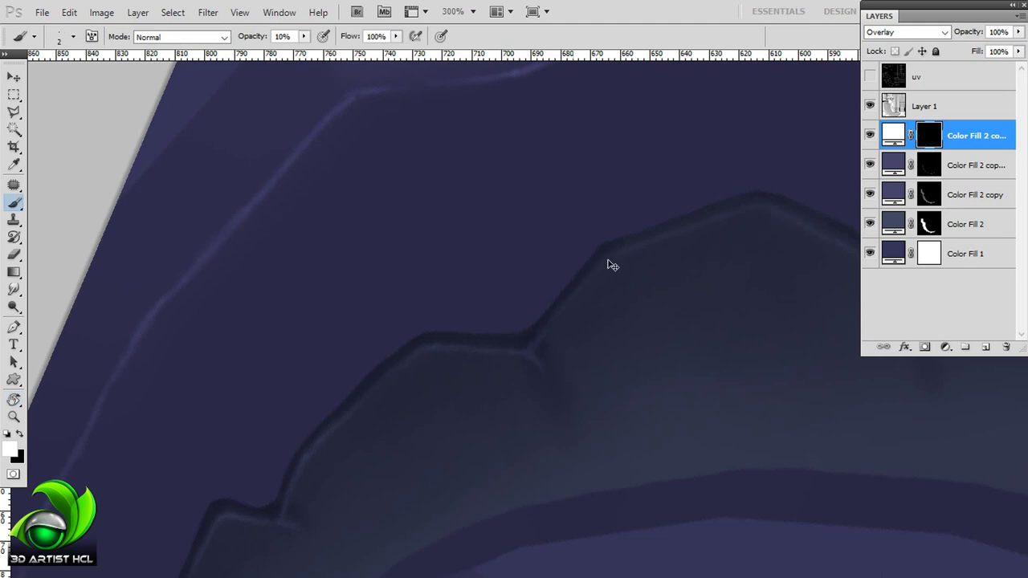
pyautogui.moveTo(612, 257); pyautogui.dragTo(481, 278)
# - Continue the rim highlights across the remaining teeth up to the upper teeth
pyautogui.moveTo(737, 280); pyautogui.dragTo(380, 266)
pyautogui.moveTo(667, 304); pyautogui.dragTo(529, 245)
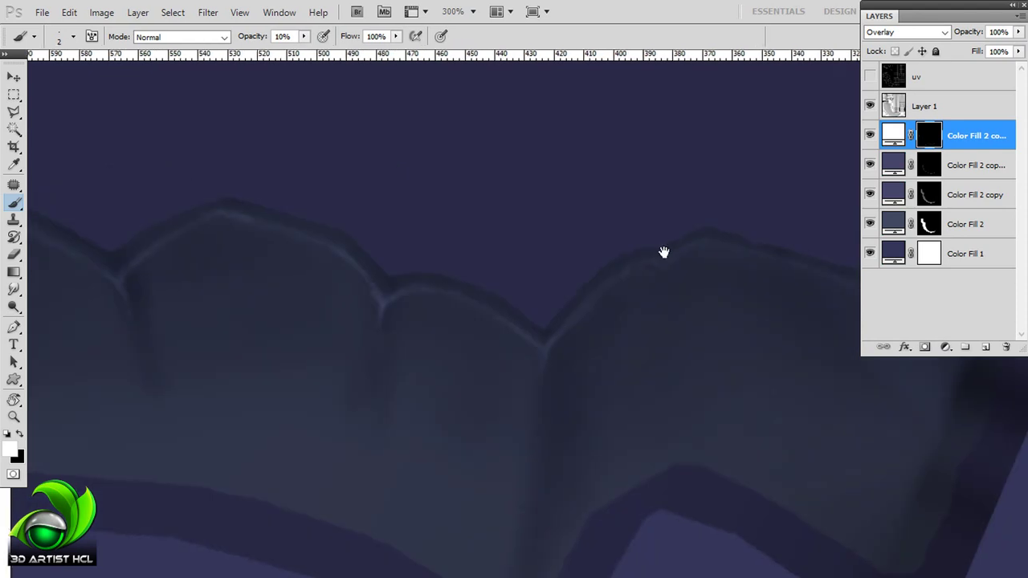
pyautogui.moveTo(772, 258)
pyautogui.mouseDown()
pyautogui.moveTo(570, 271)
pyautogui.moveTo(596, 213)
pyautogui.mouseUp()
pyautogui.moveTo(337, 241)
pyautogui.mouseDown()
pyautogui.moveTo(571, 299)
pyautogui.moveTo(690, 345)
pyautogui.mouseUp()
pyautogui.moveTo(417, 272)
pyautogui.mouseDown()
pyautogui.moveTo(493, 316)
pyautogui.moveTo(281, 144)
pyautogui.mouseUp()
pyautogui.moveTo(723, 361); pyautogui.dragTo(598, 303)
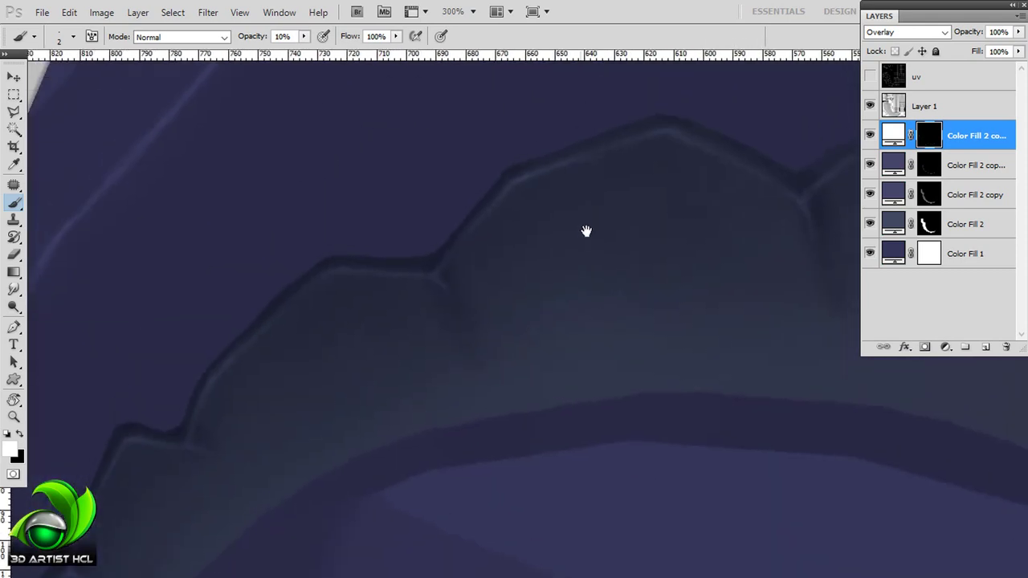
# - Duplicate the fill layer and change its fill colour to red
pyautogui.hotkey('ctrl', '1')
pyautogui.click(971, 164)
pyautogui.hotkey('ctrl', 'j')
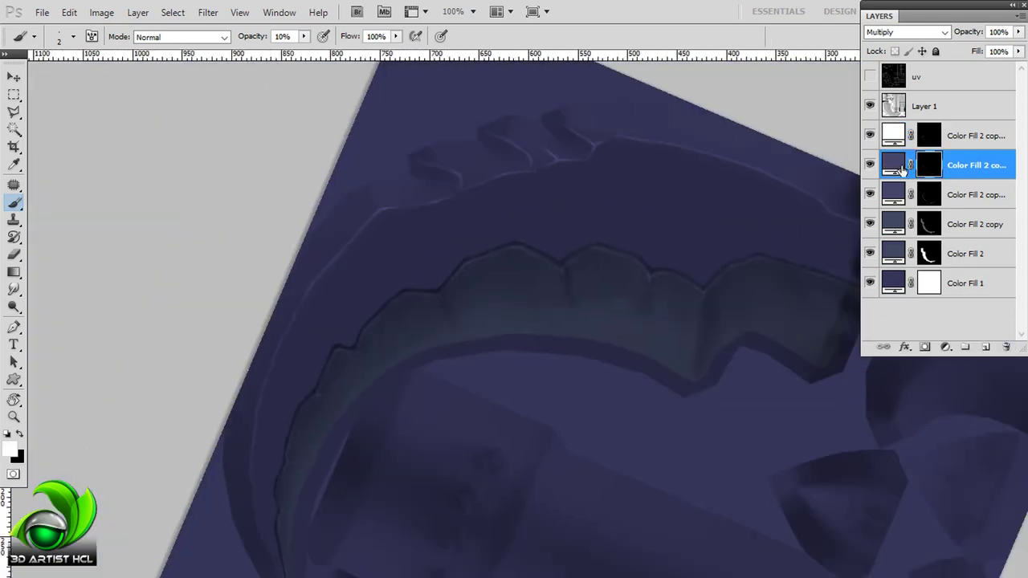
pyautogui.doubleClick(893, 164)
pyautogui.click(391, 328)
pyautogui.press('Return')
# - Sketch the ornament's first long red stroke across the blade
pyautogui.press('r')
pyautogui.moveTo(706, 153)
pyautogui.mouseDown()
pyautogui.moveTo(704, 118)
pyautogui.moveTo(222, 345)
pyautogui.moveTo(656, 230)
pyautogui.mouseUp()
pyautogui.press('b')
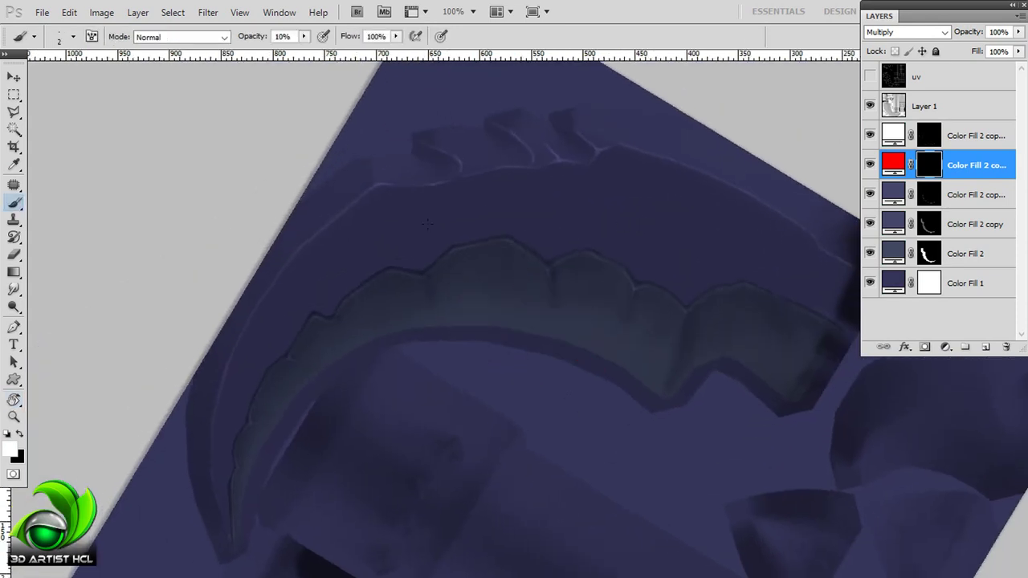
pyautogui.scroll(1, 445, 207)
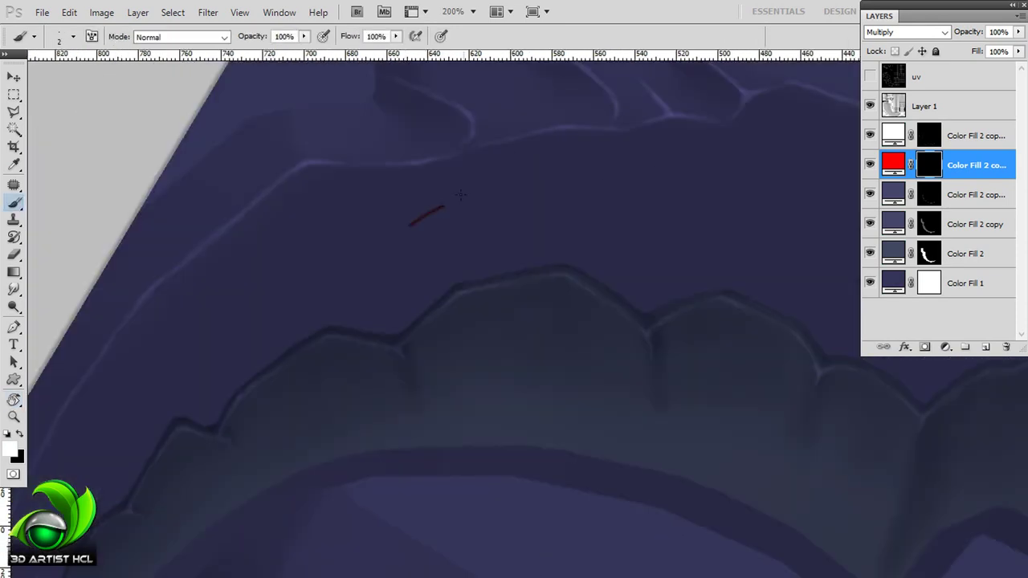
pyautogui.moveTo(395, 246); pyautogui.dragTo(511, 188)
pyautogui.moveTo(638, 131); pyautogui.dragTo(569, 153)
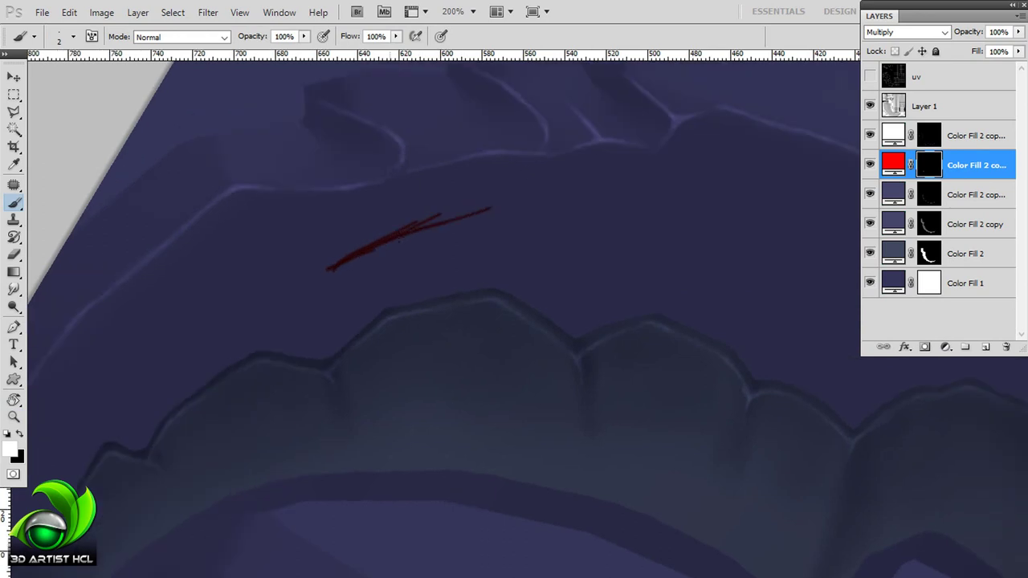
pyautogui.press('r')
pyautogui.moveTo(706, 140); pyautogui.dragTo(634, 73)
# - Extend the upper red stroke and add a lower curve meeting it in a pointed tip
pyautogui.moveTo(353, 285); pyautogui.dragTo(494, 219)
pyautogui.moveTo(434, 233)
pyautogui.mouseDown()
pyautogui.moveTo(510, 211)
pyautogui.moveTo(640, 197)
pyautogui.mouseUp()
pyautogui.moveTo(682, 147); pyautogui.dragTo(564, 173)
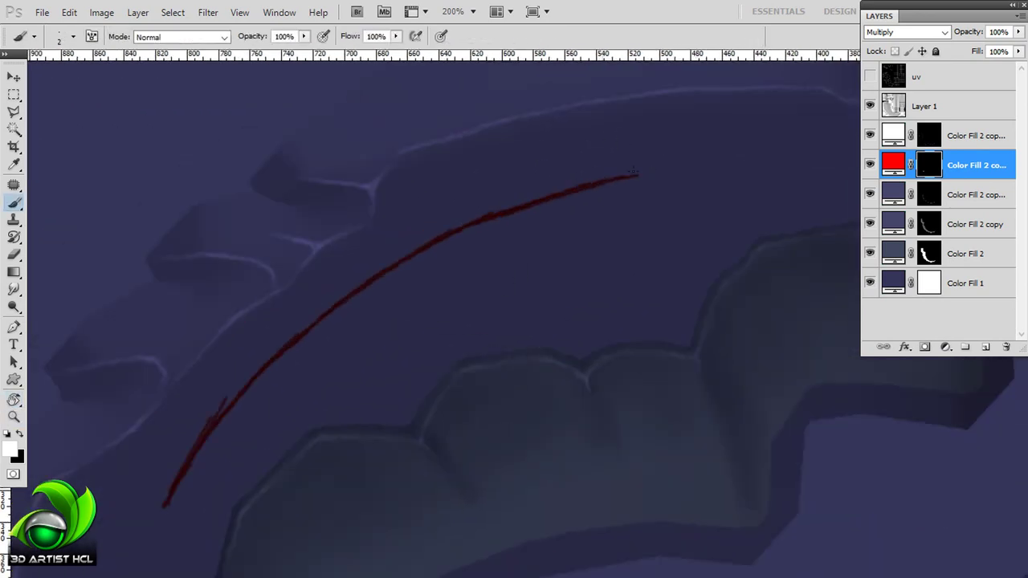
pyautogui.moveTo(193, 461)
pyautogui.mouseDown()
pyautogui.moveTo(630, 253)
pyautogui.moveTo(557, 291)
pyautogui.mouseUp()
pyautogui.moveTo(198, 511)
pyautogui.mouseDown()
pyautogui.moveTo(650, 272)
pyautogui.moveTo(240, 438)
pyautogui.mouseUp()
pyautogui.moveTo(747, 161); pyautogui.dragTo(676, 268)
# - Erase stray red sketch lines around the tip and the lower-left end of the band
pyautogui.scroll(-1, 227, 365)
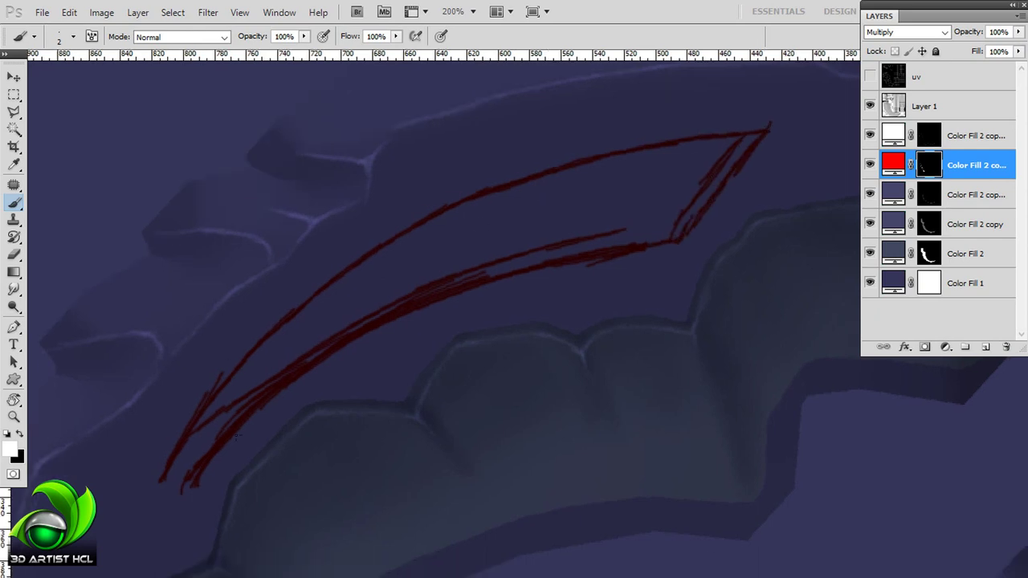
pyautogui.press('r')
pyautogui.moveTo(227, 365); pyautogui.dragTo(434, 248)
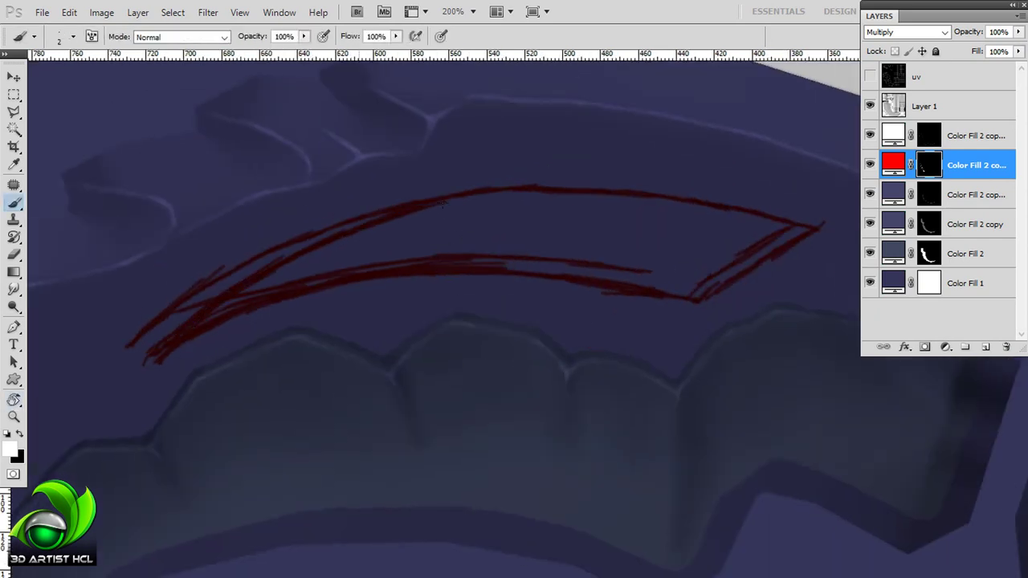
pyautogui.press('r')
pyautogui.moveTo(325, 249); pyautogui.dragTo(481, 201)
pyautogui.press('x')
pyautogui.moveTo(613, 165); pyautogui.dragTo(741, 158)
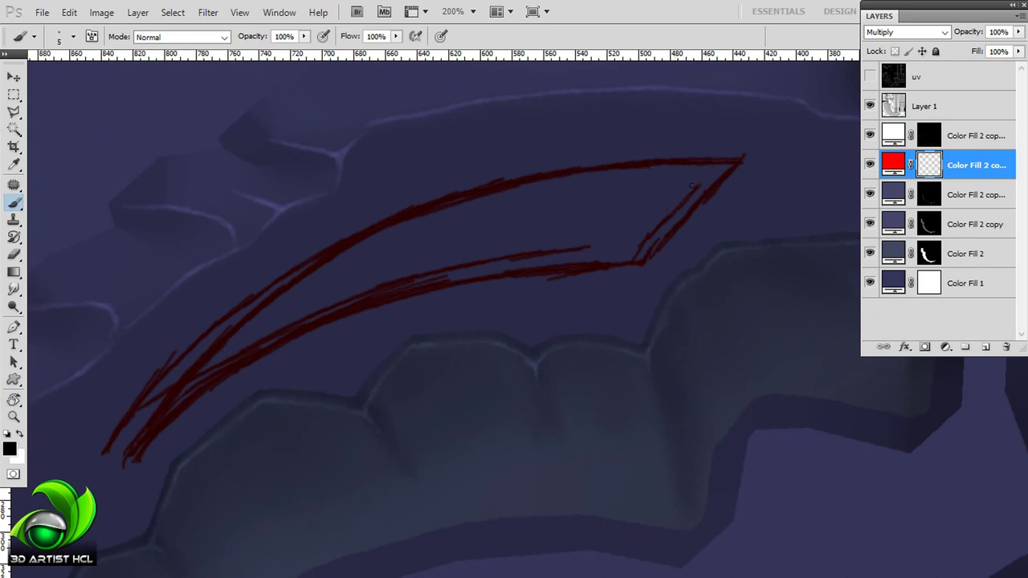
pyautogui.moveTo(590, 247)
pyautogui.mouseDown()
pyautogui.moveTo(506, 259)
pyautogui.moveTo(281, 329)
pyautogui.mouseUp()
pyautogui.moveTo(196, 344); pyautogui.dragTo(103, 454)
pyautogui.moveTo(167, 373); pyautogui.dragTo(334, 244)
pyautogui.moveTo(143, 403); pyautogui.dragTo(359, 303)
# - Add a dividing cross stroke in the band and two arrowhead barbs at the tip
pyautogui.press('x')
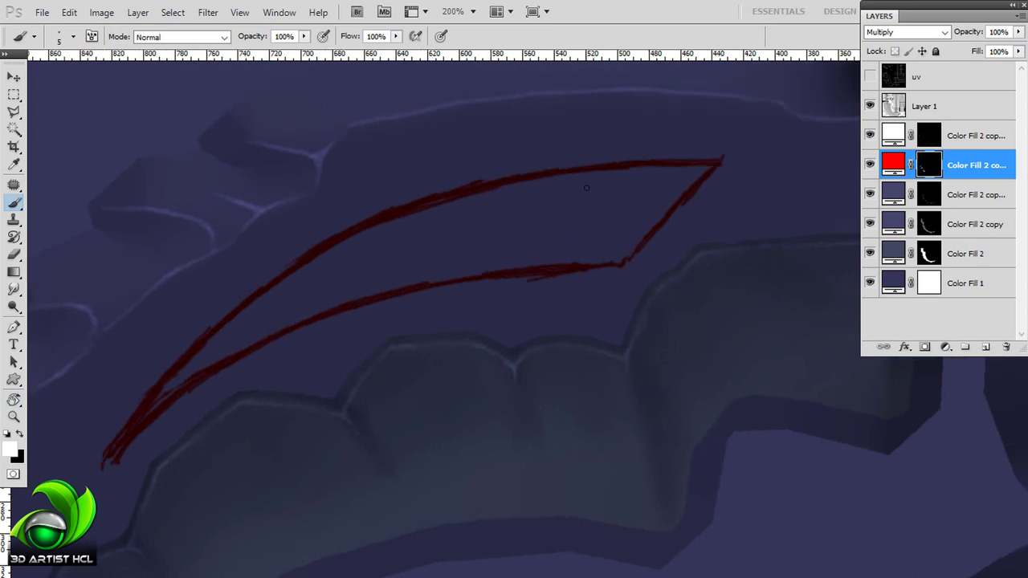
pyautogui.moveTo(394, 215); pyautogui.dragTo(377, 270)
pyautogui.hotkey('ctrl', 'z')
pyautogui.press('[')
pyautogui.moveTo(393, 224); pyautogui.dragTo(370, 286)
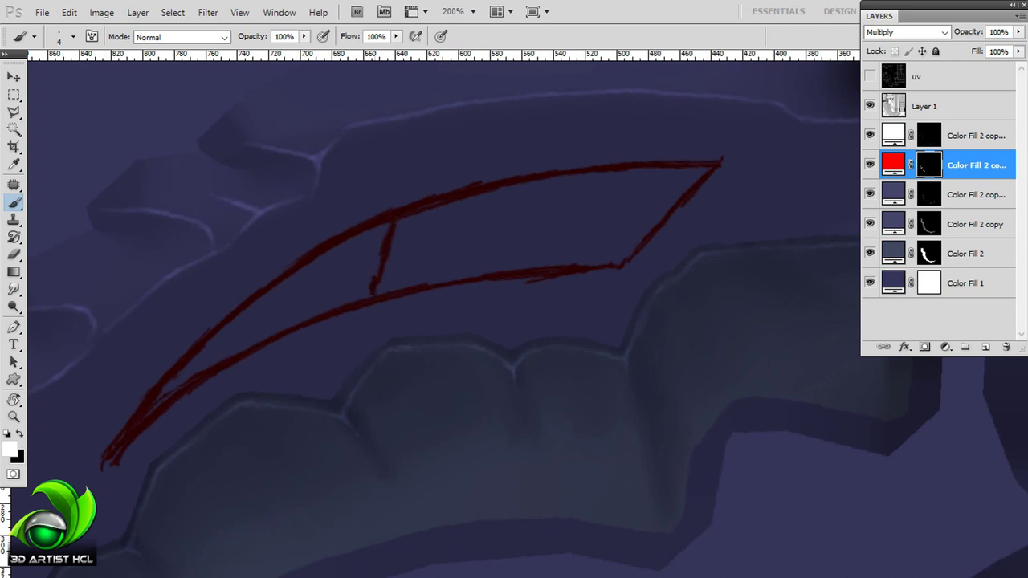
pyautogui.moveTo(618, 263)
pyautogui.mouseDown()
pyautogui.moveTo(520, 244)
pyautogui.moveTo(618, 264)
pyautogui.mouseUp()
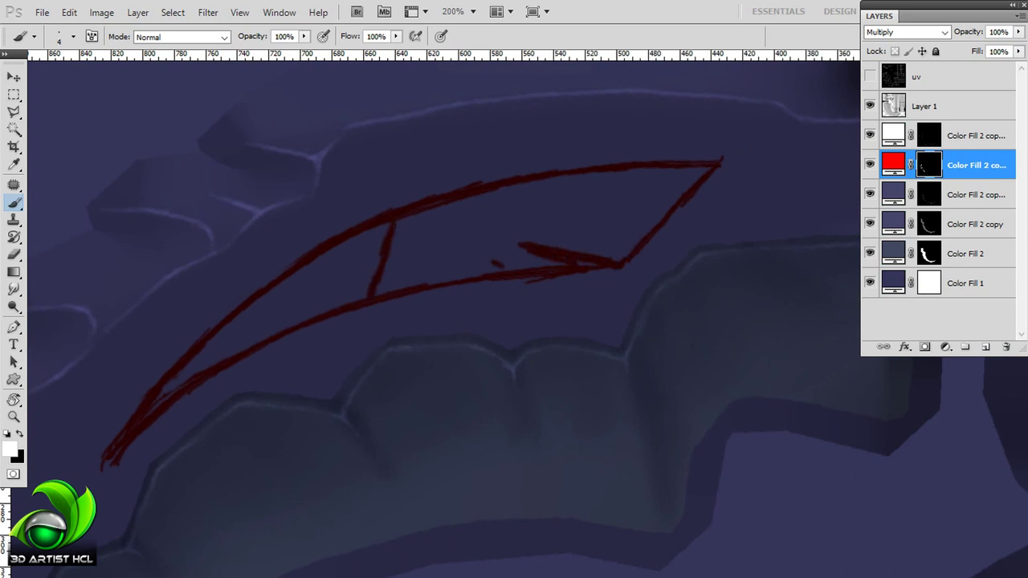
pyautogui.moveTo(543, 231); pyautogui.dragTo(582, 203)
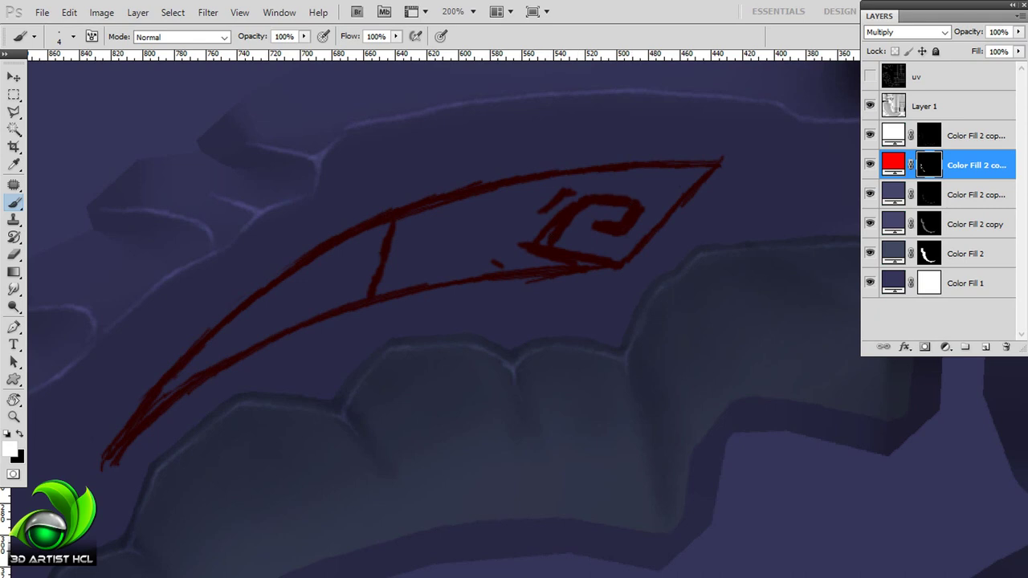
# - Clean up the red spiral's arcs and inner curl by erasing and repainting on the mask
pyautogui.press('x')
pyautogui.moveTo(538, 211); pyautogui.dragTo(579, 187)
pyautogui.press('x')
pyautogui.moveTo(550, 228)
pyautogui.mouseDown()
pyautogui.moveTo(520, 243)
pyautogui.moveTo(547, 250)
pyautogui.mouseUp()
pyautogui.press('x')
pyautogui.moveTo(568, 207)
pyautogui.mouseDown()
pyautogui.moveTo(614, 198)
pyautogui.moveTo(627, 232)
pyautogui.mouseUp()
pyautogui.press('x')
pyautogui.press('x')
pyautogui.moveTo(615, 207)
pyautogui.mouseDown()
pyautogui.moveTo(593, 212)
pyautogui.moveTo(641, 222)
pyautogui.mouseUp()
pyautogui.press('x')
pyautogui.press('x')
# - Paint vertical divider strokes in the left part of the ornament band
pyautogui.press('x')
pyautogui.press('x')
pyautogui.moveTo(634, 233); pyautogui.dragTo(692, 220)
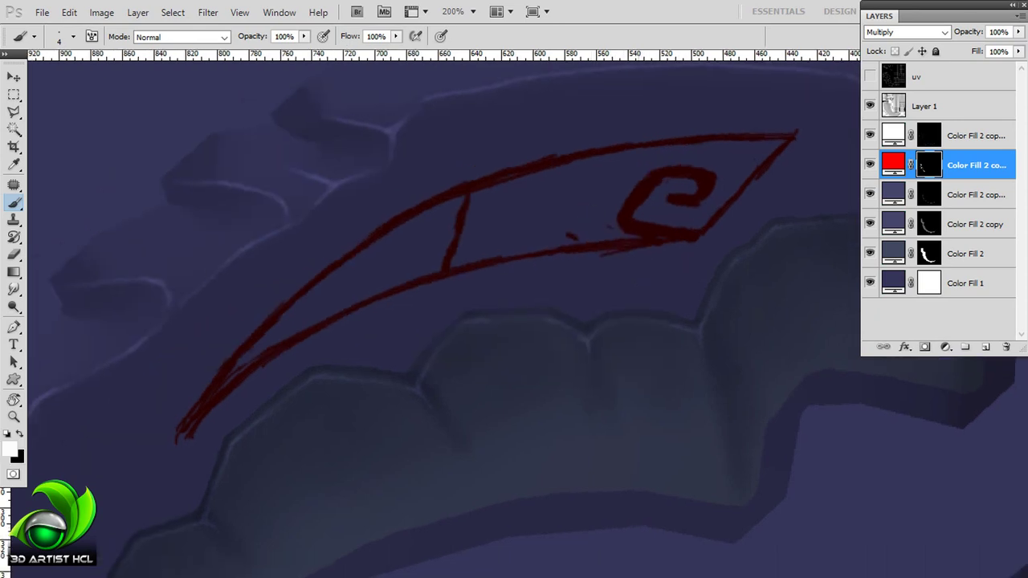
pyautogui.moveTo(612, 221)
pyautogui.mouseDown()
pyautogui.moveTo(672, 196)
pyautogui.moveTo(698, 159)
pyautogui.moveTo(739, 141)
pyautogui.moveTo(696, 181)
pyautogui.mouseUp()
pyautogui.press('x')
pyautogui.press('x')
pyautogui.moveTo(581, 144); pyautogui.dragTo(572, 208)
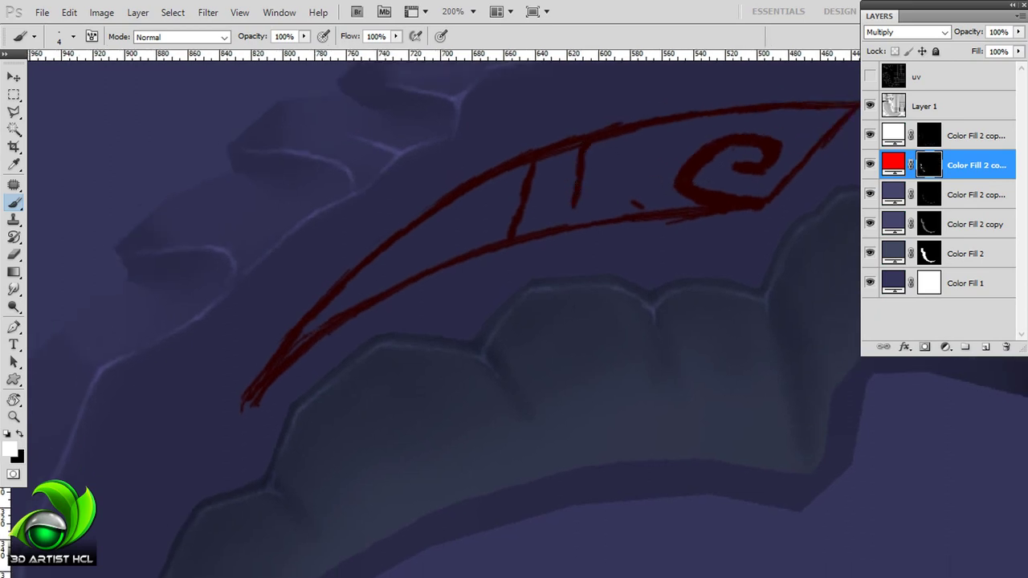
pyautogui.moveTo(616, 138); pyautogui.dragTo(589, 222)
pyautogui.moveTo(634, 153); pyautogui.dragTo(622, 139)
pyautogui.moveTo(578, 164); pyautogui.dragTo(570, 197)
pyautogui.moveTo(622, 138); pyautogui.dragTo(629, 141)
pyautogui.moveTo(549, 167); pyautogui.dragTo(538, 221)
pyautogui.moveTo(563, 141); pyautogui.dragTo(545, 222)
# - Reshape the upper curve into diamond cells and mask out the diagonal red tail
pyautogui.press('x')
pyautogui.press('x')
pyautogui.press('x')
pyautogui.press('x')
pyautogui.moveTo(401, 213); pyautogui.dragTo(524, 147)
pyautogui.press('x')
pyautogui.moveTo(345, 269); pyautogui.dragTo(546, 158)
pyautogui.moveTo(516, 186); pyautogui.dragTo(528, 161)
pyautogui.moveTo(508, 215)
pyautogui.mouseDown()
pyautogui.moveTo(612, 167)
pyautogui.moveTo(523, 166)
pyautogui.moveTo(554, 150)
pyautogui.mouseUp()
pyautogui.press('x')
pyautogui.press('x')
pyautogui.press('x')
pyautogui.moveTo(522, 207)
pyautogui.mouseDown()
pyautogui.moveTo(521, 220)
pyautogui.moveTo(443, 251)
pyautogui.mouseUp()
pyautogui.press('x')
pyautogui.moveTo(482, 183)
pyautogui.mouseDown()
pyautogui.moveTo(393, 269)
pyautogui.moveTo(337, 349)
pyautogui.mouseUp()
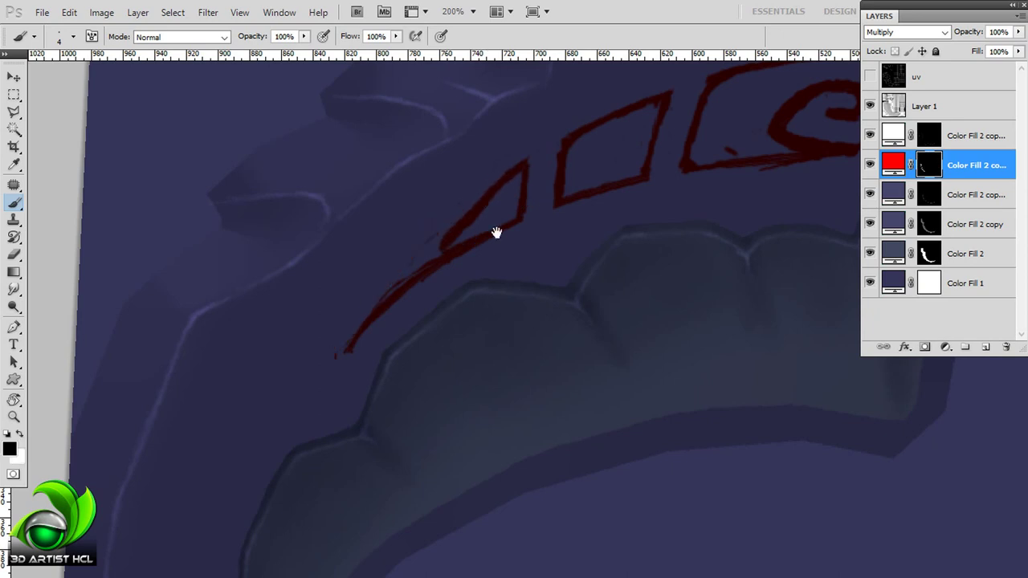
pyautogui.moveTo(423, 260); pyautogui.dragTo(415, 266)
# - Zoom out and redraw the spiral's inner coils near its centre into a squared curl
pyautogui.hotkey('ctrl', '-')
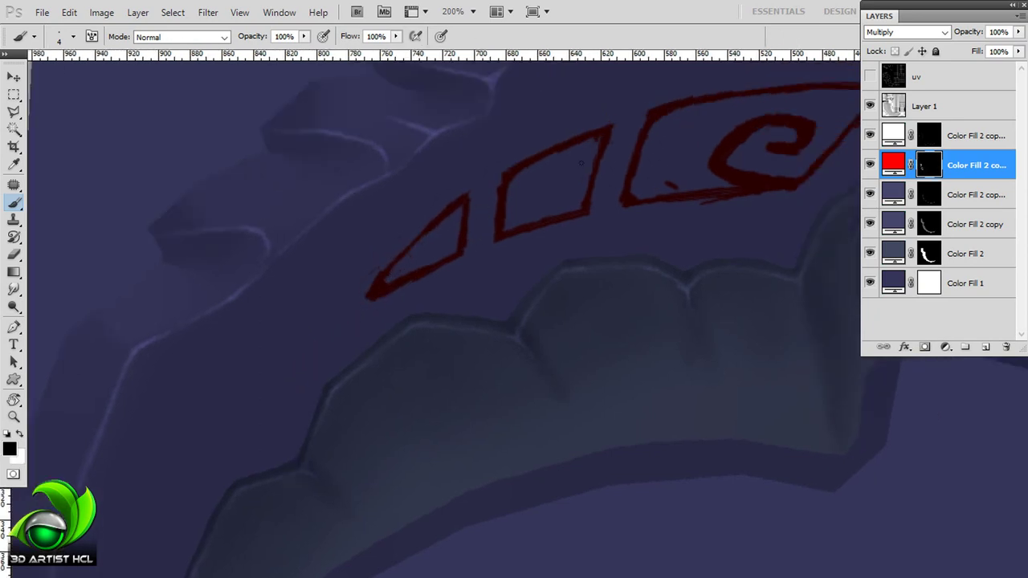
pyautogui.hotkey('ctrl', '-')
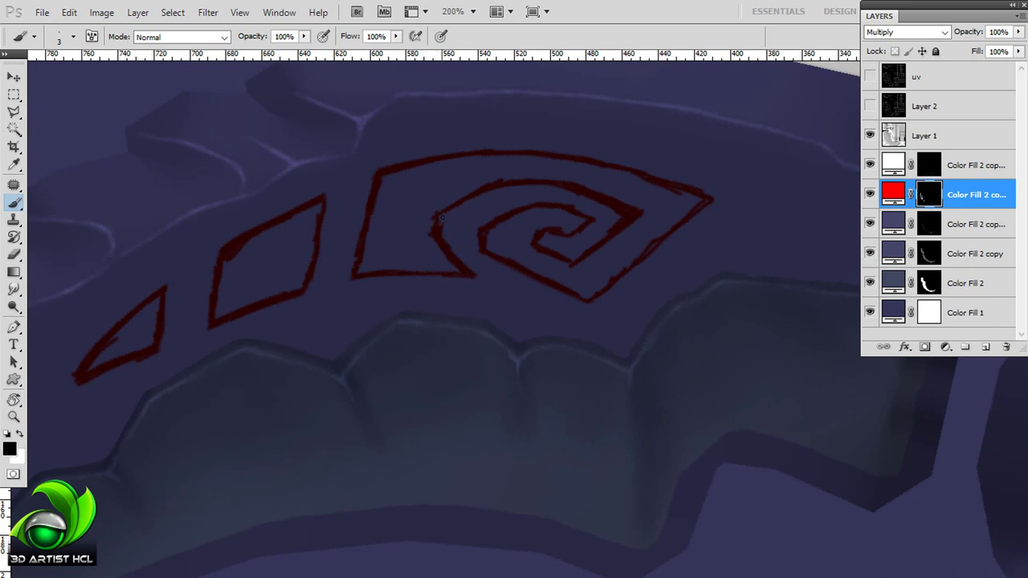
pyautogui.press('x')
pyautogui.press('x')
pyautogui.press('x')
pyautogui.press('x')
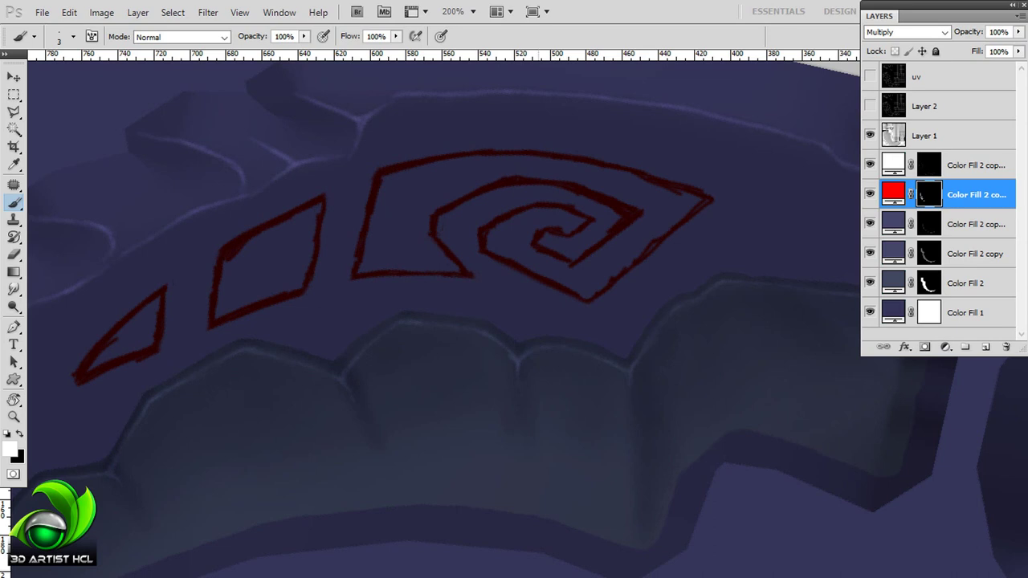
pyautogui.press('x')
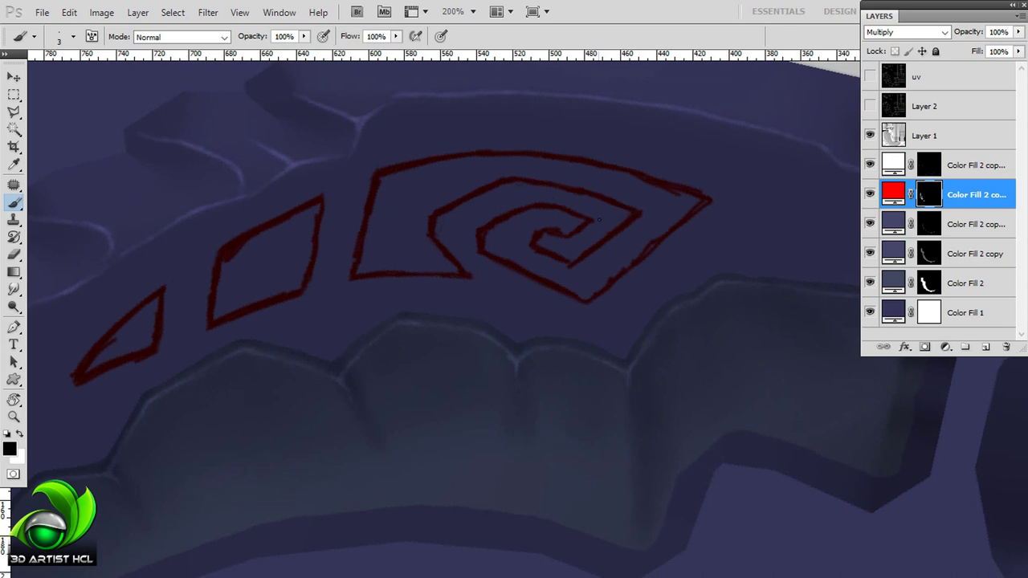
pyautogui.moveTo(571, 231); pyautogui.dragTo(582, 193)
pyautogui.press('x')
pyautogui.press('x')
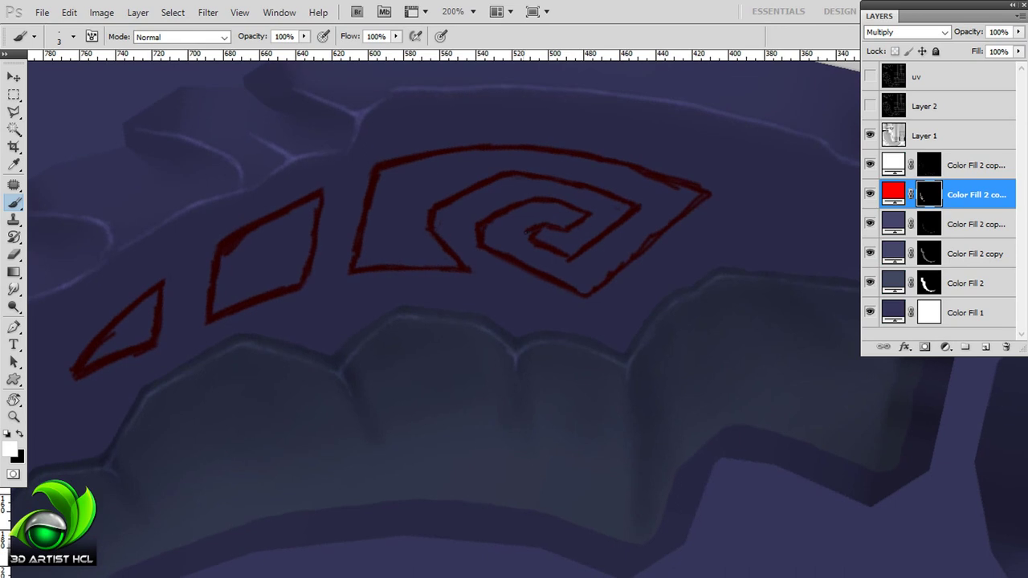
pyautogui.press('x')
pyautogui.moveTo(495, 220); pyautogui.dragTo(504, 209)
pyautogui.press('x')
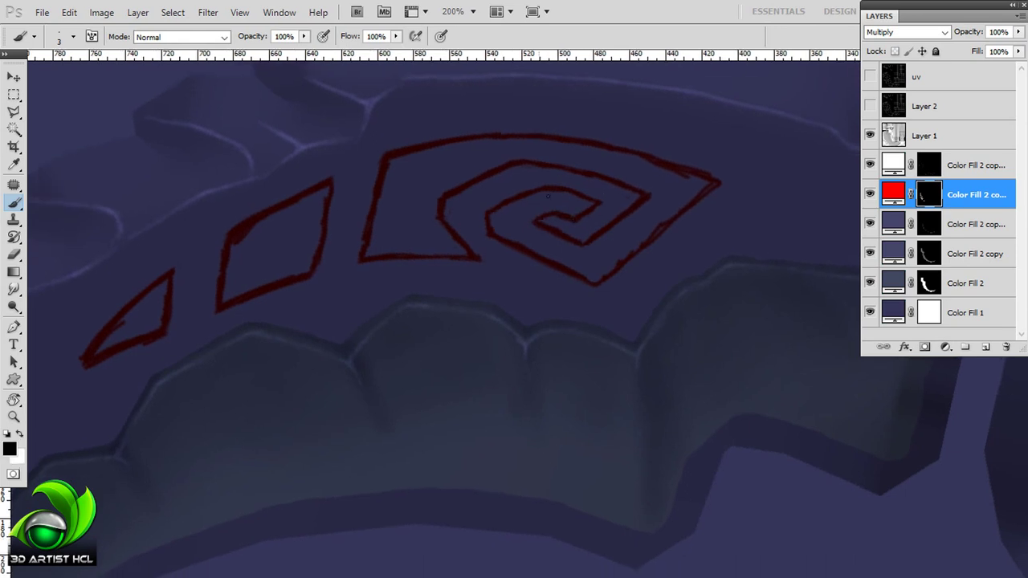
pyautogui.press('x')
pyautogui.moveTo(549, 195); pyautogui.dragTo(554, 199)
pyautogui.moveTo(508, 232); pyautogui.dragTo(484, 213)
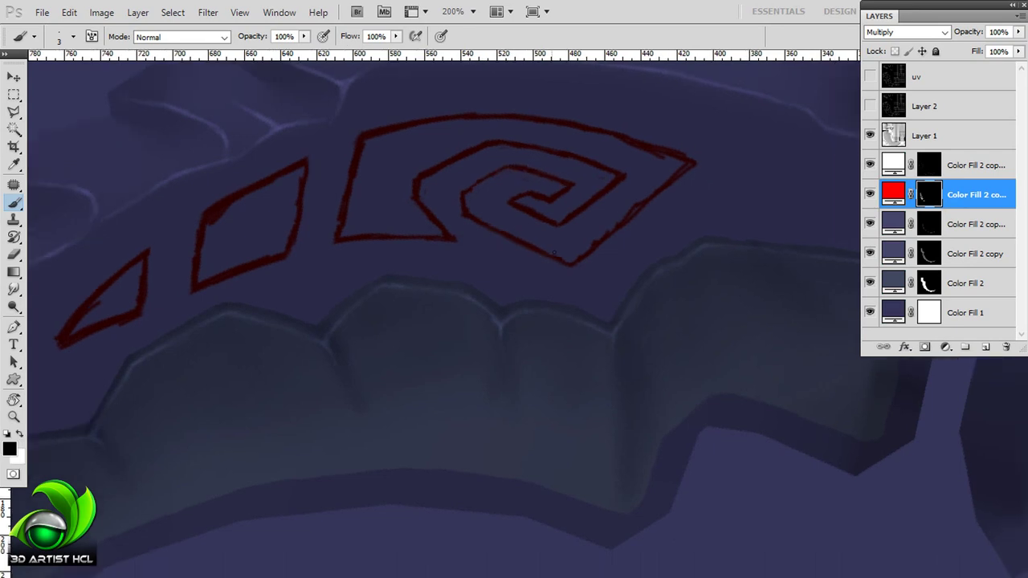
pyautogui.hscroll(-5, 580, 191)
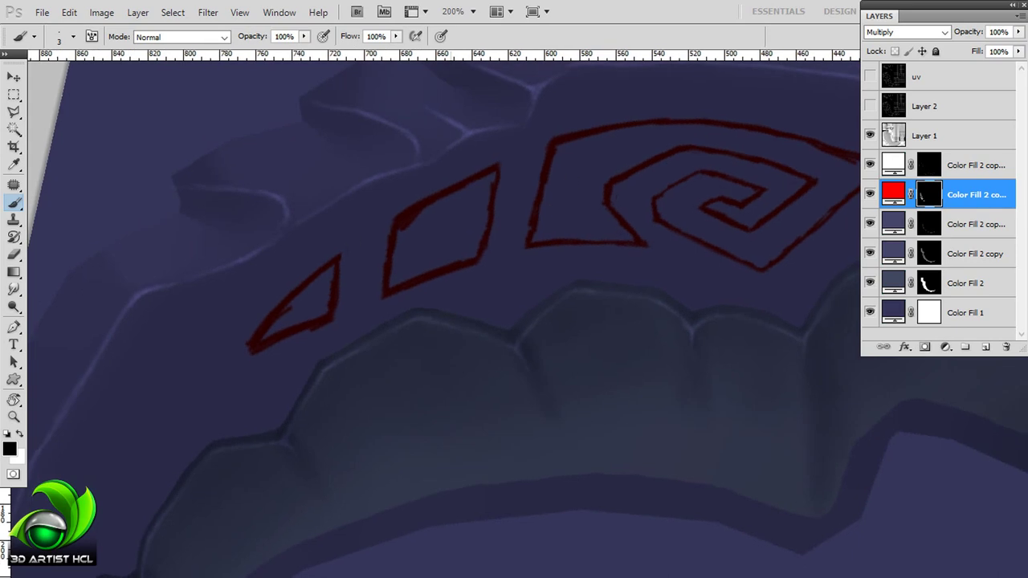
# - Switch the red ornament layer to Normal and fill the two left diamonds solid red
pyautogui.press('x')
pyautogui.moveTo(447, 208)
pyautogui.mouseDown()
pyautogui.moveTo(470, 195)
pyautogui.moveTo(489, 225)
pyautogui.moveTo(401, 261)
pyautogui.moveTo(442, 277)
pyautogui.mouseUp()
pyautogui.click(905, 32)
pyautogui.click(883, 28)
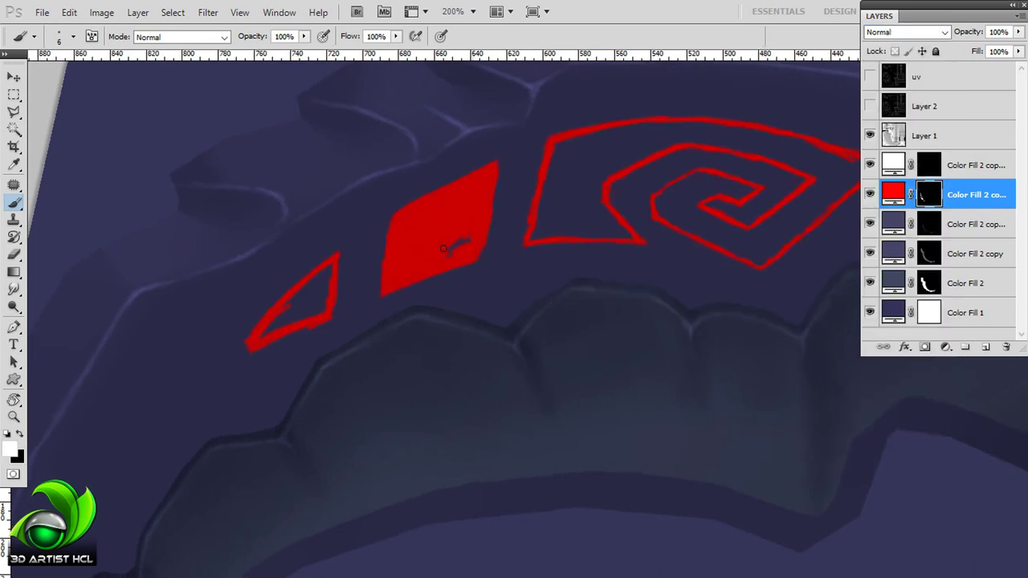
pyautogui.moveTo(466, 223); pyautogui.dragTo(583, 166)
pyautogui.moveTo(385, 277)
pyautogui.mouseDown()
pyautogui.moveTo(444, 243)
pyautogui.moveTo(430, 242)
pyautogui.mouseUp()
# - Fill the spiral's top-left corner, outer band, top edge and lower-right edge with solid red
pyautogui.press('x')
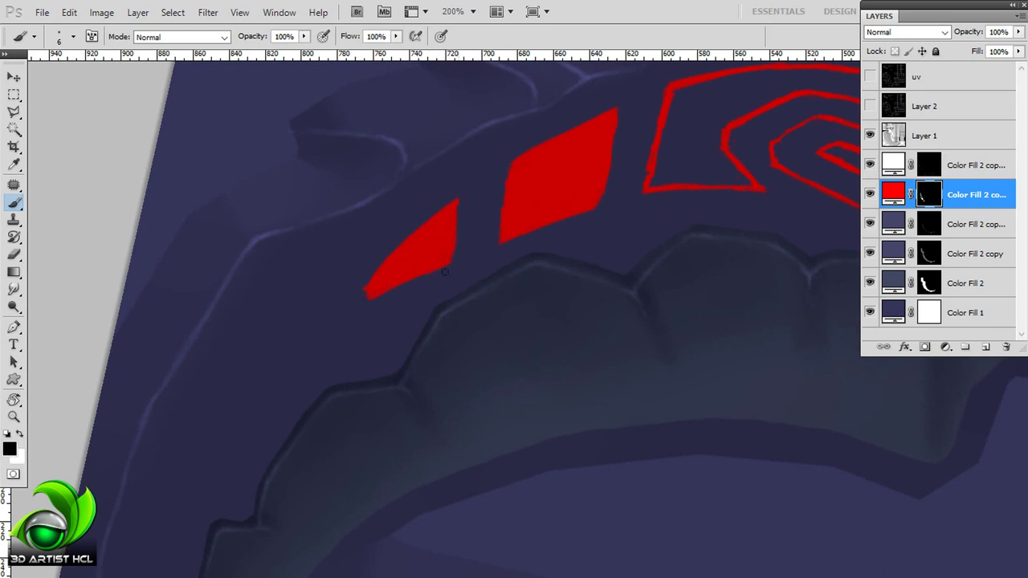
pyautogui.moveTo(479, 190); pyautogui.dragTo(287, 291)
pyautogui.press('x')
pyautogui.moveTo(619, 176)
pyautogui.mouseDown()
pyautogui.moveTo(504, 190)
pyautogui.moveTo(530, 273)
pyautogui.mouseUp()
pyautogui.moveTo(561, 229); pyautogui.dragTo(554, 229)
pyautogui.moveTo(491, 282)
pyautogui.mouseDown()
pyautogui.moveTo(518, 283)
pyautogui.moveTo(464, 250)
pyautogui.moveTo(362, 295)
pyautogui.mouseUp()
pyautogui.moveTo(491, 202)
pyautogui.mouseDown()
pyautogui.moveTo(636, 224)
pyautogui.moveTo(654, 245)
pyautogui.moveTo(642, 222)
pyautogui.mouseUp()
pyautogui.moveTo(654, 255)
pyautogui.mouseDown()
pyautogui.moveTo(578, 289)
pyautogui.moveTo(602, 309)
pyautogui.mouseUp()
pyautogui.moveTo(514, 241)
pyautogui.mouseDown()
pyautogui.moveTo(477, 269)
pyautogui.moveTo(552, 246)
pyautogui.moveTo(498, 269)
pyautogui.moveTo(514, 297)
pyautogui.moveTo(504, 290)
pyautogui.mouseUp()
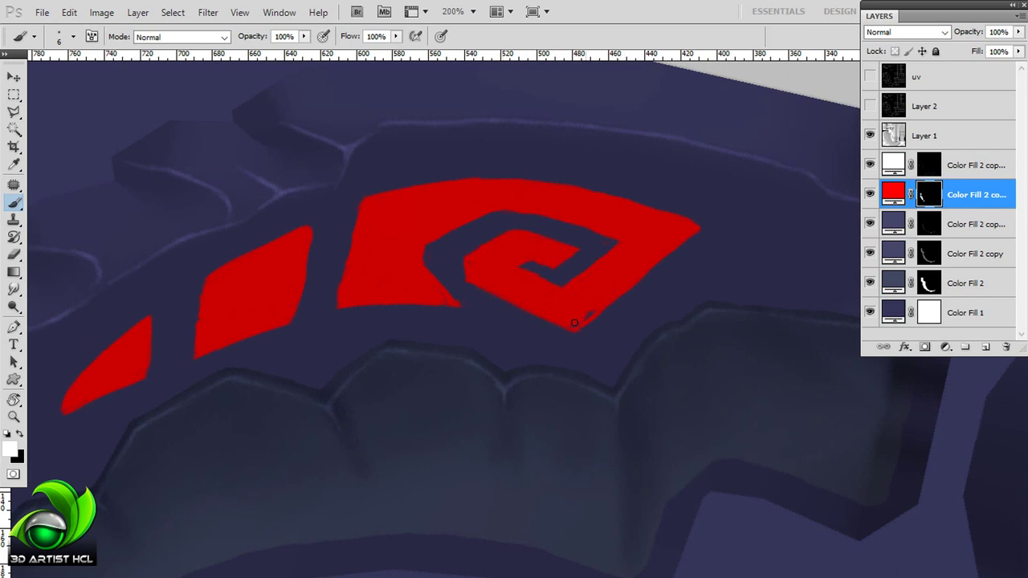
# - Carve and widen a straight-edged dark channel in the spiral, refilling its inner centre red
pyautogui.moveTo(577, 319); pyautogui.dragTo(568, 311)
pyautogui.press('x')
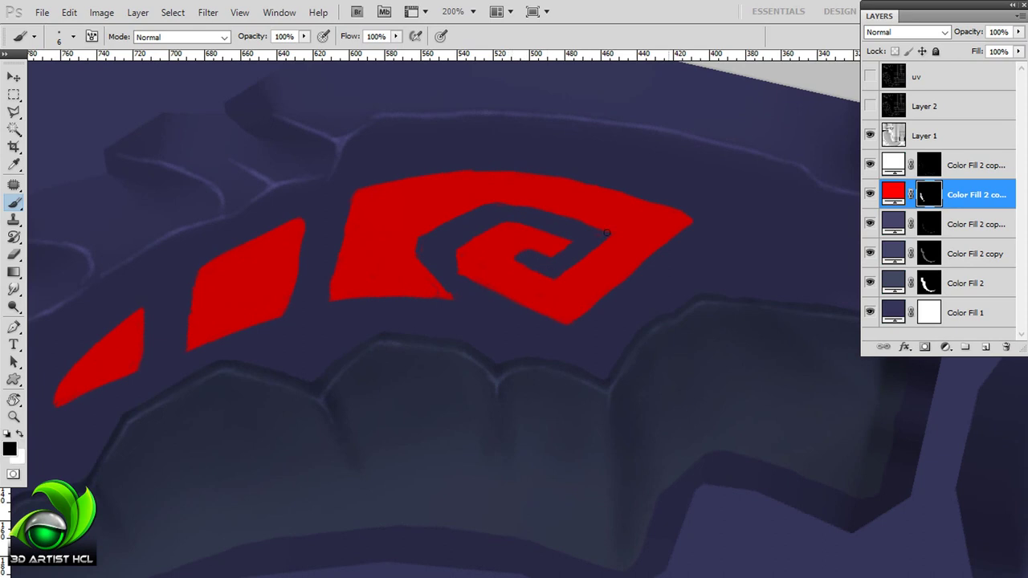
pyautogui.moveTo(509, 216); pyautogui.dragTo(518, 206)
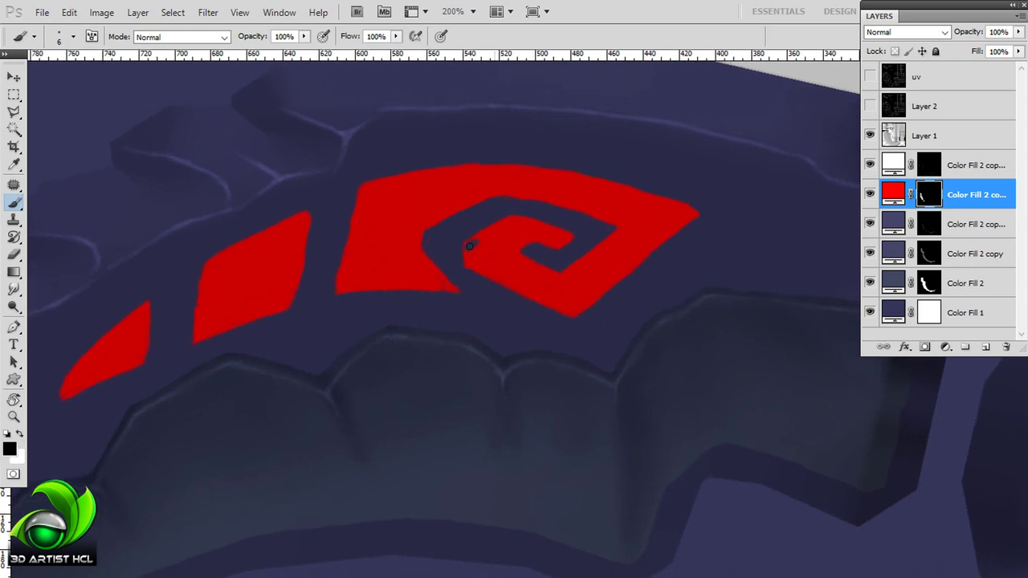
pyautogui.moveTo(456, 292); pyautogui.dragTo(442, 284)
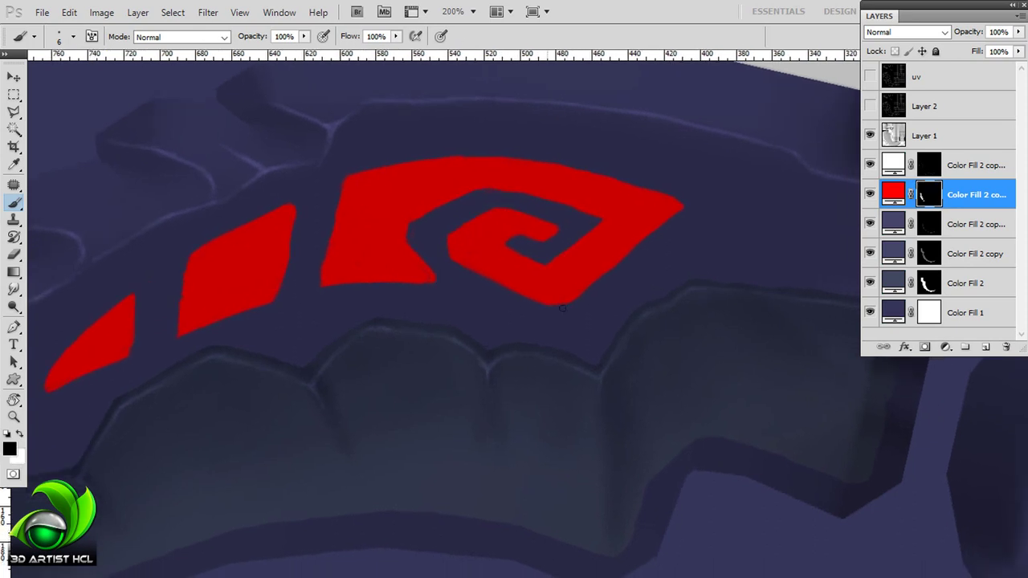
pyautogui.press('x')
pyautogui.press('x')
pyautogui.moveTo(600, 236); pyautogui.dragTo(565, 227)
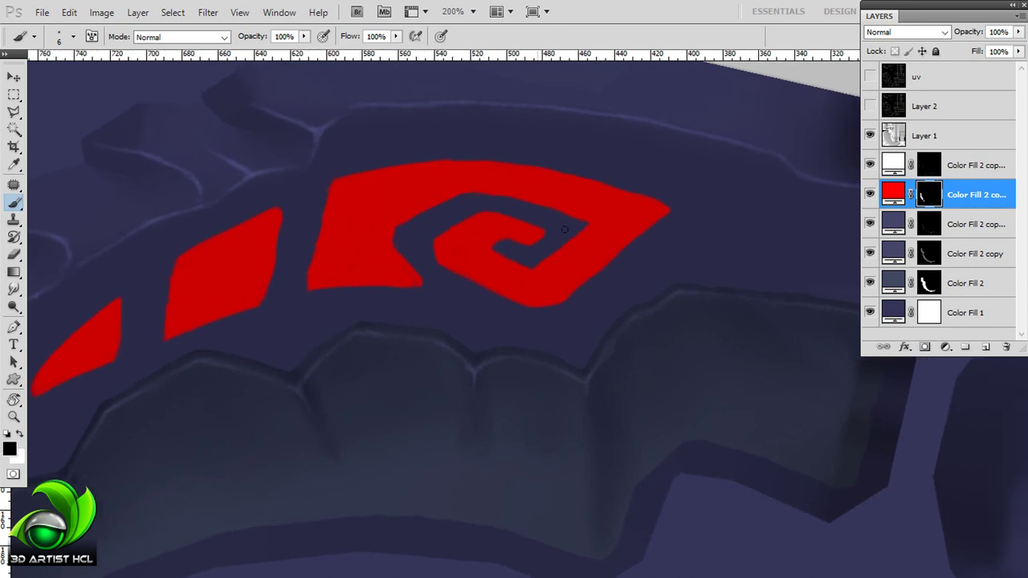
pyautogui.keyDown('shift'); pyautogui.click(486, 258); pyautogui.keyUp('shift')
pyautogui.moveTo(476, 260)
pyautogui.mouseDown()
pyautogui.moveTo(505, 237)
pyautogui.moveTo(482, 239)
pyautogui.moveTo(538, 231)
pyautogui.mouseUp()
pyautogui.press('x')
pyautogui.press('x')
pyautogui.press('x')
pyautogui.press('x')
pyautogui.moveTo(468, 246); pyautogui.dragTo(510, 247)
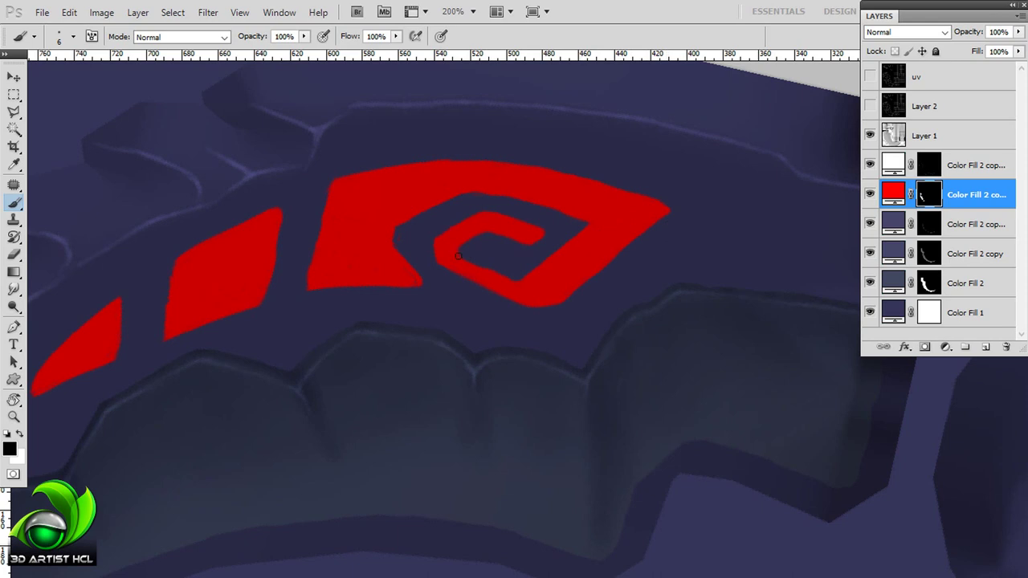
pyautogui.press('x')
pyautogui.moveTo(456, 249); pyautogui.dragTo(513, 273)
# - Fine-tune the shape of the spiral's inner channel, alternating black and white paint
pyautogui.press('x')
pyautogui.press('x')
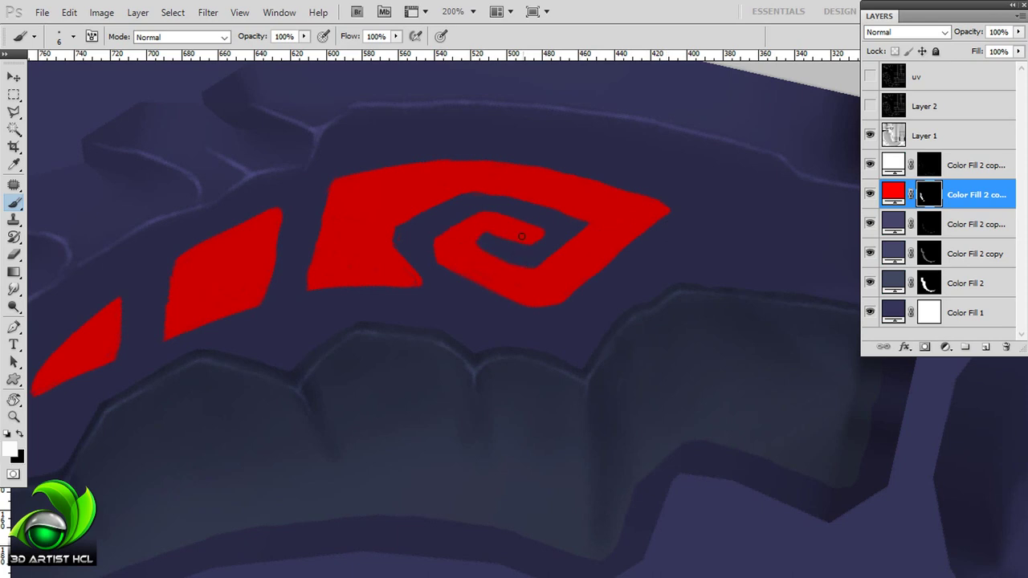
pyautogui.press('x')
pyautogui.moveTo(526, 239); pyautogui.dragTo(543, 228)
pyautogui.press('x')
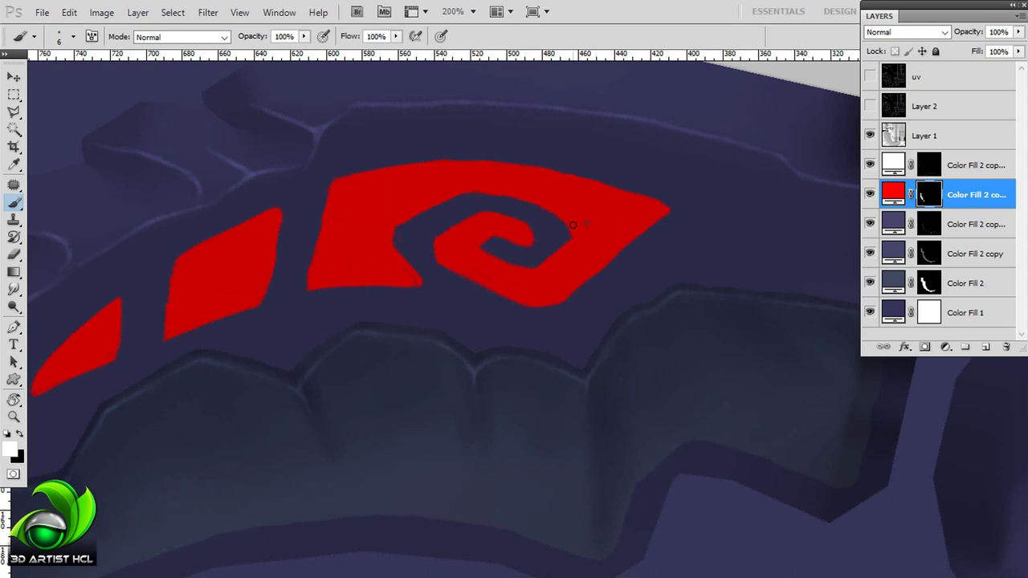
pyautogui.press('x')
pyautogui.moveTo(515, 221); pyautogui.dragTo(528, 220)
pyautogui.press('x')
pyautogui.moveTo(401, 243); pyautogui.dragTo(393, 241)
pyautogui.press('x')
pyautogui.press('x')
pyautogui.press('x')
pyautogui.press('x')
pyautogui.moveTo(474, 220); pyautogui.dragTo(466, 212)
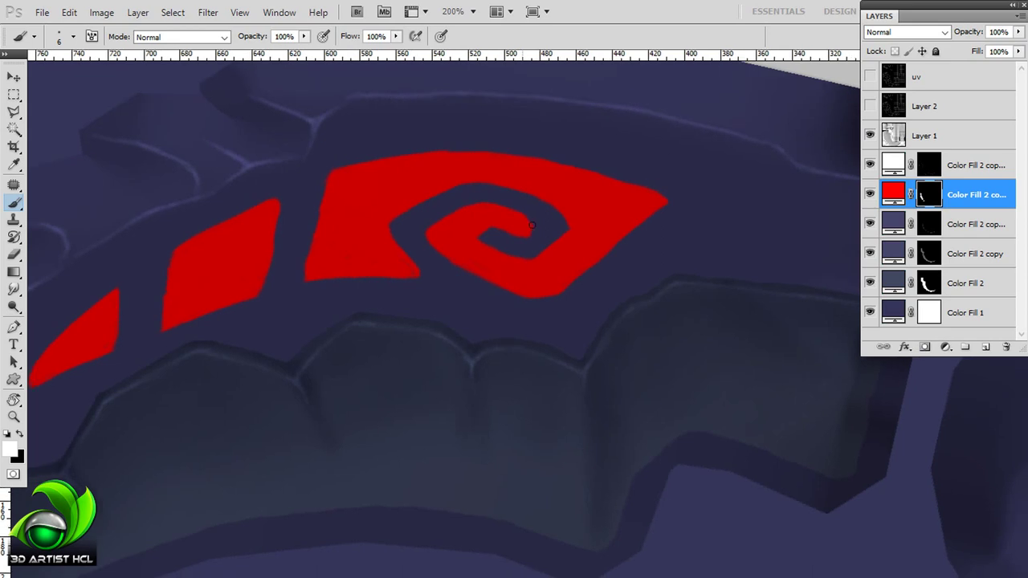
pyautogui.press('x')
pyautogui.press('x')
pyautogui.press('x')
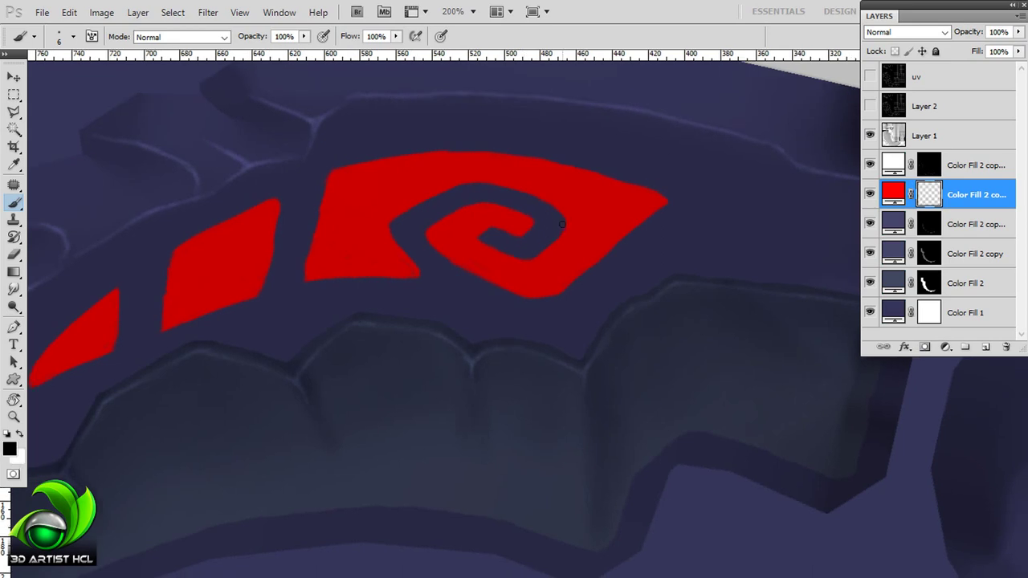
pyautogui.moveTo(572, 165); pyautogui.dragTo(562, 163)
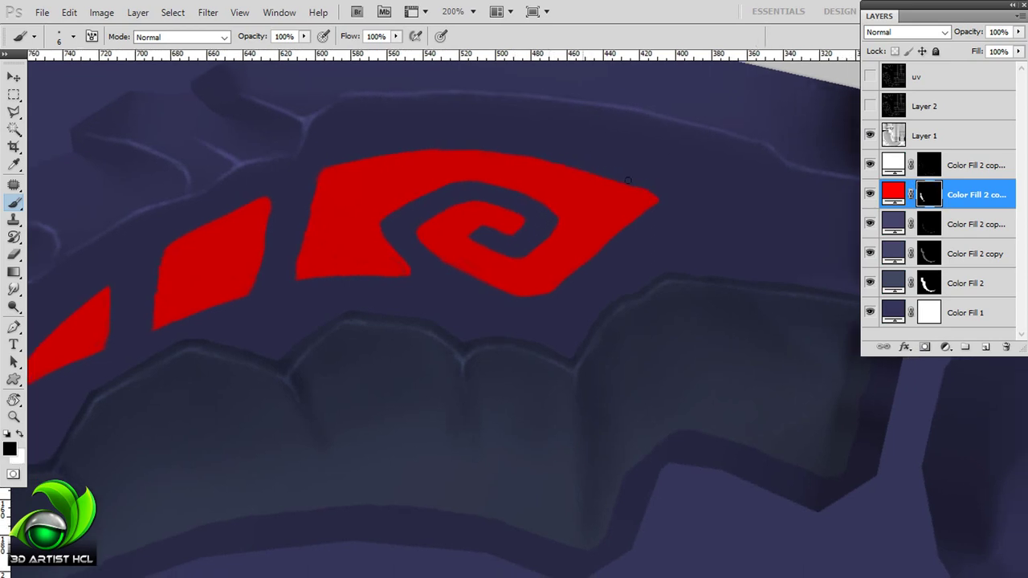
# - Rotate the view so the ornament lies horizontal and pan along it to the diamonds
pyautogui.press('r')
pyautogui.moveTo(597, 259); pyautogui.dragTo(640, 177)
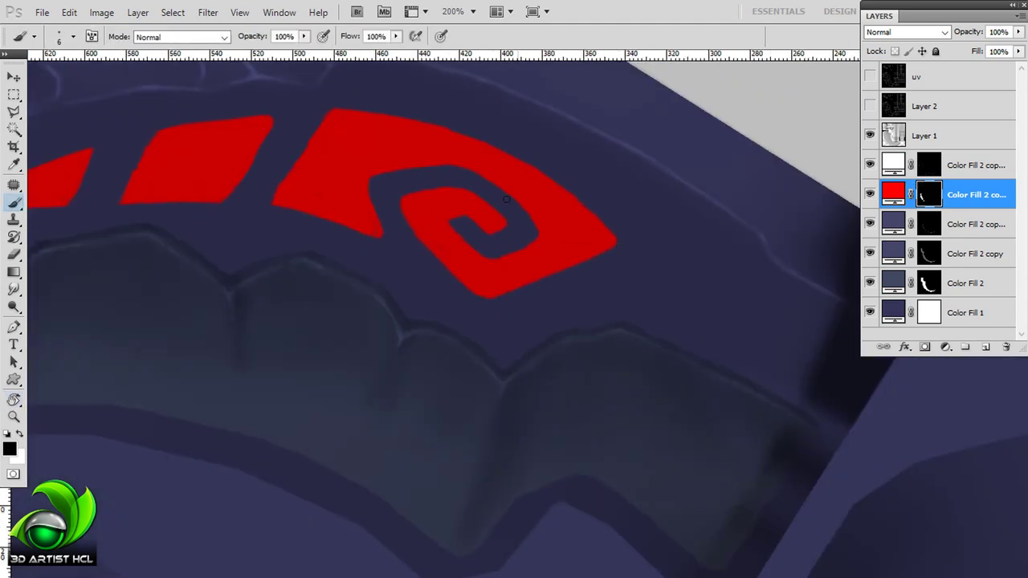
pyautogui.moveTo(500, 224); pyautogui.dragTo(451, 255)
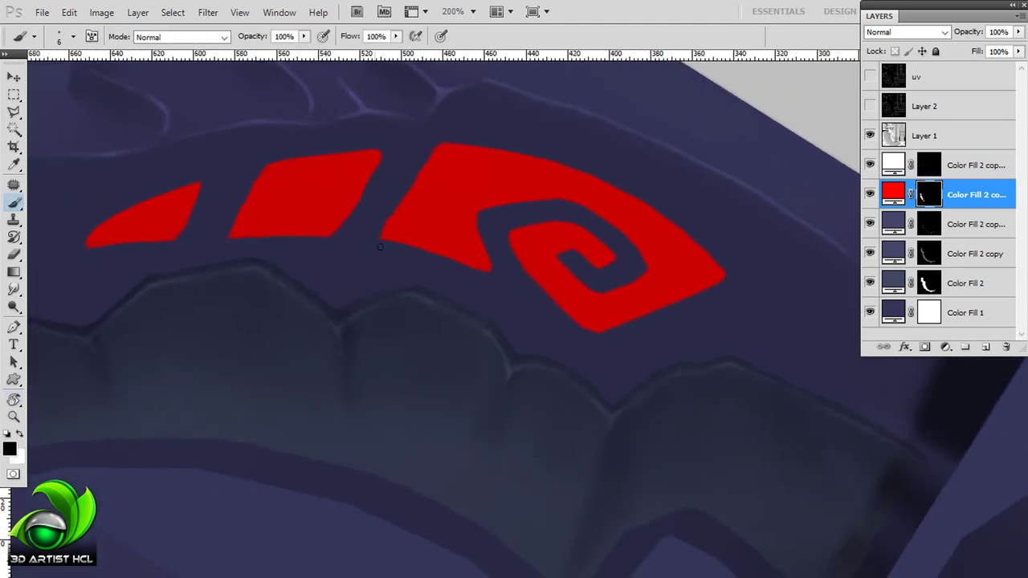
pyautogui.moveTo(226, 238); pyautogui.dragTo(339, 271)
pyautogui.press('x')
pyautogui.press('x')
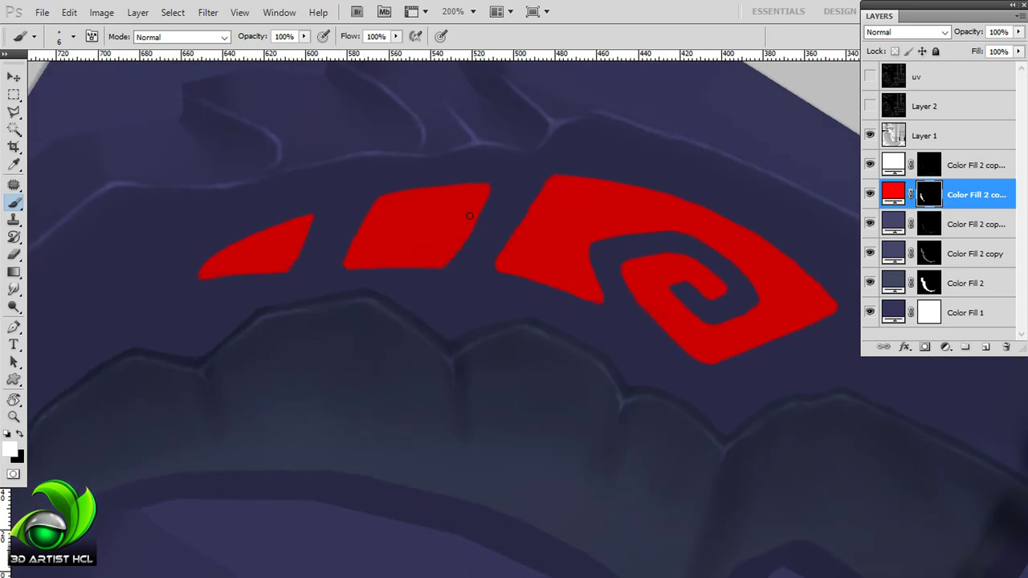
pyautogui.moveTo(288, 266); pyautogui.dragTo(394, 264)
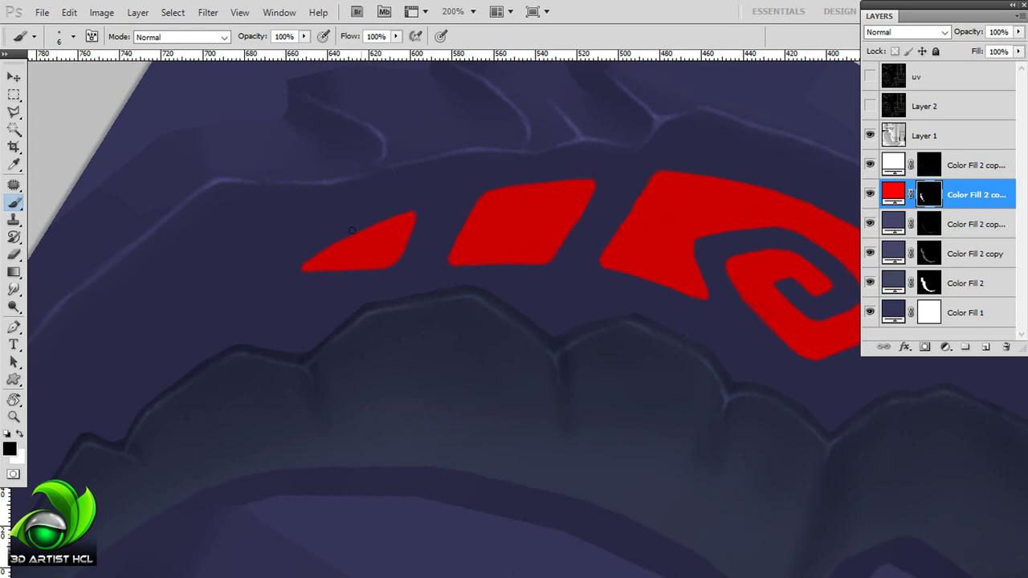
pyautogui.moveTo(642, 88); pyautogui.dragTo(550, 104)
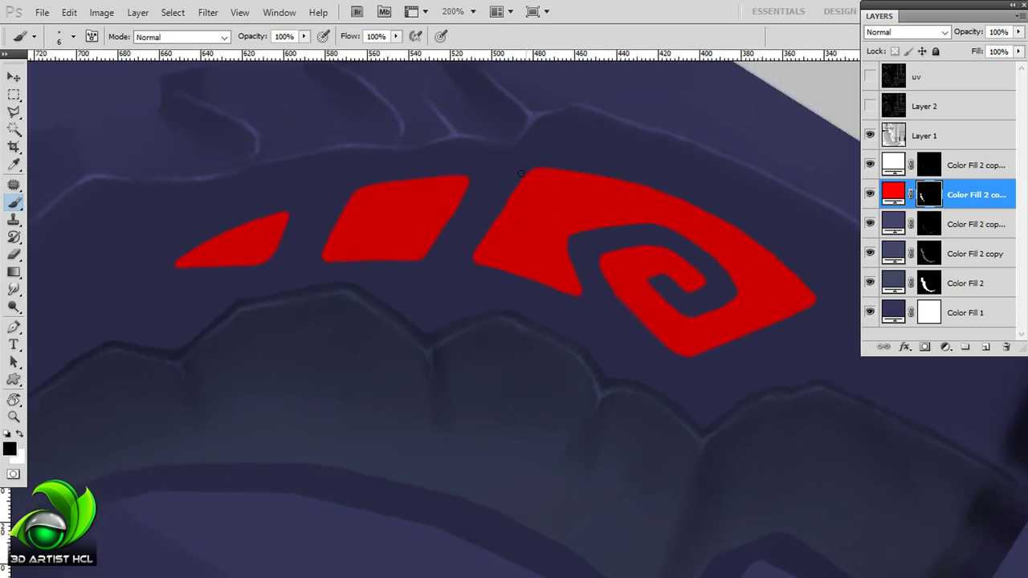
pyautogui.press('x')
pyautogui.moveTo(843, 100); pyautogui.dragTo(767, 132)
# - Select the shading fill layer, zoom to 300% and set brush opacity to 10%
pyautogui.click(929, 224)
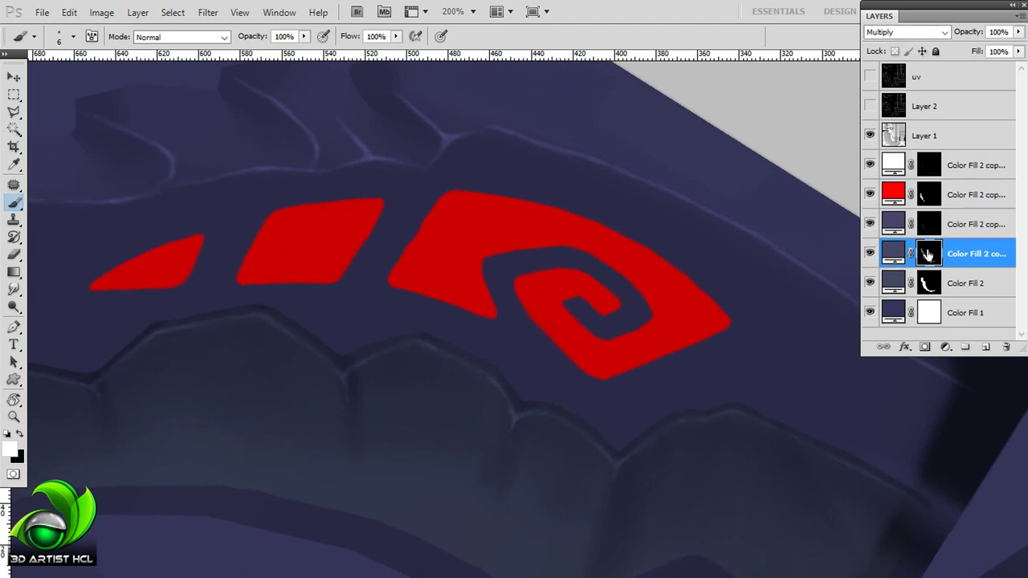
pyautogui.press('1')
pyautogui.hotkey('ctrl', '+')
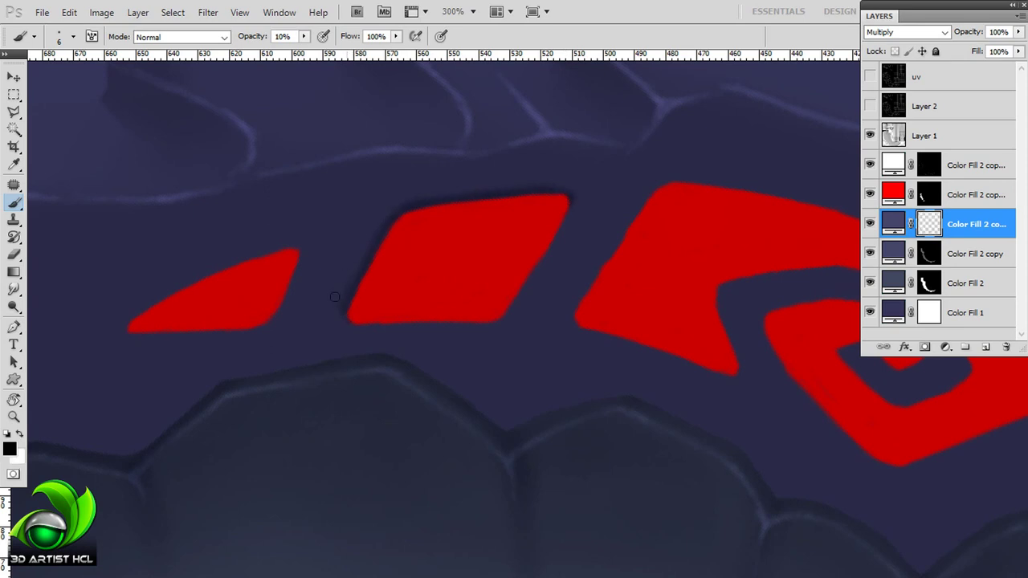
pyautogui.moveTo(354, 321); pyautogui.dragTo(437, 287)
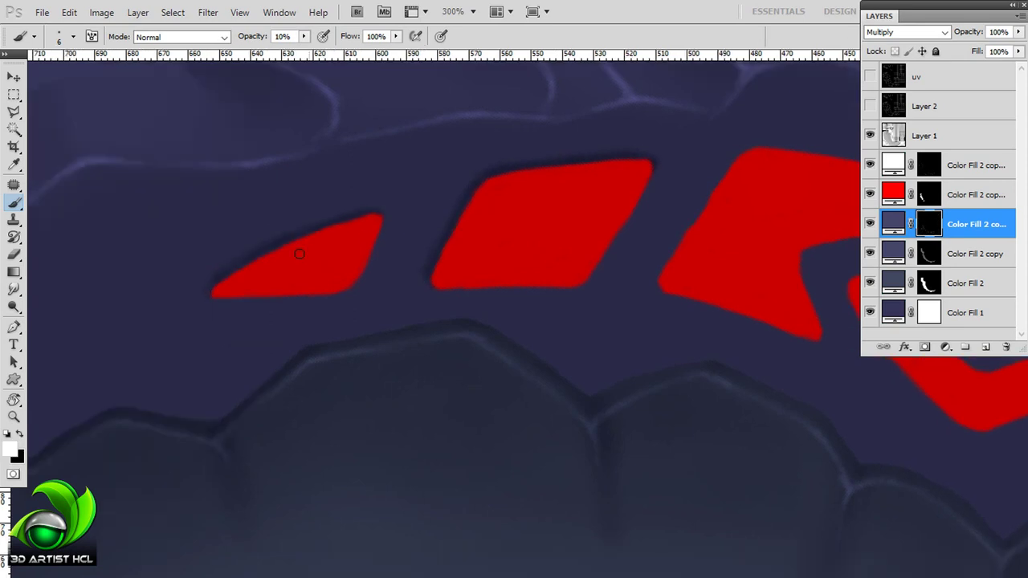
pyautogui.moveTo(803, 140); pyautogui.dragTo(466, 220)
pyautogui.press('r')
pyautogui.moveTo(688, 160); pyautogui.dragTo(479, 253)
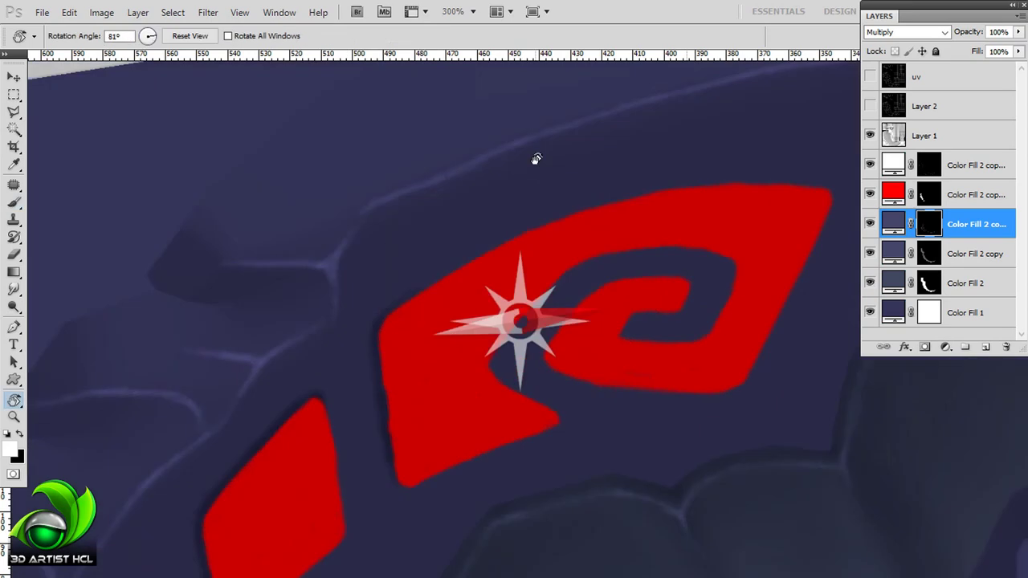
pyautogui.moveTo(741, 204); pyautogui.dragTo(580, 194)
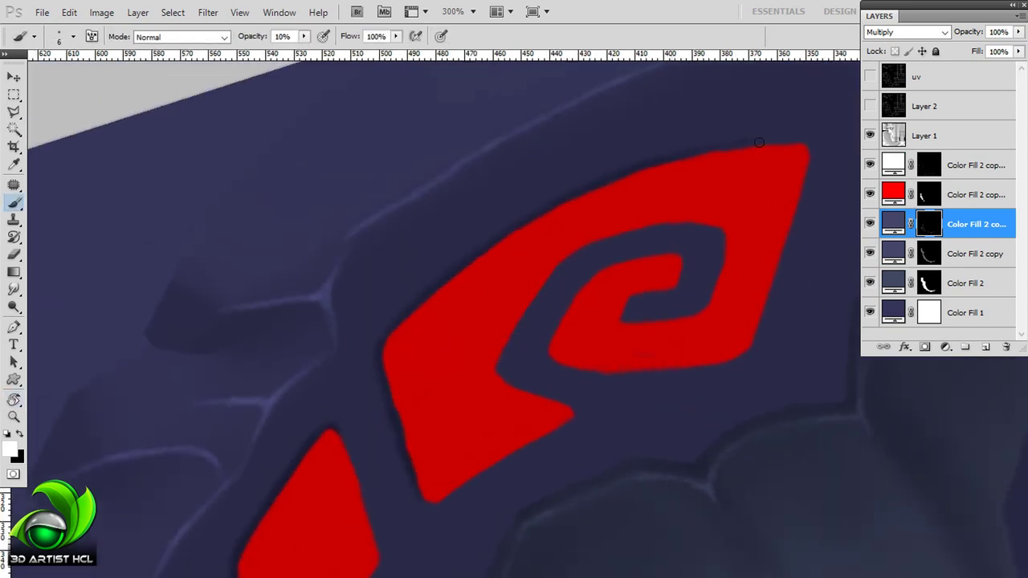
pyautogui.scroll(-2, 395, 317)
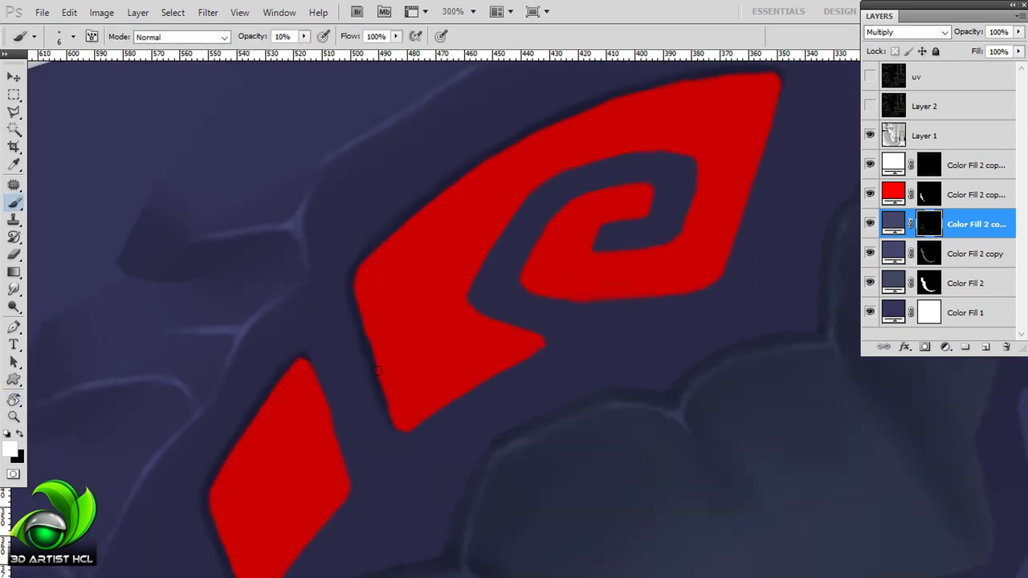
# - Paint a faint white highlight along the inner spiral's lower edge on the Overlay layer
pyautogui.click(919, 165)
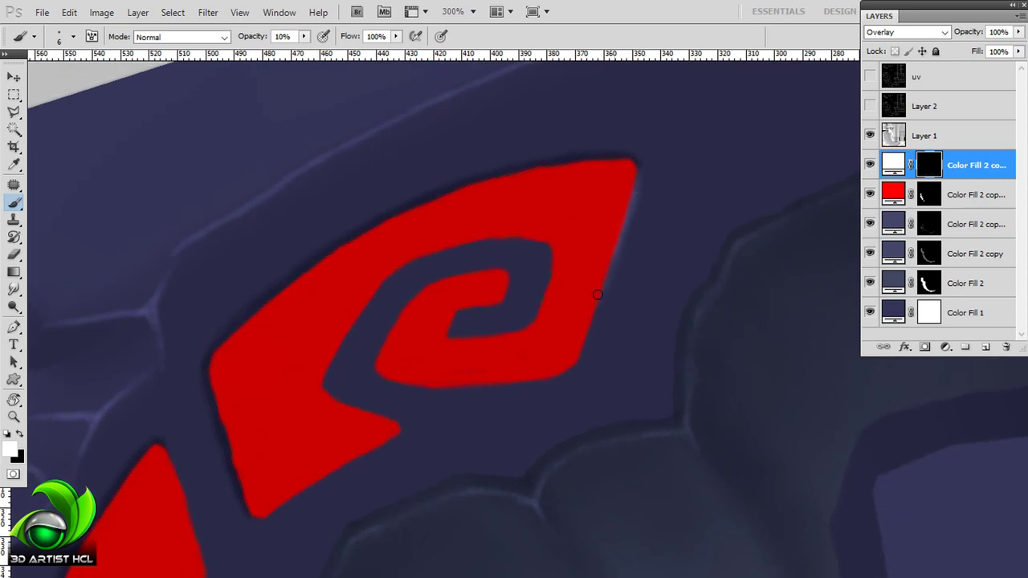
pyautogui.moveTo(610, 179)
pyautogui.mouseDown()
pyautogui.moveTo(432, 262)
pyautogui.moveTo(577, 214)
pyautogui.mouseUp()
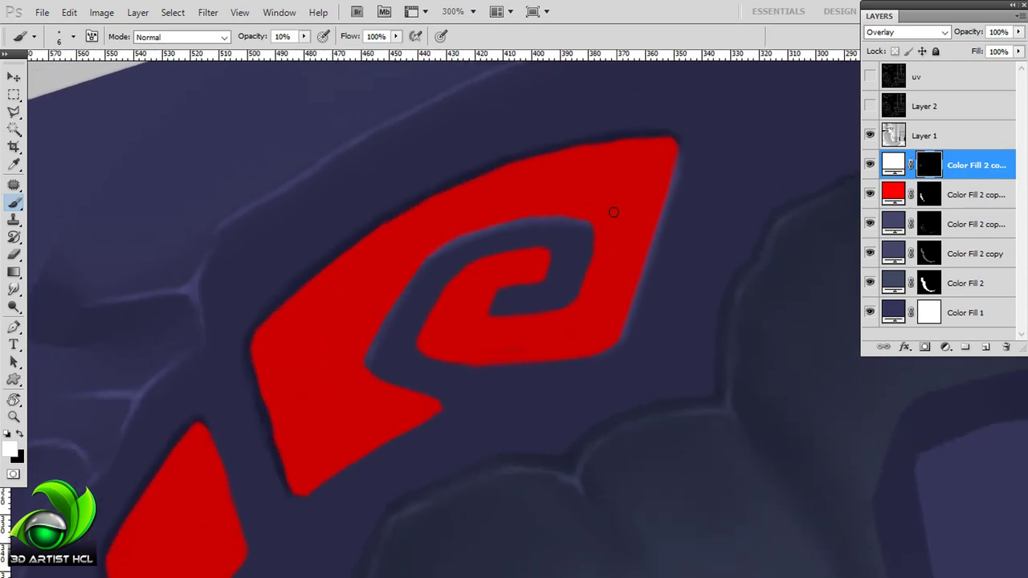
pyautogui.scroll(-1, 431, 244)
pyautogui.moveTo(410, 313); pyautogui.dragTo(575, 315)
pyautogui.moveTo(702, 155)
pyautogui.mouseDown()
pyautogui.moveTo(632, 246)
pyautogui.moveTo(685, 179)
pyautogui.mouseUp()
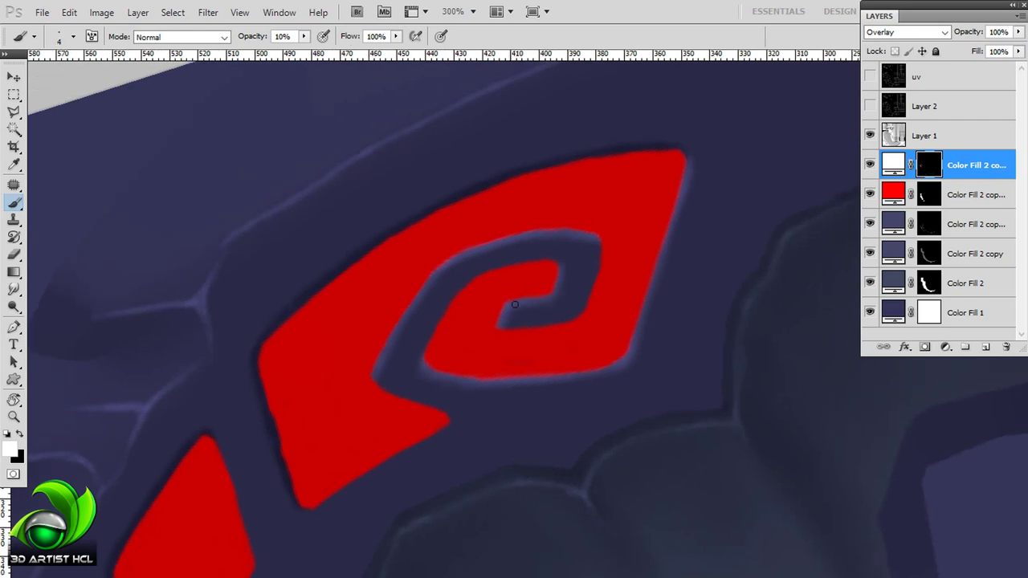
pyautogui.moveTo(557, 277); pyautogui.dragTo(519, 206)
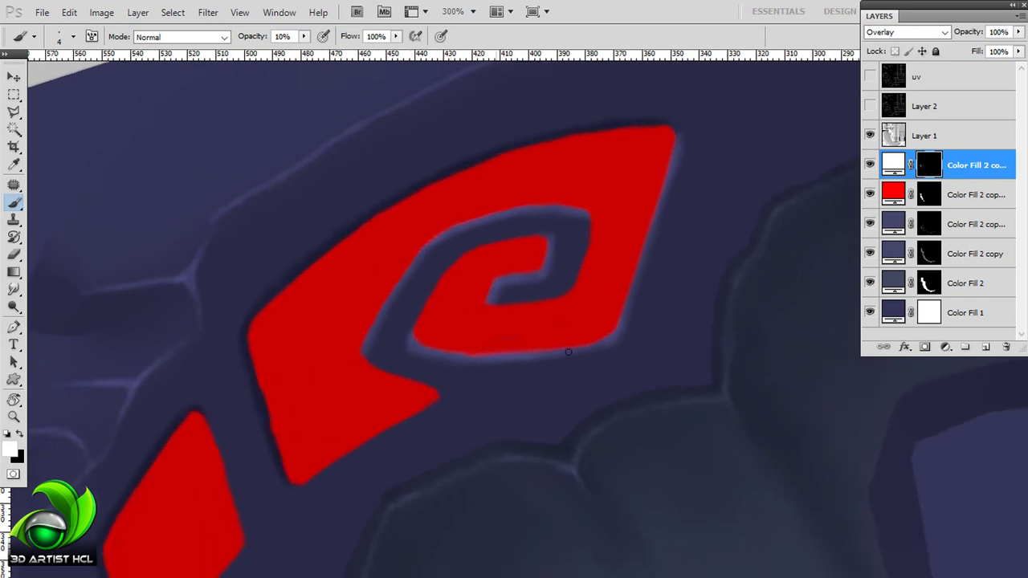
pyautogui.moveTo(701, 197); pyautogui.dragTo(648, 248)
pyautogui.moveTo(309, 399); pyautogui.dragTo(362, 339)
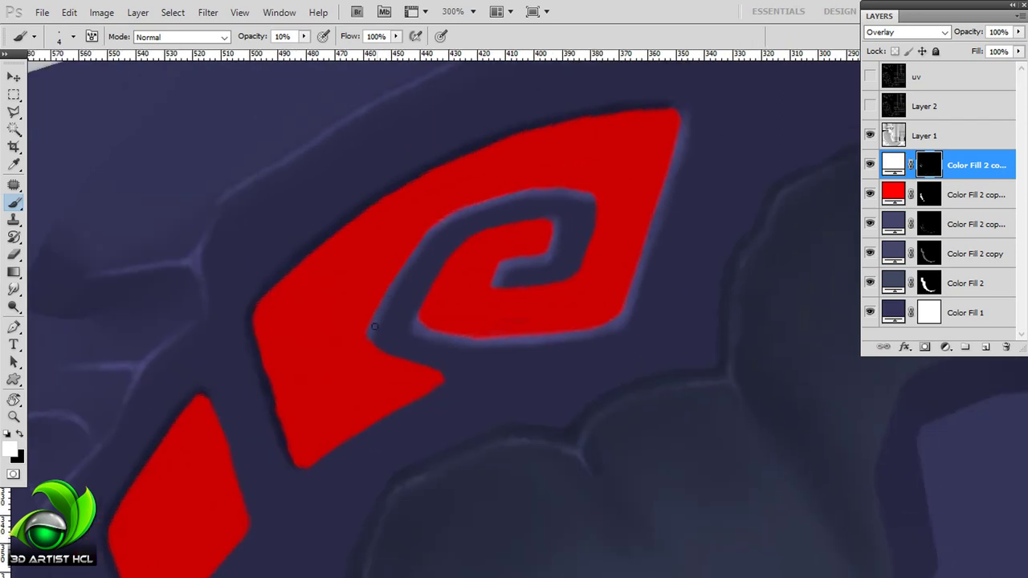
pyautogui.scroll(-3, 592, 176)
pyautogui.moveTo(439, 268); pyautogui.dragTo(551, 265)
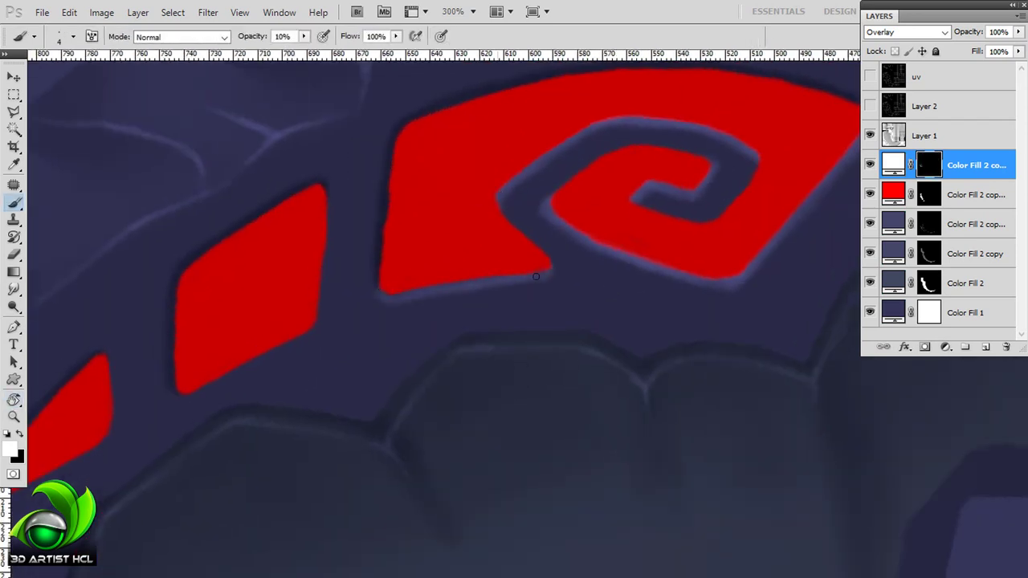
pyautogui.moveTo(514, 209); pyautogui.dragTo(666, 215)
pyautogui.hscroll(3, 544, 308)
# - Darken the groove around the spiral on the Multiply layer, then highlight the red shape's lower edge
pyautogui.hotkey('alt', '[')
pyautogui.hotkey('alt', '[')
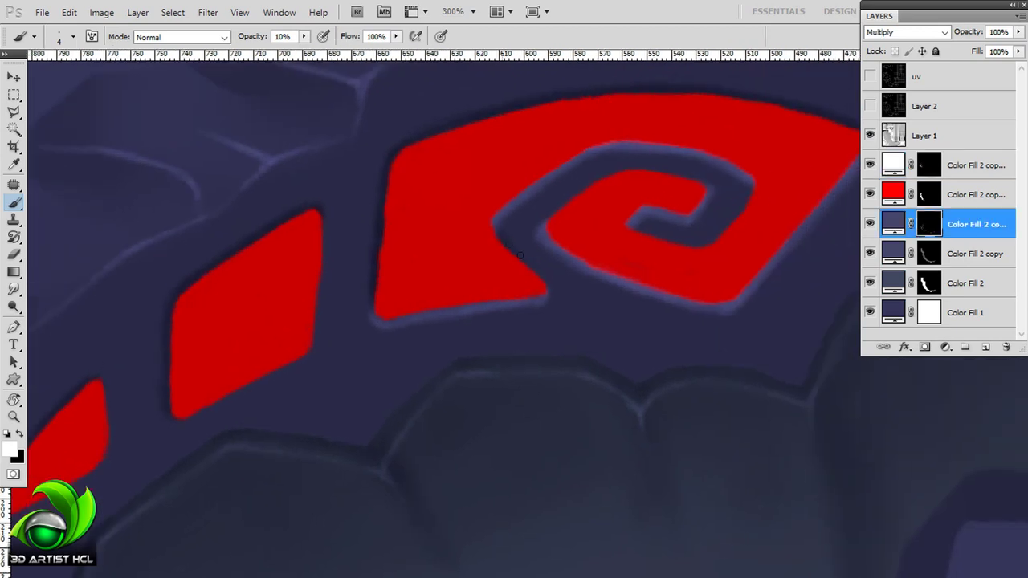
pyautogui.moveTo(618, 219); pyautogui.dragTo(449, 269)
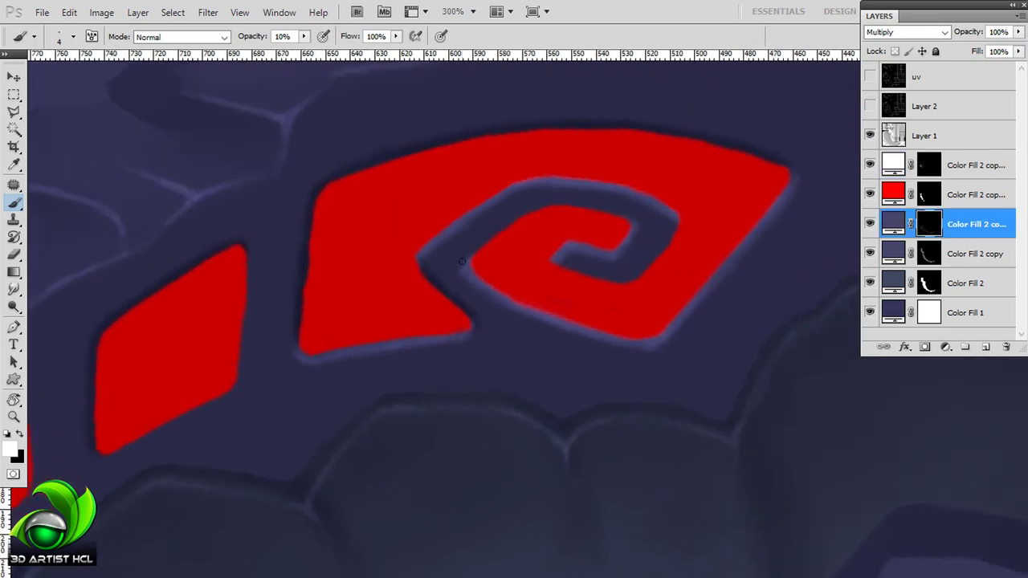
pyautogui.moveTo(566, 204); pyautogui.dragTo(631, 226)
pyautogui.moveTo(567, 199)
pyautogui.mouseDown()
pyautogui.moveTo(635, 221)
pyautogui.moveTo(607, 203)
pyautogui.moveTo(667, 198)
pyautogui.mouseUp()
pyautogui.moveTo(288, 277); pyautogui.dragTo(473, 297)
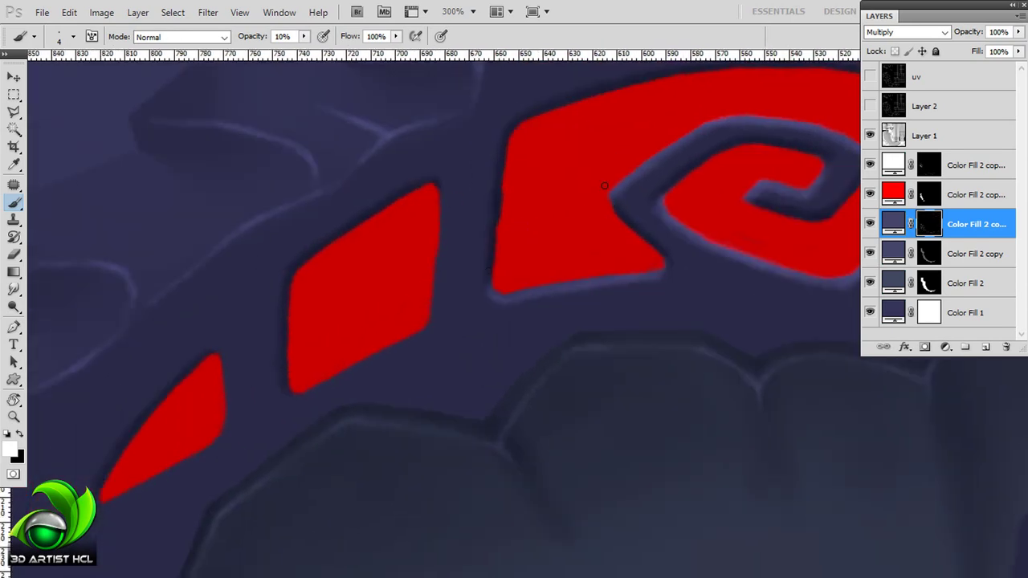
pyautogui.hotkey('alt', ']')
pyautogui.moveTo(337, 321); pyautogui.dragTo(382, 315)
pyautogui.moveTo(360, 386); pyautogui.dragTo(388, 362)
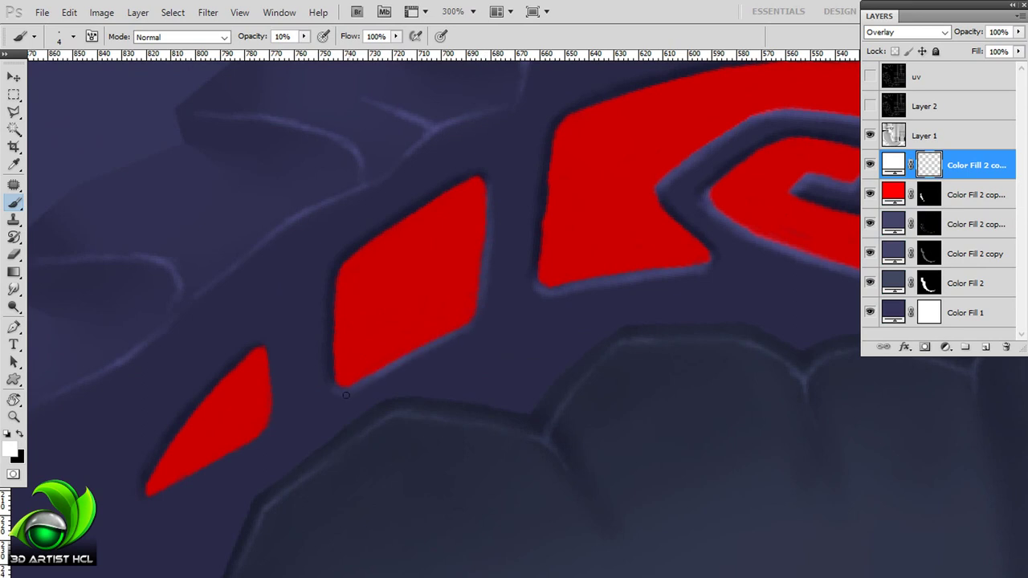
# - Try a darker red on the ornament's Color Fill and paint light strokes on the small diamond
pyautogui.doubleClick(893, 192)
pyautogui.click(578, 278)
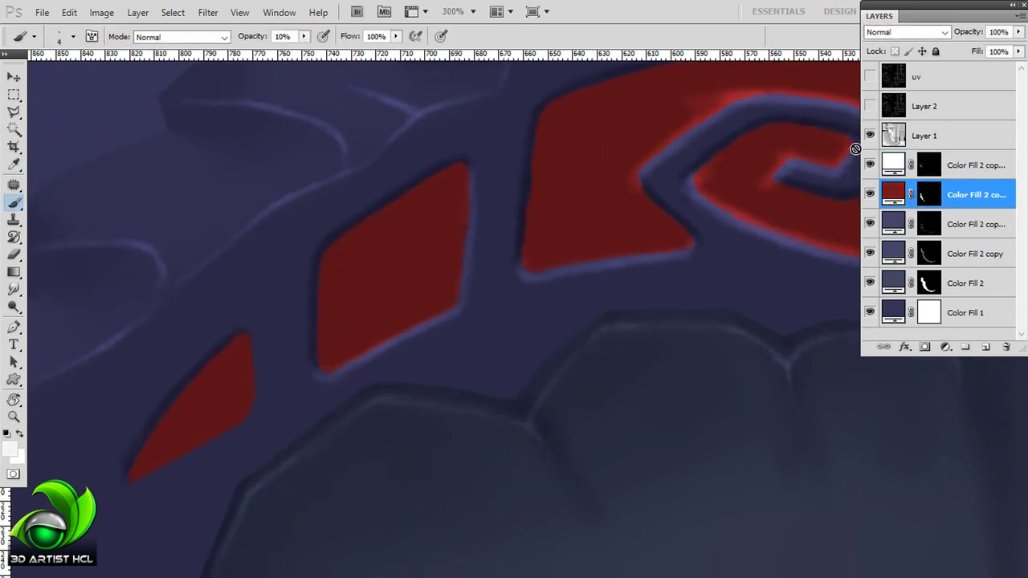
pyautogui.hotkey('alt', ']')
pyautogui.moveTo(592, 222); pyautogui.dragTo(730, 163)
pyautogui.moveTo(321, 345)
pyautogui.mouseDown()
pyautogui.moveTo(316, 381)
pyautogui.moveTo(430, 311)
pyautogui.moveTo(313, 377)
pyautogui.mouseUp()
pyautogui.moveTo(544, 195); pyautogui.dragTo(487, 269)
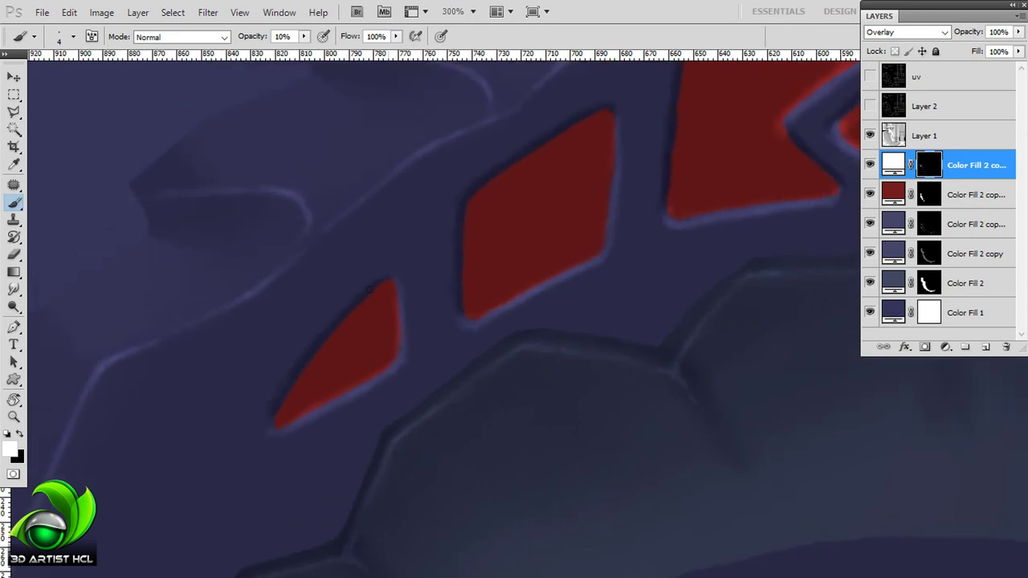
pyautogui.moveTo(726, 164)
pyautogui.mouseDown()
pyautogui.moveTo(627, 203)
pyautogui.moveTo(537, 266)
pyautogui.mouseUp()
# - Reset to white paint, re-show the Multiply layer and copy the white Overlay layer to the top
pyautogui.press('d')
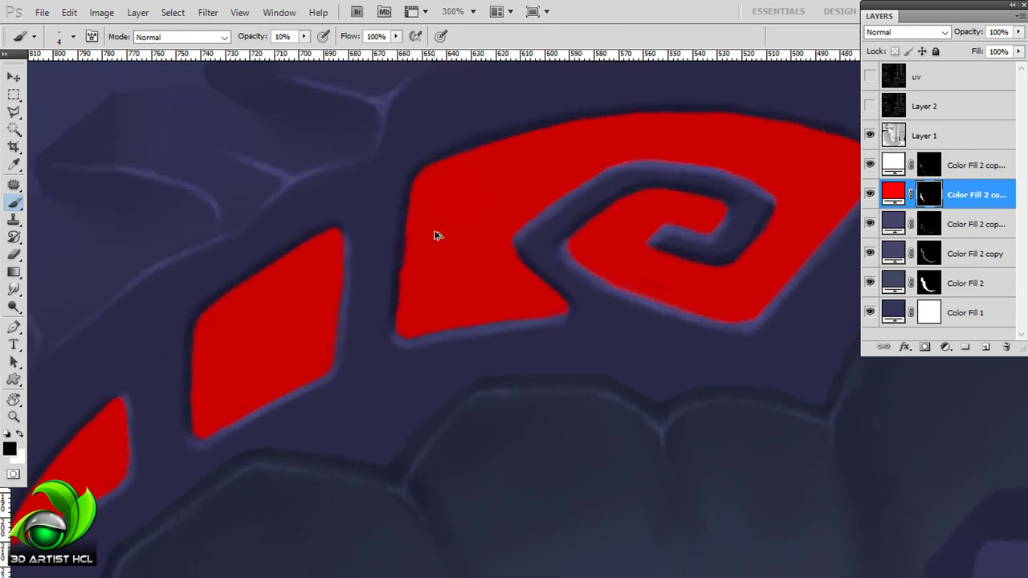
pyautogui.moveTo(438, 235); pyautogui.dragTo(462, 226)
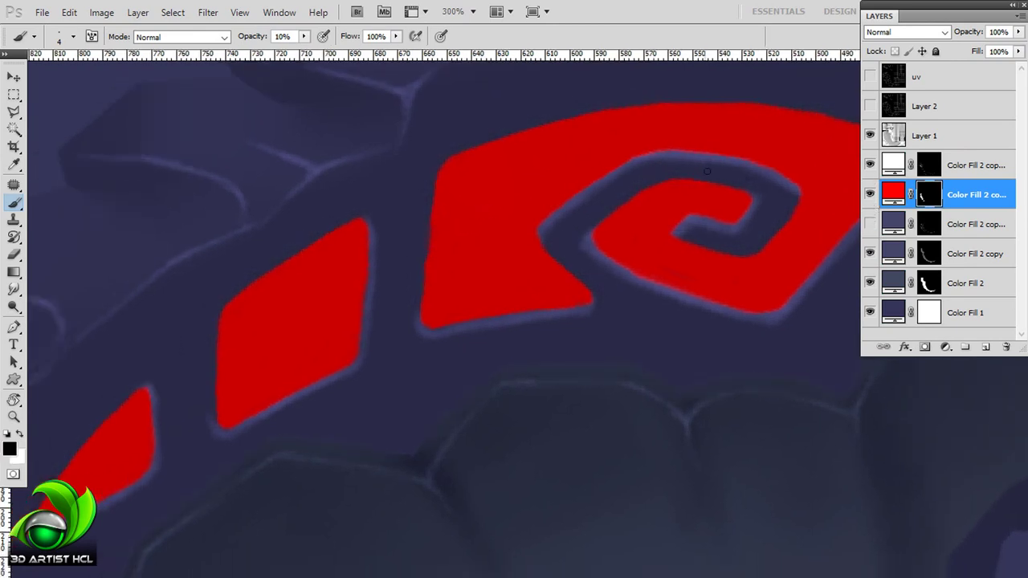
pyautogui.write('100x')
pyautogui.click(523, 255)
pyautogui.press('x')
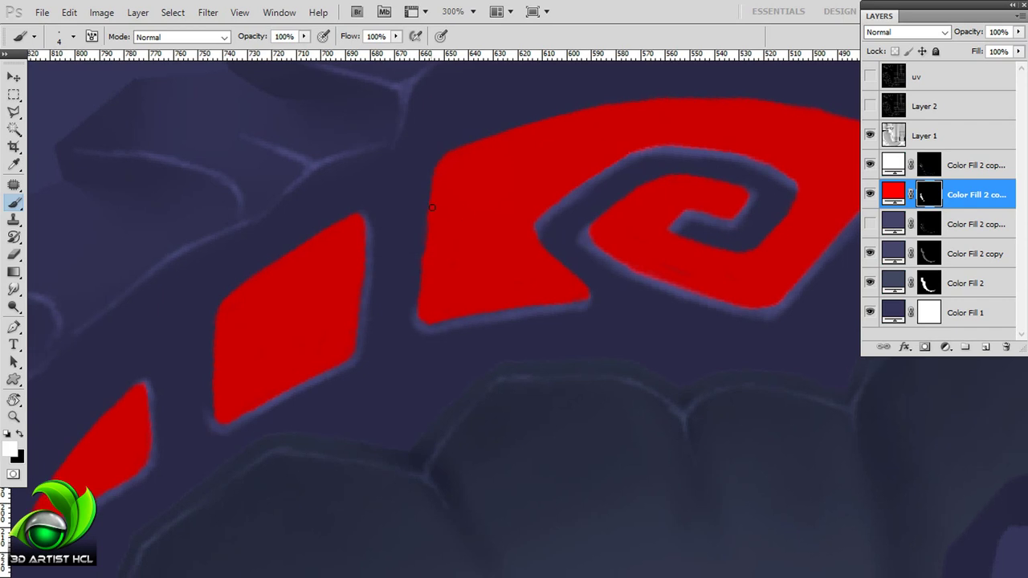
pyautogui.click(976, 224)
pyautogui.click(870, 224)
pyautogui.moveTo(670, 183)
pyautogui.mouseDown()
pyautogui.moveTo(622, 242)
pyautogui.moveTo(595, 247)
pyautogui.mouseUp()
# - Duplicate the white Overlay highlight layer and rotate the view along the blade at 400% zoom
pyautogui.hotkey('alt', ']')
pyautogui.hotkey('alt', ']')
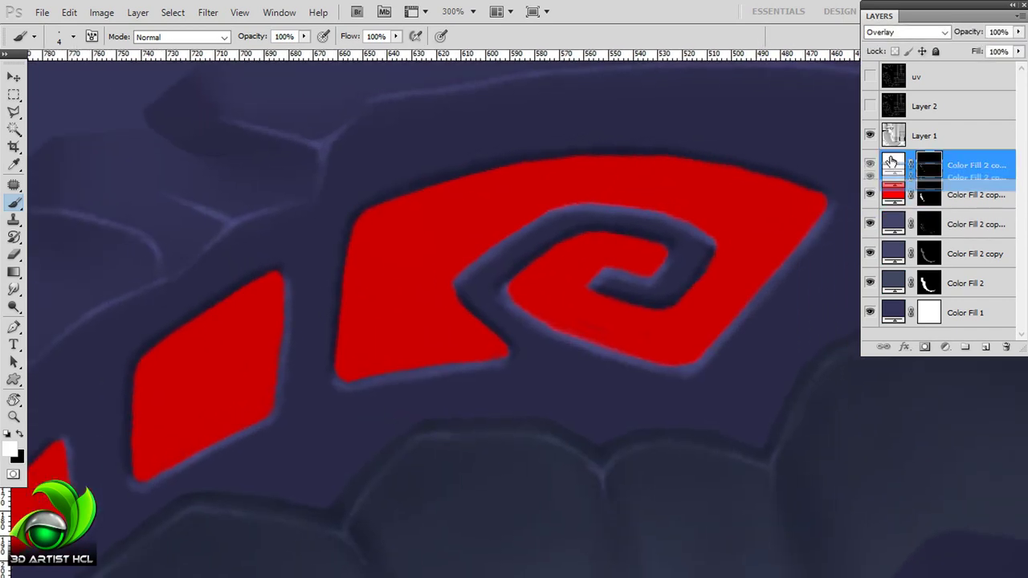
pyautogui.hotkey('ctrl', 'j')
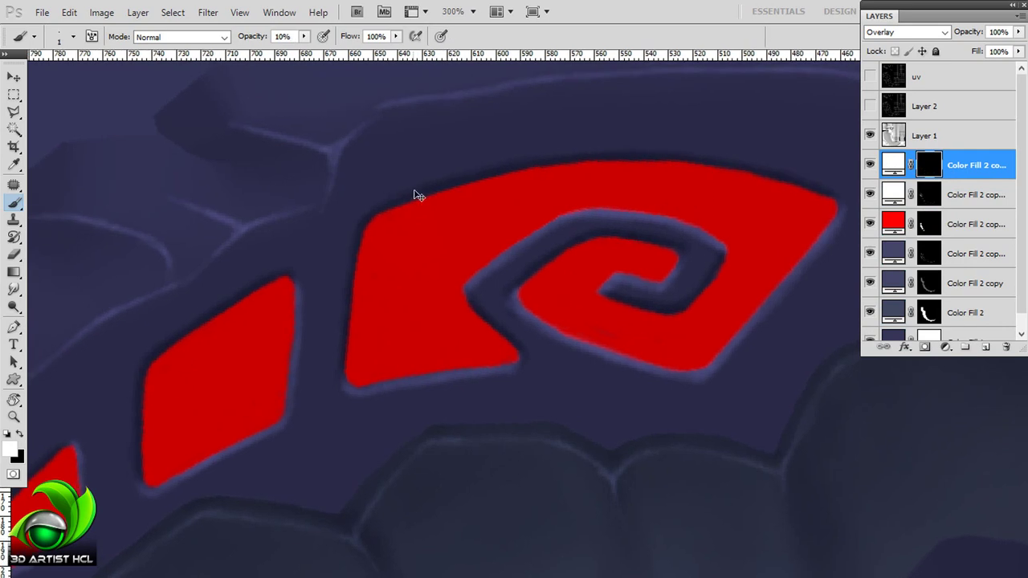
pyautogui.press('r')
pyautogui.moveTo(485, 166); pyautogui.dragTo(321, 260)
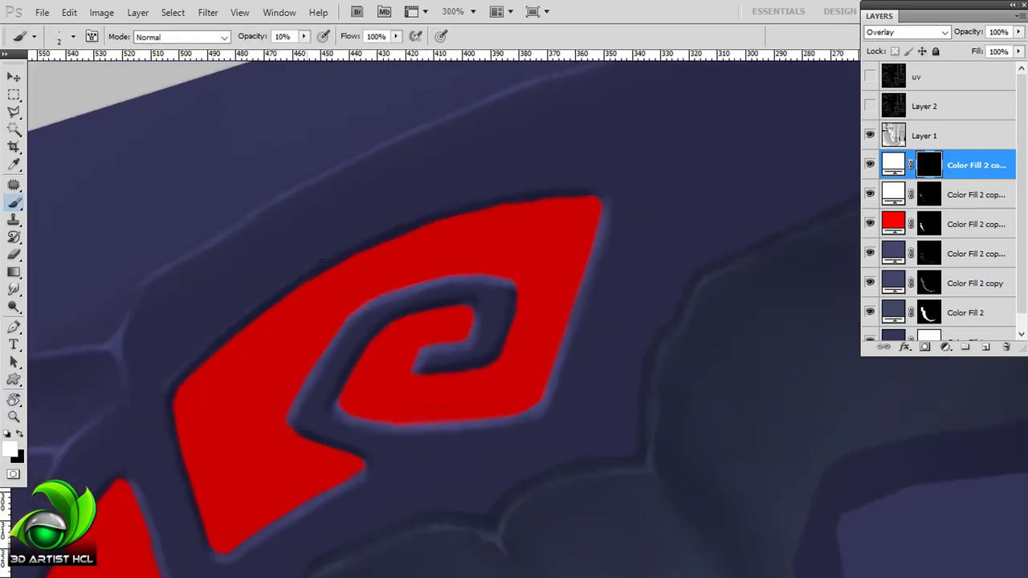
pyautogui.press('r')
pyautogui.moveTo(624, 184); pyautogui.dragTo(472, 185)
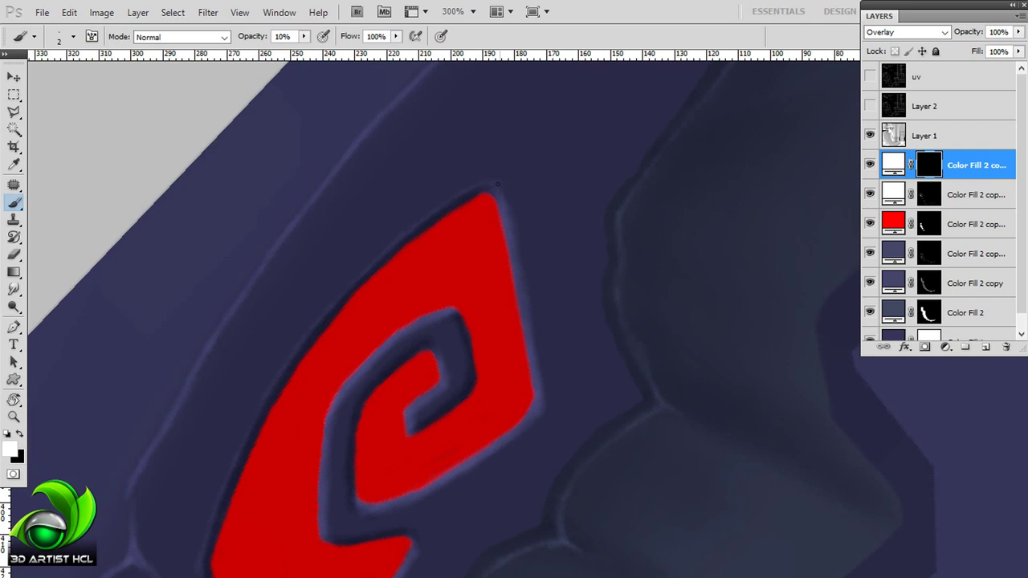
pyautogui.moveTo(531, 324); pyautogui.dragTo(511, 255)
pyautogui.press('r')
pyautogui.moveTo(514, 326)
pyautogui.mouseDown()
pyautogui.moveTo(436, 284)
pyautogui.moveTo(496, 243)
pyautogui.mouseUp()
pyautogui.hotkey('ctrl', '+')
pyautogui.press('r')
pyautogui.moveTo(579, 235)
pyautogui.mouseDown()
pyautogui.moveTo(654, 200)
pyautogui.moveTo(463, 278)
pyautogui.moveTo(484, 287)
pyautogui.mouseUp()
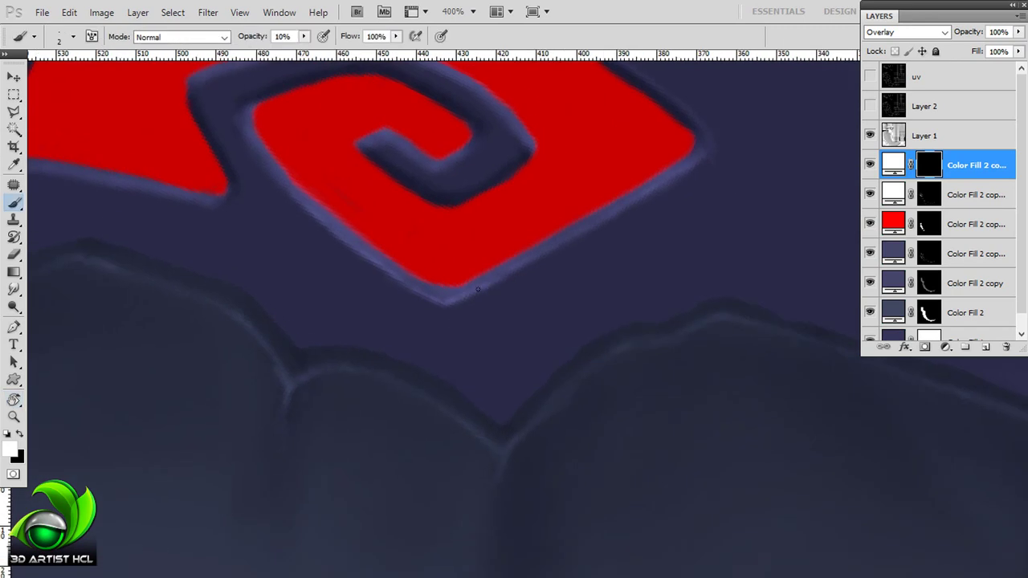
# - Scroll and rotate the view around the spiral to align its rim toward the diamonds
pyautogui.scroll(2, 477, 289)
pyautogui.scroll(3, 293, 177)
pyautogui.scroll(2, 358, 220)
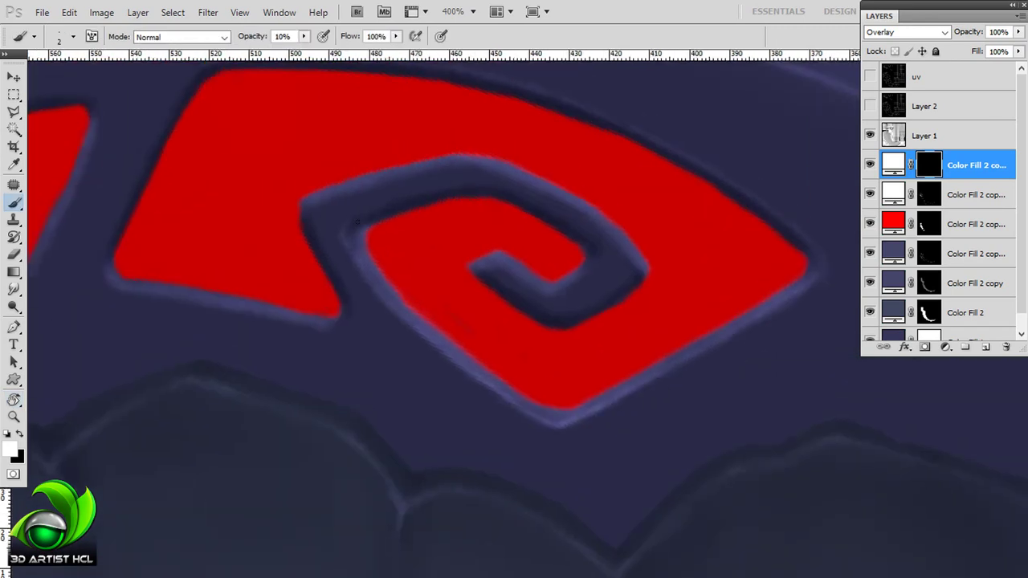
pyautogui.hscroll(2, 395, 201)
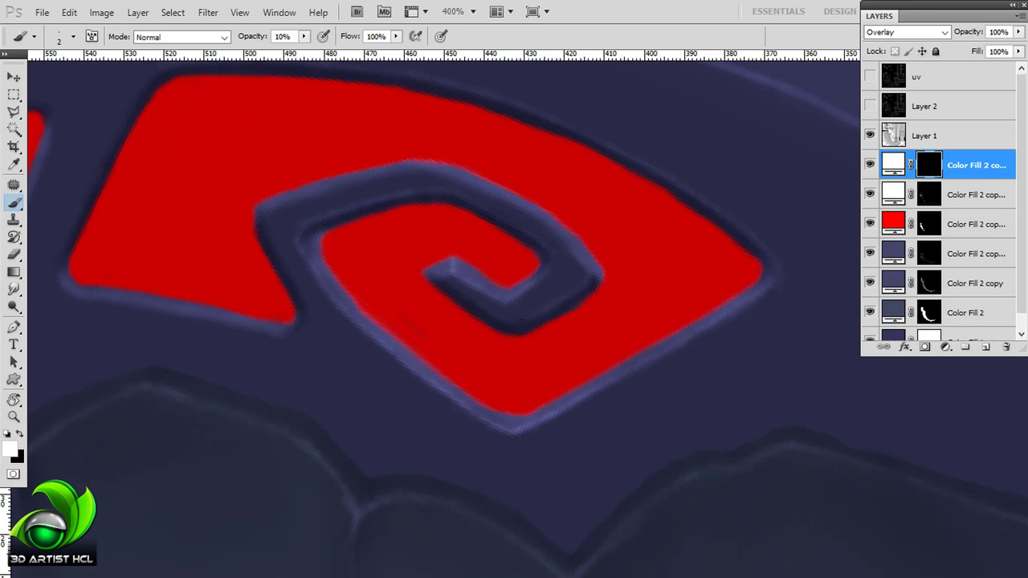
pyautogui.scroll(1, 608, 199)
pyautogui.press('r')
pyautogui.moveTo(562, 206)
pyautogui.mouseDown()
pyautogui.moveTo(362, 263)
pyautogui.moveTo(369, 299)
pyautogui.mouseUp()
pyautogui.press('r')
pyautogui.press('r')
pyautogui.moveTo(506, 242)
pyautogui.mouseDown()
pyautogui.moveTo(477, 205)
pyautogui.moveTo(457, 211)
pyautogui.moveTo(491, 217)
pyautogui.mouseUp()
pyautogui.press('r')
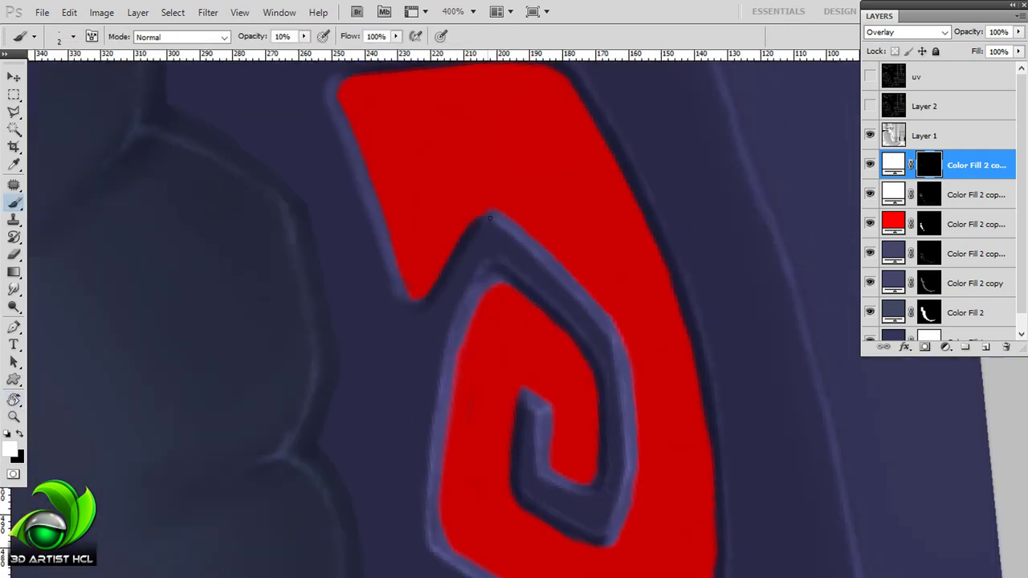
# - Turn the view to align the small diamonds and brighten the rim below the small red diamond
pyautogui.press('r')
pyautogui.moveTo(417, 306)
pyautogui.mouseDown()
pyautogui.moveTo(441, 208)
pyautogui.moveTo(431, 222)
pyautogui.moveTo(634, 151)
pyautogui.moveTo(474, 211)
pyautogui.mouseUp()
pyautogui.press('r')
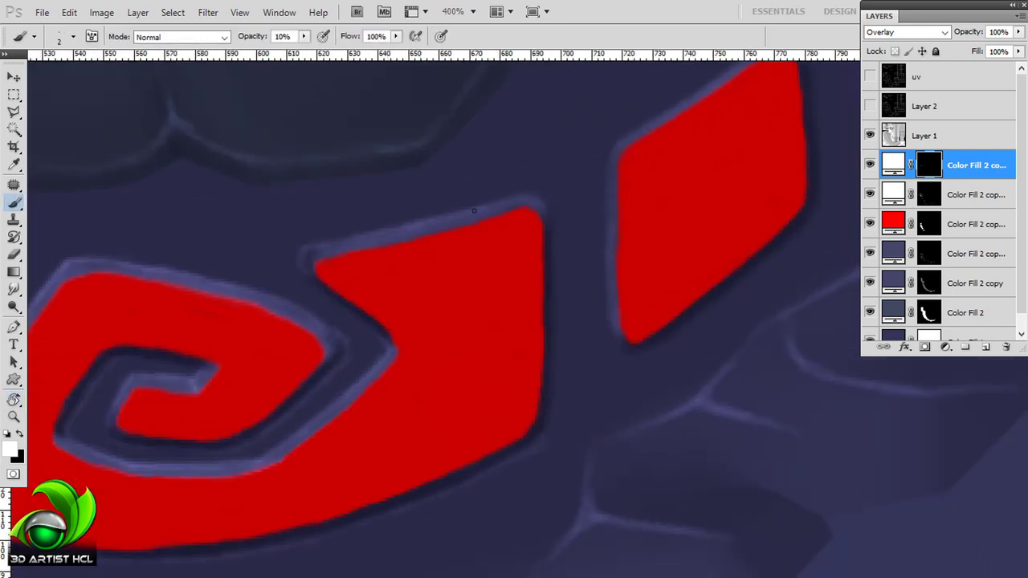
pyautogui.press('r')
pyautogui.moveTo(551, 220)
pyautogui.mouseDown()
pyautogui.moveTo(486, 168)
pyautogui.moveTo(562, 249)
pyautogui.moveTo(408, 280)
pyautogui.moveTo(612, 231)
pyautogui.moveTo(603, 121)
pyautogui.moveTo(433, 202)
pyautogui.mouseUp()
pyautogui.press('r')
pyautogui.press('r')
pyautogui.moveTo(623, 174); pyautogui.dragTo(444, 305)
pyautogui.scroll(-2, 433, 388)
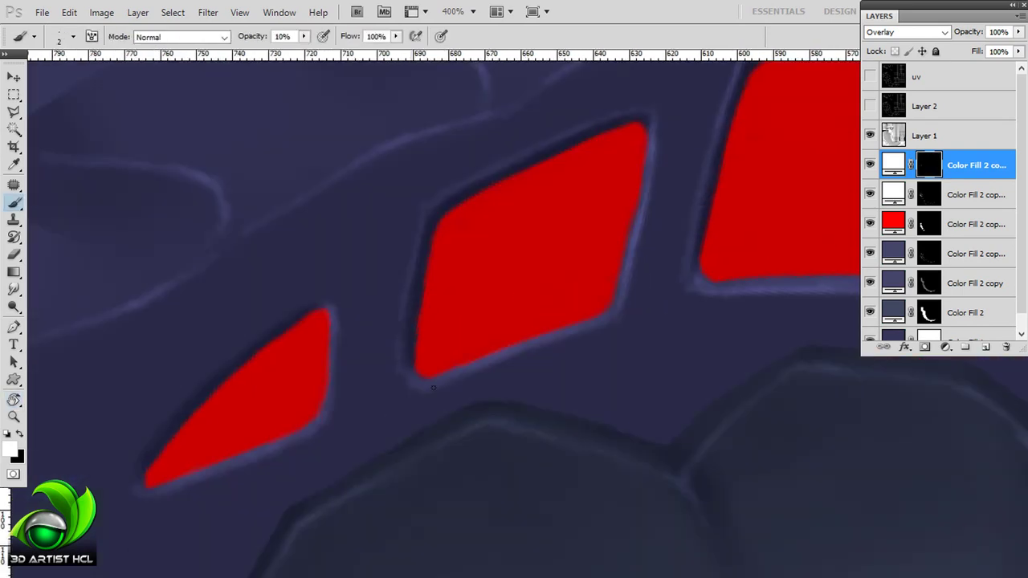
pyautogui.scroll(-2, 463, 376)
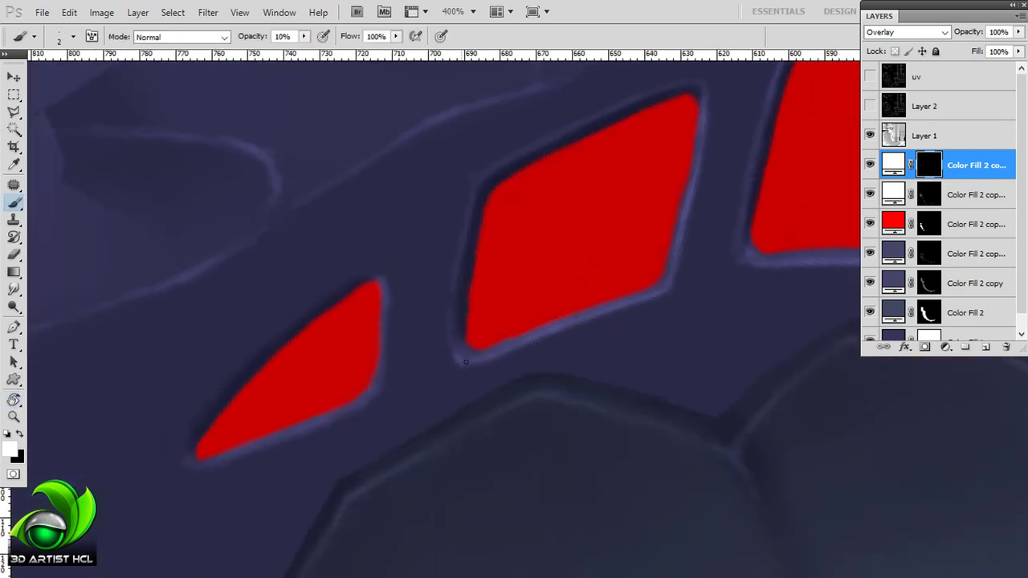
pyautogui.scroll(-2, 451, 351)
pyautogui.moveTo(451, 347); pyautogui.dragTo(394, 374)
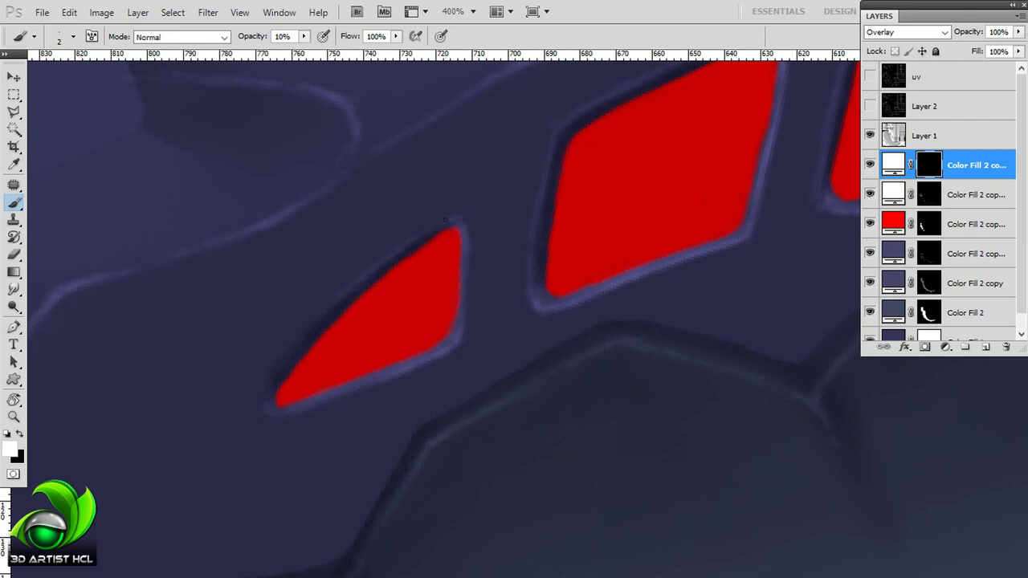
pyautogui.scroll(-2, 346, 329)
pyautogui.scroll(-3, 406, 340)
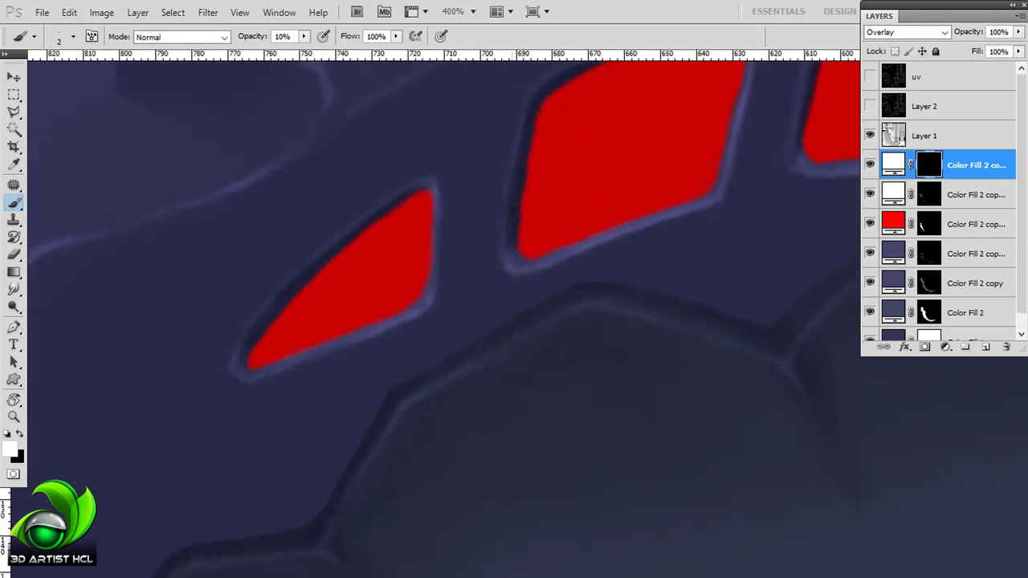
pyautogui.moveTo(976, 254); pyautogui.dragTo(985, 345)
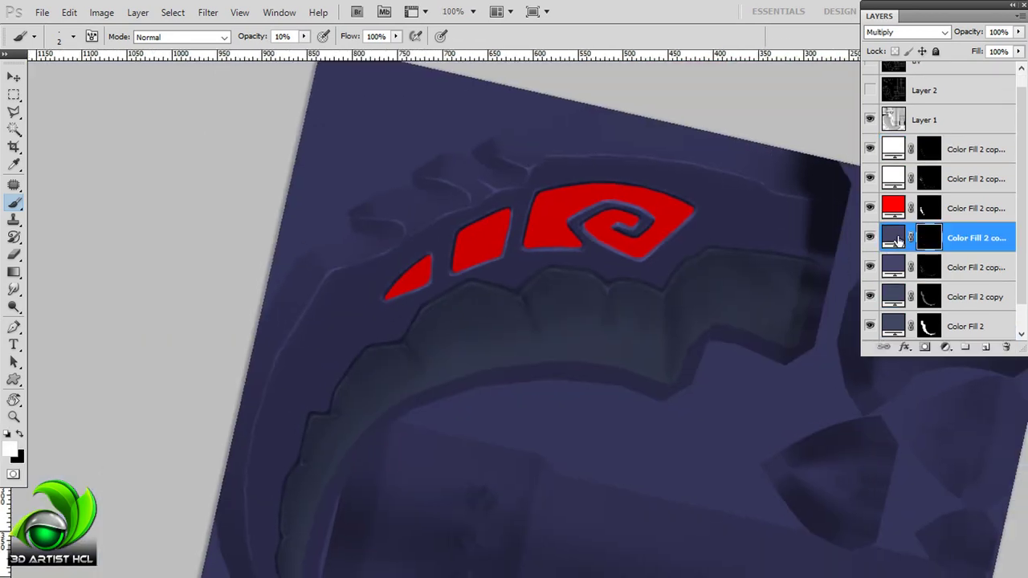
# - Move the duplicated Color Fill 2 copy shading layer beneath the other layers
pyautogui.scroll(3, 470, 275)
pyautogui.moveTo(355, 287); pyautogui.dragTo(464, 272)
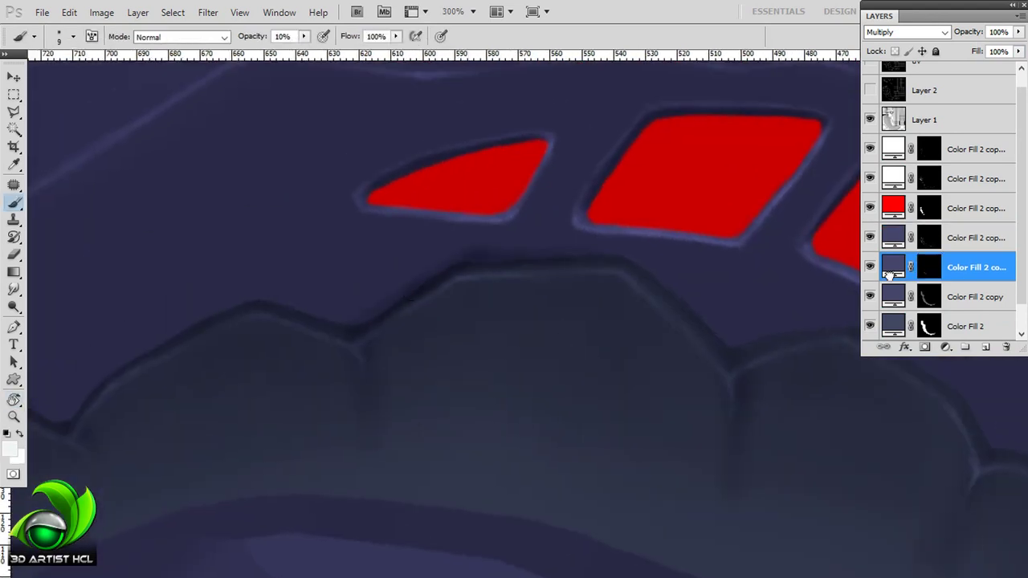
pyautogui.hotkey('ctrl', '[')
pyautogui.moveTo(563, 259); pyautogui.dragTo(591, 252)
pyautogui.press('0')
pyautogui.press('5')
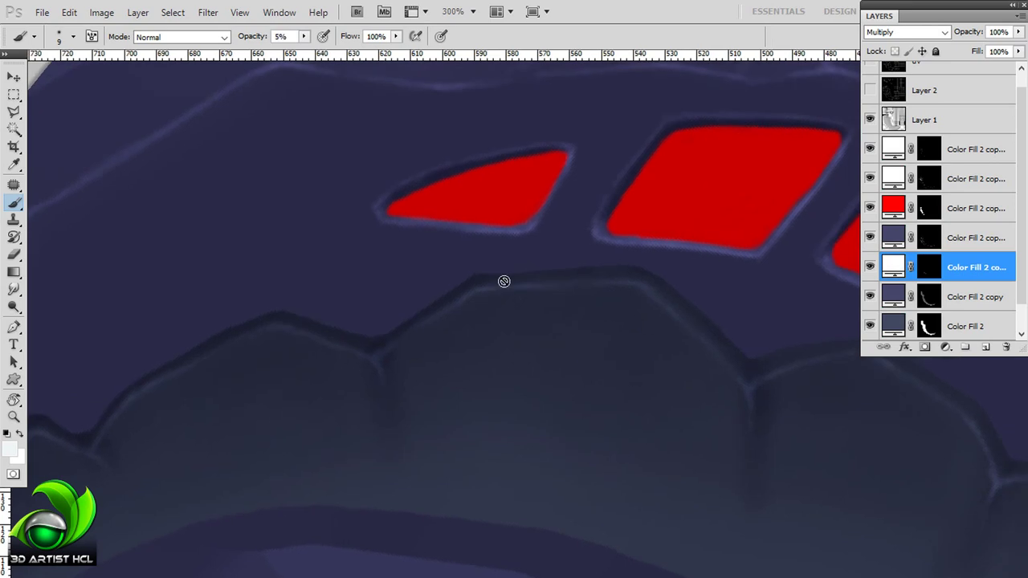
pyautogui.moveTo(503, 217); pyautogui.dragTo(404, 335)
pyautogui.scroll(-1, 940, 241)
pyautogui.moveTo(939, 266)
pyautogui.mouseDown()
pyautogui.moveTo(943, 289)
pyautogui.moveTo(931, 297)
pyautogui.mouseUp()
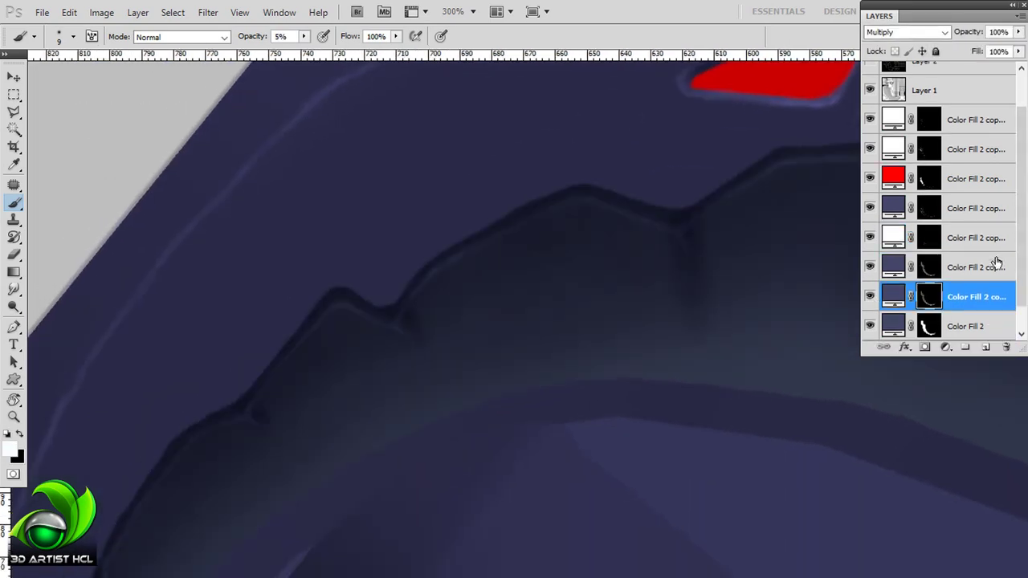
# - Rotate the view to 142° and apply a 4 px Gaussian Blur to the copy's mask
pyautogui.press('r')
pyautogui.moveTo(562, 305)
pyautogui.mouseDown()
pyautogui.moveTo(505, 245)
pyautogui.moveTo(546, 177)
pyautogui.mouseUp()
pyautogui.click(208, 12)
pyautogui.moveTo(281, 150)
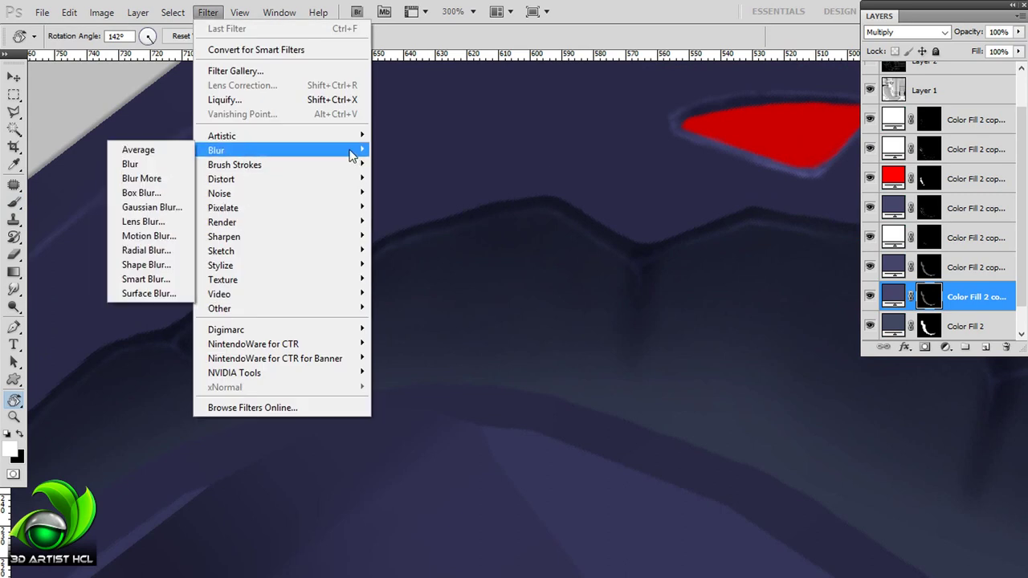
pyautogui.click(145, 208)
pyautogui.write('8')
pyautogui.press('BackSpace')
pyautogui.write('4')
pyautogui.press('Return')
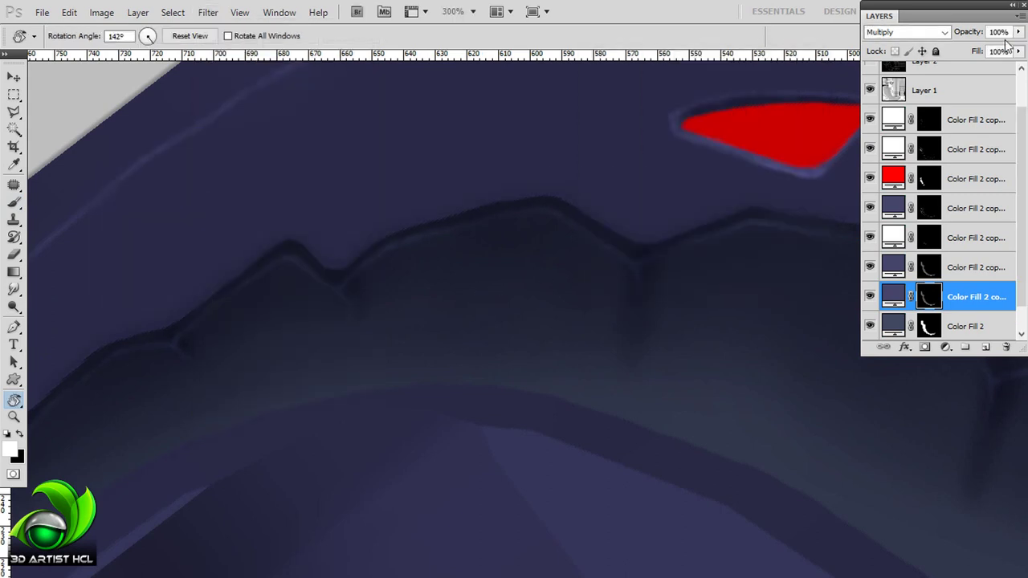
# - Brighten the mask with Levels, then paint more mask along the toothed band
pyautogui.hotkey('ctrl', 'l')
pyautogui.moveTo(793, 276)
pyautogui.mouseDown()
pyautogui.moveTo(817, 279)
pyautogui.moveTo(729, 277)
pyautogui.mouseUp()
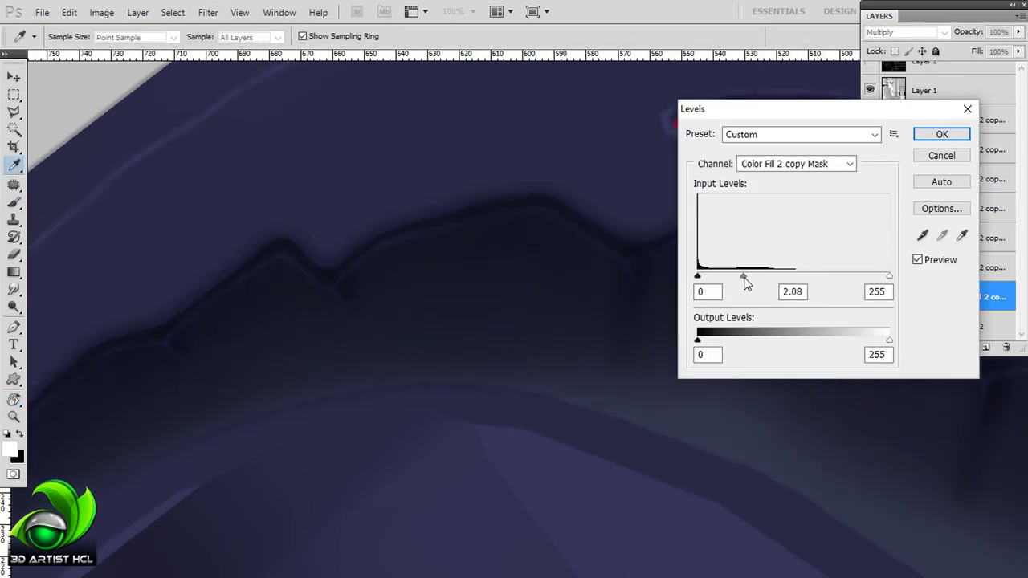
pyautogui.moveTo(889, 276); pyautogui.dragTo(851, 277)
pyautogui.click(941, 134)
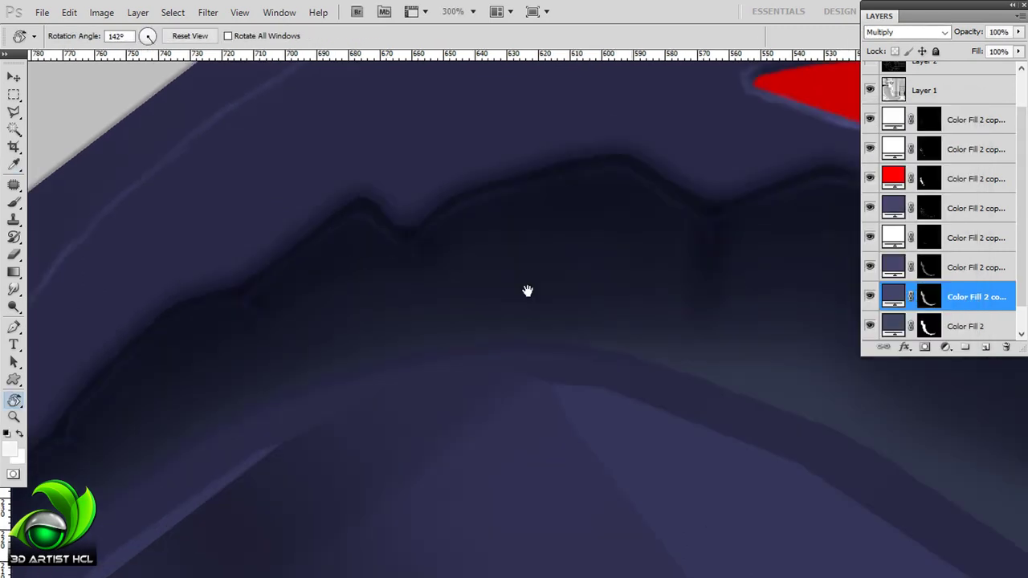
pyautogui.press('b')
pyautogui.moveTo(463, 316); pyautogui.dragTo(458, 344)
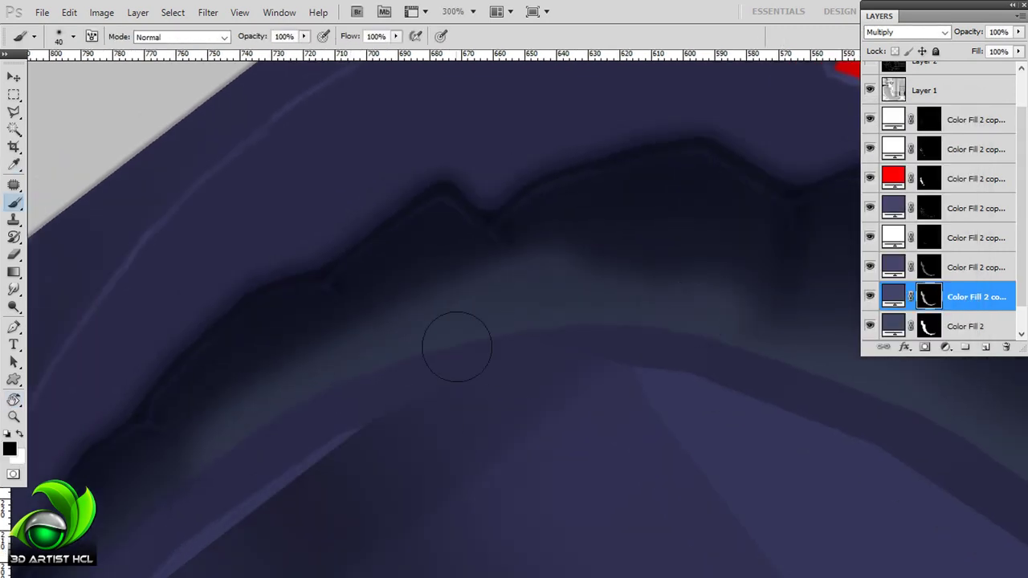
pyautogui.press(']')
pyautogui.moveTo(252, 482)
pyautogui.mouseDown()
pyautogui.moveTo(345, 436)
pyautogui.moveTo(351, 412)
pyautogui.moveTo(523, 218)
pyautogui.moveTo(607, 184)
pyautogui.mouseUp()
# - Rotate the view to 71° and set the shading opacity to 50%
pyautogui.press('r')
pyautogui.moveTo(603, 300)
pyautogui.mouseDown()
pyautogui.moveTo(585, 243)
pyautogui.moveTo(423, 334)
pyautogui.moveTo(614, 238)
pyautogui.moveTo(509, 431)
pyautogui.moveTo(500, 361)
pyautogui.moveTo(597, 333)
pyautogui.moveTo(775, 237)
pyautogui.mouseUp()
pyautogui.press('b')
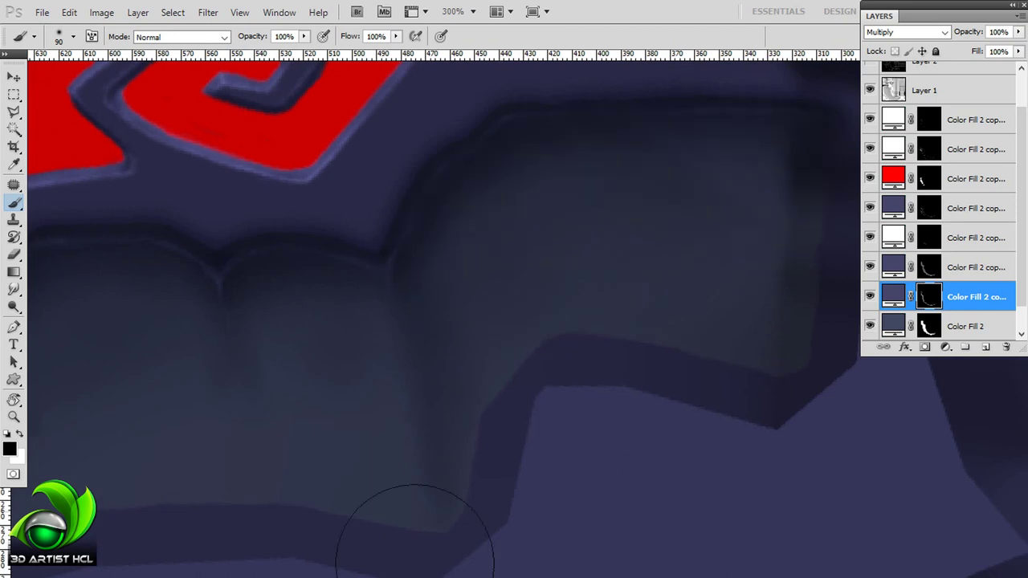
pyautogui.hotkey('ctrl', '-')
pyautogui.hotkey('ctrl', '-')
pyautogui.hotkey('ctrl', '-')
pyautogui.write('50')
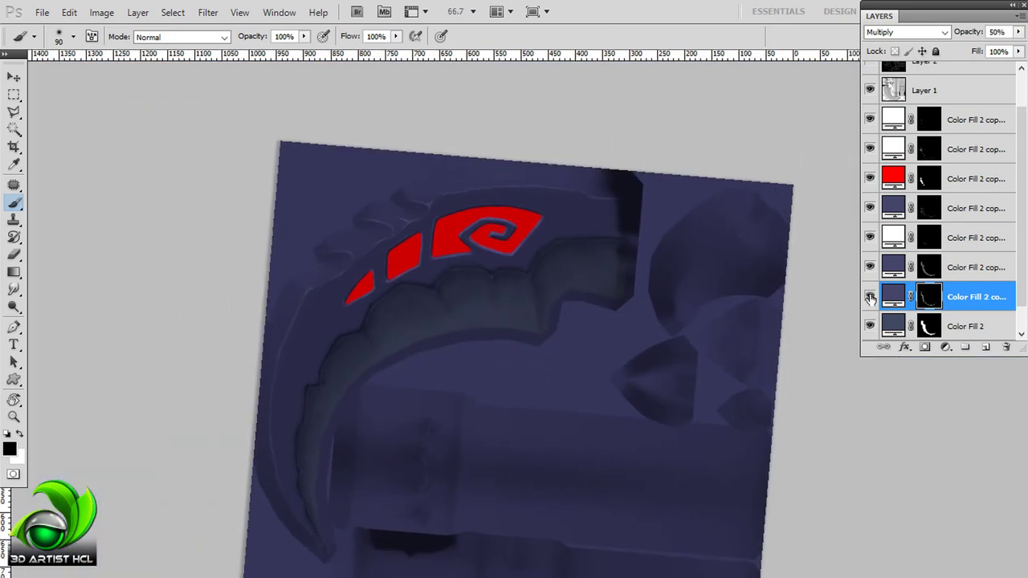
pyautogui.moveTo(551, 275); pyautogui.dragTo(591, 257)
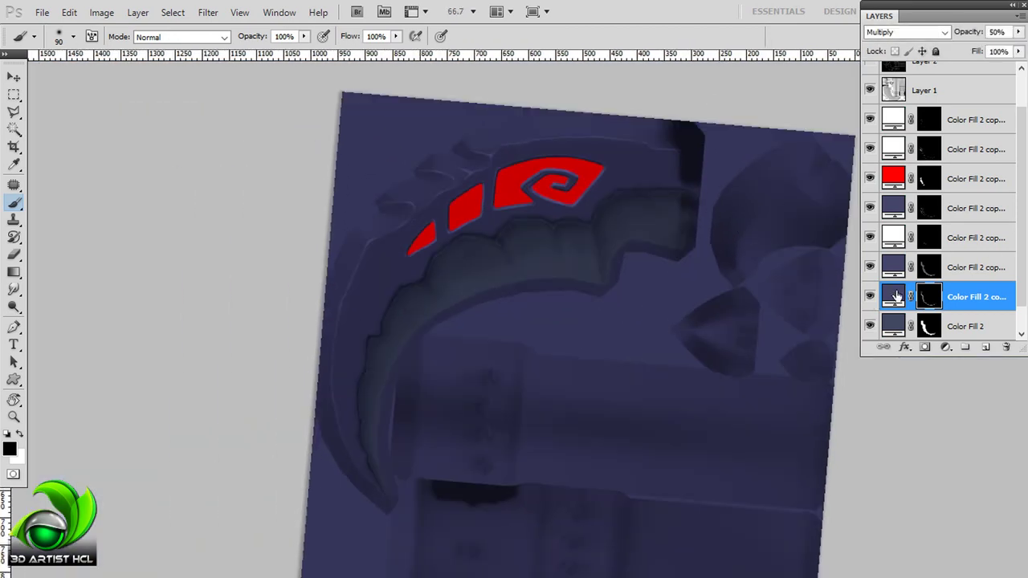
# - Show the hidden Color Fill layer again and restore the 50% multiply shading layer
pyautogui.click(956, 237)
pyautogui.moveTo(492, 253); pyautogui.dragTo(498, 274)
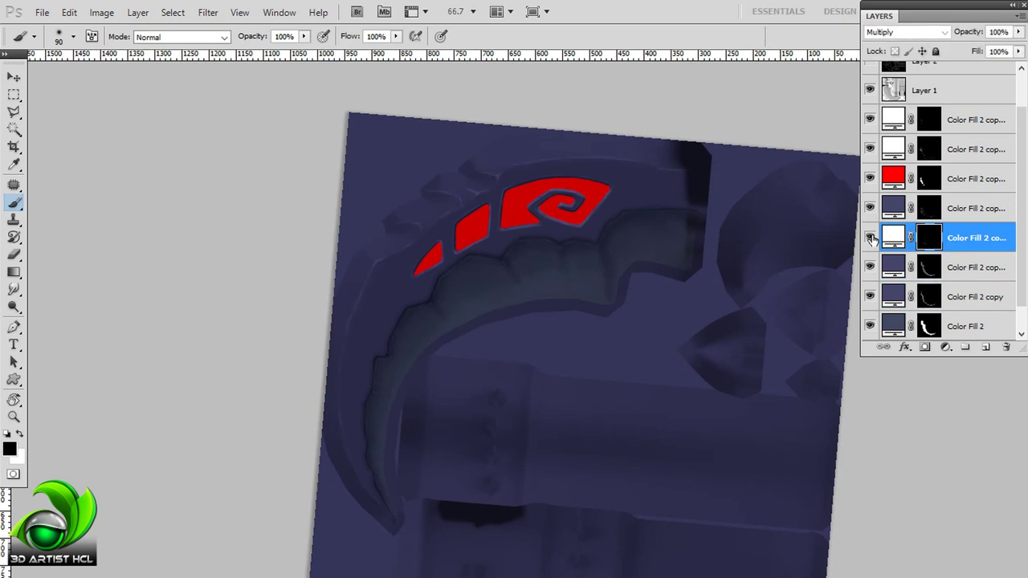
pyautogui.scroll(3, 599, 232)
pyautogui.click(871, 210)
pyautogui.click(869, 208)
pyautogui.click(892, 268)
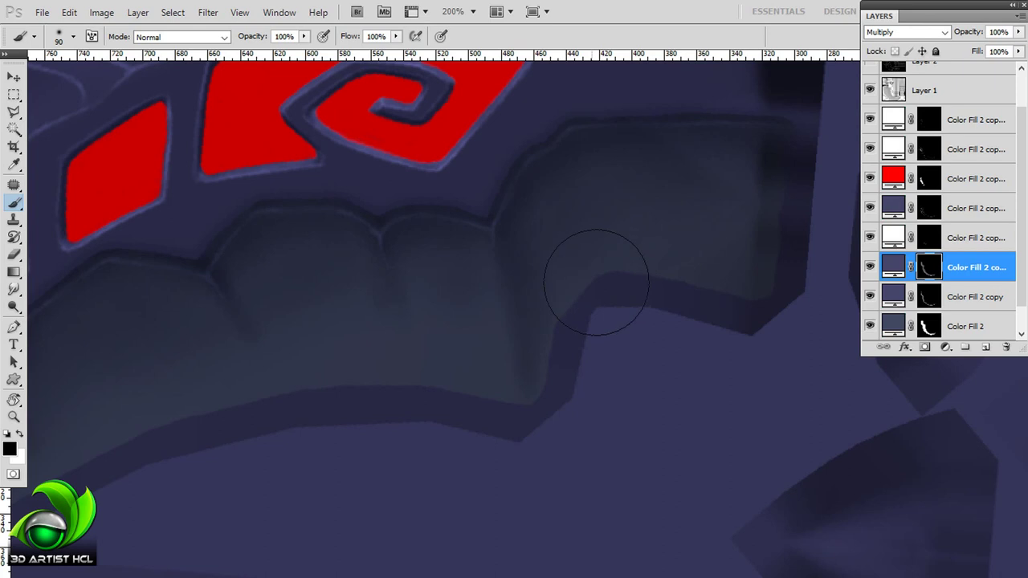
pyautogui.hotkey('ctrl', 'z')
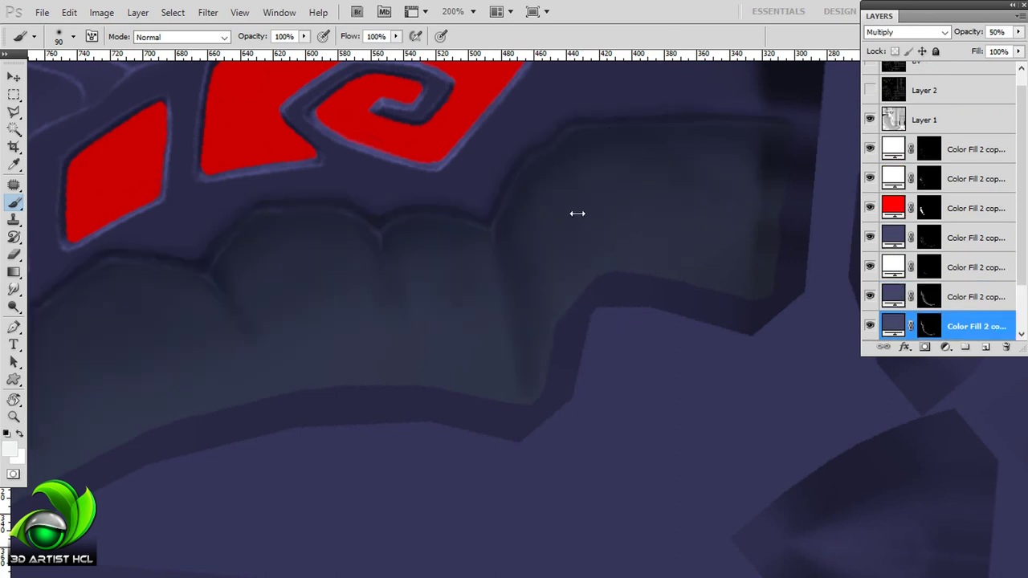
pyautogui.hotkey('ctrl', '-')
pyautogui.hotkey('ctrl', '-')
pyautogui.scroll(-2, 948, 241)
# - Add empty Layer 3 and pick a rough textured brush tip
pyautogui.click(985, 346)
pyautogui.hotkey('ctrl', '+')
pyautogui.hotkey('ctrl', '+')
pyautogui.press('F5')
pyautogui.scroll(-1, 961, 213)
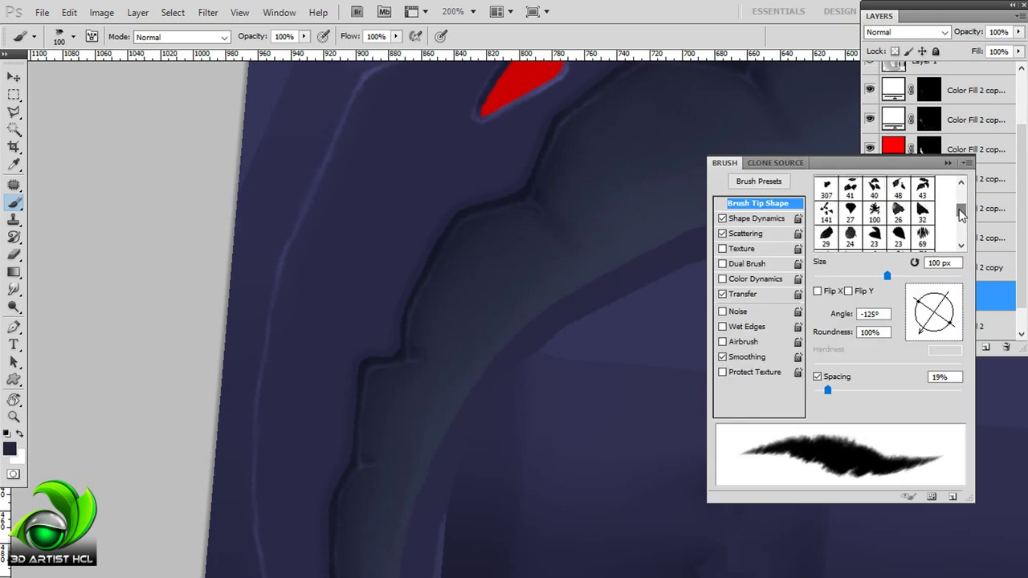
pyautogui.click(922, 211)
pyautogui.press('F5')
pyautogui.scroll(-2, 390, 287)
pyautogui.scroll(-1, 321, 200)
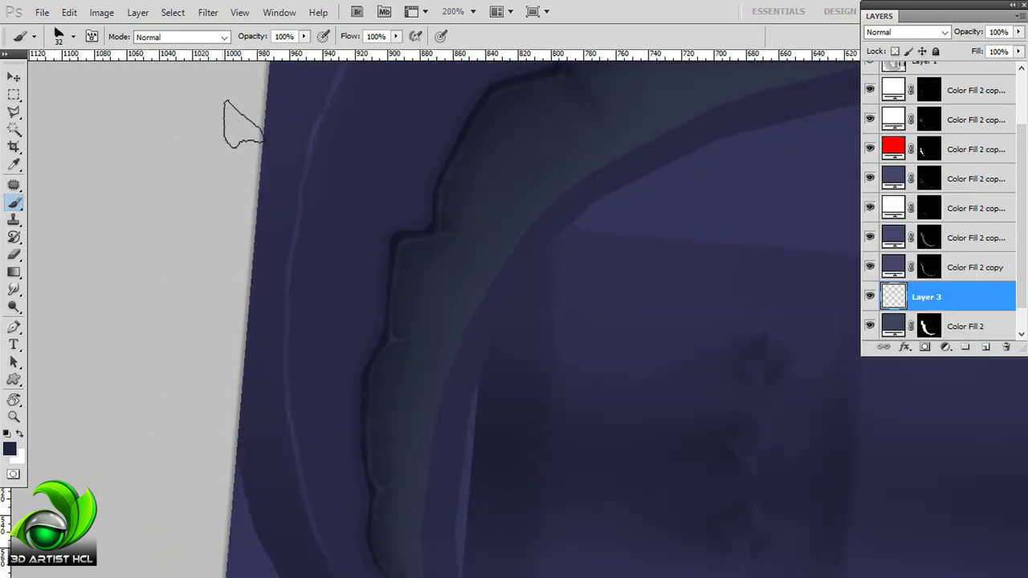
# - Survey the blade edge, red spiral and diamonds, then add empty Layer 4
pyautogui.moveTo(420, 362); pyautogui.dragTo(401, 278)
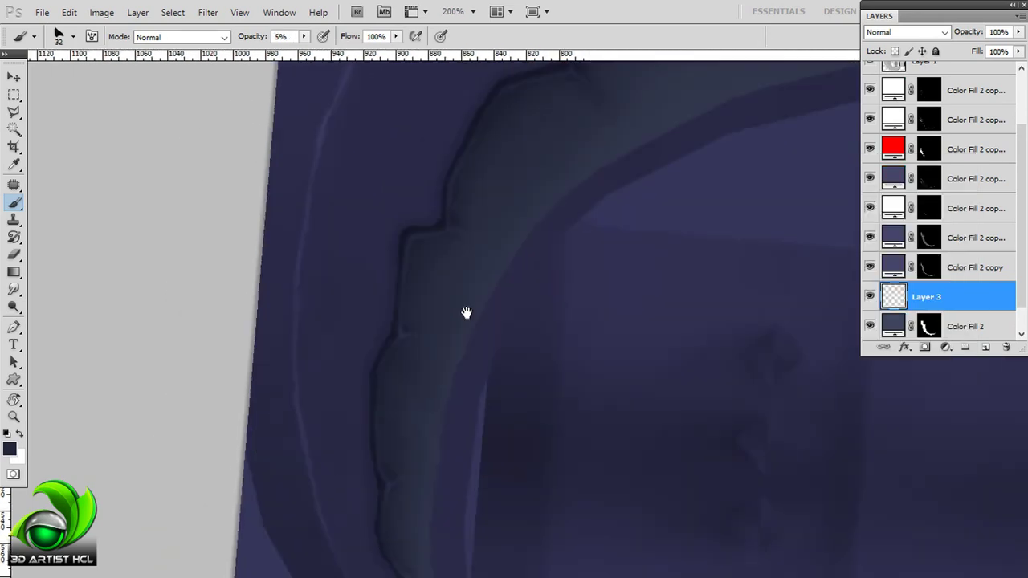
pyautogui.moveTo(476, 314); pyautogui.dragTo(441, 300)
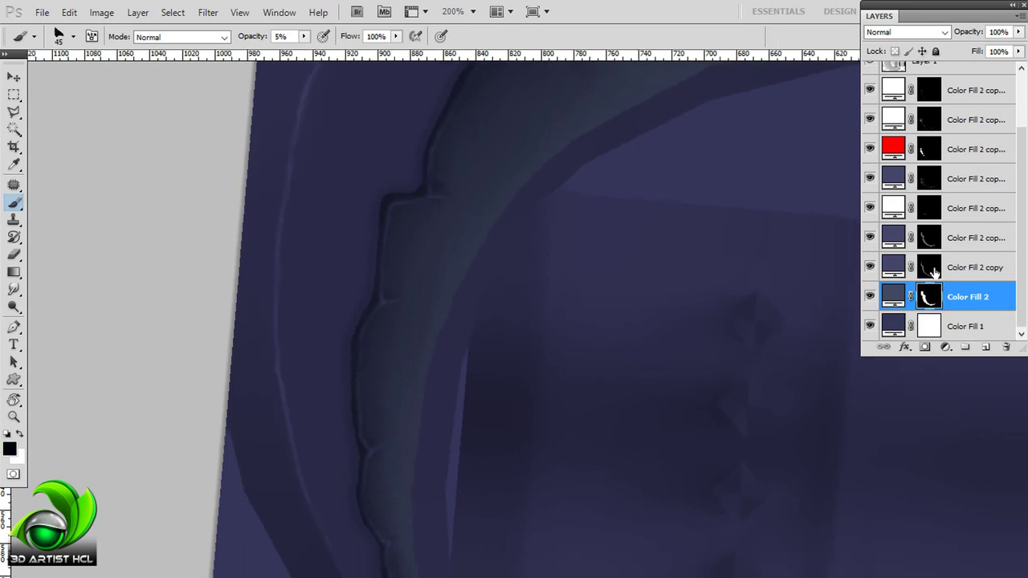
pyautogui.moveTo(302, 297); pyautogui.dragTo(380, 415)
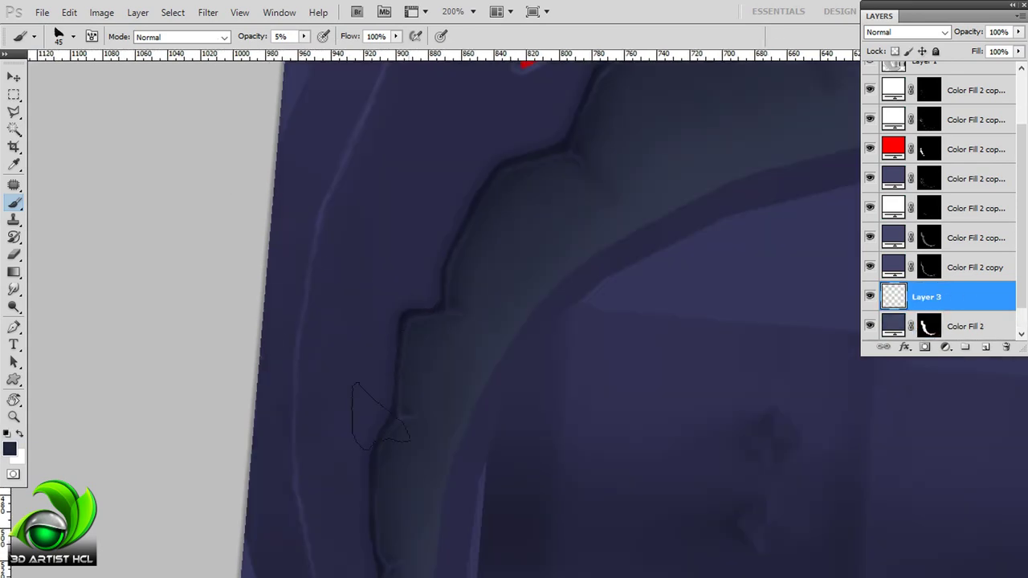
pyautogui.moveTo(385, 149); pyautogui.dragTo(477, 251)
pyautogui.moveTo(470, 149)
pyautogui.mouseDown()
pyautogui.moveTo(539, 493)
pyautogui.moveTo(464, 449)
pyautogui.mouseUp()
pyautogui.moveTo(767, 252); pyautogui.dragTo(596, 344)
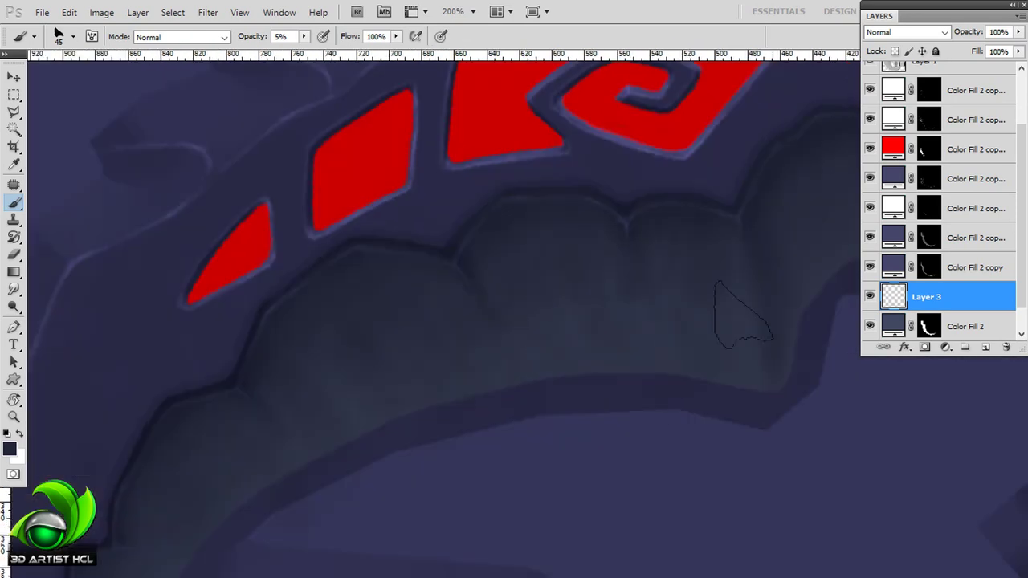
pyautogui.moveTo(734, 310); pyautogui.dragTo(539, 412)
pyautogui.moveTo(635, 244); pyautogui.dragTo(551, 321)
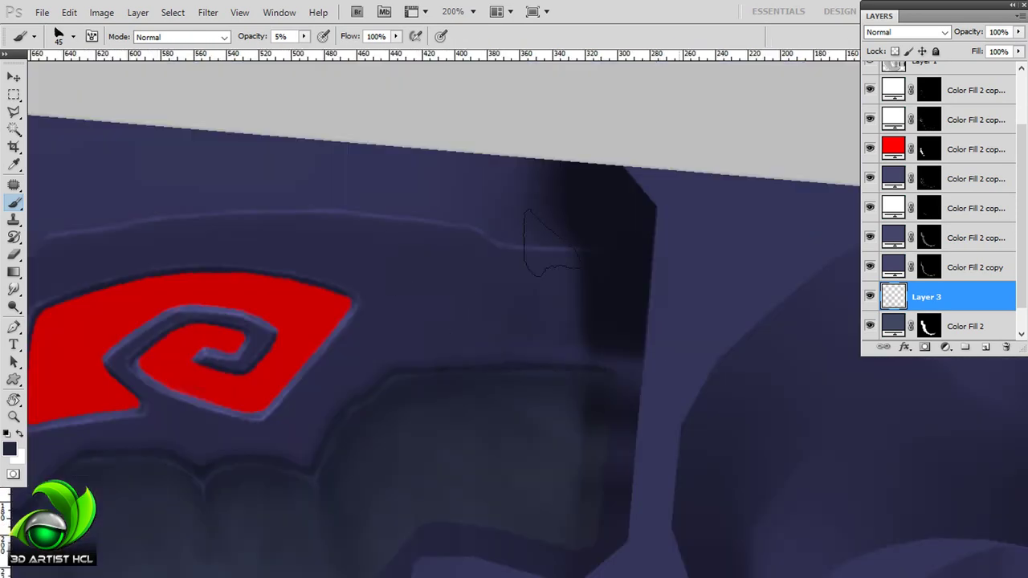
pyautogui.moveTo(550, 241); pyautogui.dragTo(663, 160)
pyautogui.moveTo(562, 265); pyautogui.dragTo(677, 220)
pyautogui.moveTo(566, 113); pyautogui.dragTo(600, 305)
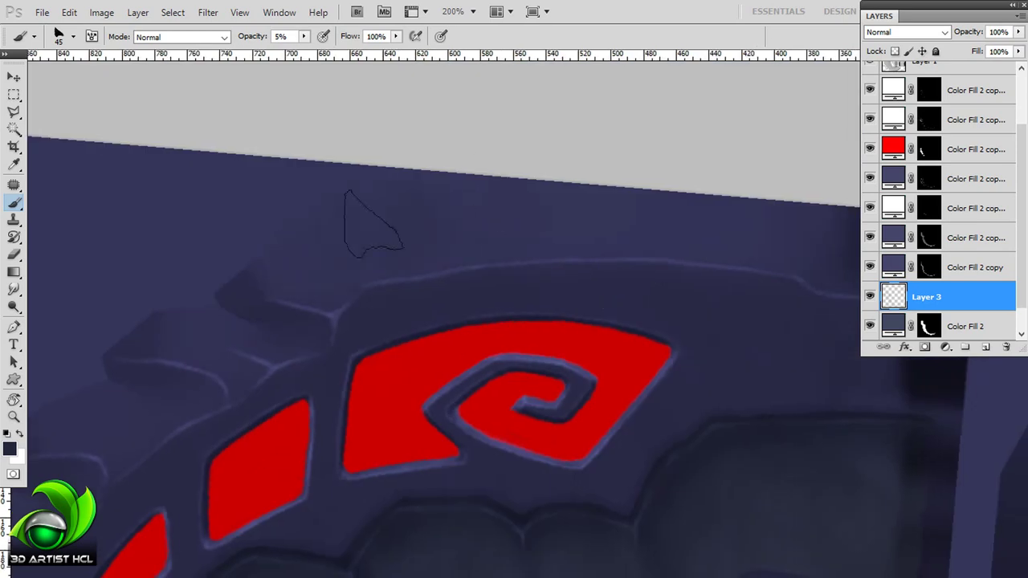
pyautogui.moveTo(169, 426); pyautogui.dragTo(369, 287)
pyautogui.moveTo(200, 411); pyautogui.dragTo(345, 341)
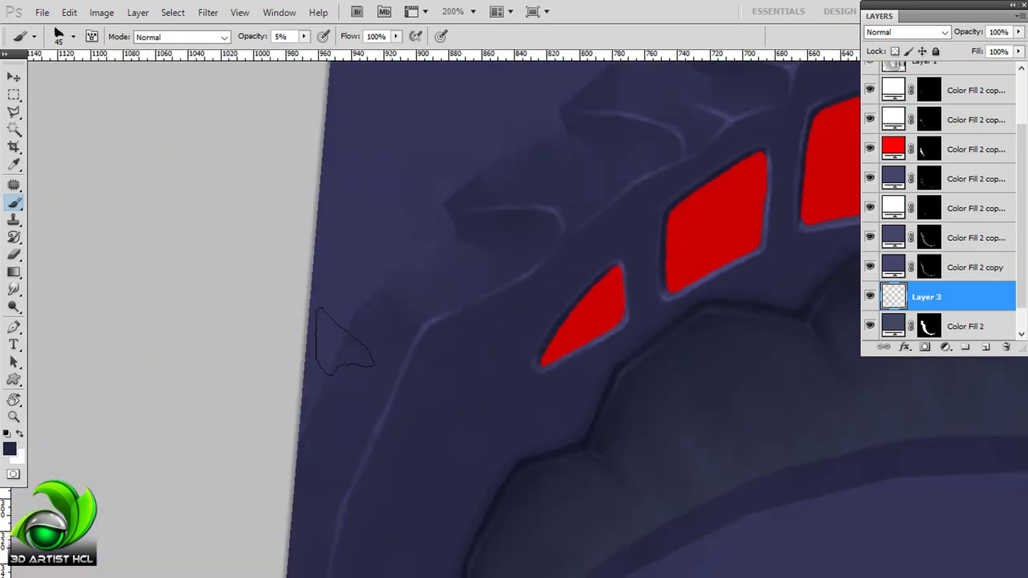
pyautogui.moveTo(351, 464)
pyautogui.mouseDown()
pyautogui.moveTo(201, 508)
pyautogui.moveTo(424, 344)
pyautogui.moveTo(523, 298)
pyautogui.mouseUp()
pyautogui.click(984, 347)
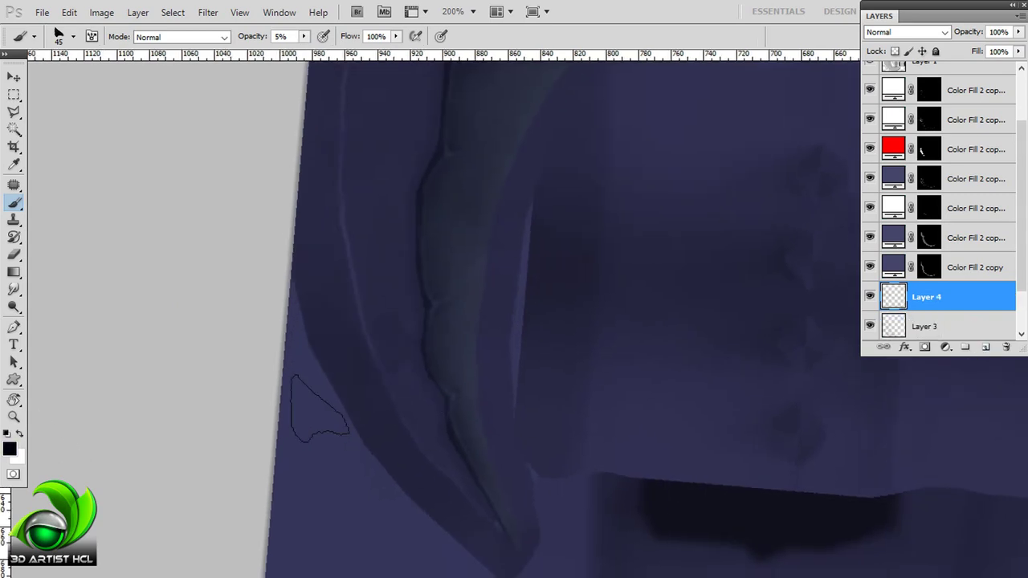
# - Pan around the toothed band and set Layer 4's opacity to 40%
pyautogui.scroll(3, 514, 431)
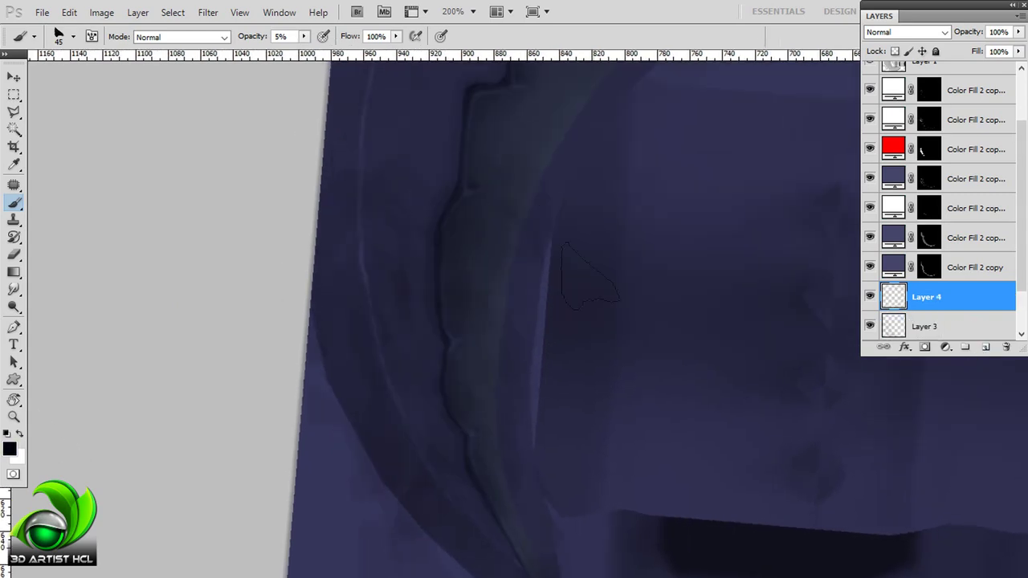
pyautogui.scroll(3, 607, 222)
pyautogui.scroll(3, 353, 369)
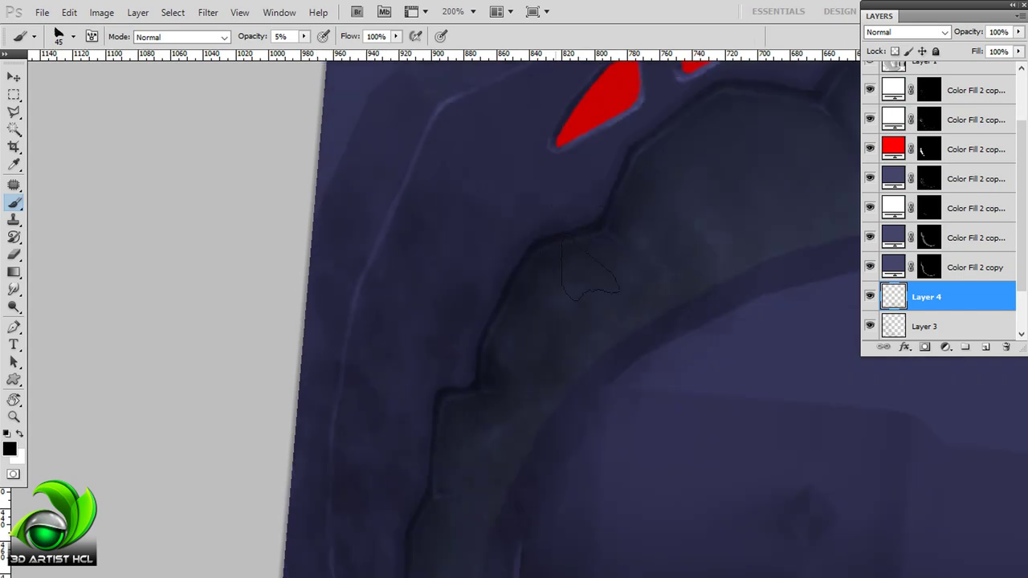
pyautogui.scroll(3, 590, 273)
pyautogui.scroll(-2, 738, 329)
pyautogui.hscroll(3, 738, 329)
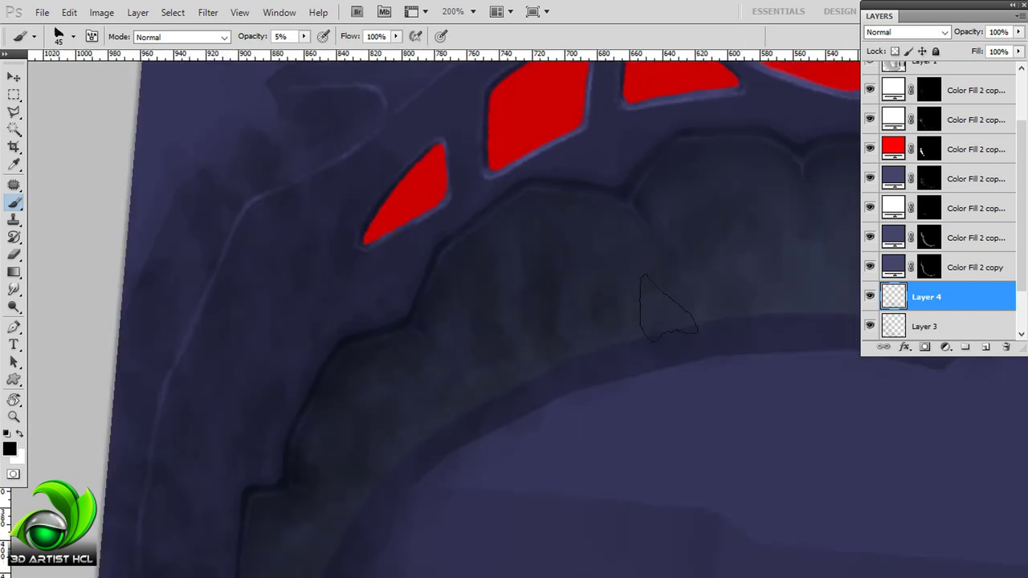
pyautogui.hscroll(1, 751, 233)
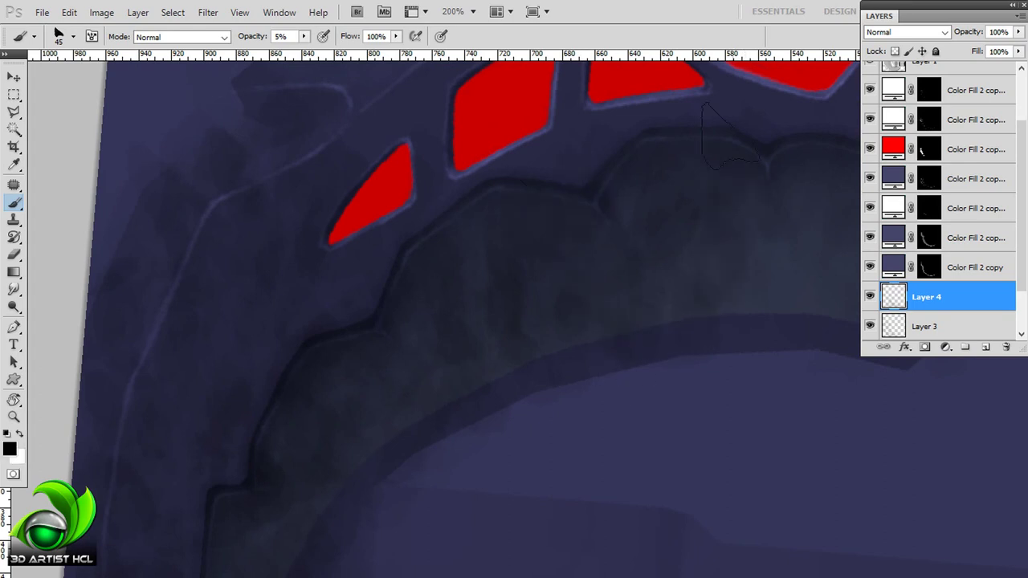
pyautogui.hscroll(2, 610, 317)
pyautogui.hscroll(3, 505, 313)
pyautogui.scroll(2, 506, 313)
pyautogui.scroll(3, 614, 354)
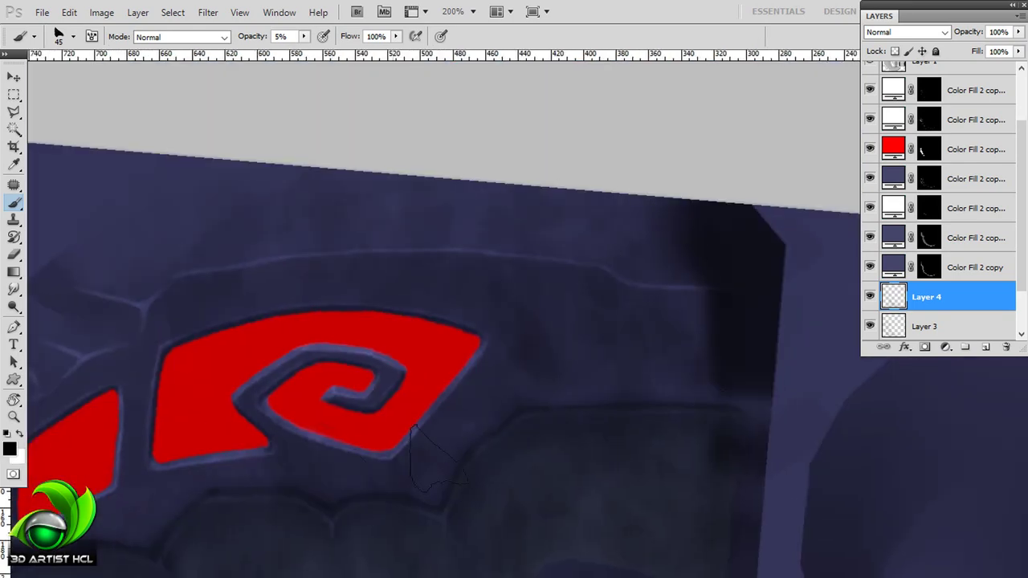
pyautogui.scroll(-1, 433, 362)
pyautogui.hscroll(-3, 434, 361)
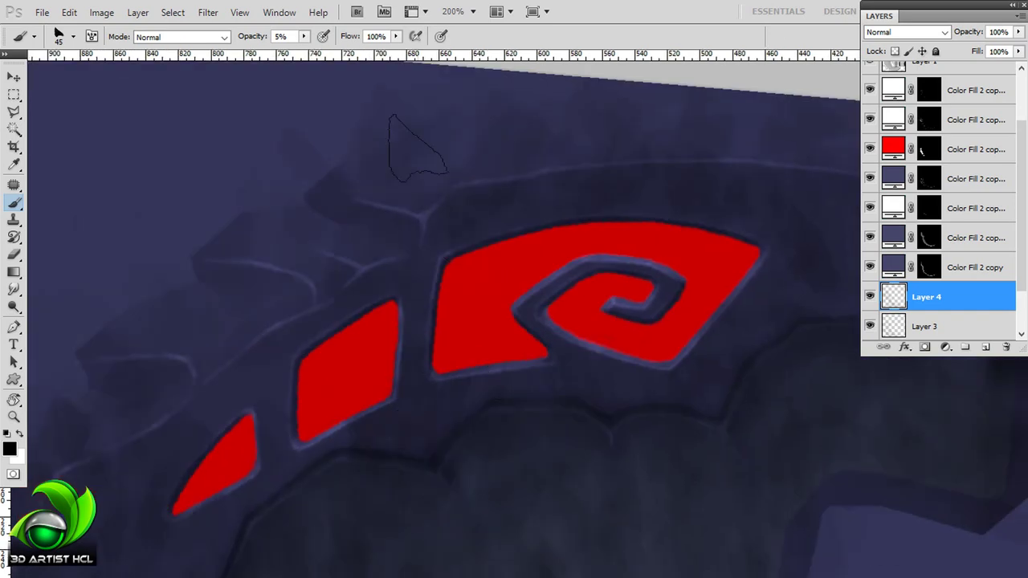
pyautogui.scroll(-1, 470, 150)
pyautogui.hscroll(-1, 469, 150)
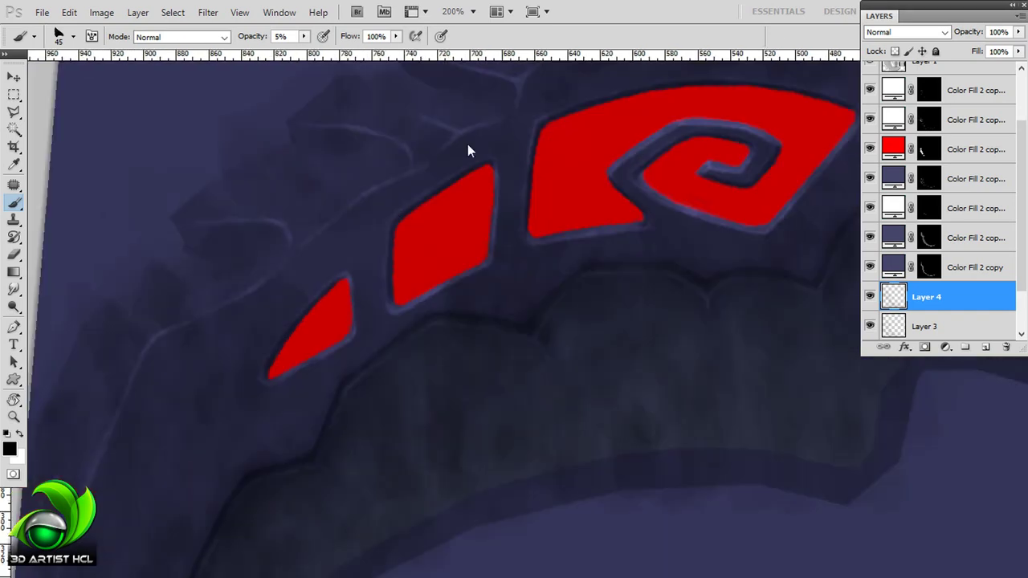
pyautogui.scroll(1, 423, 350)
pyautogui.hscroll(5, 442, 305)
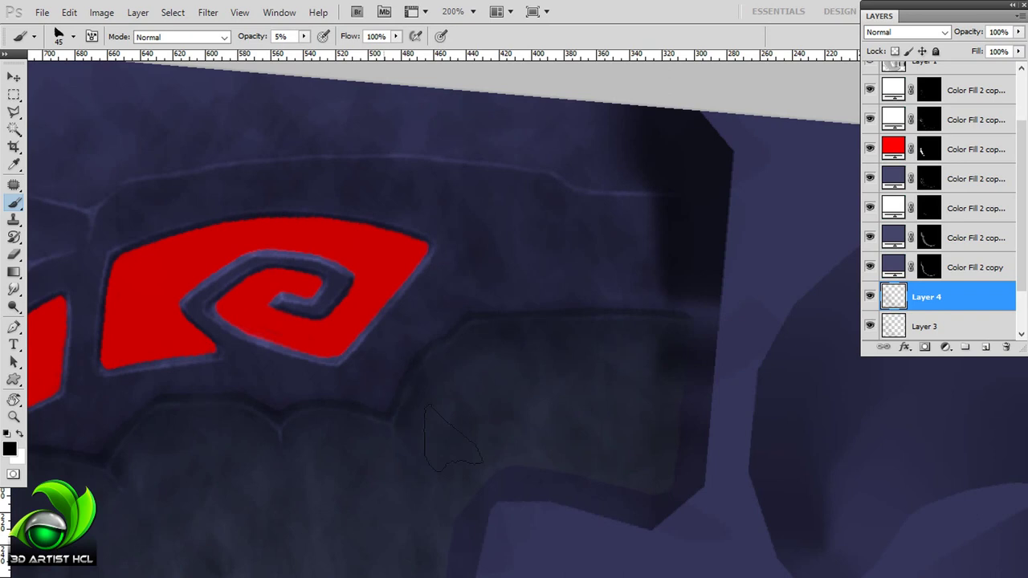
pyautogui.hscroll(-2, 752, 282)
pyautogui.hscroll(-2, 378, 156)
pyautogui.scroll(1, 199, 250)
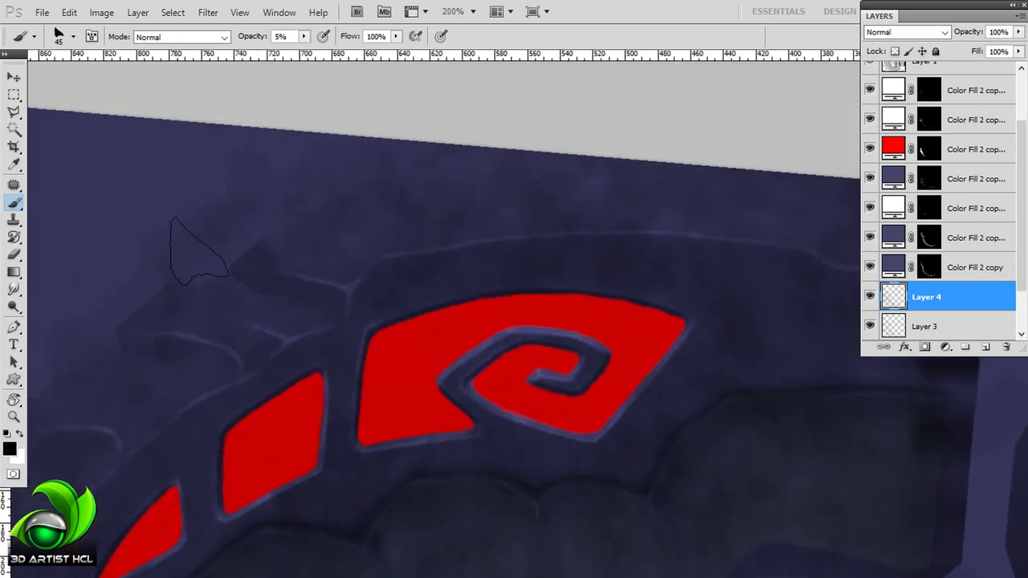
pyautogui.scroll(-2, 241, 244)
pyautogui.hscroll(-2, 313, 200)
pyautogui.scroll(-1, 337, 241)
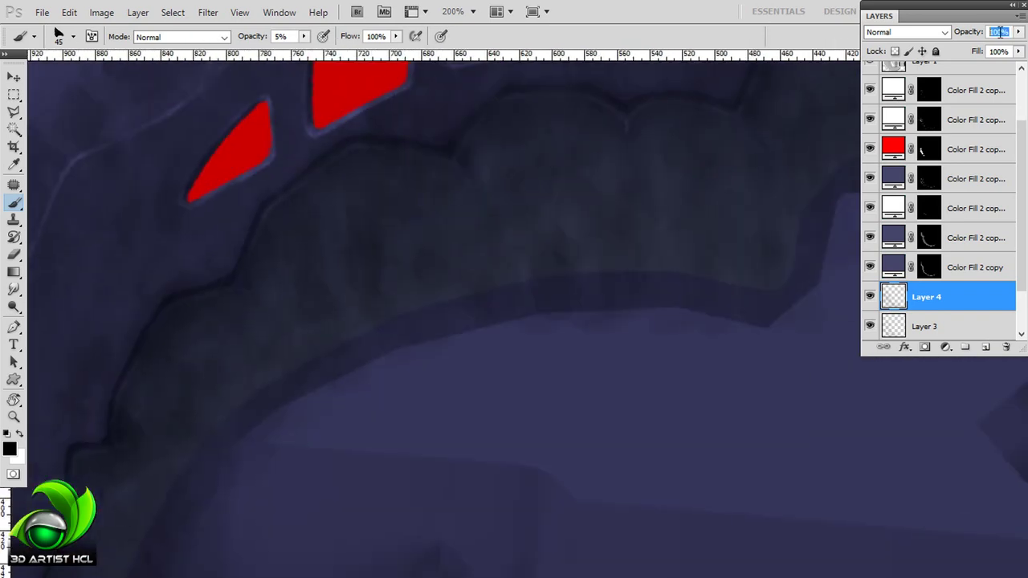
pyautogui.write('50')
pyautogui.scroll(2, 369, 289)
pyautogui.hscroll(-2, 759, 151)
pyautogui.scroll(-3, 471, 297)
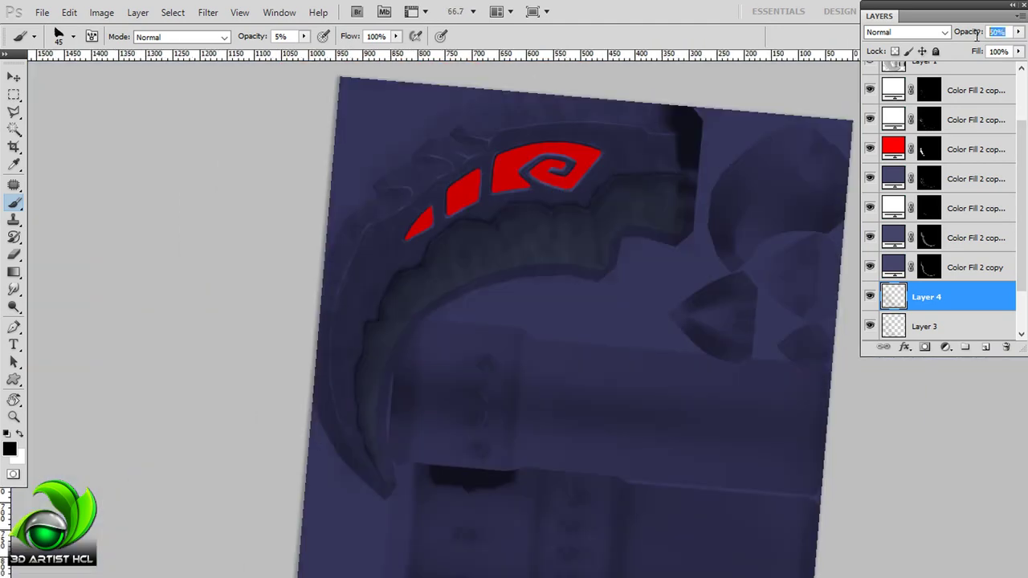
pyautogui.write('40')
pyautogui.hscroll(2, 509, 232)
pyautogui.scroll(1, 468, 245)
# - Set up the Eraser with the 32 px sampled brush tip at 20% opacity
pyautogui.click(18, 256)
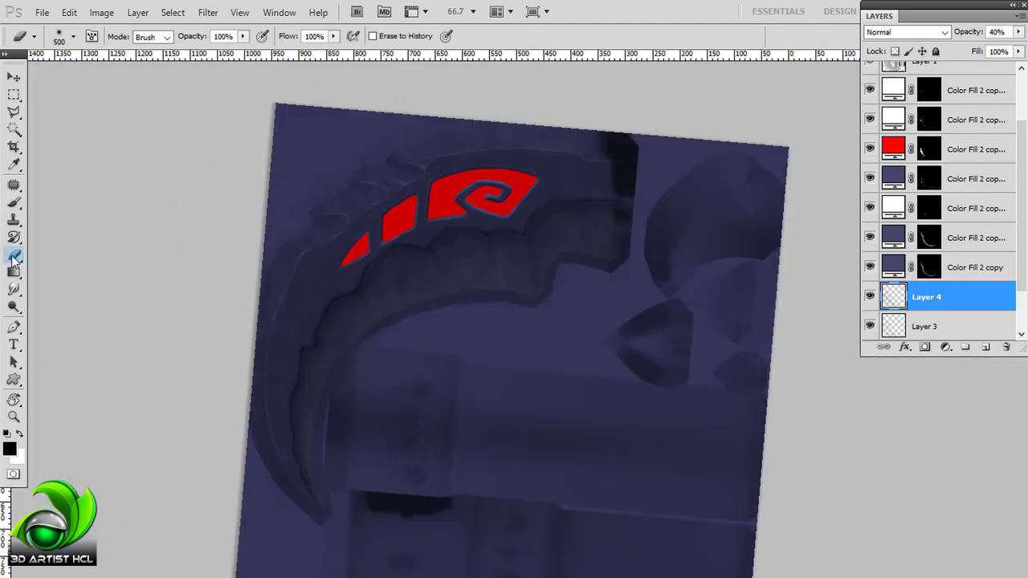
pyautogui.press('F5')
pyautogui.moveTo(961, 191); pyautogui.dragTo(960, 215)
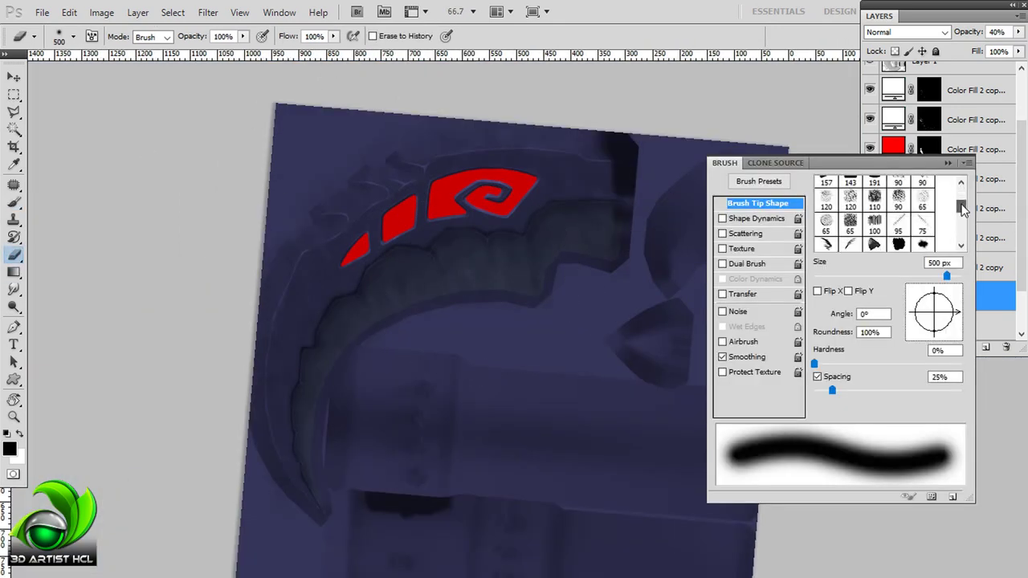
pyautogui.click(921, 214)
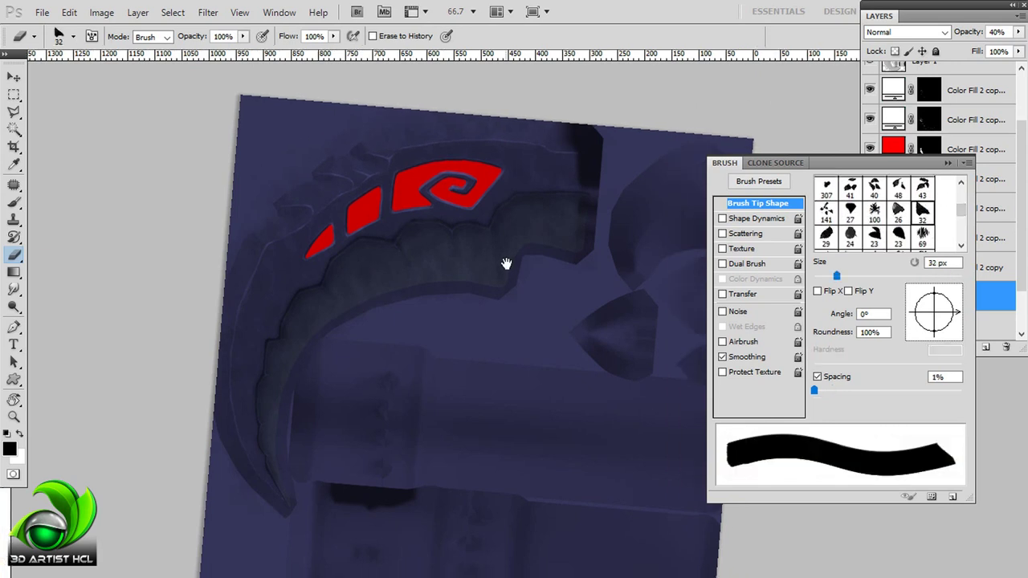
pyautogui.press('F5')
pyautogui.scroll(5, 514, 241)
pyautogui.press('2')
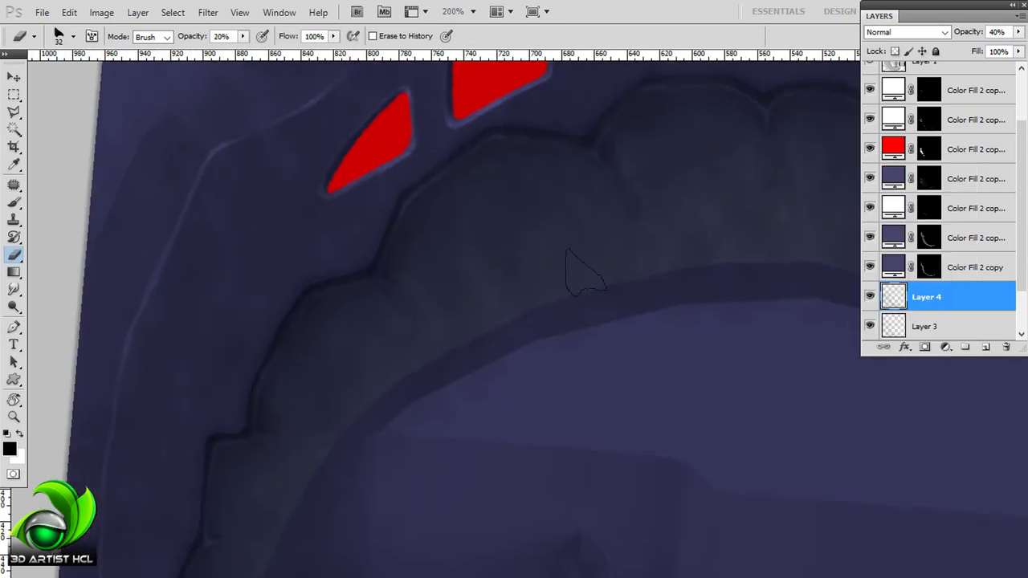
# - Review the teeth, red diamonds and spiral, then select the Multiply colour-fill layer
pyautogui.moveTo(450, 293); pyautogui.dragTo(541, 251)
pyautogui.moveTo(611, 177); pyautogui.dragTo(515, 257)
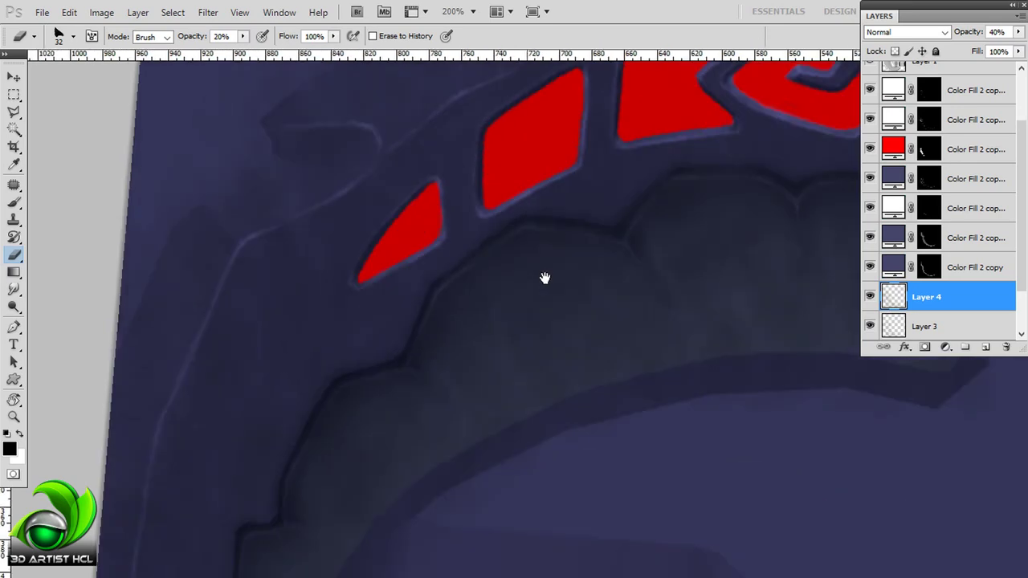
pyautogui.moveTo(642, 289); pyautogui.dragTo(622, 237)
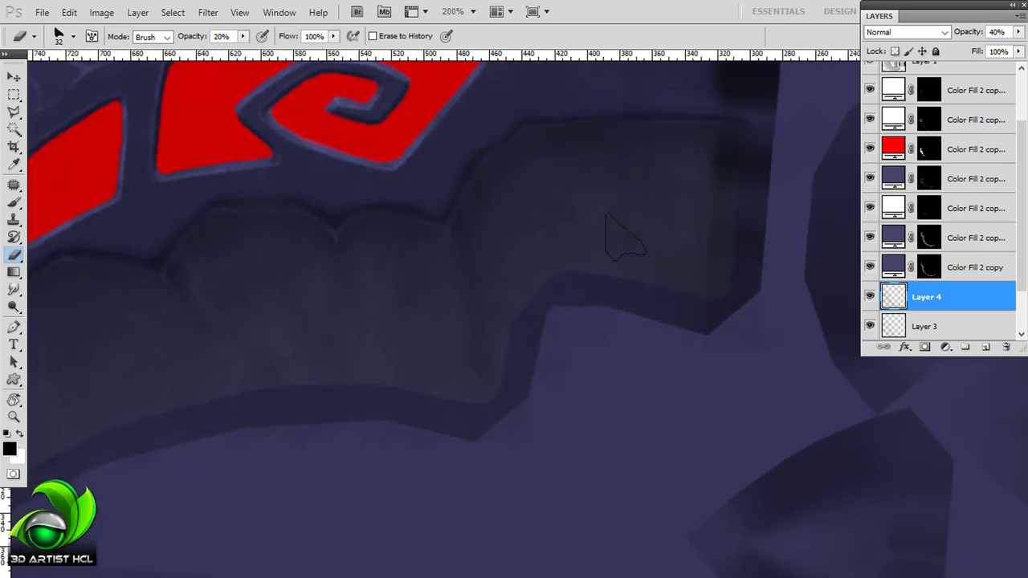
pyautogui.moveTo(541, 60); pyautogui.dragTo(594, 213)
pyautogui.moveTo(342, 336)
pyautogui.mouseDown()
pyautogui.moveTo(535, 248)
pyautogui.moveTo(463, 353)
pyautogui.moveTo(506, 211)
pyautogui.moveTo(511, 257)
pyautogui.mouseUp()
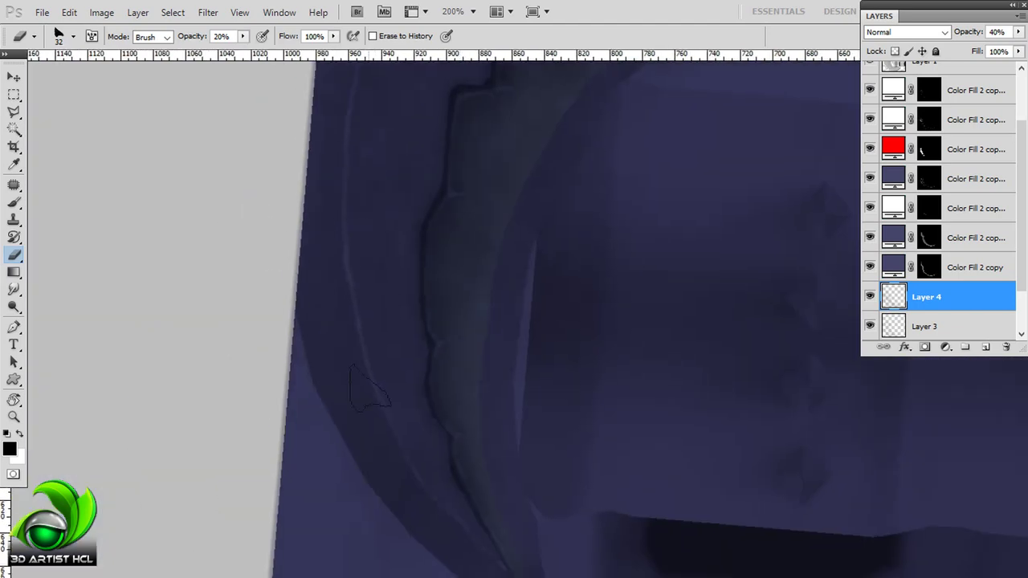
pyautogui.moveTo(542, 209); pyautogui.dragTo(518, 362)
pyautogui.moveTo(542, 156); pyautogui.dragTo(498, 241)
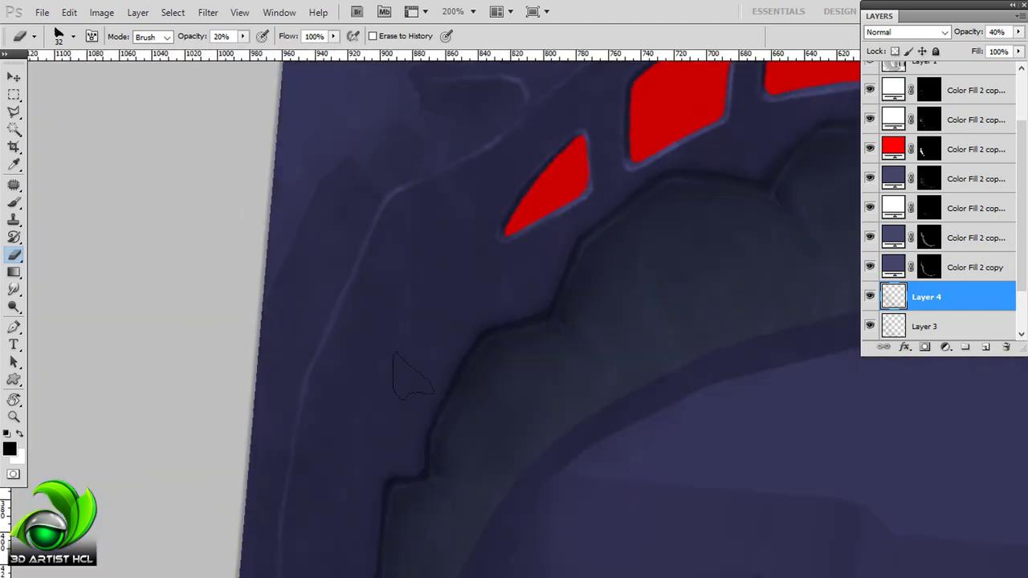
pyautogui.moveTo(411, 373); pyautogui.dragTo(452, 427)
pyautogui.moveTo(308, 317); pyautogui.dragTo(481, 157)
pyautogui.moveTo(457, 217); pyautogui.dragTo(535, 230)
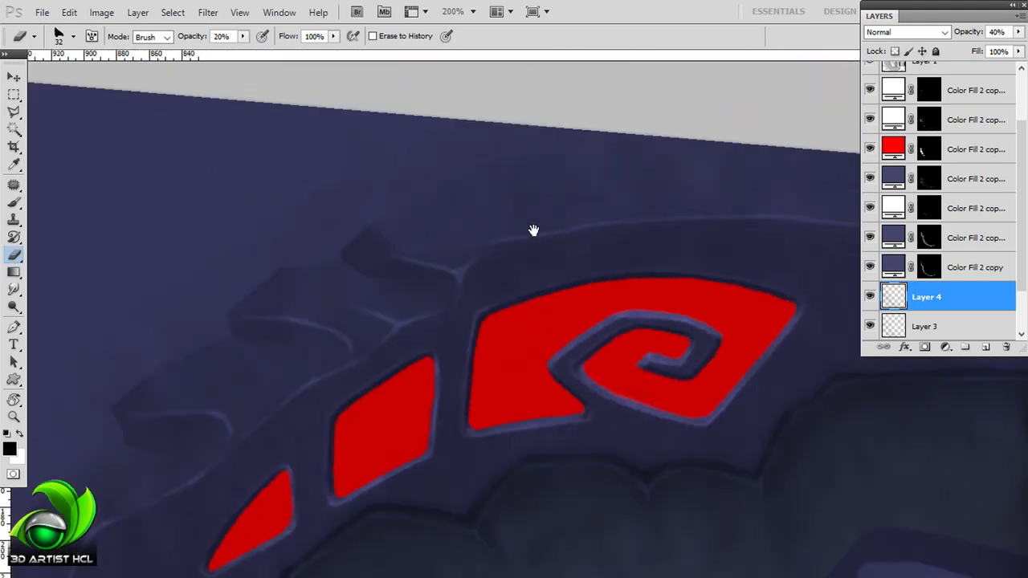
pyautogui.moveTo(707, 114)
pyautogui.mouseDown()
pyautogui.moveTo(646, 170)
pyautogui.moveTo(630, 16)
pyautogui.mouseUp()
pyautogui.moveTo(768, 256)
pyautogui.mouseDown()
pyautogui.moveTo(581, 399)
pyautogui.moveTo(722, 241)
pyautogui.mouseUp()
pyautogui.click(896, 180)
# - Paint faint 10% black and white strokes on the shading mask along the teeth
pyautogui.click(875, 238)
pyautogui.moveTo(416, 235); pyautogui.dragTo(461, 202)
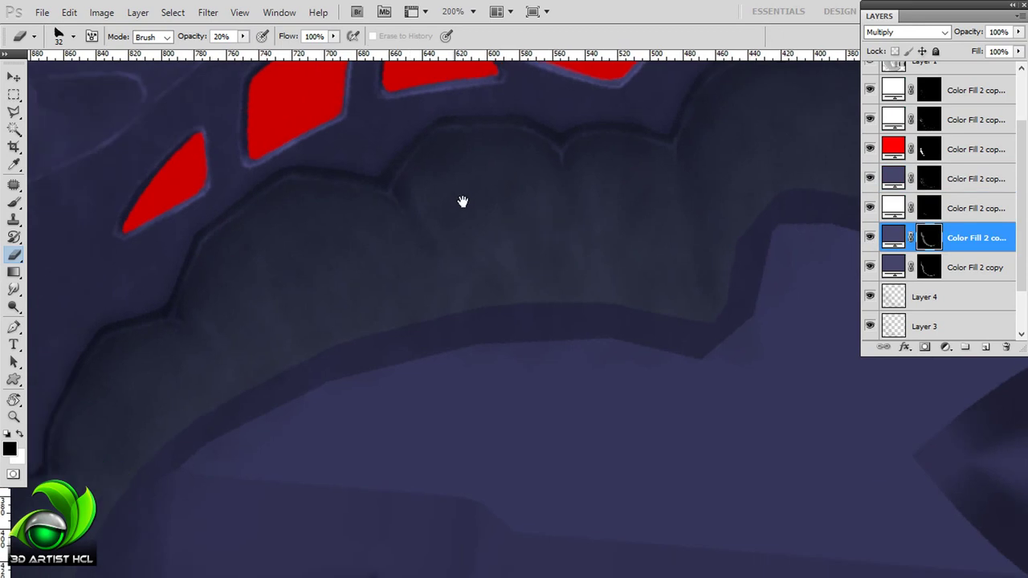
pyautogui.press('b')
pyautogui.press('1')
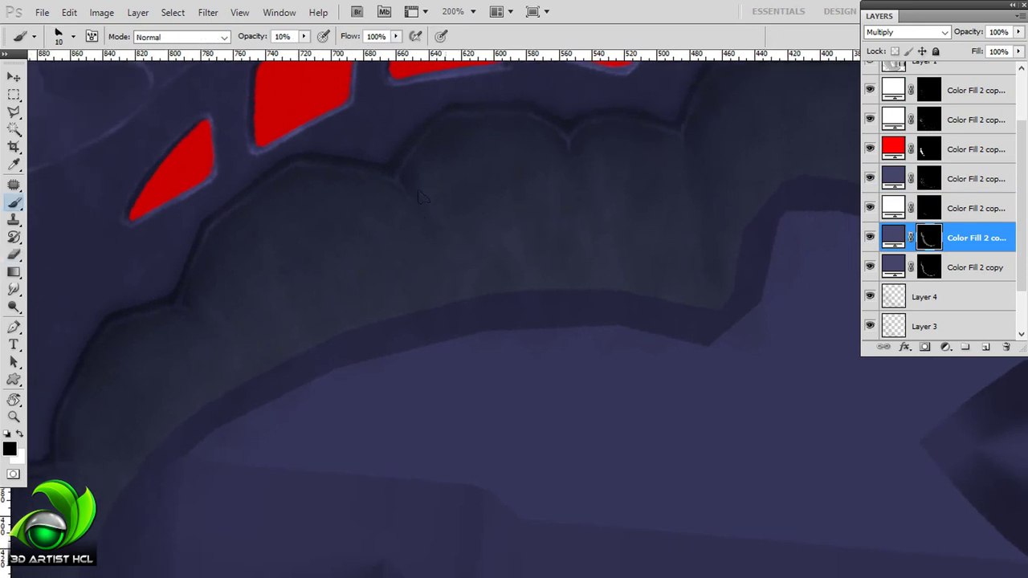
pyautogui.moveTo(411, 209); pyautogui.dragTo(416, 225)
pyautogui.press('x')
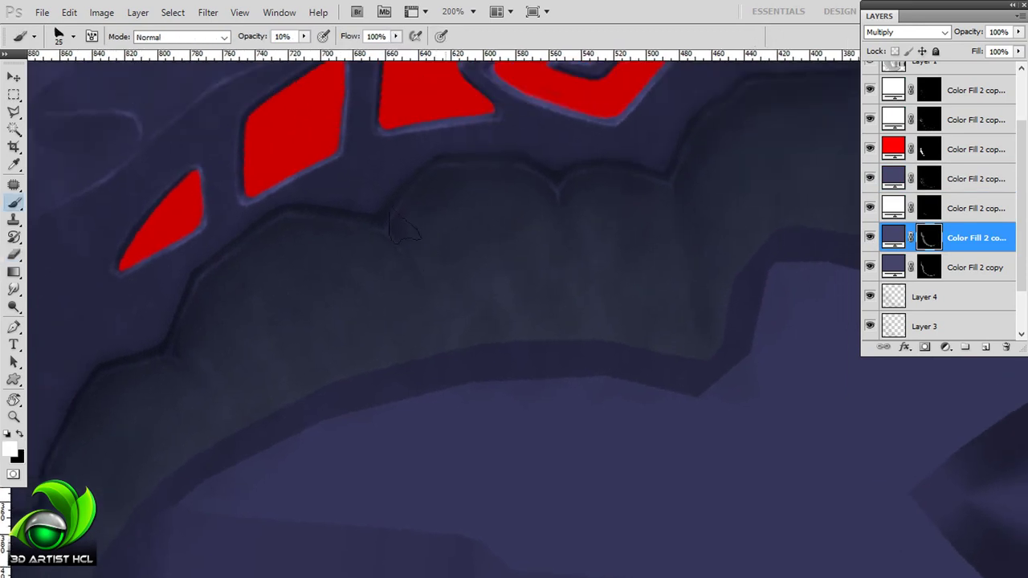
pyautogui.moveTo(706, 337)
pyautogui.mouseDown()
pyautogui.moveTo(623, 313)
pyautogui.moveTo(635, 197)
pyautogui.mouseUp()
pyautogui.press('x')
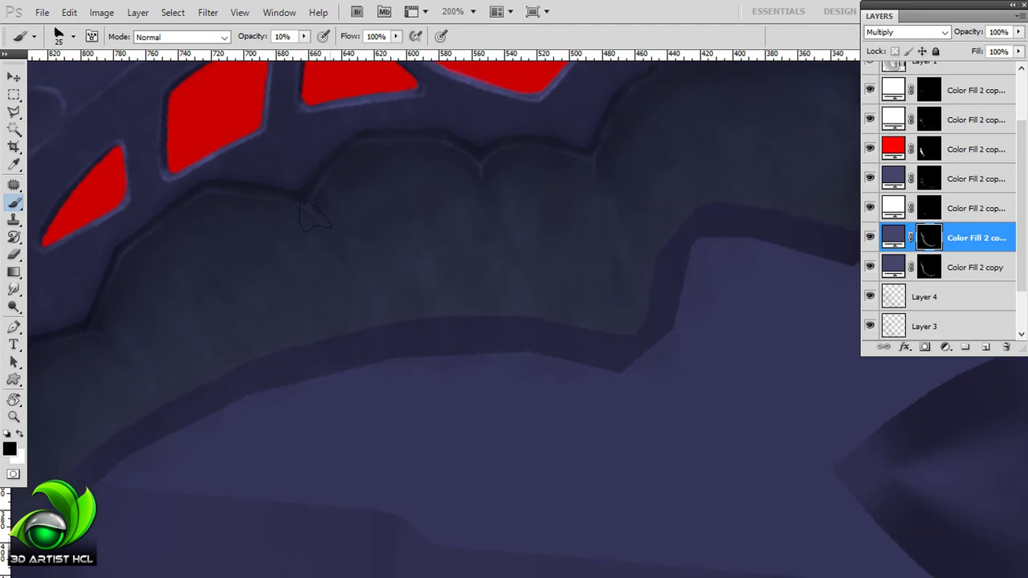
# - Toggle between Layer 4 and the Multiply colour-fill layer to compare the shading
pyautogui.hotkey('alt', '[')
pyautogui.hotkey('alt', '[')
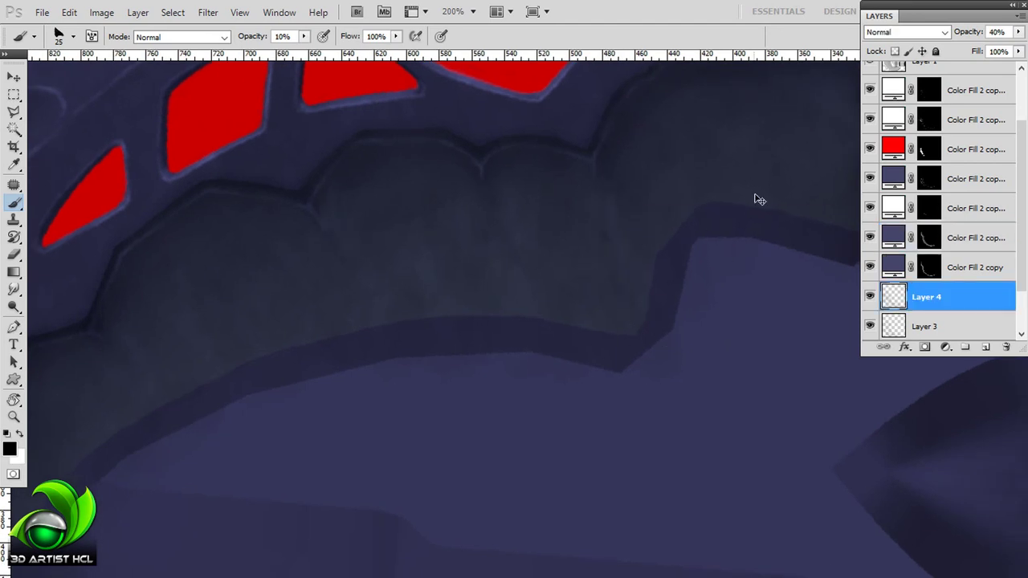
pyautogui.hotkey('alt', ']')
pyautogui.hotkey('alt', ']')
pyautogui.hotkey('alt', '[')
pyautogui.hotkey('alt', '[')
pyautogui.hotkey('alt', ']')
pyautogui.hotkey('alt', ']')
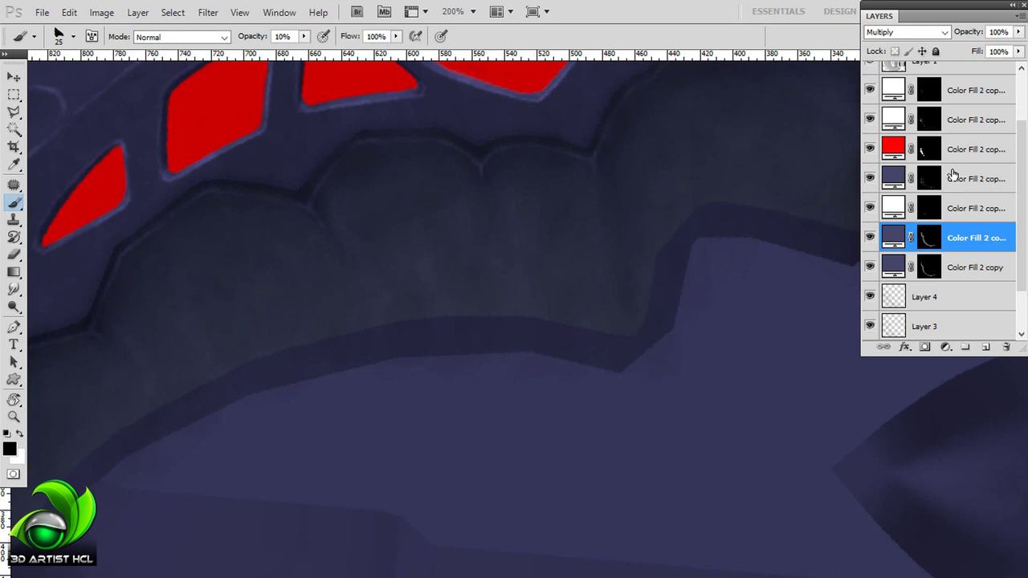
pyautogui.hscroll(4, 449, 353)
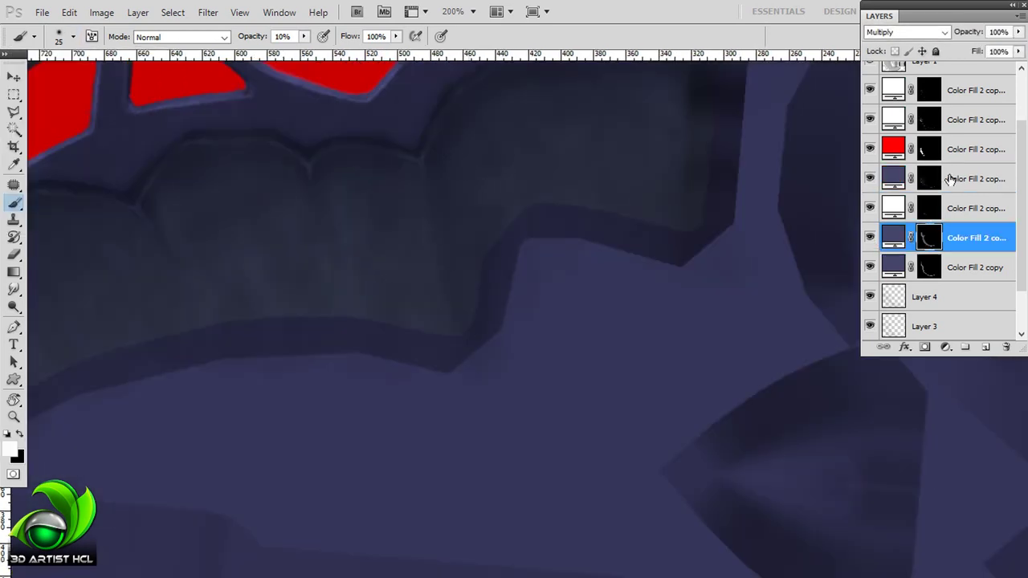
# - Select the Color Fill 2 copy overlay layer and rotate the canvas view for painting
pyautogui.click(923, 123)
pyautogui.press('r')
pyautogui.moveTo(517, 193); pyautogui.dragTo(463, 347)
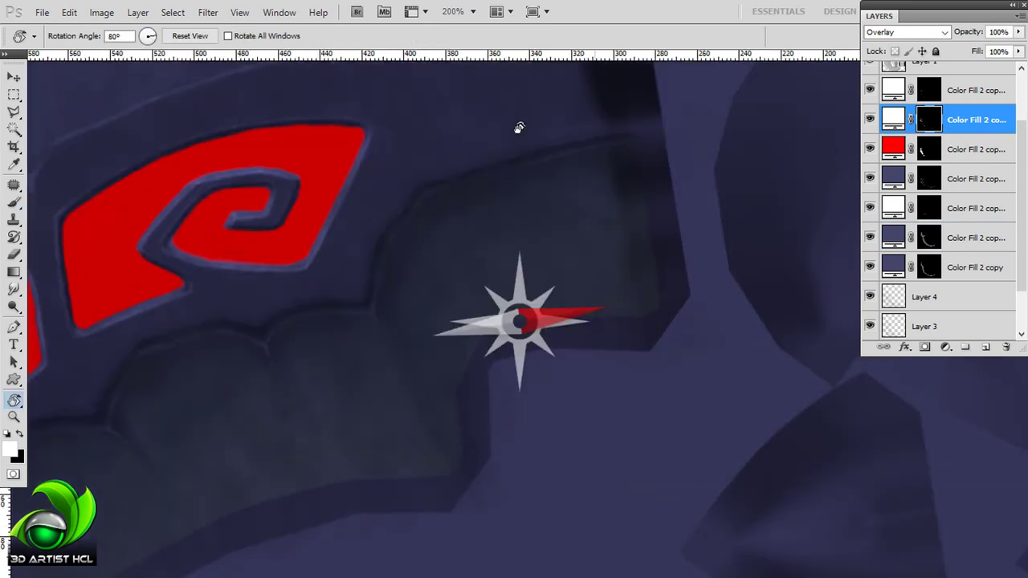
pyautogui.press('b')
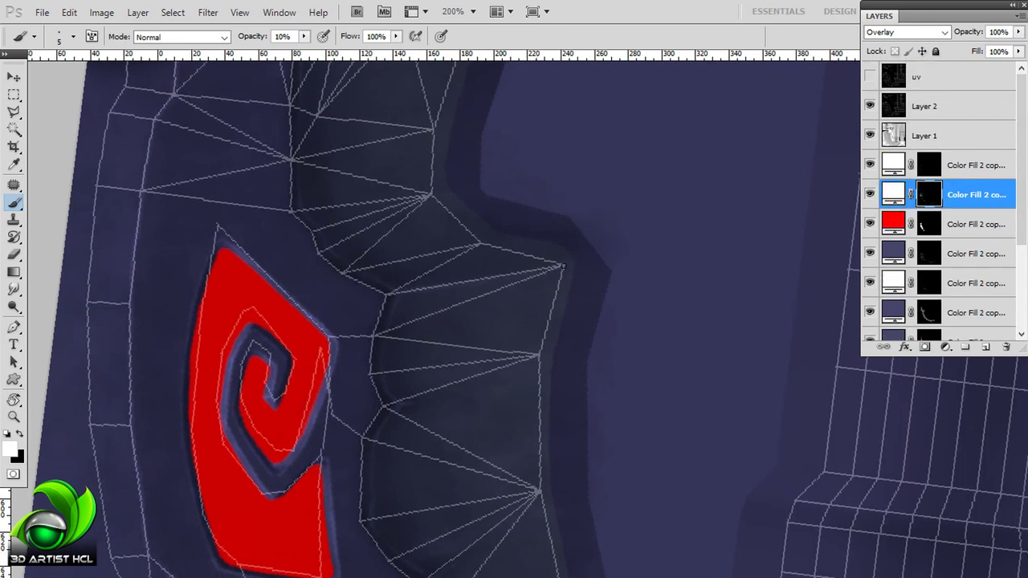
pyautogui.moveTo(405, 399)
pyautogui.mouseDown()
pyautogui.moveTo(419, 289)
pyautogui.moveTo(489, 236)
pyautogui.mouseUp()
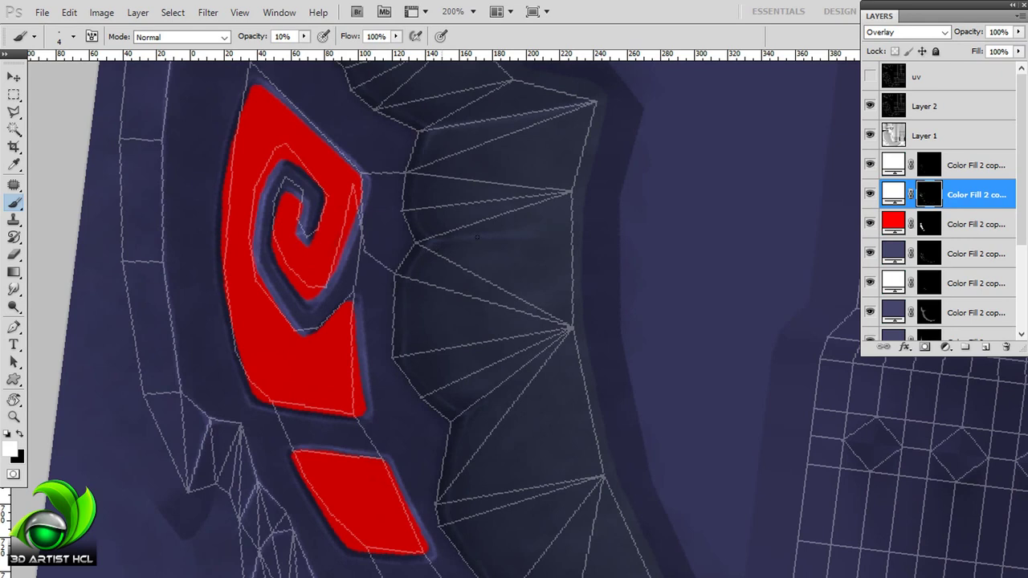
# - Turn the canvas view upside down and bring the blade's toothed edge into view
pyautogui.scroll(-2, 577, 258)
pyautogui.scroll(-3, 505, 298)
pyautogui.scroll(-3, 505, 297)
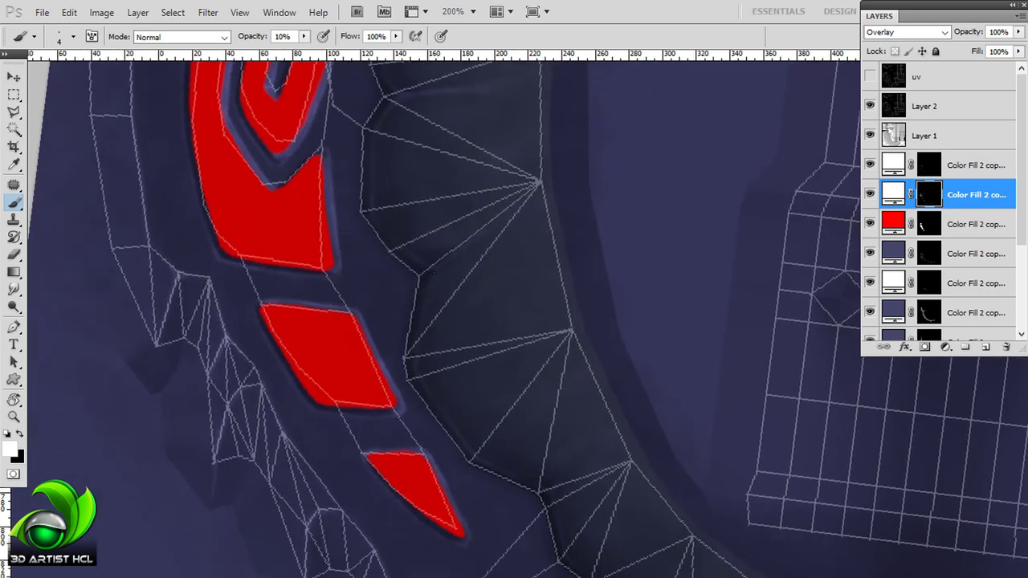
pyautogui.scroll(-1, 512, 313)
pyautogui.press('r')
pyautogui.moveTo(512, 313); pyautogui.dragTo(601, 378)
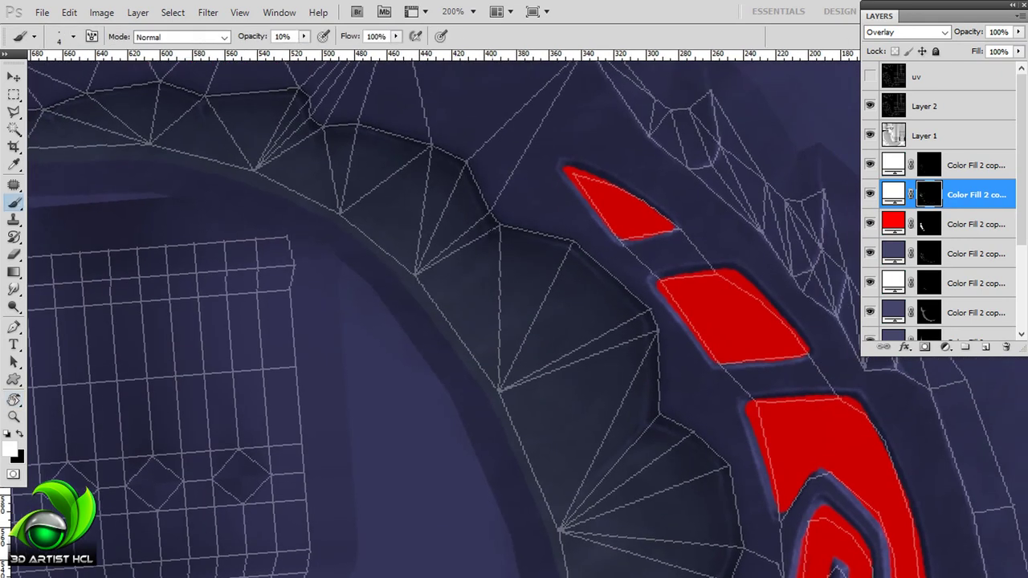
pyautogui.scroll(2, 417, 276)
pyautogui.scroll(2, 417, 276)
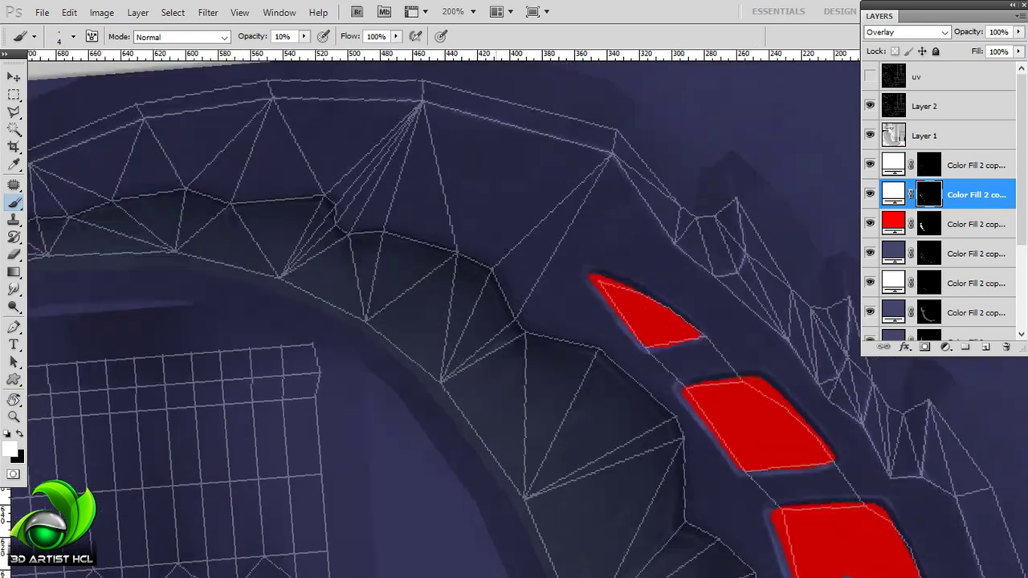
pyautogui.scroll(2, 417, 276)
pyautogui.scroll(1, 395, 291)
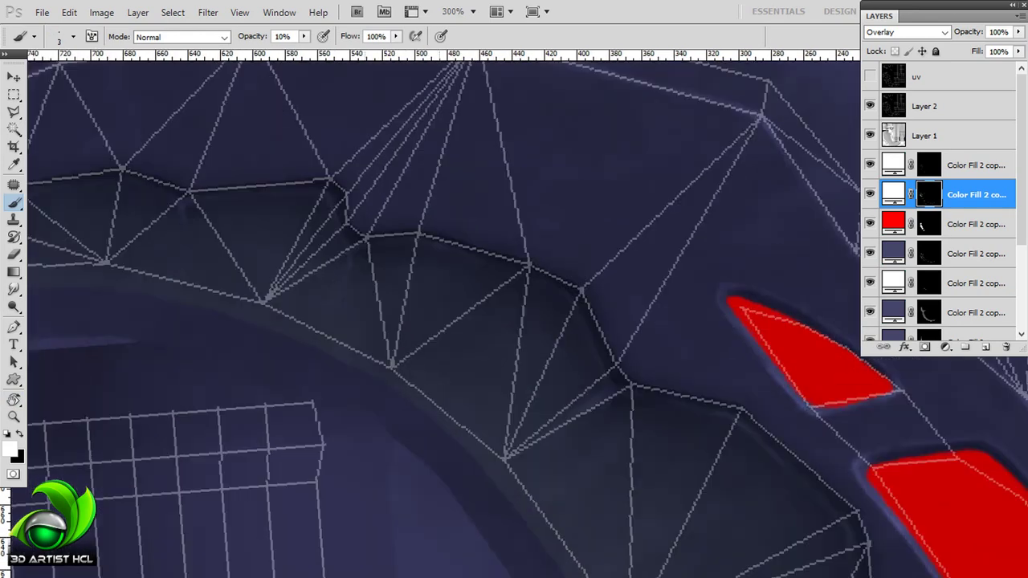
pyautogui.hscroll(-3, 447, 282)
pyautogui.scroll(1, 448, 282)
# - Set 15% brush opacity for faint white highlights along the teeth rims
pyautogui.press('1')
pyautogui.press('5')
pyautogui.hscroll(-1, 463, 335)
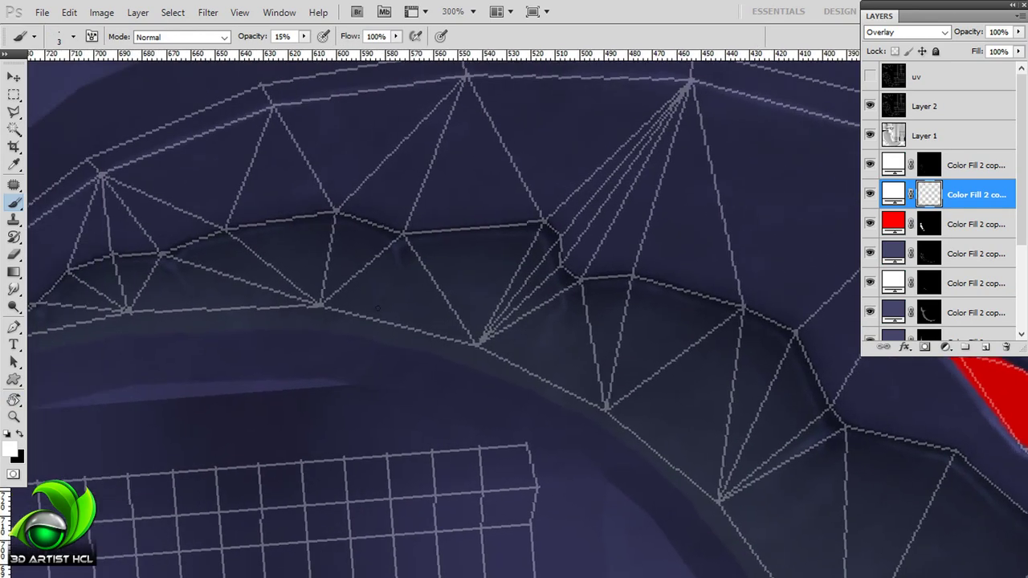
pyautogui.hscroll(-2, 380, 259)
pyautogui.hscroll(-2, 362, 291)
pyautogui.hscroll(-1, 463, 283)
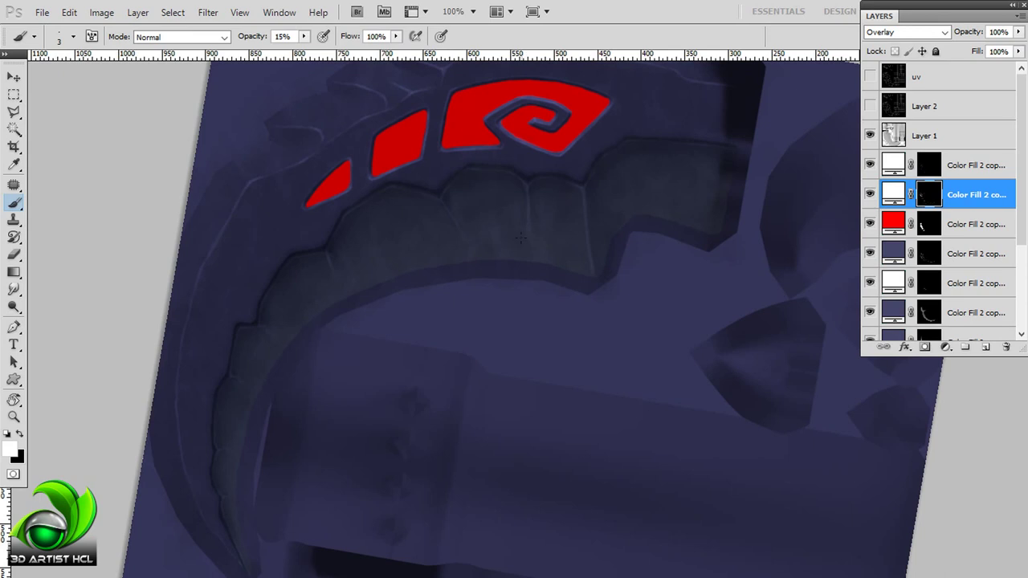
# - Raise the brush opacity to 50% and look across the toothed edge
pyautogui.scroll(1, 594, 194)
pyautogui.press('5')
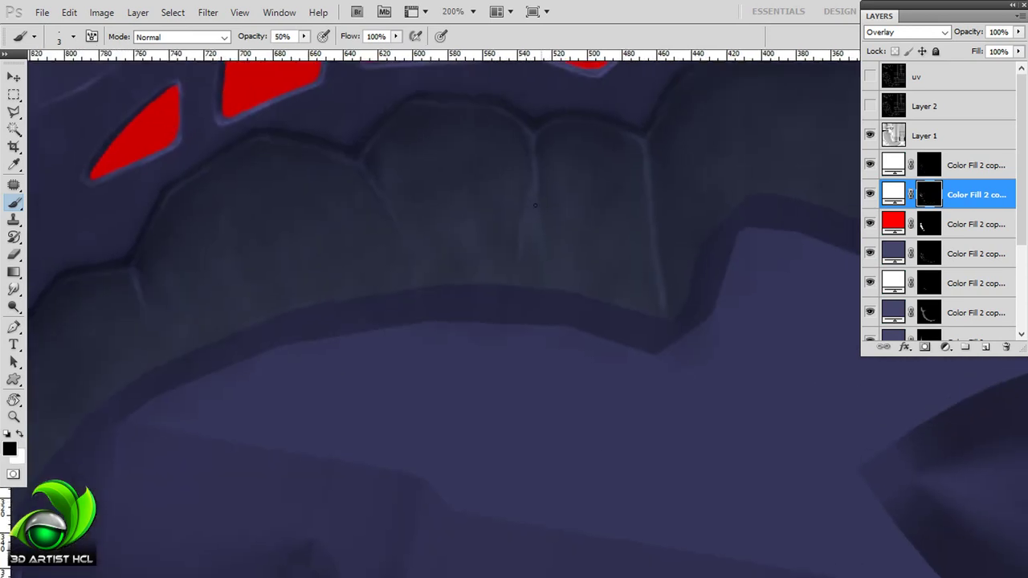
pyautogui.hscroll(-1, 481, 277)
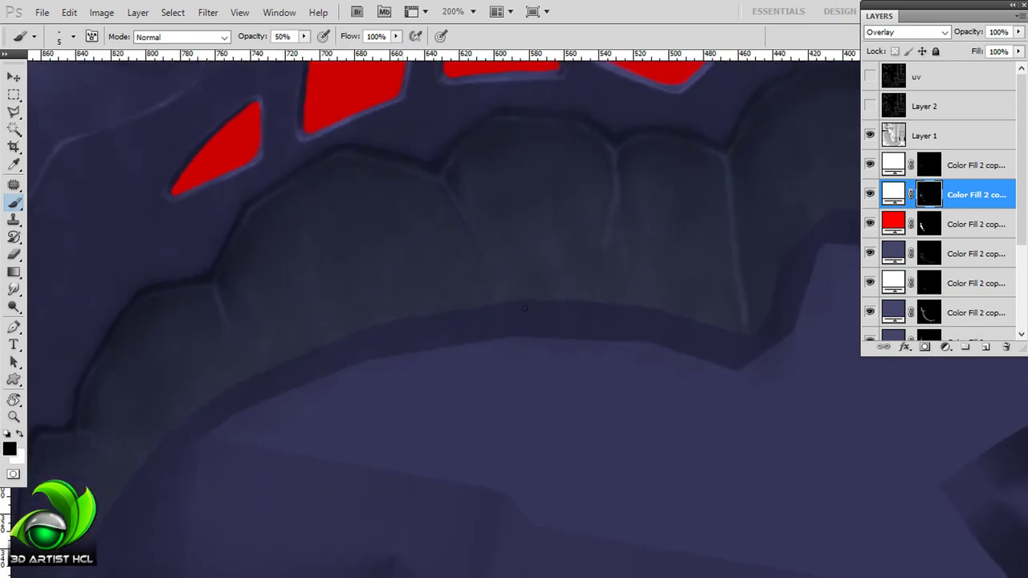
pyautogui.hscroll(-2, 425, 286)
pyautogui.hscroll(-2, 417, 293)
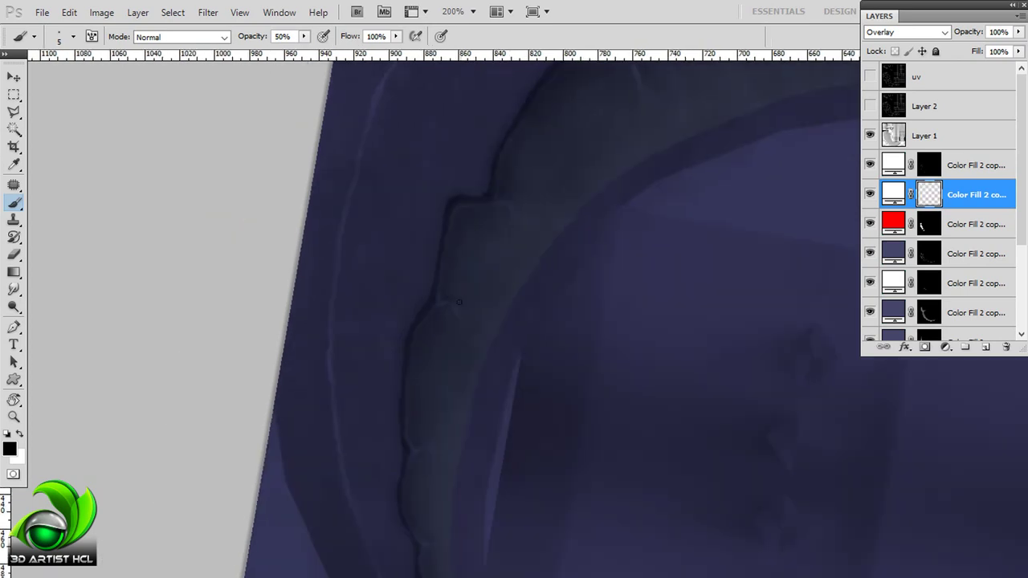
pyautogui.hscroll(2, 410, 390)
pyautogui.hscroll(2, 411, 390)
# - Duplicate the white overlay fill layer, with white as paint colour and an 80 px brush
pyautogui.click(873, 165)
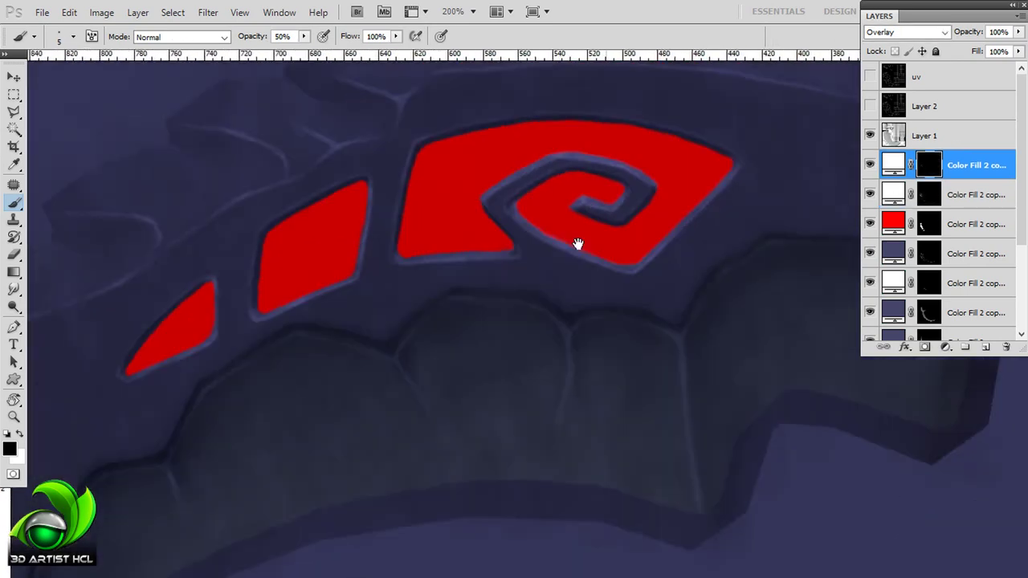
pyautogui.hotkey('ctrl', 'j')
pyautogui.press('x')
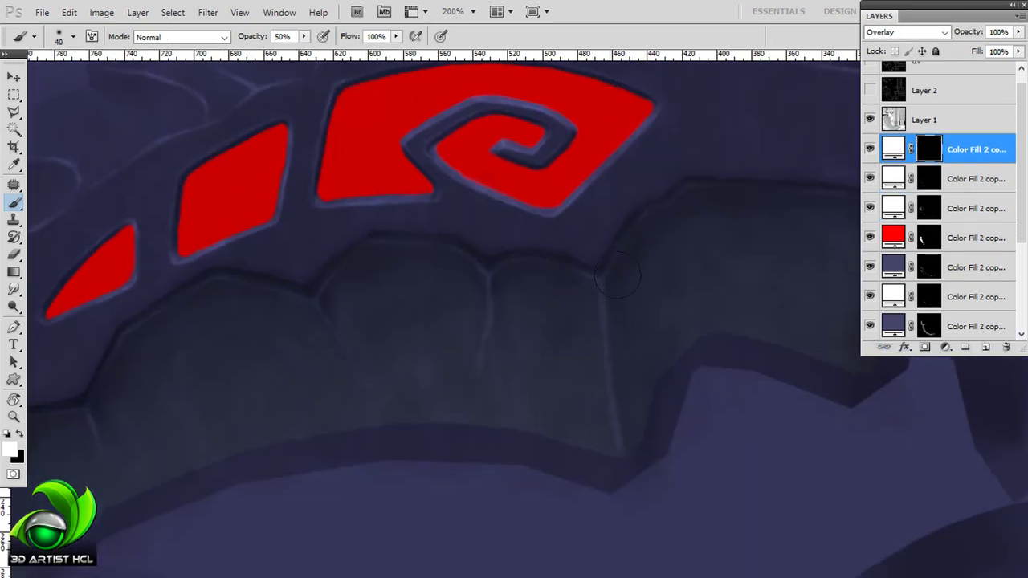
pyautogui.hscroll(2, 618, 277)
pyautogui.press(']')
pyautogui.press(']')
pyautogui.press(']')
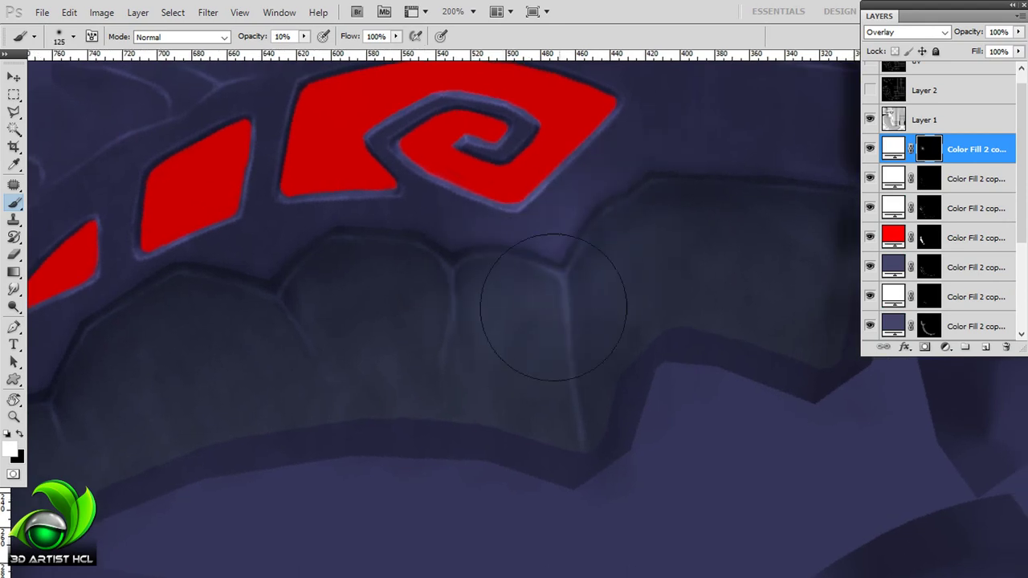
pyautogui.hscroll(-2, 523, 270)
pyautogui.press('[')
pyautogui.press('[')
pyautogui.press('[')
# - Add light seams between the teeth and along the ornament rim with a 150 px brush
pyautogui.hscroll(-5, 360, 229)
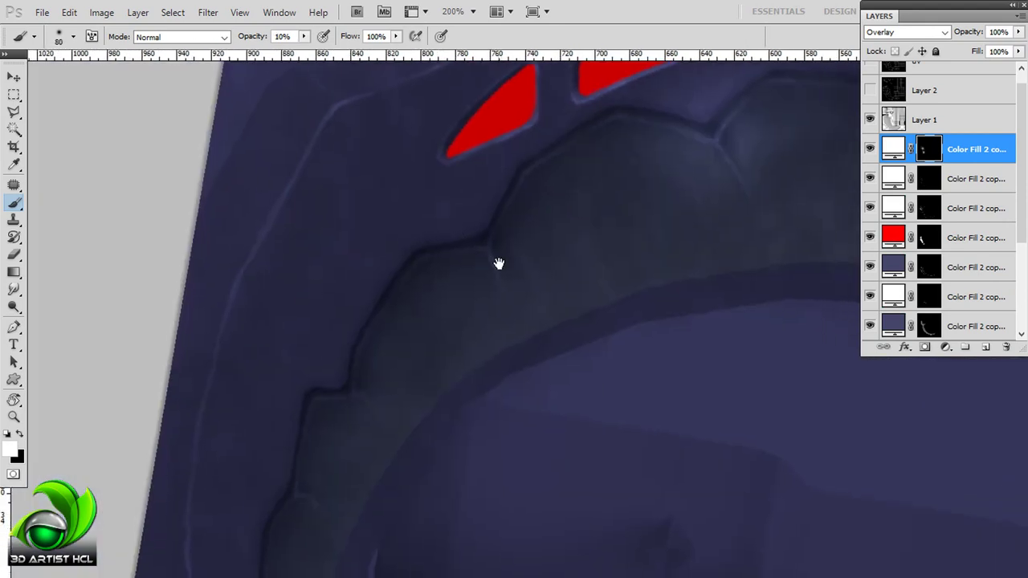
pyautogui.hscroll(-2, 470, 214)
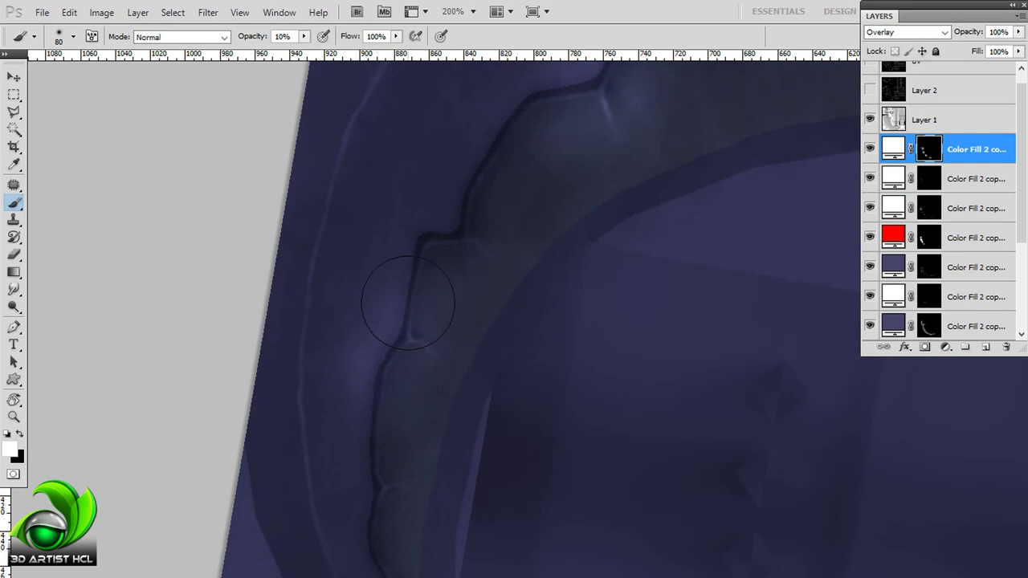
pyautogui.scroll(-2, 401, 287)
pyautogui.scroll(1, 624, 202)
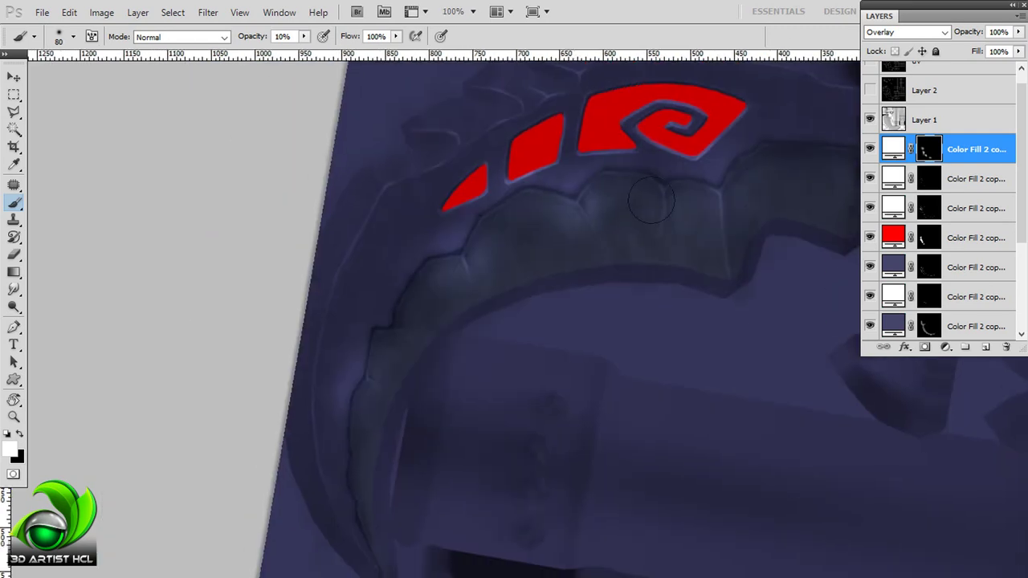
pyautogui.moveTo(624, 201); pyautogui.dragTo(551, 282)
pyautogui.press(']')
pyautogui.press(']')
pyautogui.press(']')
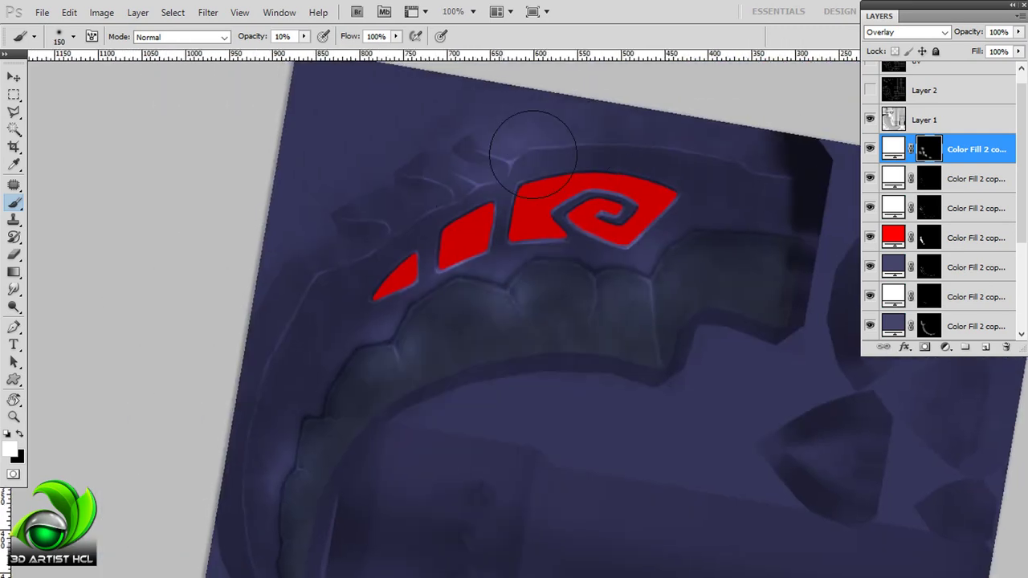
pyautogui.moveTo(532, 126); pyautogui.dragTo(592, 98)
# - Change the Color Fill 1 base colour to navy #2c2c44
pyautogui.scroll(-3, 1005, 164)
pyautogui.click(964, 326)
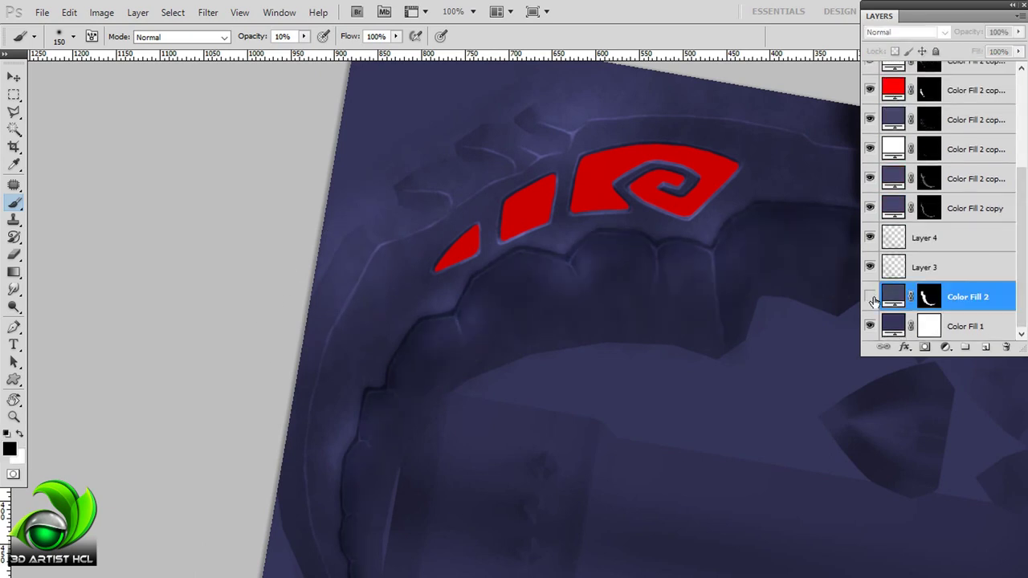
pyautogui.doubleClick(893, 325)
pyautogui.click(278, 430)
pyautogui.click(268, 429)
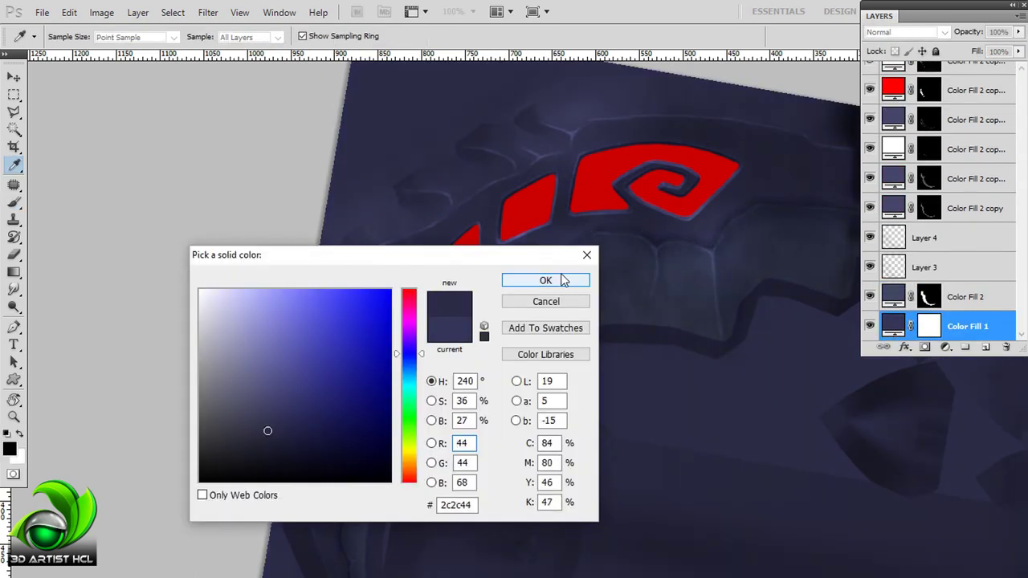
pyautogui.click(573, 280)
# - Zoom in and rotate the view around the red spiral to highlight its coil rims
pyautogui.hotkey('ctrl', '+')
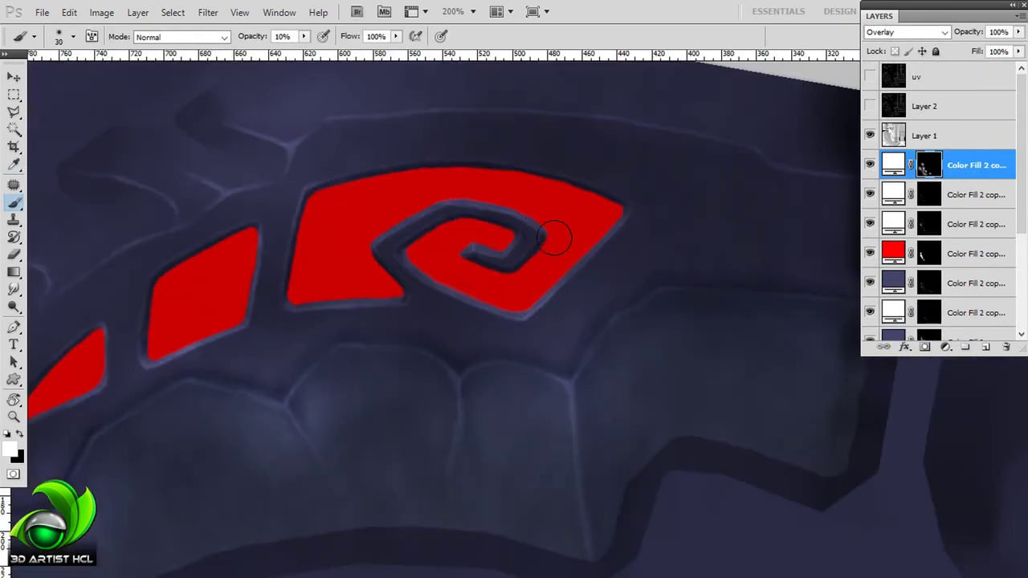
pyautogui.moveTo(627, 254); pyautogui.dragTo(601, 241)
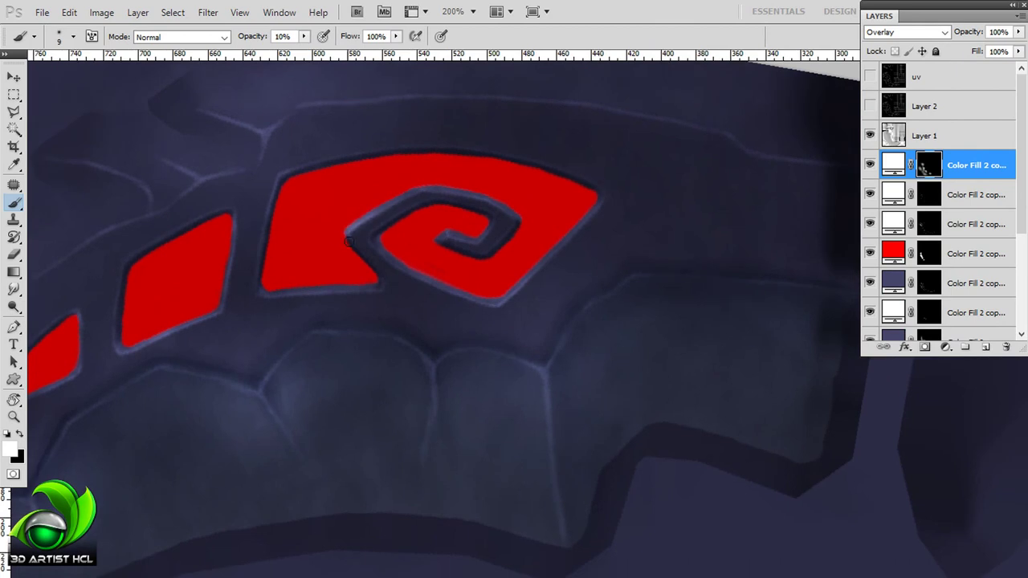
pyautogui.moveTo(510, 203); pyautogui.dragTo(500, 196)
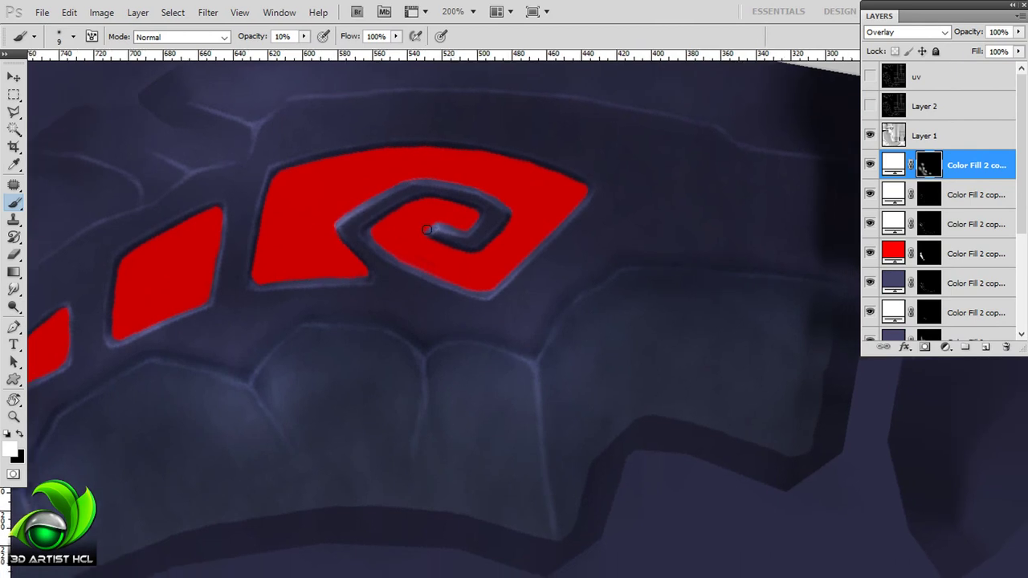
pyautogui.press('r')
pyautogui.moveTo(522, 212)
pyautogui.mouseDown()
pyautogui.moveTo(550, 168)
pyautogui.moveTo(522, 192)
pyautogui.mouseUp()
pyautogui.press('b')
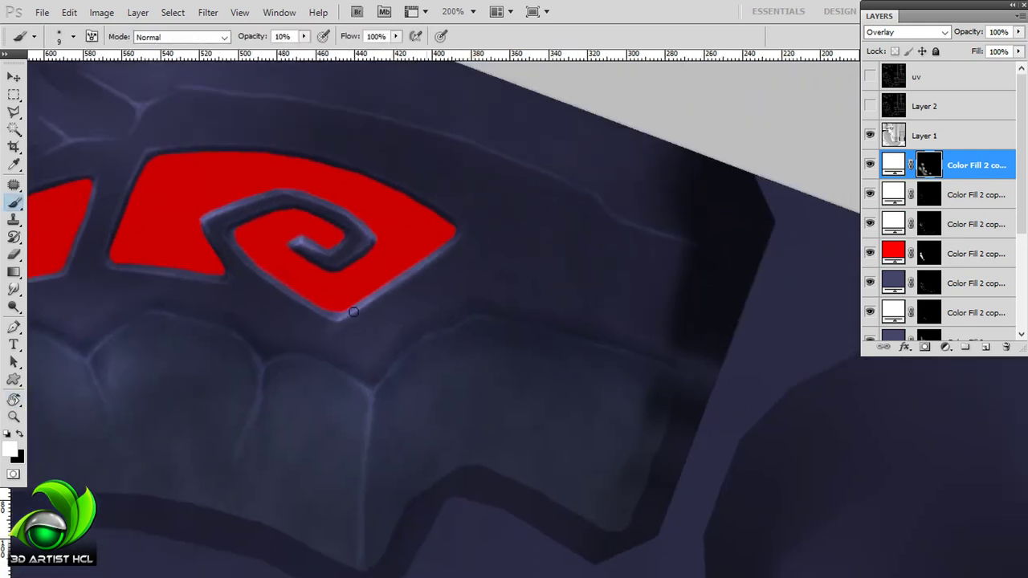
pyautogui.moveTo(340, 271); pyautogui.dragTo(468, 232)
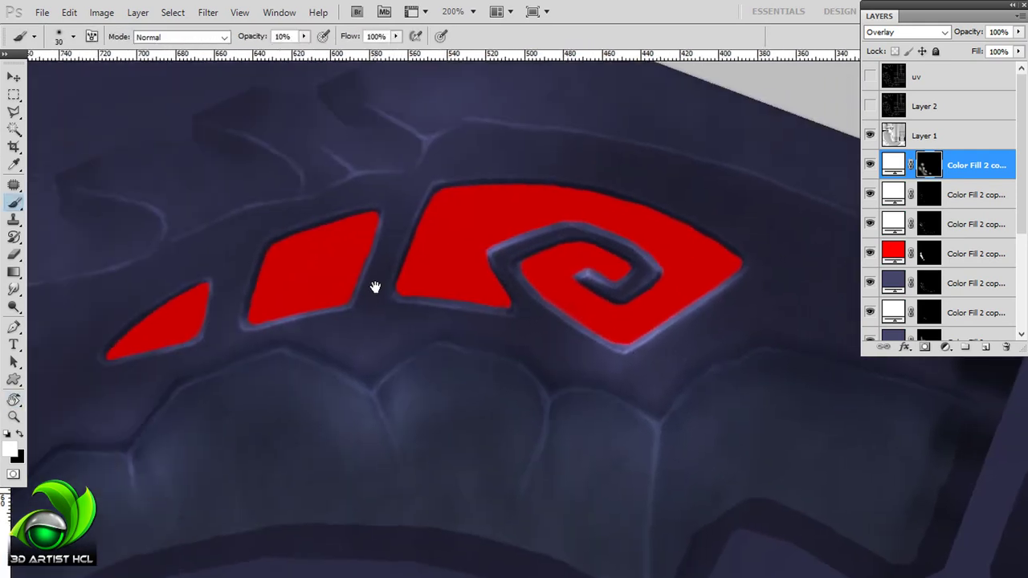
# - On the Multiply Color Fill 2 copy mask, shrink the brush and rotate the view for a crack
pyautogui.doubleClick(897, 273)
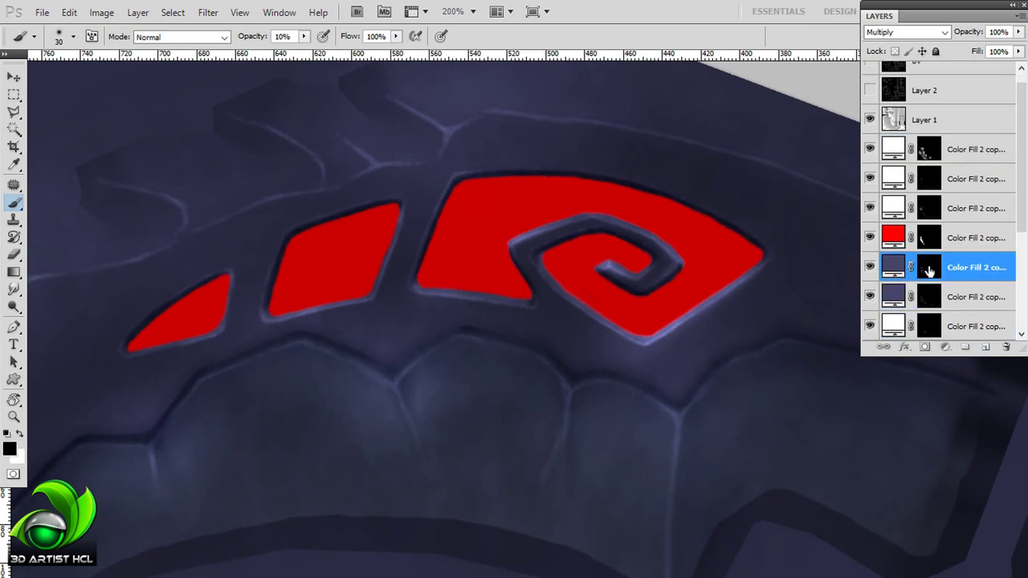
pyautogui.press('Escape')
pyautogui.moveTo(413, 282); pyautogui.dragTo(525, 219)
pyautogui.press('[')
pyautogui.press('[')
pyautogui.press('r')
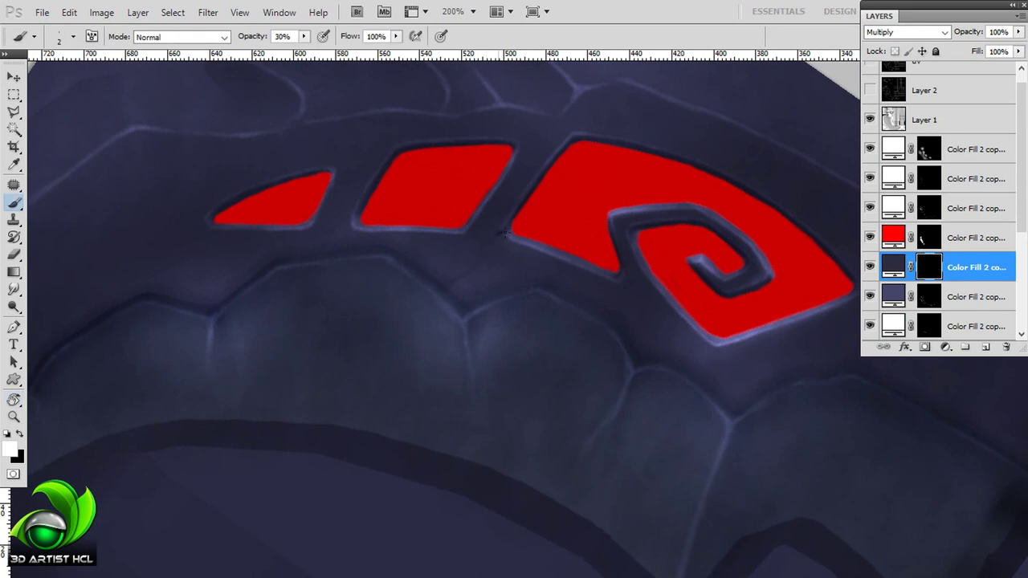
pyautogui.press('r')
pyautogui.moveTo(439, 285); pyautogui.dragTo(471, 191)
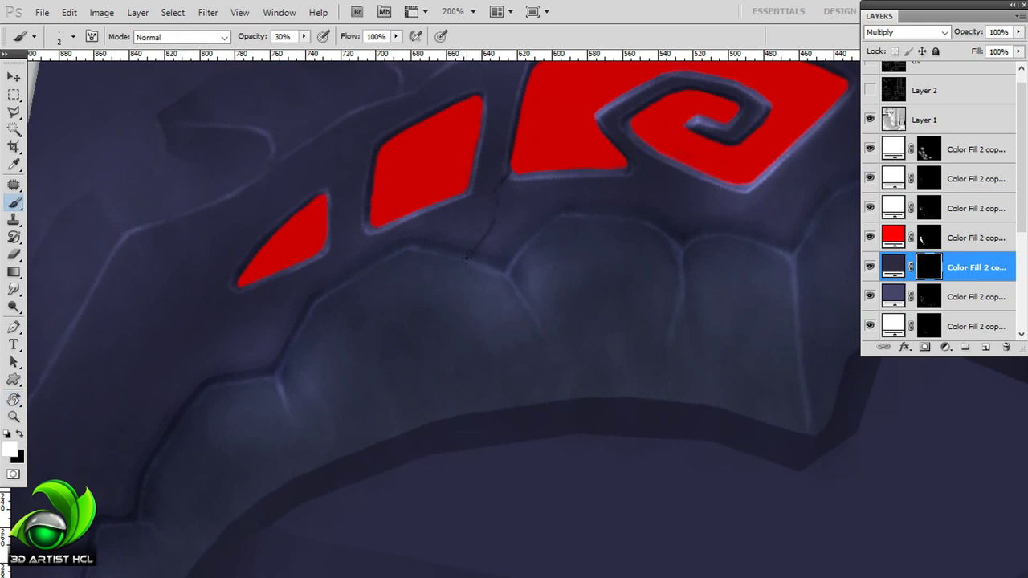
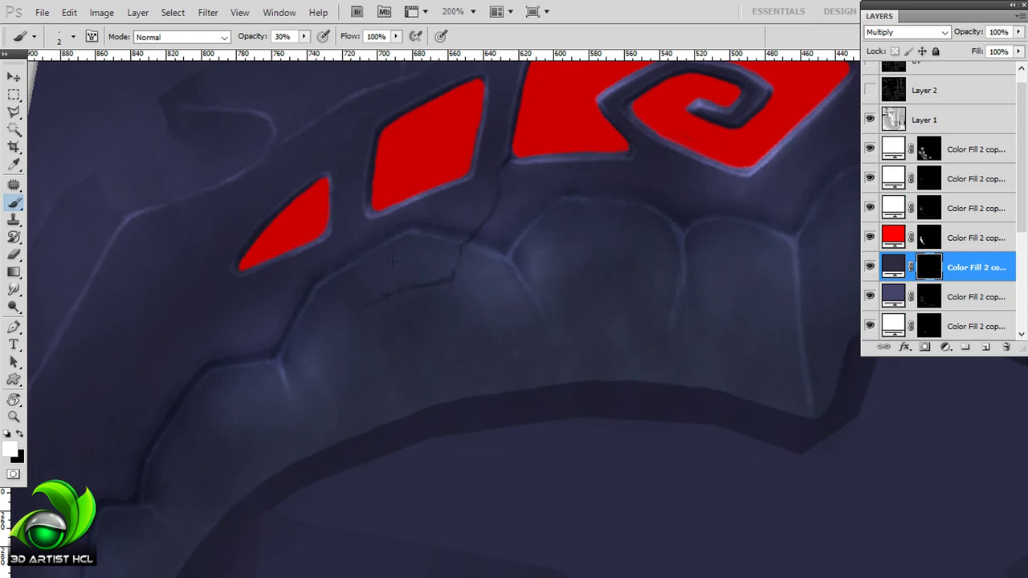
# - Bring the lower blade plates into view and make the brush slightly larger
pyautogui.moveTo(494, 251); pyautogui.dragTo(499, 234)
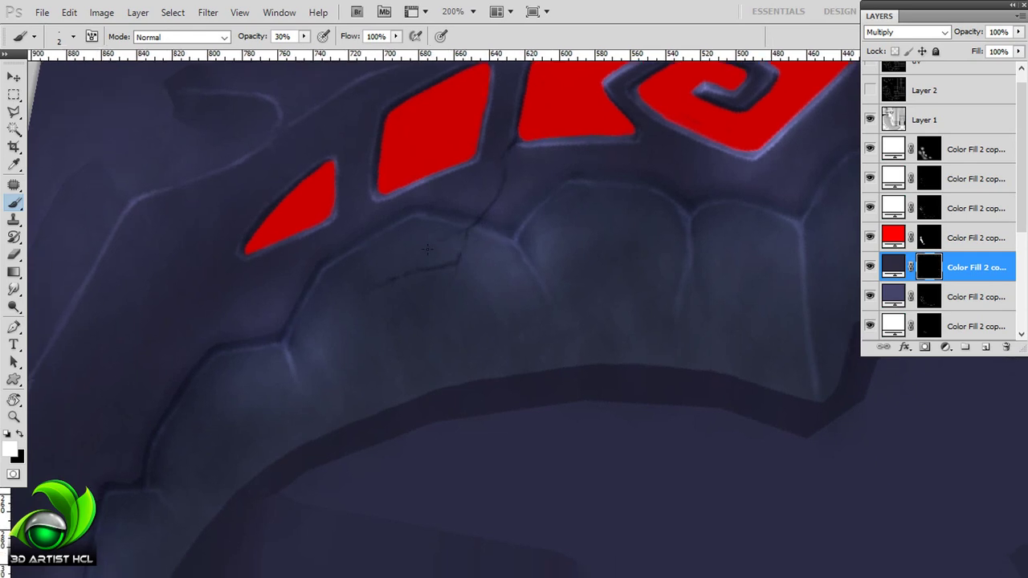
pyautogui.moveTo(375, 318); pyautogui.dragTo(410, 275)
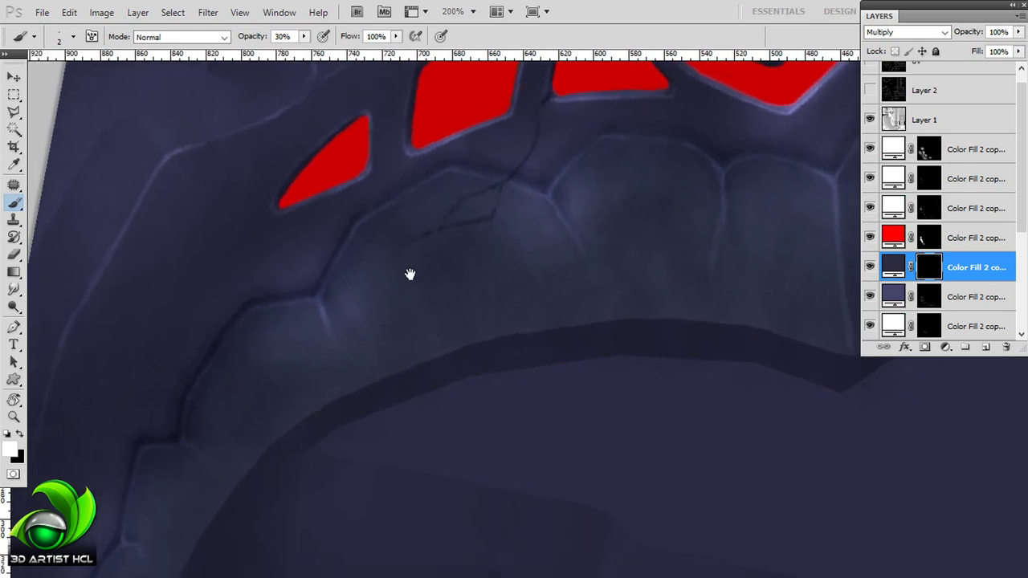
pyautogui.press(']')
pyautogui.press(']')
pyautogui.press(']')
pyautogui.moveTo(312, 382); pyautogui.dragTo(347, 342)
pyautogui.moveTo(393, 266); pyautogui.dragTo(526, 109)
# - Move the dark colour-fill layer up the stack and set brush opacity to 10%
pyautogui.click(967, 296)
pyautogui.scroll(-3, 999, 183)
pyautogui.click(921, 267)
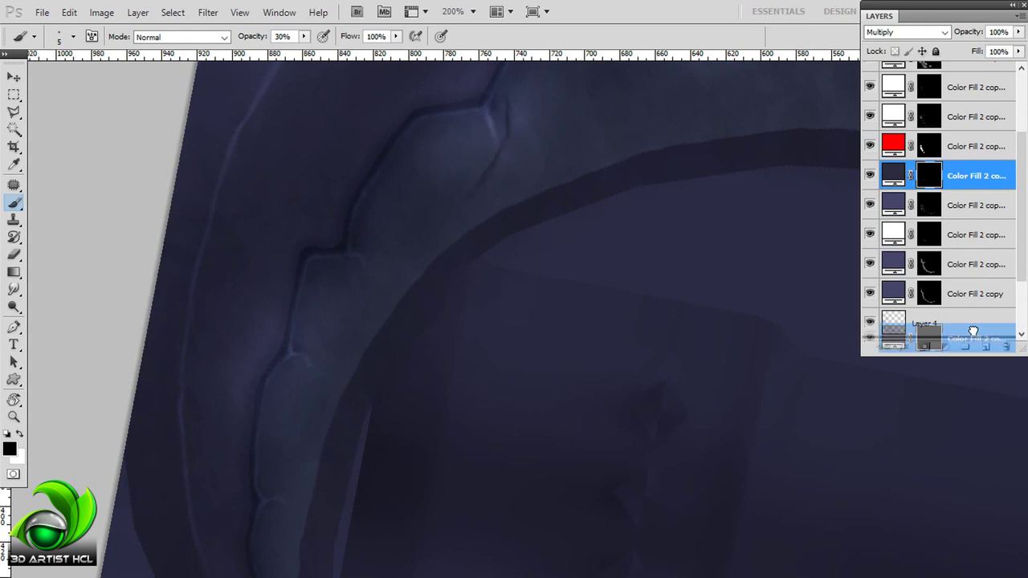
pyautogui.moveTo(901, 269); pyautogui.dragTo(901, 190)
pyautogui.scroll(3, 452, 268)
pyautogui.press('1')
pyautogui.press(']')
pyautogui.press(']')
pyautogui.press(']')
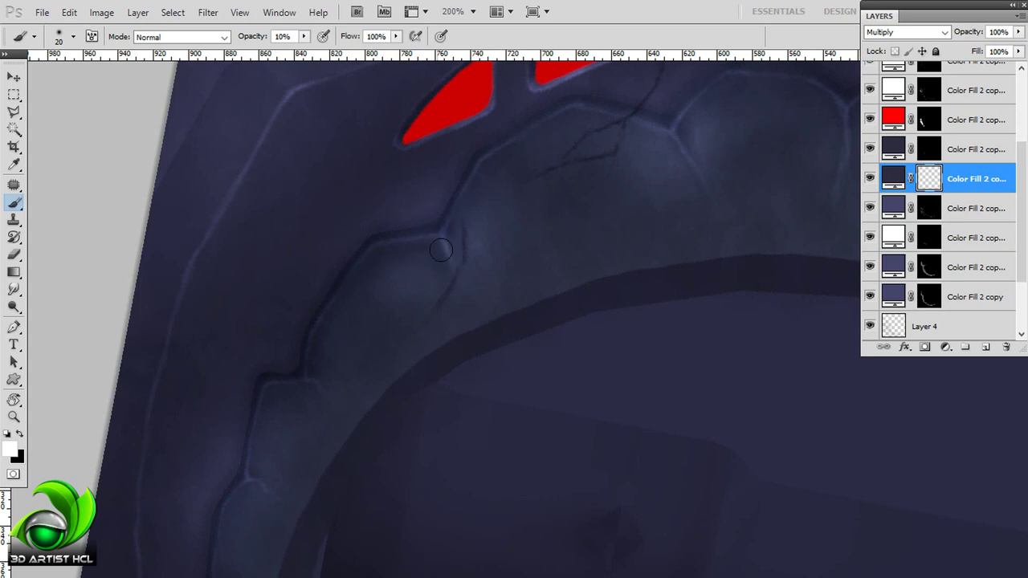
# - Softly paint the dark fill's mask to shade the plate edges and cracks
pyautogui.scroll(2, 448, 321)
pyautogui.hscroll(3, 448, 321)
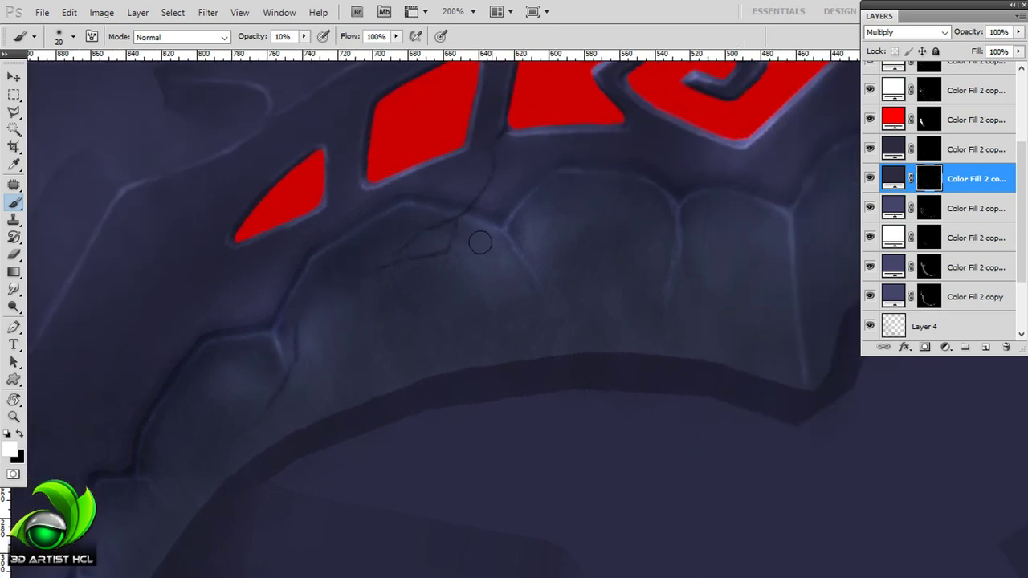
pyautogui.press('[')
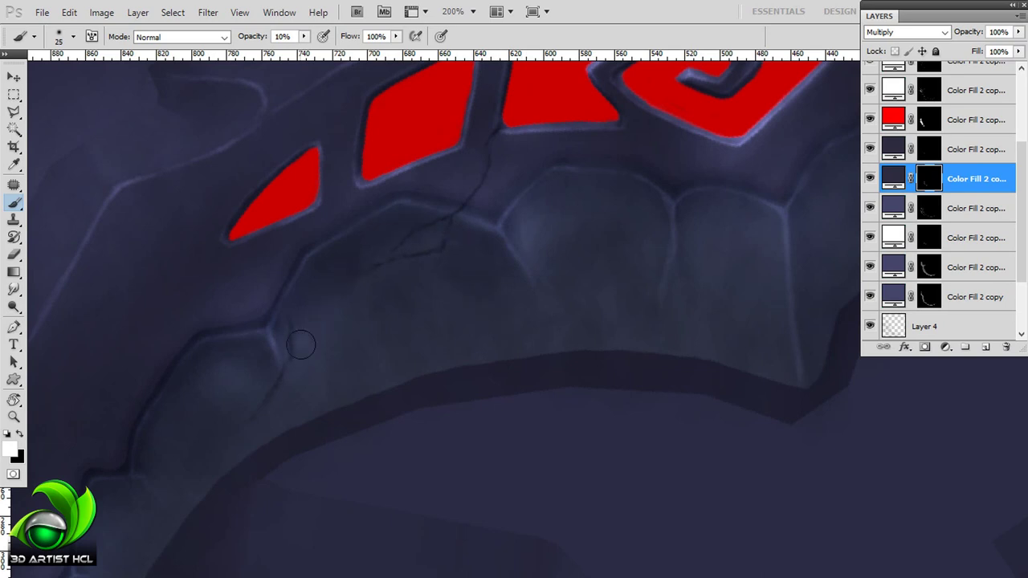
pyautogui.hscroll(2, 456, 269)
pyautogui.scroll(1, 521, 249)
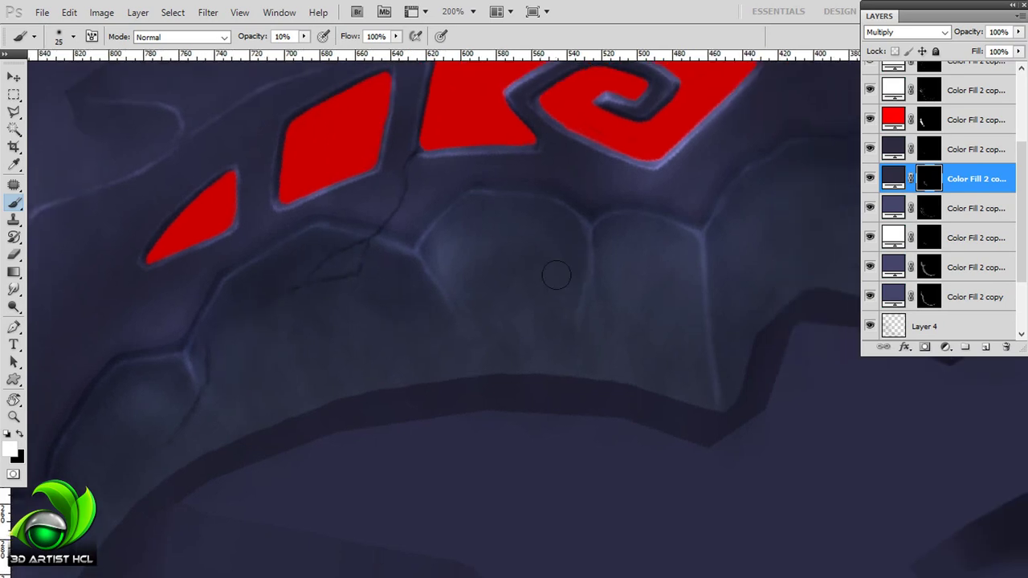
pyautogui.hscroll(-1, 509, 262)
pyautogui.scroll(1, 482, 257)
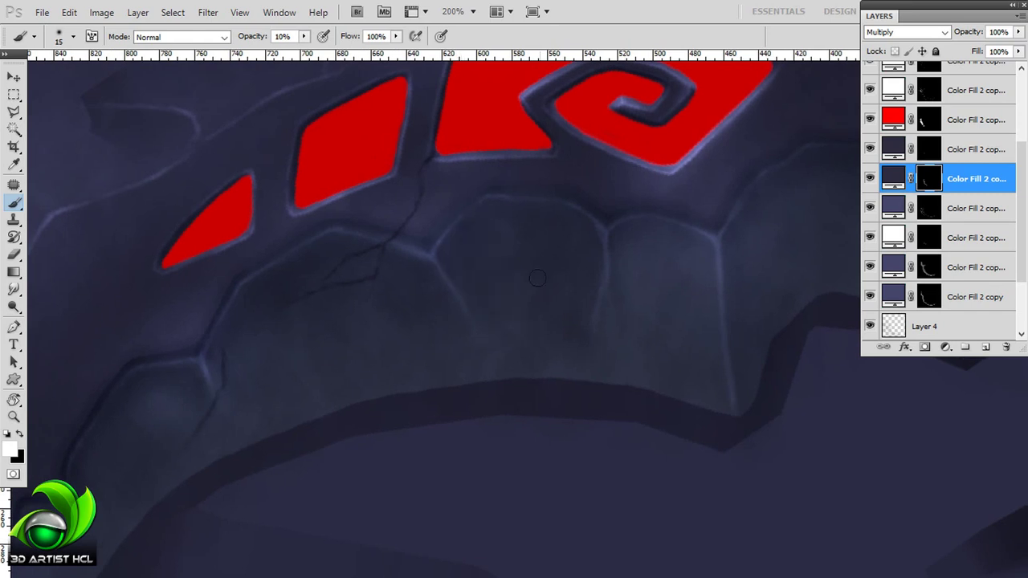
pyautogui.hscroll(1, 637, 201)
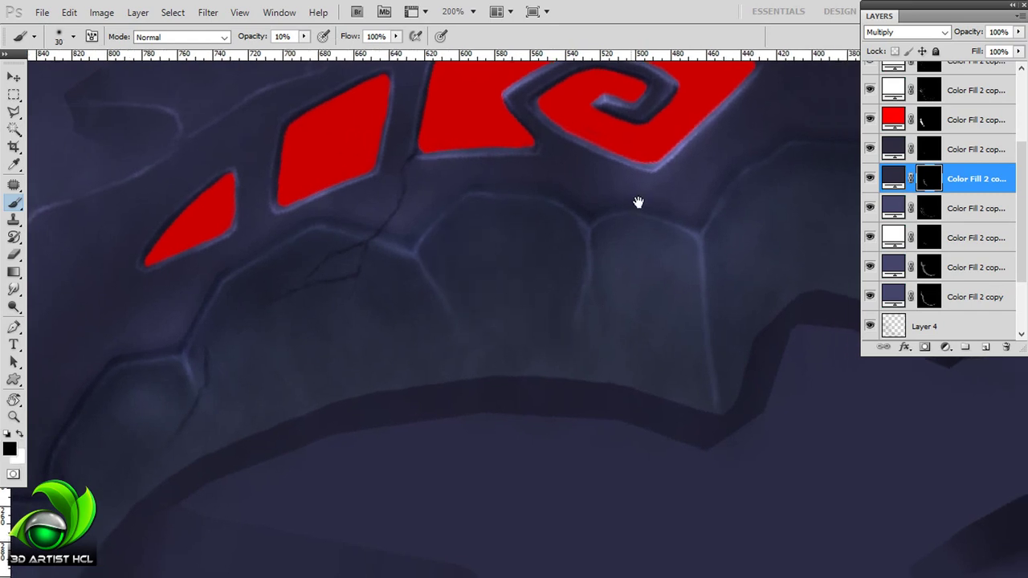
pyautogui.scroll(-1, 649, 223)
# - Switch to white and paint soft highlights across the segmented blade plates
pyautogui.press('x')
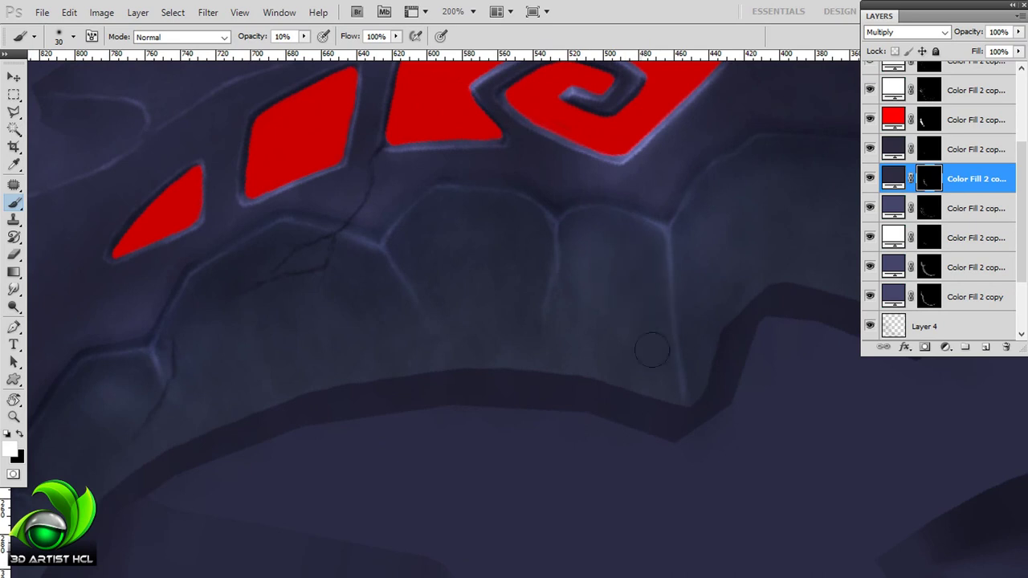
pyautogui.hscroll(3, 645, 313)
pyautogui.scroll(1, 602, 185)
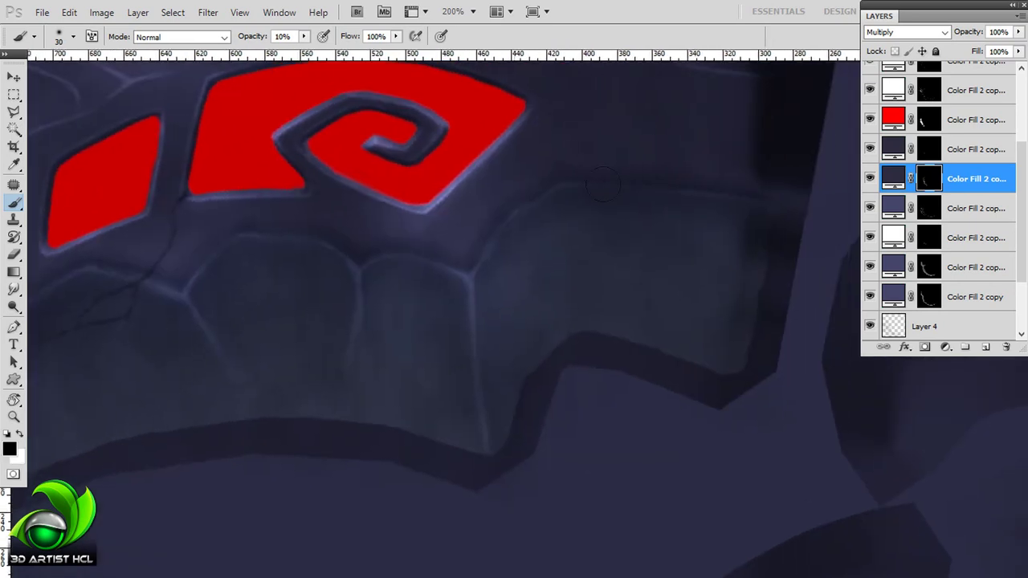
pyautogui.hscroll(-10, 494, 357)
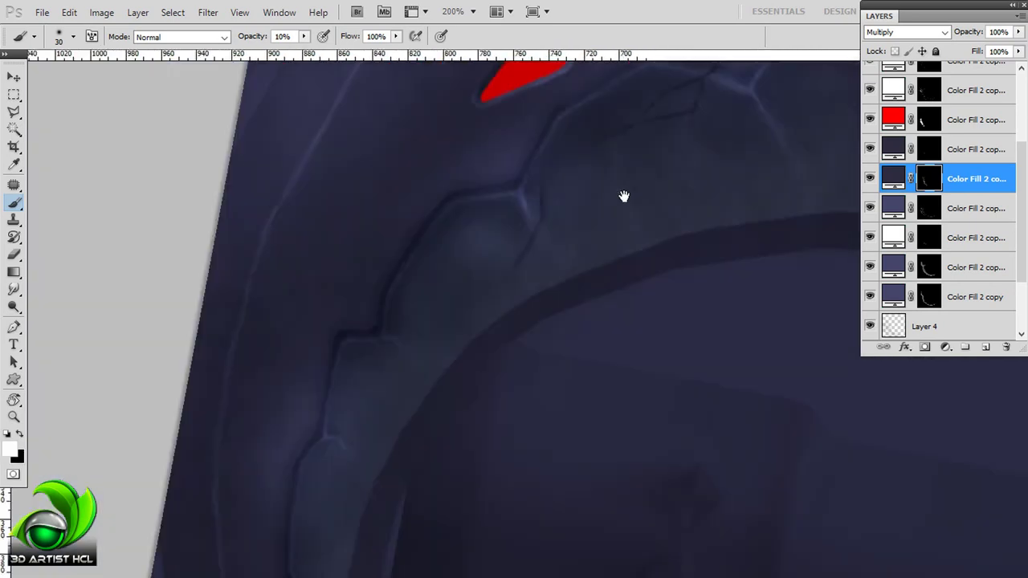
pyautogui.hscroll(-1, 417, 287)
pyautogui.scroll(-1, 417, 287)
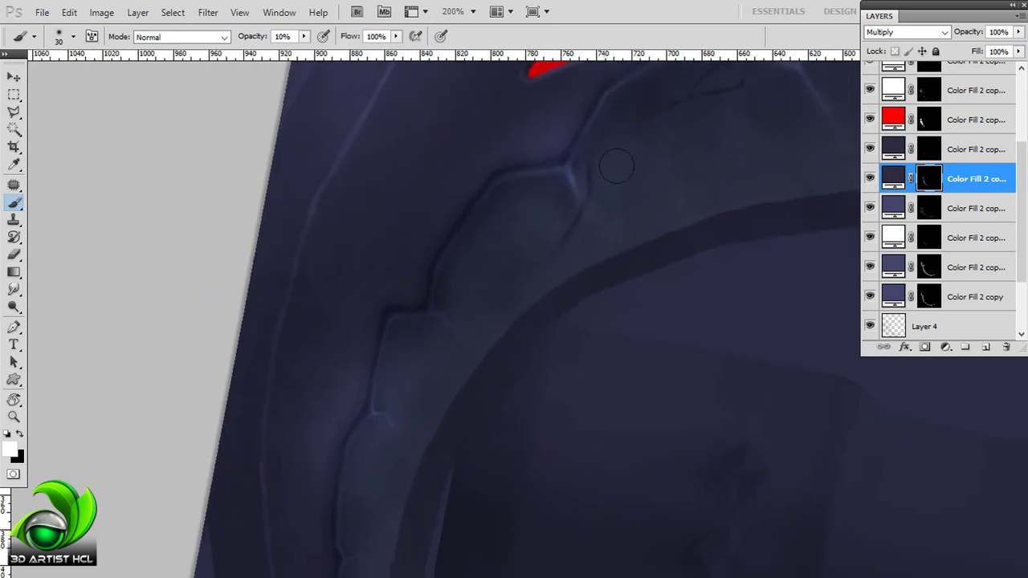
pyautogui.hscroll(-1, 526, 295)
pyautogui.scroll(-1, 525, 295)
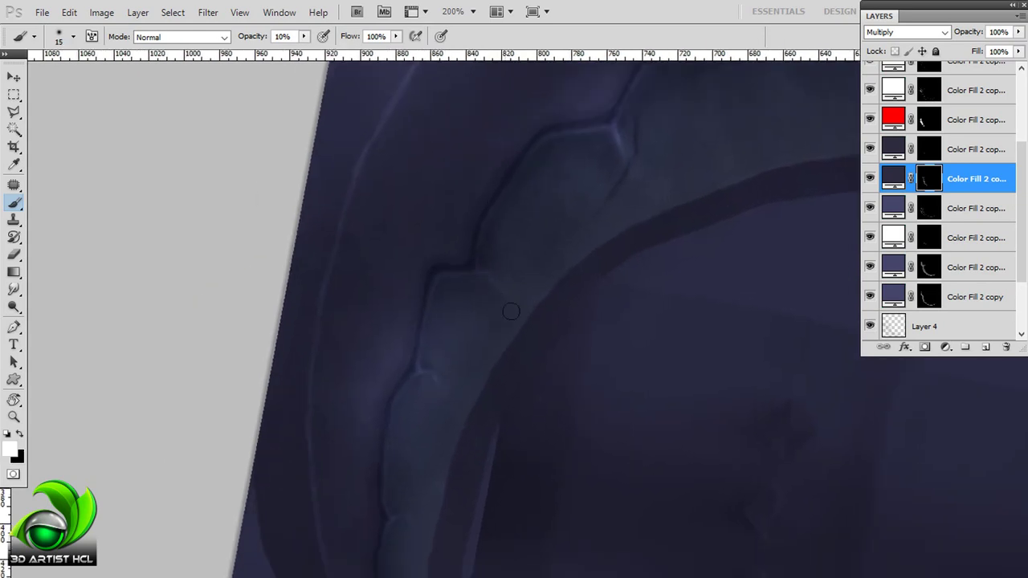
pyautogui.hscroll(-1, 444, 281)
pyautogui.scroll(-1, 454, 266)
pyautogui.scroll(-1, 502, 288)
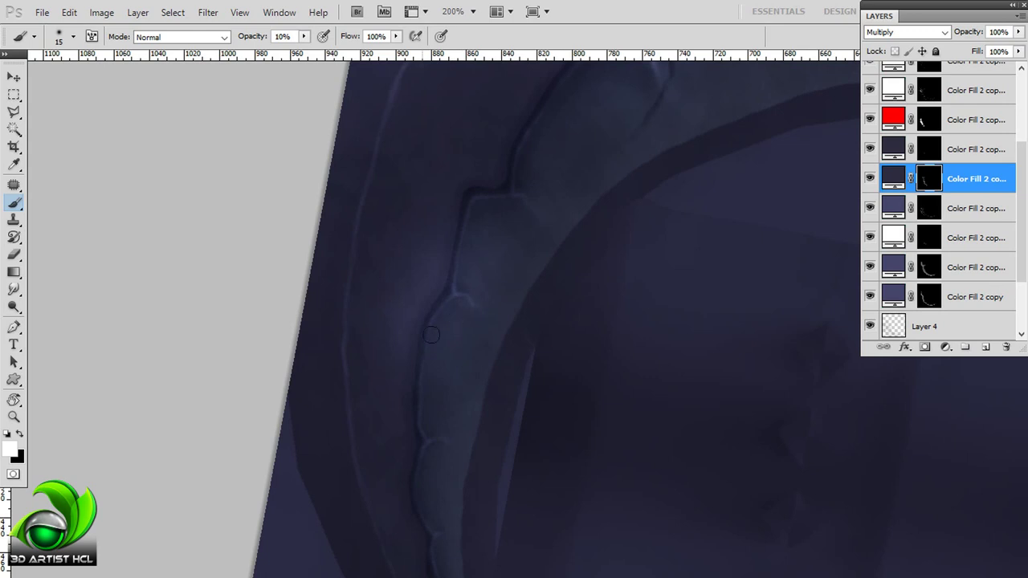
pyautogui.scroll(-1, 475, 461)
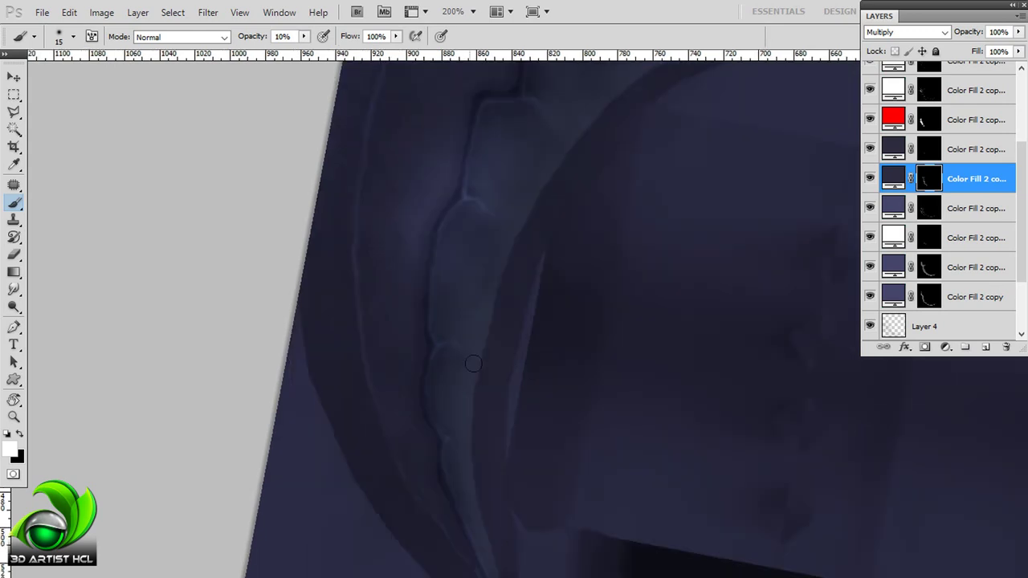
pyautogui.scroll(1, 468, 377)
pyautogui.hscroll(1, 423, 437)
pyautogui.hscroll(2, 460, 405)
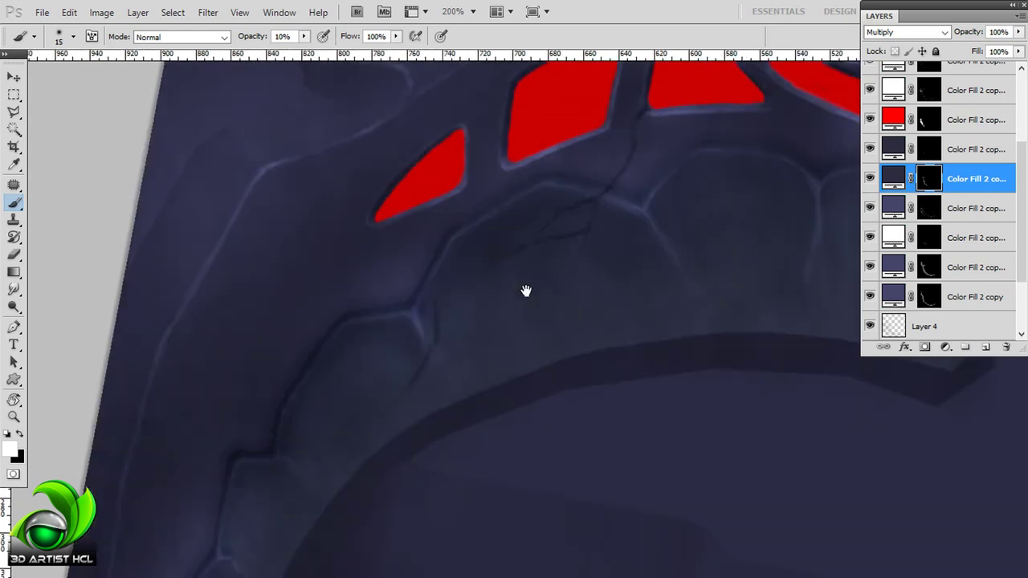
pyautogui.scroll(1, 525, 291)
pyautogui.scroll(-1, 640, 217)
# - Paint white highlights on the overlay fill's mask along the blade's curved rim and upper corner
pyautogui.click(928, 90)
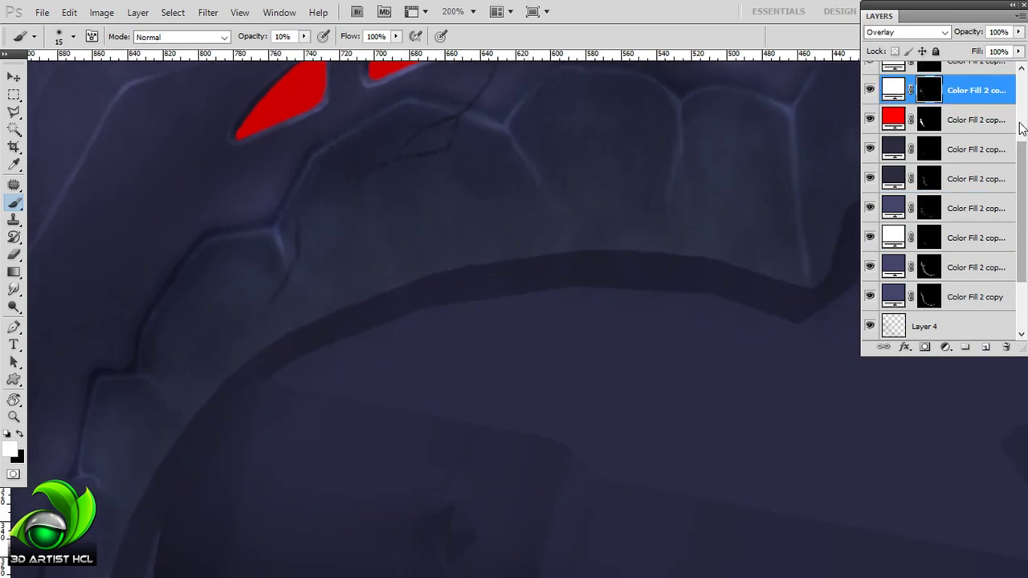
pyautogui.scroll(1, 939, 201)
pyautogui.scroll(-1, 519, 227)
pyautogui.press(']')
pyautogui.press(']')
pyautogui.hscroll(-1, 492, 234)
pyautogui.scroll(-2, 551, 203)
pyautogui.moveTo(551, 203)
pyautogui.mouseDown()
pyautogui.moveTo(661, 188)
pyautogui.moveTo(631, 131)
pyautogui.mouseUp()
pyautogui.moveTo(566, 211)
pyautogui.mouseDown()
pyautogui.moveTo(437, 224)
pyautogui.moveTo(373, 321)
pyautogui.mouseUp()
pyautogui.press(']')
pyautogui.press(']')
pyautogui.press(']')
pyautogui.moveTo(586, 137); pyautogui.dragTo(643, 184)
pyautogui.moveTo(554, 240)
pyautogui.mouseDown()
pyautogui.moveTo(393, 395)
pyautogui.moveTo(496, 294)
pyautogui.moveTo(518, 314)
pyautogui.mouseUp()
# - Show the UV wireframe overlay and refine the rim highlights with a smaller brush
pyautogui.click(869, 85)
pyautogui.scroll(3, 463, 256)
pyautogui.moveTo(463, 256)
pyautogui.mouseDown()
pyautogui.moveTo(447, 230)
pyautogui.moveTo(569, 179)
pyautogui.mouseUp()
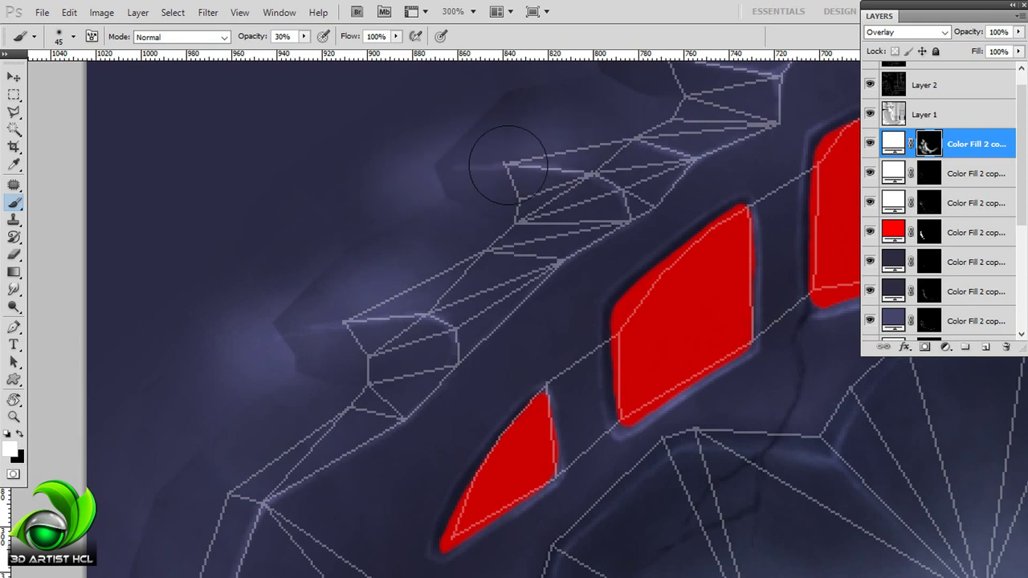
pyautogui.hscroll(2, 506, 163)
pyautogui.press('[')
pyautogui.hscroll(5, 482, 161)
pyautogui.scroll(3, 482, 161)
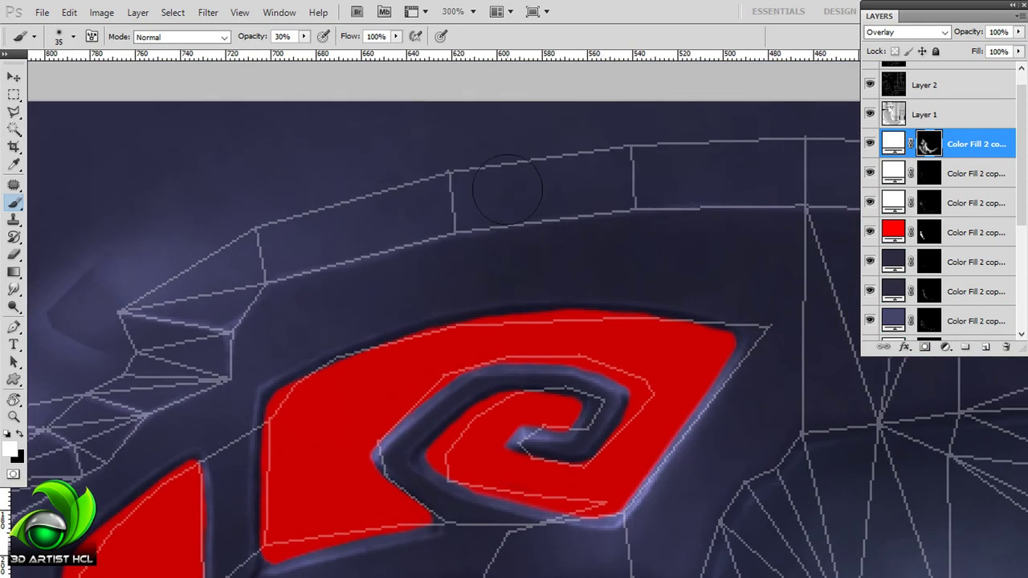
pyautogui.press('[')
pyautogui.scroll(-2, 507, 189)
pyautogui.hscroll(-5, 585, 142)
# - Extend the overlay highlights along the rim using a much larger brush
pyautogui.scroll(-1, 514, 230)
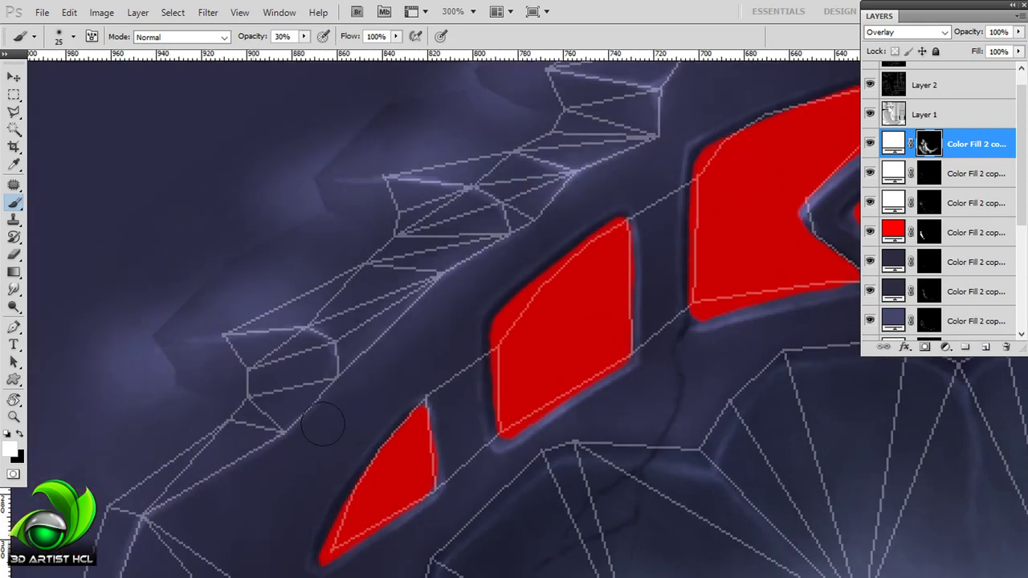
pyautogui.scroll(-3, 323, 423)
pyautogui.hscroll(-3, 323, 423)
pyautogui.hscroll(1, 500, 184)
pyautogui.press(']')
pyautogui.press(']')
pyautogui.hscroll(-3, 345, 334)
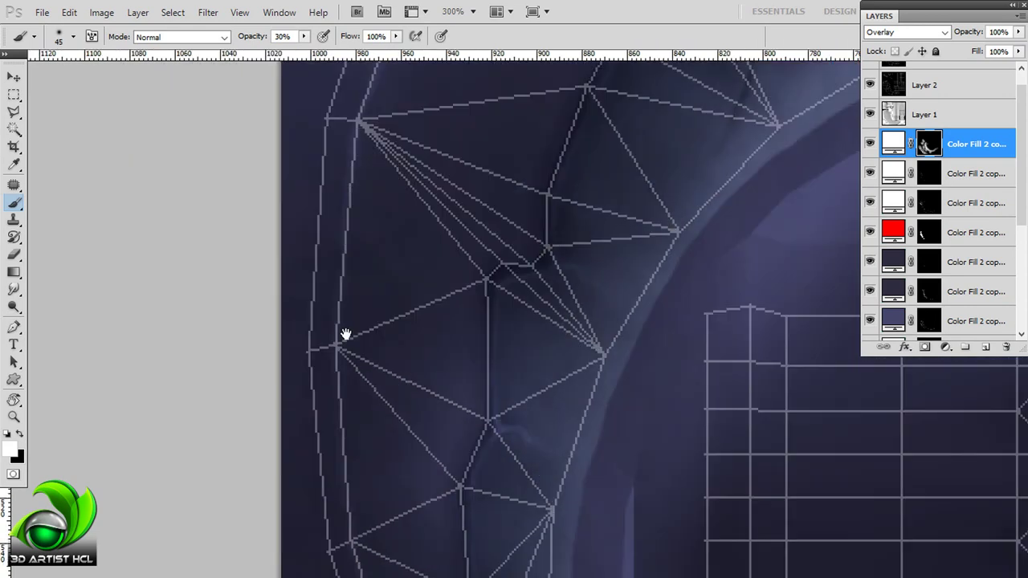
pyautogui.scroll(-1, 345, 334)
pyautogui.scroll(-2, 461, 255)
pyautogui.press(']')
pyautogui.press(']')
pyautogui.press(']')
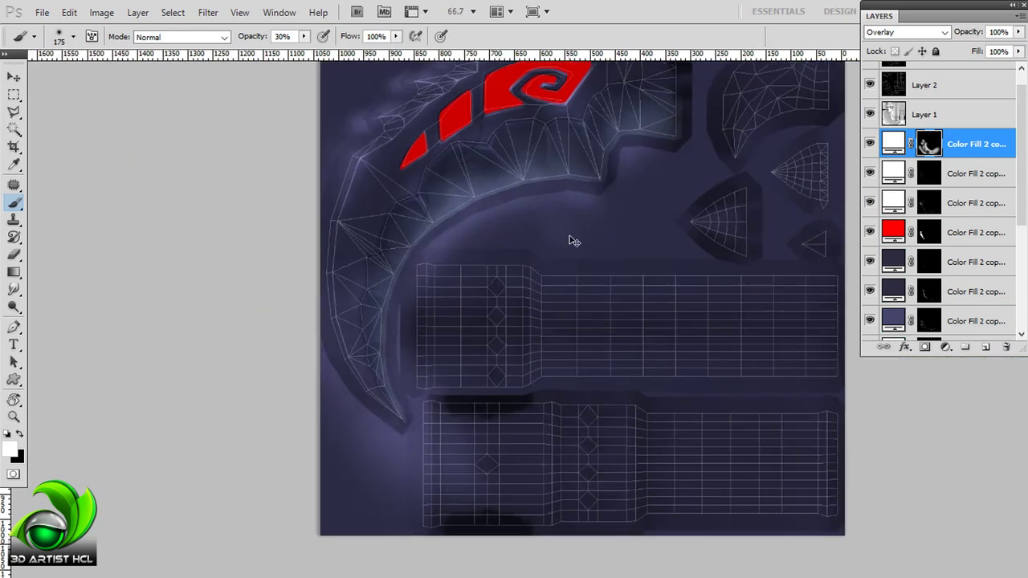
pyautogui.scroll(1, 573, 241)
pyautogui.hscroll(1, 477, 344)
# - Duplicate the red fill layer, paint a faint red glow along the lower inner edge, and hide the UV wireframe
pyautogui.click(926, 232)
pyautogui.hotkey('ctrl', 'j')
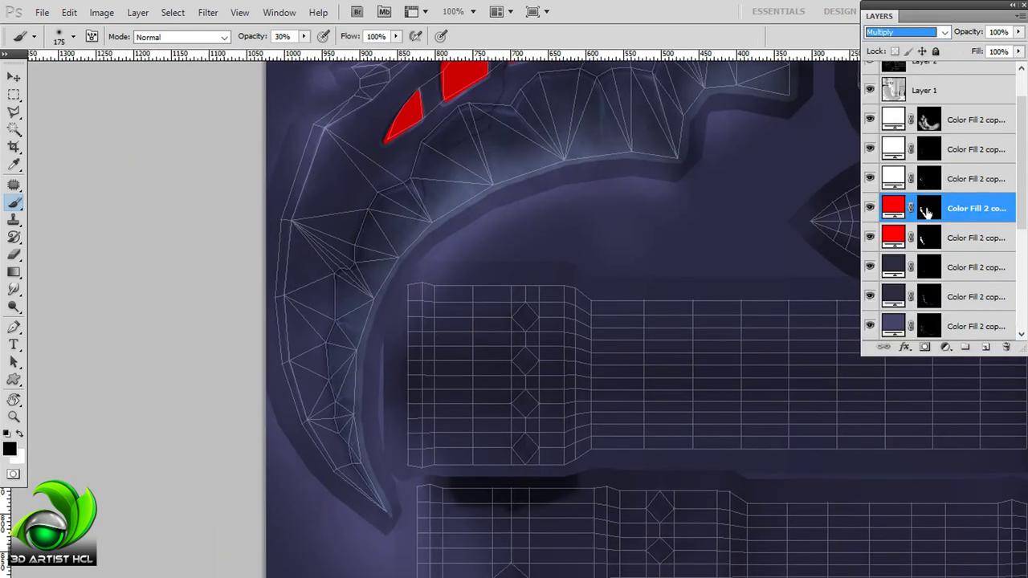
pyautogui.click(926, 211)
pyautogui.hscroll(-1, 314, 297)
pyautogui.scroll(-1, 313, 297)
pyautogui.press('[')
pyautogui.press('[')
pyautogui.press('[')
pyautogui.press('x')
pyautogui.scroll(-1, 321, 265)
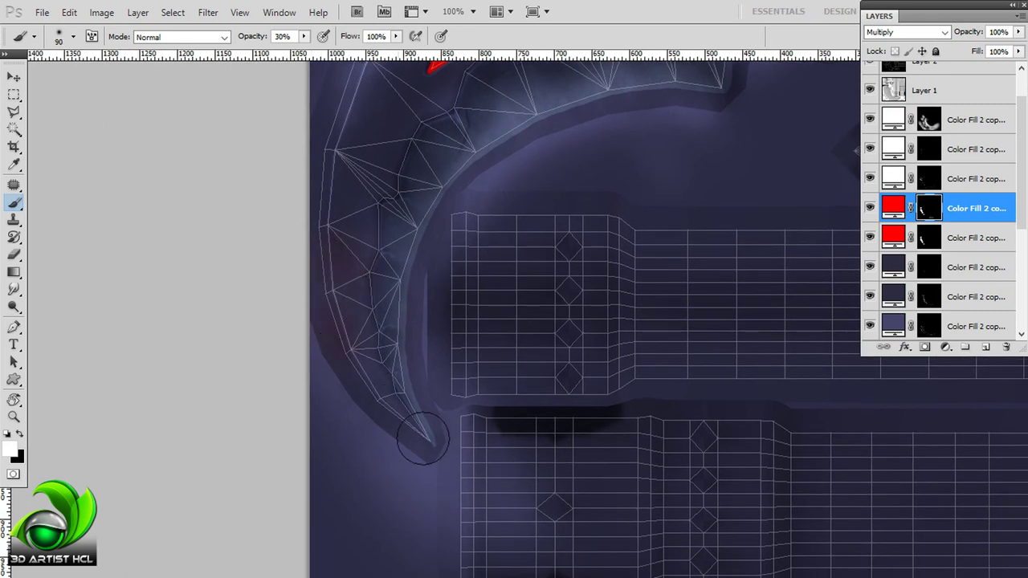
pyautogui.hscroll(-1, 325, 202)
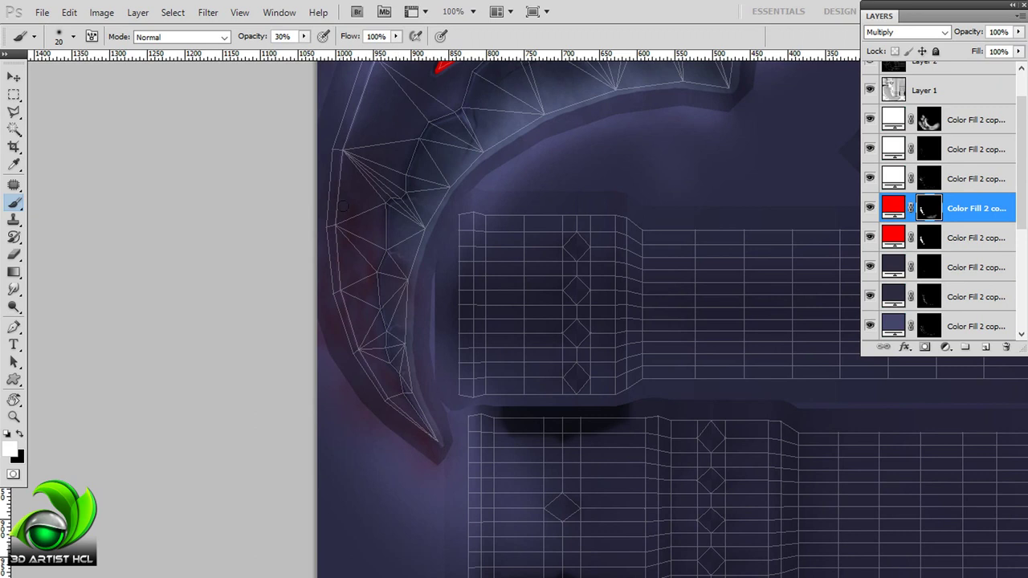
pyautogui.scroll(2, 940, 201)
pyautogui.click(869, 76)
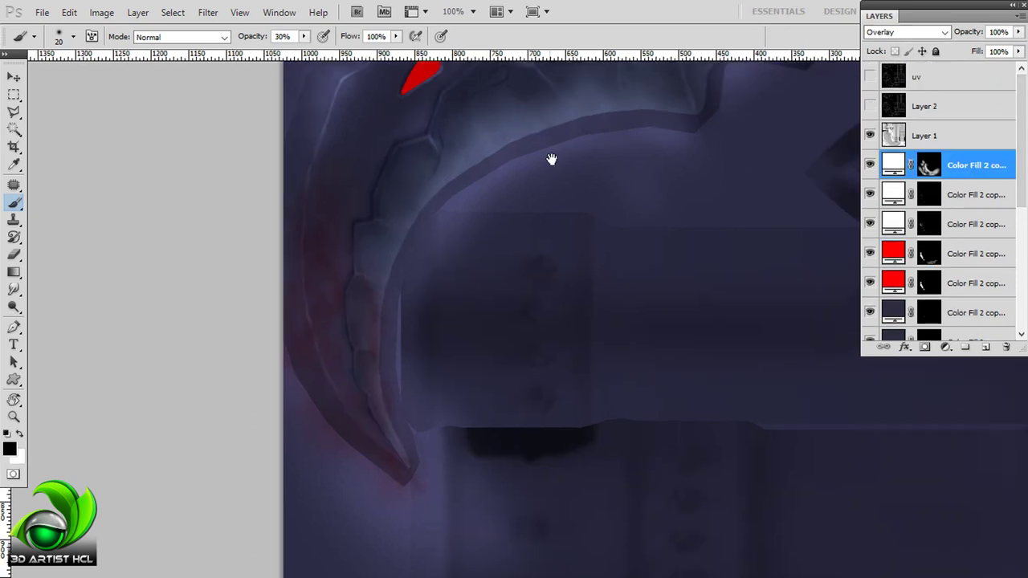
pyautogui.scroll(3, 562, 192)
# - Select the white overlay fill layer, move the dark fill above the red layers, and shrink the brush
pyautogui.click(871, 224)
pyautogui.moveTo(339, 244); pyautogui.dragTo(423, 240)
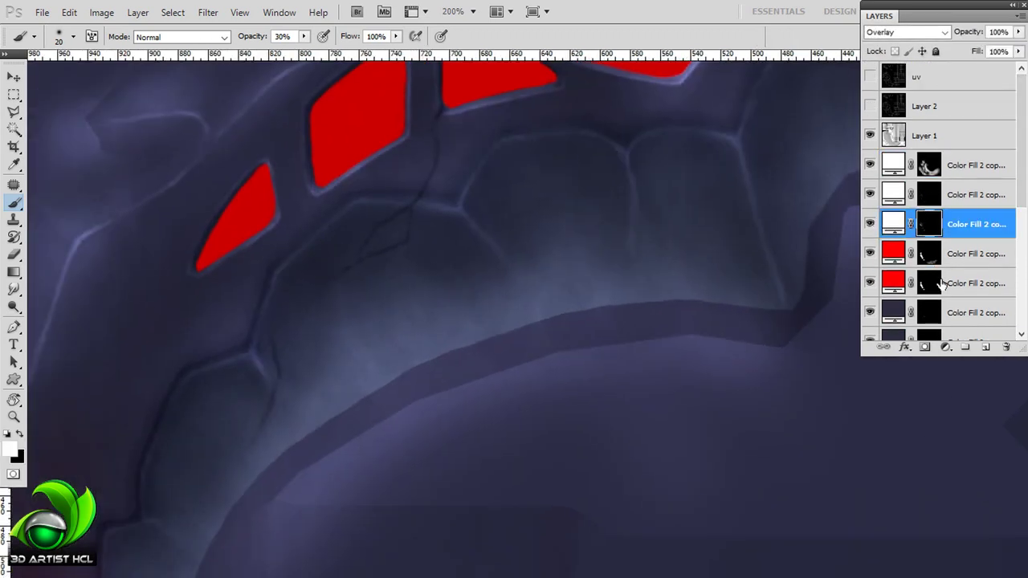
pyautogui.moveTo(941, 283); pyautogui.dragTo(877, 222)
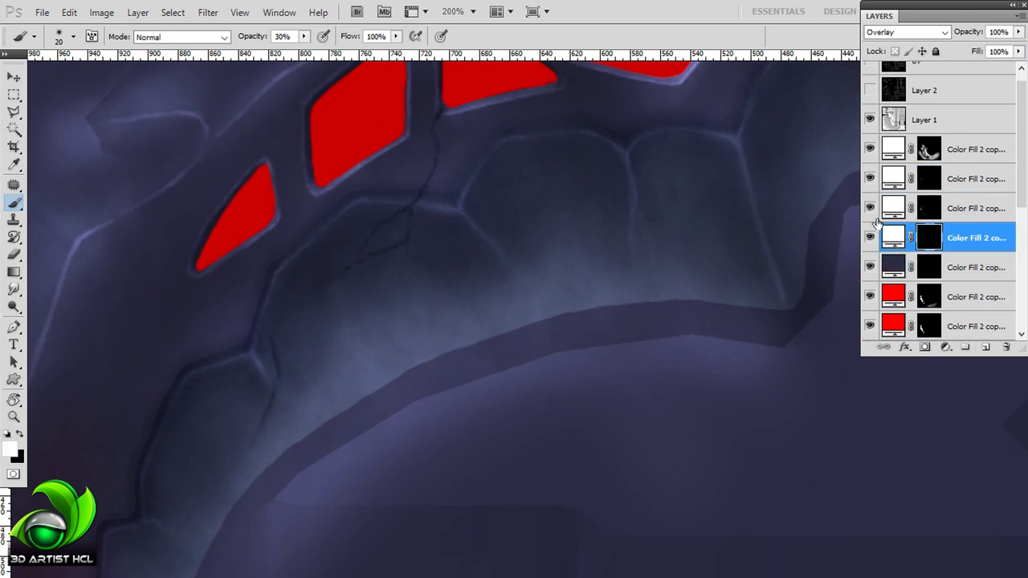
pyautogui.hscroll(-2, 442, 219)
pyautogui.press('[')
# - Paint fine hairline cracks into the stone cells beside the red glyphs
pyautogui.scroll(2, 447, 213)
pyautogui.scroll(1, 431, 133)
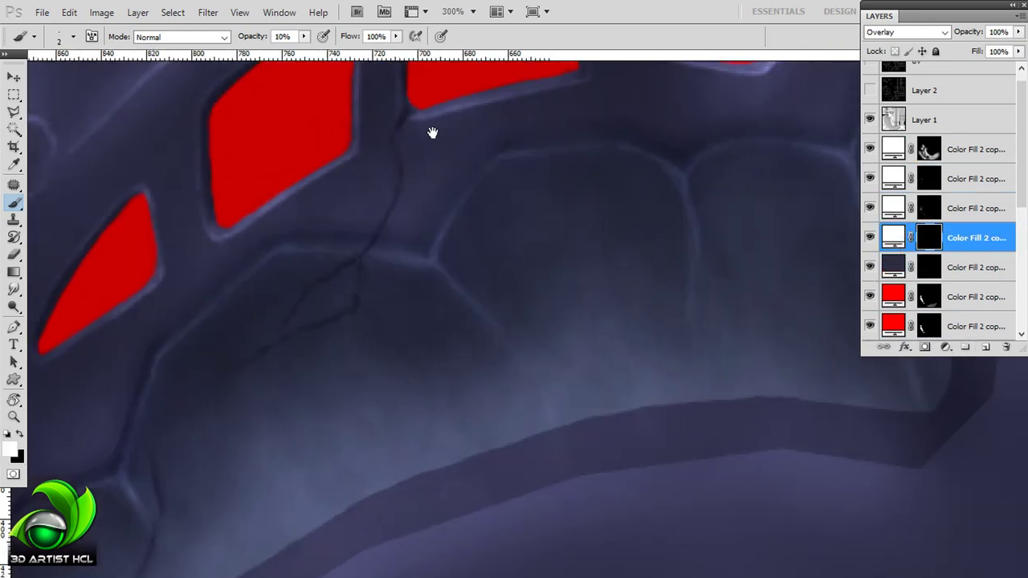
pyautogui.scroll(1, 399, 158)
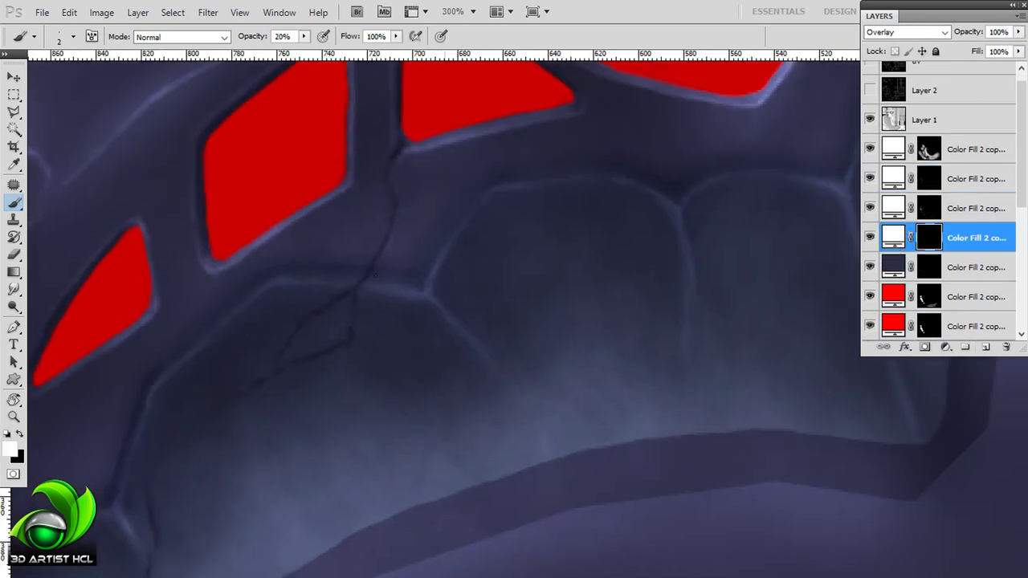
pyautogui.scroll(1, 375, 276)
pyautogui.scroll(-2, 400, 238)
pyautogui.hscroll(-2, 401, 244)
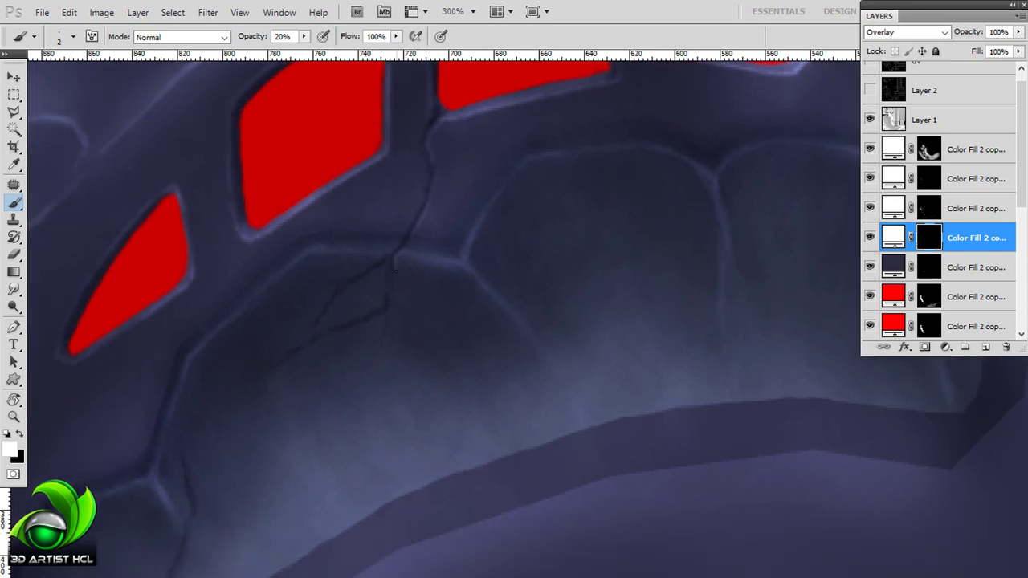
pyautogui.scroll(-1, 394, 271)
pyautogui.hscroll(-1, 394, 272)
pyautogui.scroll(1, 426, 265)
pyautogui.hscroll(1, 425, 265)
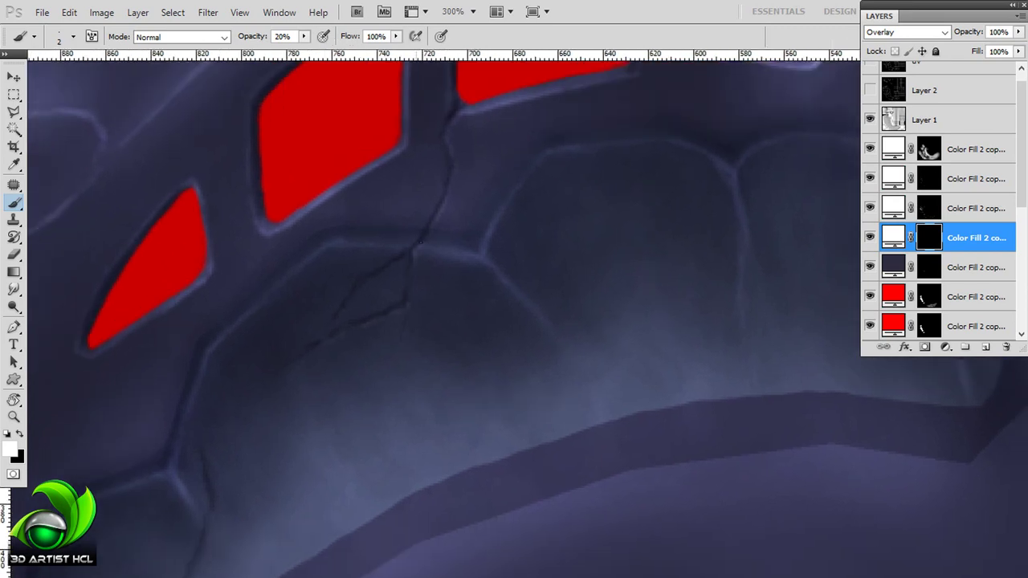
pyautogui.scroll(3, 423, 201)
pyautogui.hscroll(1, 423, 201)
pyautogui.scroll(-2, 439, 175)
pyautogui.hscroll(-2, 439, 175)
pyautogui.scroll(-1, 470, 209)
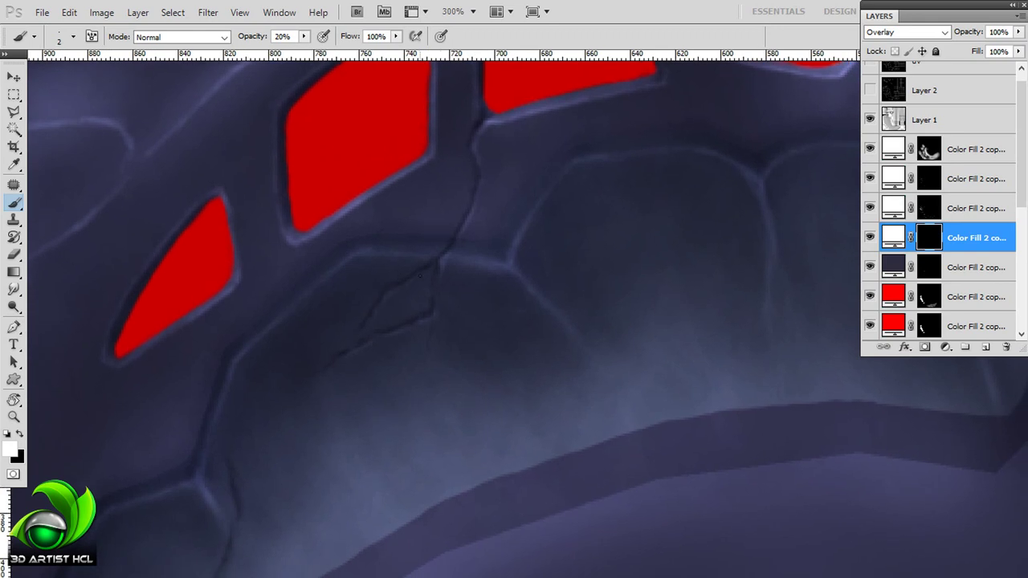
pyautogui.scroll(-6, 419, 275)
pyautogui.hscroll(-5, 419, 275)
# - Rotate the canvas so the red cells sit upper-left and check the brush tip settings
pyautogui.press('r')
pyautogui.moveTo(374, 368); pyautogui.dragTo(353, 252)
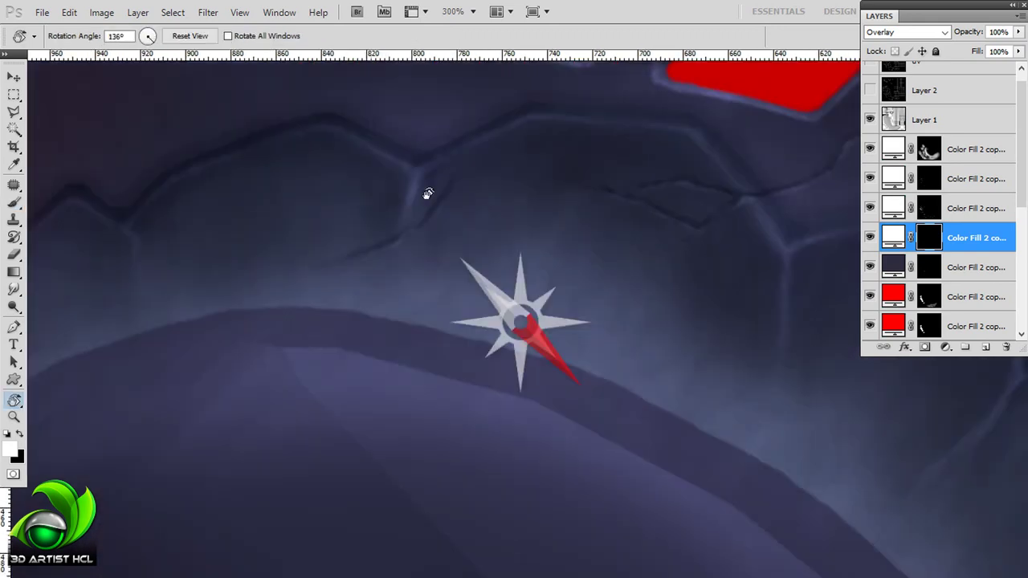
pyautogui.press('F5')
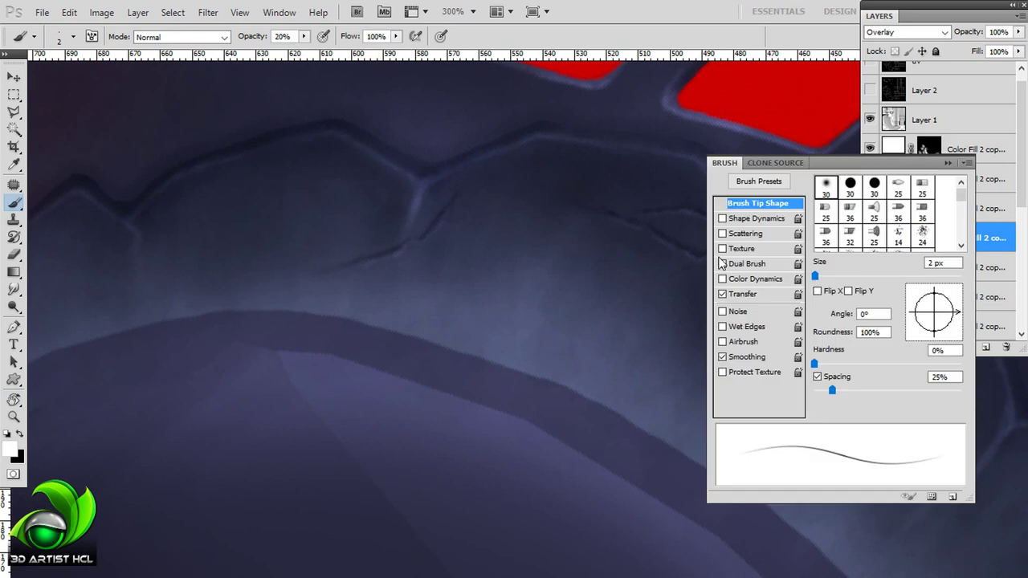
pyautogui.press('F5')
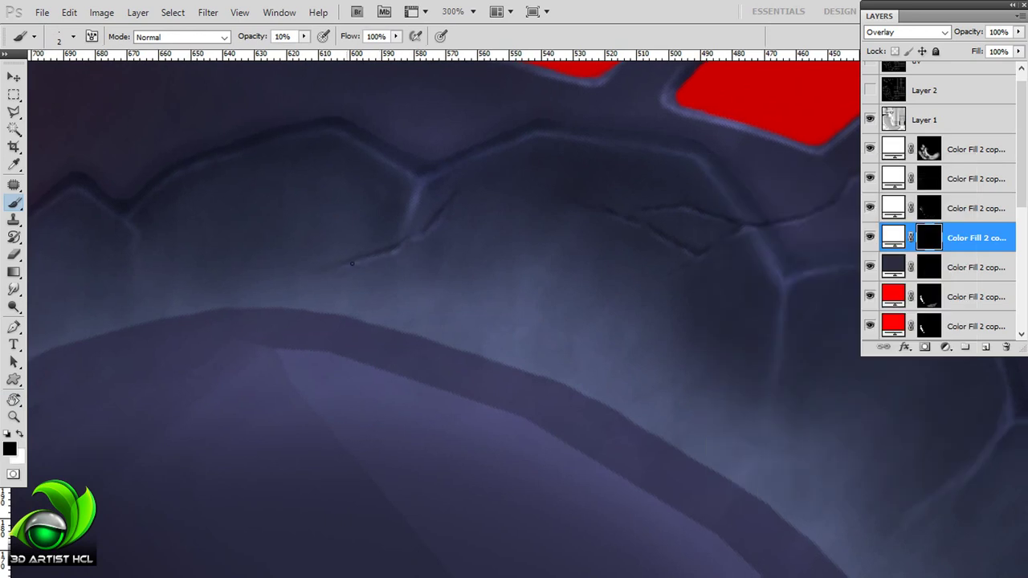
pyautogui.hscroll(3, 400, 251)
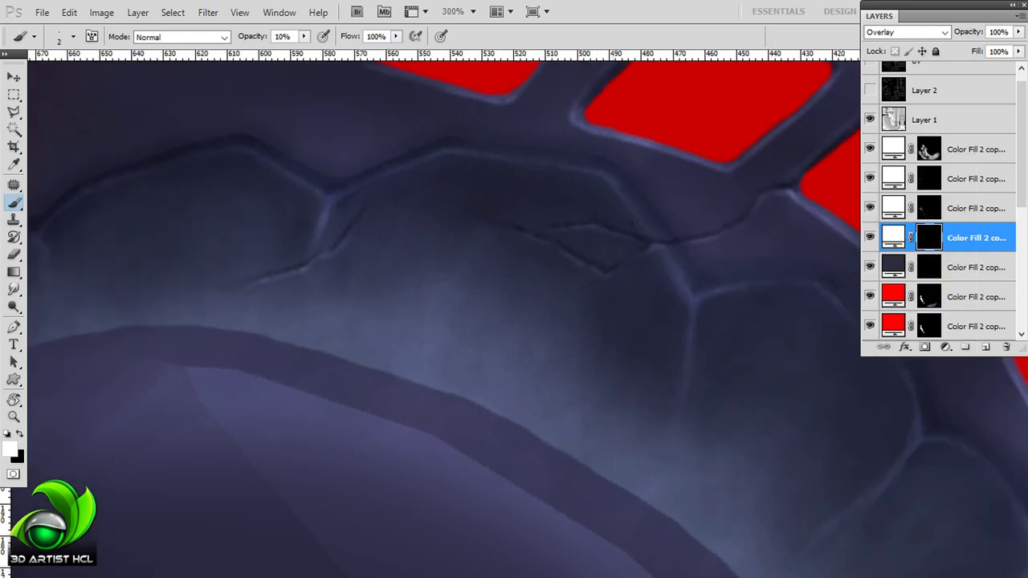
pyautogui.hscroll(3, 630, 224)
pyautogui.moveTo(690, 193)
pyautogui.mouseDown()
pyautogui.moveTo(614, 183)
pyautogui.moveTo(651, 115)
pyautogui.moveTo(562, 220)
pyautogui.moveTo(629, 136)
pyautogui.mouseUp()
# - Zoom out to the whole texture, zoom back in on the red glyphs, and switch to the Multiply shading layer
pyautogui.hotkey('ctrl', '-')
pyautogui.hotkey('ctrl', '-')
pyautogui.hotkey('ctrl', '-')
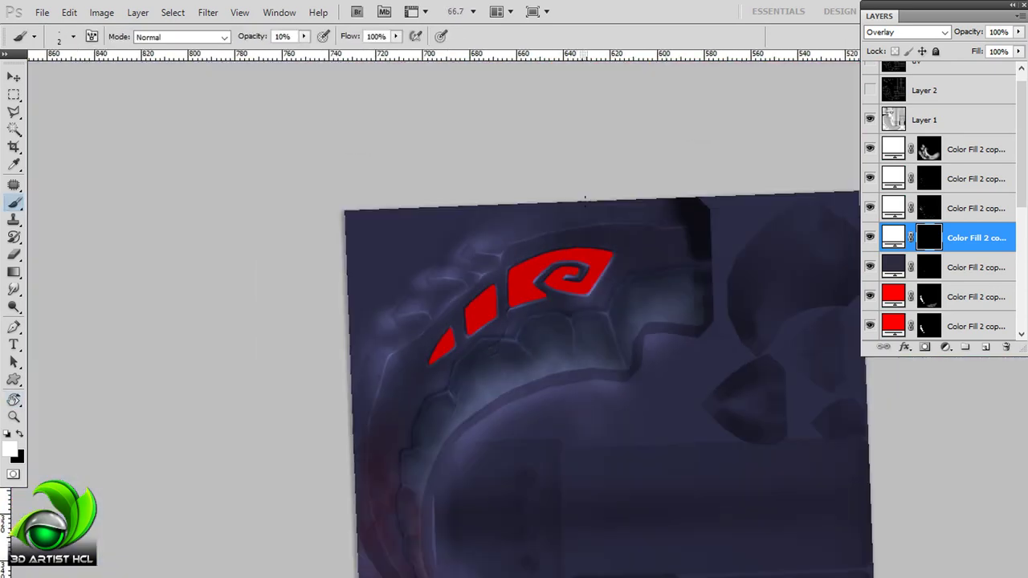
pyautogui.hotkey('ctrl', '+')
pyautogui.hotkey('ctrl', '+')
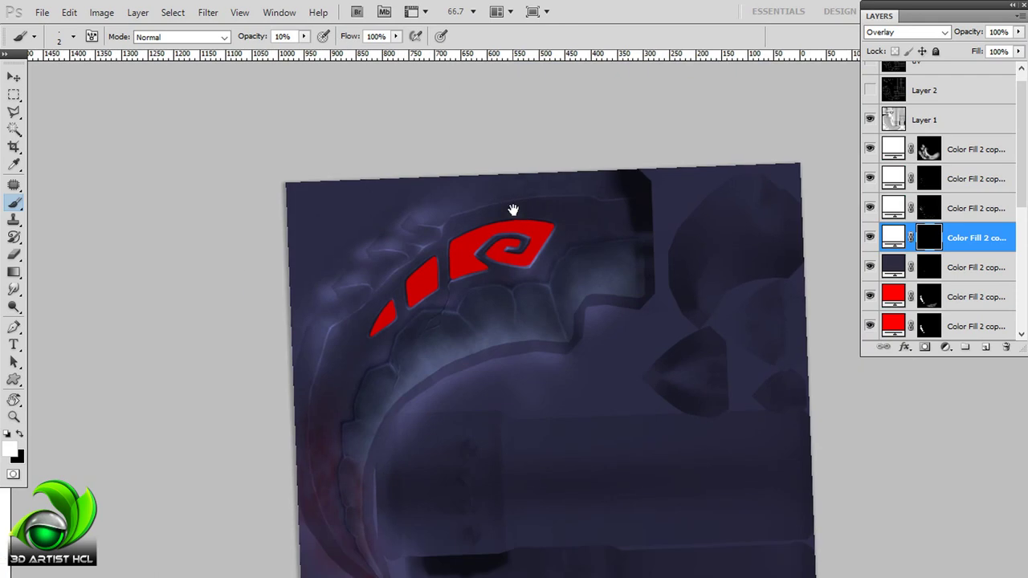
pyautogui.hotkey('ctrl', '+')
pyautogui.hotkey('alt', '[')
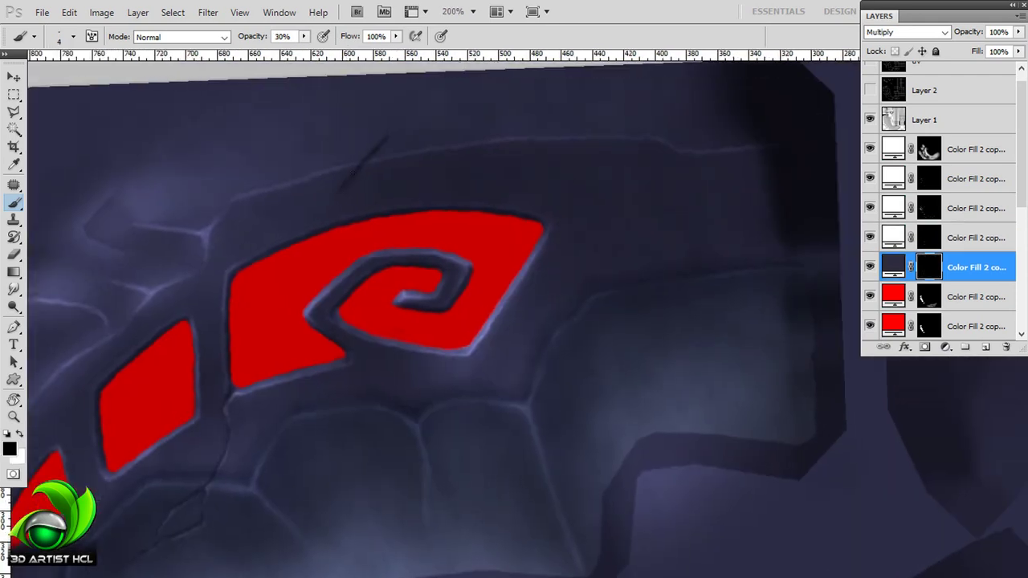
# - Zoom in on the red spiral and set a 2 px, 10% opacity brush on the Overlay layer
pyautogui.press('2')
pyautogui.hotkey('ctrl', '+')
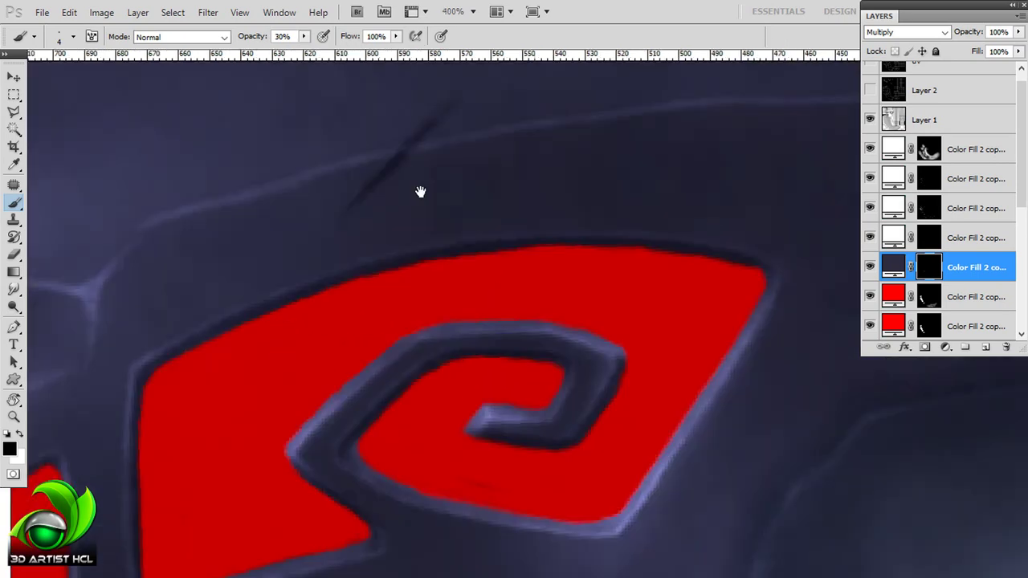
pyautogui.hotkey('ctrl', '+')
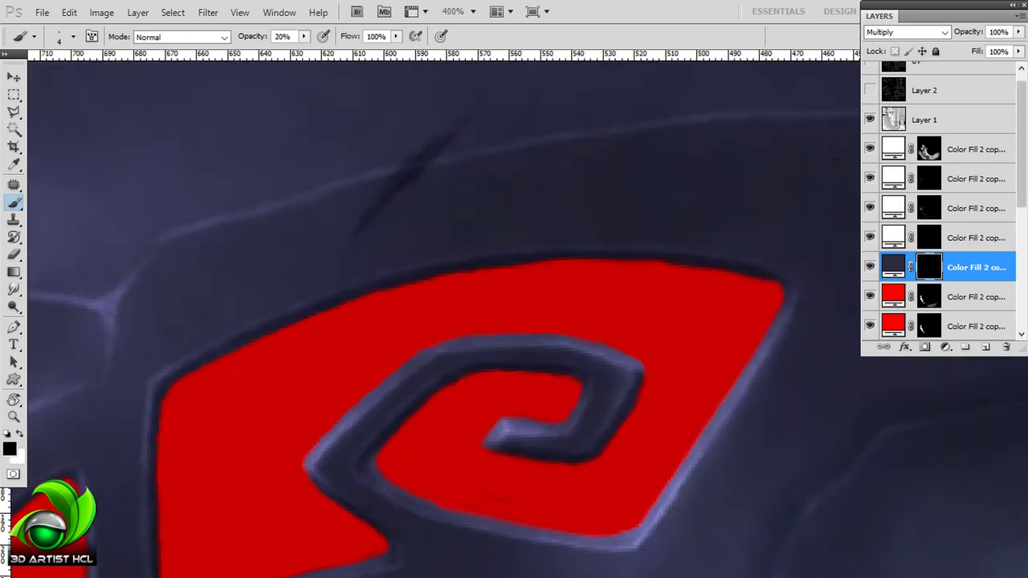
pyautogui.hotkey('alt', ']')
pyautogui.press('[')
pyautogui.press('1')
pyautogui.moveTo(423, 187)
pyautogui.mouseDown()
pyautogui.moveTo(393, 199)
pyautogui.moveTo(368, 190)
pyautogui.mouseUp()
# - Pan and rotate the view about 180° to the red emblem on the Multiply layer
pyautogui.press('r')
pyautogui.moveTo(440, 138)
pyautogui.mouseDown()
pyautogui.moveTo(452, 185)
pyautogui.moveTo(358, 241)
pyautogui.mouseUp()
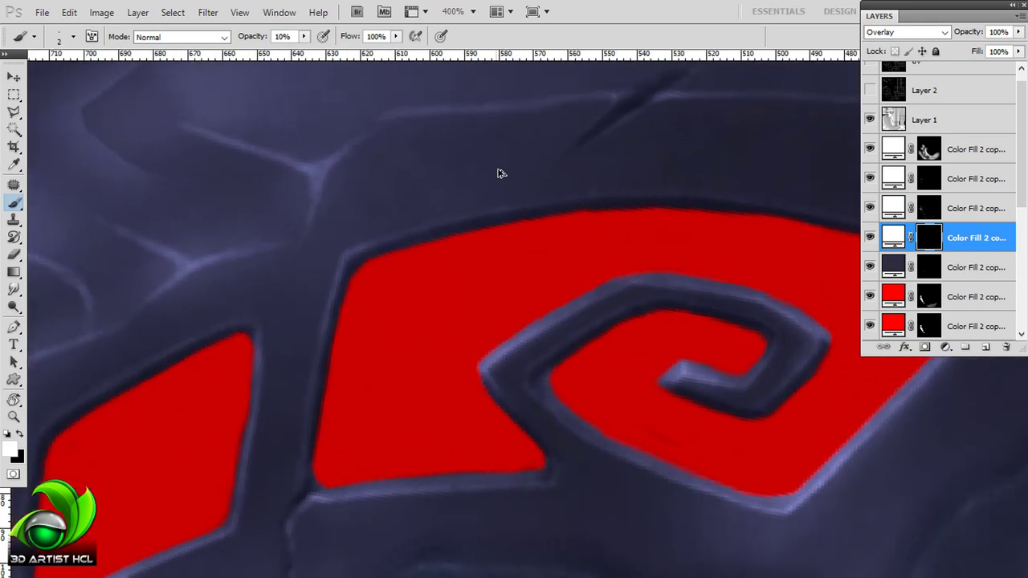
pyautogui.hotkey('ctrl', '-')
pyautogui.hotkey('ctrl', '-')
pyautogui.hotkey('ctrl', '-')
pyautogui.hotkey('ctrl', '+')
pyautogui.hotkey('ctrl', '+')
pyautogui.hotkey('ctrl', '+')
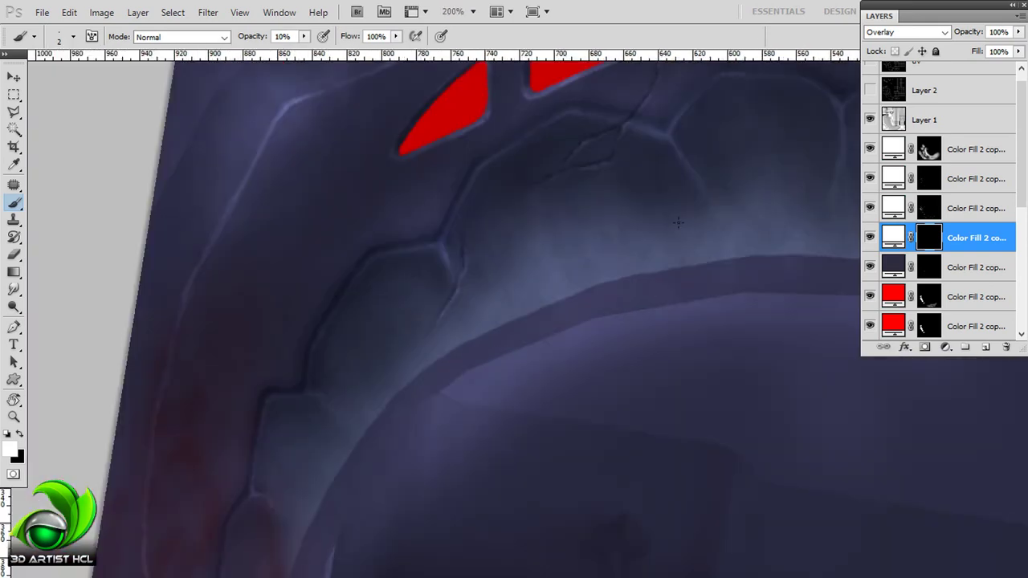
pyautogui.hotkey('alt', '[')
pyautogui.press('r')
pyautogui.moveTo(414, 218)
pyautogui.mouseDown()
pyautogui.moveTo(608, 168)
pyautogui.moveTo(516, 374)
pyautogui.moveTo(475, 296)
pyautogui.mouseUp()
pyautogui.scroll(-2, 433, 330)
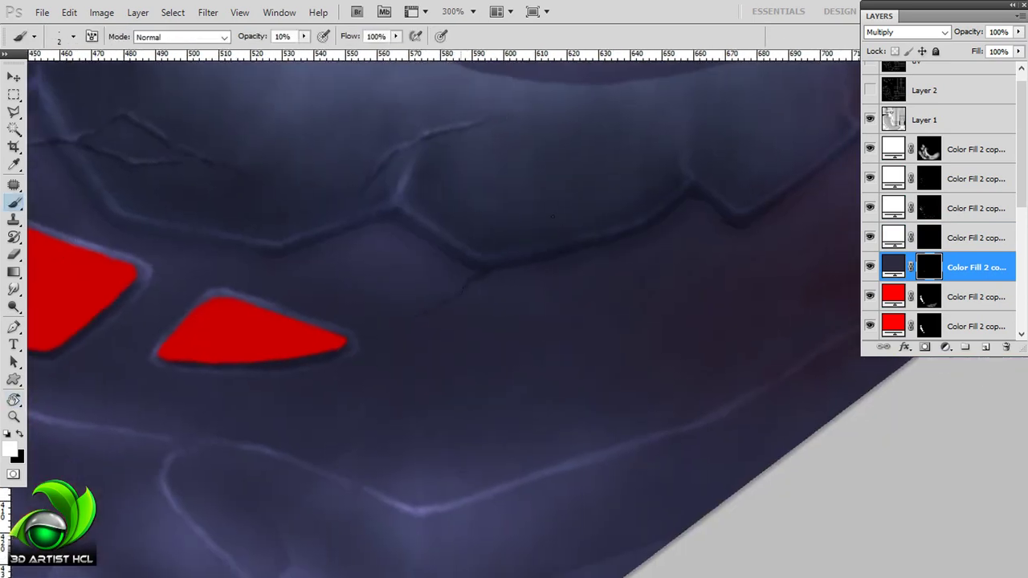
# - Reset the rotation, view the blade at 100% and rotate the canvas to 107°
pyautogui.hotkey('alt', ']')
pyautogui.press('r')
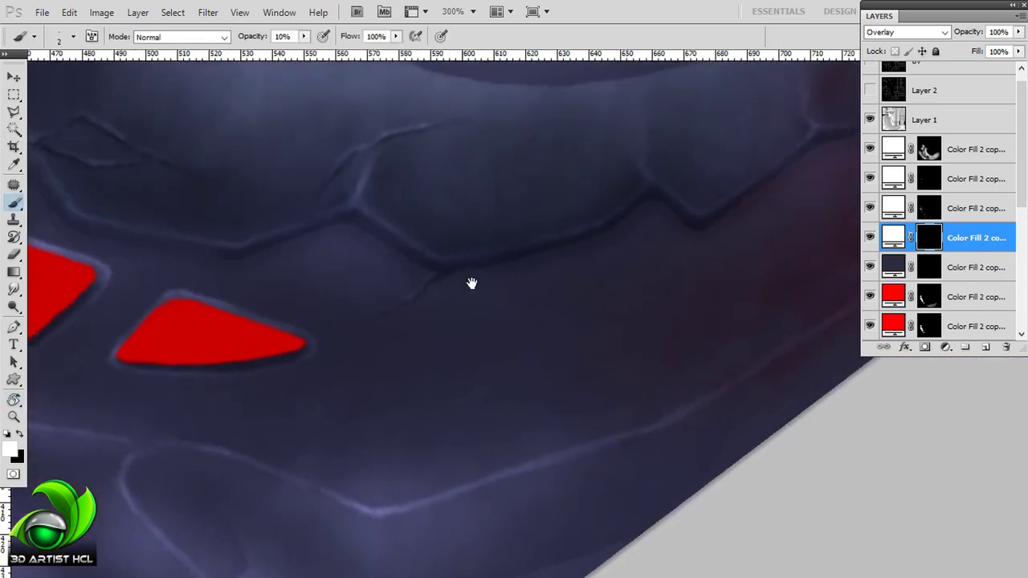
pyautogui.press('Escape')
pyautogui.hotkey('ctrl', '1')
pyautogui.moveTo(471, 199); pyautogui.dragTo(542, 255)
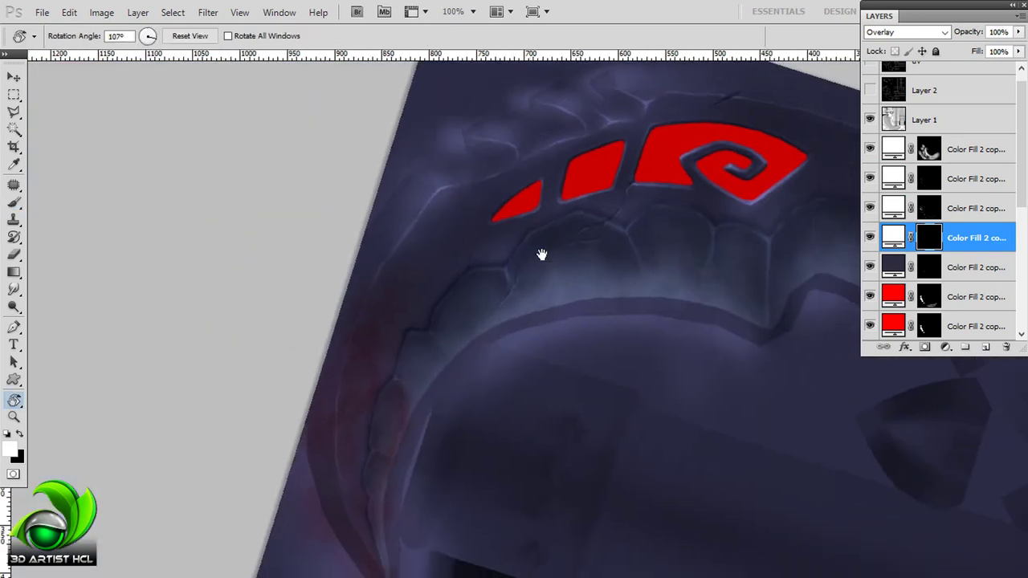
pyautogui.scroll(2, 507, 237)
pyautogui.scroll(1, 502, 286)
pyautogui.press('b')
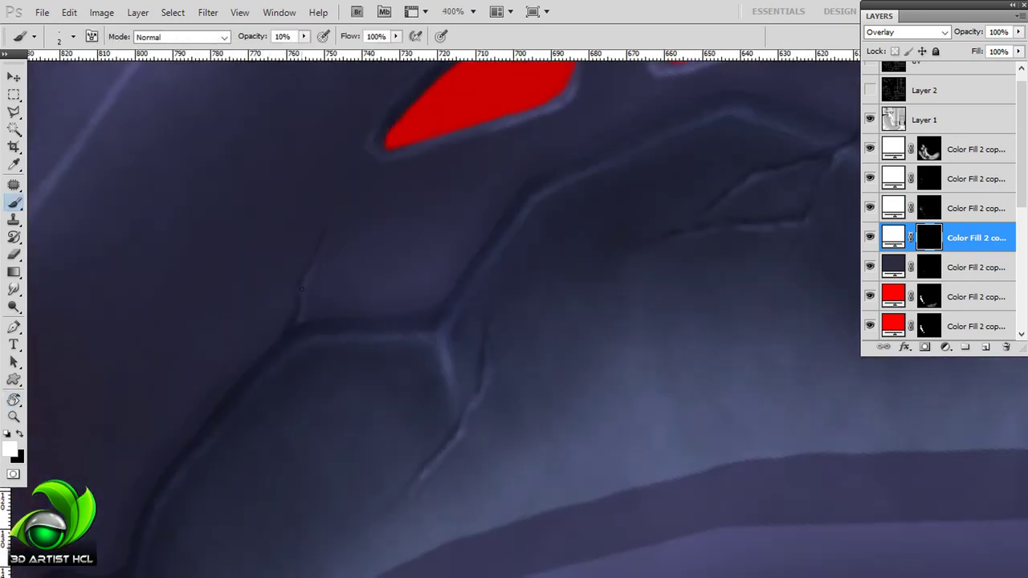
# - Paint a dark crack across a stone cell on the Multiply layer, then rotate to 115°
pyautogui.hotkey('alt', '[')
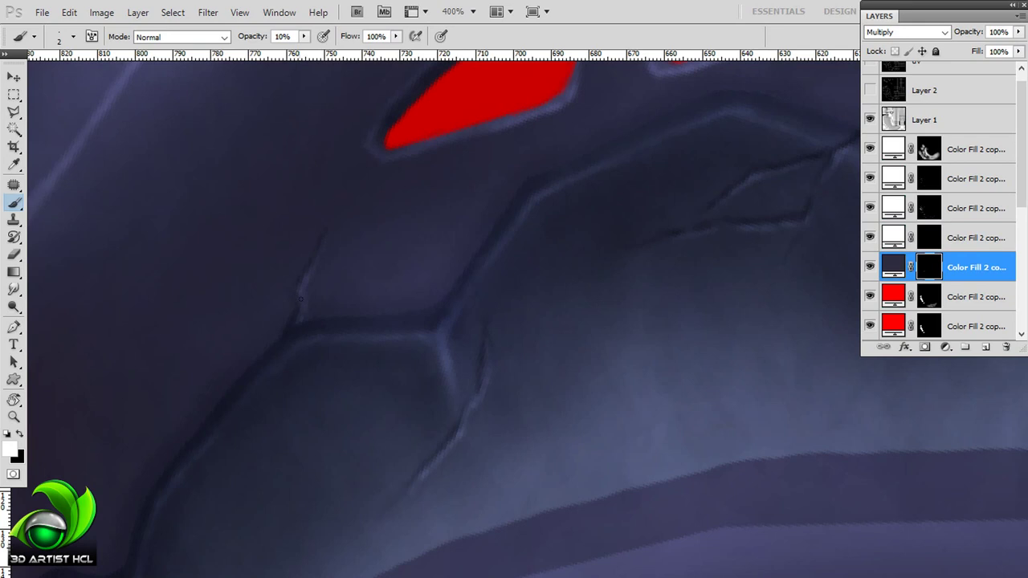
pyautogui.moveTo(300, 297); pyautogui.dragTo(509, 207)
pyautogui.moveTo(975, 267); pyautogui.dragTo(985, 347)
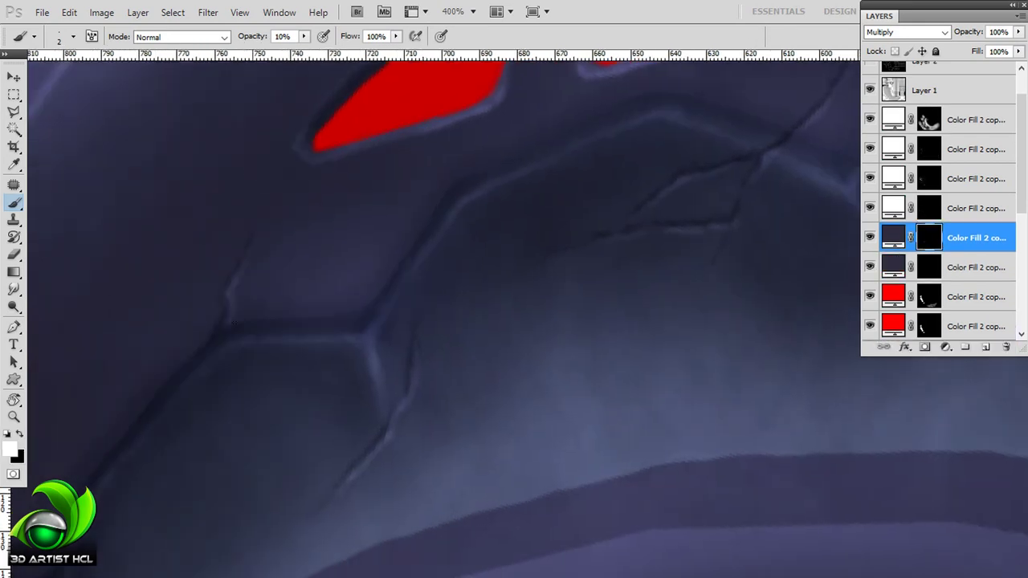
pyautogui.moveTo(377, 295)
pyautogui.mouseDown()
pyautogui.moveTo(422, 220)
pyautogui.moveTo(357, 246)
pyautogui.mouseUp()
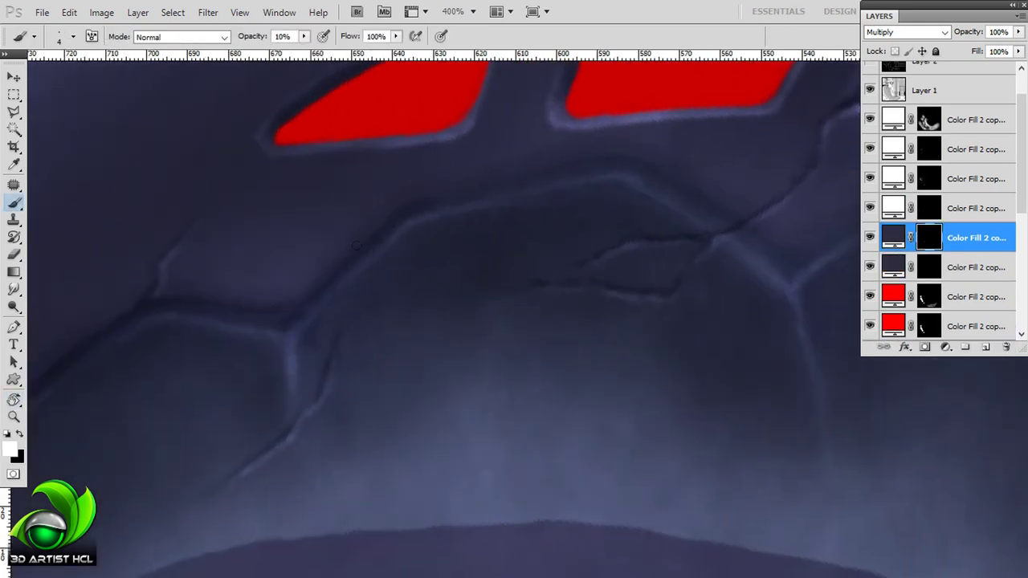
pyautogui.press('r')
pyautogui.moveTo(621, 151)
pyautogui.mouseDown()
pyautogui.moveTo(475, 156)
pyautogui.moveTo(599, 137)
pyautogui.moveTo(641, 167)
pyautogui.moveTo(502, 184)
pyautogui.mouseUp()
pyautogui.press('b')
# - Fine-tune the canvas rotation and scroll along the blade
pyautogui.press('r')
pyautogui.press('b')
pyautogui.moveTo(706, 160)
pyautogui.mouseDown()
pyautogui.moveTo(603, 197)
pyautogui.moveTo(562, 161)
pyautogui.mouseUp()
pyautogui.press('r')
pyautogui.press('b')
pyautogui.scroll(-2, 575, 189)
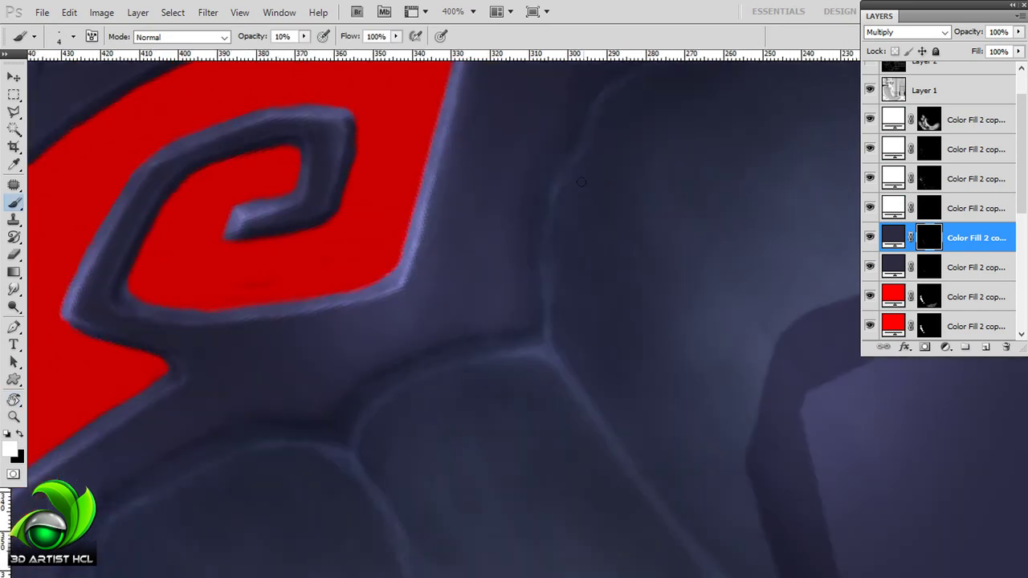
pyautogui.scroll(-2, 575, 189)
pyautogui.scroll(-1, 574, 189)
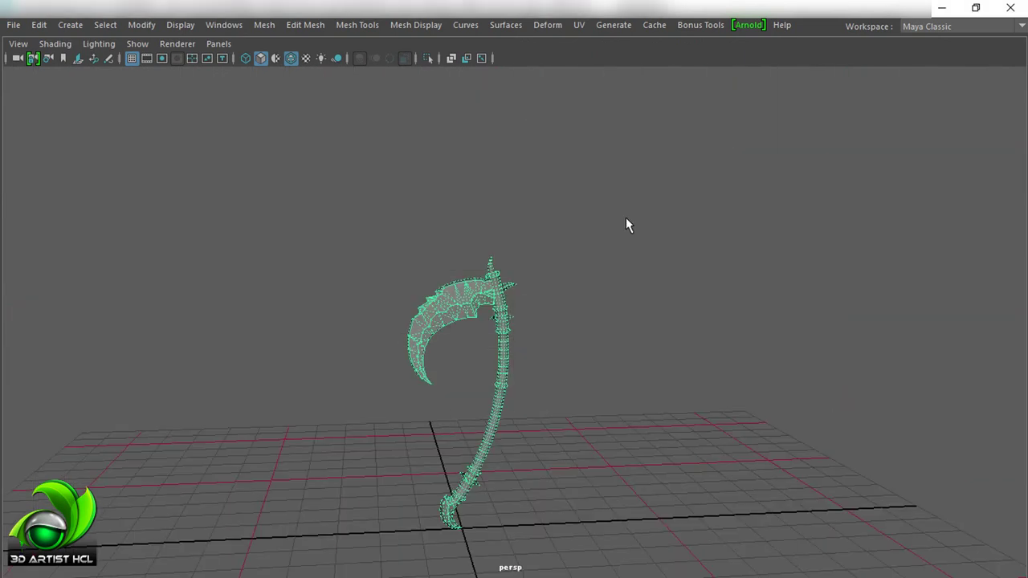
# - Assign the lambert5 material to the scythe in Hypershade and show textures in the viewport
pyautogui.click(224, 24)
pyautogui.click(425, 157)
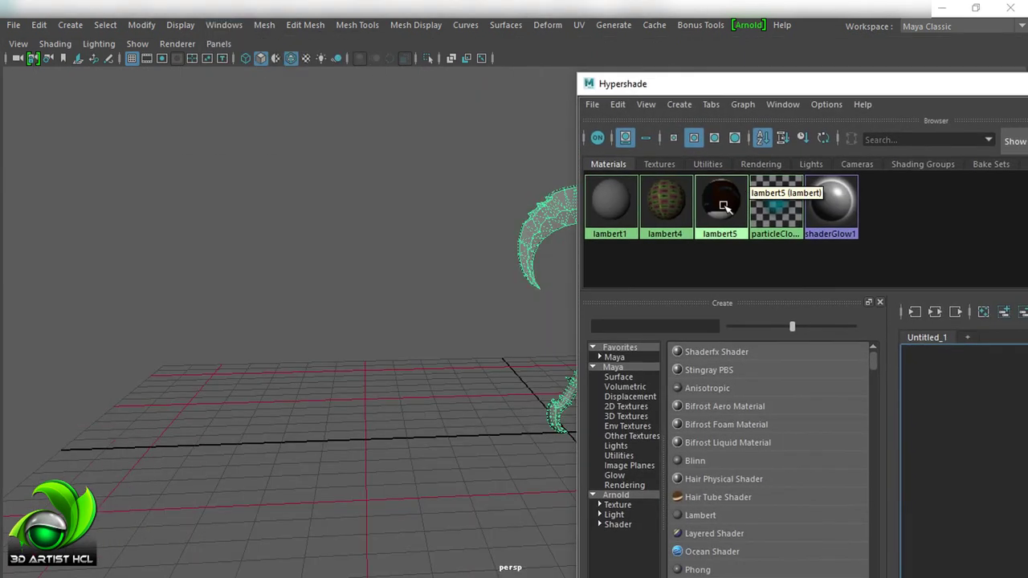
pyautogui.doubleClick(721, 203)
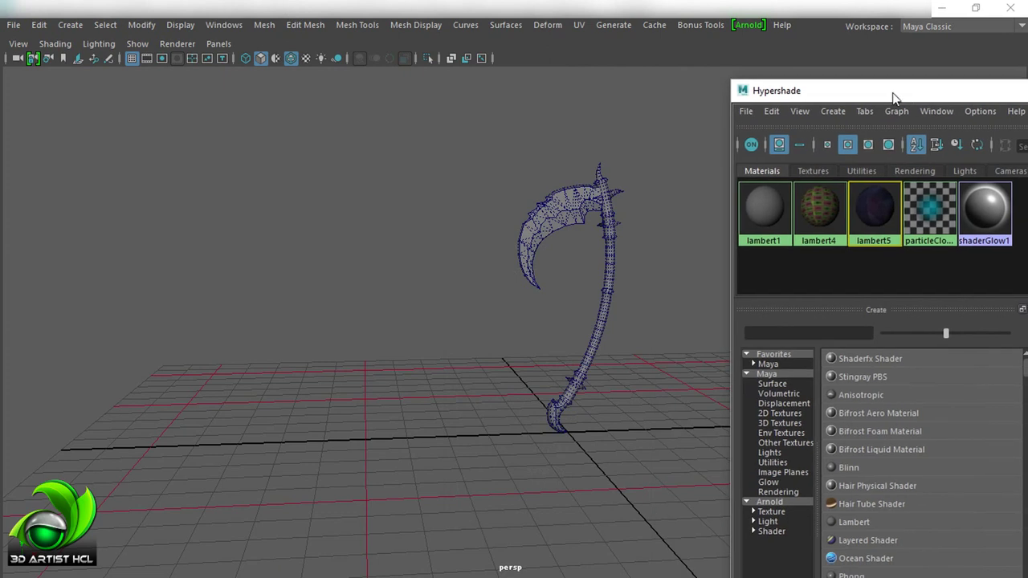
pyautogui.rightClick(874, 211)
pyautogui.click(830, 159)
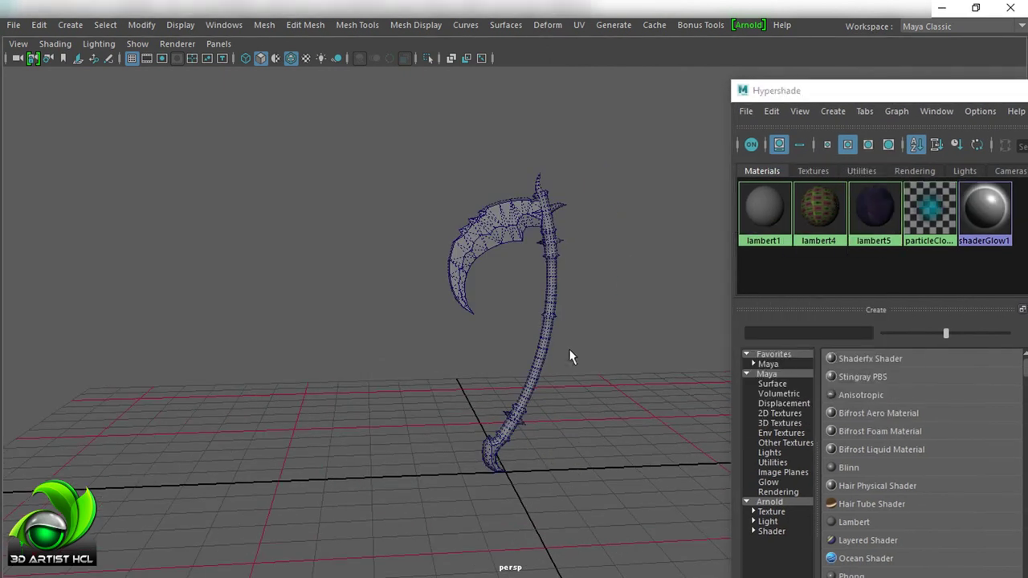
pyautogui.press('6')
# - Orbit and zoom around the textured scythe to inspect the blade and handle
pyautogui.moveTo(568, 348); pyautogui.dragTo(555, 285)
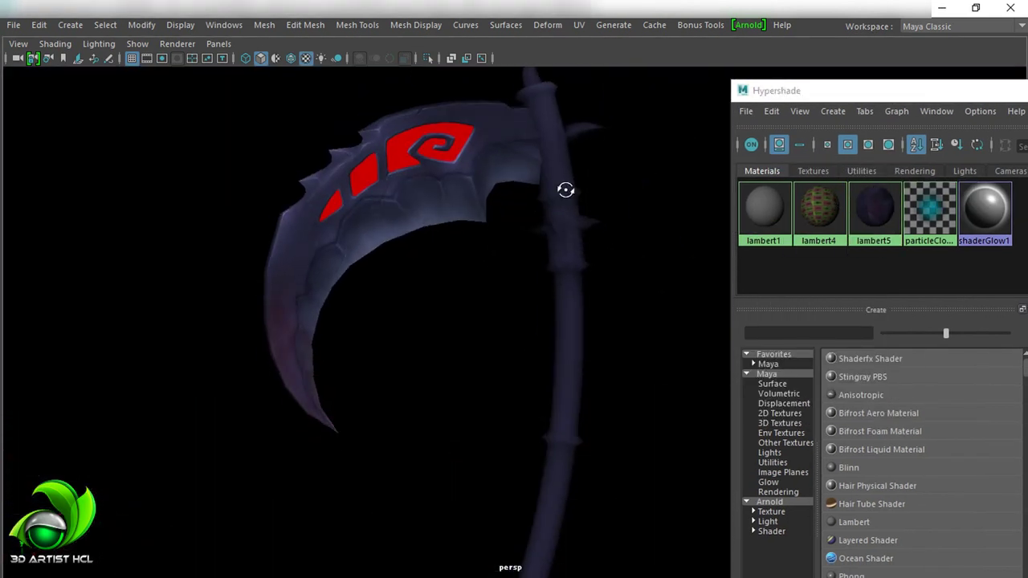
pyautogui.moveTo(565, 190)
pyautogui.mouseDown()
pyautogui.moveTo(496, 227)
pyautogui.moveTo(481, 191)
pyautogui.mouseUp()
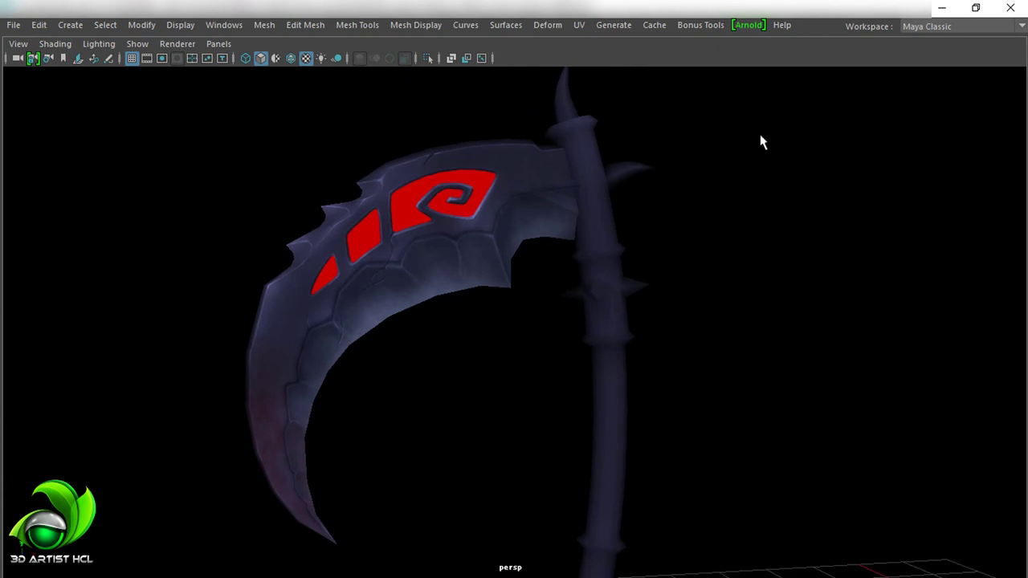
pyautogui.moveTo(761, 143)
pyautogui.mouseDown()
pyautogui.moveTo(520, 294)
pyautogui.moveTo(615, 335)
pyautogui.moveTo(566, 317)
pyautogui.mouseUp()
pyautogui.scroll(2, 465, 258)
pyautogui.moveTo(465, 258)
pyautogui.mouseDown()
pyautogui.moveTo(507, 252)
pyautogui.moveTo(473, 246)
pyautogui.moveTo(573, 216)
pyautogui.moveTo(497, 240)
pyautogui.moveTo(564, 175)
pyautogui.moveTo(605, 218)
pyautogui.mouseUp()
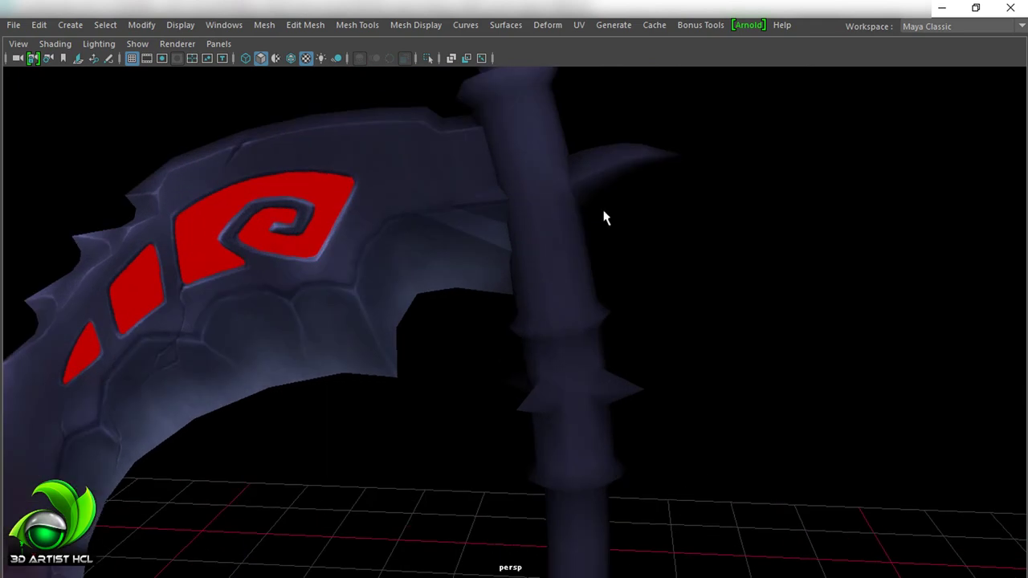
pyautogui.moveTo(138, 124); pyautogui.dragTo(612, 241)
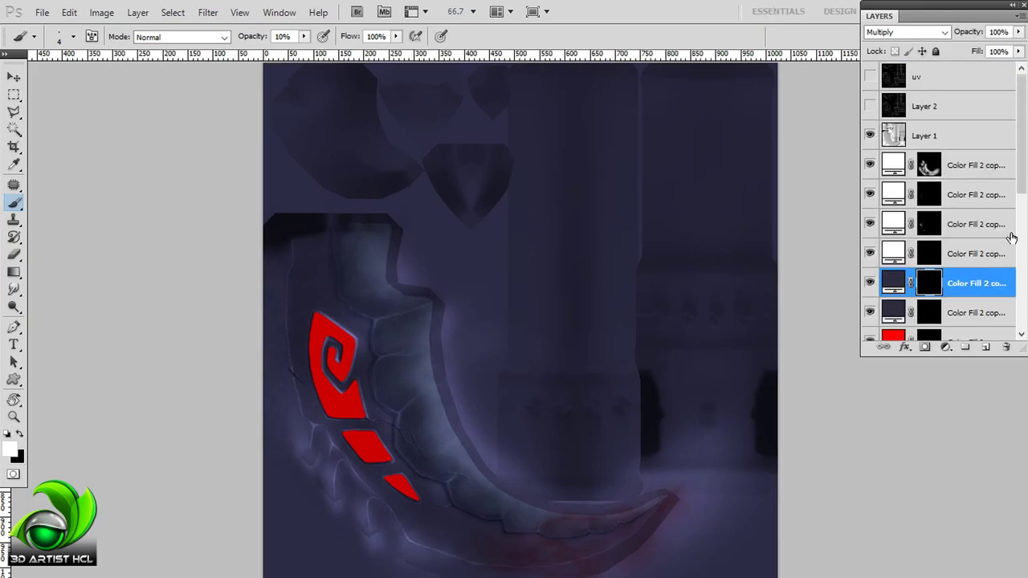
# - Change the Color Fill 1 base layer to a darker colour, adjusting it twice
pyautogui.doubleClick(893, 326)
pyautogui.click(287, 451)
pyautogui.press('Return')
pyautogui.press('b')
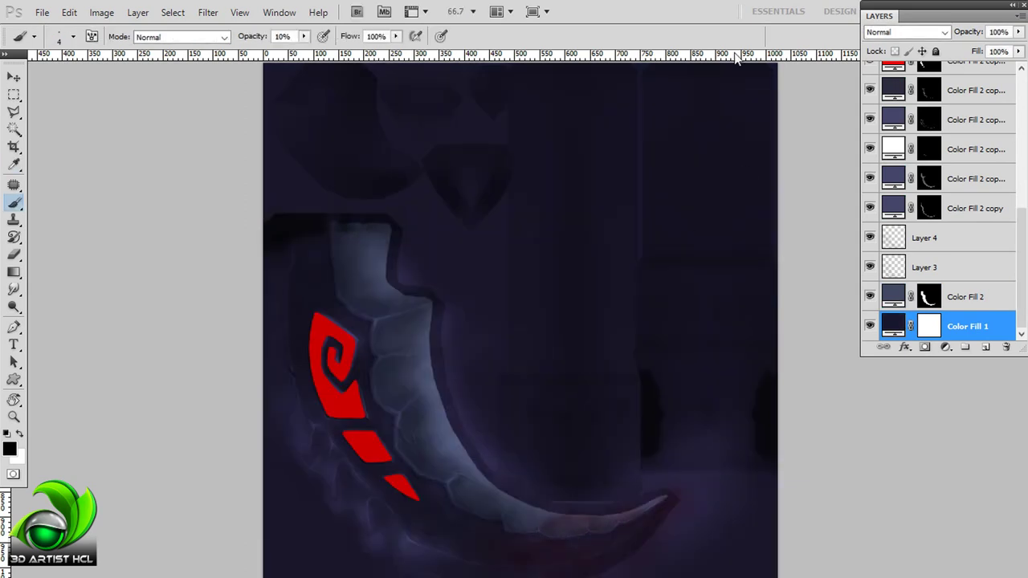
pyautogui.doubleClick(902, 326)
pyautogui.click(676, 318)
pyautogui.press('Return')
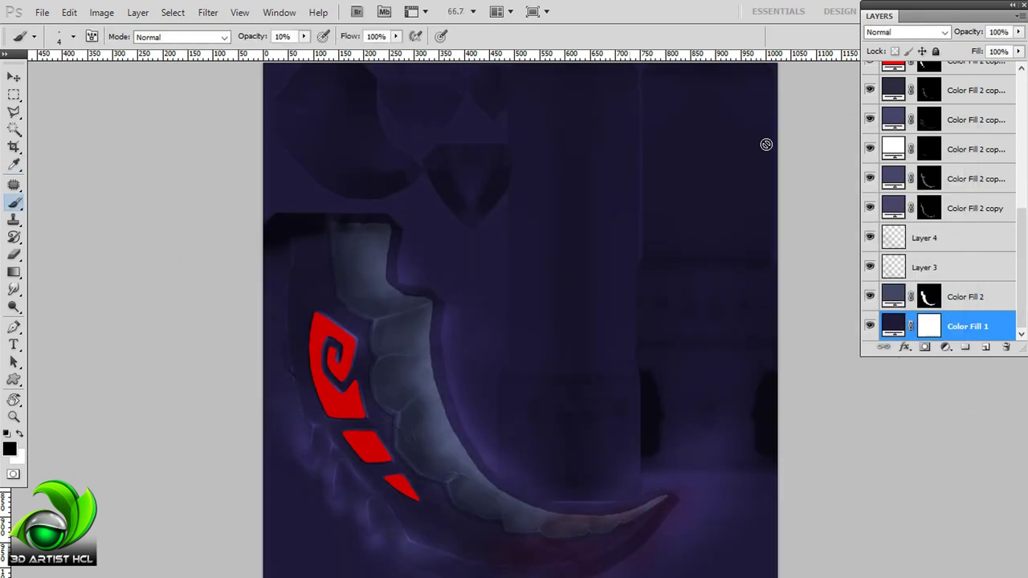
pyautogui.scroll(-3, 663, 232)
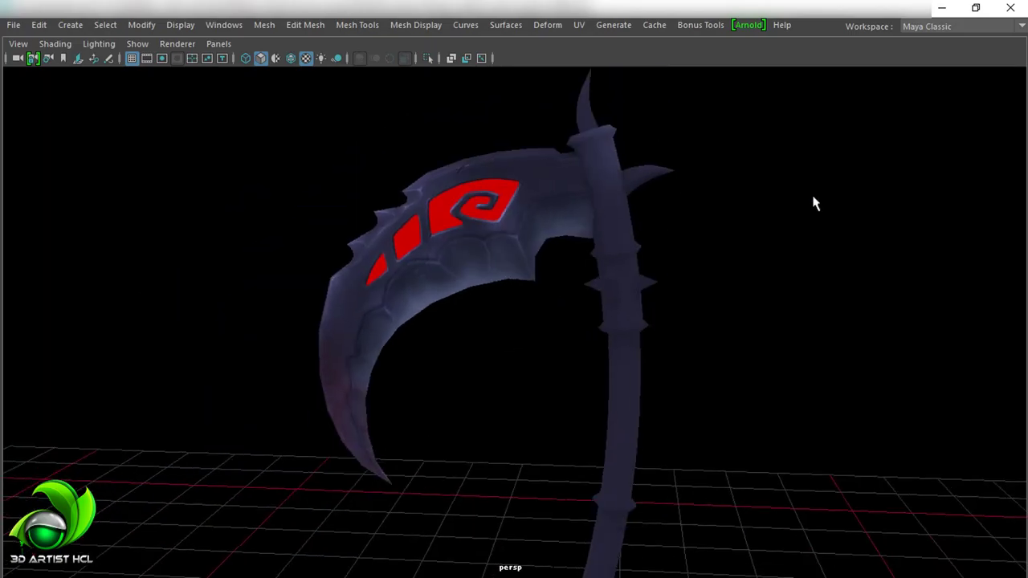
# - Turn on Wireframe on Shaded and orbit the camera to view the scythe from another side
pyautogui.click(305, 24)
pyautogui.press('Escape')
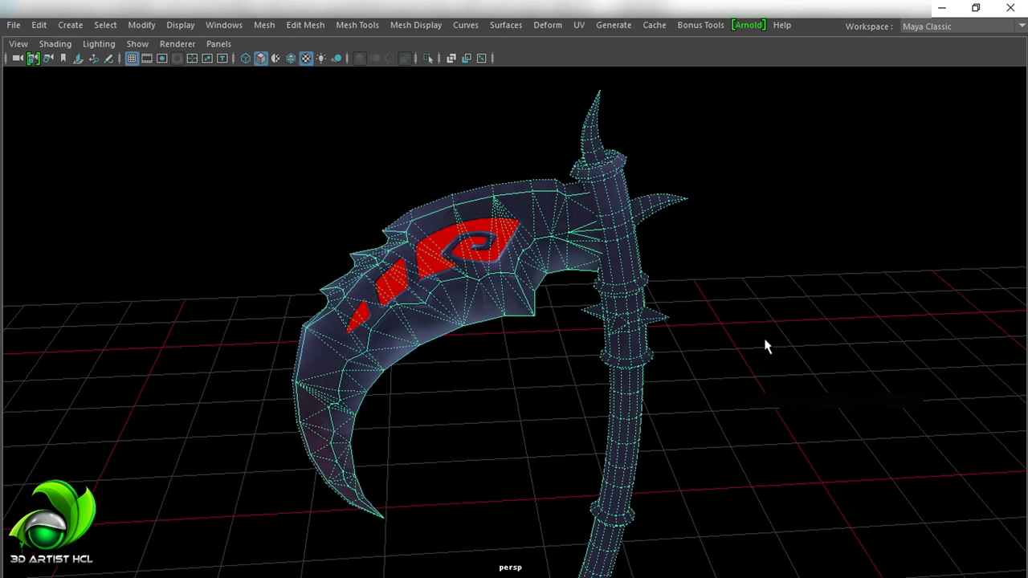
pyautogui.moveTo(688, 345)
pyautogui.mouseDown()
pyautogui.moveTo(574, 365)
pyautogui.moveTo(615, 305)
pyautogui.moveTo(493, 348)
pyautogui.mouseUp()
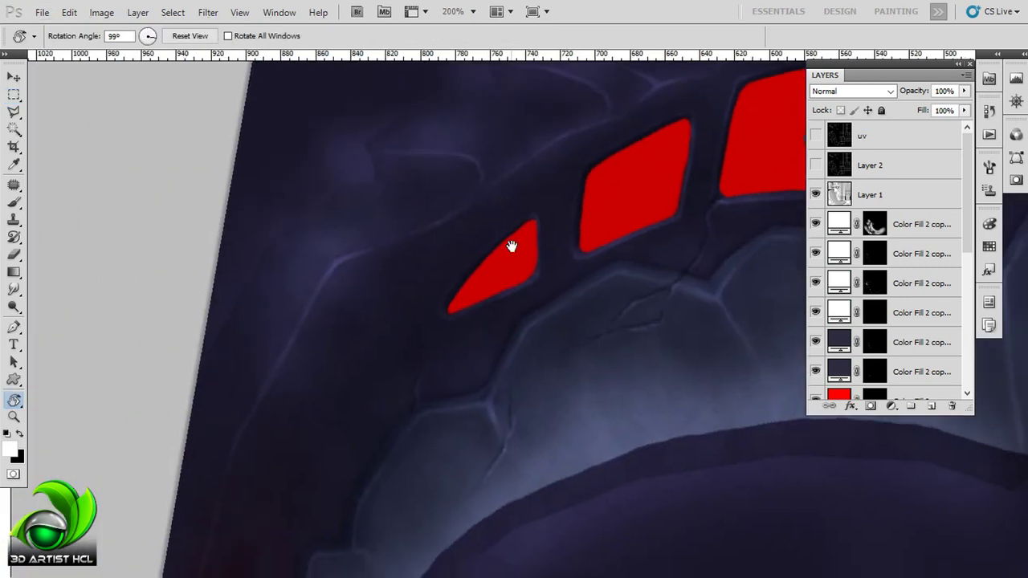
# - On the overlay highlight layer, rotate and zoom the canvas, then paint light along a ridge edge
pyautogui.click(813, 285)
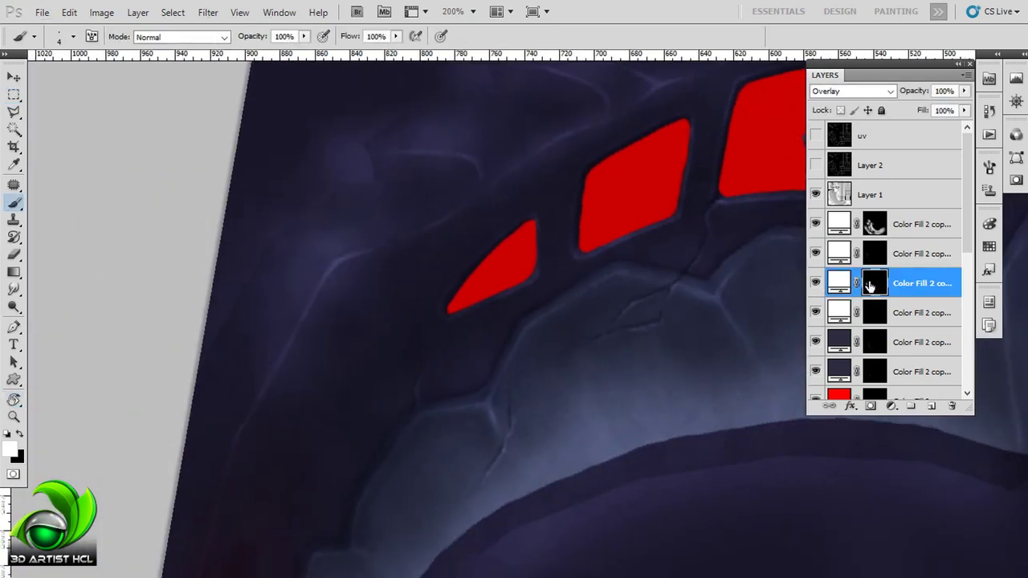
pyautogui.press('r')
pyautogui.moveTo(402, 276)
pyautogui.mouseDown()
pyautogui.moveTo(515, 187)
pyautogui.moveTo(516, 321)
pyautogui.mouseUp()
pyautogui.hotkey('ctrl', '+')
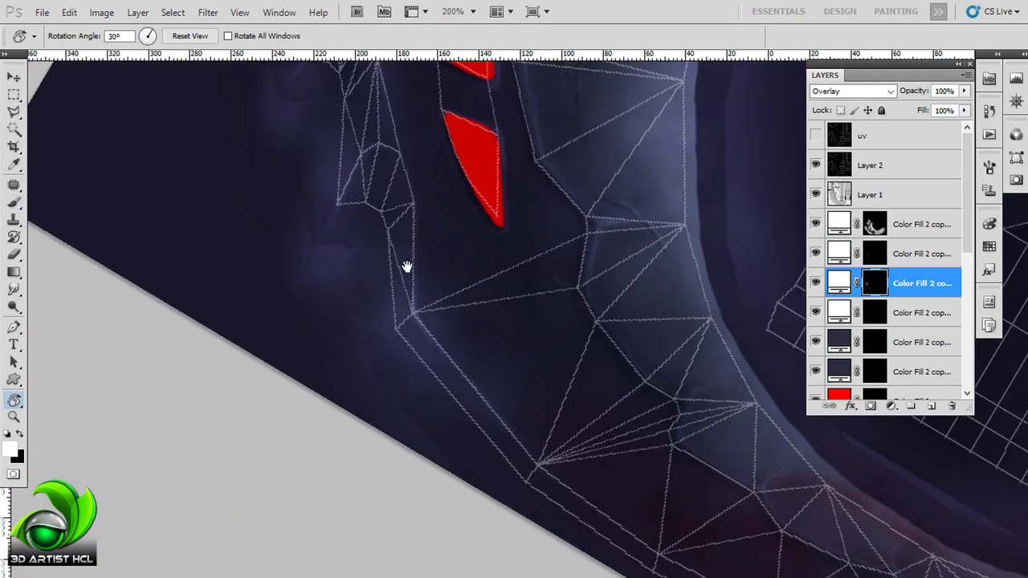
pyautogui.press('b')
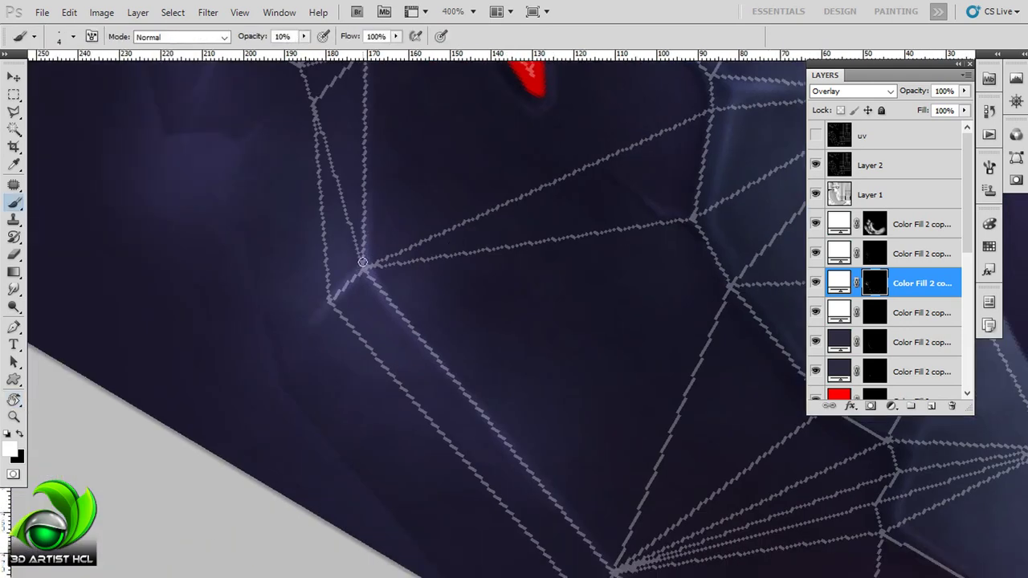
pyautogui.press(']')
pyautogui.press(']')
pyautogui.moveTo(429, 298)
pyautogui.mouseDown()
pyautogui.moveTo(447, 287)
pyautogui.moveTo(446, 314)
pyautogui.mouseUp()
# - Brighten the ridge near the blade edge on the top highlight fill, then hide the UV wireframe
pyautogui.click(923, 224)
pyautogui.press(']')
pyautogui.press(']')
pyautogui.press(']')
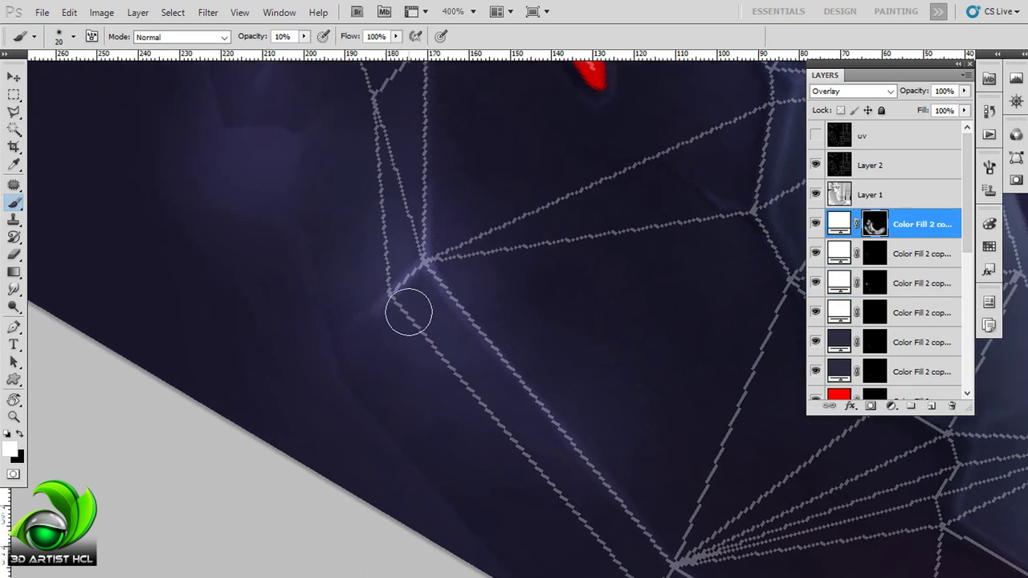
pyautogui.moveTo(670, 204); pyautogui.dragTo(550, 362)
pyautogui.click(816, 165)
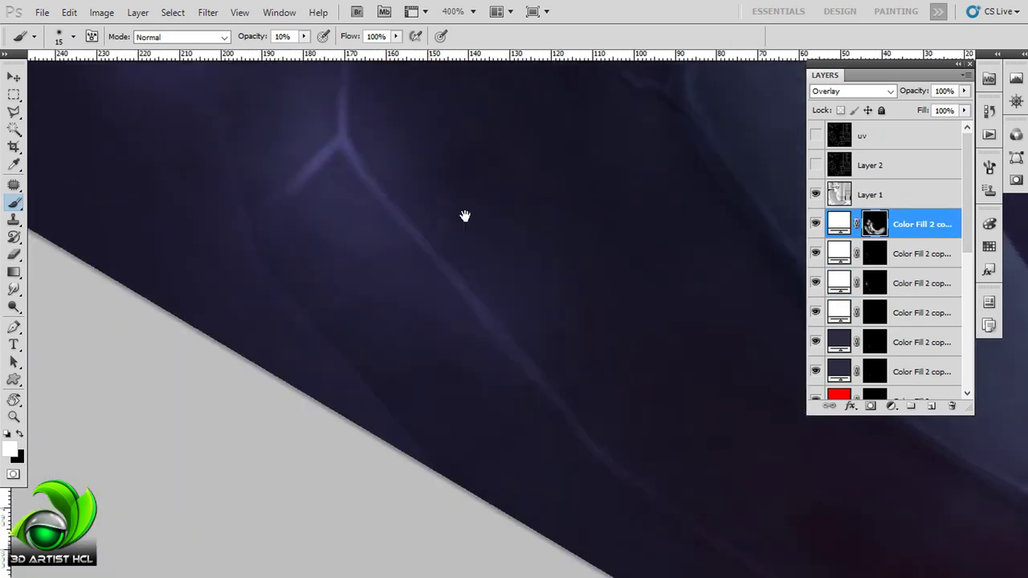
pyautogui.moveTo(851, 273); pyautogui.dragTo(756, 323)
# - Select the red glyph fill layer, load the glyph shapes as a selection, and pick a 32 px brush tip
pyautogui.scroll(-3, 853, 253)
pyautogui.click(923, 298)
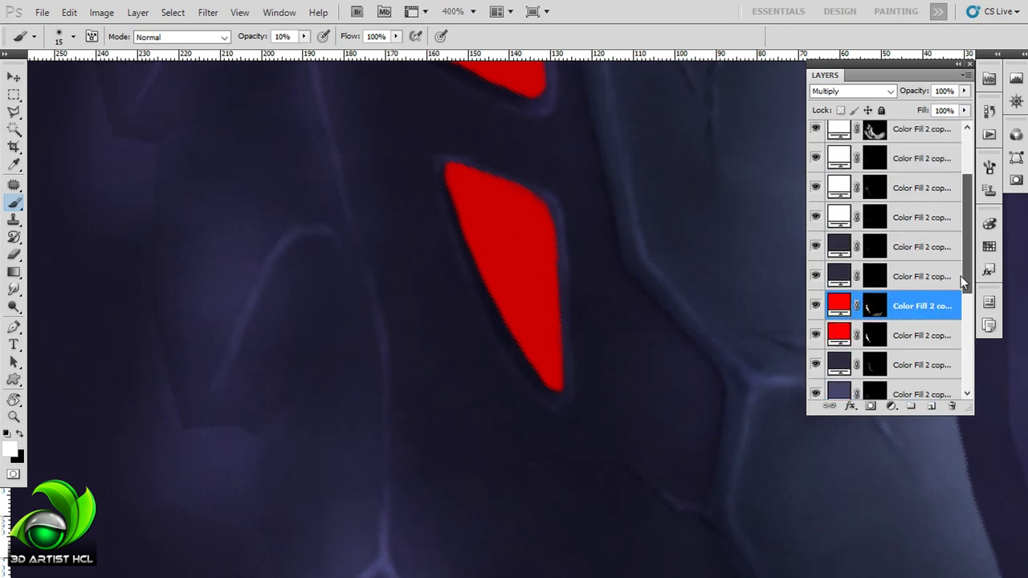
pyautogui.doubleClick(838, 298)
pyautogui.hotkey('shift', 'alt', 'n')
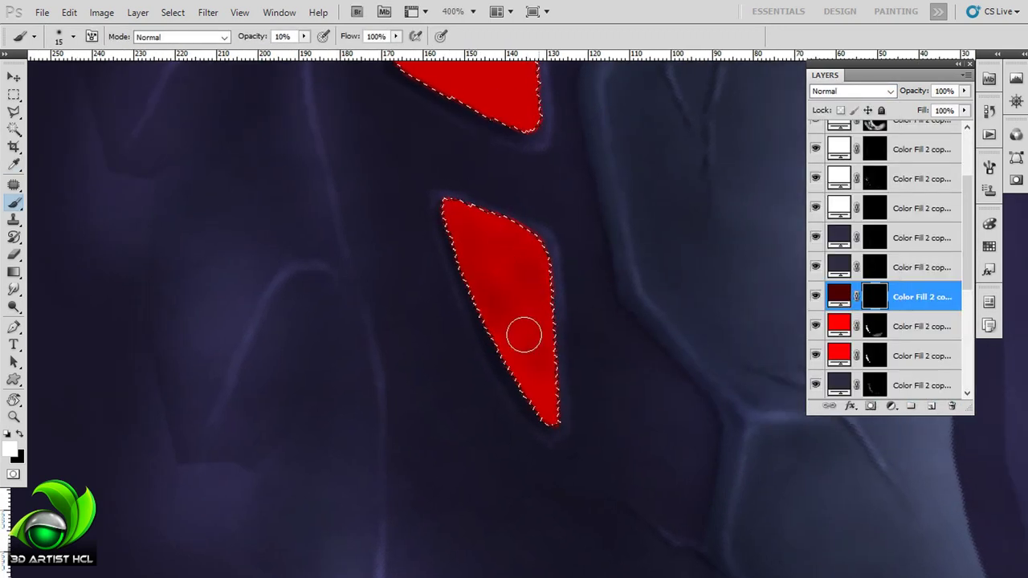
pyautogui.press('F5')
pyautogui.scroll(-3, 826, 209)
pyautogui.click(868, 192)
pyautogui.press('F5')
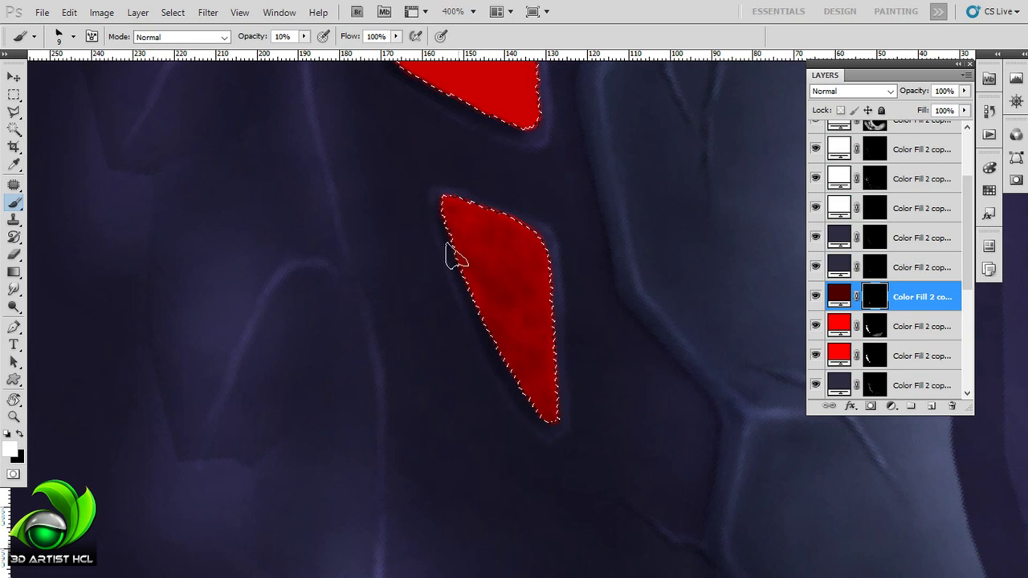
# - Dab darker red blotches into the arrow-shaped glyph with a slightly larger brush
pyautogui.scroll(3, 439, 180)
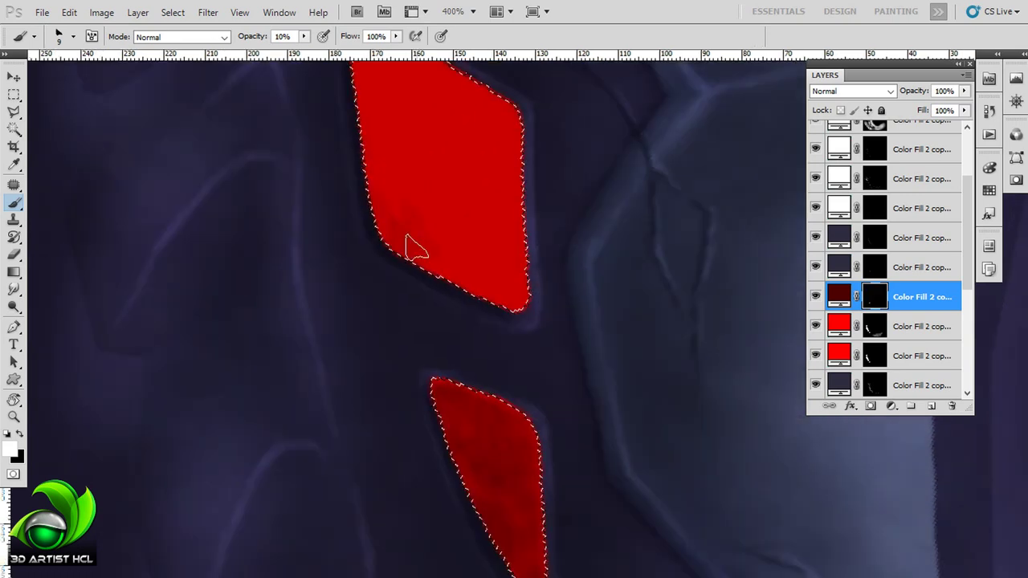
pyautogui.scroll(2, 464, 245)
pyautogui.hscroll(-1, 464, 245)
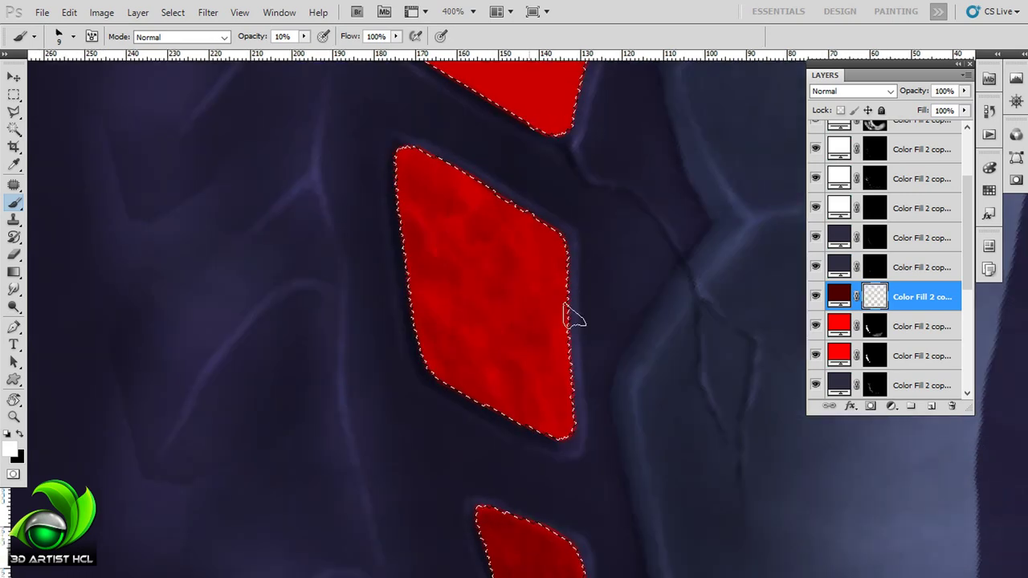
pyautogui.press(']')
pyautogui.scroll(5, 602, 426)
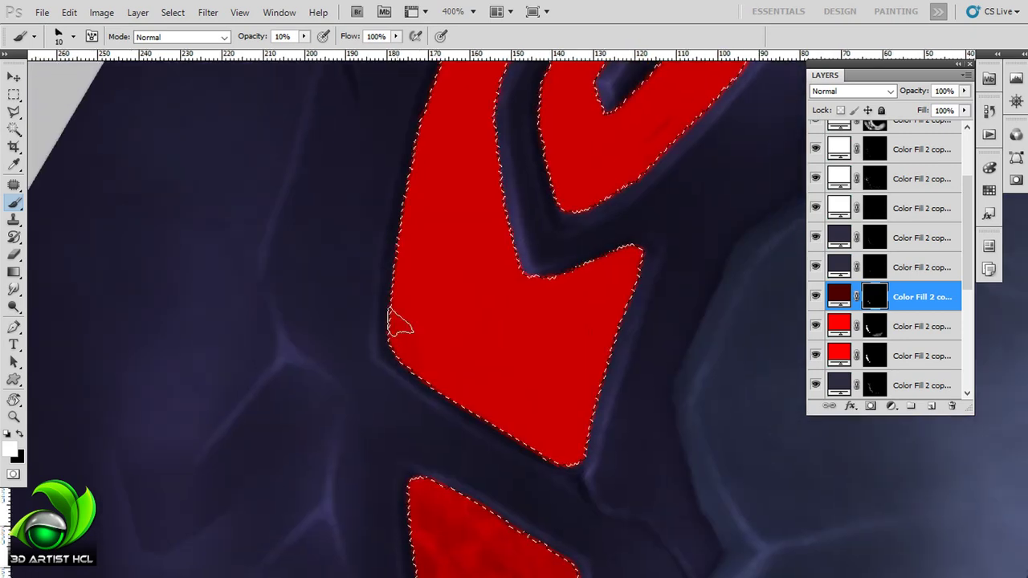
pyautogui.moveTo(529, 429); pyautogui.dragTo(584, 284)
pyautogui.moveTo(505, 347); pyautogui.dragTo(467, 318)
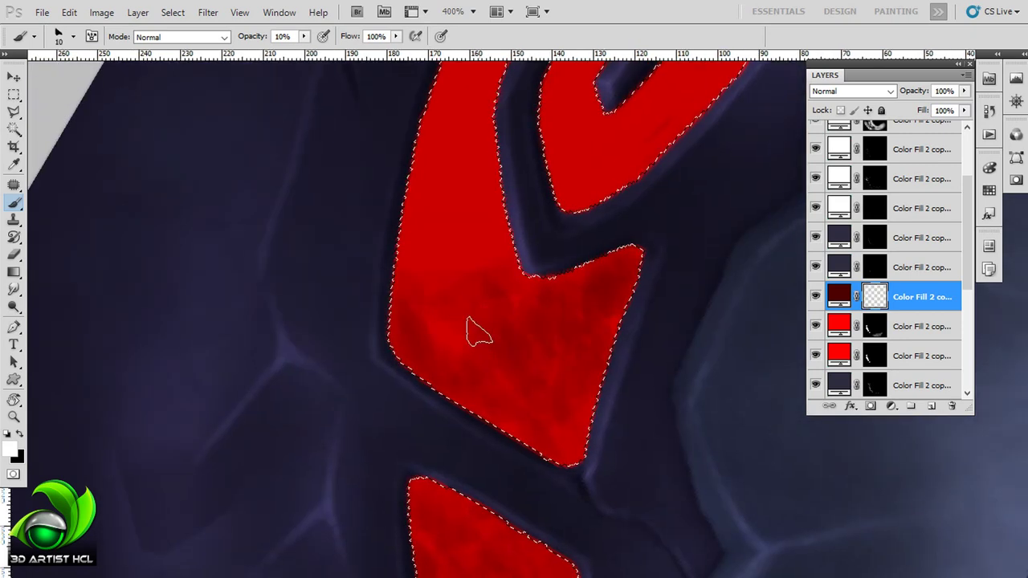
# - Mottle the red spiral glyph with darker red strokes, including its top
pyautogui.scroll(2, 572, 419)
pyautogui.hscroll(-1, 574, 359)
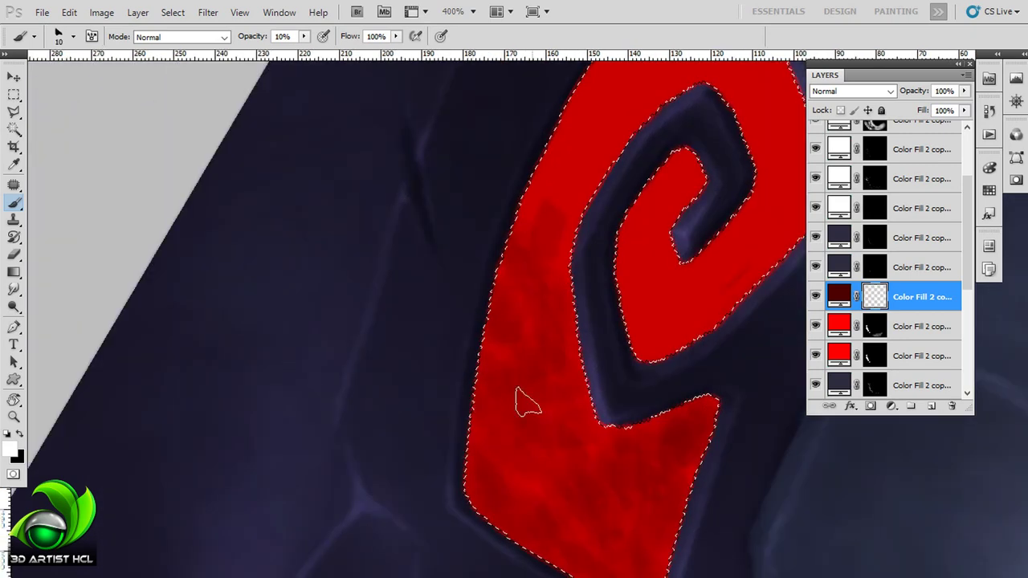
pyautogui.scroll(-1, 516, 401)
pyautogui.hscroll(1, 529, 385)
pyautogui.scroll(3, 482, 204)
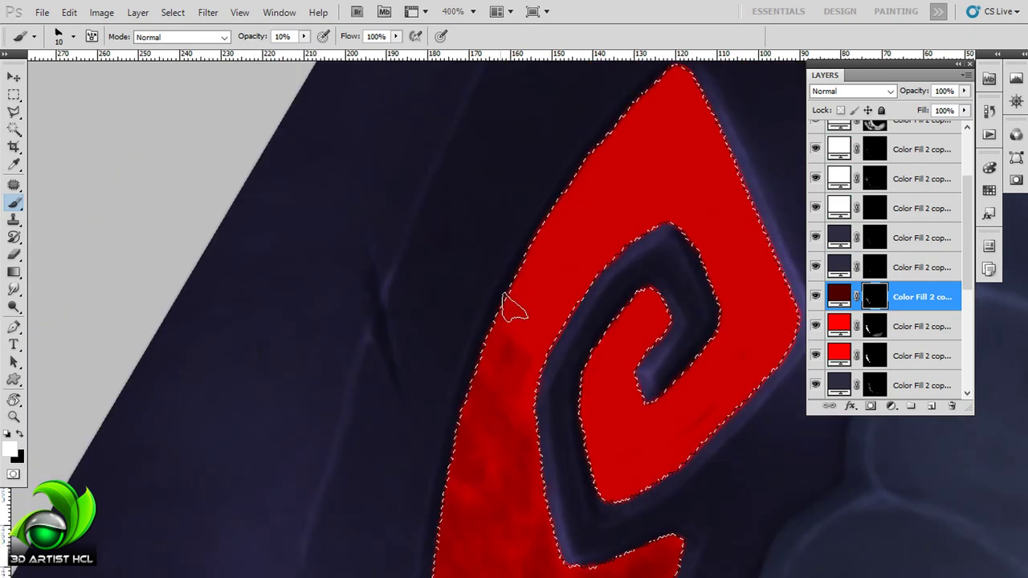
pyautogui.moveTo(505, 298); pyautogui.dragTo(544, 289)
pyautogui.scroll(1, 597, 213)
pyautogui.hscroll(2, 596, 214)
pyautogui.moveTo(595, 223); pyautogui.dragTo(549, 271)
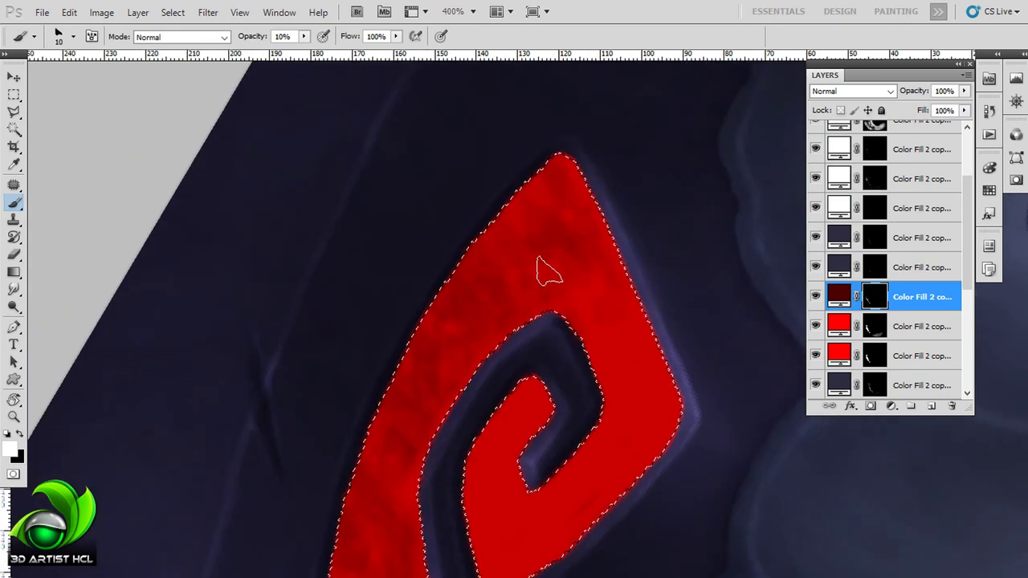
pyautogui.scroll(-2, 633, 447)
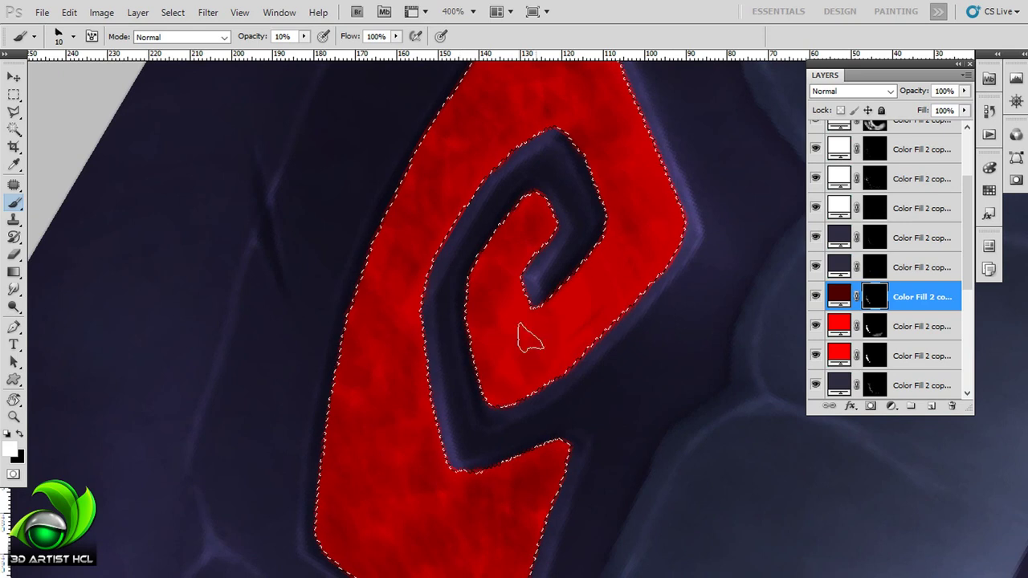
pyautogui.moveTo(528, 337); pyautogui.dragTo(575, 271)
pyautogui.scroll(1, 619, 179)
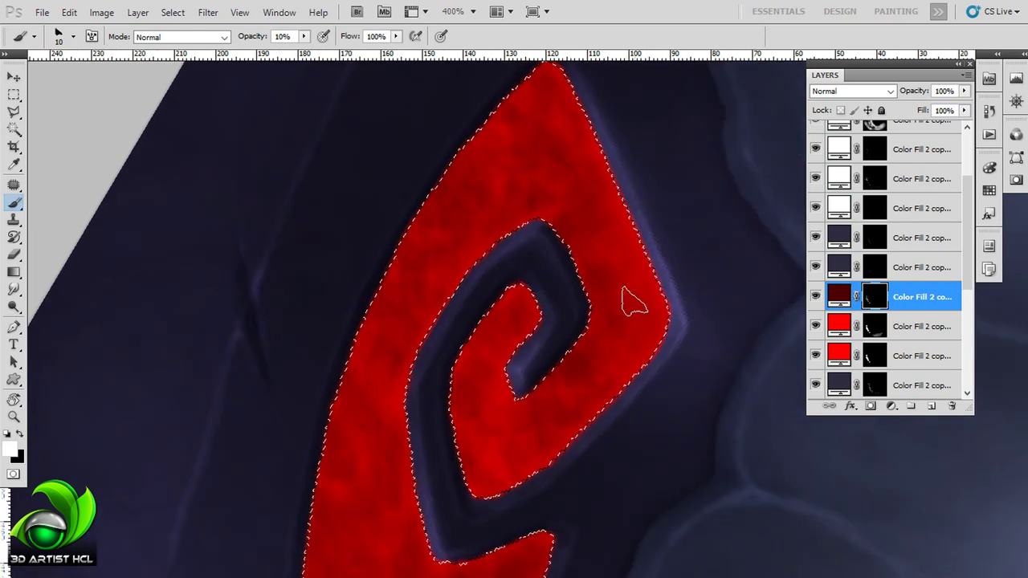
pyautogui.scroll(-3, 470, 437)
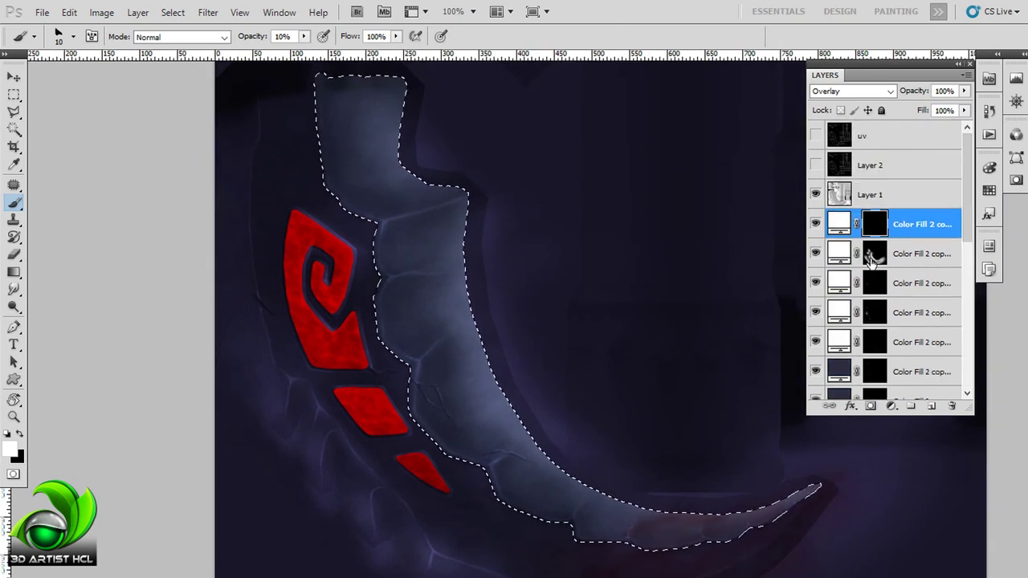
# - With an enlarged brush, paint soft pale highlights along the lower blade tip and edge
pyautogui.press('F5')
pyautogui.press('F5')
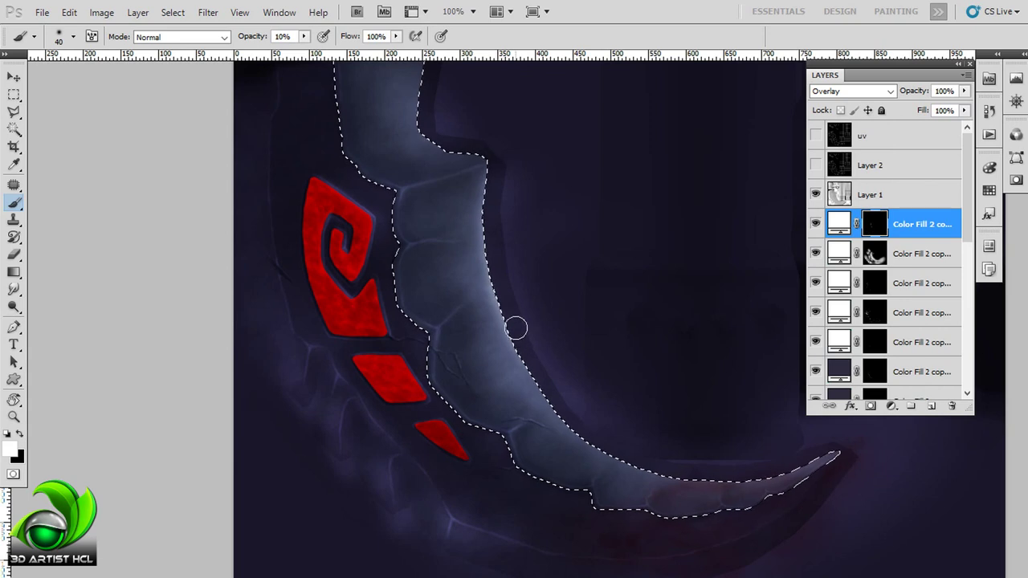
pyautogui.hotkey('ctrl', '+')
pyautogui.scroll(5, 562, 321)
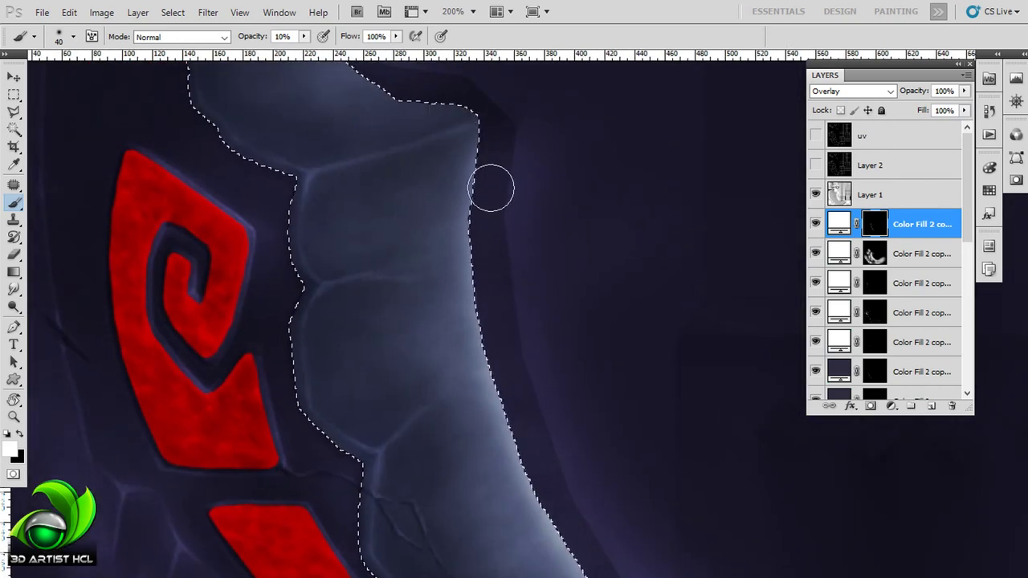
pyautogui.press(']')
pyautogui.press(']')
pyautogui.press(']')
pyautogui.scroll(-5, 539, 419)
pyautogui.hscroll(5, 539, 419)
pyautogui.moveTo(674, 345)
pyautogui.mouseDown()
pyautogui.moveTo(749, 297)
pyautogui.moveTo(626, 316)
pyautogui.mouseUp()
pyautogui.hscroll(-10, 562, 337)
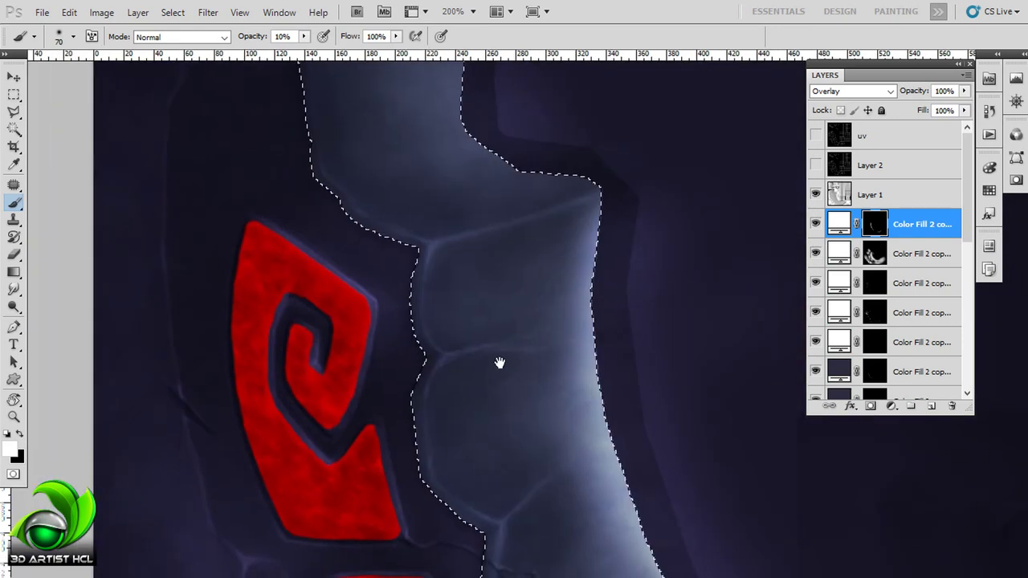
pyautogui.moveTo(531, 239); pyautogui.dragTo(566, 248)
pyautogui.hotkey('ctrl', 'd')
pyautogui.scroll(-5, 465, 269)
pyautogui.hscroll(3, 473, 216)
pyautogui.moveTo(449, 289); pyautogui.dragTo(386, 326)
# - Rotate the canvas so the red glyphs lie horizontal
pyautogui.scroll(-4, 386, 326)
pyautogui.hscroll(2, 353, 271)
pyautogui.hscroll(5, 571, 323)
pyautogui.scroll(-2, 570, 324)
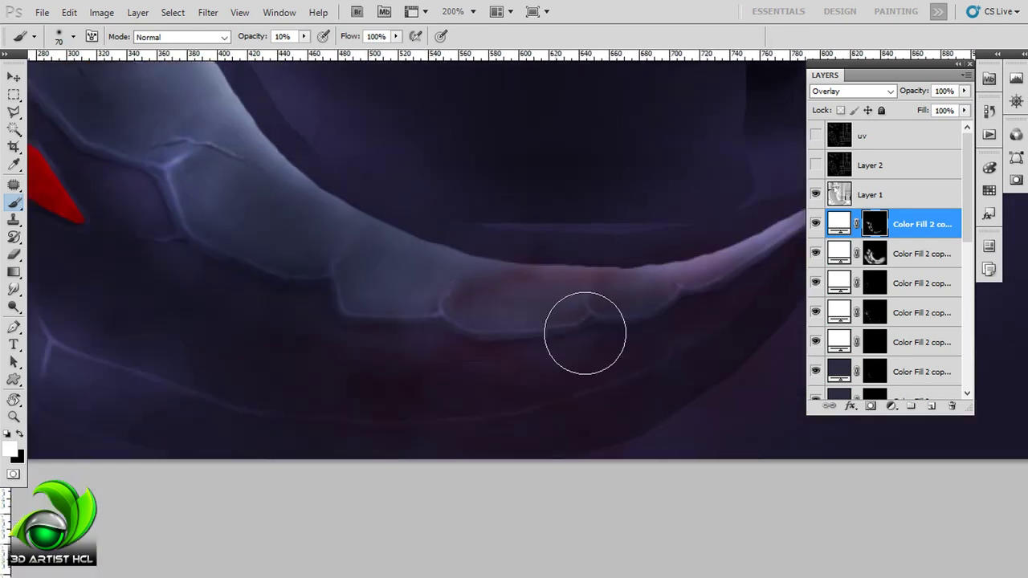
pyautogui.hscroll(-8, 539, 286)
pyautogui.hscroll(-5, 430, 227)
pyautogui.scroll(5, 430, 227)
pyautogui.scroll(5, 457, 289)
pyautogui.hscroll(-3, 489, 355)
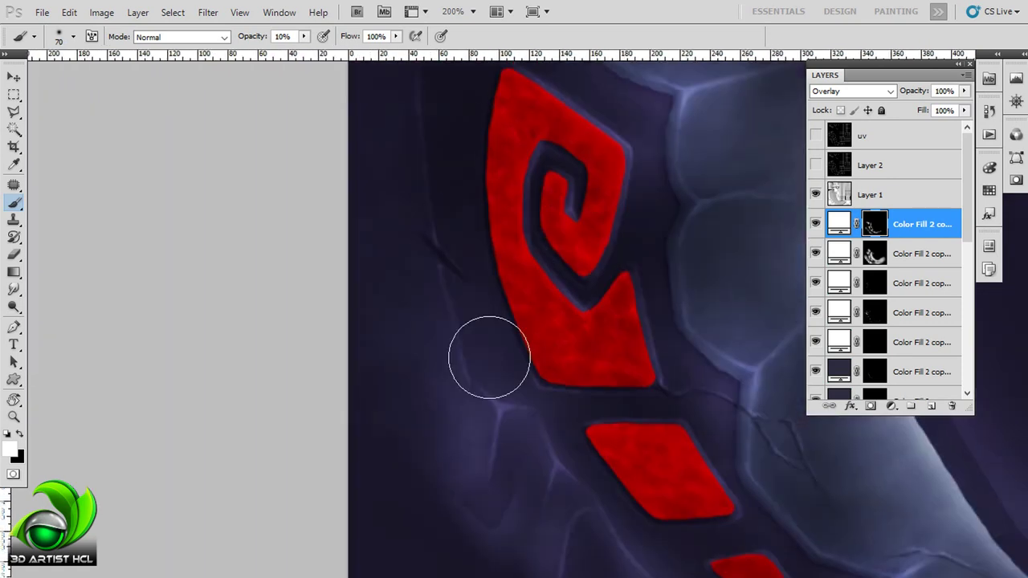
pyautogui.scroll(5, 484, 259)
pyautogui.scroll(6, 447, 269)
pyautogui.hscroll(3, 474, 233)
pyautogui.scroll(-4, 494, 194)
pyautogui.hscroll(2, 465, 257)
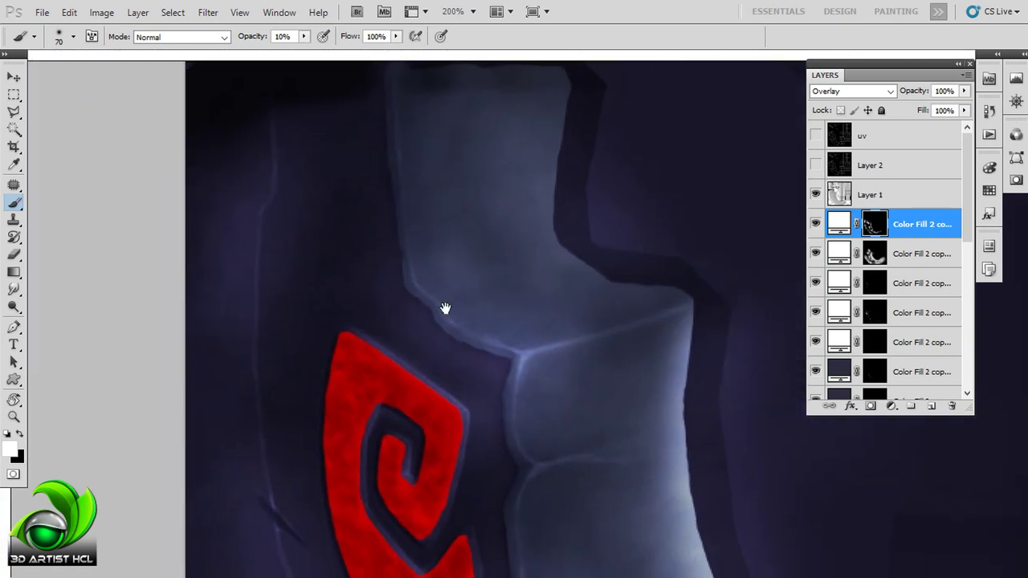
pyautogui.scroll(-5, 497, 265)
pyautogui.press('r')
pyautogui.moveTo(601, 192); pyautogui.dragTo(498, 237)
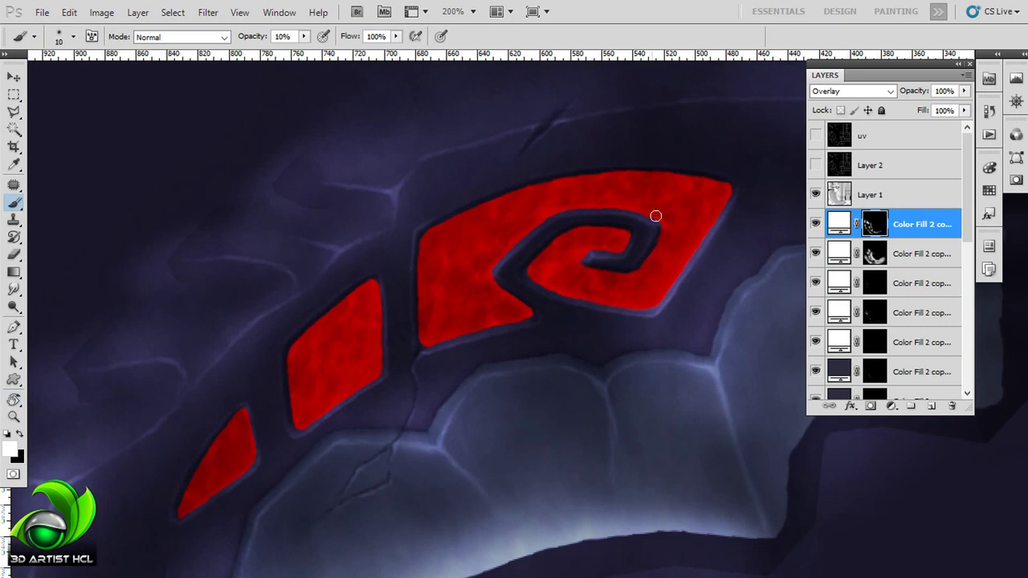
# - Enlarge the brush and switch from the dark shadow fill layer to the top highlight fill layer
pyautogui.scroll(2, 686, 249)
pyautogui.scroll(2, 658, 248)
pyautogui.scroll(-3, 631, 223)
pyautogui.press(']')
pyautogui.press(']')
pyautogui.press(']')
pyautogui.scroll(-2, 532, 240)
pyautogui.hscroll(-4, 538, 236)
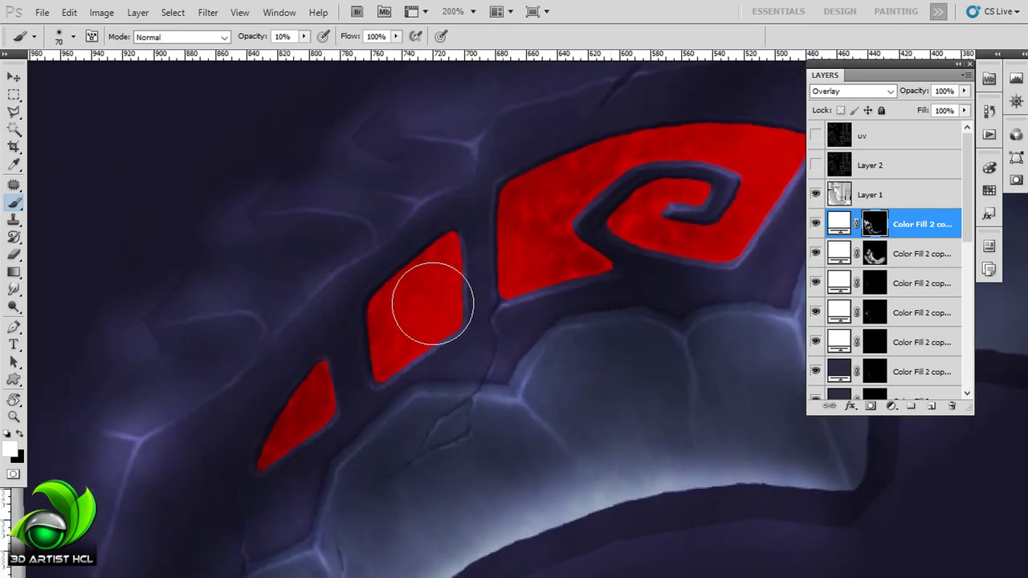
pyautogui.hscroll(-5, 482, 257)
pyautogui.scroll(-2, 514, 225)
pyautogui.hscroll(-1, 241, 353)
pyautogui.scroll(-1, 910, 329)
pyautogui.click(921, 284)
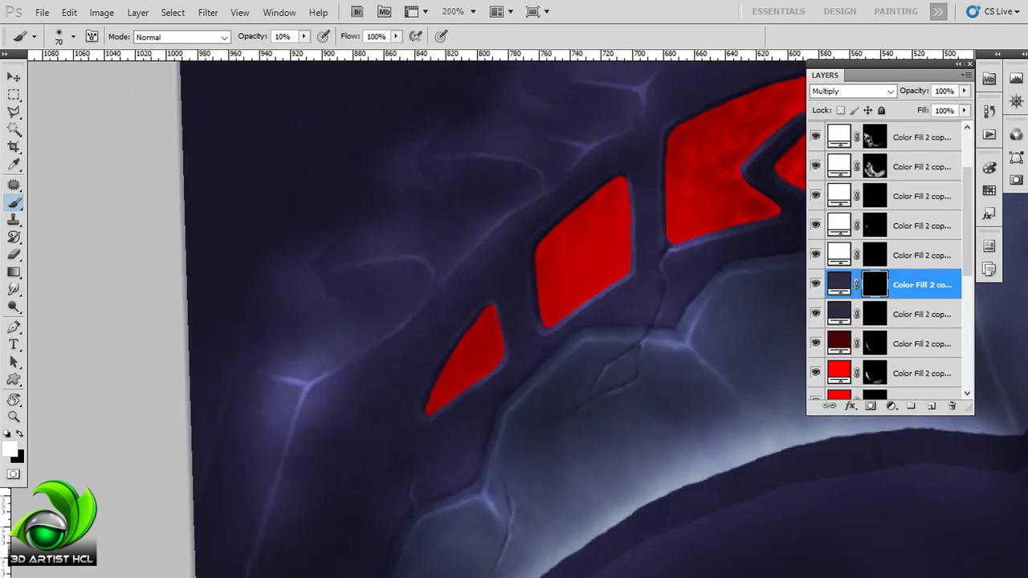
pyautogui.hscroll(2, 591, 289)
pyautogui.hscroll(4, 608, 268)
pyautogui.hscroll(3, 682, 261)
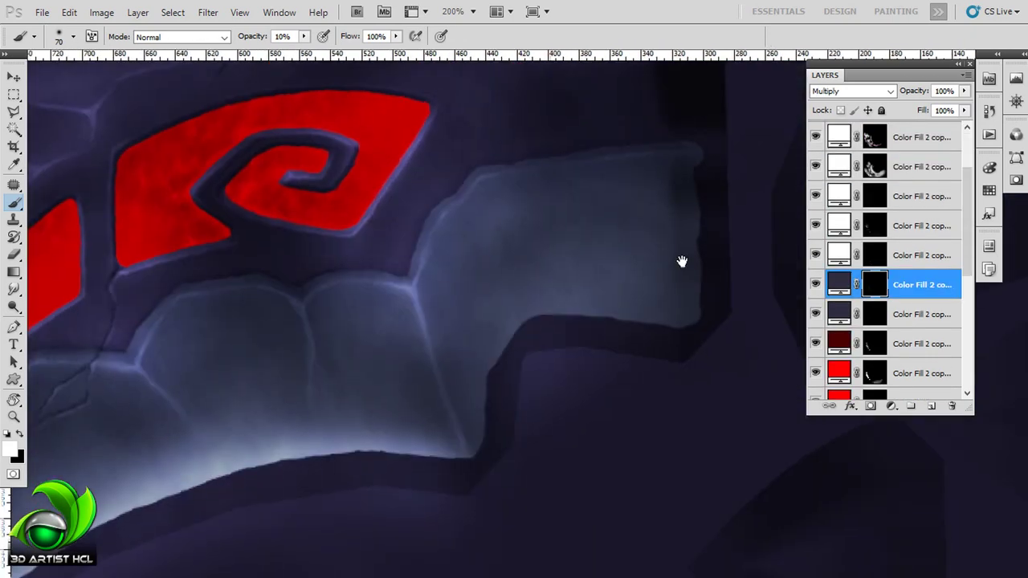
pyautogui.scroll(-3, 682, 262)
pyautogui.click(867, 138)
pyautogui.scroll(3, 884, 201)
pyautogui.scroll(-2, 401, 367)
pyautogui.hscroll(-4, 619, 223)
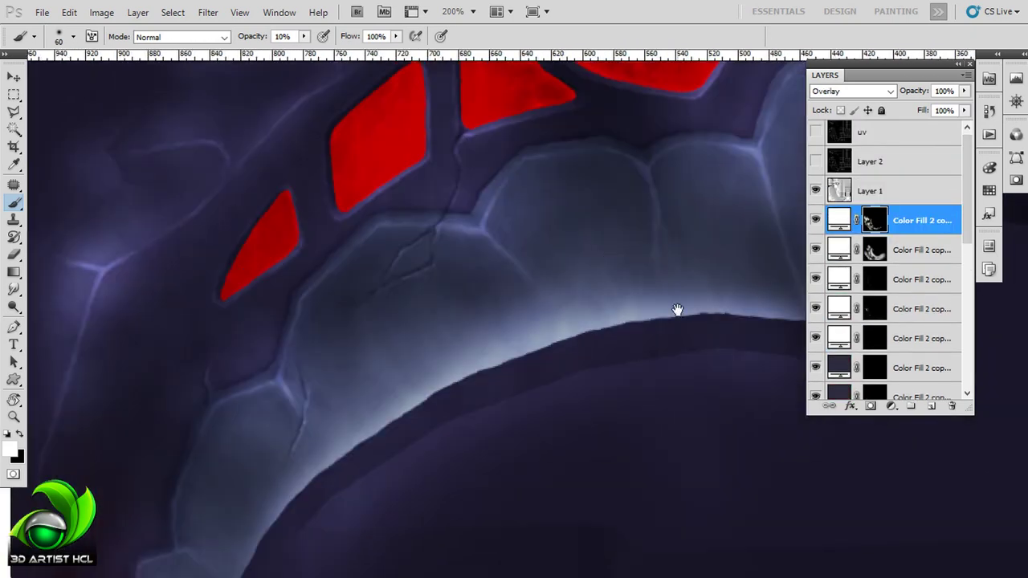
pyautogui.hscroll(-5, 565, 241)
pyautogui.hscroll(5, 482, 305)
# - Pan up along the blade edge until the red spiral glyph is in view
pyautogui.press('[')
pyautogui.press('[')
pyautogui.press('[')
pyautogui.scroll(-2, 548, 241)
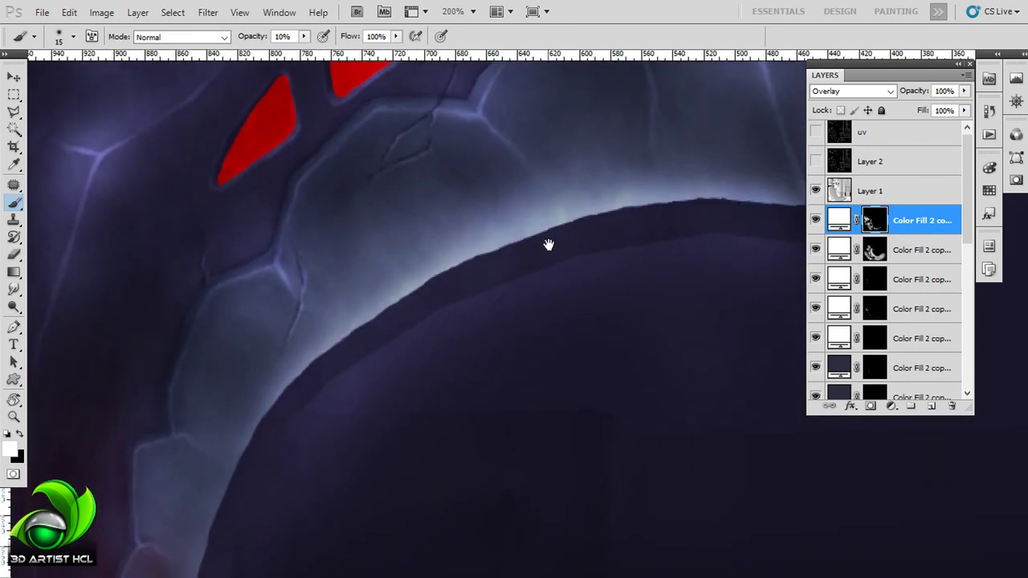
pyautogui.moveTo(371, 301); pyautogui.dragTo(443, 264)
pyautogui.moveTo(295, 470); pyautogui.dragTo(344, 322)
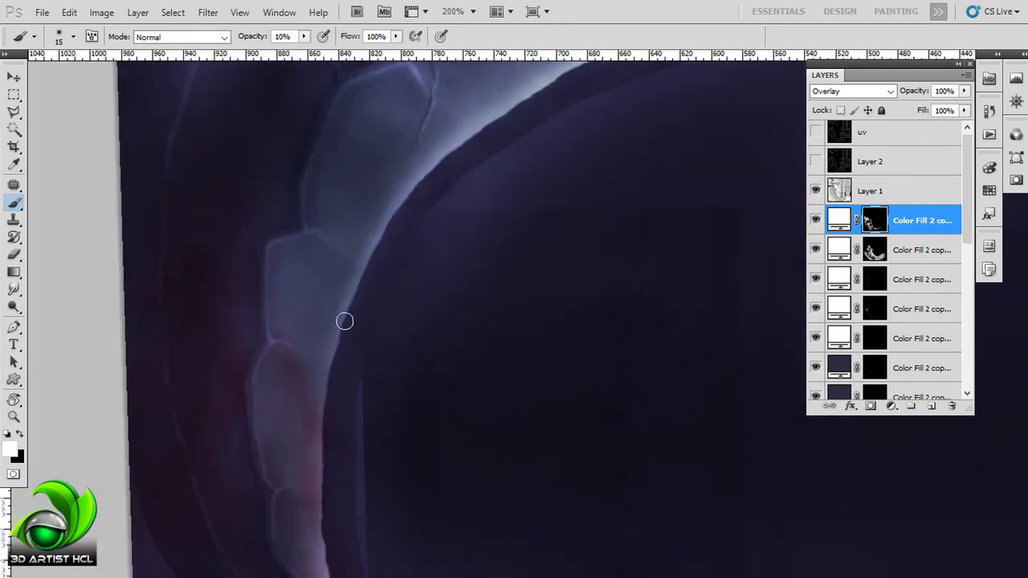
pyautogui.scroll(3, 325, 527)
pyautogui.press(']')
pyautogui.press(']')
pyautogui.press(']')
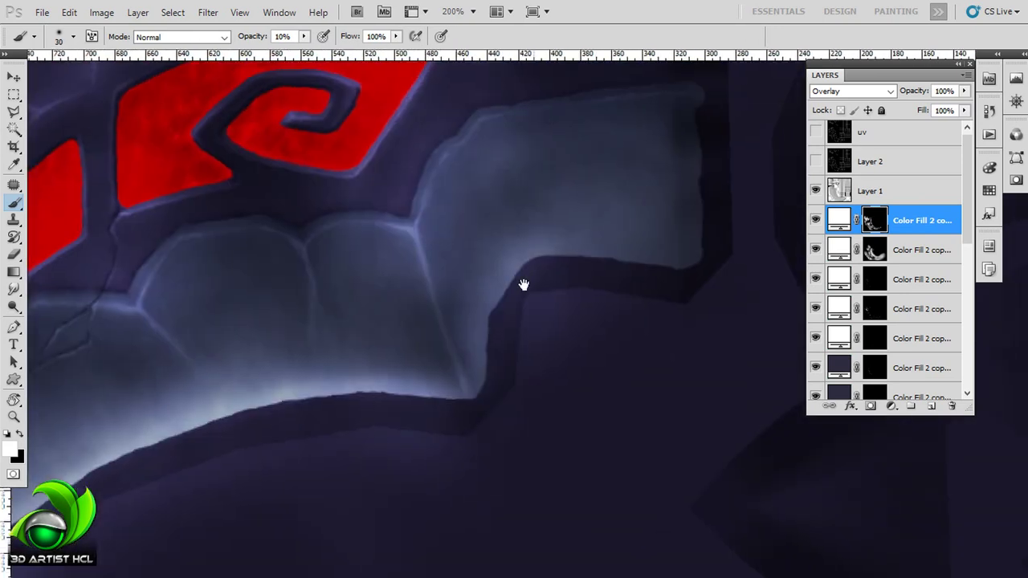
pyautogui.moveTo(425, 244)
pyautogui.mouseDown()
pyautogui.moveTo(552, 400)
pyautogui.moveTo(750, 268)
pyautogui.mouseUp()
# - Select the dark-red fill layer and choose the textured 32 brush tip
pyautogui.moveTo(471, 314); pyautogui.dragTo(497, 275)
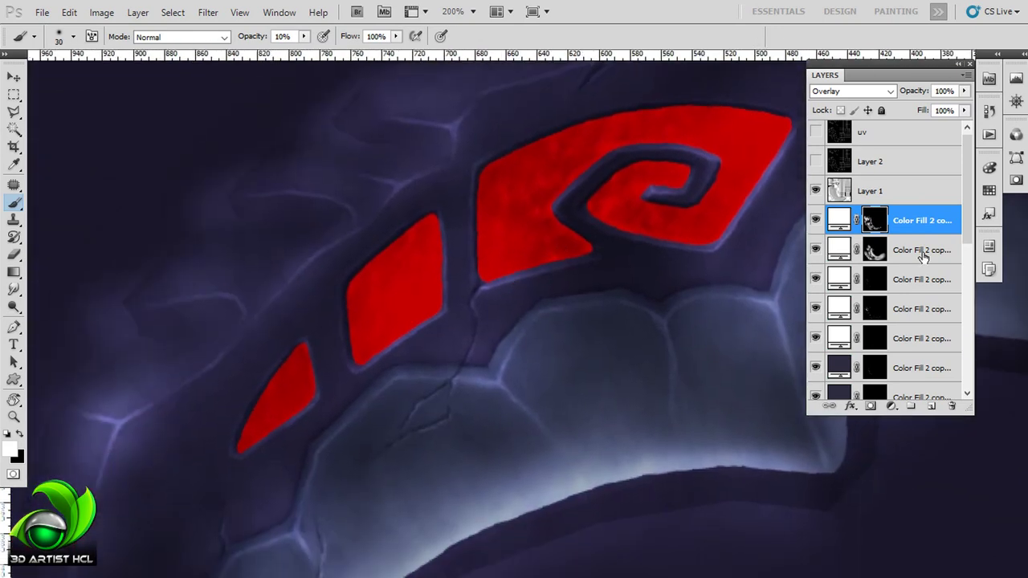
pyautogui.keyDown('ctrl'); pyautogui.click(498, 276); pyautogui.keyUp('ctrl')
pyautogui.press('F5')
pyautogui.scroll(-2, 910, 177)
pyautogui.scroll(-1, 909, 176)
pyautogui.scroll(-2, 909, 177)
pyautogui.click(869, 217)
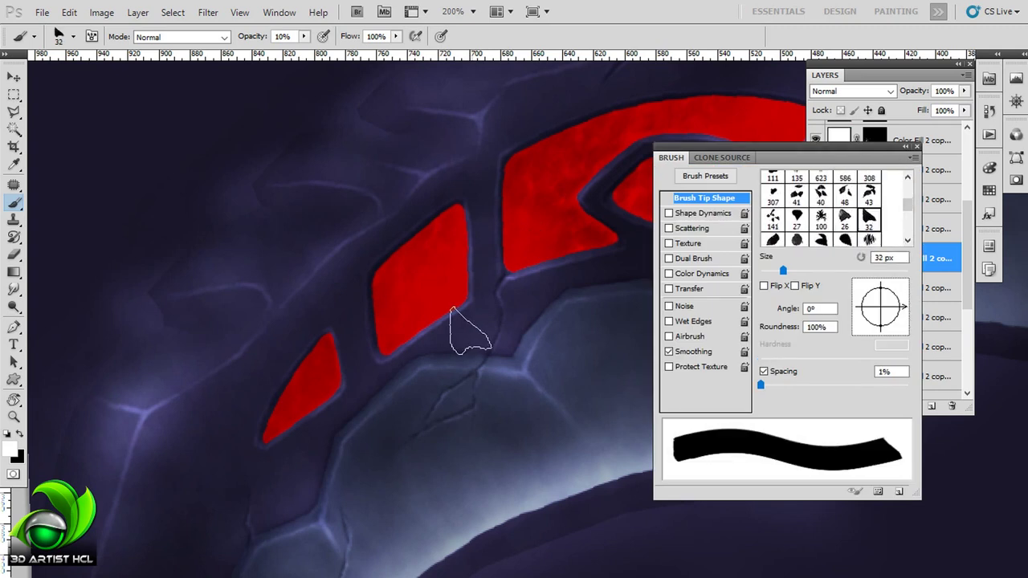
pyautogui.press('F5')
pyautogui.scroll(1, 469, 297)
pyautogui.scroll(-1, 472, 302)
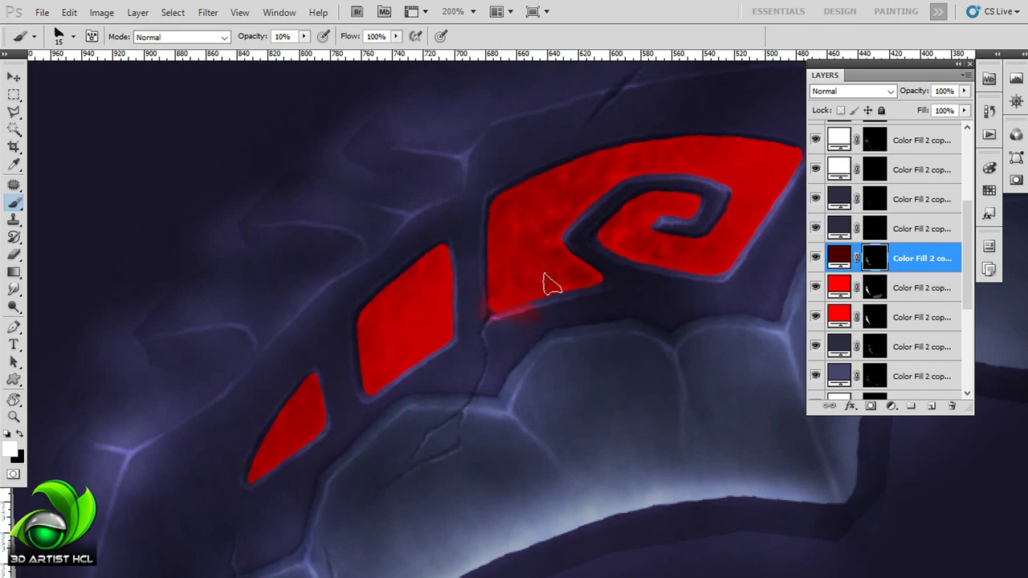
# - Load the red glyph selection and paint dark mottled texture into the red diamond
pyautogui.keyDown('ctrl'); pyautogui.click(853, 246); pyautogui.keyUp('ctrl')
pyautogui.press('F5')
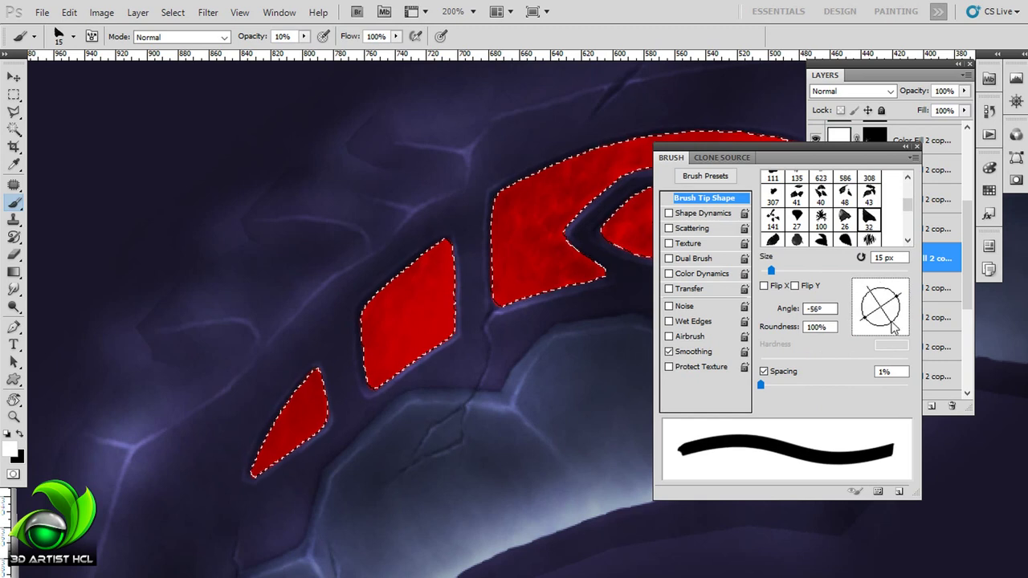
pyautogui.press('F5')
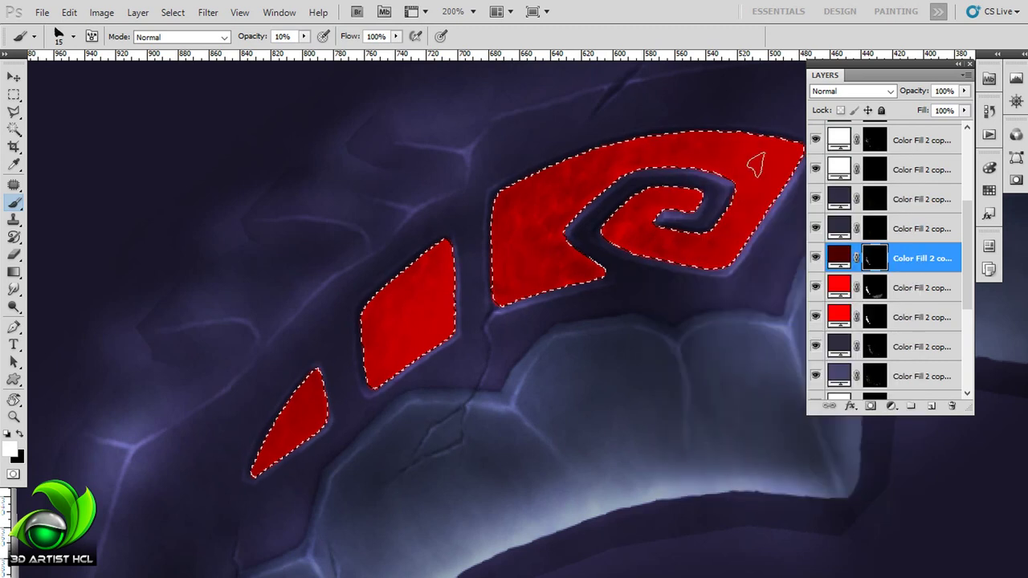
pyautogui.moveTo(757, 166); pyautogui.dragTo(608, 229)
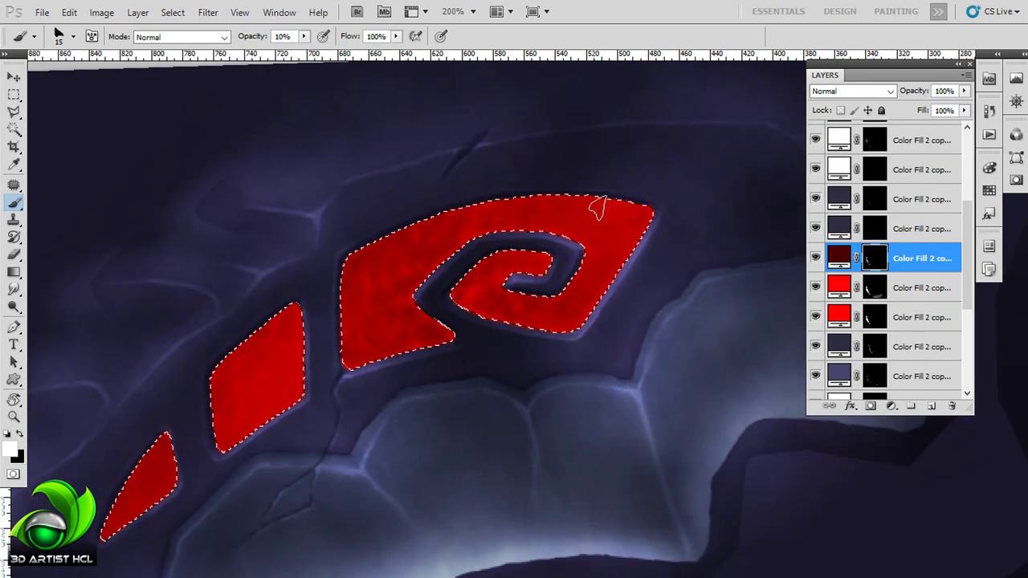
pyautogui.hscroll(-5, 494, 285)
pyautogui.scroll(-1, 494, 285)
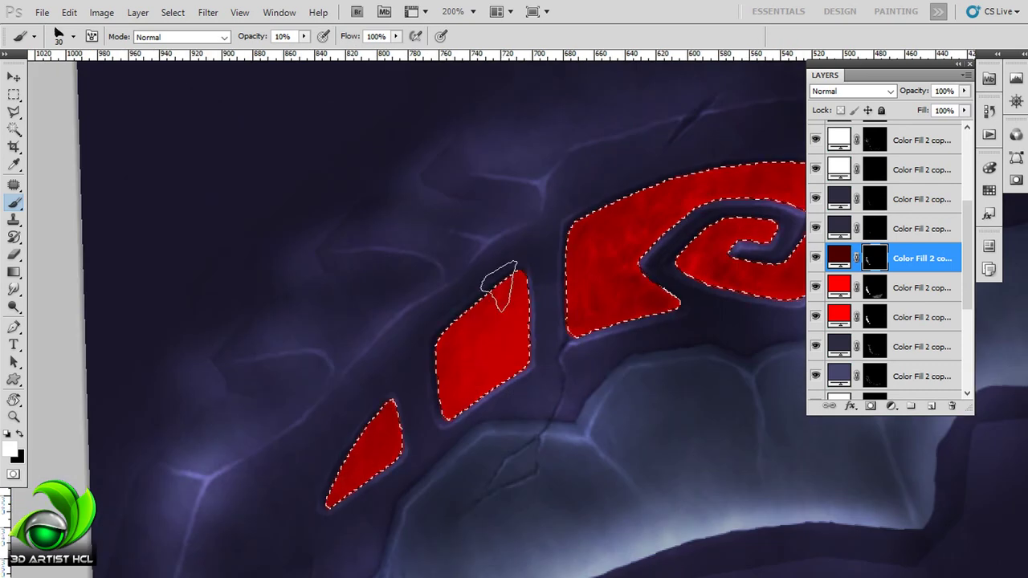
pyautogui.moveTo(491, 417); pyautogui.dragTo(452, 421)
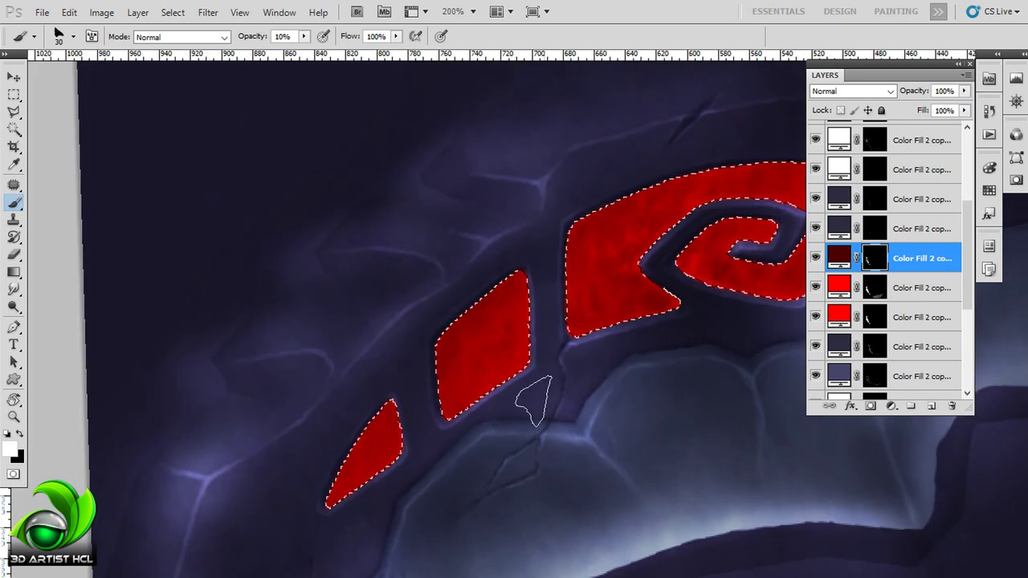
pyautogui.scroll(-3, 462, 426)
pyautogui.hscroll(-2, 564, 404)
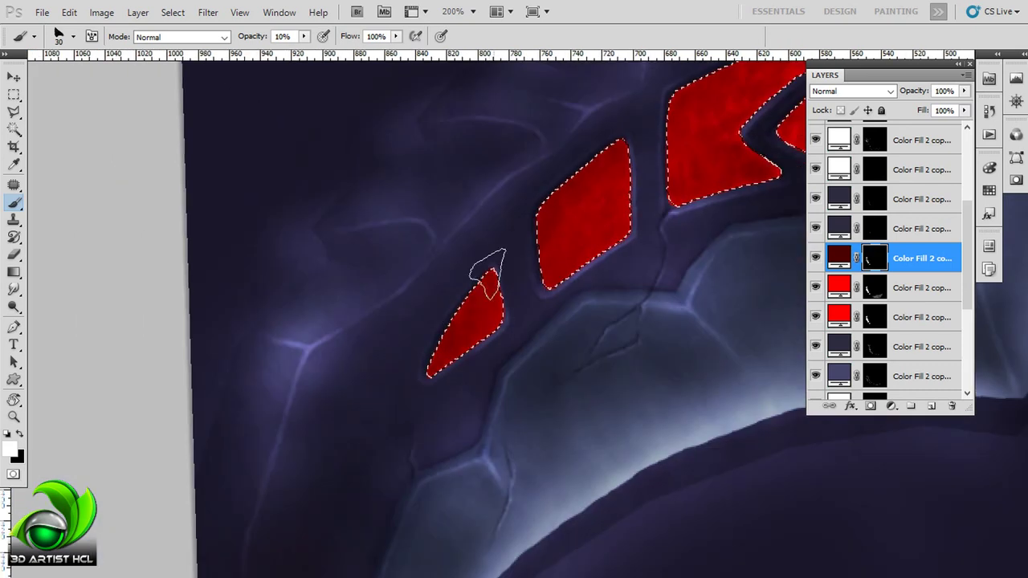
pyautogui.scroll(3, 611, 253)
pyautogui.hscroll(4, 603, 265)
pyautogui.scroll(2, 770, 201)
pyautogui.hscroll(4, 771, 201)
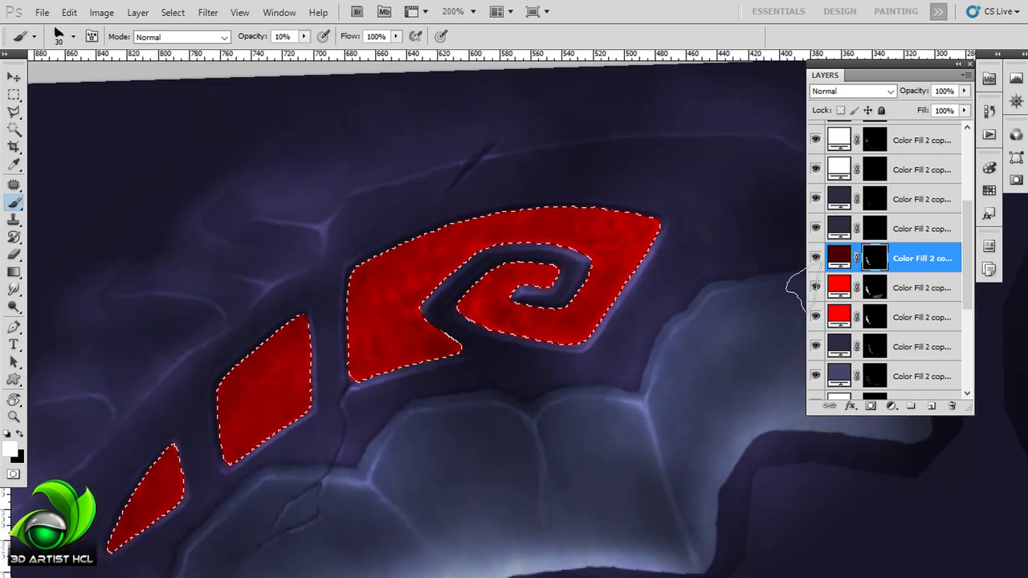
# - Apply Levels with midtone 0.75 to deepen the dark-red mottling
pyautogui.hotkey('ctrl', 'l')
pyautogui.moveTo(794, 275)
pyautogui.mouseDown()
pyautogui.moveTo(813, 277)
pyautogui.moveTo(748, 275)
pyautogui.mouseUp()
pyautogui.press('Return')
pyautogui.press('b')
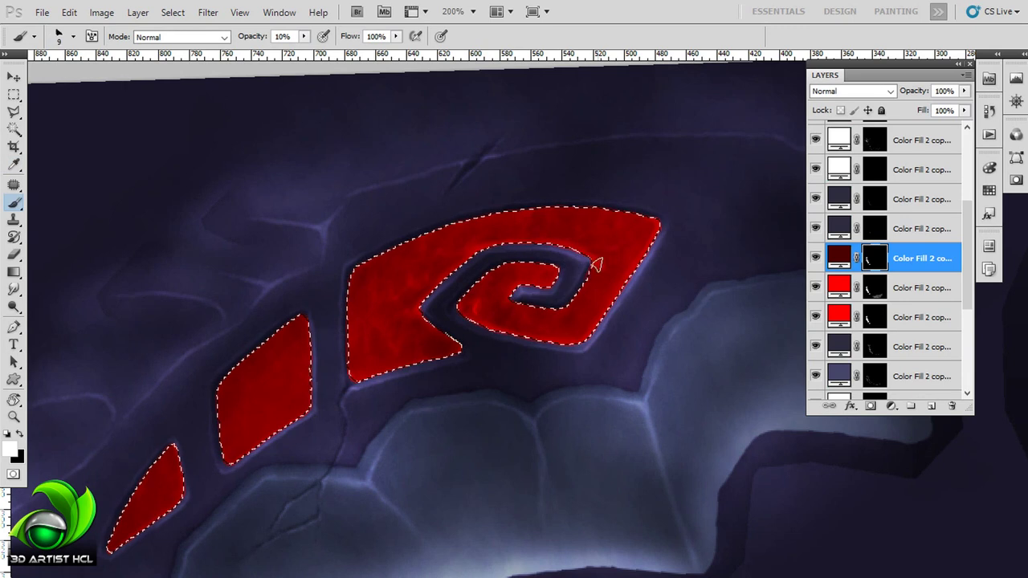
pyautogui.scroll(-3, 954, 279)
# - Set the dark-red layer to Multiply at 50% opacity
pyautogui.scroll(4, 946, 218)
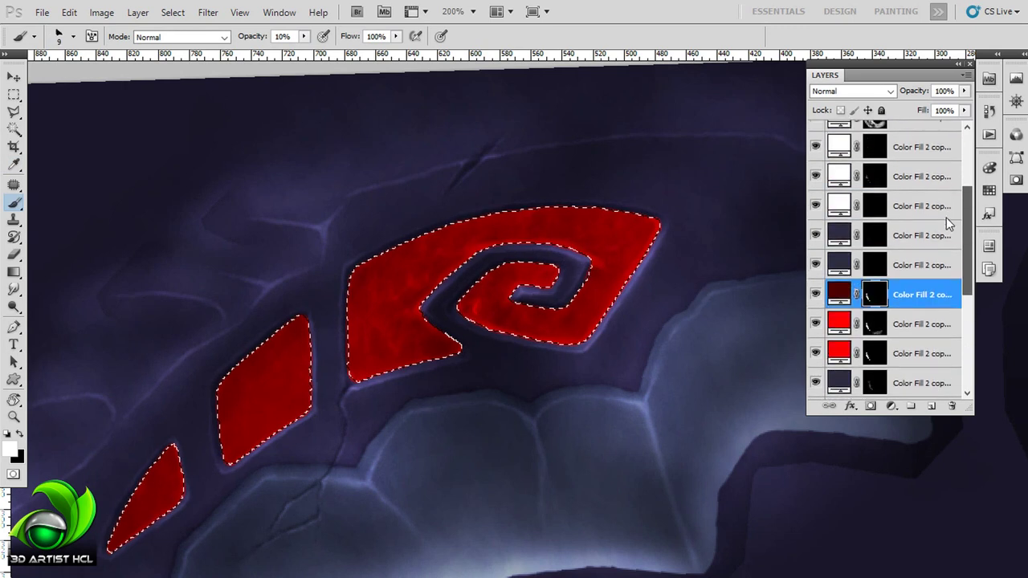
pyautogui.click(851, 91)
pyautogui.click(824, 161)
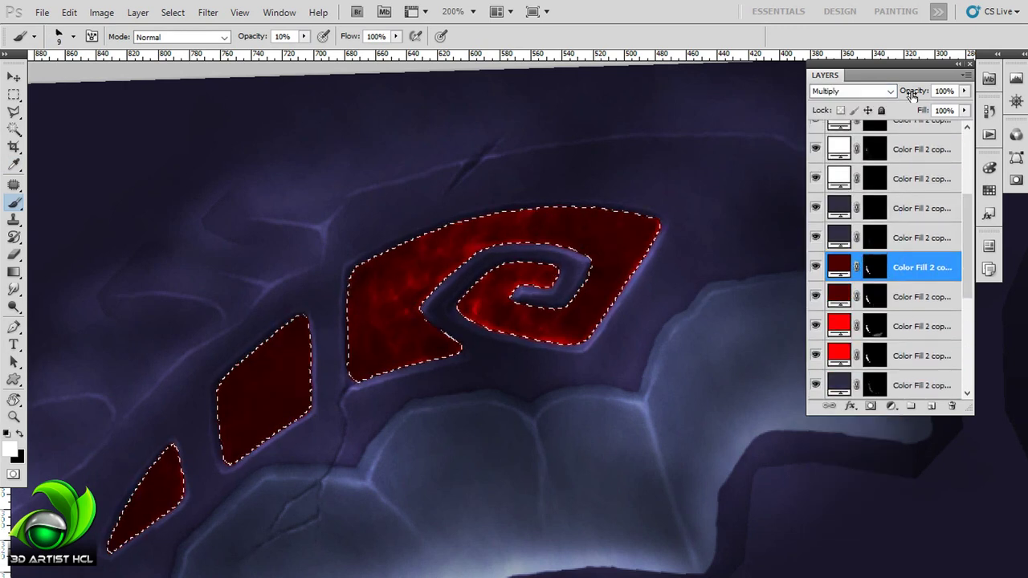
pyautogui.moveTo(912, 91); pyautogui.dragTo(822, 112)
pyautogui.moveTo(436, 382); pyautogui.dragTo(546, 294)
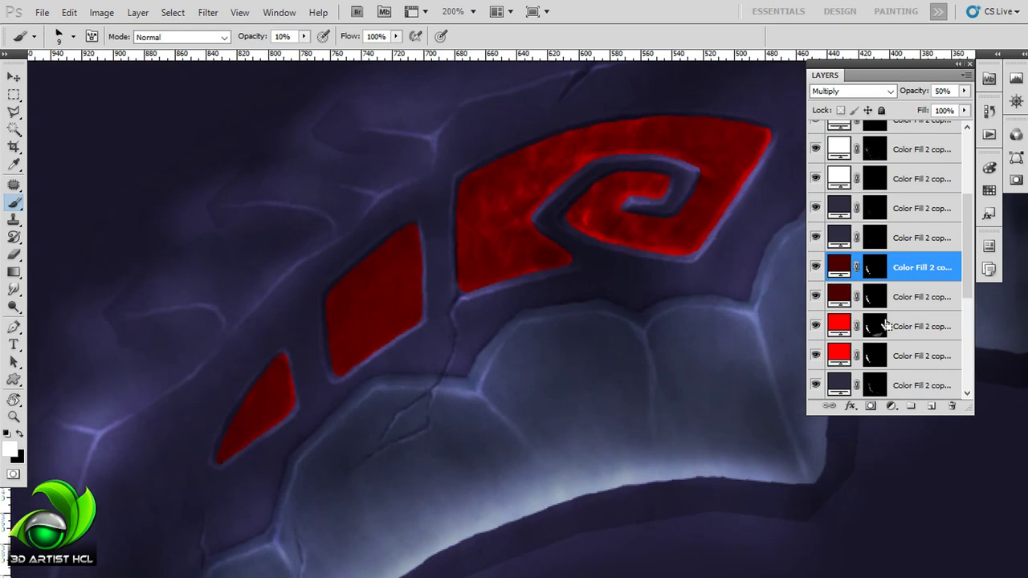
# - Set the white colour-fill layer's blend mode to Overlay
pyautogui.click(856, 296)
pyautogui.doubleClick(838, 238)
pyautogui.press('Return')
pyautogui.click(851, 91)
pyautogui.click(824, 310)
pyautogui.doubleClick(838, 238)
pyautogui.press('Return')
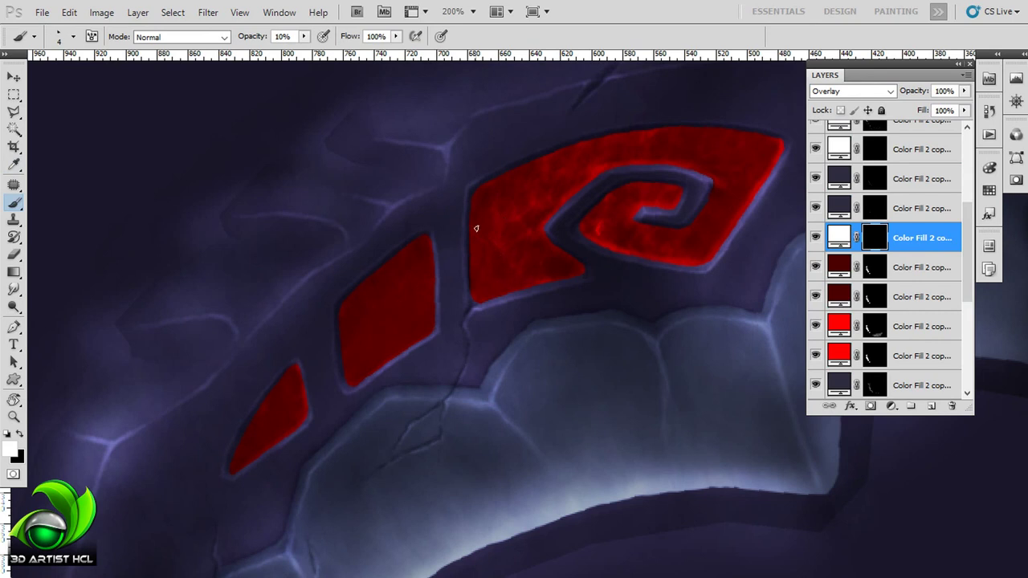
# - Load the glyph selection and paint a soft 20%-opacity highlight inside the spiral glyph
pyautogui.hotkey('ctrl', '+')
pyautogui.keyDown('ctrl'); pyautogui.click(841, 296); pyautogui.keyUp('ctrl')
pyautogui.press('2')
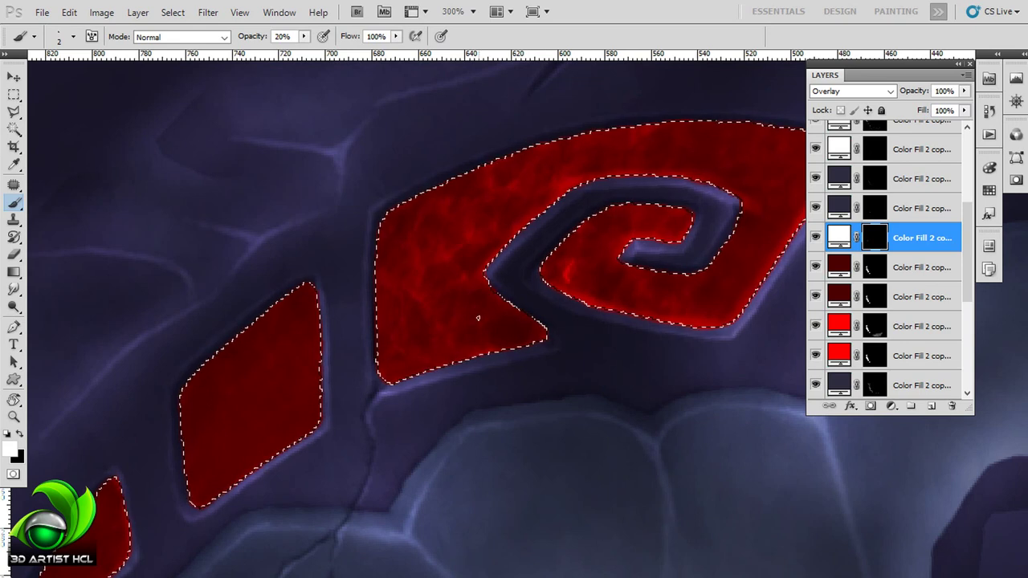
pyautogui.moveTo(503, 272); pyautogui.dragTo(464, 277)
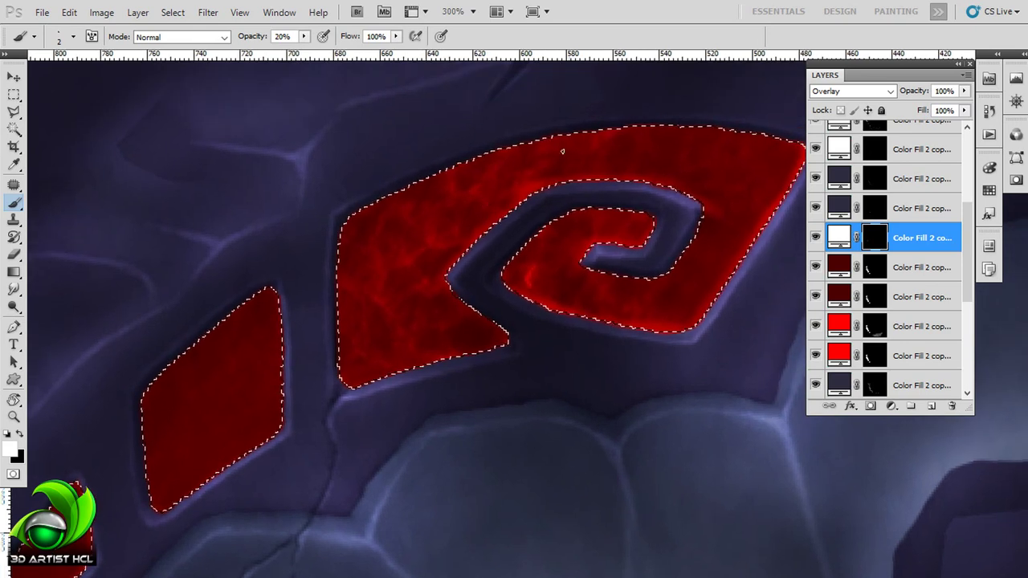
pyautogui.moveTo(568, 162); pyautogui.dragTo(505, 178)
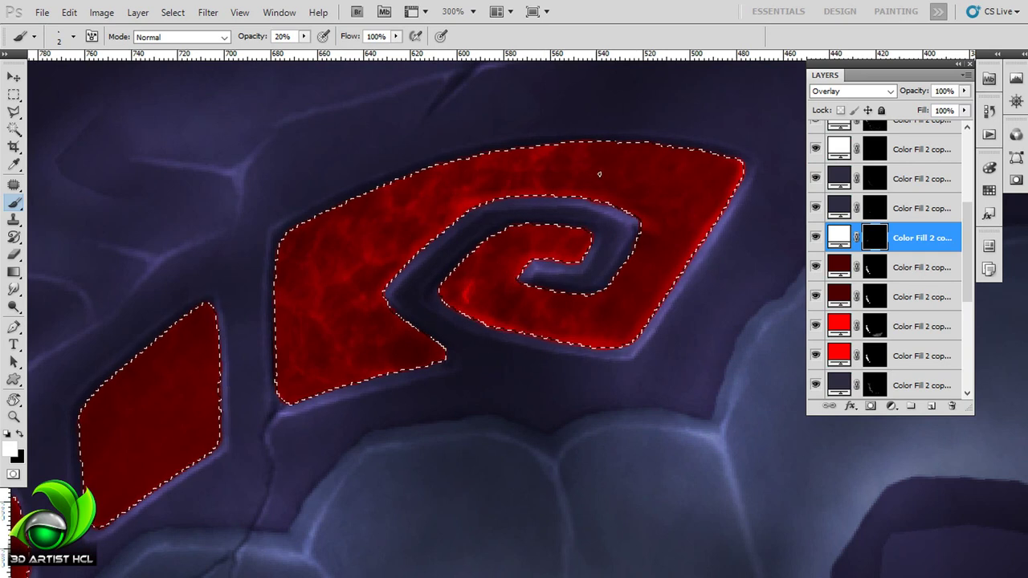
pyautogui.moveTo(593, 147)
pyautogui.mouseDown()
pyautogui.moveTo(641, 207)
pyautogui.moveTo(662, 286)
pyautogui.mouseUp()
pyautogui.moveTo(478, 310); pyautogui.dragTo(506, 264)
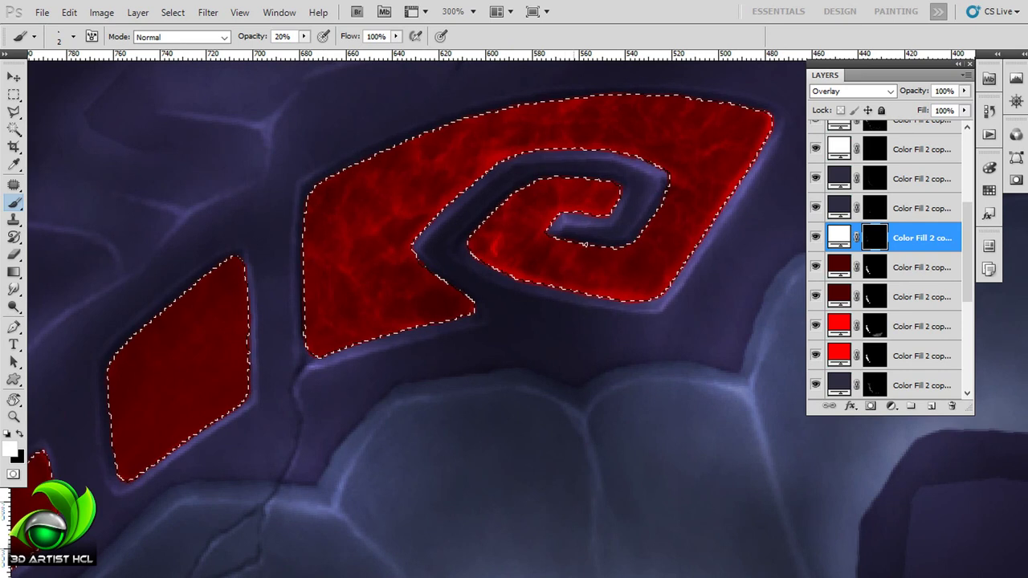
pyautogui.moveTo(387, 162); pyautogui.dragTo(459, 168)
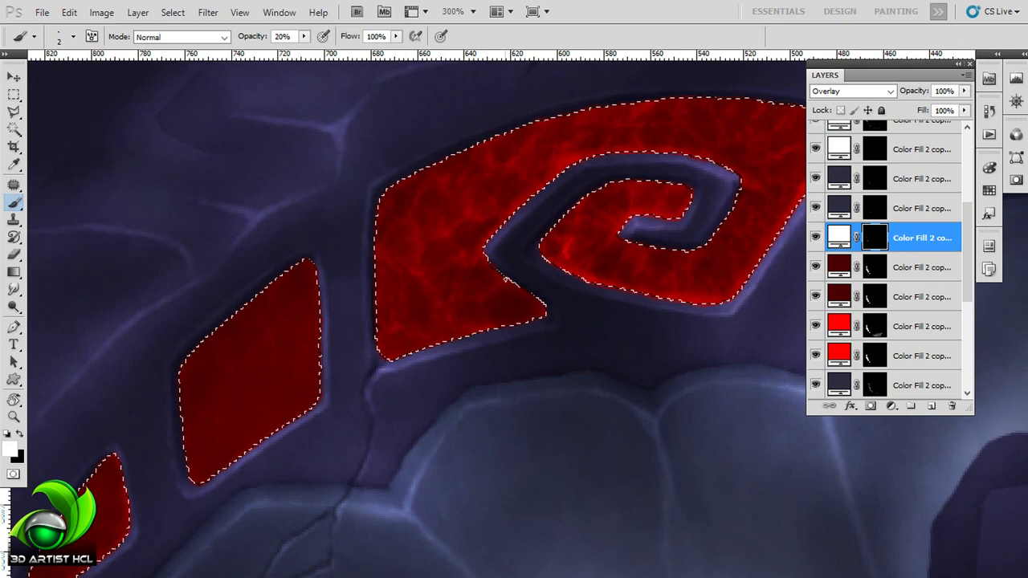
pyautogui.moveTo(500, 327); pyautogui.dragTo(527, 226)
# - Paint fine highlights into the middle diamond glyph
pyautogui.press(']')
pyautogui.press(']')
pyautogui.press(']')
pyautogui.hscroll(1, 486, 268)
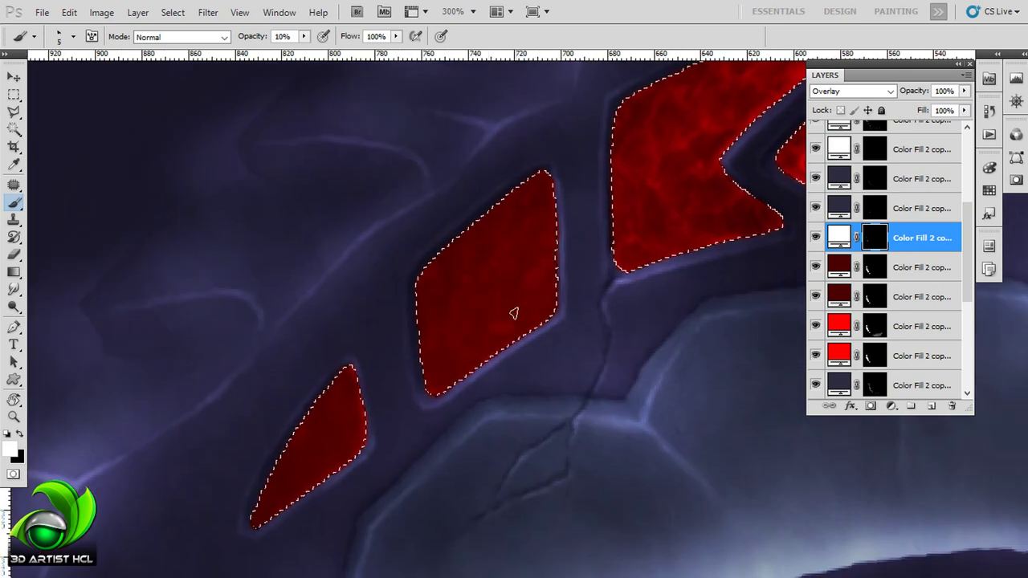
pyautogui.moveTo(513, 308); pyautogui.dragTo(523, 240)
pyautogui.press('[')
pyautogui.press('[')
pyautogui.press('[')
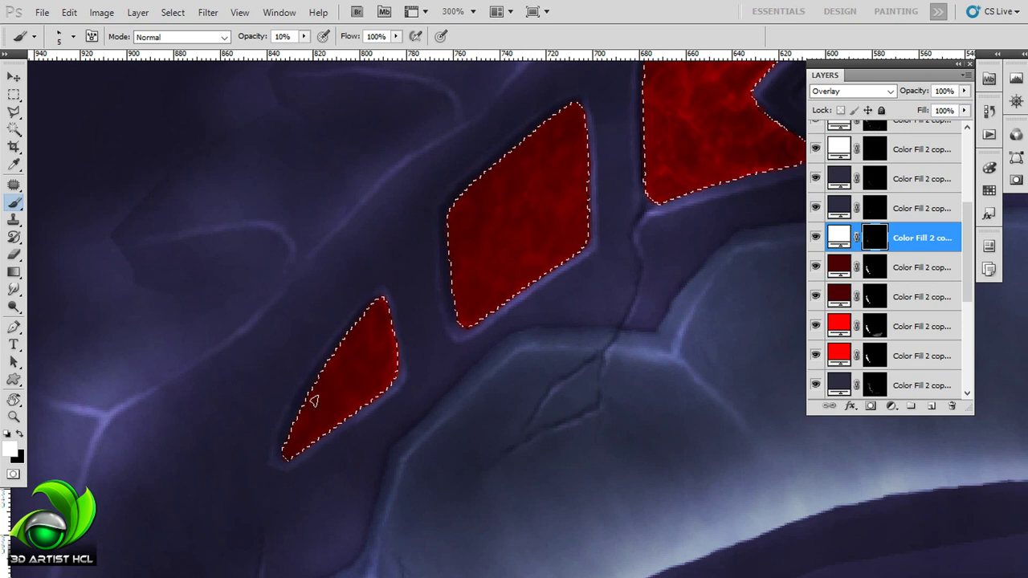
pyautogui.scroll(2, 537, 278)
pyautogui.hscroll(2, 537, 278)
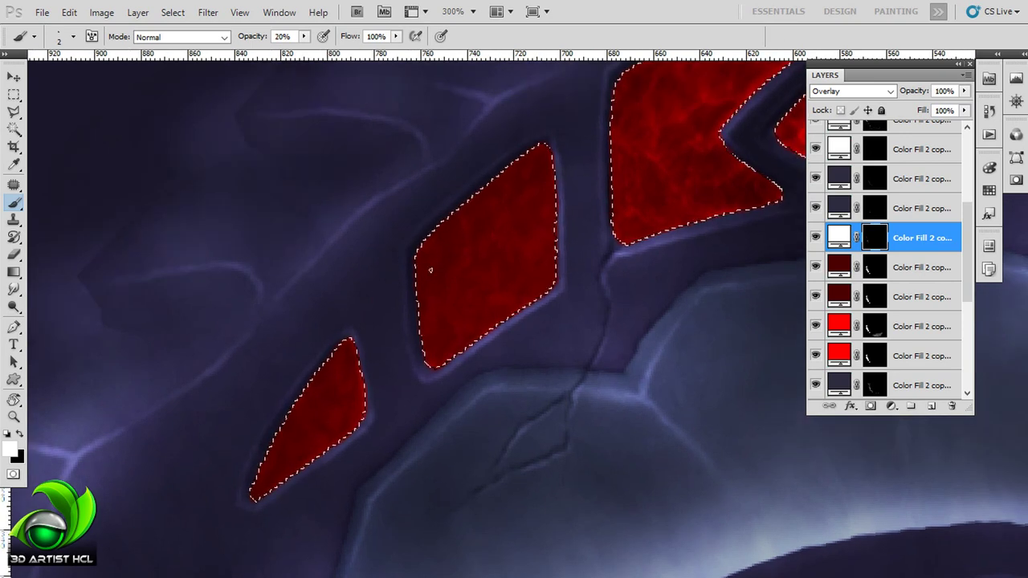
pyautogui.moveTo(534, 236); pyautogui.dragTo(535, 155)
pyautogui.moveTo(551, 265); pyautogui.dragTo(585, 265)
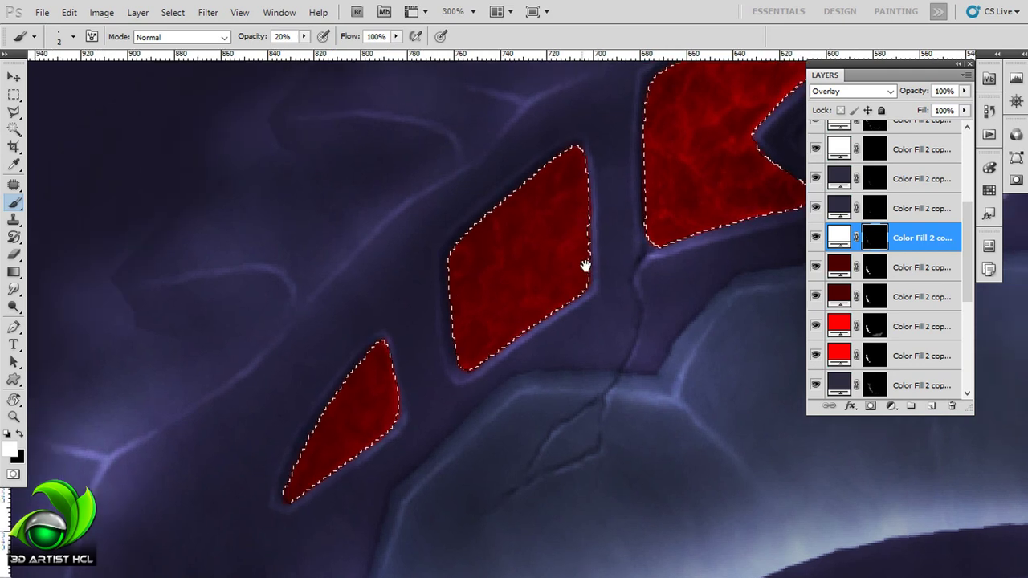
pyautogui.moveTo(476, 233); pyautogui.dragTo(533, 299)
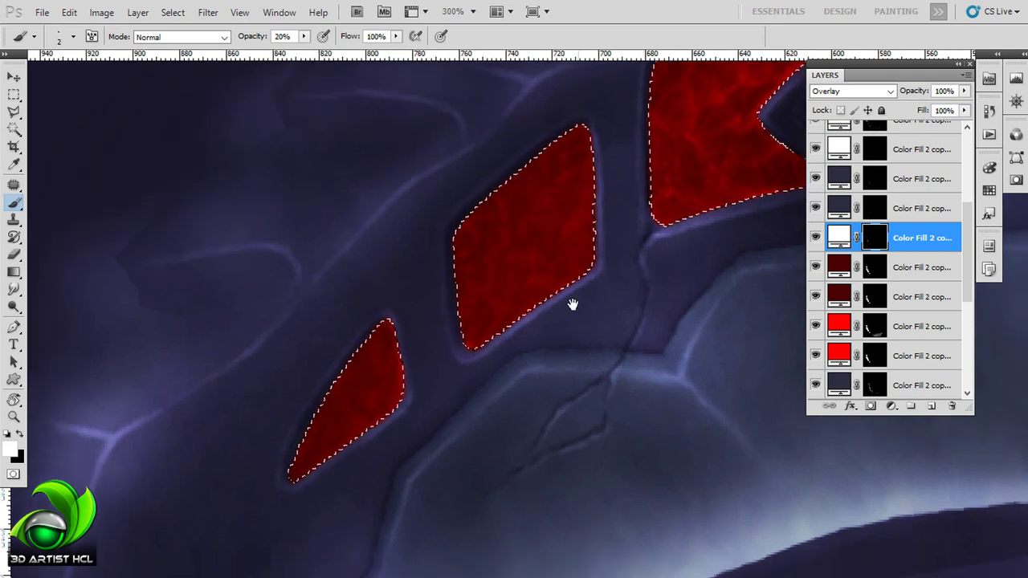
# - Highlight the small lower glyph, deselect, and duplicate the bright red fill layer
pyautogui.scroll(-3, 571, 300)
pyautogui.hscroll(-2, 481, 297)
pyautogui.moveTo(417, 355); pyautogui.dragTo(382, 391)
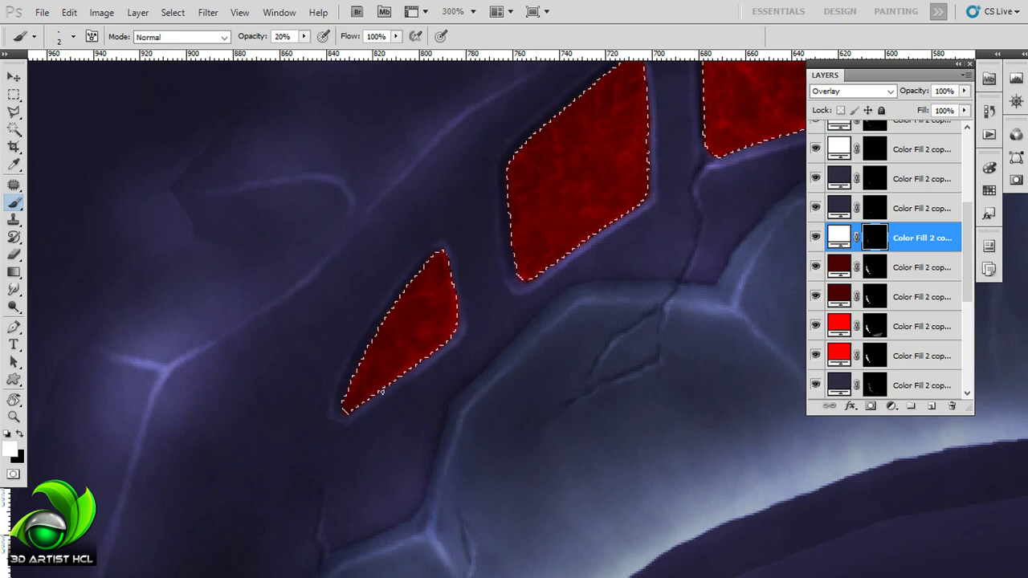
pyautogui.moveTo(405, 334); pyautogui.dragTo(416, 280)
pyautogui.hotkey('ctrl', 'd')
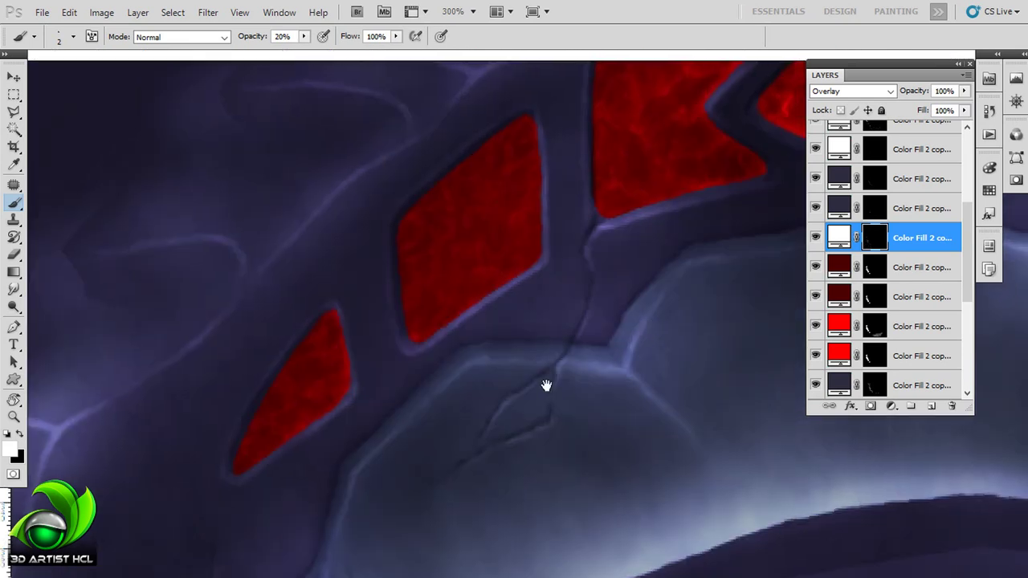
pyautogui.scroll(-2, 546, 386)
pyautogui.moveTo(922, 266); pyautogui.dragTo(931, 406)
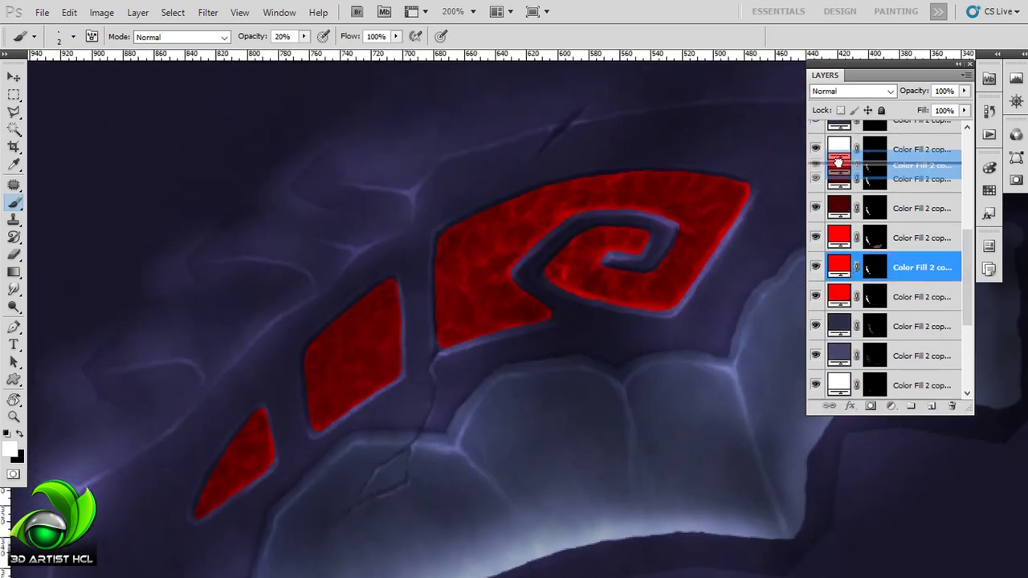
# - Gaussian-blur the glow fill layer's mask with a 3.5 radius
pyautogui.click(239, 12)
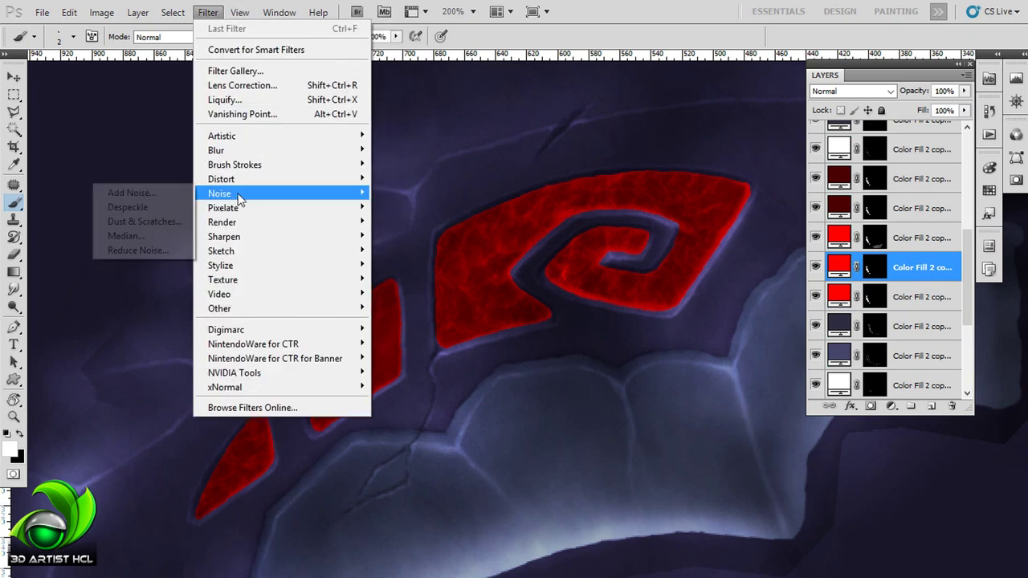
pyautogui.click(875, 267)
pyautogui.click(875, 297)
pyautogui.click(207, 12)
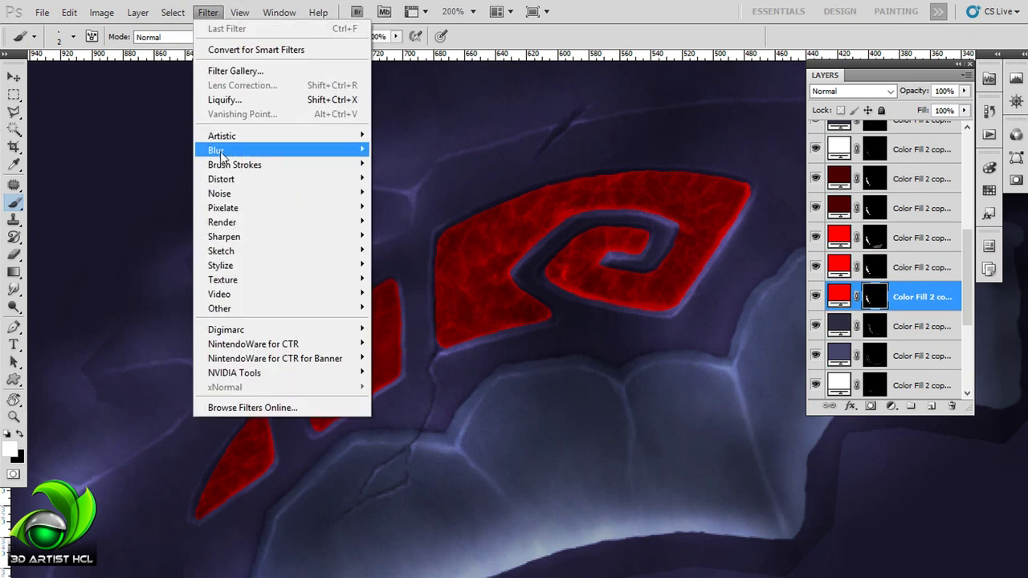
pyautogui.click(410, 207)
pyautogui.moveTo(656, 292)
pyautogui.mouseDown()
pyautogui.moveTo(637, 289)
pyautogui.moveTo(650, 293)
pyautogui.mouseUp()
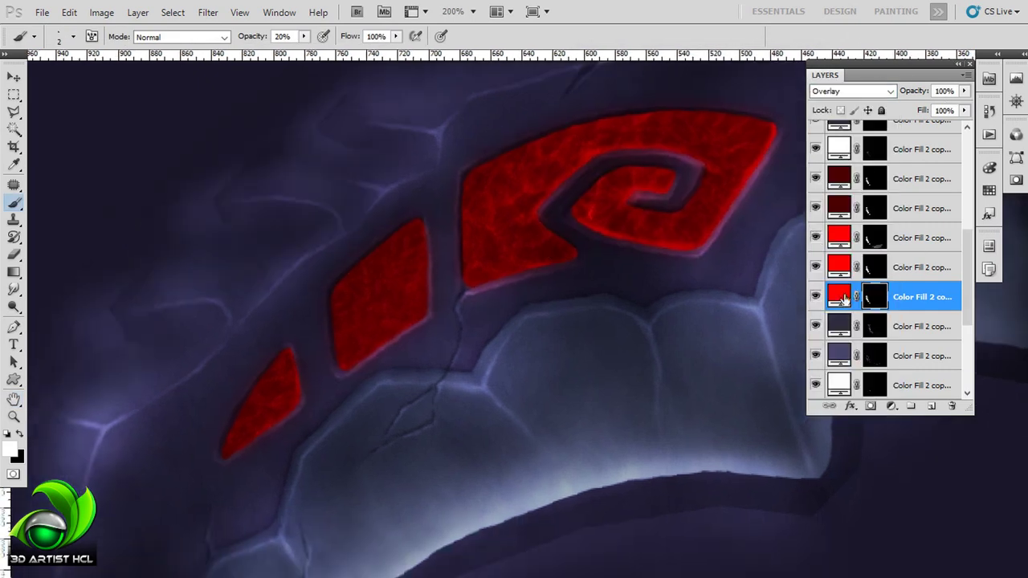
# - Adjust Levels on the red glow fill layer's mask around the spiral glyph
pyautogui.click(875, 267)
pyautogui.click(875, 238)
pyautogui.moveTo(591, 257); pyautogui.dragTo(527, 298)
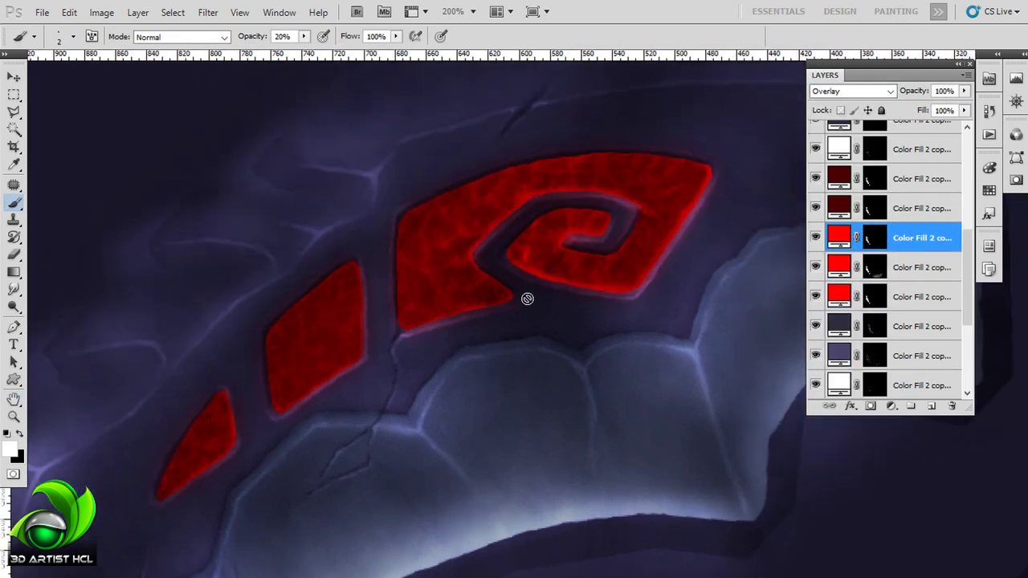
pyautogui.scroll(-3, 650, 292)
pyautogui.scroll(3, 374, 300)
pyautogui.hotkey('ctrl', 'l')
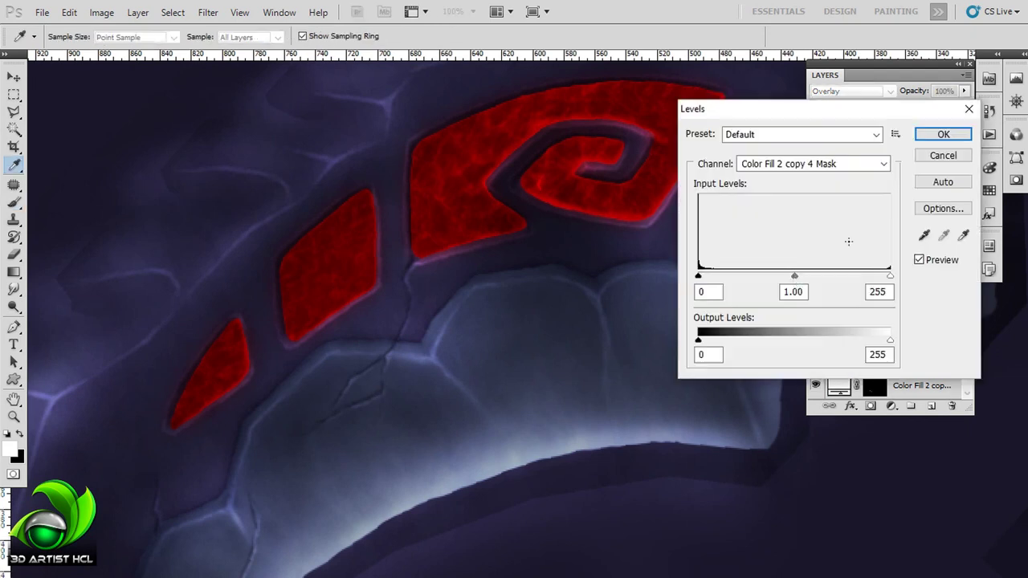
pyautogui.press('Return')
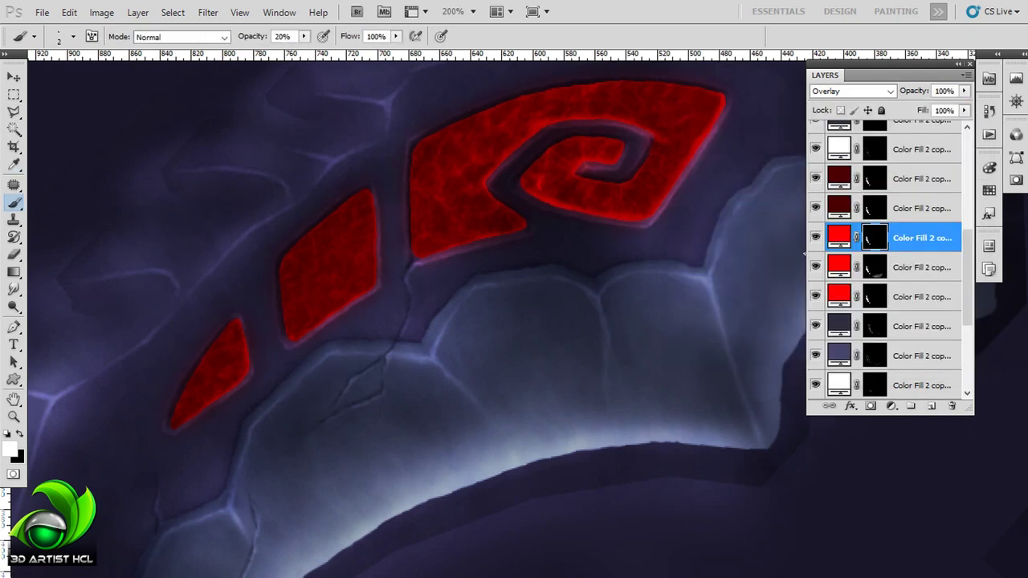
pyautogui.moveTo(541, 319); pyautogui.dragTo(608, 303)
# - Change the red fill to light pink (ff9f9f) and blur its mask again
pyautogui.doubleClick(838, 207)
pyautogui.moveTo(650, 170); pyautogui.dragTo(626, 169)
pyautogui.click(918, 156)
pyautogui.click(208, 12)
pyautogui.click(413, 208)
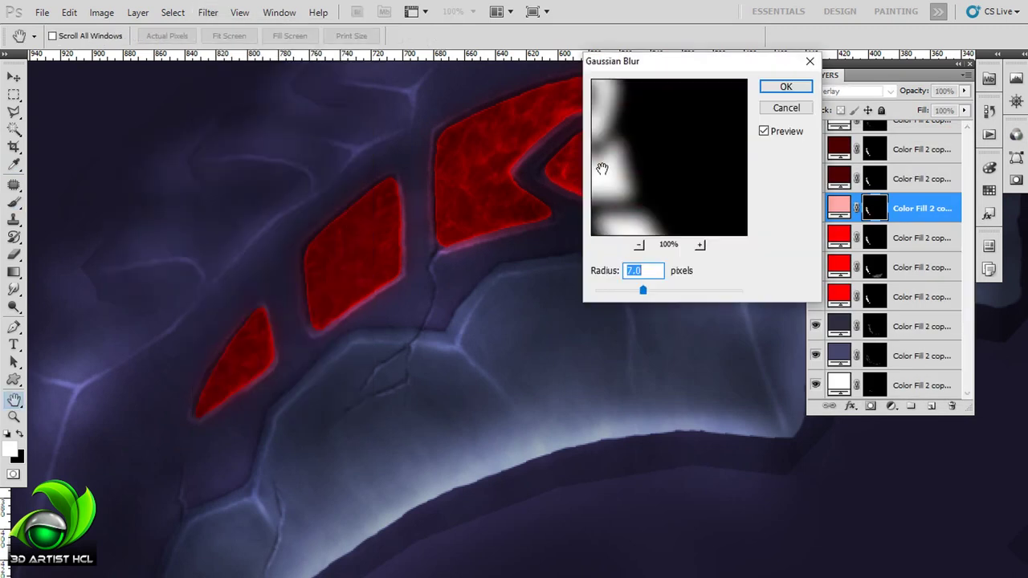
pyautogui.press('Return')
pyautogui.doubleClick(838, 208)
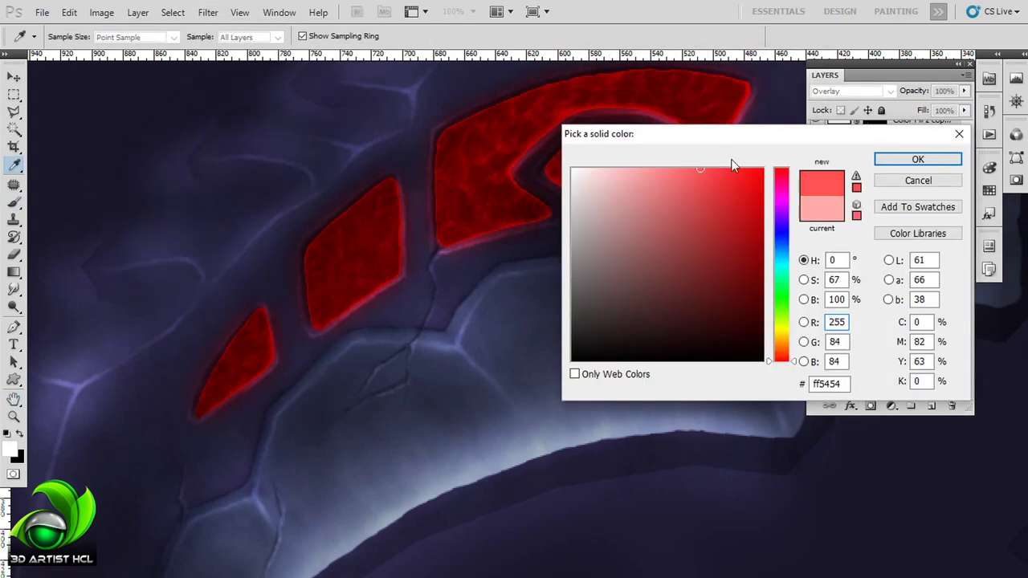
pyautogui.press('Return')
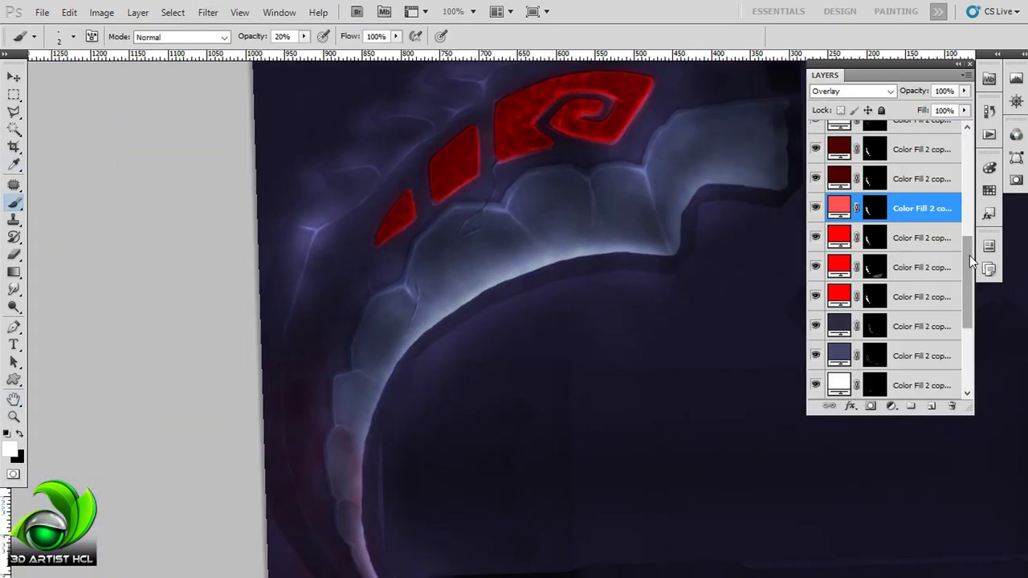
# - Paint softly on Layer 4 along the blade edge at 5%, then 20% brush opacity
pyautogui.scroll(-5, 970, 261)
pyautogui.click(872, 297)
pyautogui.moveTo(411, 280); pyautogui.dragTo(472, 259)
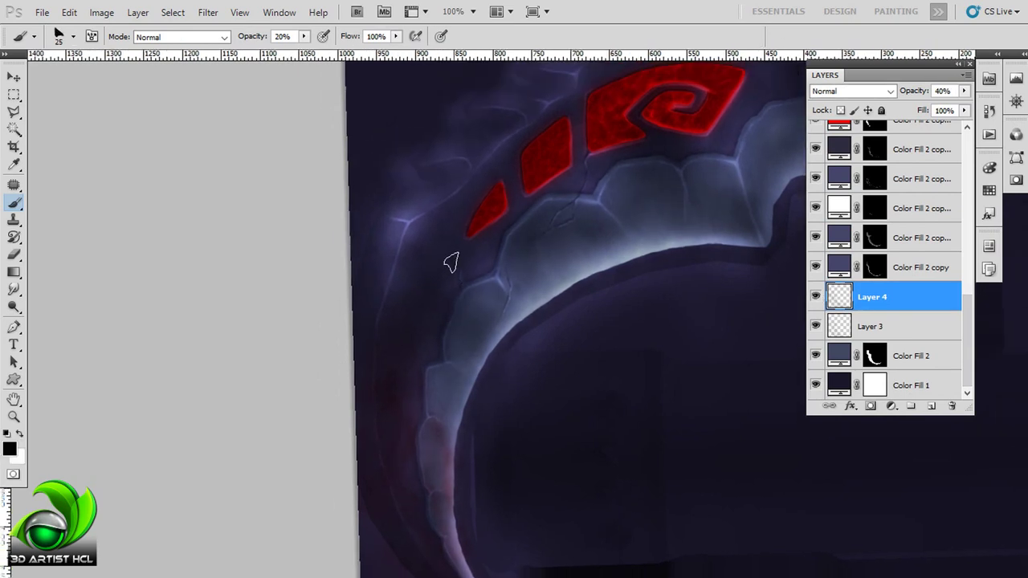
pyautogui.press('0')
pyautogui.press('5')
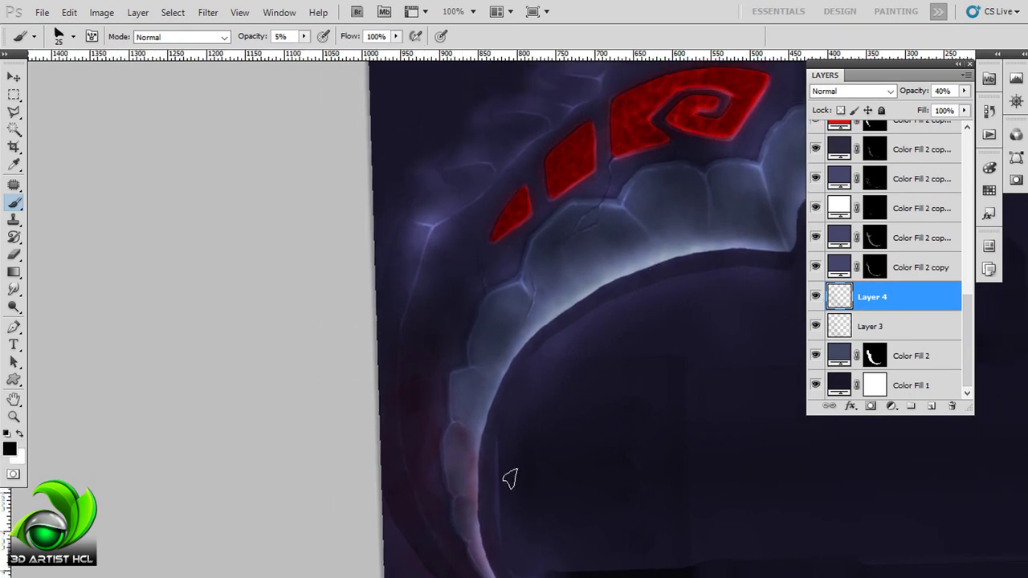
pyautogui.scroll(1, 408, 412)
pyautogui.moveTo(631, 338); pyautogui.dragTo(600, 342)
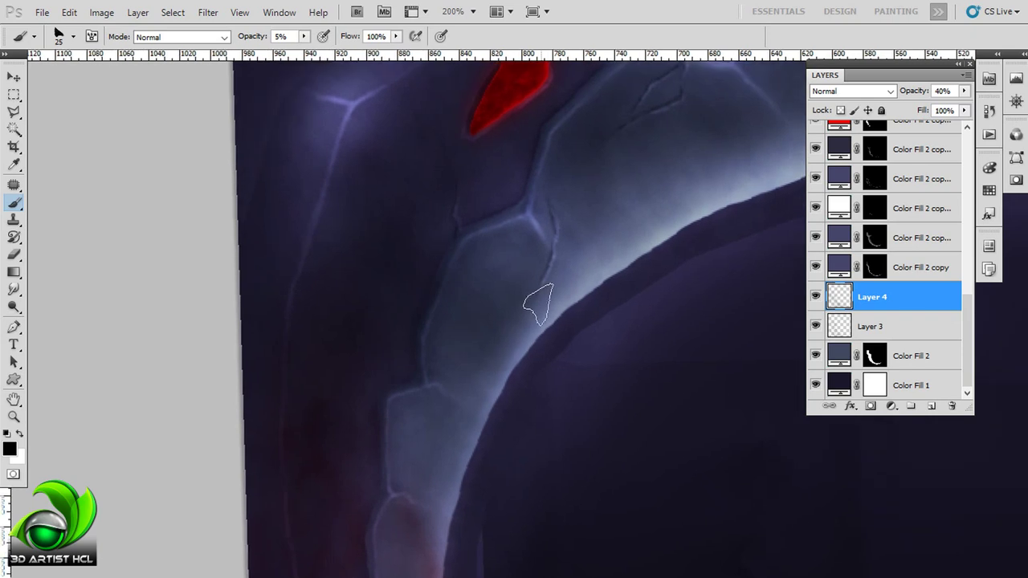
pyautogui.press('2')
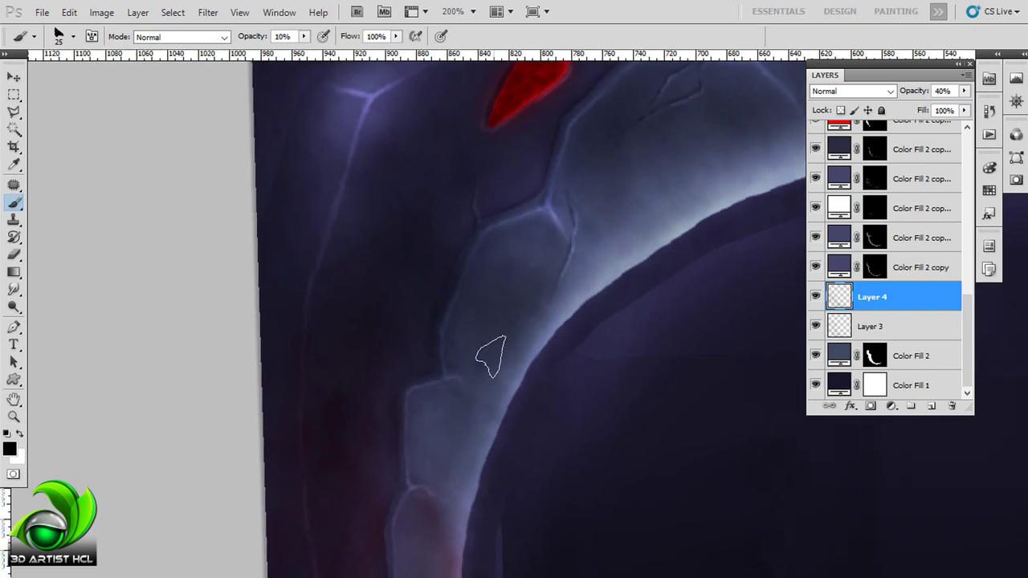
# - Set Layer 4 opacity to 60%, then 45%, swap to white and switch to the Eraser
pyautogui.scroll(3, 489, 357)
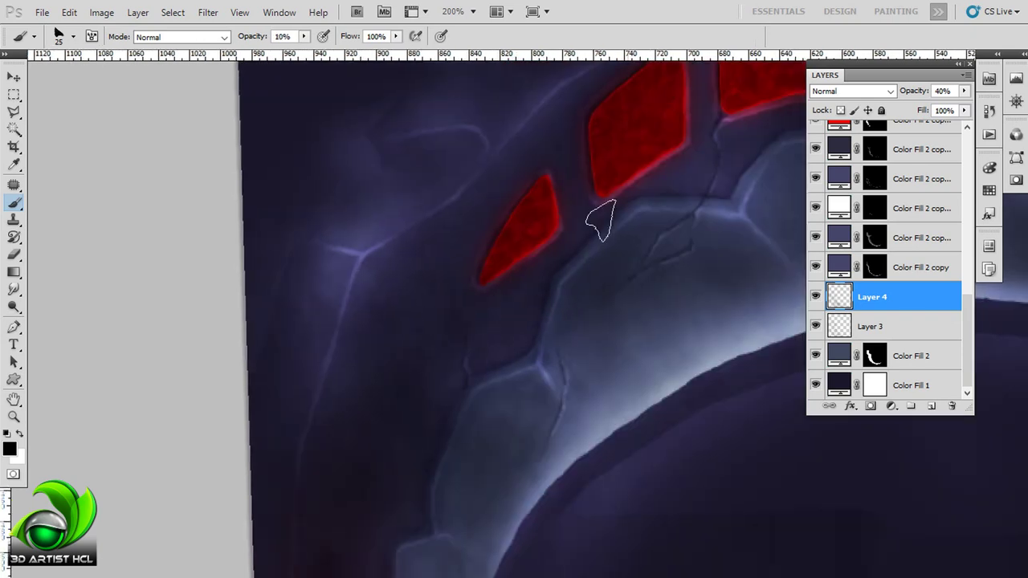
pyautogui.moveTo(742, 357); pyautogui.dragTo(634, 369)
pyautogui.scroll(3, 624, 257)
pyautogui.hscroll(6, 624, 257)
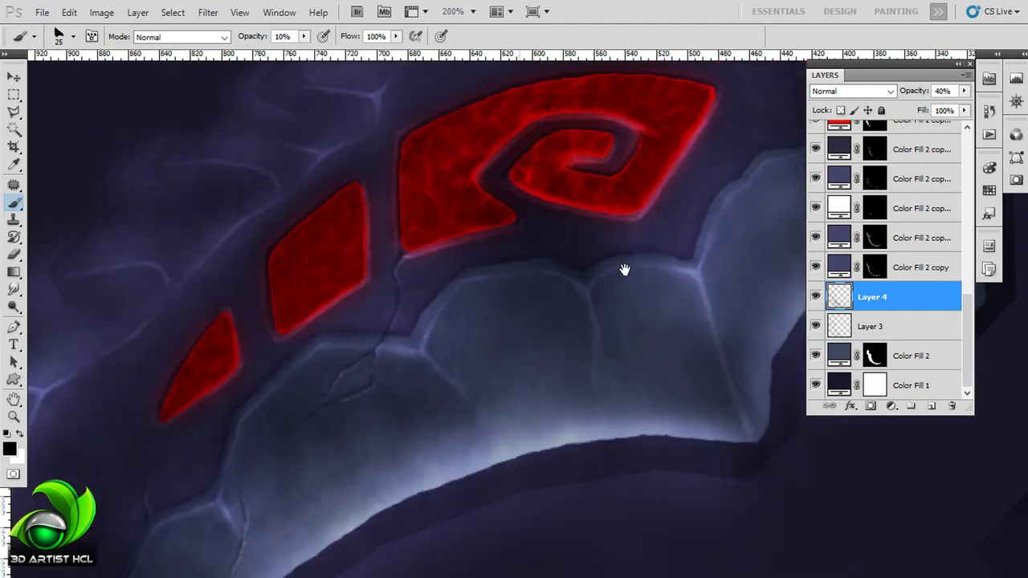
pyautogui.hscroll(3, 666, 329)
pyautogui.hscroll(5, 734, 285)
pyautogui.scroll(1, 540, 317)
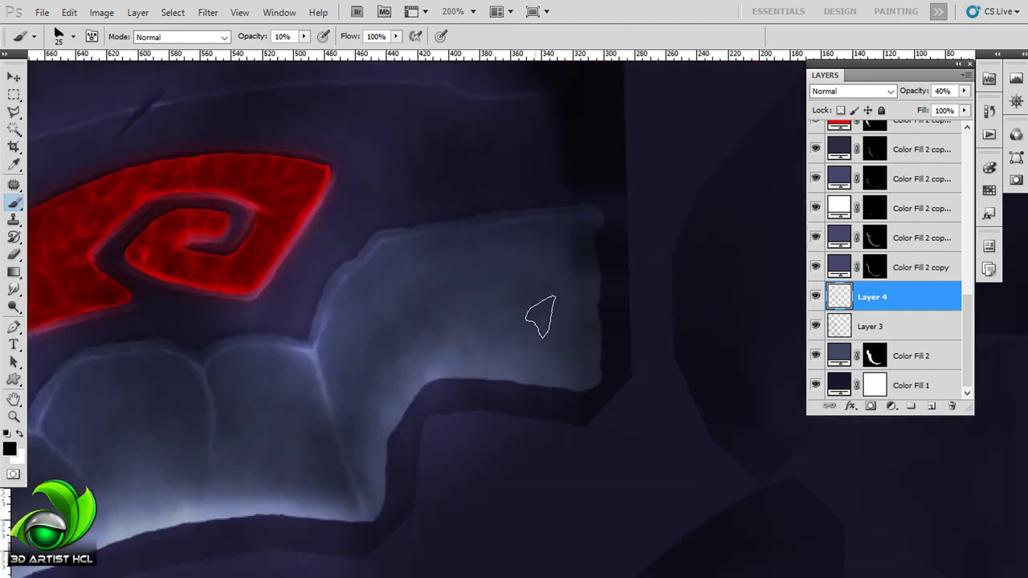
pyautogui.hscroll(1, 498, 317)
pyautogui.hscroll(-5, 450, 378)
pyautogui.scroll(3, 482, 433)
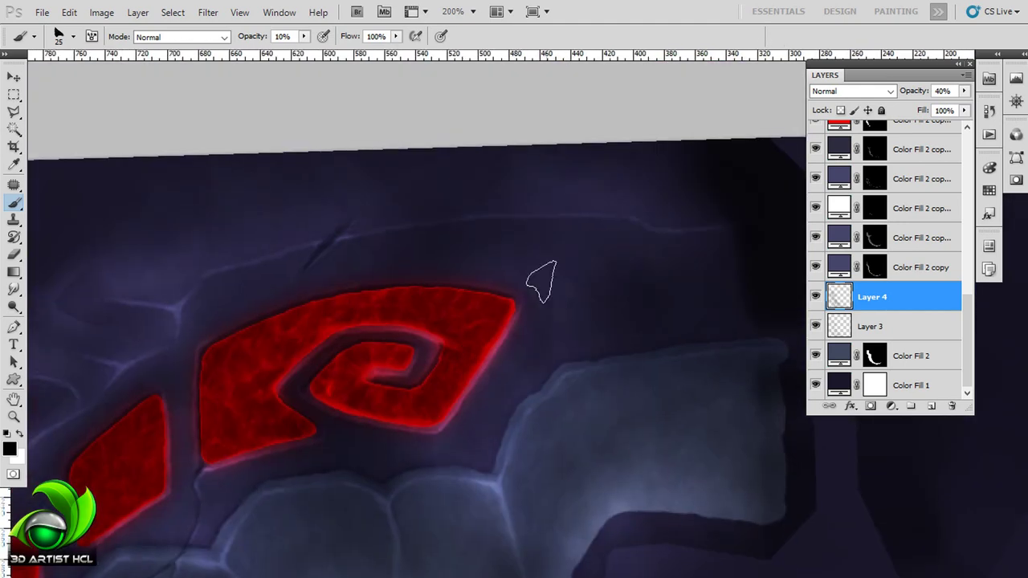
pyautogui.hscroll(-1, 562, 217)
pyautogui.hscroll(-5, 540, 229)
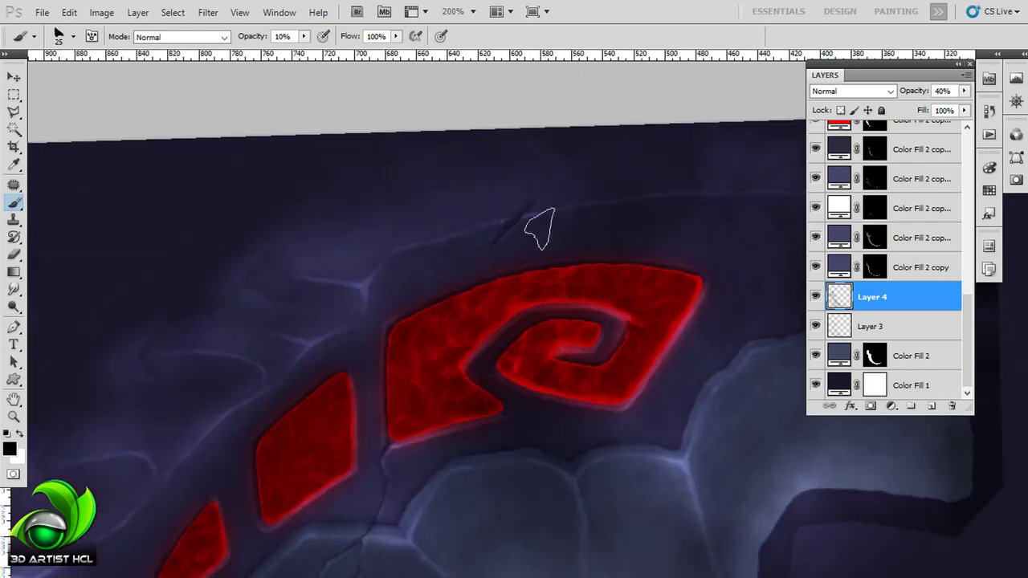
pyautogui.hscroll(-7, 320, 233)
pyautogui.scroll(-1, 593, 255)
pyautogui.scroll(-4, 450, 264)
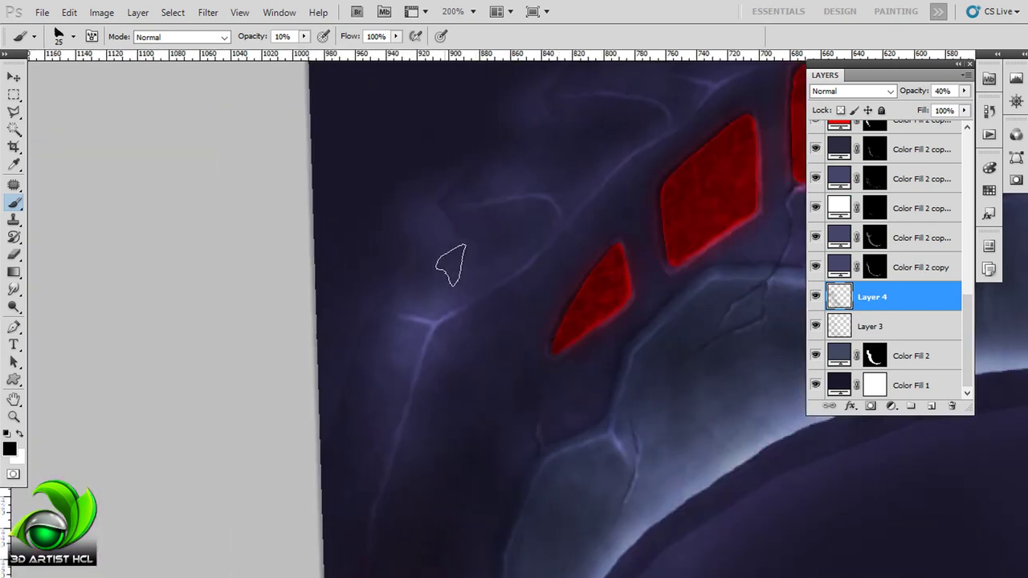
pyautogui.scroll(-3, 555, 195)
pyautogui.scroll(-3, 499, 299)
pyautogui.scroll(-4, 480, 451)
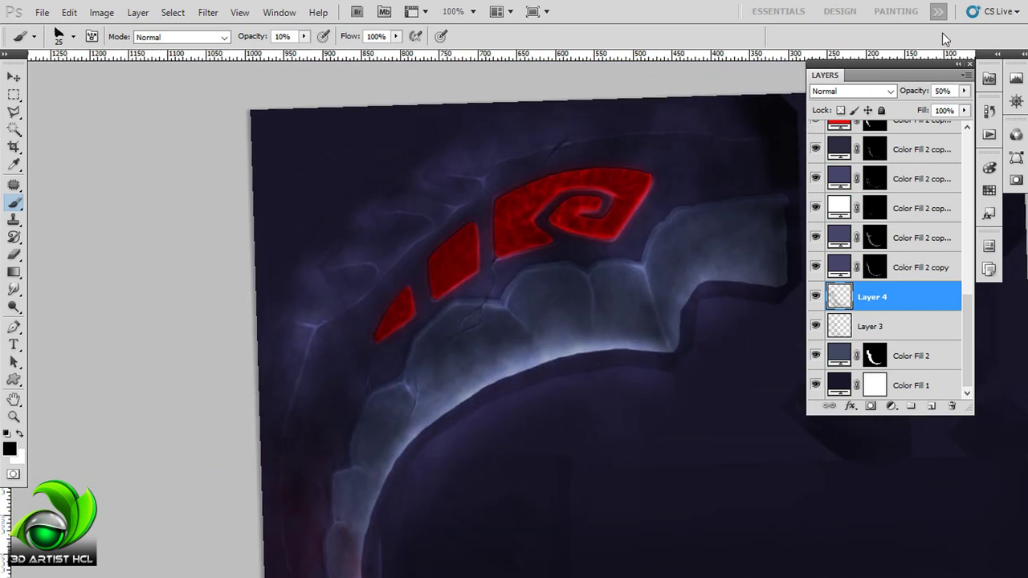
pyautogui.press('Return')
pyautogui.press('x')
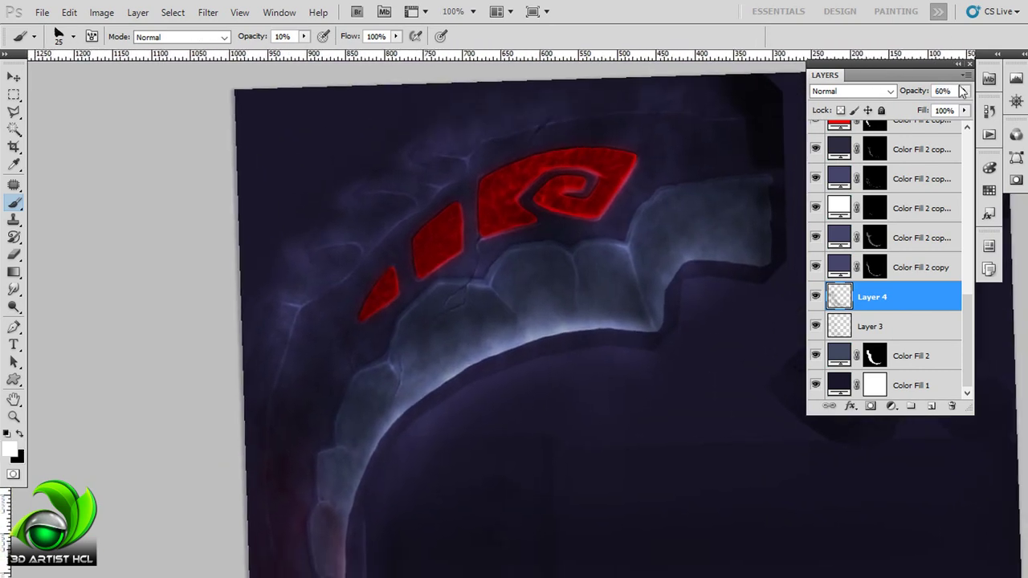
pyautogui.write('45')
pyautogui.press('Return')
pyautogui.press('e')
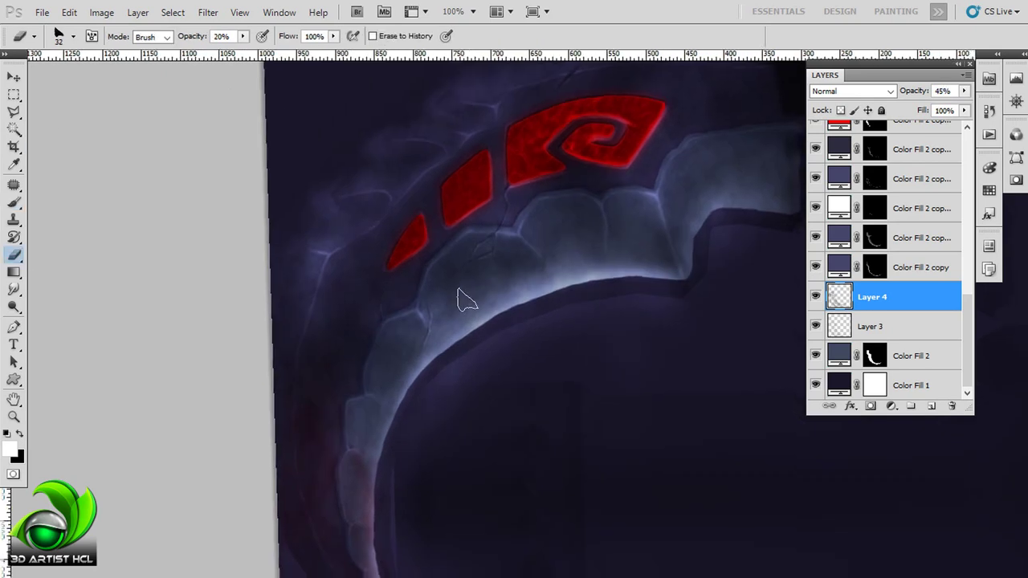
pyautogui.moveTo(554, 241); pyautogui.dragTo(606, 305)
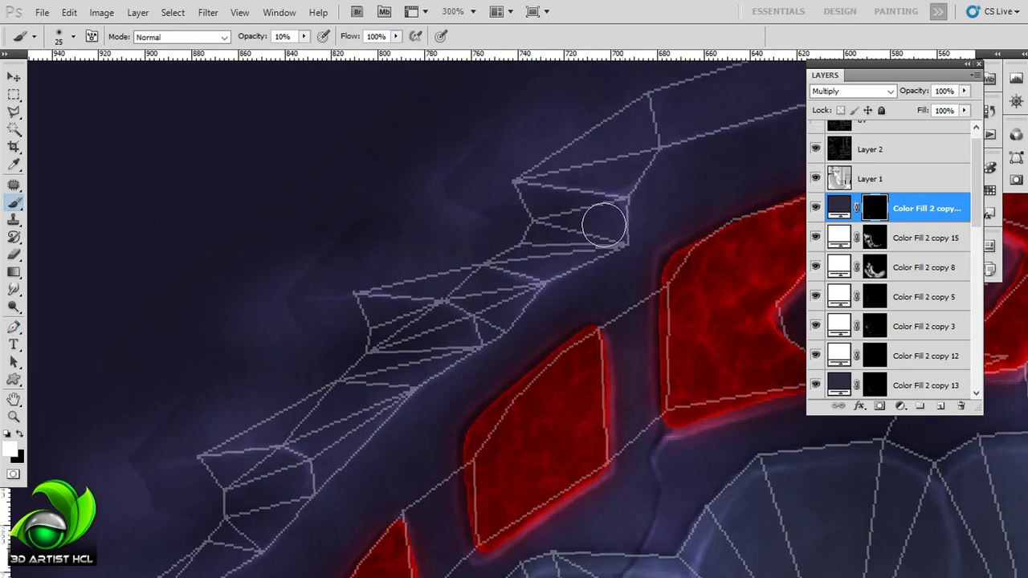
# - Raise a glow fill layer, then paint black at 100% on Color Fill 2's mask beside the stepped block
pyautogui.moveTo(838, 237); pyautogui.dragTo(838, 195)
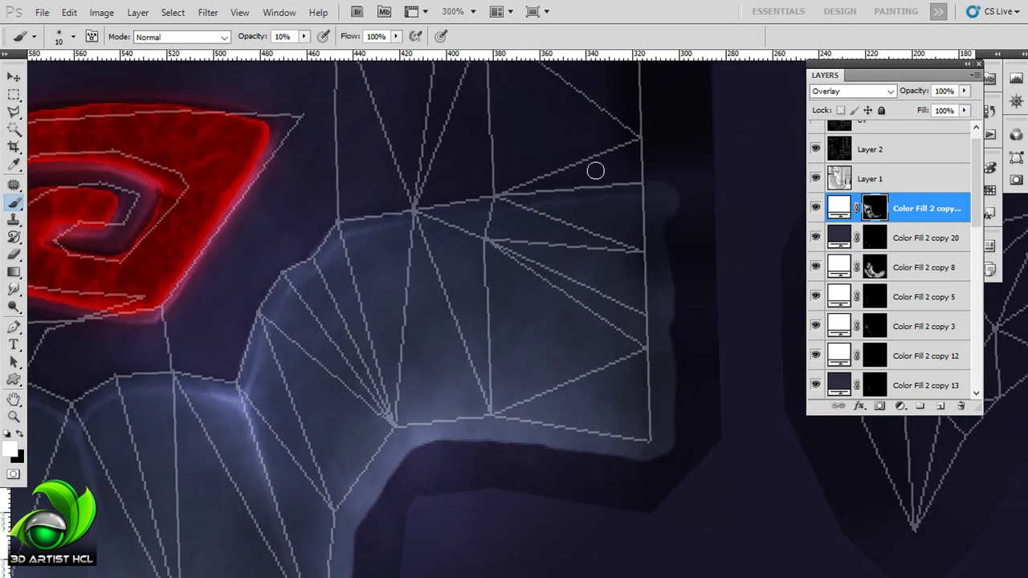
pyautogui.scroll(-6, 891, 321)
pyautogui.click(915, 238)
pyautogui.click(915, 267)
pyautogui.click(852, 357)
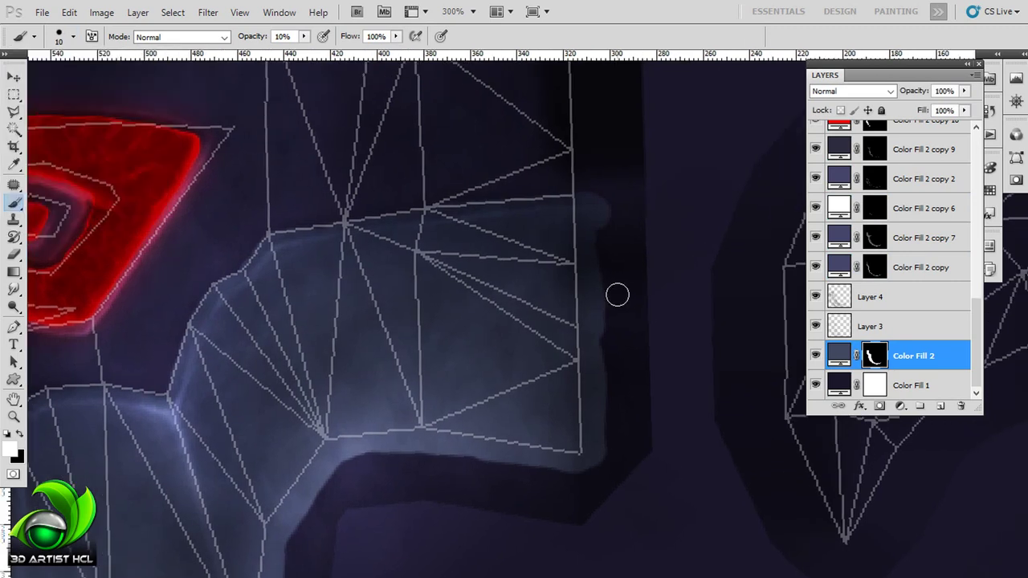
pyautogui.press('0')
pyautogui.moveTo(334, 241)
pyautogui.mouseDown()
pyautogui.moveTo(573, 344)
pyautogui.moveTo(436, 248)
pyautogui.moveTo(619, 272)
pyautogui.mouseUp()
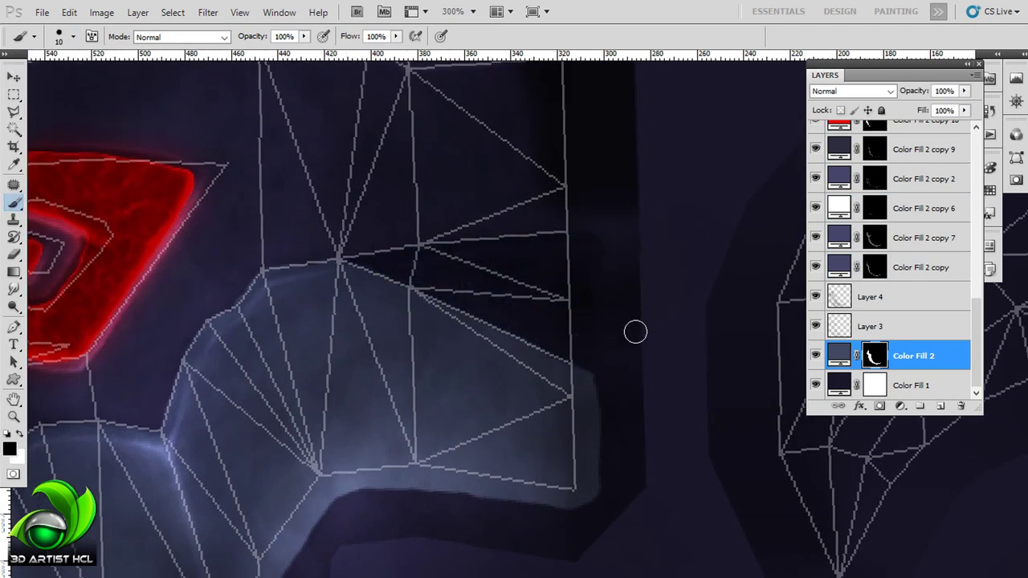
# - Paint Color Fill 2 copy 7's mask at 30–50% brush opacity with the UV wireframe hidden
pyautogui.hotkey('alt', ']')
pyautogui.hotkey('alt', ']')
pyautogui.hotkey('alt', ']')
pyautogui.hotkey('alt', ']')
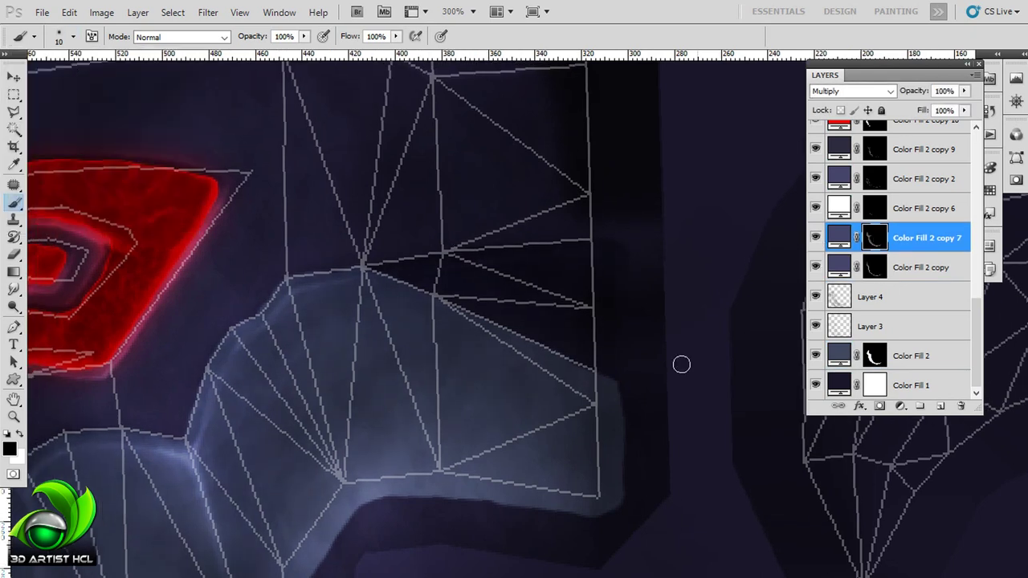
pyautogui.press('3')
pyautogui.moveTo(581, 268); pyautogui.dragTo(519, 283)
pyautogui.hotkey('ctrl', ',')
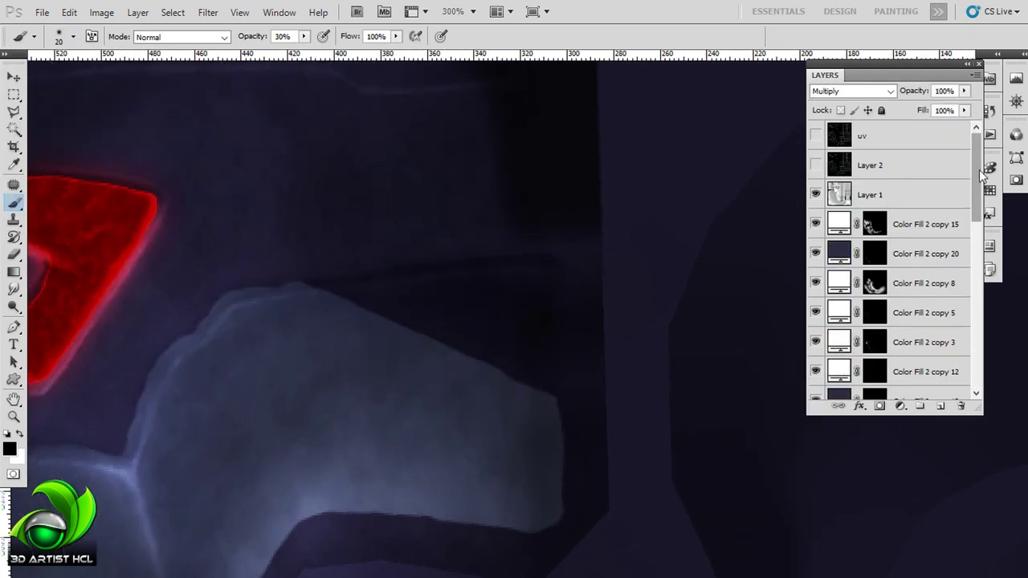
pyautogui.press('r')
pyautogui.moveTo(399, 268); pyautogui.dragTo(608, 243)
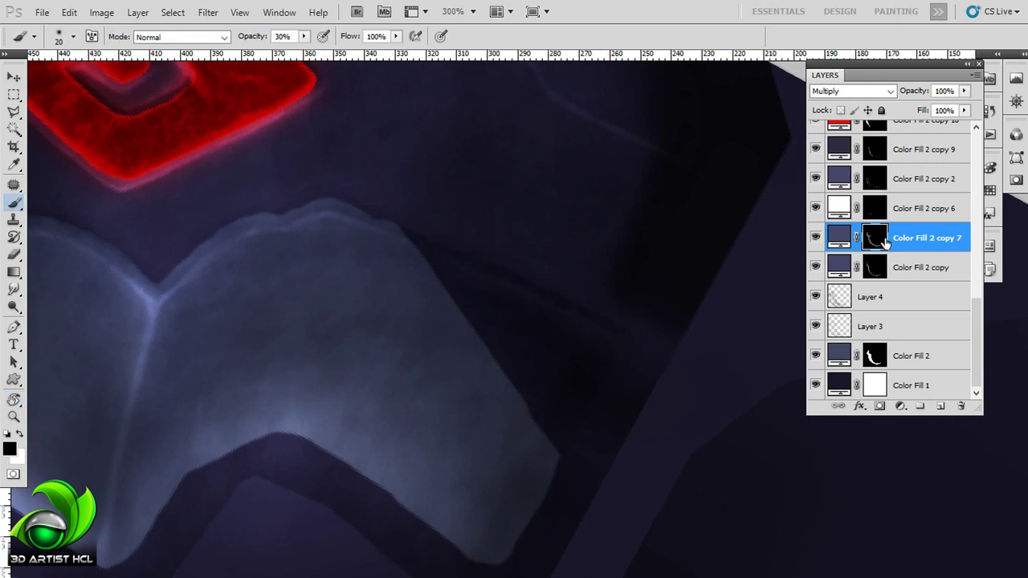
pyautogui.click(884, 243)
pyautogui.press('5')
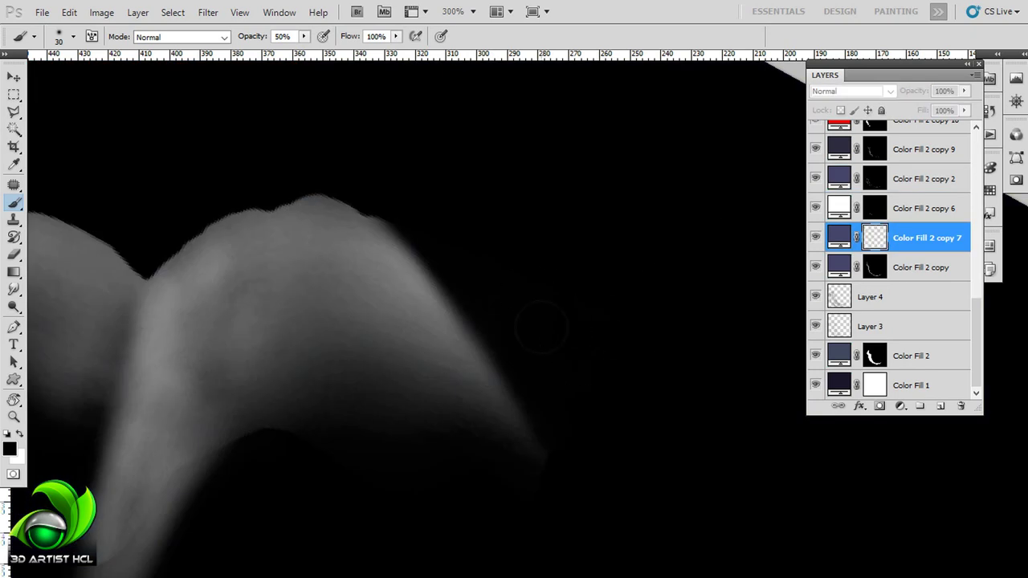
pyautogui.keyDown('alt'); pyautogui.click(874, 237); pyautogui.keyUp('alt')
pyautogui.click(874, 178)
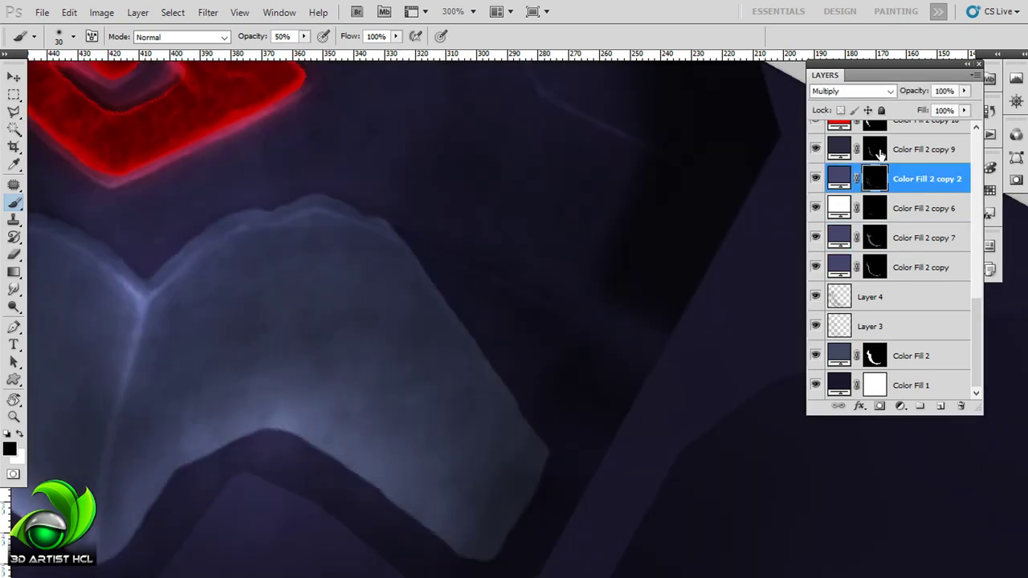
pyautogui.hotkey('alt', ']')
# - Compare the Color Fill 2 copy layers, toggling Color Fill 2 copy's visibility to judge its effect
pyautogui.scroll(3, 972, 313)
pyautogui.scroll(3, 971, 304)
pyautogui.click(875, 205)
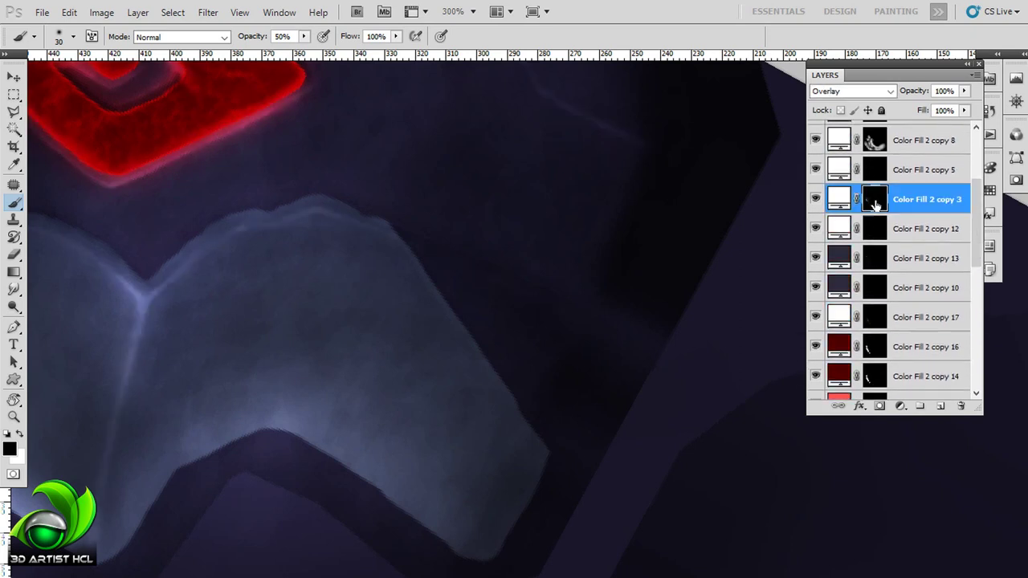
pyautogui.scroll(2, 923, 265)
pyautogui.hotkey('alt', ']')
pyautogui.hotkey('alt', ']')
pyautogui.hotkey('alt', ']')
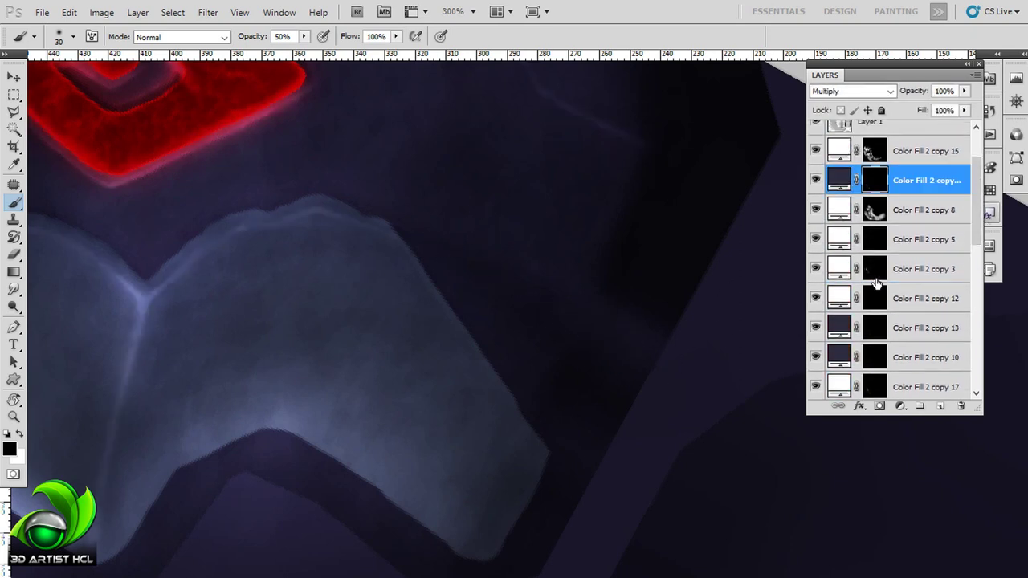
pyautogui.scroll(-5, 876, 282)
pyautogui.click(875, 237)
pyautogui.click(817, 268)
pyautogui.click(817, 268)
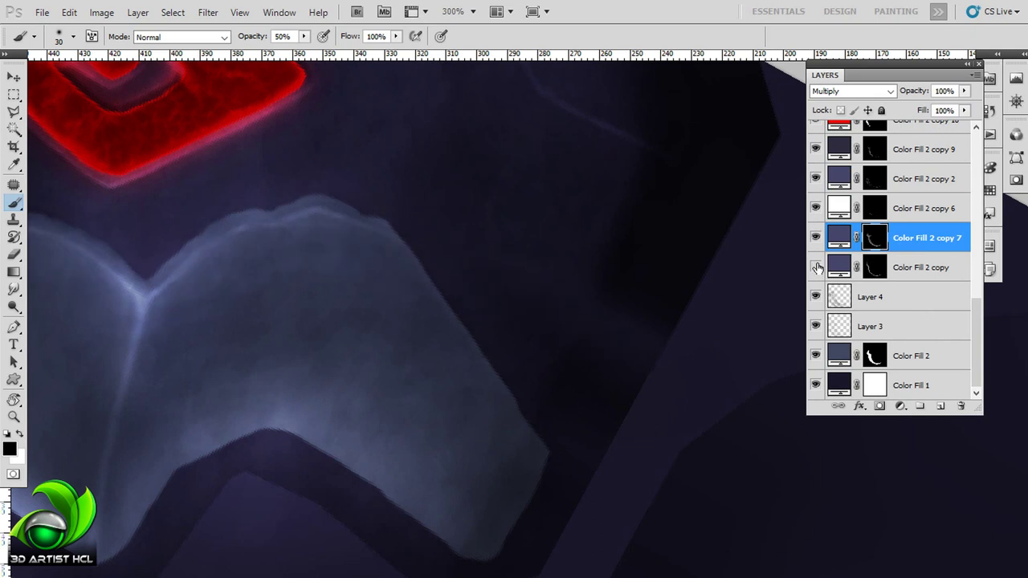
pyautogui.click(875, 267)
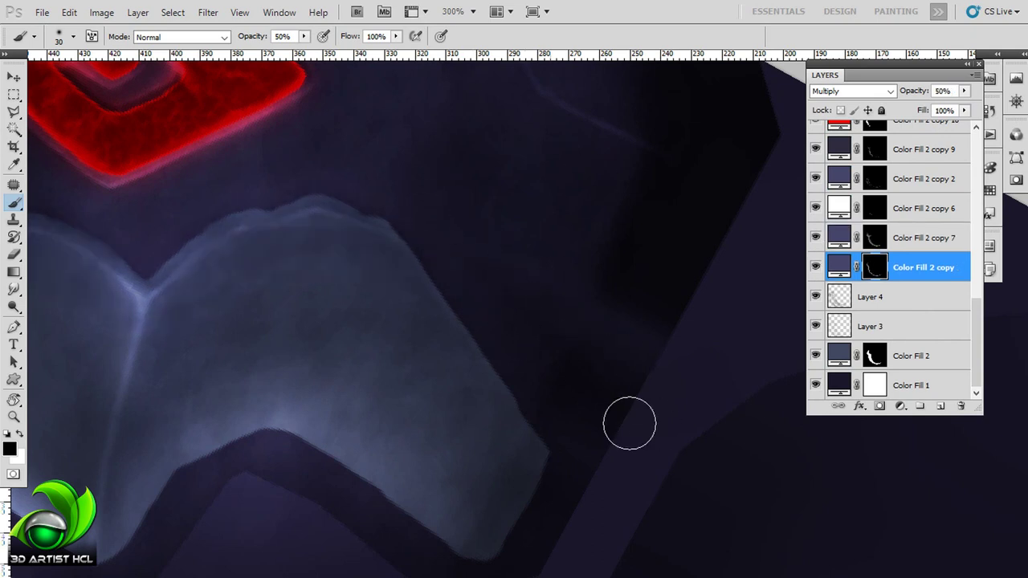
pyautogui.click(875, 237)
pyautogui.click(875, 178)
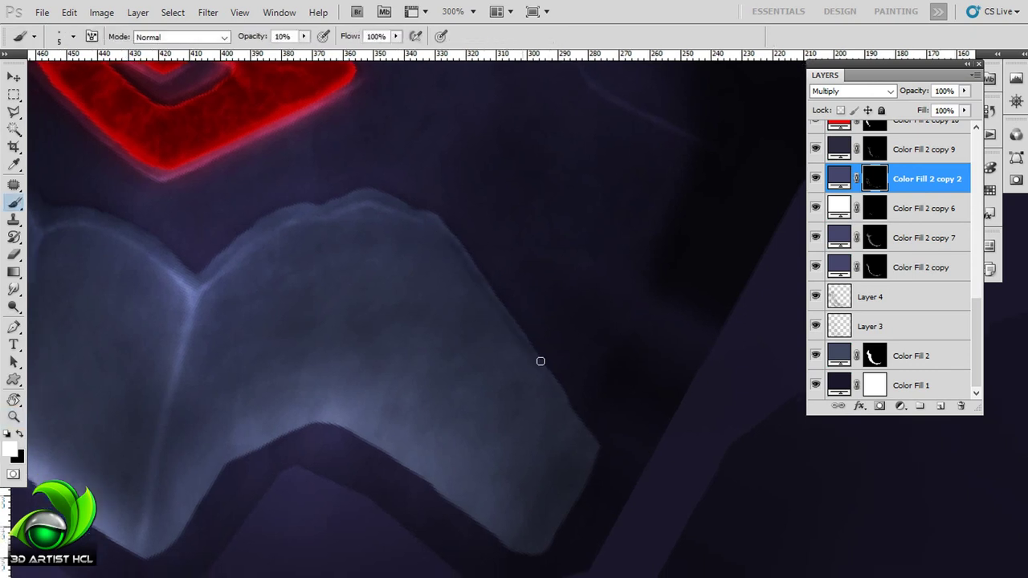
pyautogui.scroll(3, 976, 233)
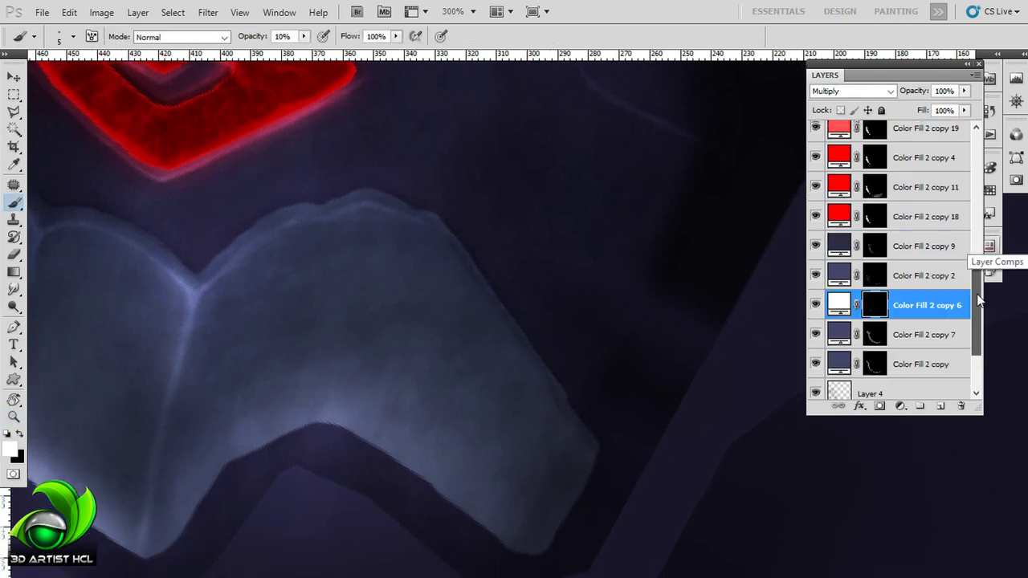
pyautogui.scroll(3, 976, 233)
pyautogui.scroll(2, 976, 233)
pyautogui.scroll(1, 976, 230)
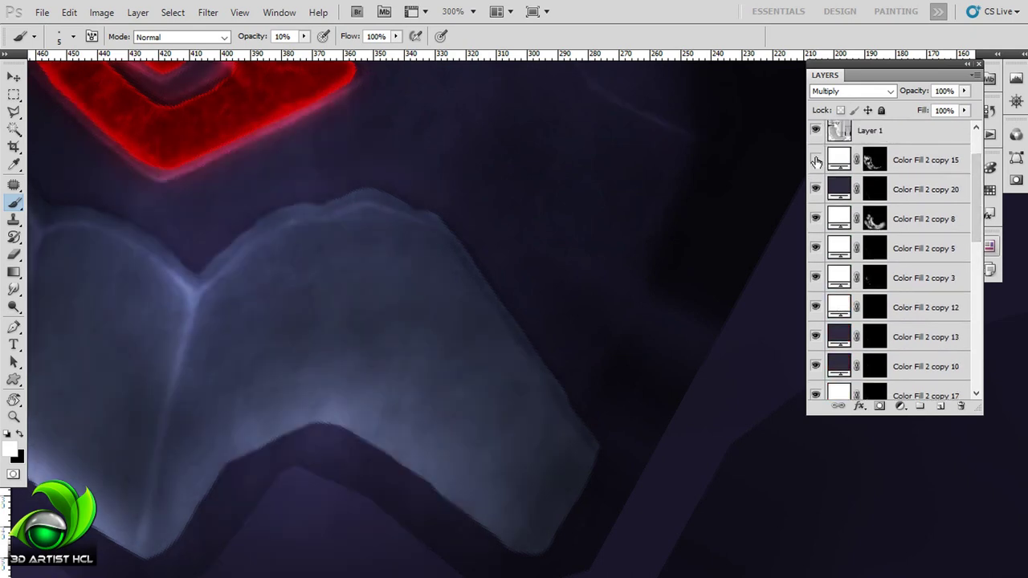
pyautogui.click(820, 248)
pyautogui.click(821, 278)
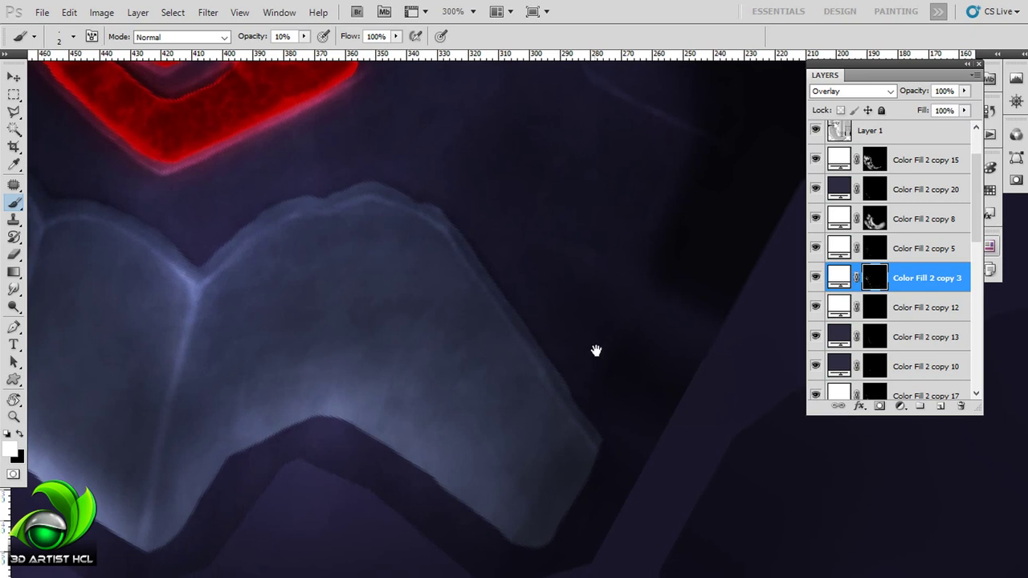
# - Select the dark Multiply fill layer, enlarge the brush and rotate the view along the glowing rim
pyautogui.moveTo(594, 351); pyautogui.dragTo(629, 379)
pyautogui.hotkey('alt', ']')
pyautogui.hotkey('alt', ']')
pyautogui.hotkey('alt', ']')
pyautogui.moveTo(979, 211); pyautogui.dragTo(978, 229)
pyautogui.click(827, 269)
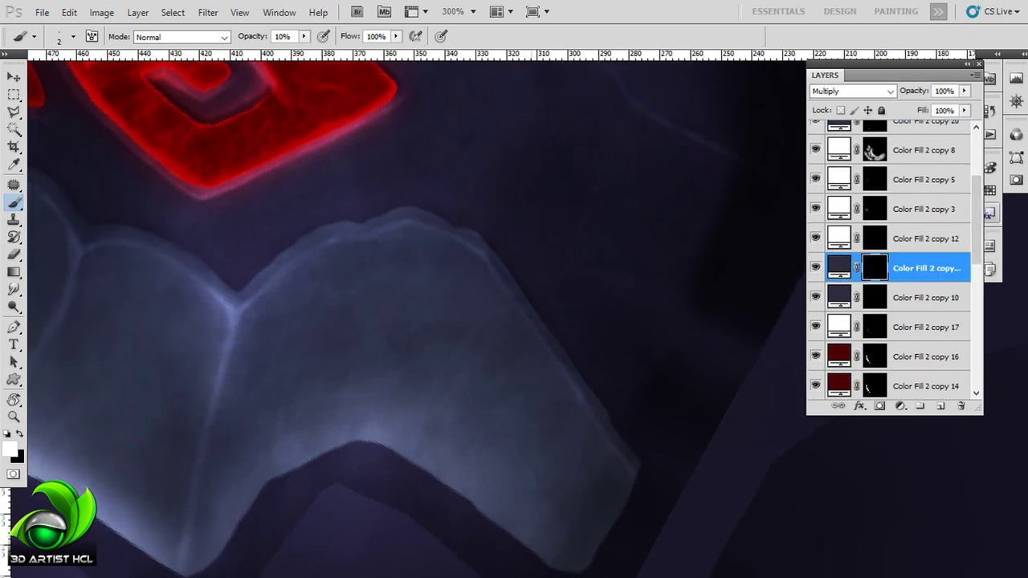
pyautogui.moveTo(234, 288); pyautogui.dragTo(463, 341)
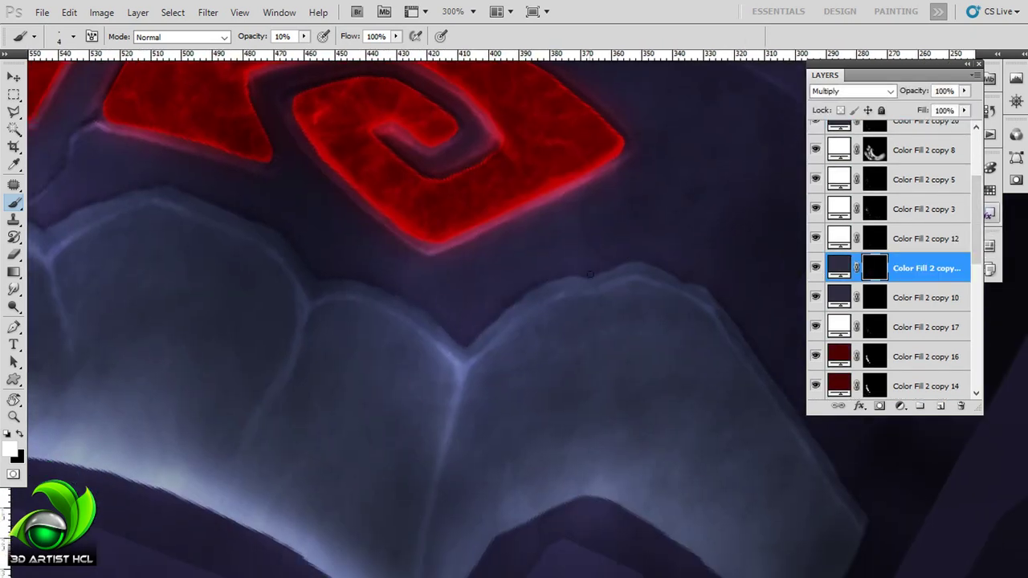
pyautogui.press(']')
pyautogui.moveTo(532, 300); pyautogui.dragTo(503, 303)
pyautogui.moveTo(598, 267)
pyautogui.mouseDown()
pyautogui.moveTo(280, 199)
pyautogui.moveTo(360, 201)
pyautogui.moveTo(434, 241)
pyautogui.moveTo(503, 321)
pyautogui.moveTo(554, 177)
pyautogui.moveTo(562, 241)
pyautogui.moveTo(565, 229)
pyautogui.moveTo(557, 259)
pyautogui.moveTo(572, 279)
pyautogui.moveTo(540, 305)
pyautogui.mouseUp()
pyautogui.moveTo(281, 171); pyautogui.dragTo(368, 231)
pyautogui.moveTo(497, 287)
pyautogui.mouseDown()
pyautogui.moveTo(666, 335)
pyautogui.moveTo(508, 177)
pyautogui.moveTo(537, 241)
pyautogui.mouseUp()
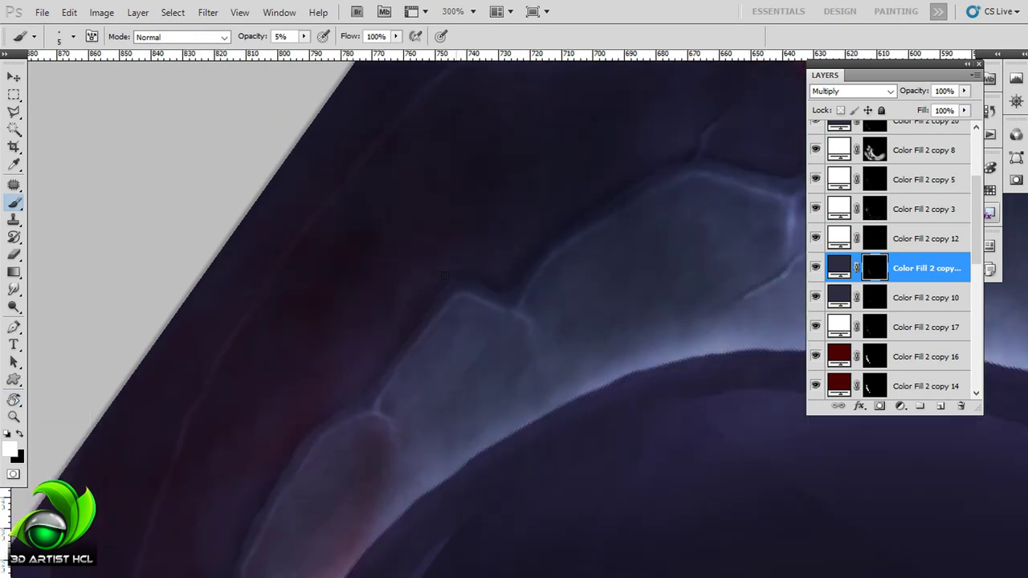
pyautogui.moveTo(347, 369)
pyautogui.mouseDown()
pyautogui.moveTo(538, 245)
pyautogui.moveTo(374, 355)
pyautogui.moveTo(458, 257)
pyautogui.moveTo(461, 314)
pyautogui.moveTo(436, 350)
pyautogui.mouseUp()
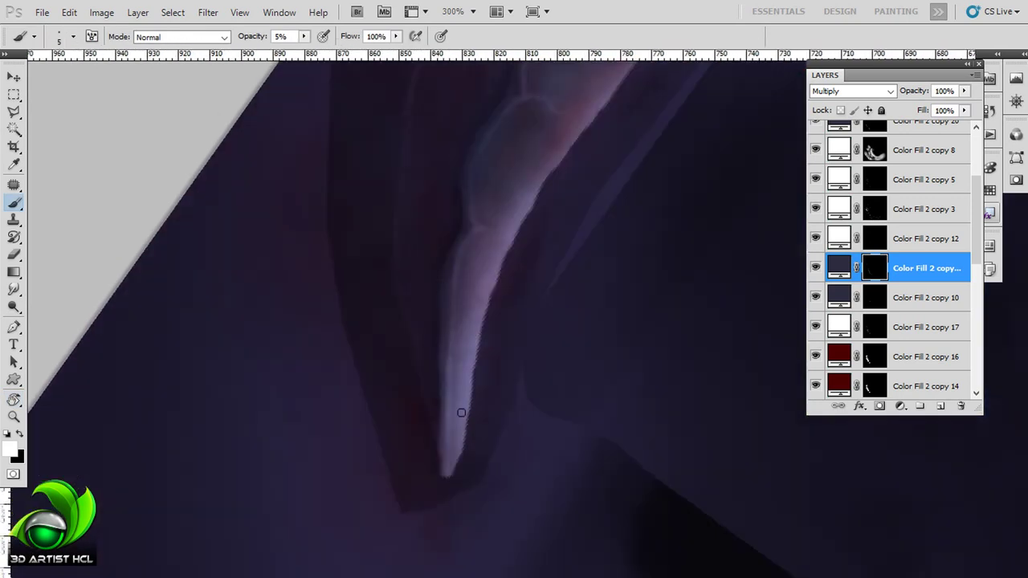
pyautogui.moveTo(460, 413); pyautogui.dragTo(530, 254)
pyautogui.moveTo(519, 171); pyautogui.dragTo(351, 378)
pyautogui.moveTo(552, 310)
pyautogui.mouseDown()
pyautogui.moveTo(753, 336)
pyautogui.moveTo(631, 320)
pyautogui.moveTo(630, 354)
pyautogui.moveTo(585, 255)
pyautogui.moveTo(626, 353)
pyautogui.mouseUp()
# - On Color Fill 2 copy 9, paint broad dark shading along the stone blocks and rim with a size-25 brush
pyautogui.click(815, 297)
pyautogui.hotkey('ctrl', '[')
pyautogui.hotkey('ctrl', '[')
pyautogui.hotkey('ctrl', '[')
pyautogui.press(']')
pyautogui.press(']')
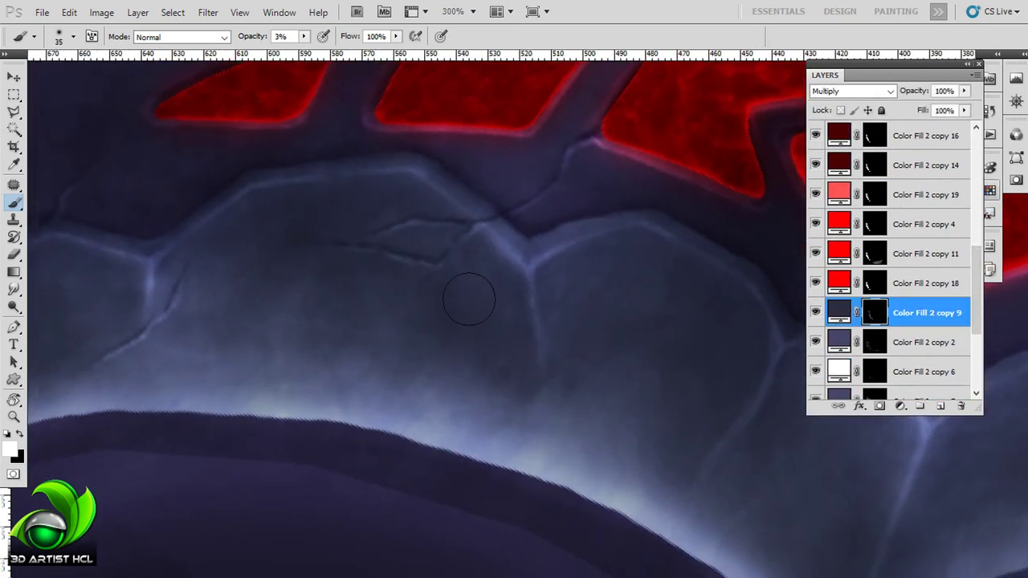
pyautogui.moveTo(498, 436); pyautogui.dragTo(603, 262)
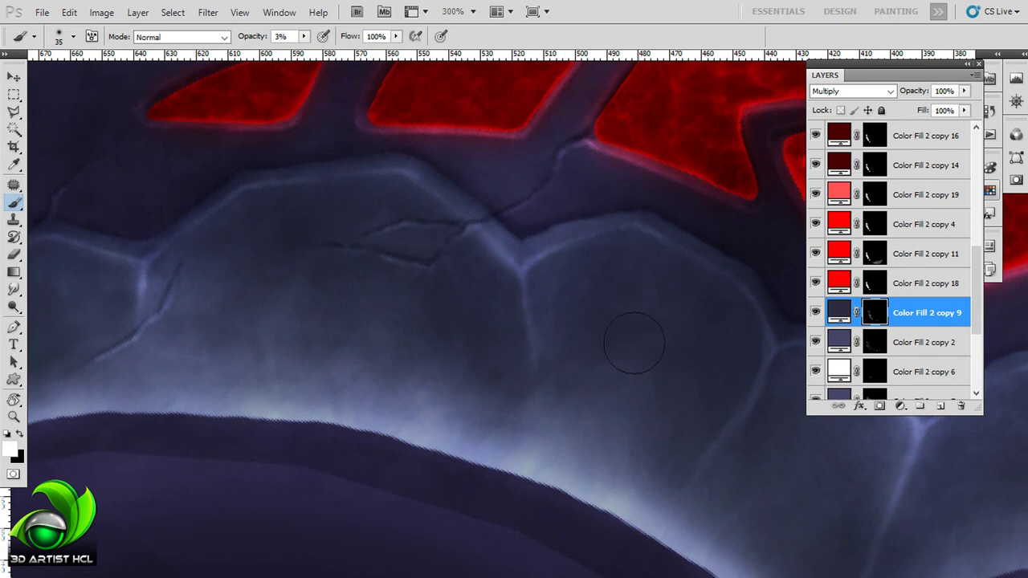
pyautogui.moveTo(660, 335); pyautogui.dragTo(601, 328)
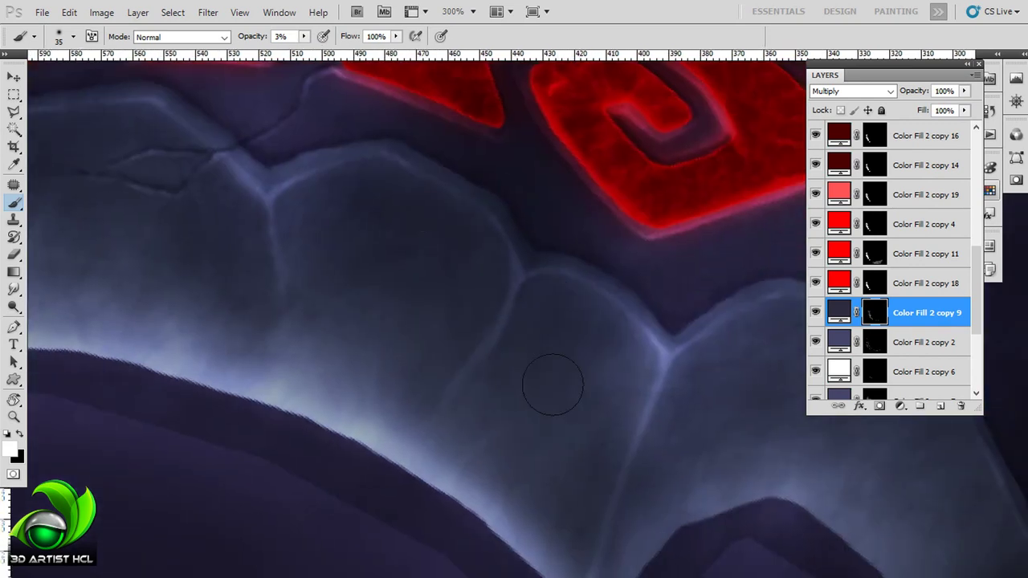
pyautogui.moveTo(546, 383); pyautogui.dragTo(585, 343)
pyautogui.moveTo(657, 402); pyautogui.dragTo(691, 458)
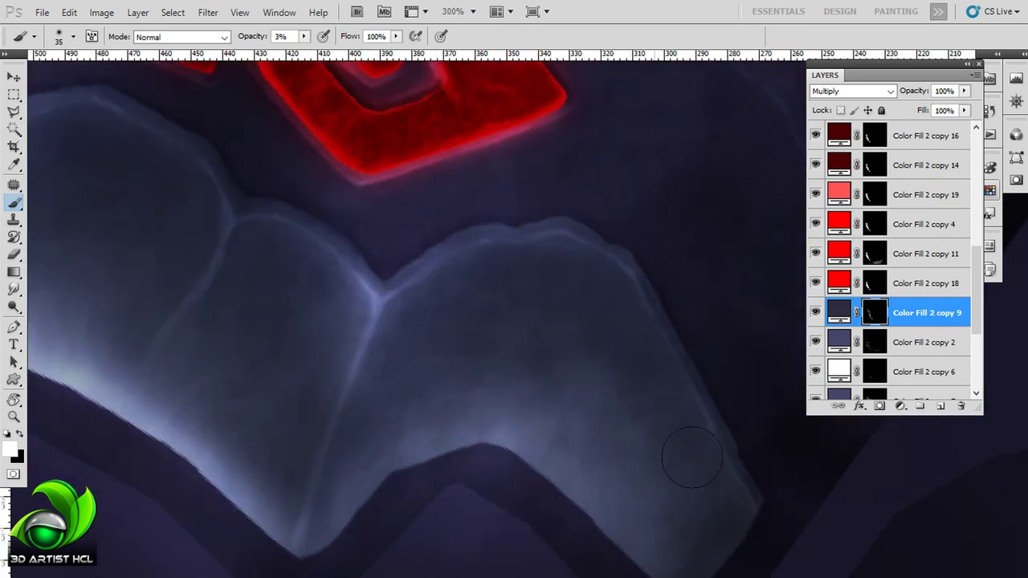
pyautogui.moveTo(600, 260); pyautogui.dragTo(514, 317)
pyautogui.press(']')
pyautogui.press(']')
pyautogui.press(']')
pyautogui.moveTo(411, 331); pyautogui.dragTo(479, 314)
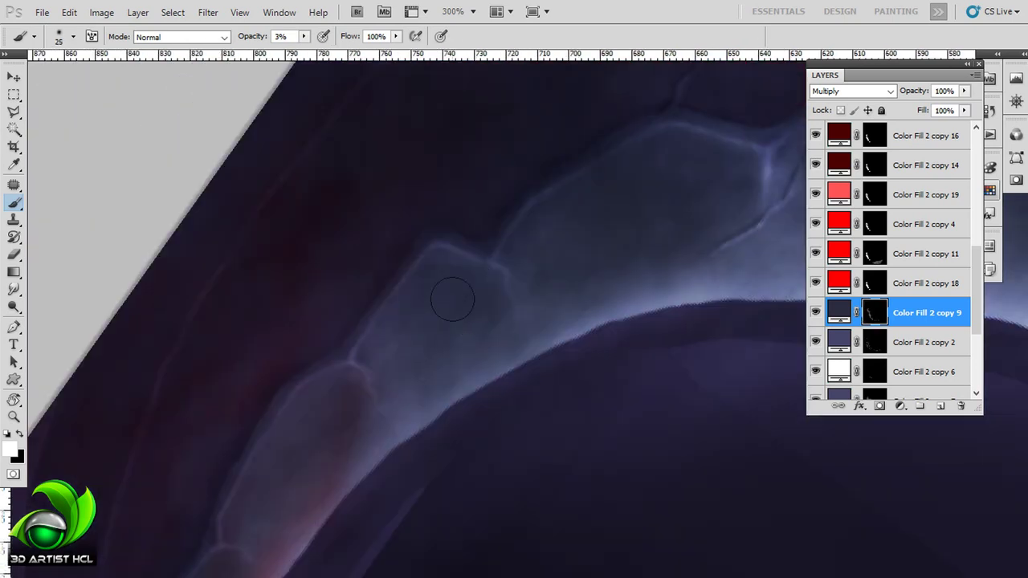
pyautogui.moveTo(297, 404); pyautogui.dragTo(425, 325)
pyautogui.moveTo(510, 355)
pyautogui.mouseDown()
pyautogui.moveTo(509, 321)
pyautogui.moveTo(449, 348)
pyautogui.mouseUp()
pyautogui.moveTo(425, 562)
pyautogui.mouseDown()
pyautogui.moveTo(408, 447)
pyautogui.moveTo(433, 562)
pyautogui.mouseUp()
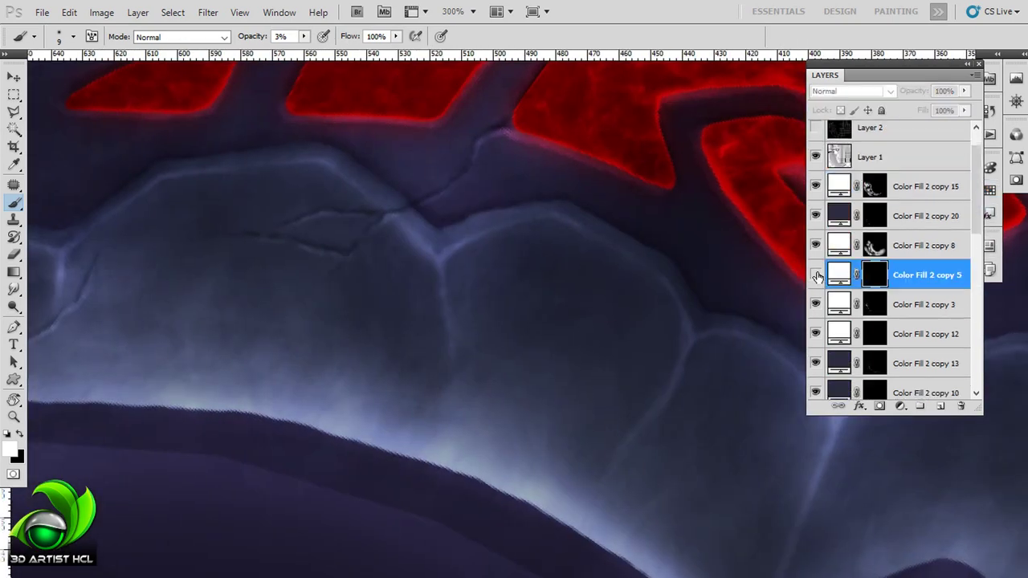
# - Show the Color Fill 2 copy 5 overlay and paint thin highlights along the ridges near the swirl glyph
pyautogui.click(816, 275)
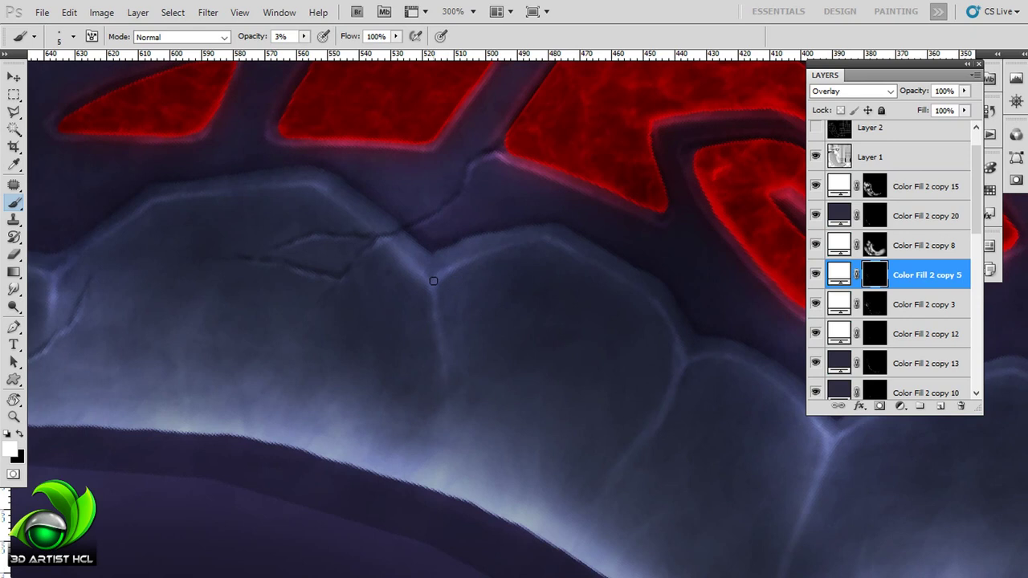
pyautogui.press('[')
pyautogui.press('[')
pyautogui.moveTo(434, 281); pyautogui.dragTo(434, 317)
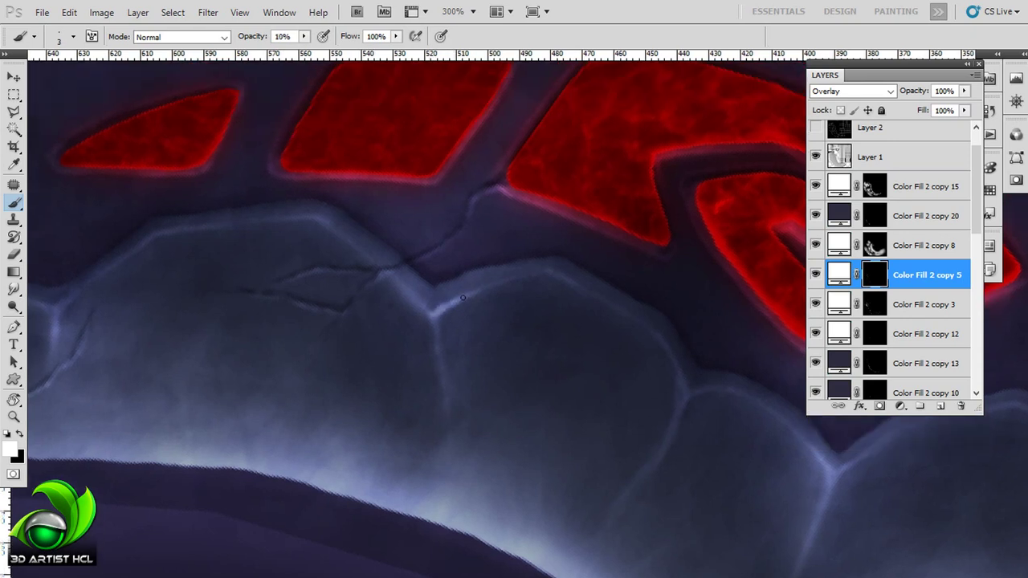
pyautogui.moveTo(578, 263); pyautogui.dragTo(545, 246)
pyautogui.moveTo(569, 280); pyautogui.dragTo(509, 249)
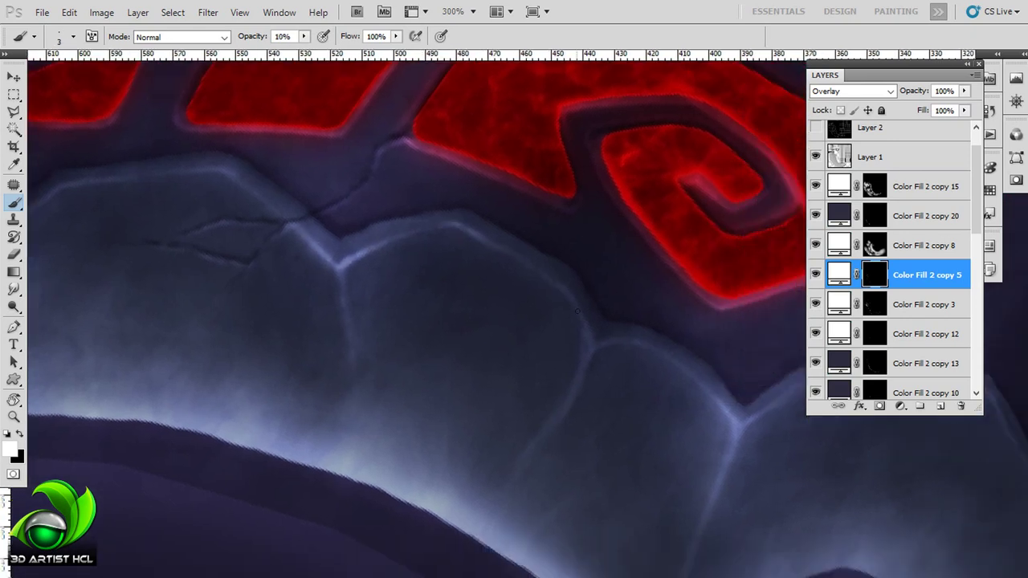
pyautogui.moveTo(605, 340); pyautogui.dragTo(587, 325)
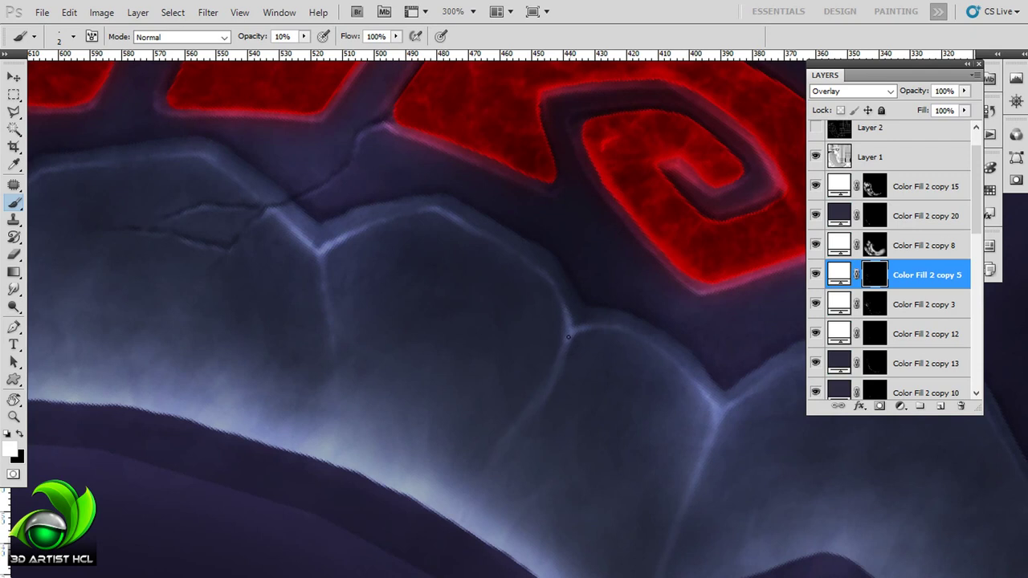
pyautogui.moveTo(719, 407)
pyautogui.mouseDown()
pyautogui.moveTo(605, 350)
pyautogui.moveTo(411, 348)
pyautogui.mouseUp()
# - Rotate the view to 73 degrees over the red blocks and stone column, slightly enlarging the brush
pyautogui.moveTo(595, 298)
pyautogui.mouseDown()
pyautogui.moveTo(547, 296)
pyautogui.moveTo(281, 175)
pyautogui.mouseUp()
pyautogui.moveTo(562, 308)
pyautogui.mouseDown()
pyautogui.moveTo(615, 252)
pyautogui.moveTo(659, 326)
pyautogui.mouseUp()
pyautogui.moveTo(589, 270)
pyautogui.mouseDown()
pyautogui.moveTo(529, 270)
pyautogui.moveTo(518, 170)
pyautogui.moveTo(492, 275)
pyautogui.moveTo(557, 223)
pyautogui.moveTo(470, 298)
pyautogui.moveTo(568, 268)
pyautogui.mouseUp()
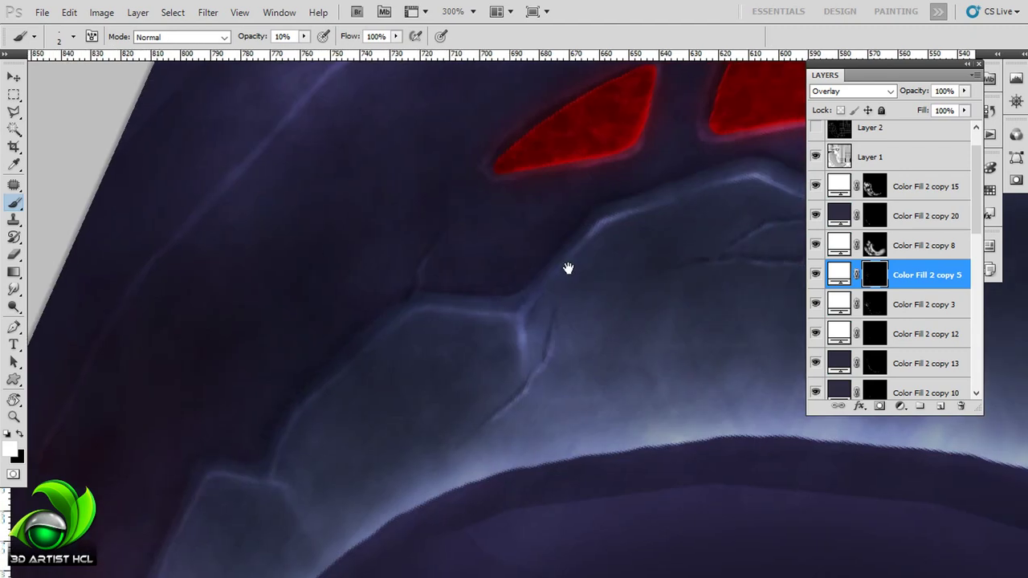
pyautogui.moveTo(519, 342); pyautogui.dragTo(677, 294)
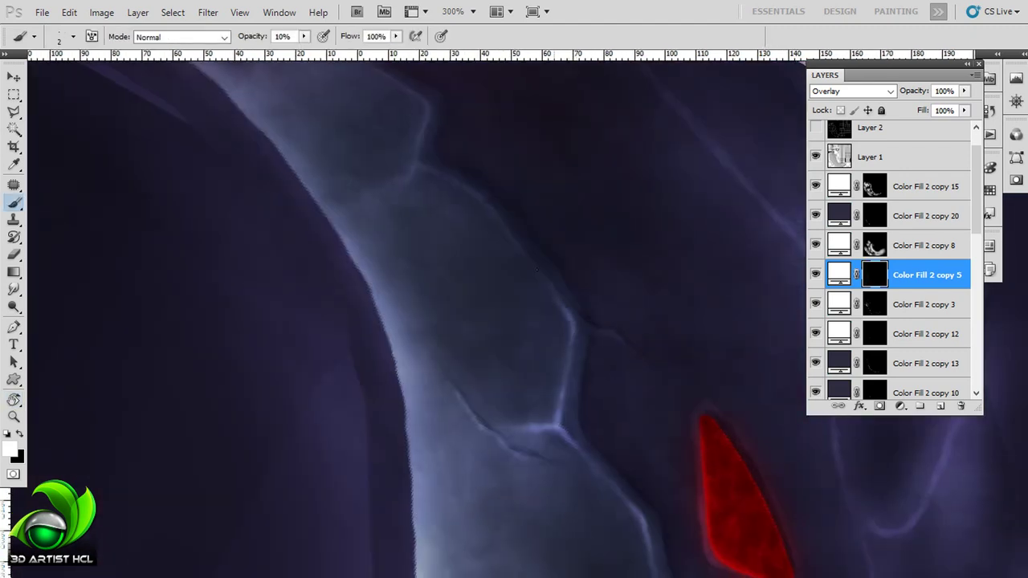
pyautogui.moveTo(488, 292)
pyautogui.mouseDown()
pyautogui.moveTo(492, 300)
pyautogui.moveTo(524, 267)
pyautogui.mouseUp()
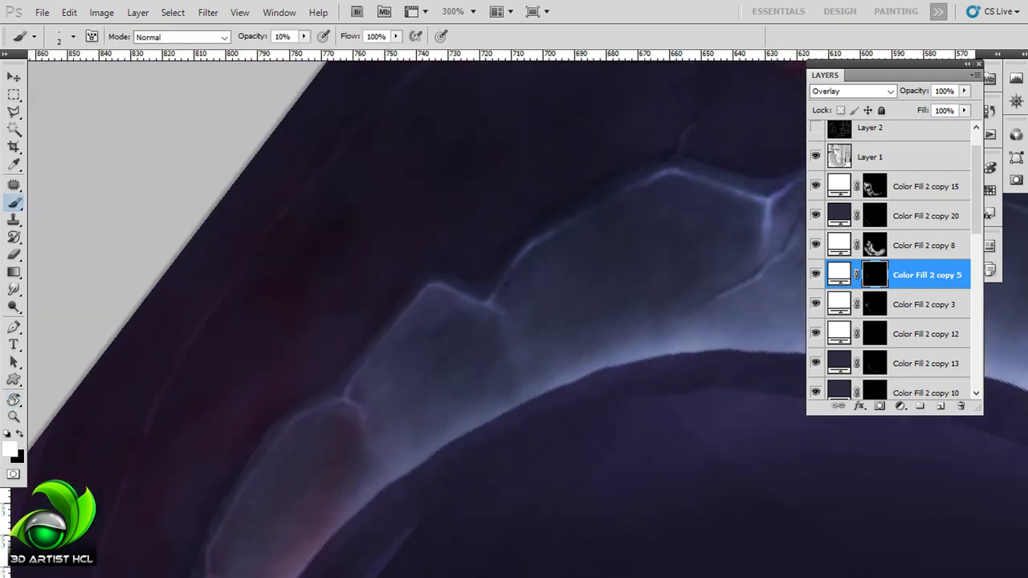
pyautogui.moveTo(570, 435)
pyautogui.mouseDown()
pyautogui.moveTo(496, 247)
pyautogui.moveTo(448, 300)
pyautogui.moveTo(507, 256)
pyautogui.moveTo(493, 248)
pyautogui.moveTo(405, 364)
pyautogui.moveTo(473, 301)
pyautogui.moveTo(451, 317)
pyautogui.moveTo(480, 258)
pyautogui.mouseUp()
pyautogui.moveTo(453, 373)
pyautogui.mouseDown()
pyautogui.moveTo(398, 293)
pyautogui.moveTo(407, 284)
pyautogui.moveTo(560, 312)
pyautogui.moveTo(507, 277)
pyautogui.mouseUp()
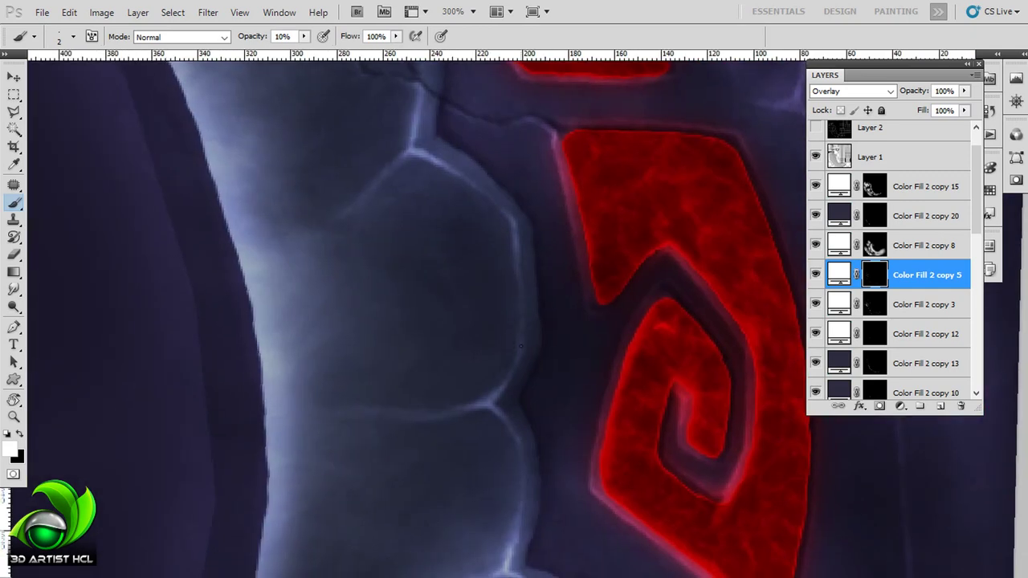
pyautogui.press(']')
pyautogui.press(']')
pyautogui.press(']')
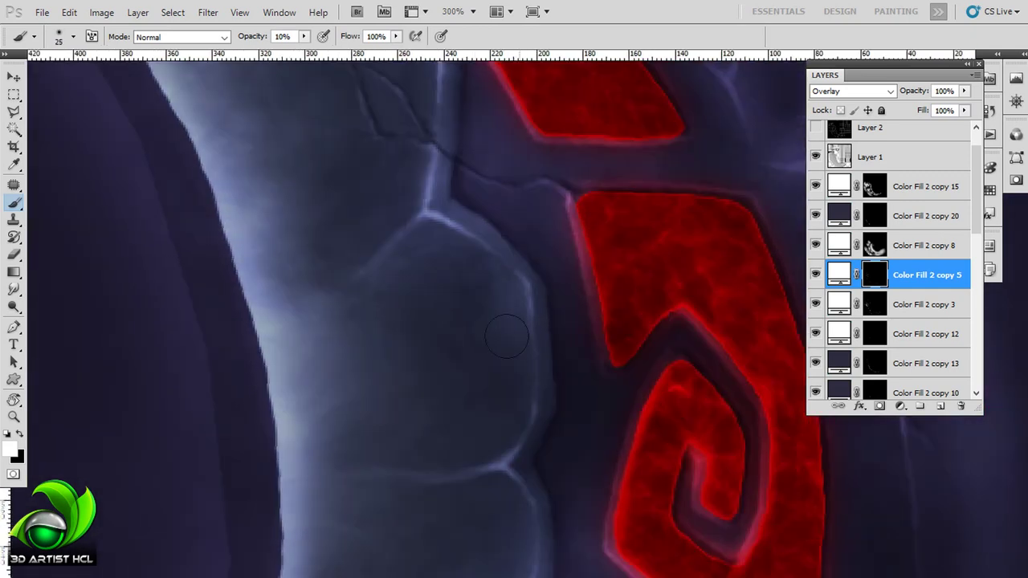
pyautogui.moveTo(526, 334); pyautogui.dragTo(513, 340)
pyautogui.moveTo(521, 263)
pyautogui.mouseDown()
pyautogui.moveTo(500, 294)
pyautogui.moveTo(579, 261)
pyautogui.moveTo(487, 276)
pyautogui.moveTo(411, 412)
pyautogui.moveTo(518, 268)
pyautogui.moveTo(459, 280)
pyautogui.moveTo(582, 227)
pyautogui.mouseUp()
pyautogui.press('b')
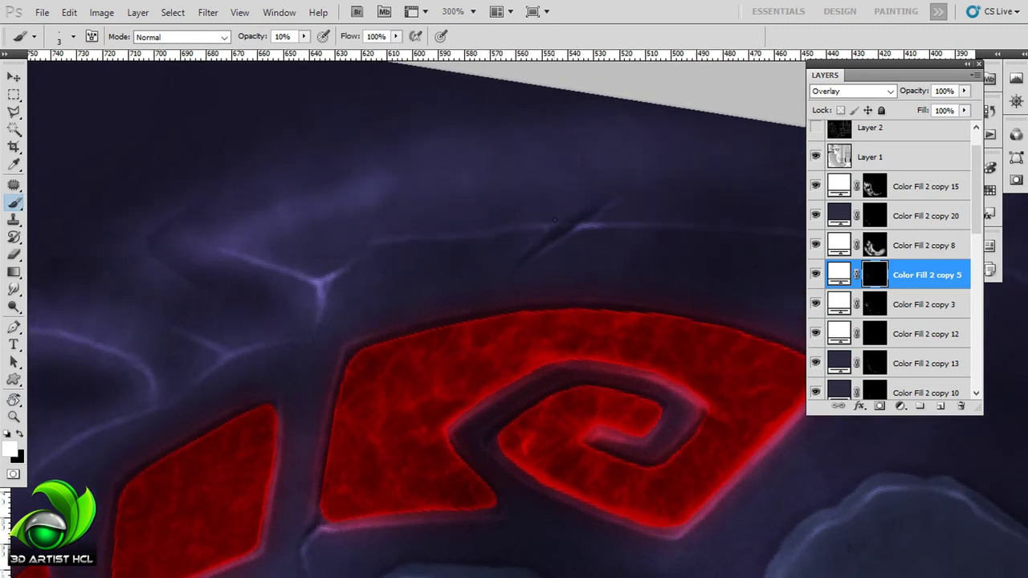
# - Rotate the canvas along the blade edge toward the wireframe-covered ridge
pyautogui.press('r')
pyautogui.moveTo(572, 215)
pyautogui.mouseDown()
pyautogui.moveTo(514, 220)
pyautogui.moveTo(429, 248)
pyautogui.moveTo(613, 154)
pyautogui.moveTo(482, 225)
pyautogui.moveTo(541, 241)
pyautogui.moveTo(491, 272)
pyautogui.moveTo(557, 296)
pyautogui.mouseUp()
pyautogui.press('r')
pyautogui.press('r')
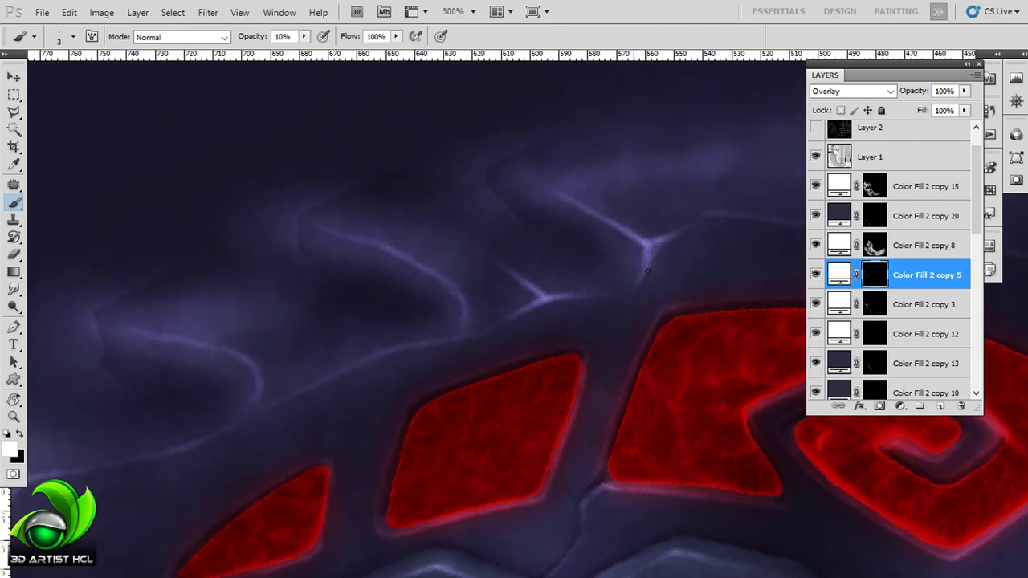
pyautogui.moveTo(647, 271); pyautogui.dragTo(669, 259)
pyautogui.moveTo(472, 273)
pyautogui.mouseDown()
pyautogui.moveTo(445, 230)
pyautogui.moveTo(404, 309)
pyautogui.moveTo(503, 227)
pyautogui.moveTo(326, 354)
pyautogui.moveTo(514, 211)
pyautogui.mouseUp()
pyautogui.moveTo(352, 252)
pyautogui.mouseDown()
pyautogui.moveTo(486, 184)
pyautogui.moveTo(541, 176)
pyautogui.mouseUp()
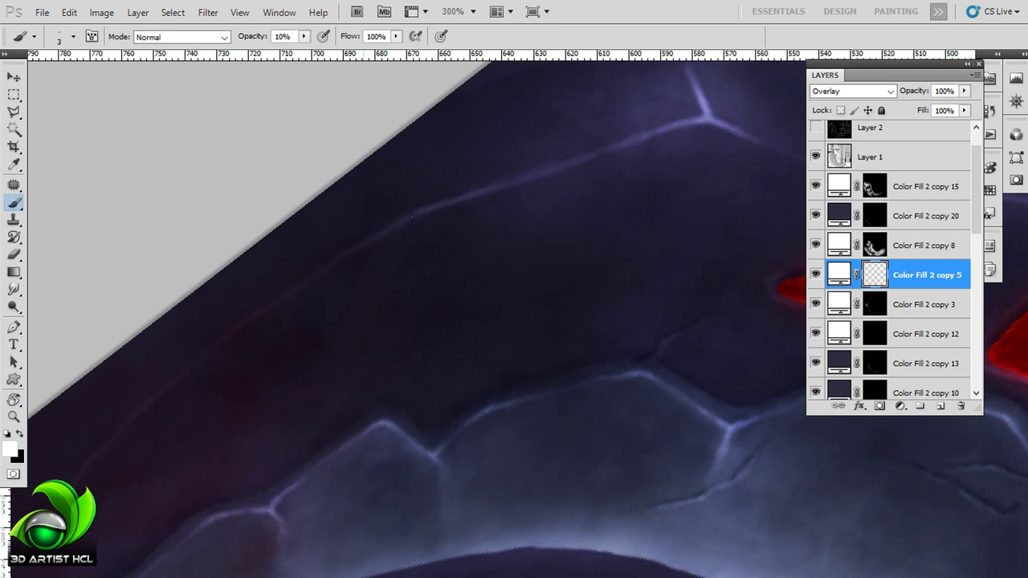
pyautogui.moveTo(411, 215); pyautogui.dragTo(500, 188)
pyautogui.moveTo(395, 245)
pyautogui.mouseDown()
pyautogui.moveTo(420, 225)
pyautogui.moveTo(441, 227)
pyautogui.moveTo(532, 287)
pyautogui.moveTo(541, 219)
pyautogui.moveTo(523, 264)
pyautogui.mouseUp()
pyautogui.moveTo(420, 204); pyautogui.dragTo(574, 286)
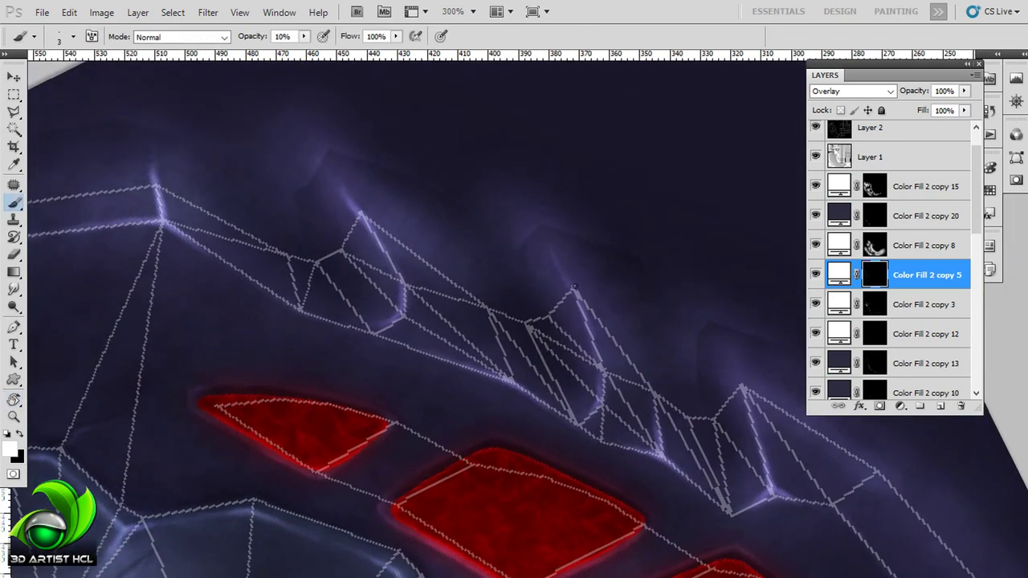
pyautogui.scroll(-3, 590, 323)
# - Move the fill layer above Color Fill 2 copy 15, hiding the wireframe and rotating to 79 degrees
pyautogui.moveTo(648, 360)
pyautogui.mouseDown()
pyautogui.moveTo(557, 209)
pyautogui.moveTo(404, 165)
pyautogui.mouseUp()
pyautogui.press('r')
pyautogui.moveTo(923, 186); pyautogui.dragTo(920, 258)
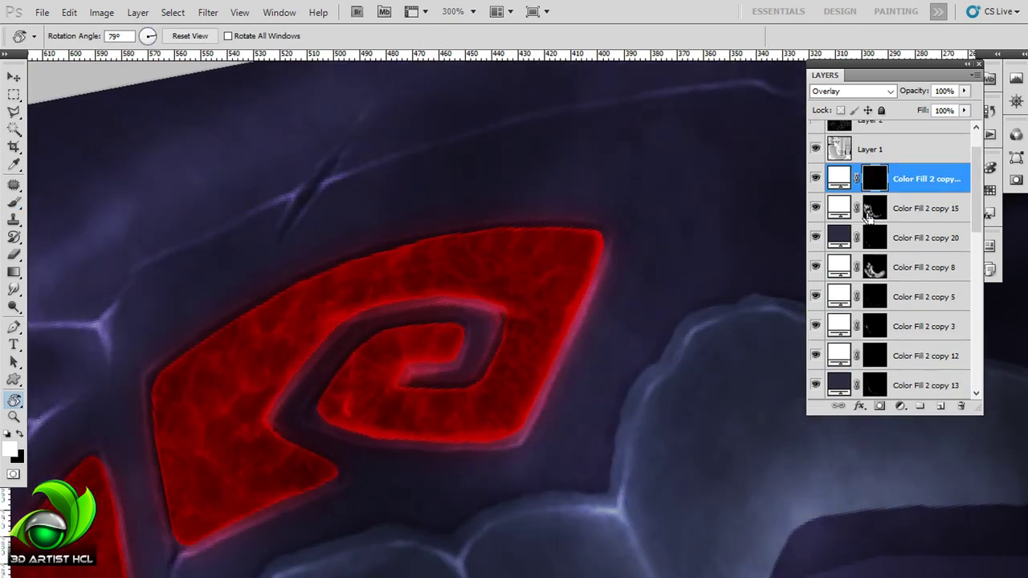
pyautogui.moveTo(581, 268); pyautogui.dragTo(560, 230)
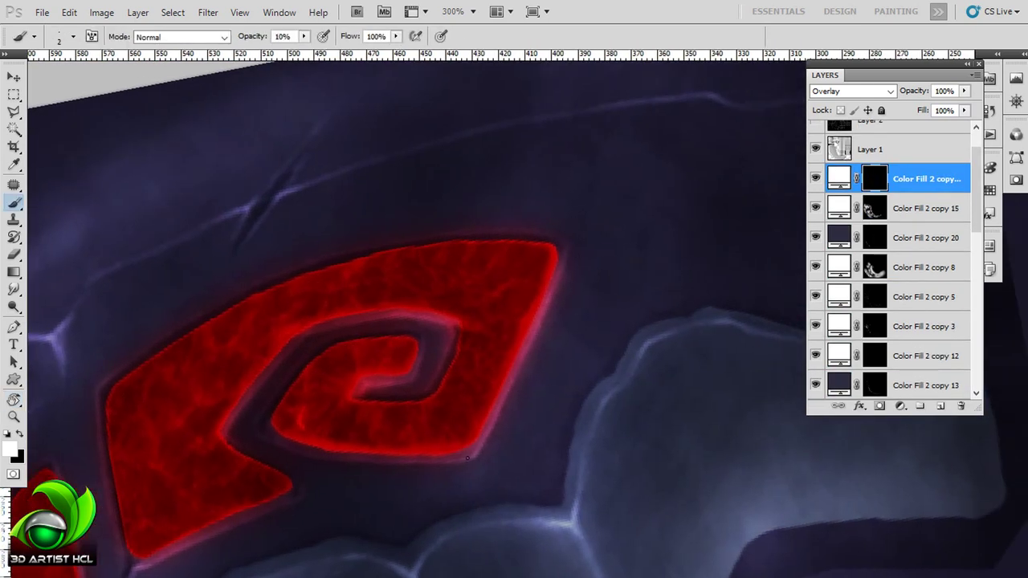
pyautogui.scroll(-1, 467, 458)
pyautogui.moveTo(467, 457)
pyautogui.mouseDown()
pyautogui.moveTo(357, 397)
pyautogui.moveTo(546, 291)
pyautogui.mouseUp()
pyautogui.scroll(2, 357, 397)
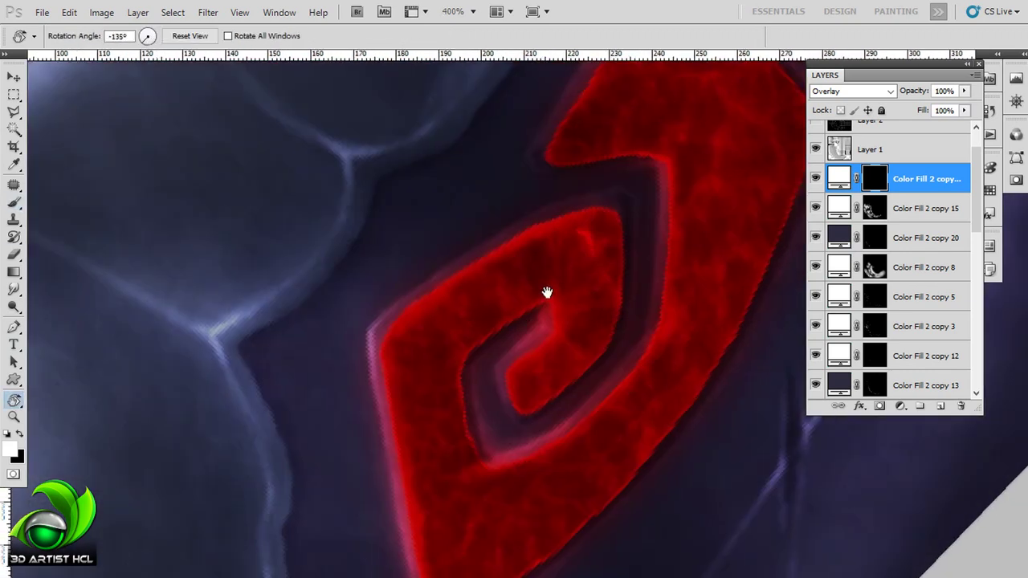
# - Turn the canvas around the red spiral glyph to a comfortable angle near its upper tip
pyautogui.moveTo(514, 321); pyautogui.dragTo(406, 385)
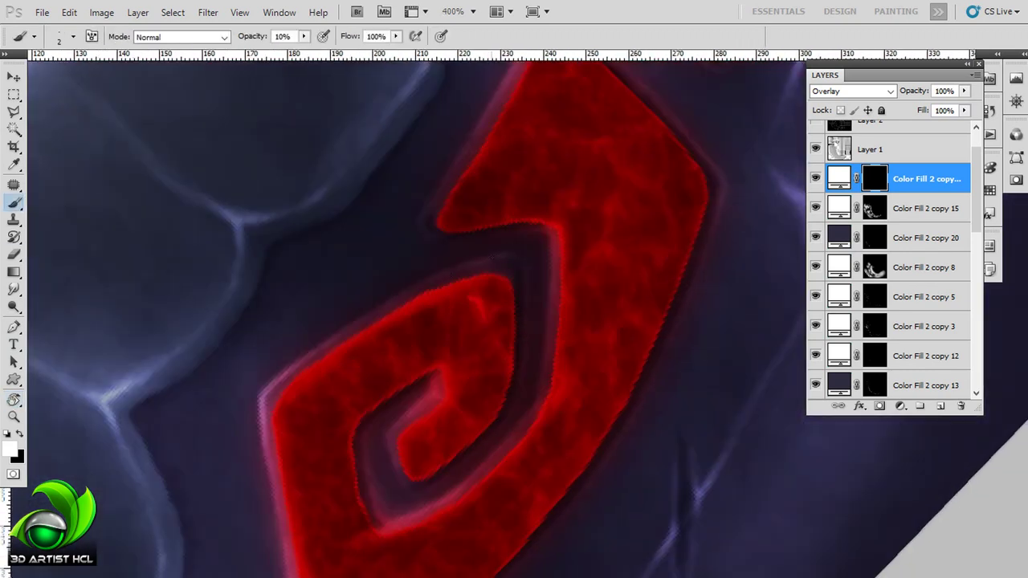
pyautogui.moveTo(547, 230); pyautogui.dragTo(511, 224)
pyautogui.moveTo(546, 321); pyautogui.dragTo(321, 338)
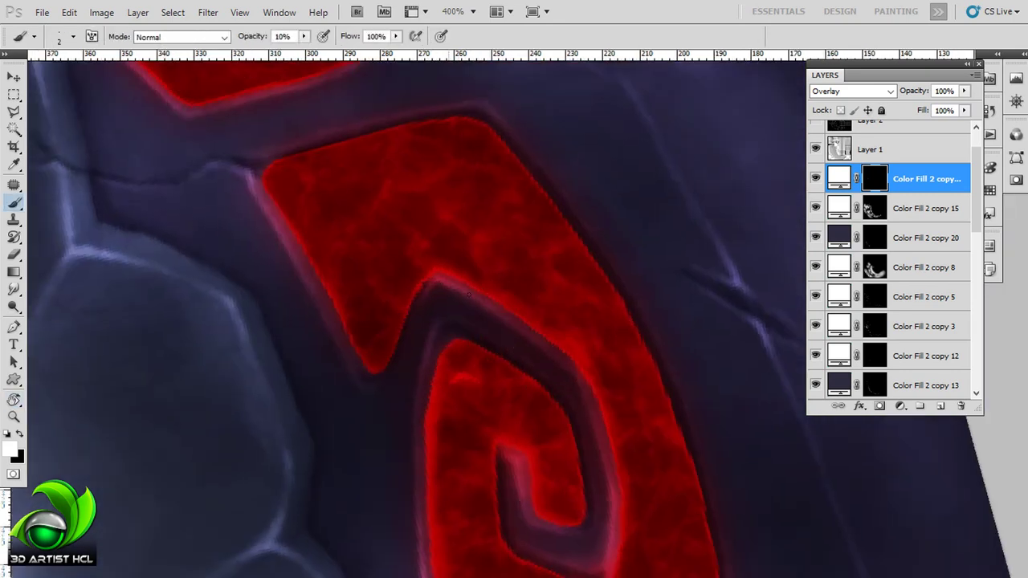
pyautogui.moveTo(470, 295); pyautogui.dragTo(590, 230)
pyautogui.moveTo(601, 291); pyautogui.dragTo(584, 297)
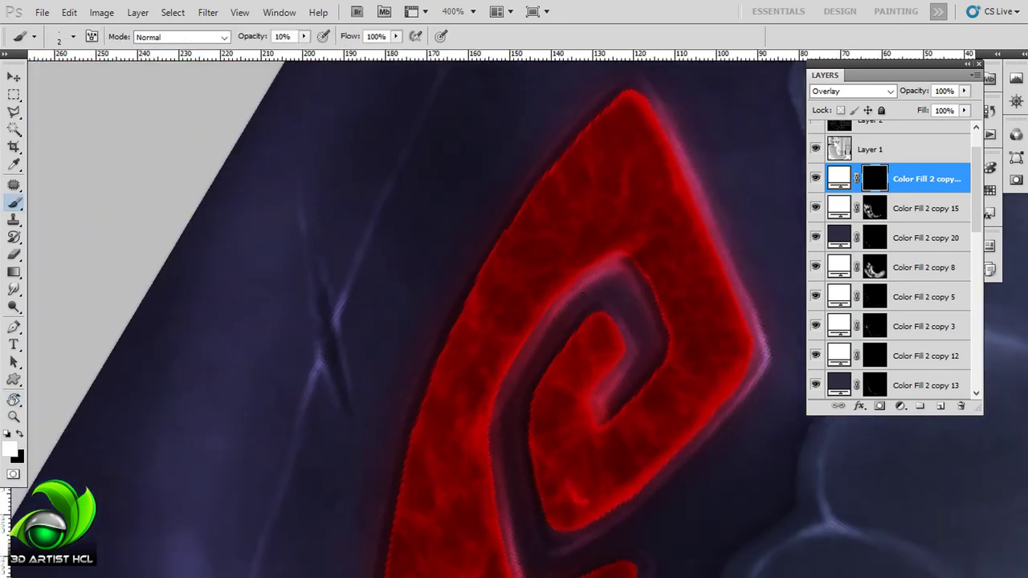
pyautogui.moveTo(682, 148); pyautogui.dragTo(617, 212)
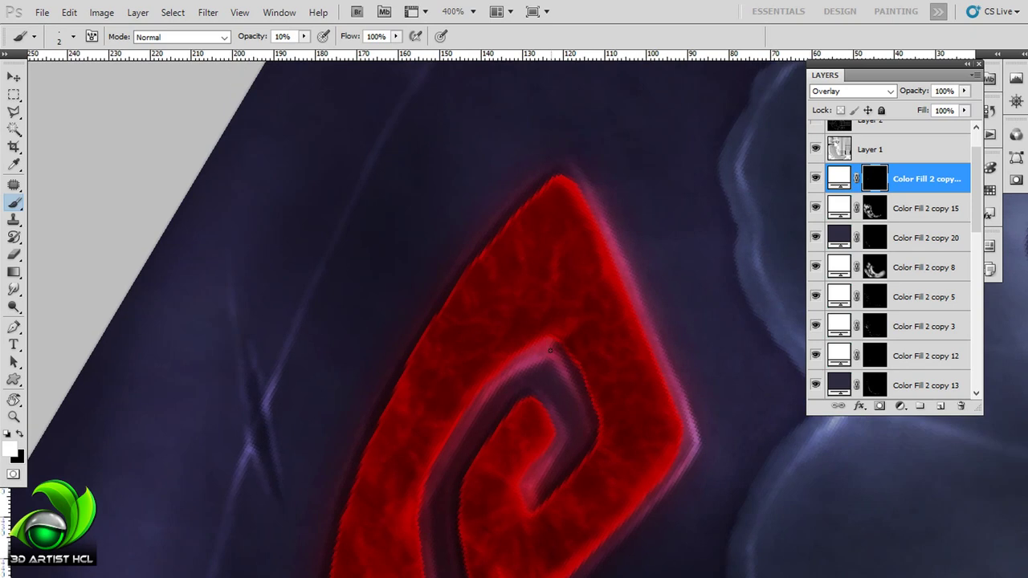
pyautogui.moveTo(555, 133); pyautogui.dragTo(485, 240)
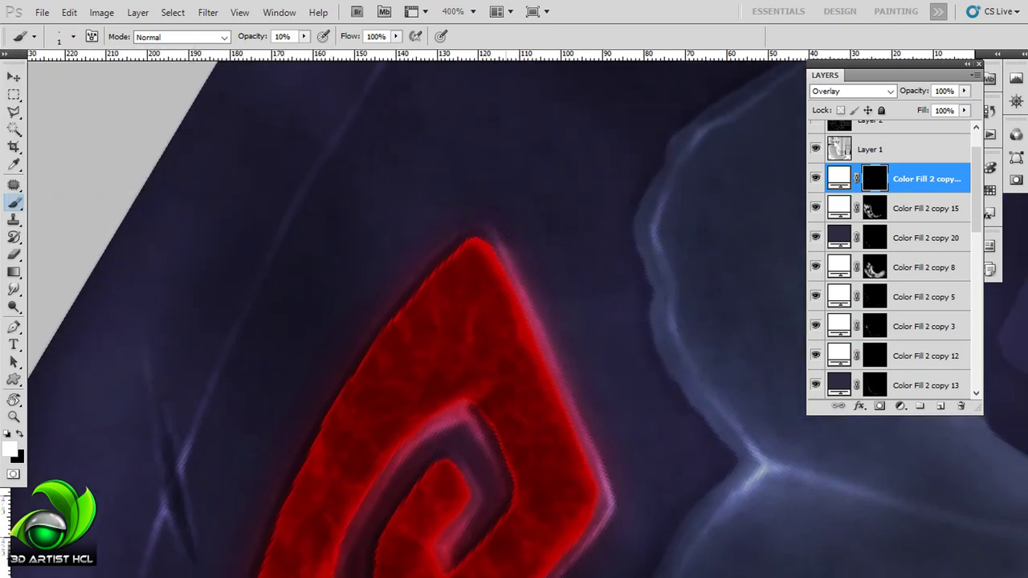
pyautogui.moveTo(486, 229); pyautogui.dragTo(514, 265)
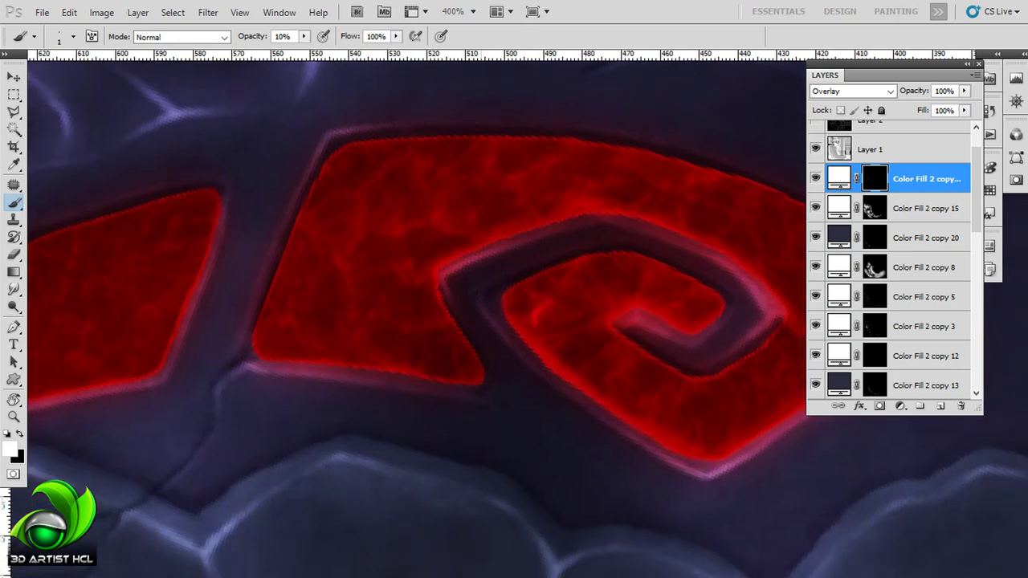
# - Position the row of red glyph panels so the glyphs run along the top
pyautogui.moveTo(491, 371); pyautogui.dragTo(474, 327)
pyautogui.moveTo(452, 235)
pyautogui.mouseDown()
pyautogui.moveTo(491, 227)
pyautogui.moveTo(452, 224)
pyautogui.mouseUp()
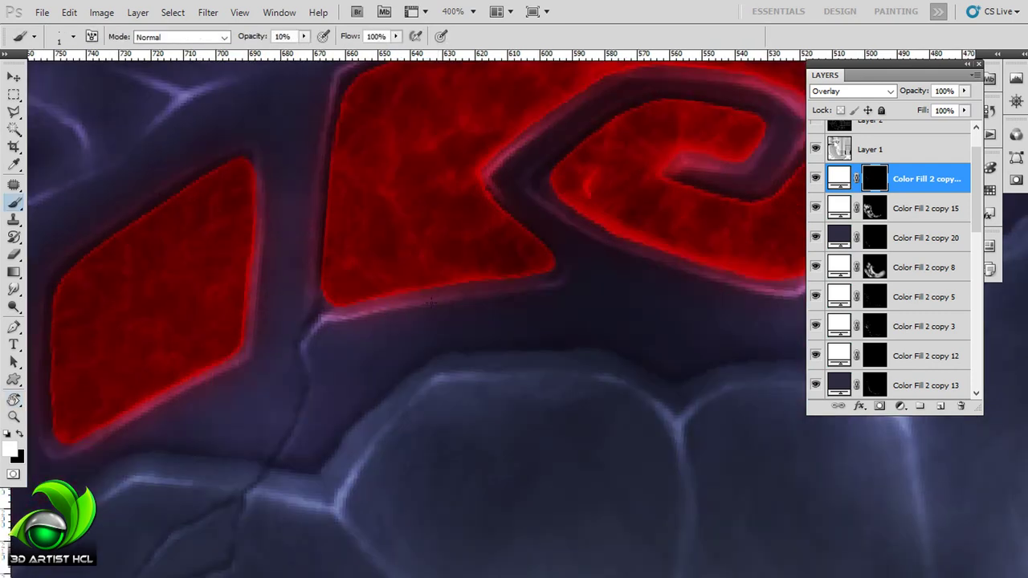
pyautogui.moveTo(431, 301); pyautogui.dragTo(510, 289)
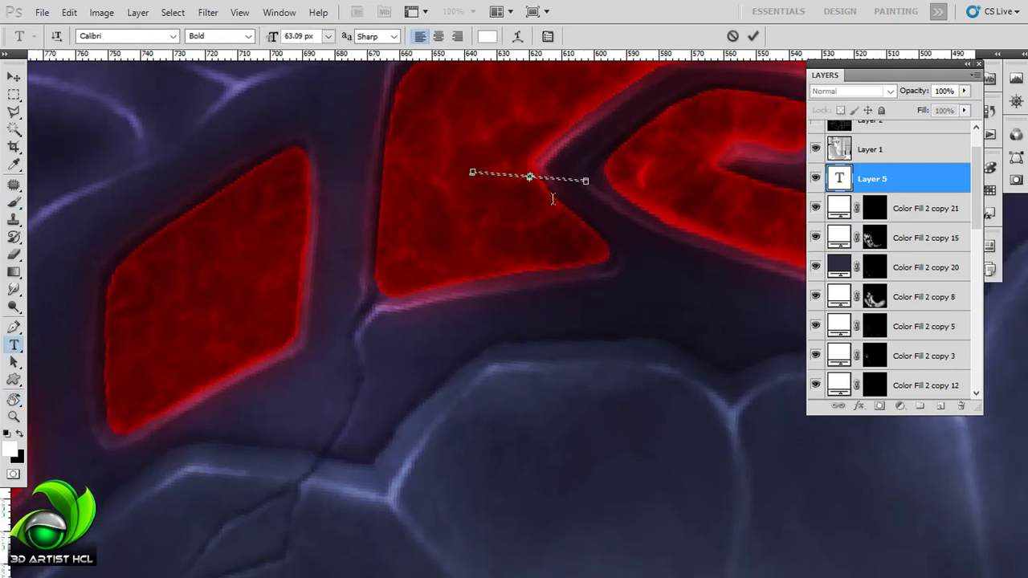
pyautogui.moveTo(438, 214); pyautogui.dragTo(522, 278)
pyautogui.moveTo(476, 249)
pyautogui.mouseDown()
pyautogui.moveTo(450, 240)
pyautogui.moveTo(473, 259)
pyautogui.moveTo(522, 250)
pyautogui.moveTo(411, 228)
pyautogui.mouseUp()
# - Stroke pale highlights along the stone ridges under the small glyphs, continuing toward the spiral
pyautogui.press('b')
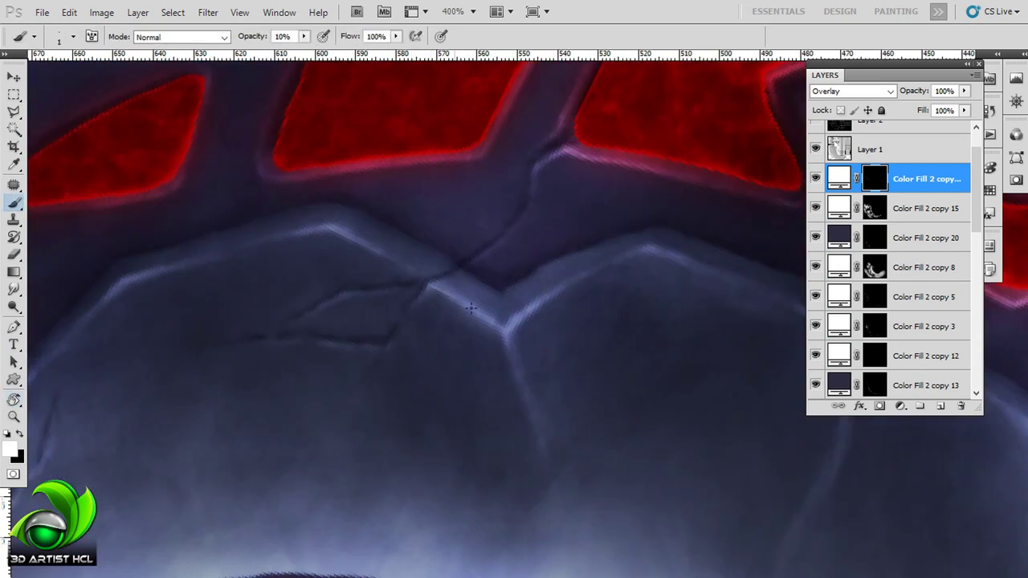
pyautogui.moveTo(385, 295)
pyautogui.mouseDown()
pyautogui.moveTo(439, 318)
pyautogui.moveTo(405, 224)
pyautogui.mouseUp()
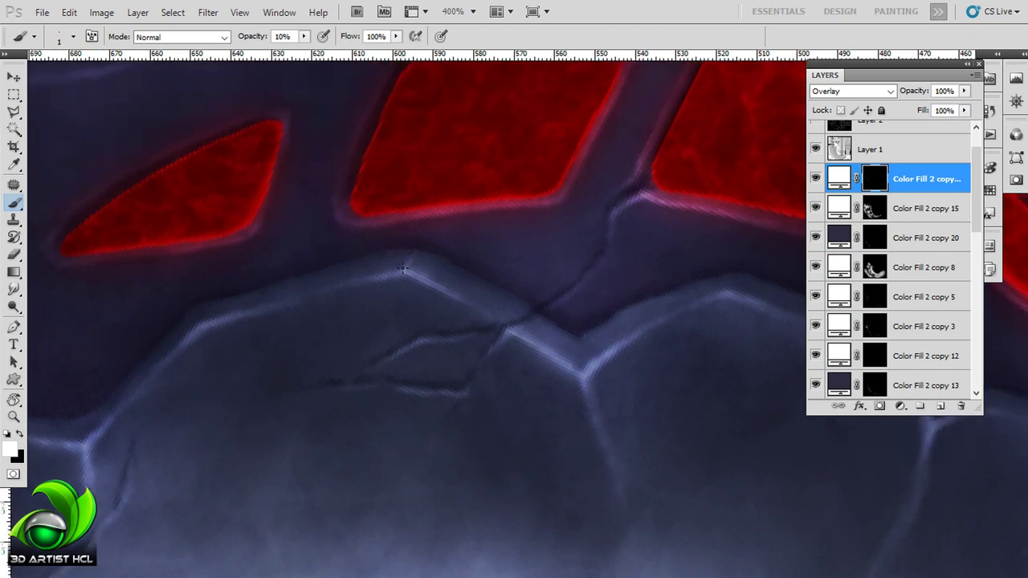
pyautogui.moveTo(191, 295); pyautogui.dragTo(358, 296)
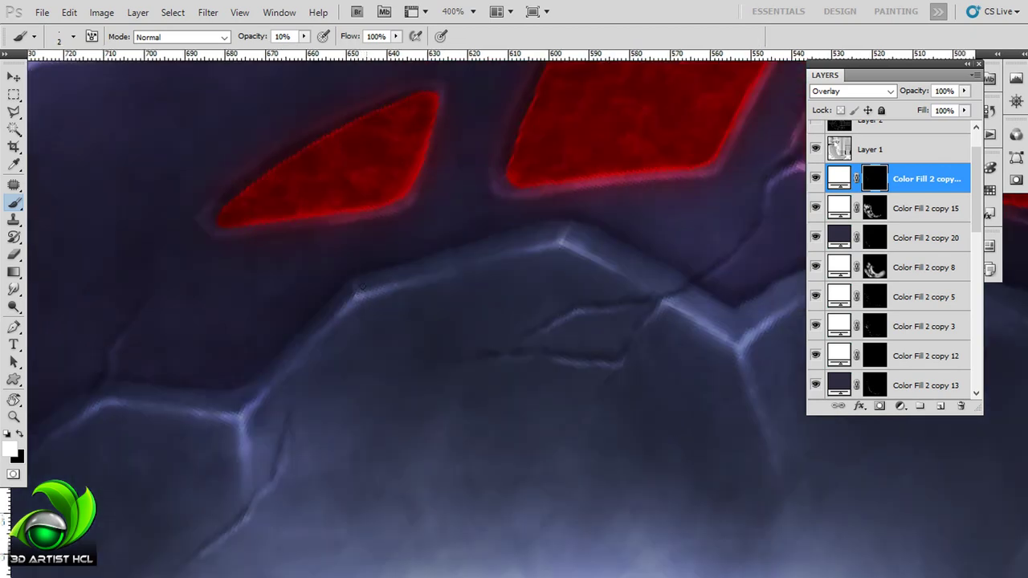
pyautogui.moveTo(117, 396); pyautogui.dragTo(358, 295)
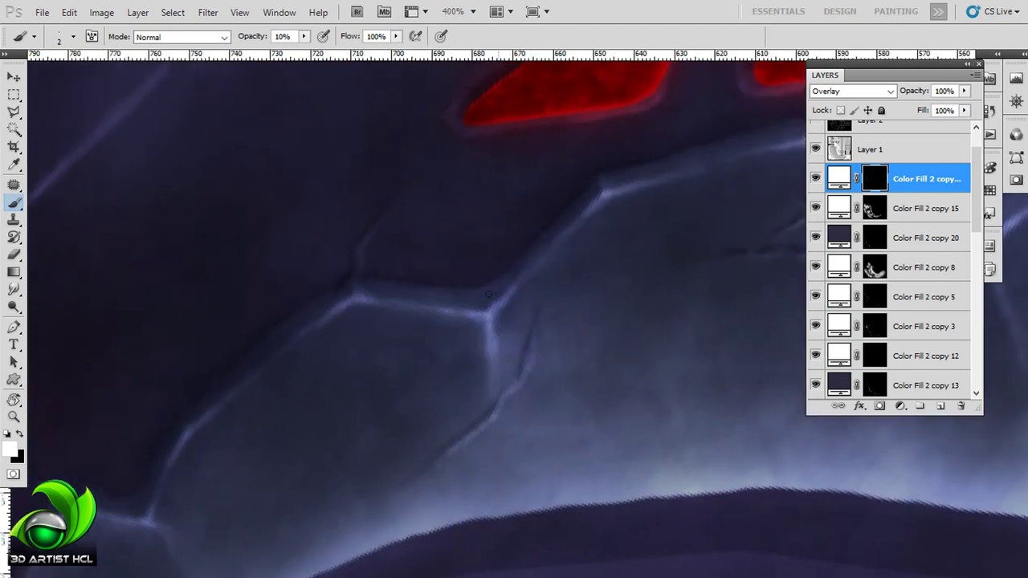
pyautogui.moveTo(488, 294); pyautogui.dragTo(368, 316)
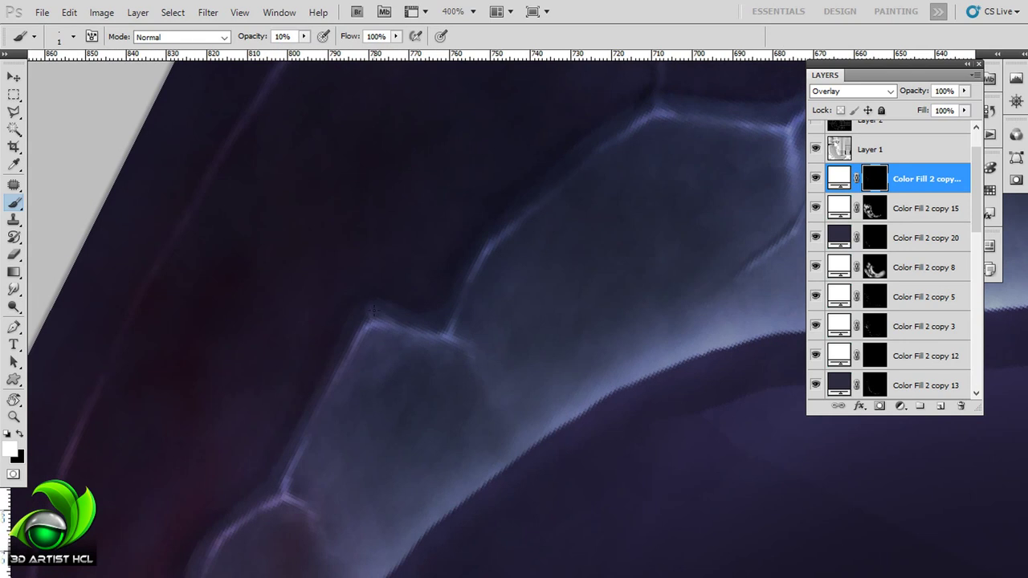
pyautogui.moveTo(221, 520)
pyautogui.mouseDown()
pyautogui.moveTo(314, 375)
pyautogui.moveTo(386, 339)
pyautogui.moveTo(336, 325)
pyautogui.moveTo(527, 238)
pyautogui.mouseUp()
pyautogui.moveTo(741, 179); pyautogui.dragTo(348, 339)
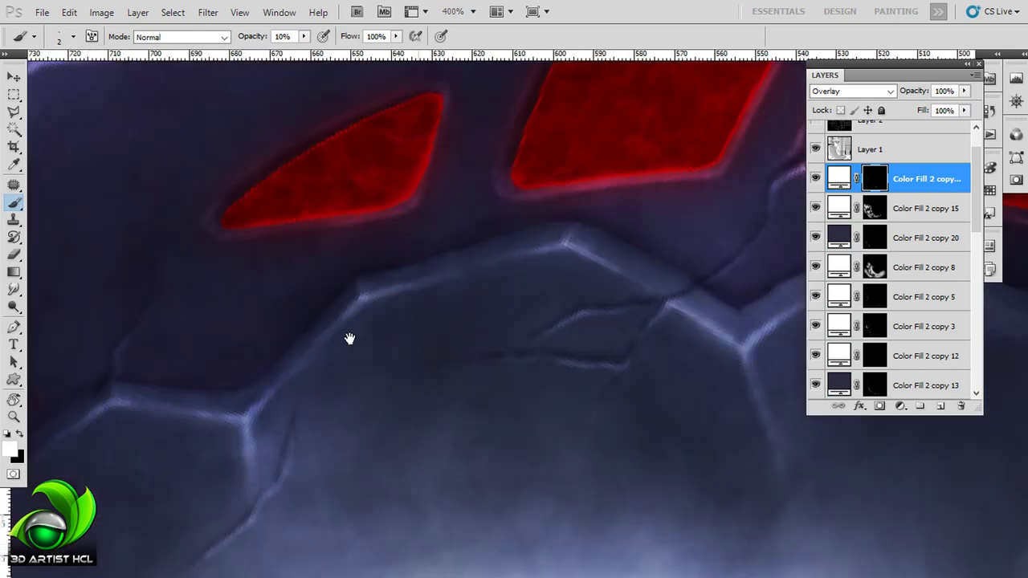
pyautogui.moveTo(401, 193); pyautogui.dragTo(458, 227)
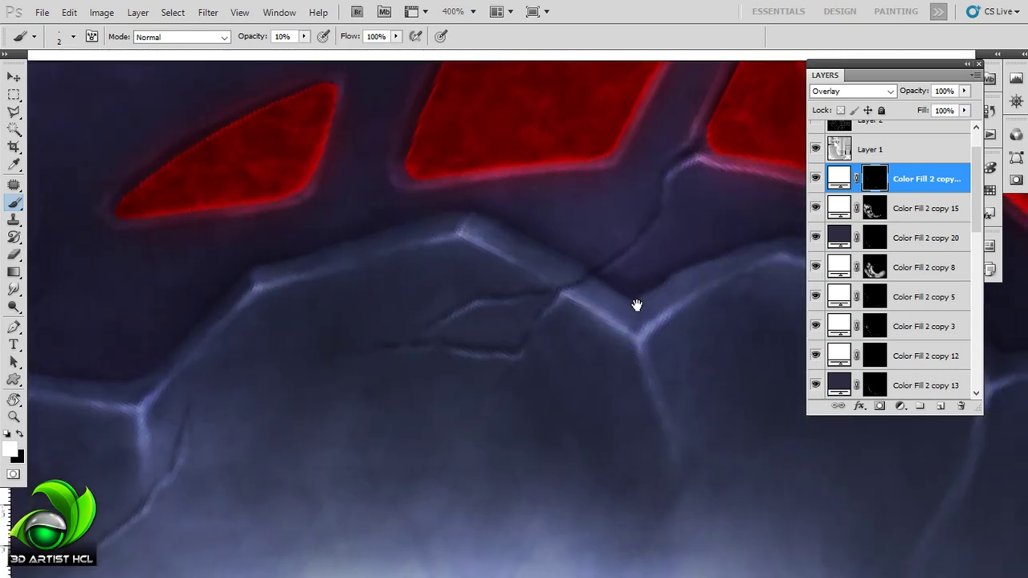
pyautogui.moveTo(635, 302); pyautogui.dragTo(505, 207)
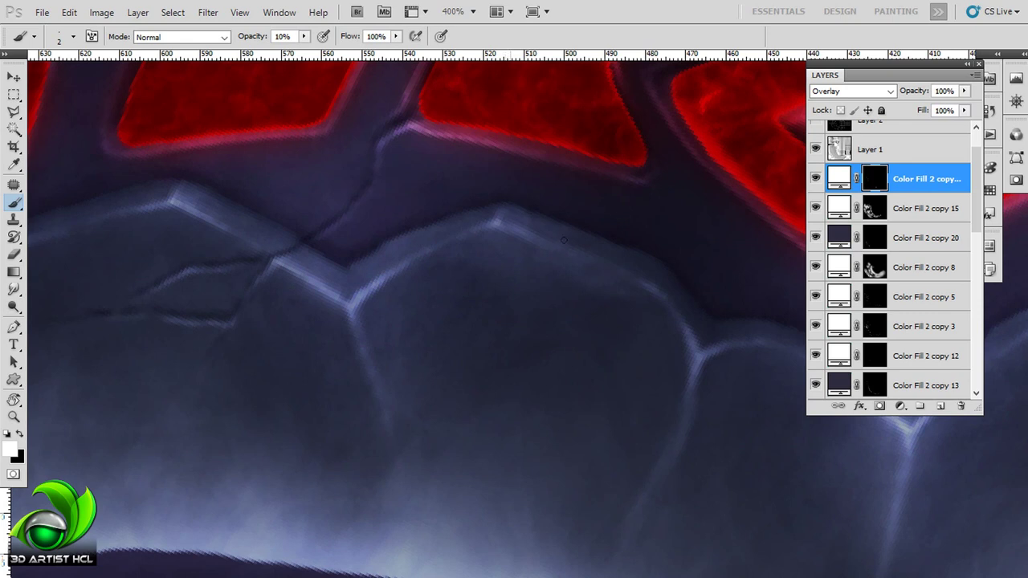
pyautogui.moveTo(660, 279); pyautogui.dragTo(439, 230)
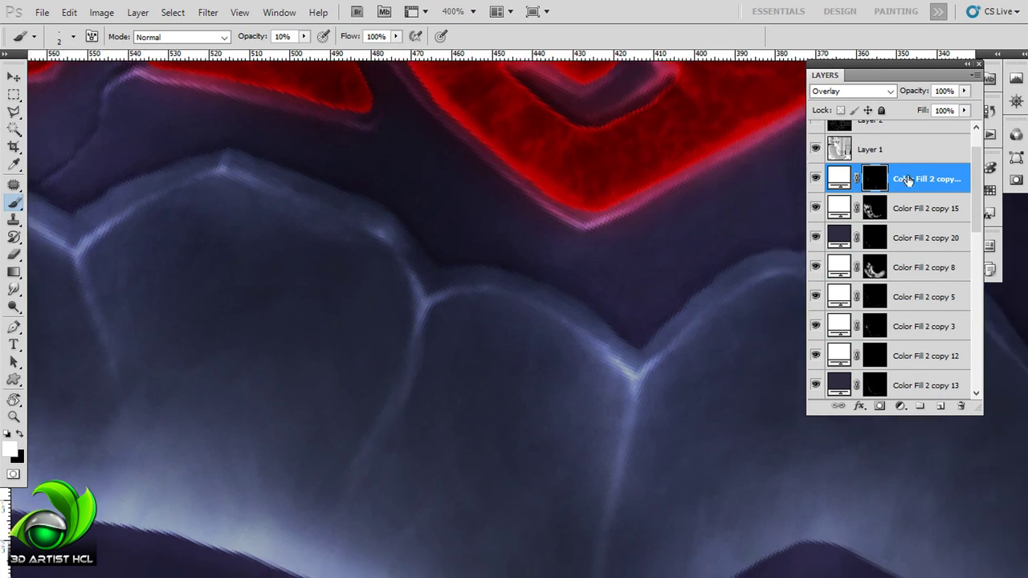
# - Paint the ridge below the spiral on Color Fill 2 copy 5, the top highlight layer and copy 20
pyautogui.click(875, 296)
pyautogui.moveTo(505, 184)
pyautogui.mouseDown()
pyautogui.moveTo(536, 225)
pyautogui.moveTo(401, 180)
pyautogui.mouseUp()
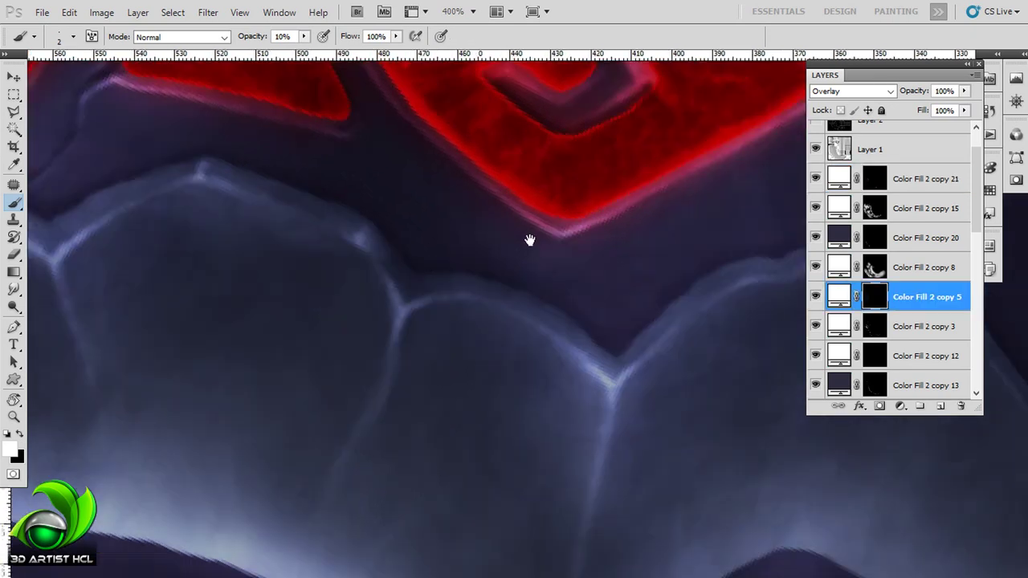
pyautogui.click(923, 178)
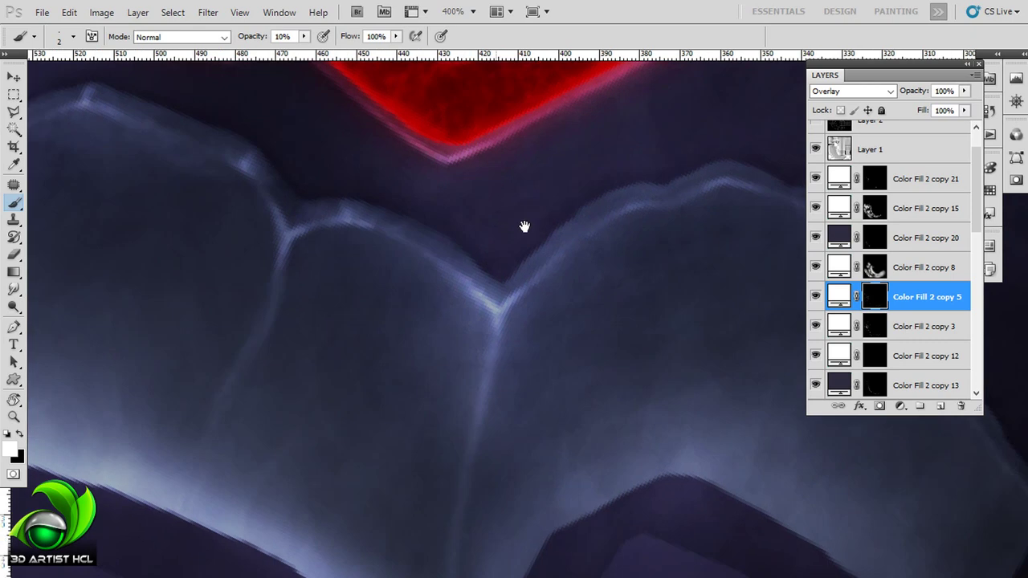
pyautogui.moveTo(522, 225); pyautogui.dragTo(428, 258)
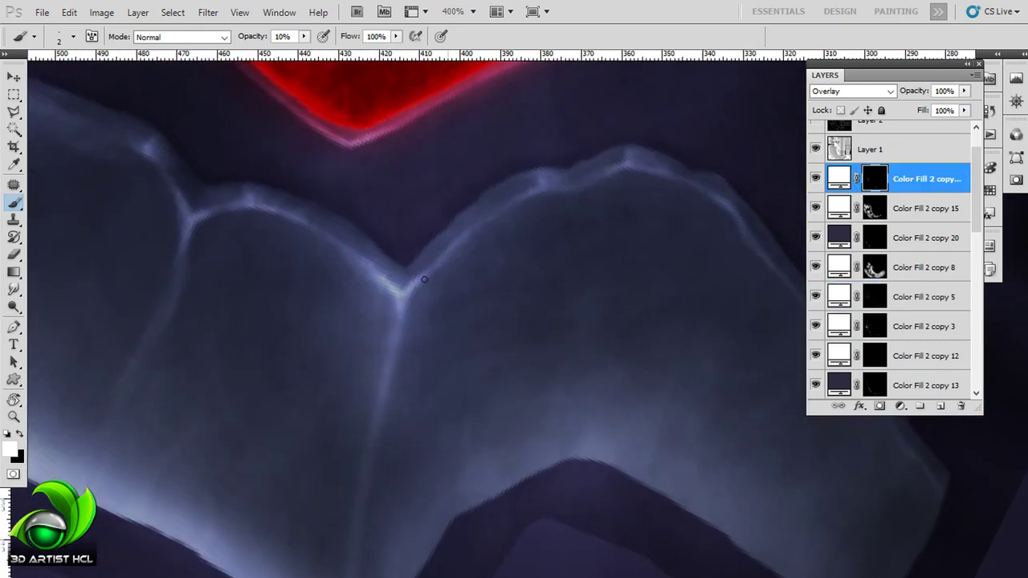
pyautogui.click(819, 245)
pyautogui.hotkey('ctrl', '-')
pyautogui.hotkey('ctrl', '-')
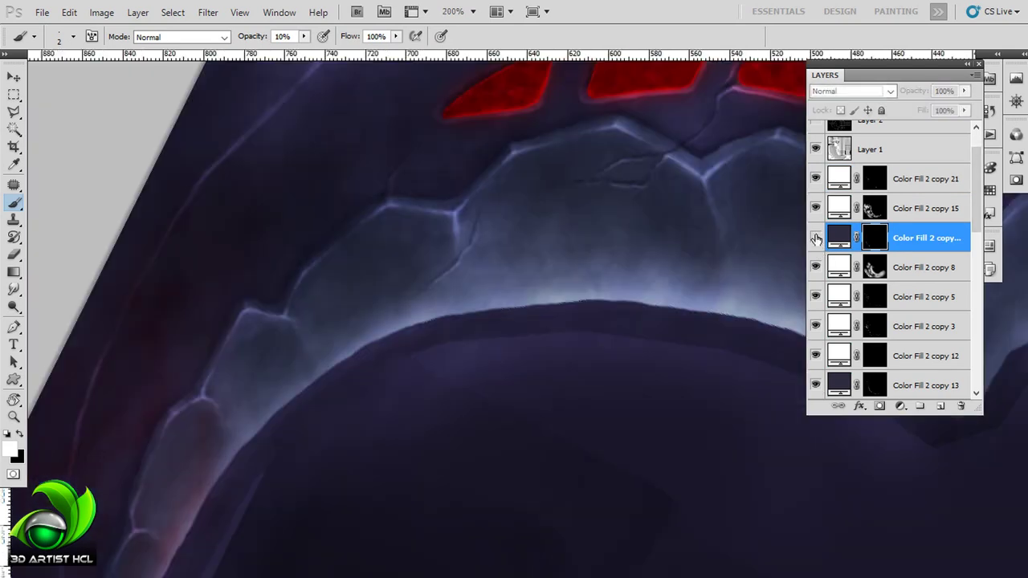
pyautogui.moveTo(614, 230); pyautogui.dragTo(608, 337)
# - Refine the ridges at 300% on Color Fill 2 copy 3, copy 13 and copy 5
pyautogui.click(923, 326)
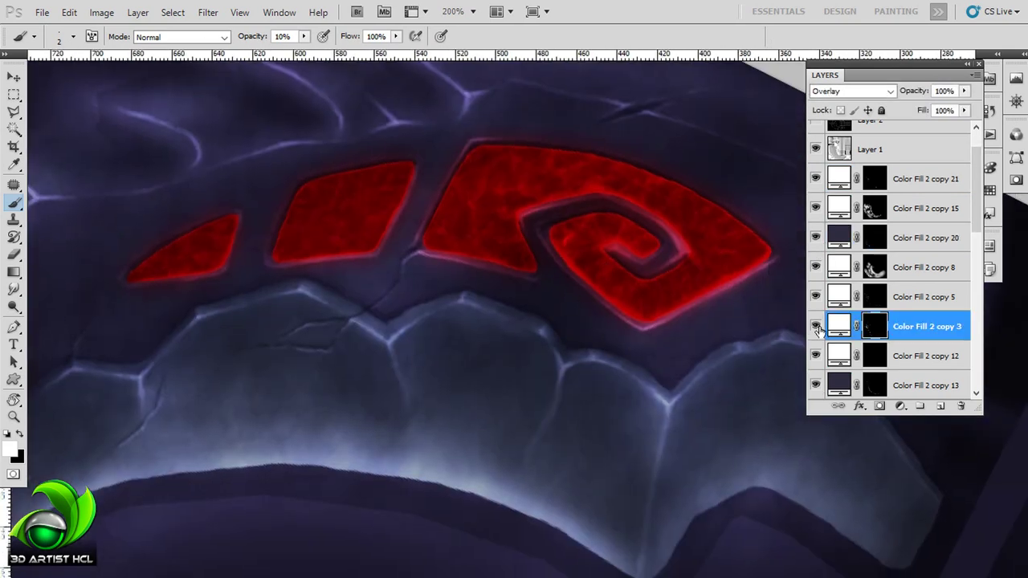
pyautogui.scroll(-1, 889, 297)
pyautogui.click(889, 297)
pyautogui.hotkey('ctrl', '+')
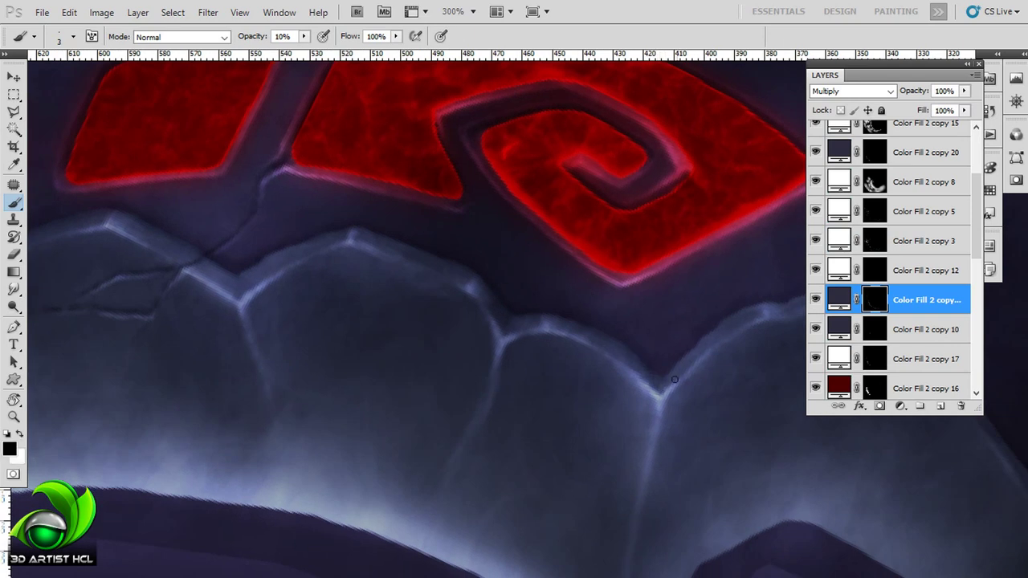
pyautogui.click(923, 241)
pyautogui.click(924, 211)
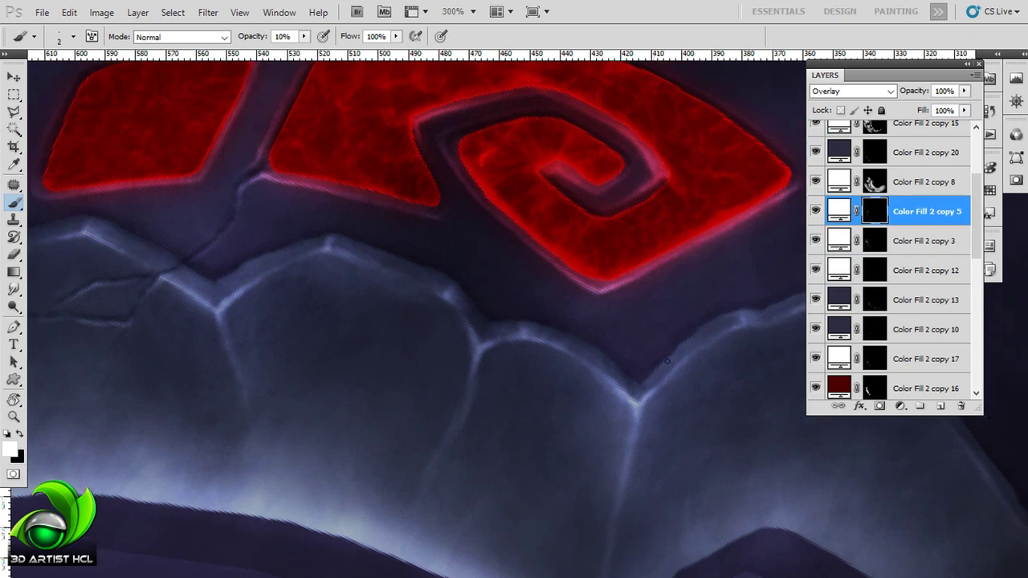
pyautogui.moveTo(636, 394)
pyautogui.mouseDown()
pyautogui.moveTo(666, 326)
pyautogui.moveTo(663, 396)
pyautogui.moveTo(516, 318)
pyautogui.mouseUp()
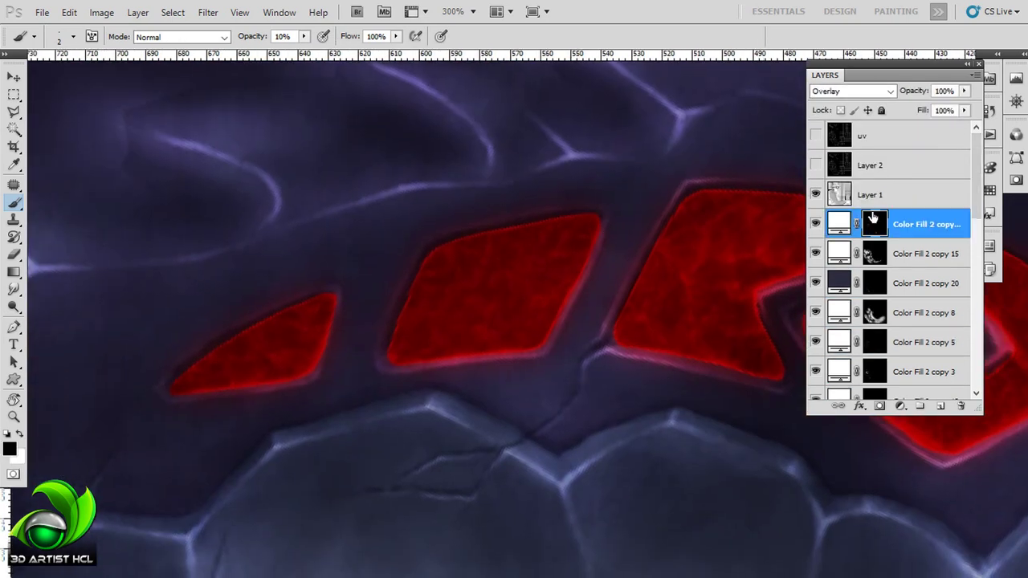
# - Paint pale highlights over the small glyph panels and around the large red spiral
pyautogui.scroll(1, 291, 382)
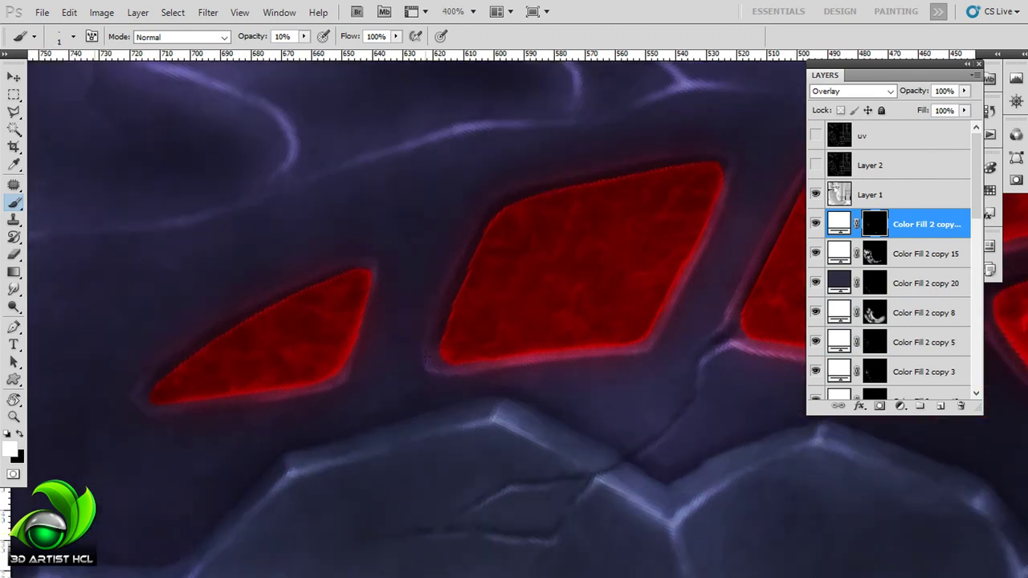
pyautogui.moveTo(647, 344)
pyautogui.mouseDown()
pyautogui.moveTo(610, 265)
pyautogui.moveTo(546, 257)
pyautogui.mouseUp()
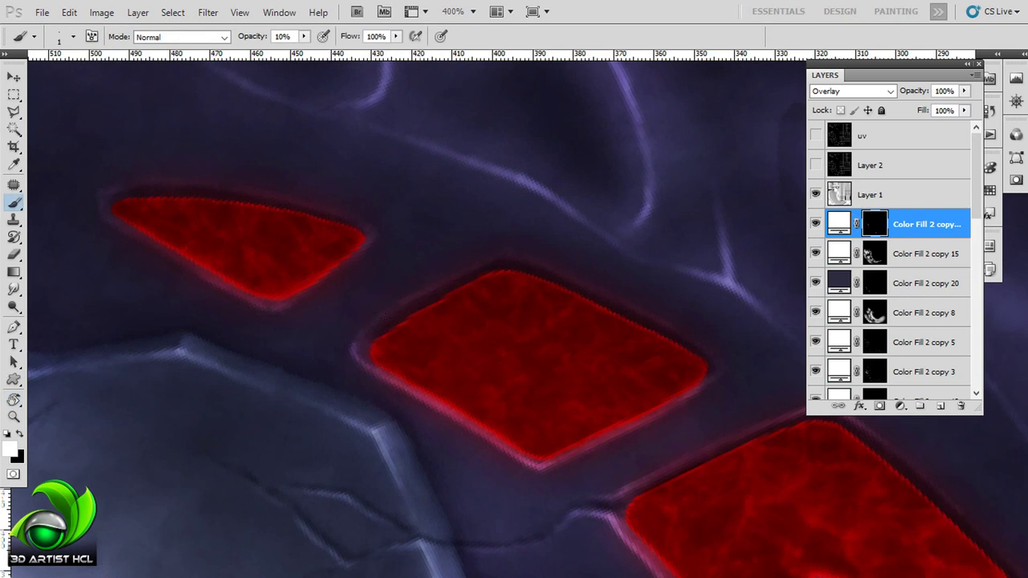
pyautogui.moveTo(349, 286); pyautogui.dragTo(481, 350)
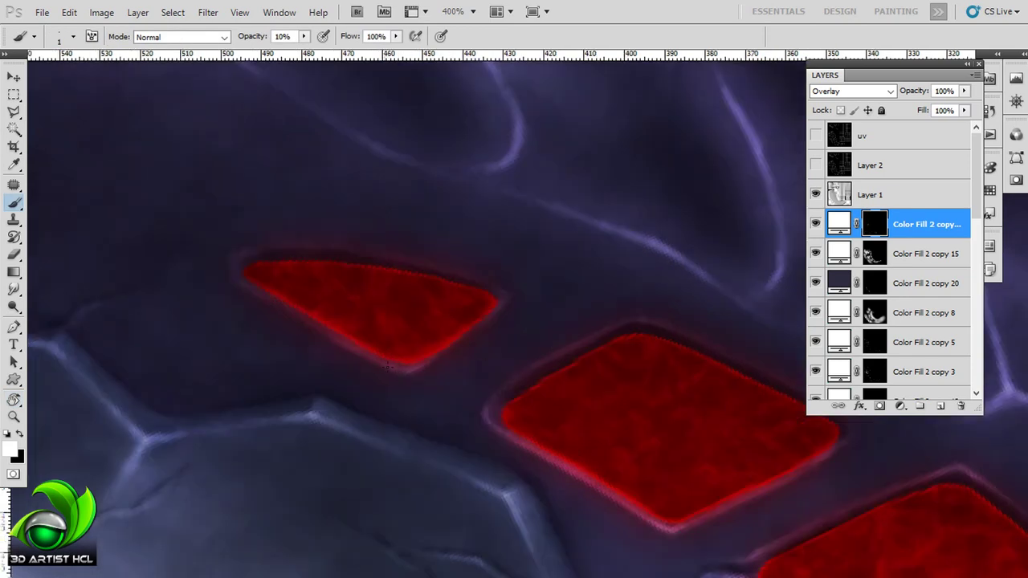
pyautogui.moveTo(388, 366); pyautogui.dragTo(488, 375)
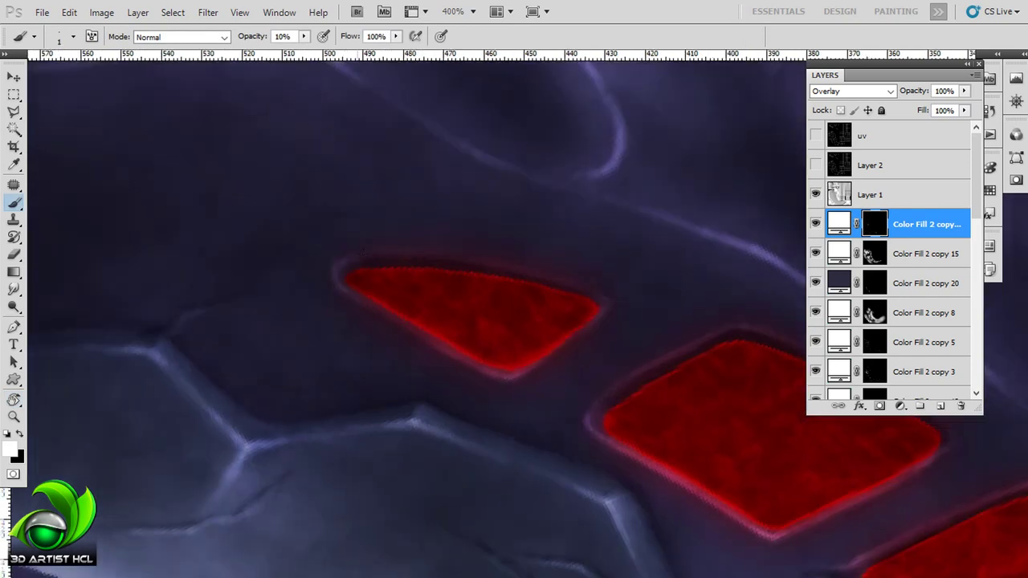
pyautogui.moveTo(786, 321); pyautogui.dragTo(562, 232)
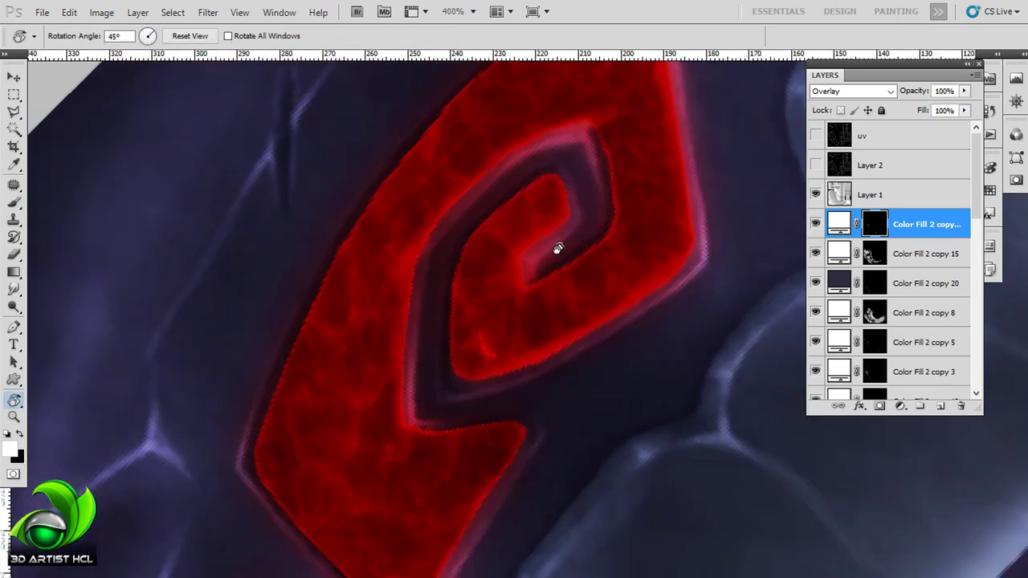
pyautogui.moveTo(503, 265); pyautogui.dragTo(557, 248)
pyautogui.moveTo(613, 334)
pyautogui.mouseDown()
pyautogui.moveTo(578, 338)
pyautogui.moveTo(555, 295)
pyautogui.mouseUp()
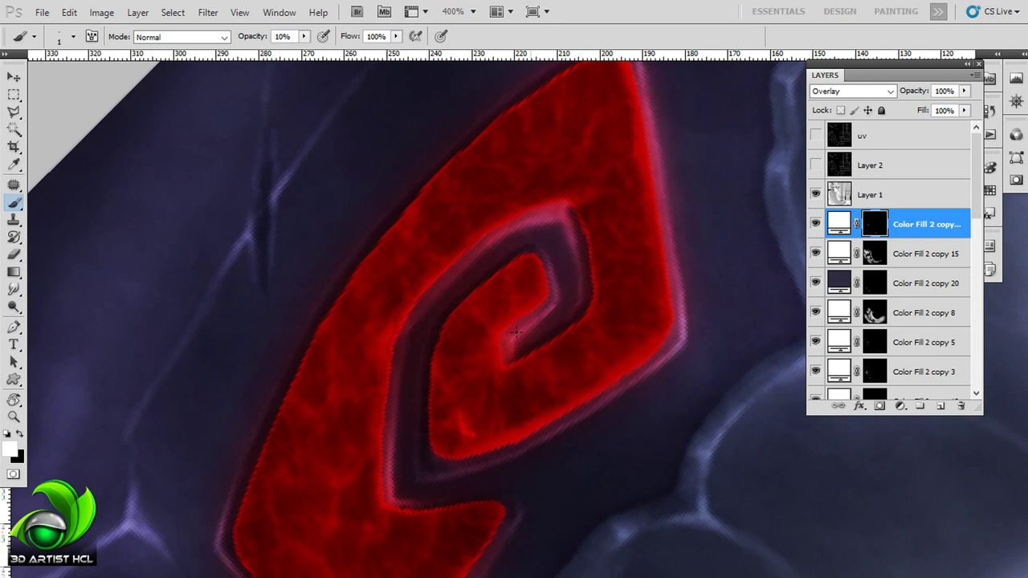
# - Zoom out and rotate the canvas so the blade lies diagonally for review
pyautogui.moveTo(522, 325); pyautogui.dragTo(587, 223)
pyautogui.hotkey('ctrl', '-')
pyautogui.moveTo(525, 367); pyautogui.dragTo(666, 442)
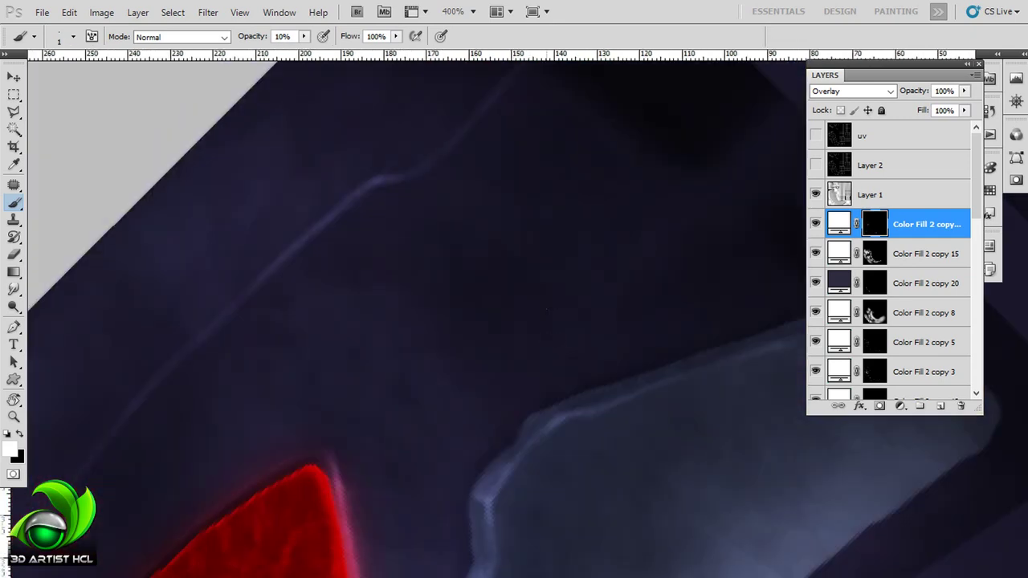
pyautogui.moveTo(482, 337); pyautogui.dragTo(509, 367)
pyautogui.press('r')
pyautogui.moveTo(523, 294)
pyautogui.mouseDown()
pyautogui.moveTo(586, 321)
pyautogui.moveTo(873, 273)
pyautogui.mouseUp()
pyautogui.hotkey('ctrl', '+')
# - Select Color Fill 2 copy 20 and set a 2 px brush at 5% opacity
pyautogui.click(873, 277)
pyautogui.hotkey('ctrl', '0')
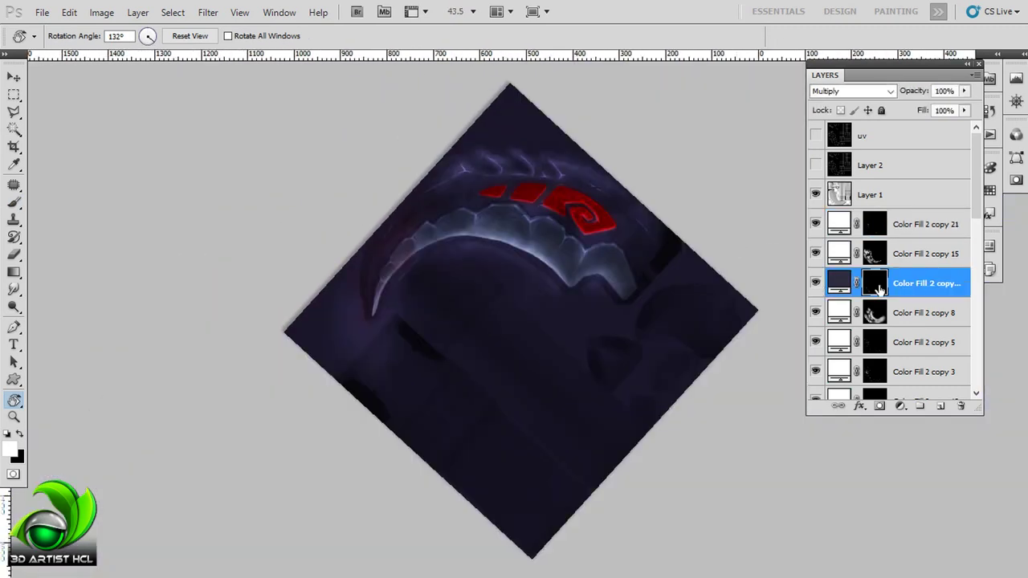
pyautogui.hotkey('ctrl', '+')
pyautogui.hotkey('ctrl', '+')
pyautogui.hotkey('ctrl', '+')
pyautogui.hotkey('ctrl', '+')
pyautogui.hotkey('ctrl', '+')
pyautogui.hotkey('ctrl', '+')
pyautogui.press('b')
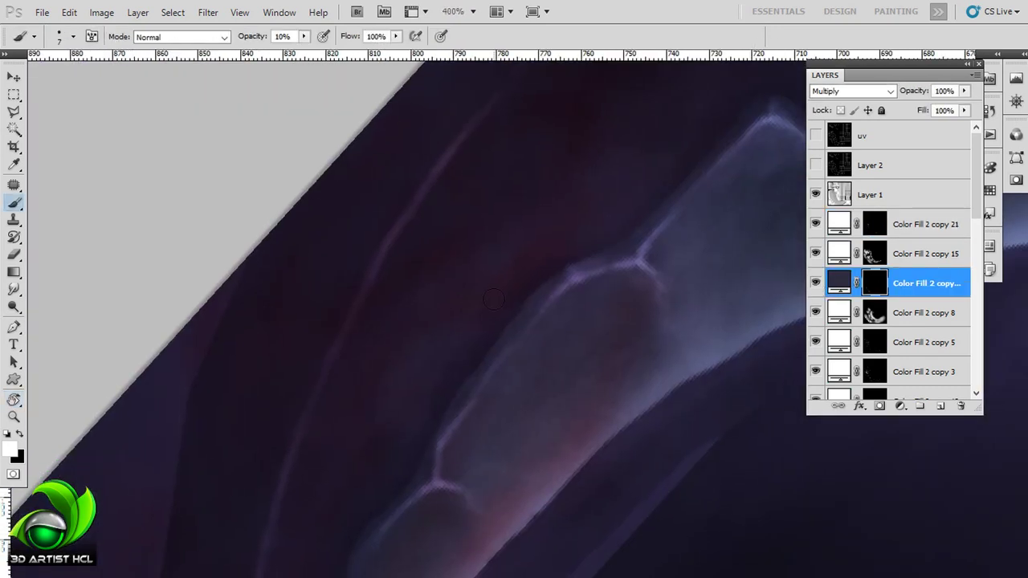
pyautogui.press('F5')
pyautogui.scroll(-5, 818, 208)
pyautogui.click(869, 231)
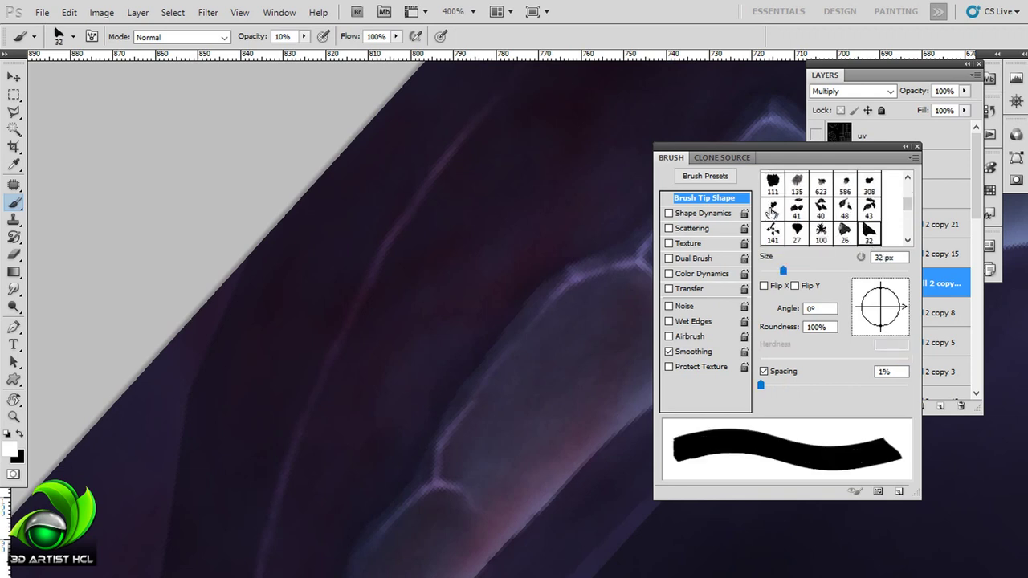
pyautogui.press('F5')
pyautogui.press('[')
pyautogui.press('[')
pyautogui.press('[')
pyautogui.moveTo(446, 310); pyautogui.dragTo(462, 310)
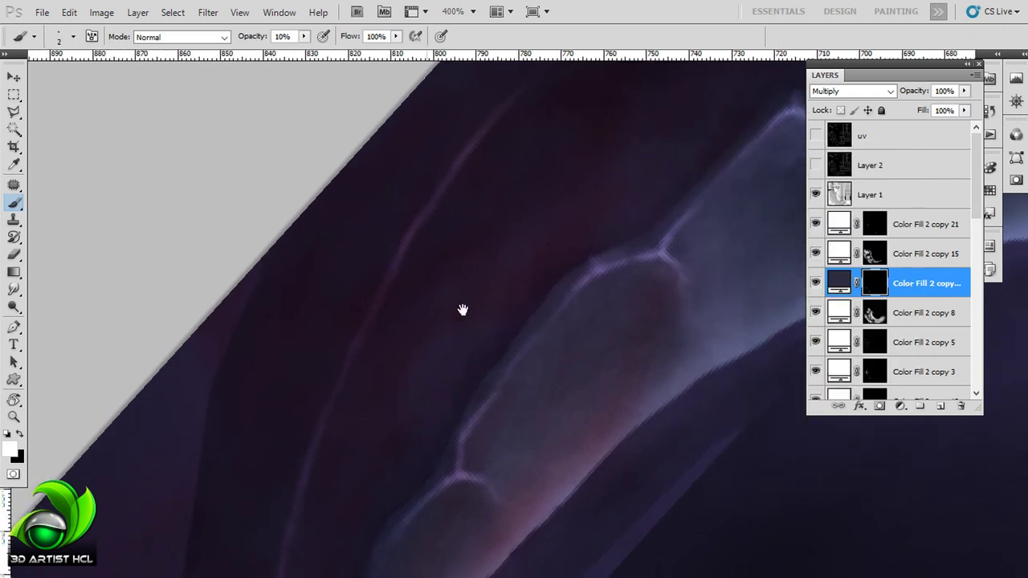
pyautogui.moveTo(475, 262); pyautogui.dragTo(497, 284)
pyautogui.press('0')
pyautogui.press('5')
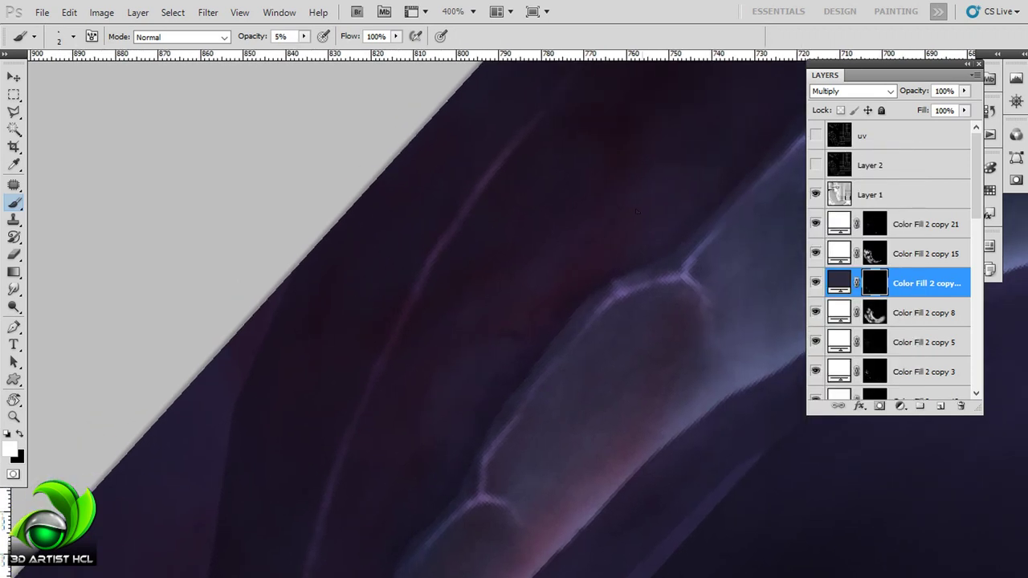
# - Darken the thin line beside the blade's outer edge with fine shadow strokes
pyautogui.moveTo(636, 211)
pyautogui.mouseDown()
pyautogui.moveTo(483, 299)
pyautogui.moveTo(444, 371)
pyautogui.moveTo(501, 347)
pyautogui.moveTo(518, 220)
pyautogui.mouseUp()
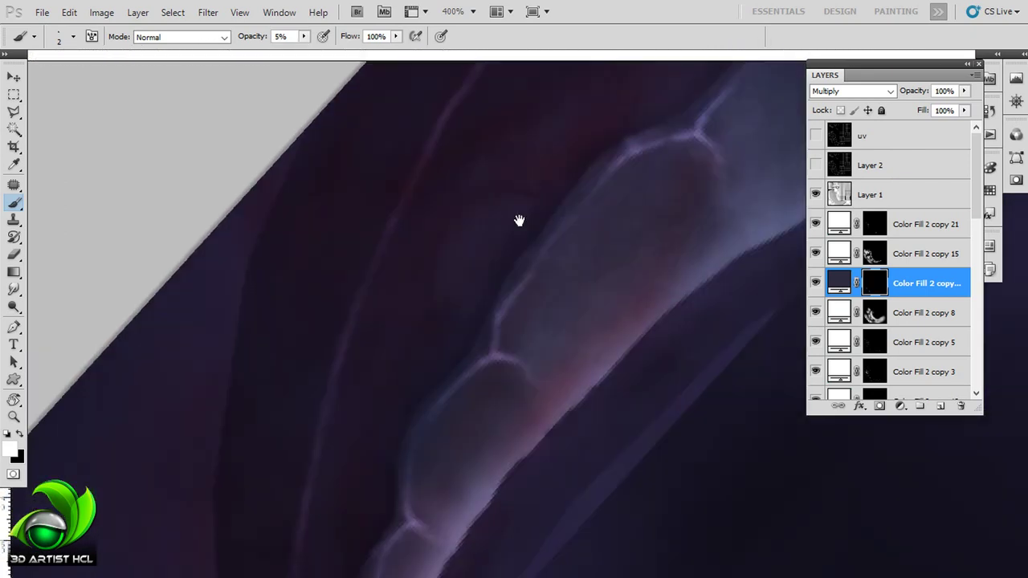
pyautogui.scroll(-2, 470, 340)
pyautogui.moveTo(440, 338); pyautogui.dragTo(402, 377)
pyautogui.moveTo(425, 321); pyautogui.dragTo(409, 391)
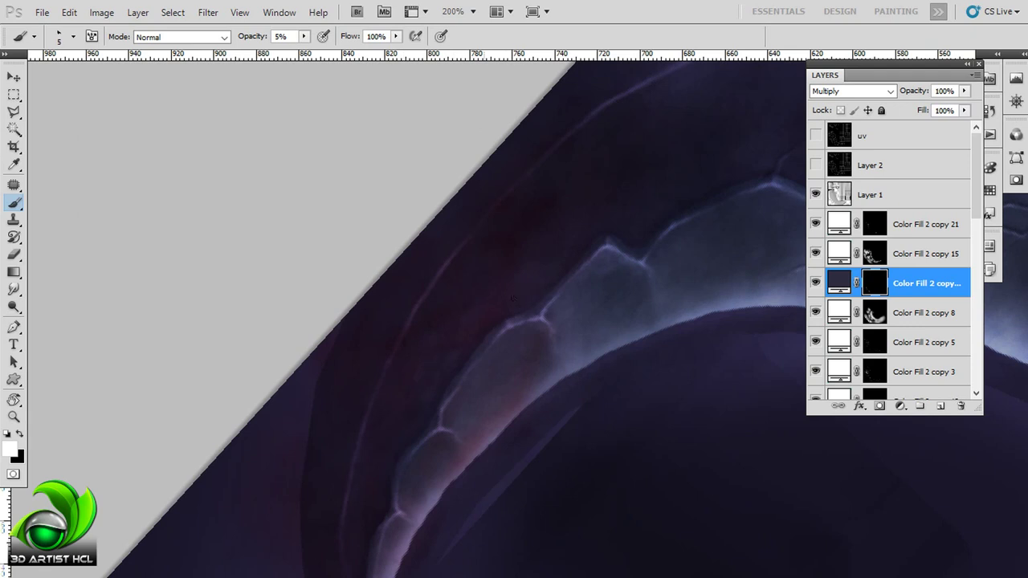
pyautogui.scroll(-2, 478, 309)
pyautogui.scroll(-1, 494, 326)
pyautogui.scroll(3, 425, 386)
pyautogui.hscroll(3, 425, 386)
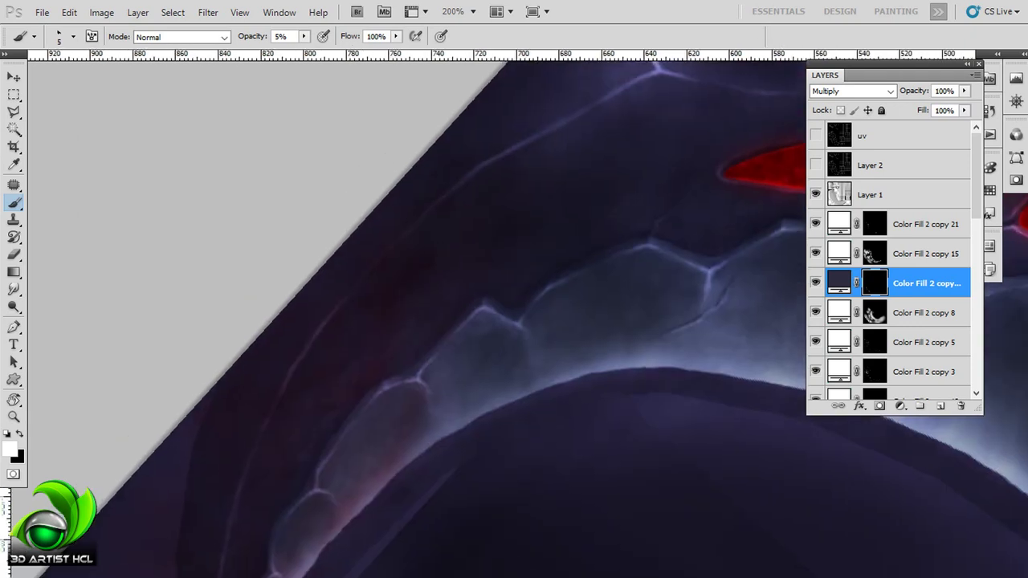
pyautogui.scroll(-3, 891, 241)
# - On red fill layer Color Fill 2 copy 18, set a 26 px brush at 3% opacity
pyautogui.click(924, 284)
pyautogui.click(839, 314)
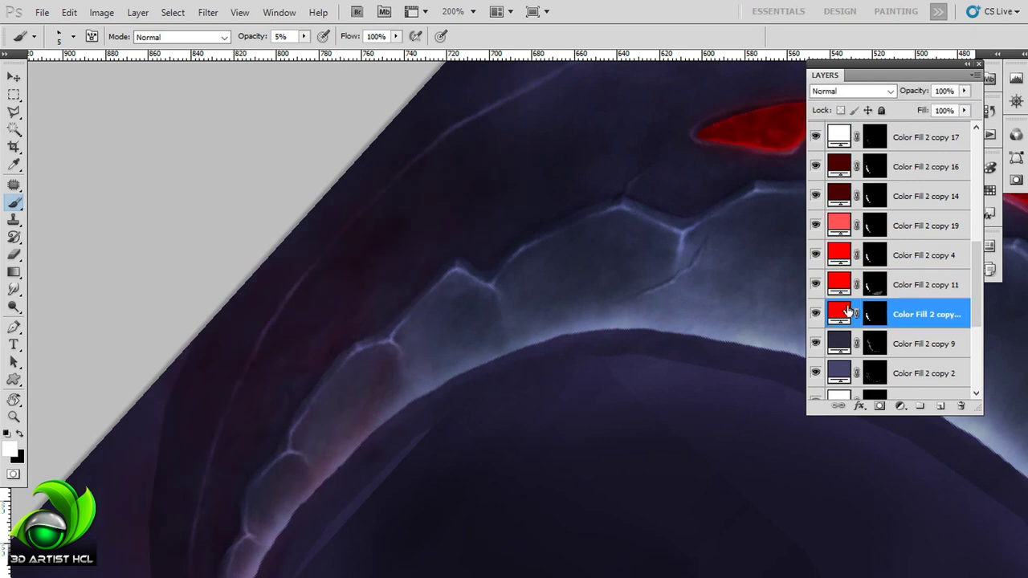
pyautogui.scroll(-2, 481, 321)
pyautogui.hscroll(-3, 481, 322)
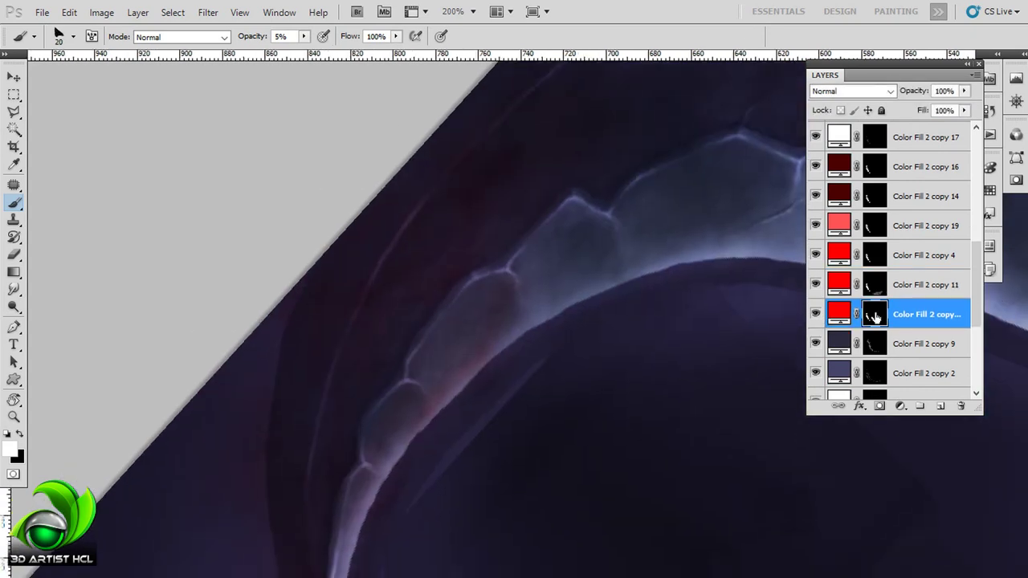
pyautogui.hscroll(-2, 442, 200)
pyautogui.click(73, 37)
pyautogui.moveTo(167, 144); pyautogui.dragTo(169, 159)
pyautogui.scroll(-2, 168, 157)
pyautogui.scroll(-2, 169, 153)
pyautogui.scroll(-2, 168, 149)
pyautogui.scroll(-2, 168, 140)
pyautogui.scroll(-2, 168, 141)
pyautogui.scroll(-2, 169, 140)
pyautogui.scroll(-2, 168, 141)
pyautogui.doubleClick(77, 190)
pyautogui.press('0')
pyautogui.press('3')
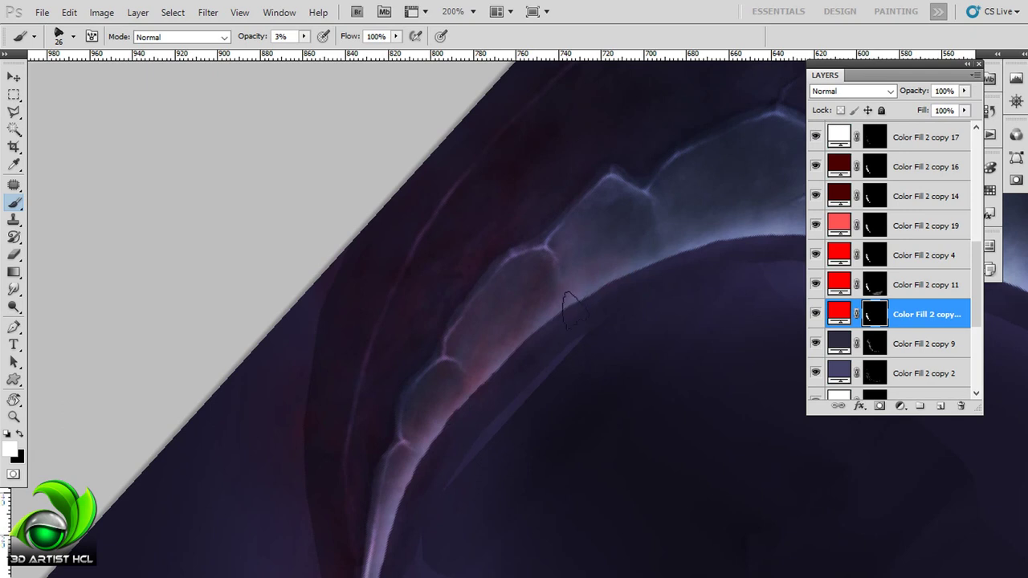
# - Pan along the lower blade plates and select white highlight layer Color Fill 2 copy 17
pyautogui.moveTo(514, 289); pyautogui.dragTo(373, 466)
pyautogui.moveTo(519, 422)
pyautogui.mouseDown()
pyautogui.moveTo(519, 287)
pyautogui.moveTo(484, 424)
pyautogui.moveTo(597, 391)
pyautogui.moveTo(613, 304)
pyautogui.moveTo(951, 236)
pyautogui.mouseUp()
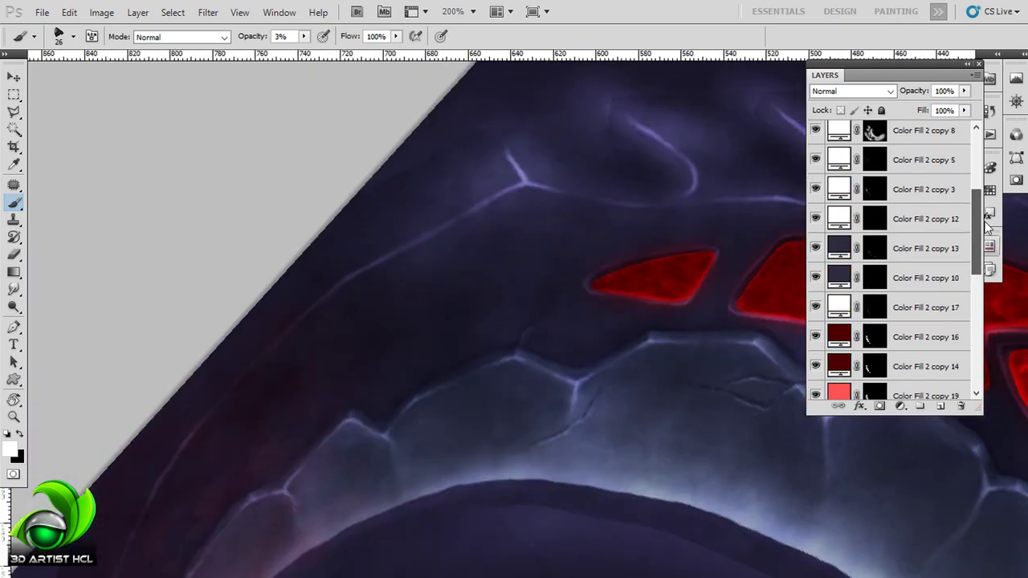
pyautogui.scroll(5, 891, 241)
pyautogui.click(816, 372)
pyautogui.scroll(-3, 816, 372)
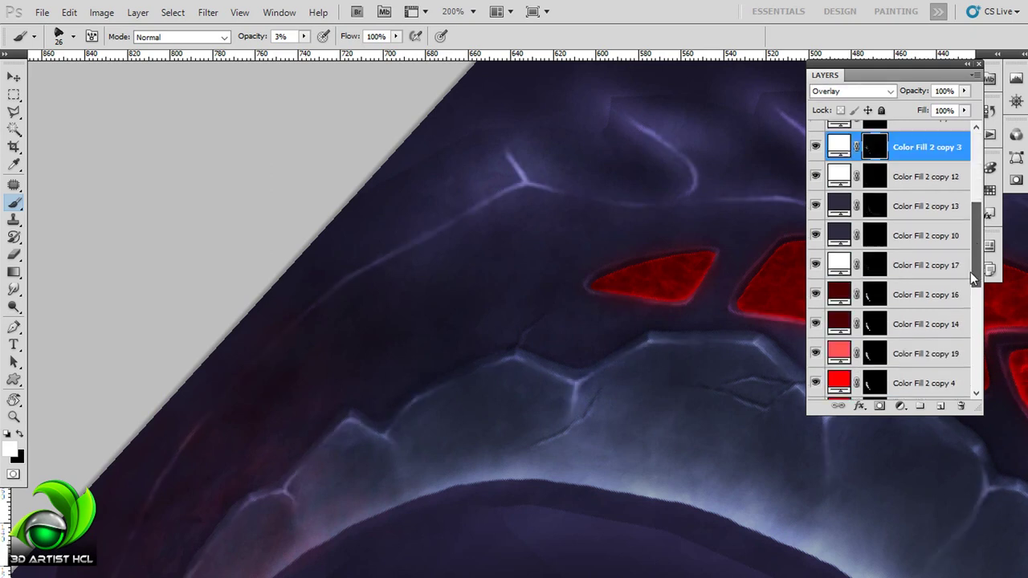
pyautogui.click(818, 247)
pyautogui.click(817, 307)
pyautogui.click(817, 336)
pyautogui.click(818, 159)
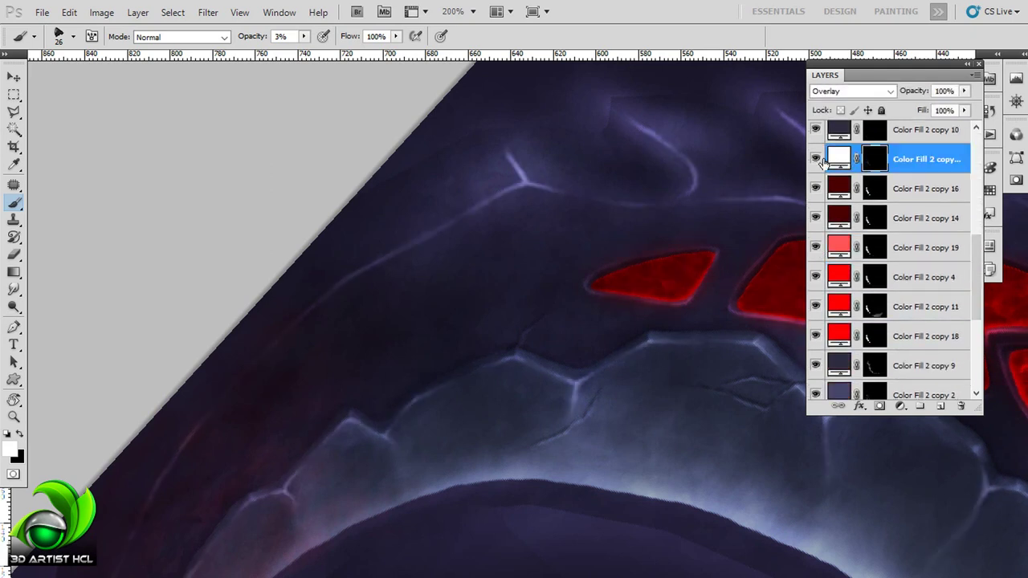
# - Raise the brush size to 4 while positioning over the pale rim lines
pyautogui.moveTo(397, 336); pyautogui.dragTo(341, 336)
pyautogui.moveTo(407, 266); pyautogui.dragTo(448, 234)
pyautogui.press(']')
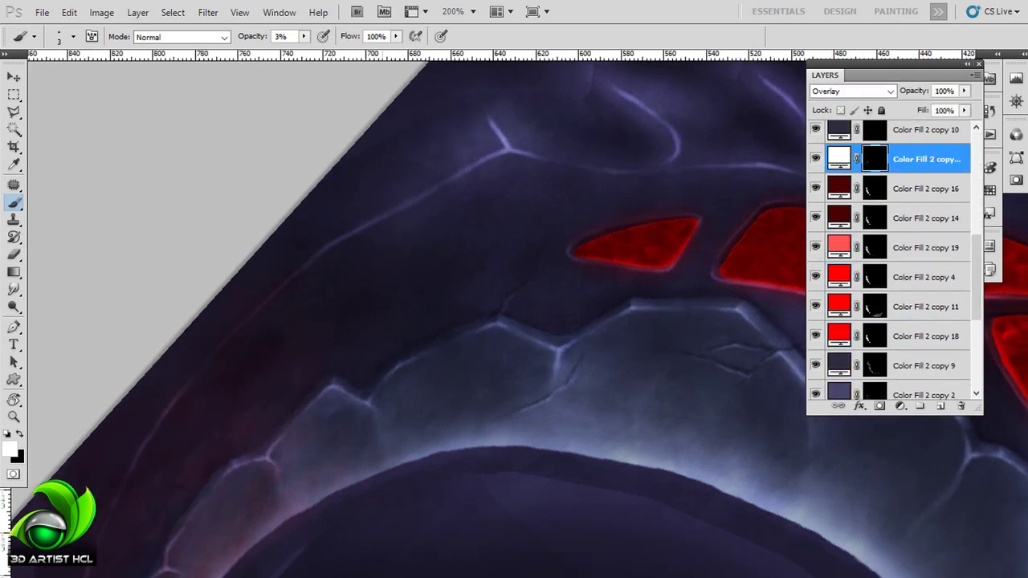
pyautogui.moveTo(446, 294); pyautogui.dragTo(454, 296)
pyautogui.press(']')
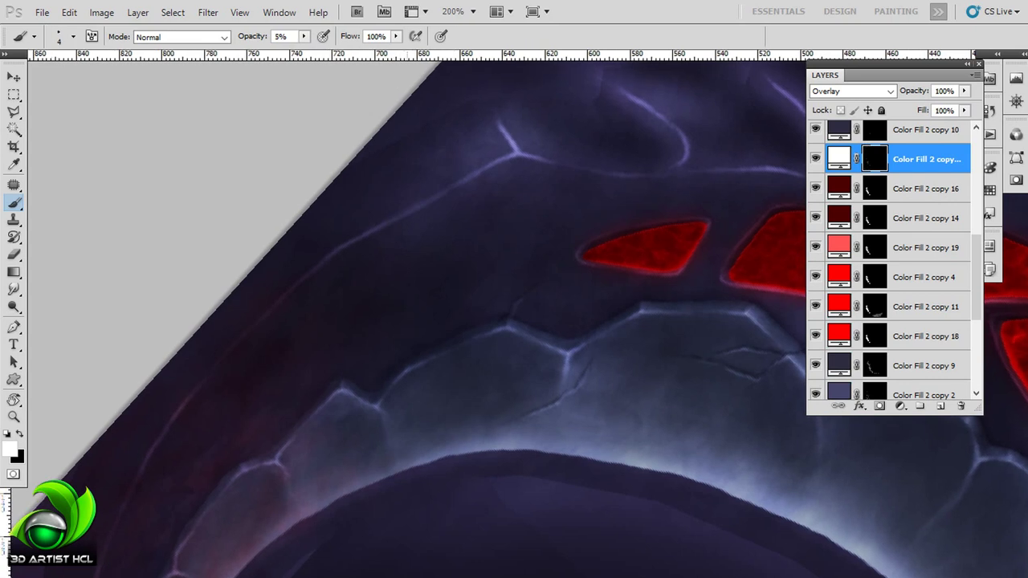
pyautogui.scroll(1, 322, 256)
pyautogui.scroll(1, 321, 255)
pyautogui.scroll(1, 321, 255)
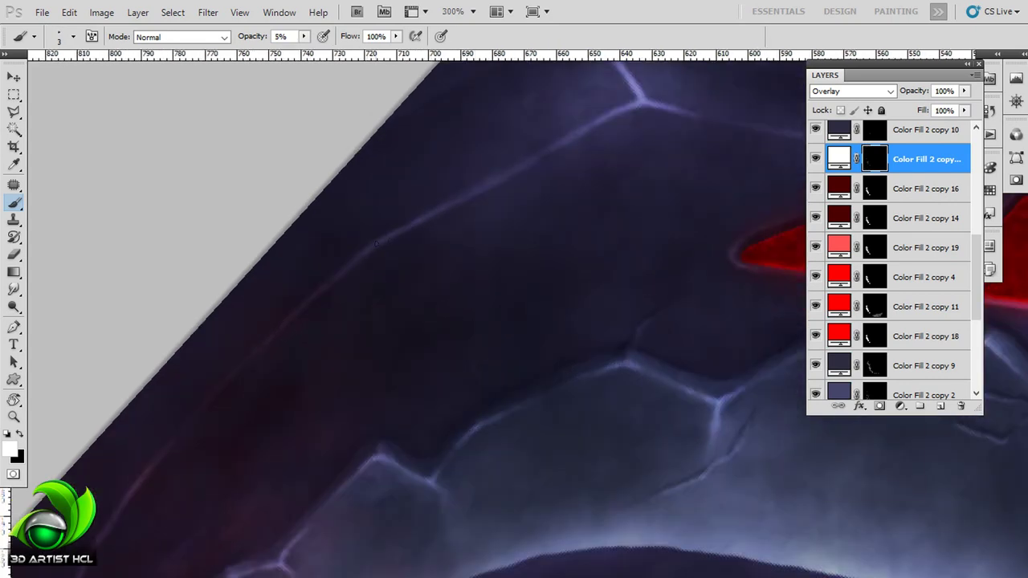
# - Switch to a soft 32 px brush tip, shrink it to 4, and work the rim lines
pyautogui.press('F5')
pyautogui.moveTo(906, 175); pyautogui.dragTo(908, 198)
pyautogui.click(867, 201)
pyautogui.press('F5')
pyautogui.press('F5')
pyautogui.hotkey('shift', ']')
pyautogui.hotkey('shift', ']')
pyautogui.hotkey('shift', ']')
pyautogui.hotkey('shift', '[')
pyautogui.hotkey('shift', '[')
pyautogui.hotkey('shift', '[')
pyautogui.press('F5')
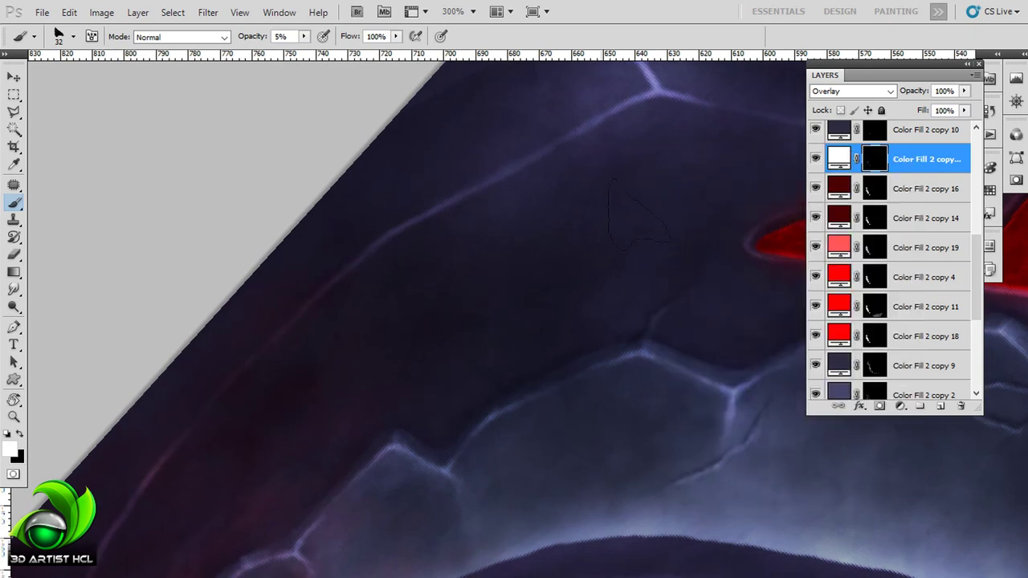
pyautogui.press('[')
pyautogui.press('[')
pyautogui.press('[')
pyautogui.moveTo(520, 224); pyautogui.dragTo(516, 249)
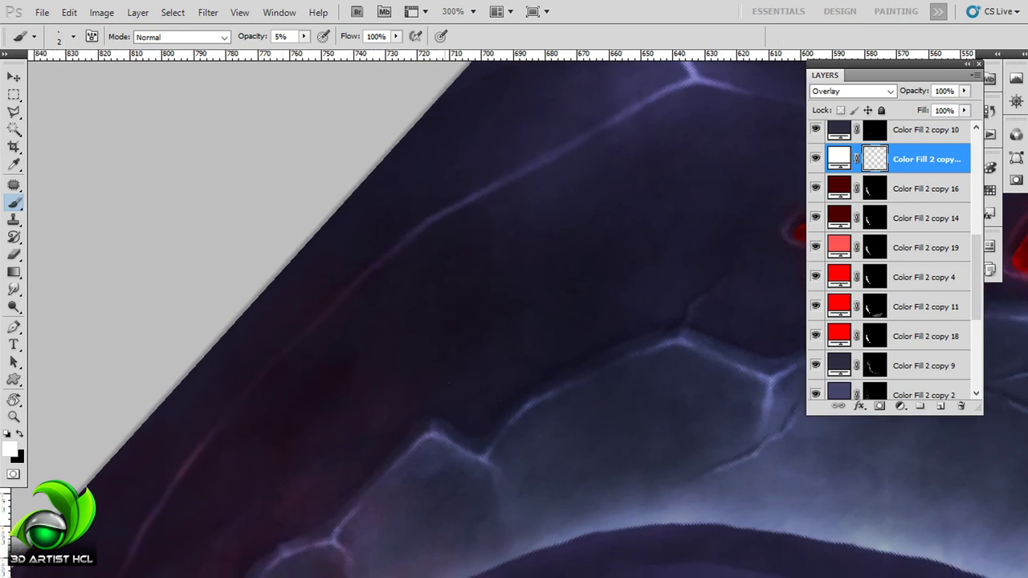
pyautogui.moveTo(514, 309); pyautogui.dragTo(488, 301)
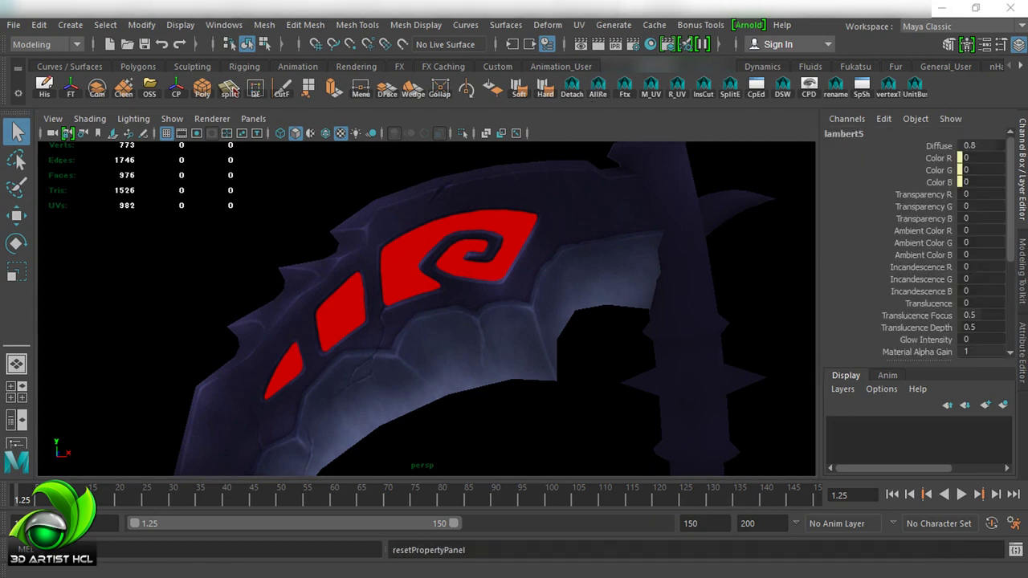
# - Orbit and dolly around the scythe in Maya, maximizing the perspective viewport with Ctrl+Space
pyautogui.scroll(-3, 477, 211)
pyautogui.moveTo(477, 211)
pyautogui.keyDown('alt'); pyautogui.mouseDown()
pyautogui.moveTo(695, 280)
pyautogui.moveTo(690, 337)
pyautogui.moveTo(778, 348)
pyautogui.moveTo(688, 305)
pyautogui.moveTo(583, 286)
pyautogui.moveTo(610, 268)
pyautogui.moveTo(580, 214)
pyautogui.moveTo(607, 310)
pyautogui.mouseUp(); pyautogui.keyUp('alt')
pyautogui.scroll(-2, 607, 309)
pyautogui.hotkey('ctrl', 'space')
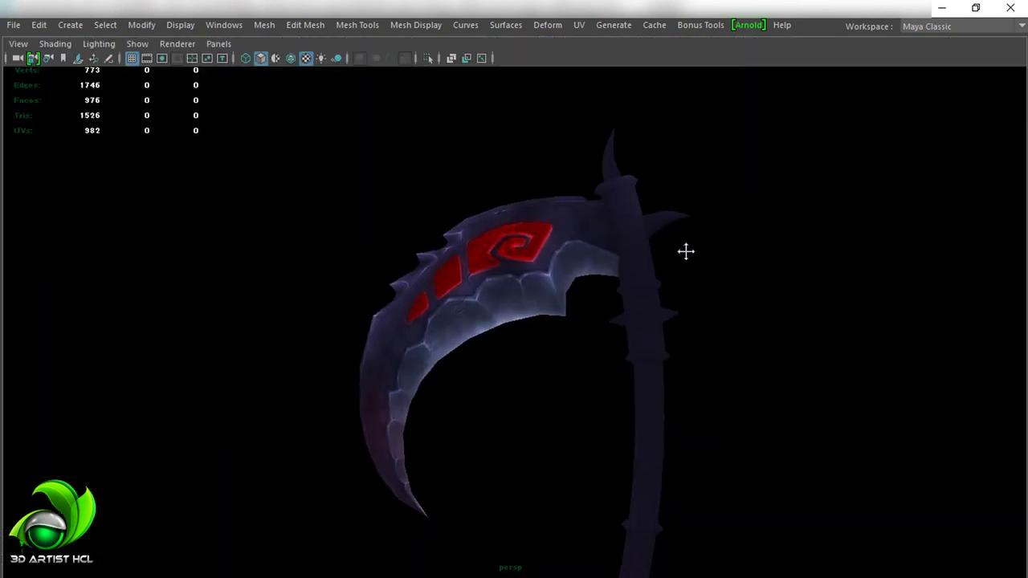
pyautogui.scroll(2, 636, 290)
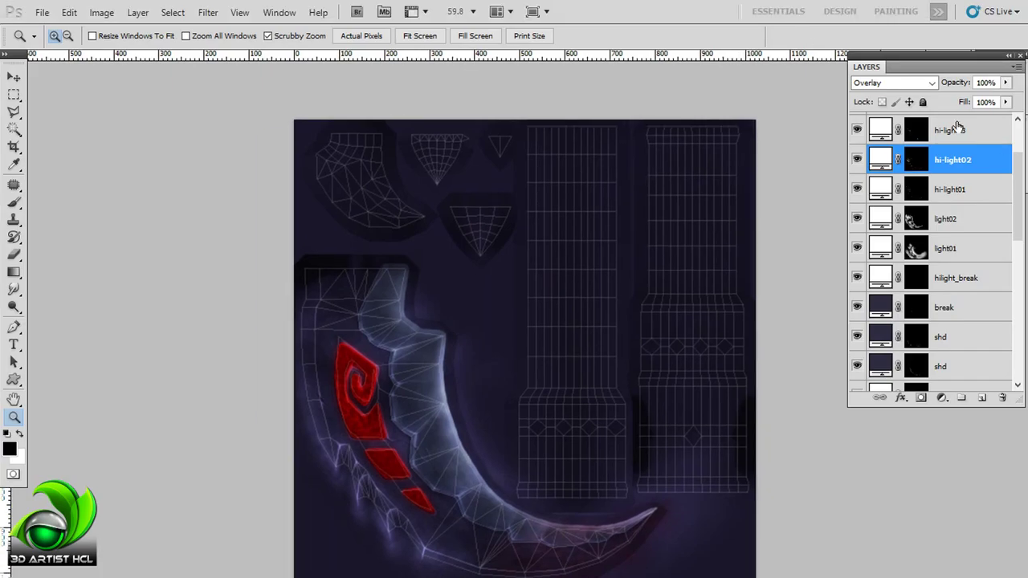
# - Zoom and rotate the canvas onto the blade, then select the hi-light03 layer
pyautogui.click(312, 236)
pyautogui.moveTo(313, 236)
pyautogui.mouseDown()
pyautogui.moveTo(423, 289)
pyautogui.moveTo(518, 213)
pyautogui.moveTo(601, 236)
pyautogui.mouseUp()
pyautogui.press('r')
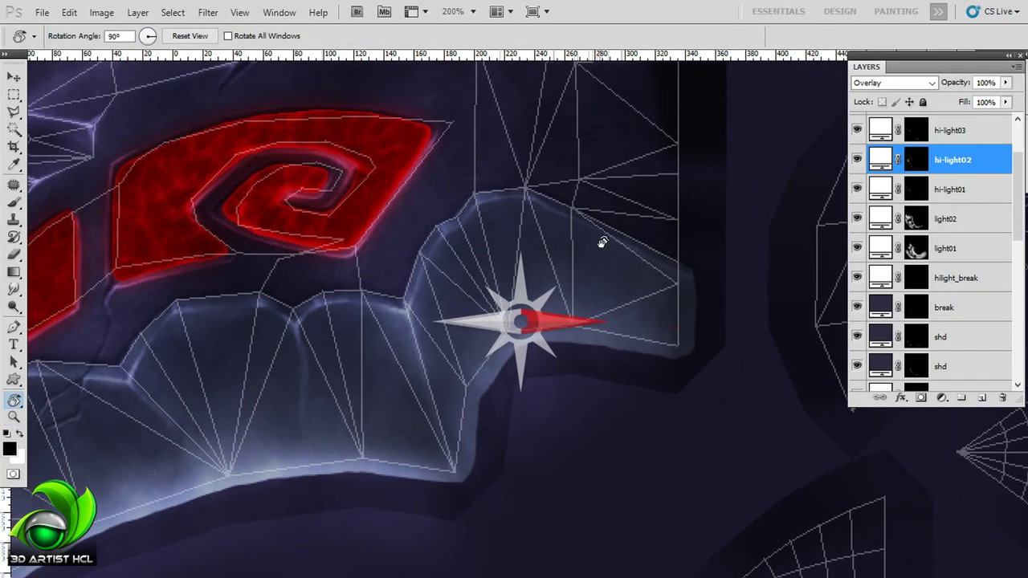
pyautogui.click(951, 130)
pyautogui.scroll(2, 879, 192)
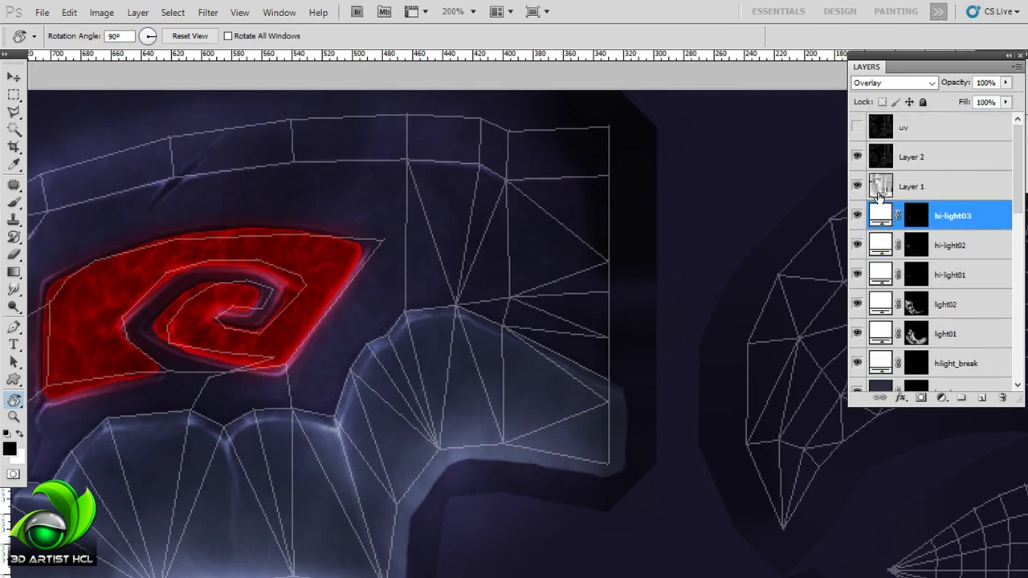
# - Add a dark blue-grey solid colour fill layer in Multiply mode and hide wireframe Layer 2
pyautogui.click(942, 401)
pyautogui.click(899, 84)
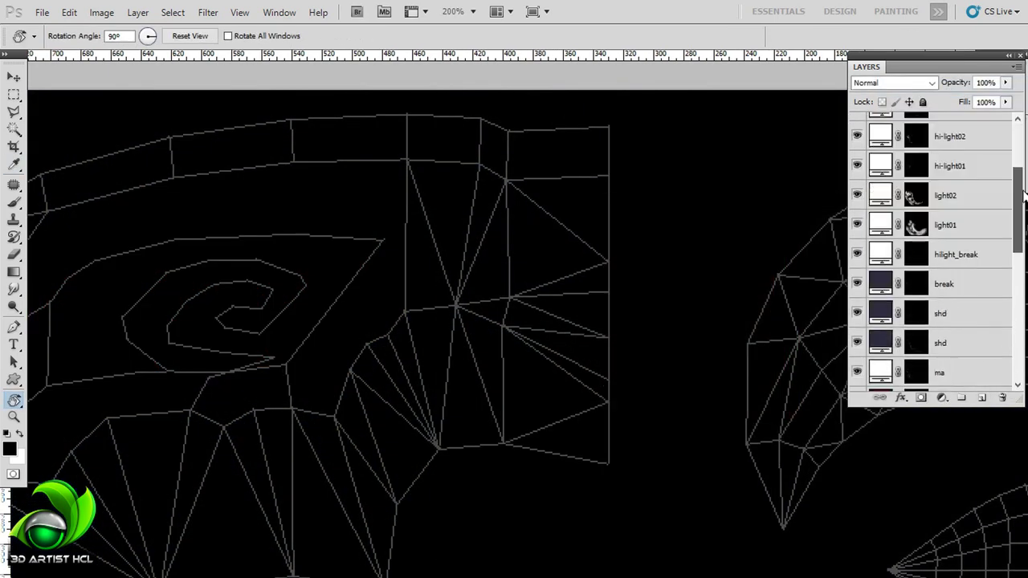
pyautogui.click(928, 223)
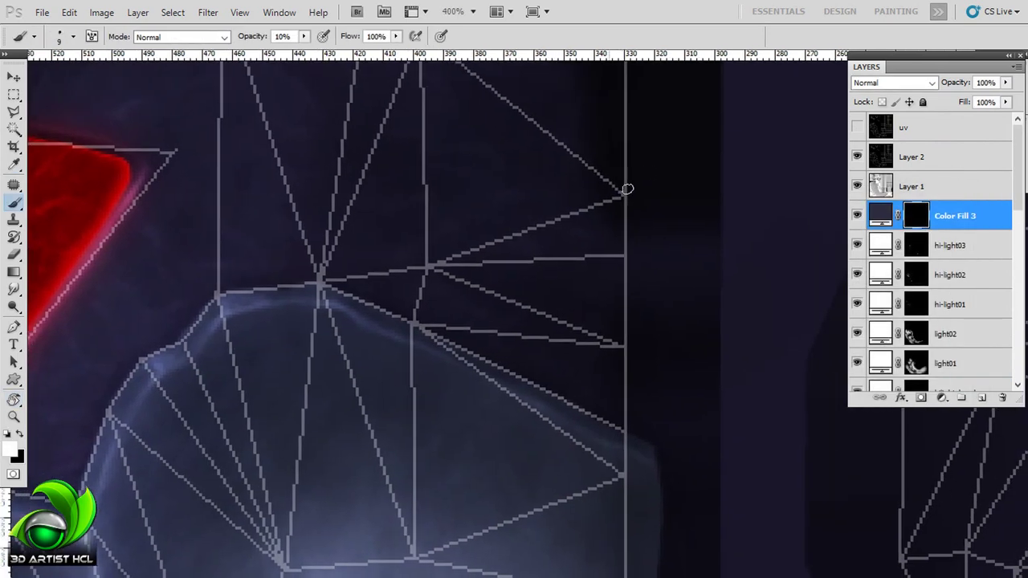
pyautogui.click(893, 83)
pyautogui.click(892, 131)
pyautogui.click(857, 157)
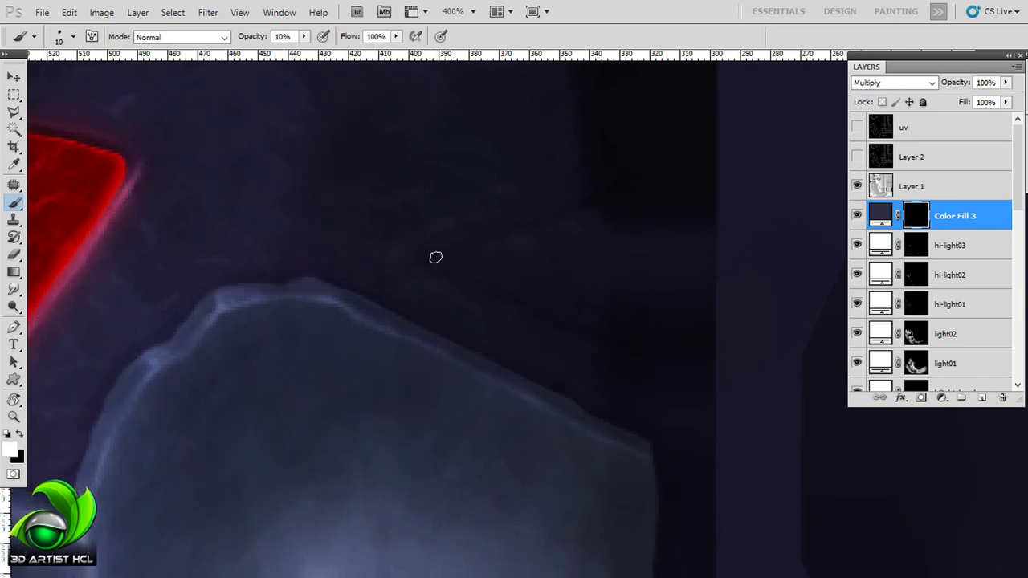
# - Duplicate hi-light03 above Color Fill 3 and switch to a small round 9 px brush
pyautogui.click(73, 36)
pyautogui.moveTo(619, 278); pyautogui.dragTo(596, 275)
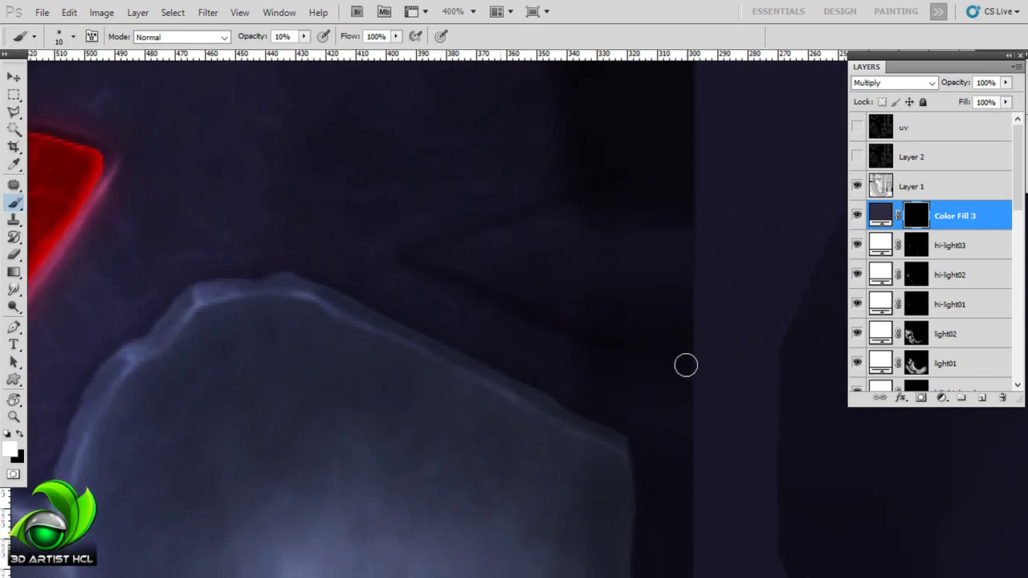
pyautogui.moveTo(947, 245); pyautogui.dragTo(947, 202)
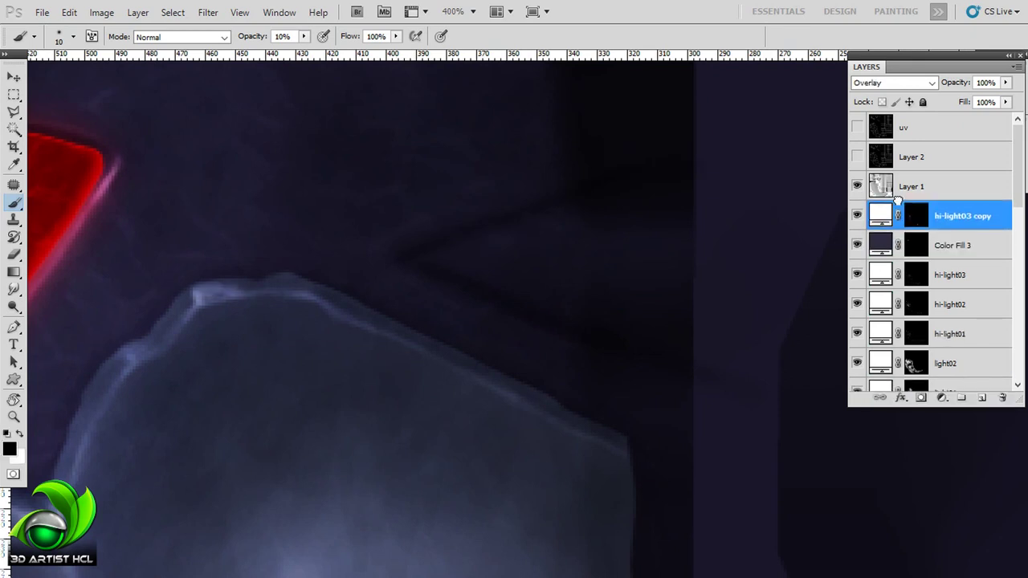
pyautogui.click(856, 156)
pyautogui.click(73, 36)
pyautogui.moveTo(167, 135)
pyautogui.mouseDown()
pyautogui.moveTo(169, 183)
pyautogui.moveTo(66, 229)
pyautogui.mouseUp()
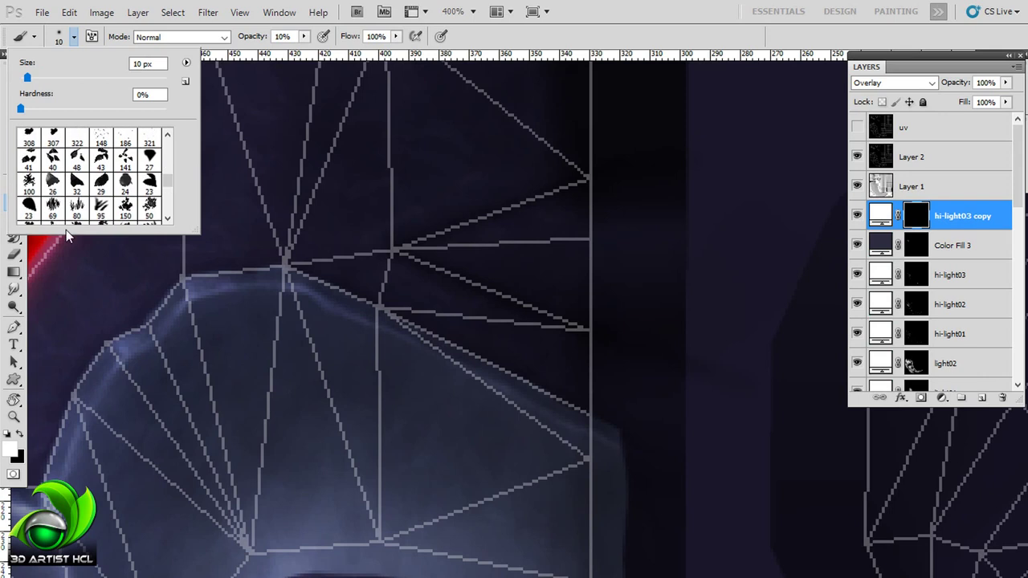
pyautogui.moveTo(27, 77); pyautogui.dragTo(64, 78)
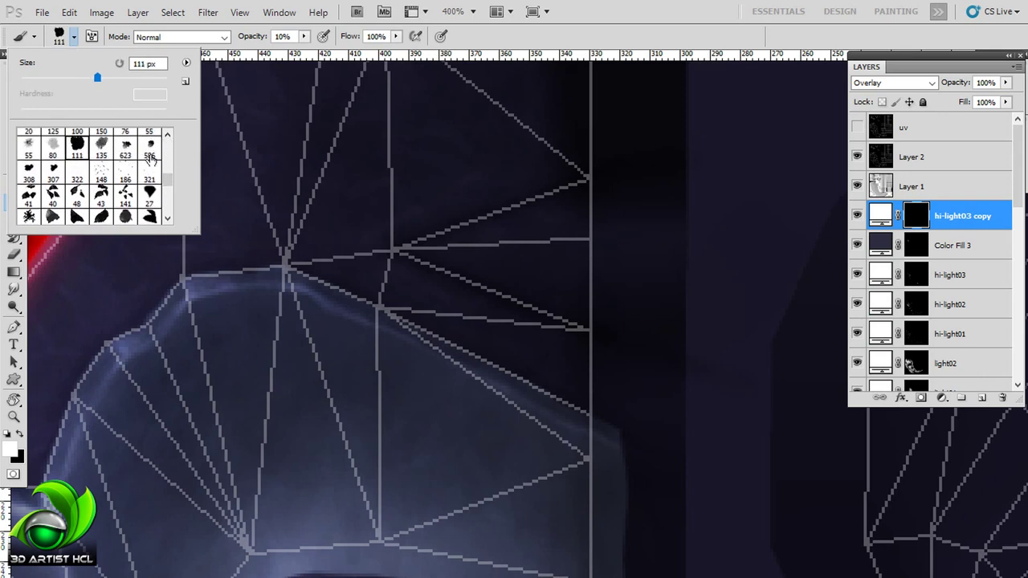
pyautogui.moveTo(575, 260); pyautogui.dragTo(599, 260)
pyautogui.press(',')
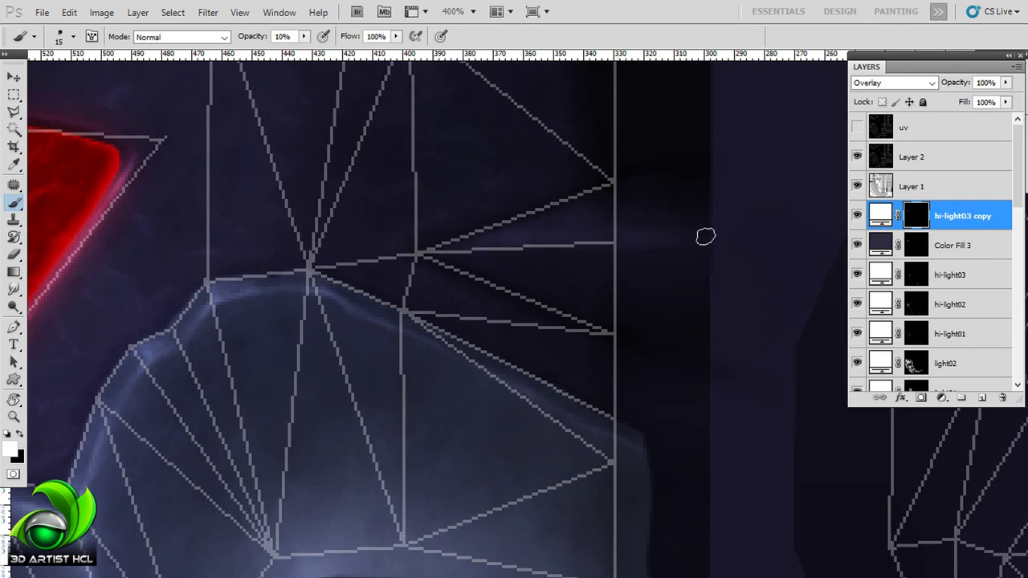
# - Duplicate the highlight layer again, hide the UV wireframe, and rotate the canvas for painting
pyautogui.moveTo(884, 216); pyautogui.dragTo(982, 398)
pyautogui.moveTo(496, 244); pyautogui.dragTo(511, 240)
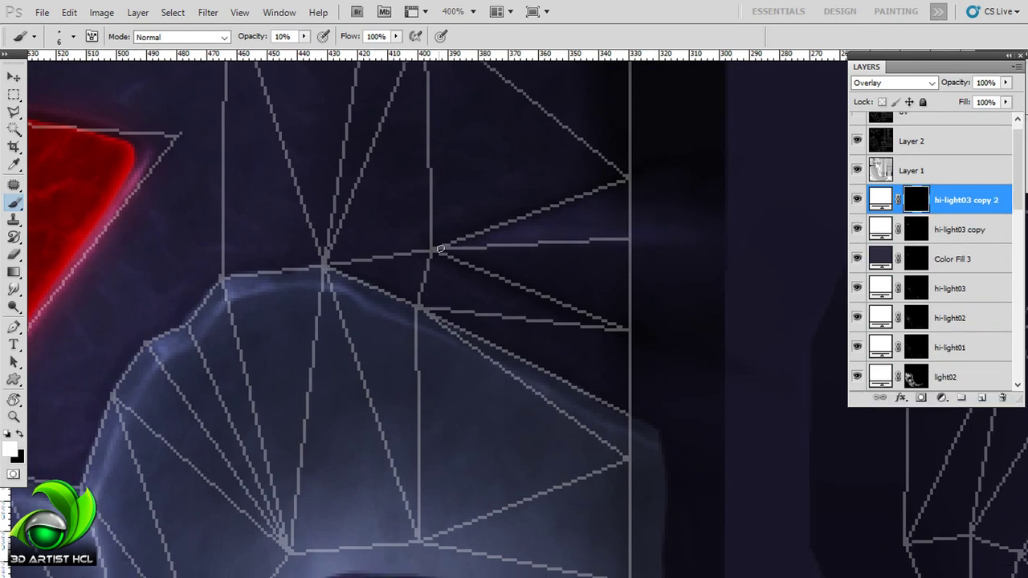
pyautogui.click(857, 141)
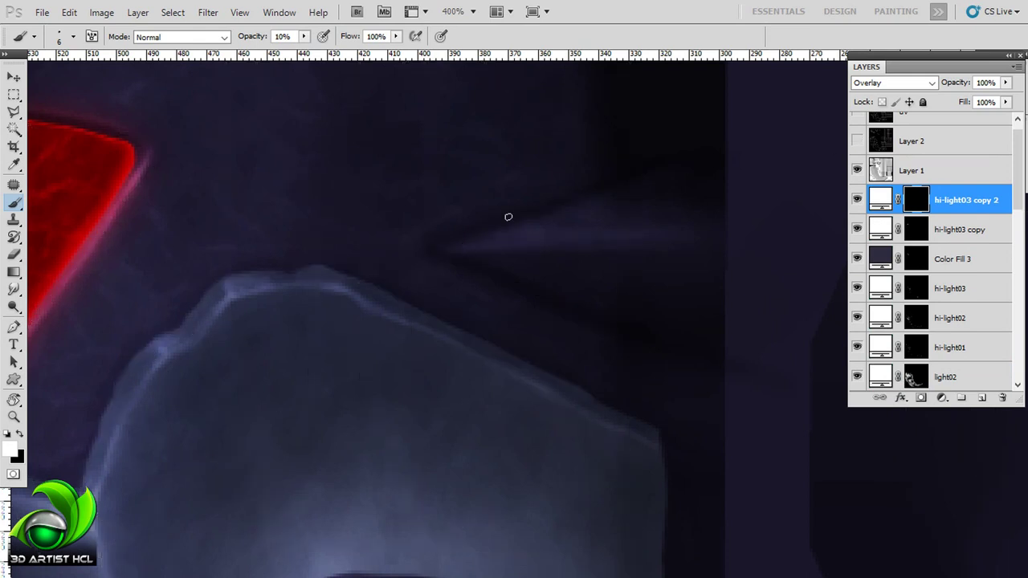
pyautogui.press('r')
pyautogui.moveTo(508, 217); pyautogui.dragTo(472, 283)
pyautogui.moveTo(479, 238)
pyautogui.mouseDown()
pyautogui.moveTo(514, 188)
pyautogui.moveTo(704, 281)
pyautogui.moveTo(704, 197)
pyautogui.moveTo(432, 316)
pyautogui.mouseUp()
pyautogui.press('b')
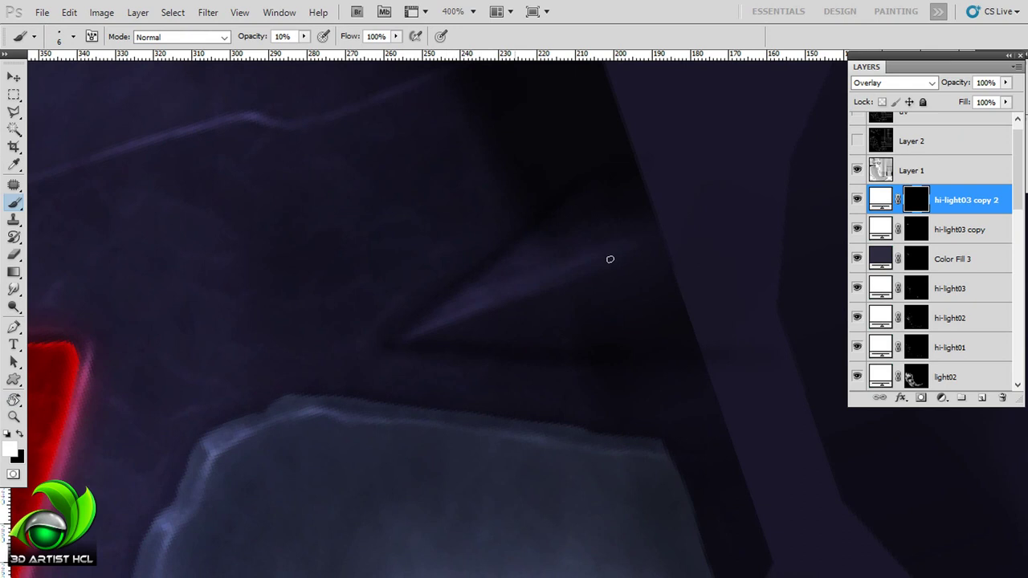
# - Move both hi-light03 copy layers above Layer 1
pyautogui.keyDown('shift'); pyautogui.click(887, 233); pyautogui.keyUp('shift')
pyautogui.moveTo(887, 233); pyautogui.dragTo(887, 159)
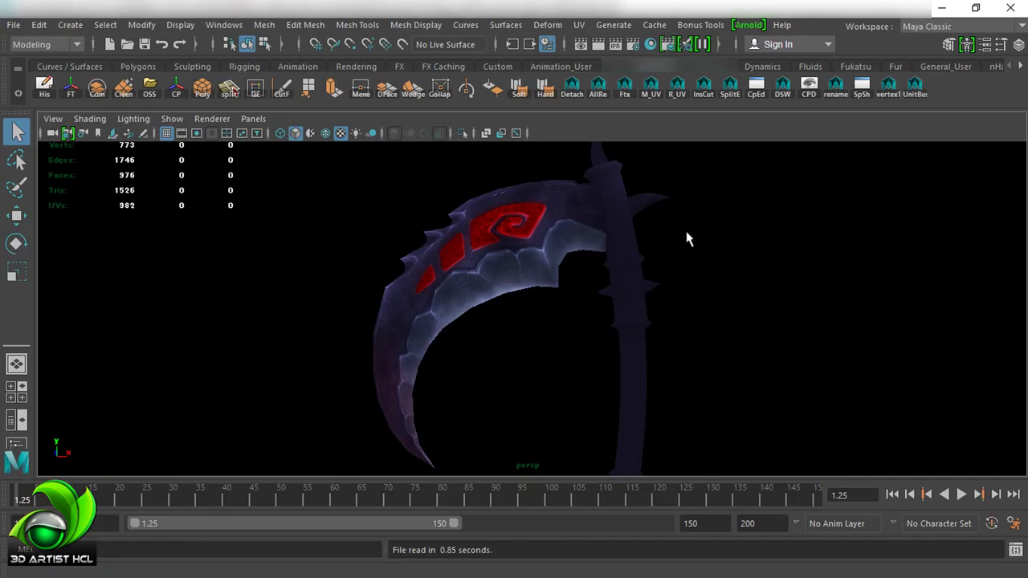
pyautogui.scroll(3, 703, 268)
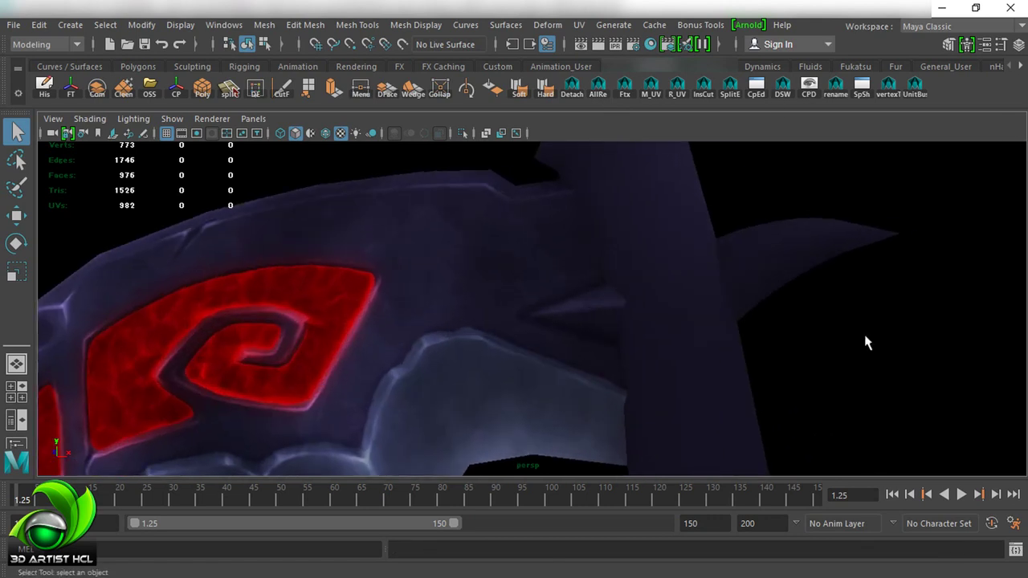
pyautogui.scroll(-5, 720, 289)
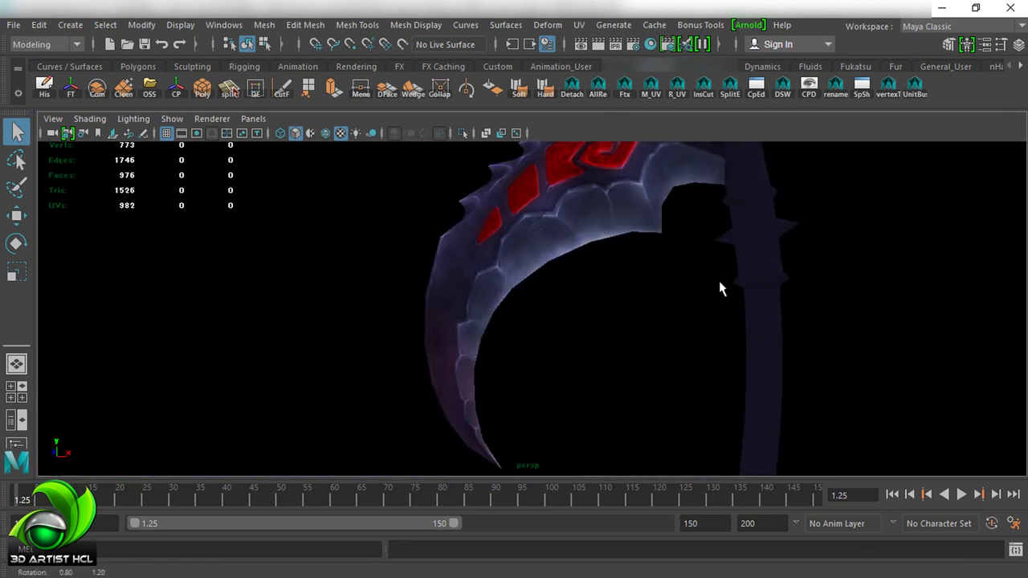
pyautogui.scroll(3, 619, 332)
pyautogui.scroll(2, 666, 314)
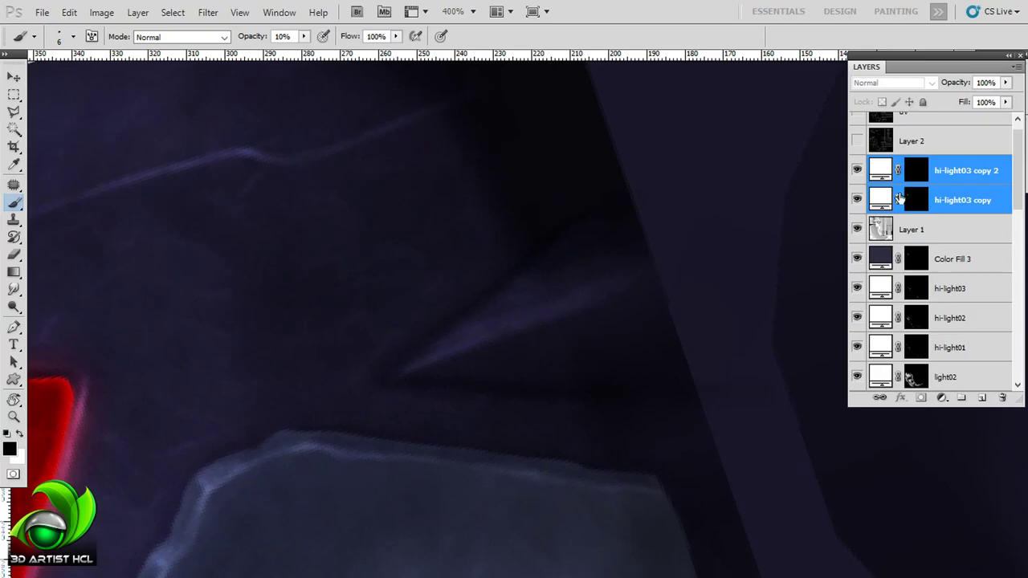
# - Add a dark blue solid colour fill below the highlight layers with an inverted mask
pyautogui.click(890, 260)
pyautogui.click(942, 398)
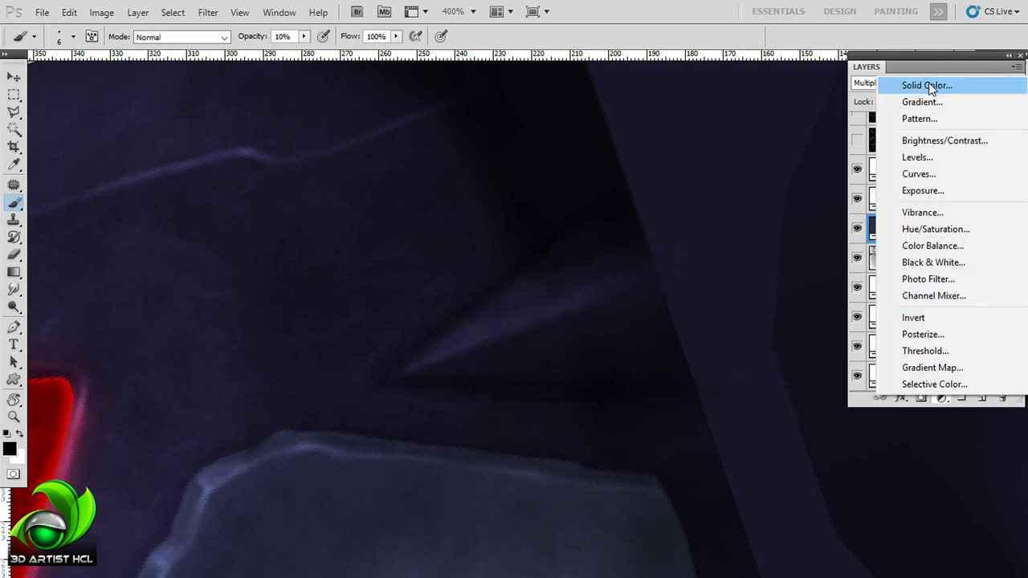
pyautogui.click(926, 85)
pyautogui.click(963, 170)
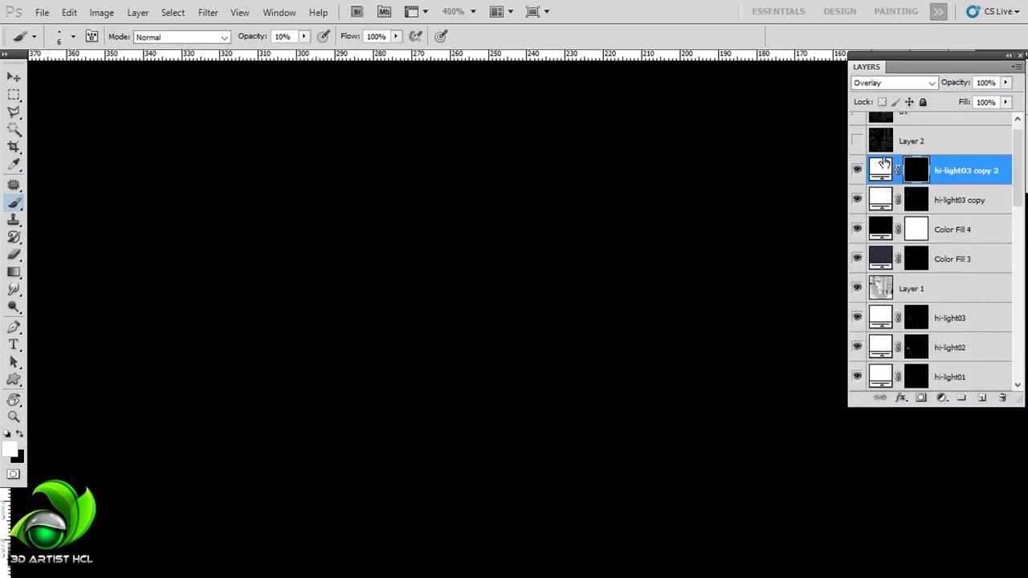
pyautogui.hotkey('ctrl', '0')
pyautogui.click(883, 201)
pyautogui.moveTo(874, 233)
pyautogui.mouseDown()
pyautogui.moveTo(883, 165)
pyautogui.moveTo(922, 265)
pyautogui.mouseUp()
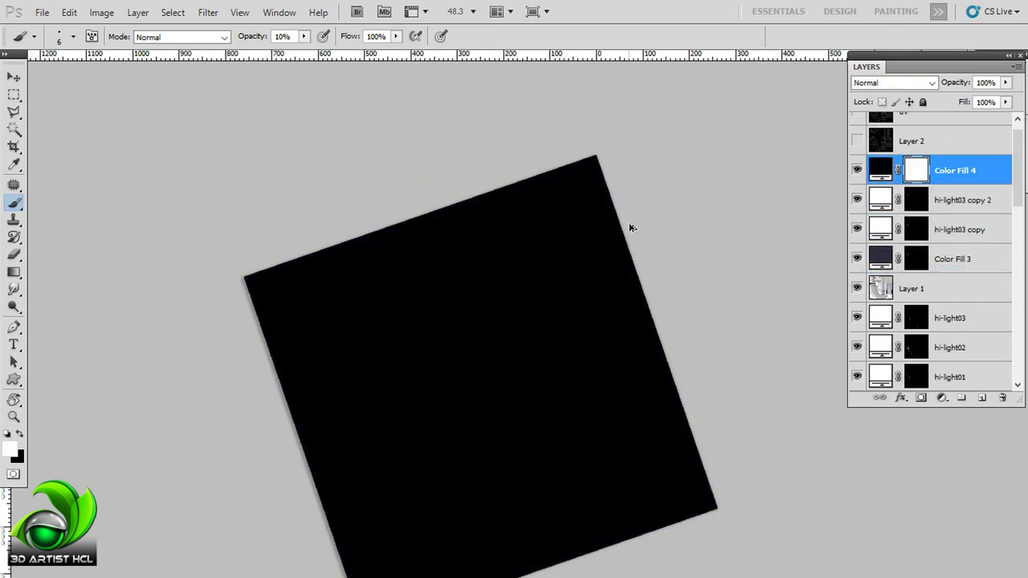
pyautogui.hotkey('ctrl', '[')
pyautogui.hotkey('ctrl', '[')
pyautogui.hotkey('ctrl', 'i')
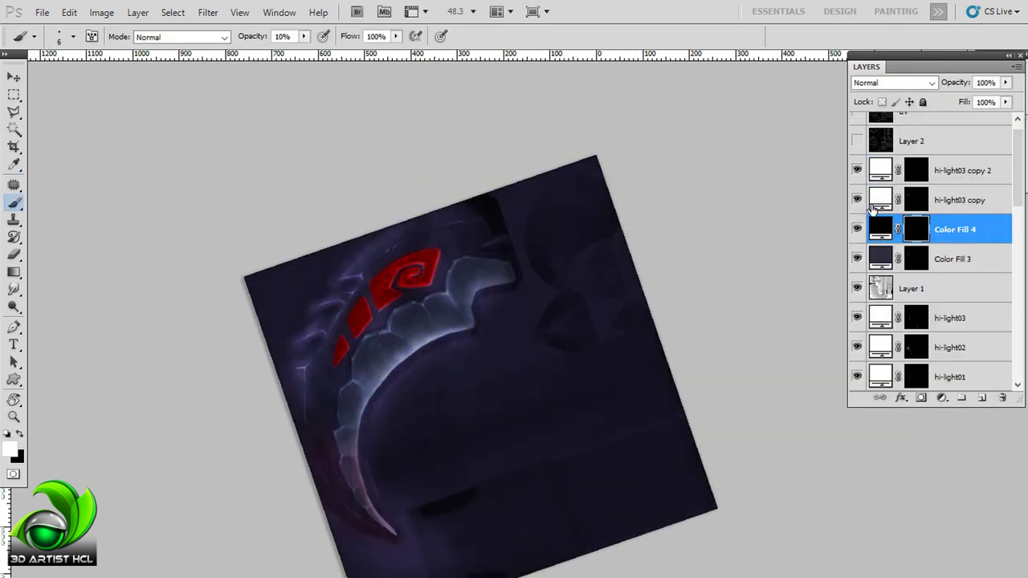
pyautogui.doubleClick(881, 230)
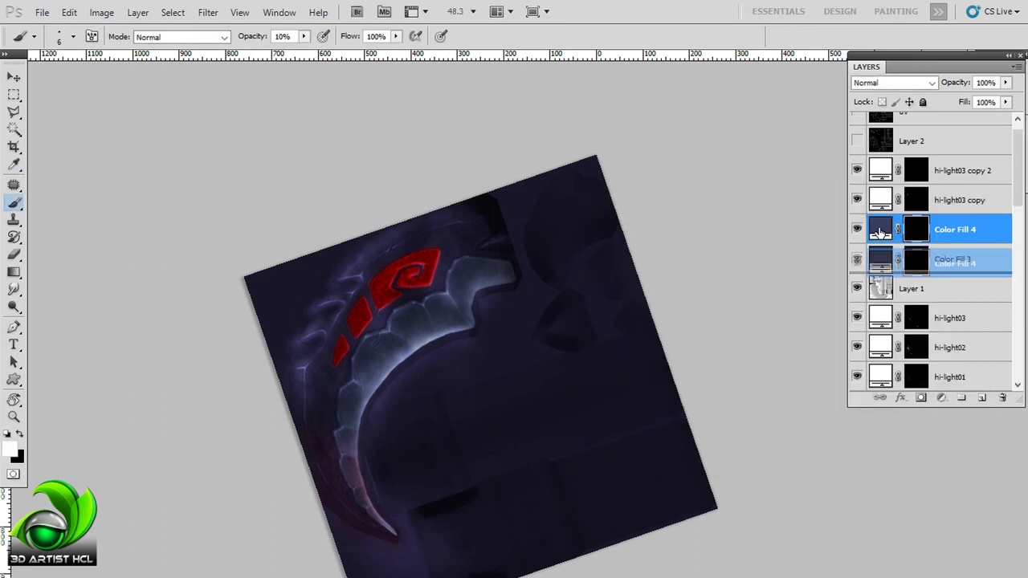
pyautogui.press('b')
# - Zoom onto the handle spike, straighten the canvas rotation, and lay a faint blue stroke along it
pyautogui.click(908, 223)
pyautogui.scroll(3, 574, 269)
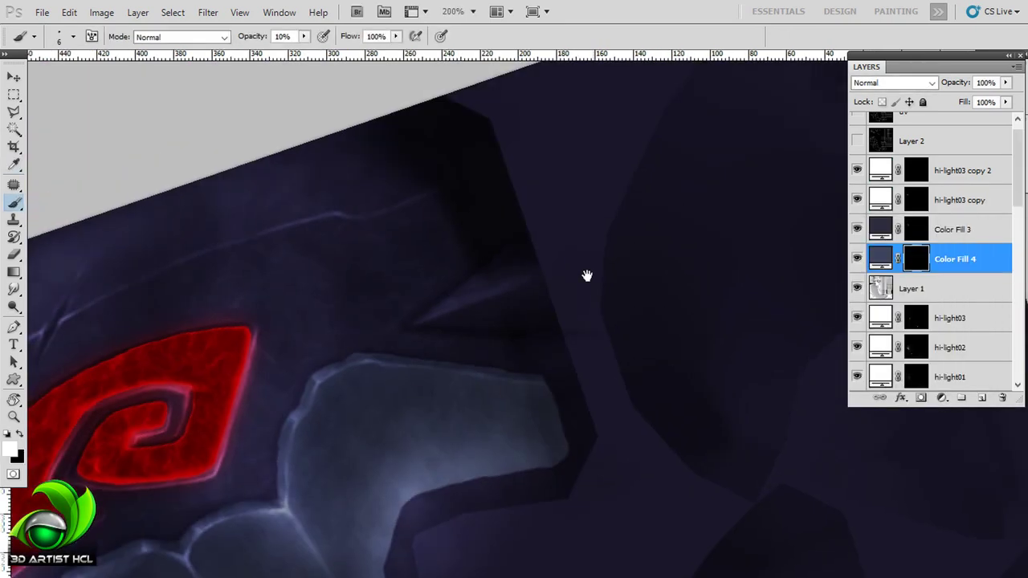
pyautogui.press('r')
pyautogui.moveTo(606, 200); pyautogui.dragTo(467, 158)
pyautogui.press('b')
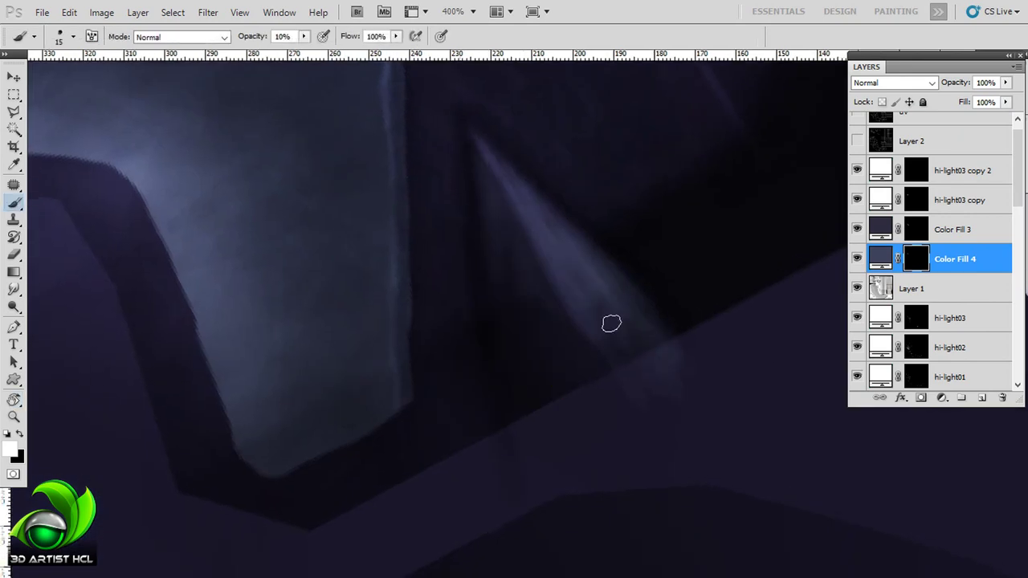
pyautogui.press('r')
pyautogui.press('Escape')
pyautogui.press('b')
pyautogui.moveTo(692, 252)
pyautogui.mouseDown()
pyautogui.moveTo(413, 331)
pyautogui.moveTo(690, 253)
pyautogui.moveTo(410, 342)
pyautogui.mouseUp()
# - Paint the blue triangular spike shape at full opacity, cleaning its edge with a 20 px brush
pyautogui.press('0')
pyautogui.moveTo(690, 253)
pyautogui.mouseDown()
pyautogui.moveTo(458, 317)
pyautogui.moveTo(514, 470)
pyautogui.moveTo(608, 319)
pyautogui.moveTo(495, 436)
pyautogui.moveTo(688, 243)
pyautogui.moveTo(516, 489)
pyautogui.mouseUp()
pyautogui.moveTo(515, 489)
pyautogui.mouseDown()
pyautogui.moveTo(698, 243)
pyautogui.moveTo(660, 299)
pyautogui.mouseUp()
pyautogui.press(']')
pyautogui.press(']')
pyautogui.press(']')
pyautogui.moveTo(610, 321)
pyautogui.mouseDown()
pyautogui.moveTo(514, 447)
pyautogui.moveTo(435, 406)
pyautogui.moveTo(401, 327)
pyautogui.moveTo(380, 337)
pyautogui.moveTo(408, 413)
pyautogui.moveTo(525, 533)
pyautogui.mouseUp()
# - On hi-light03 copy's mask, brighten the spike's lower-left edge at 10% and remove the glow below it
pyautogui.press('x')
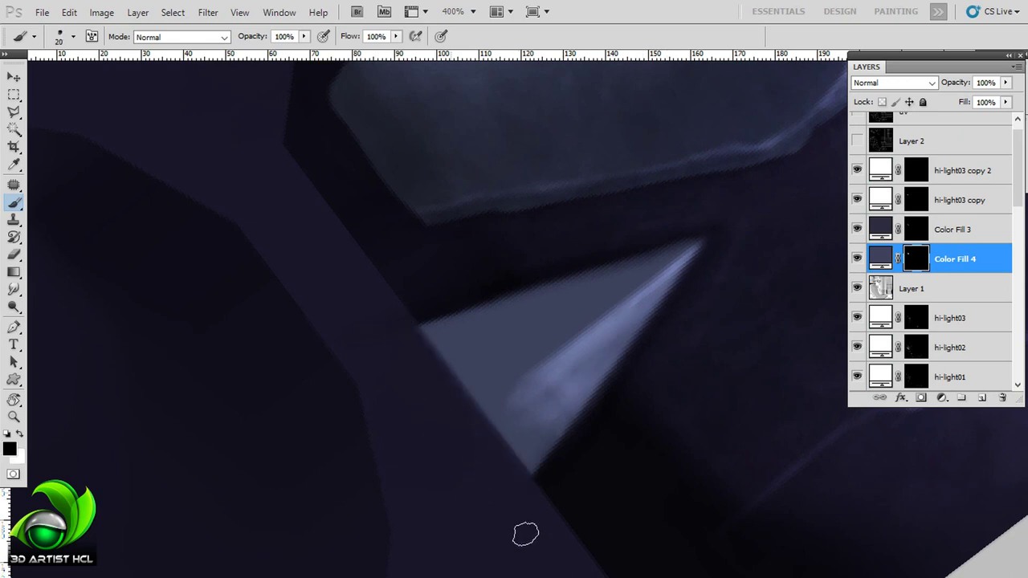
pyautogui.click(918, 178)
pyautogui.click(918, 200)
pyautogui.moveTo(533, 268); pyautogui.dragTo(521, 253)
pyautogui.press('1')
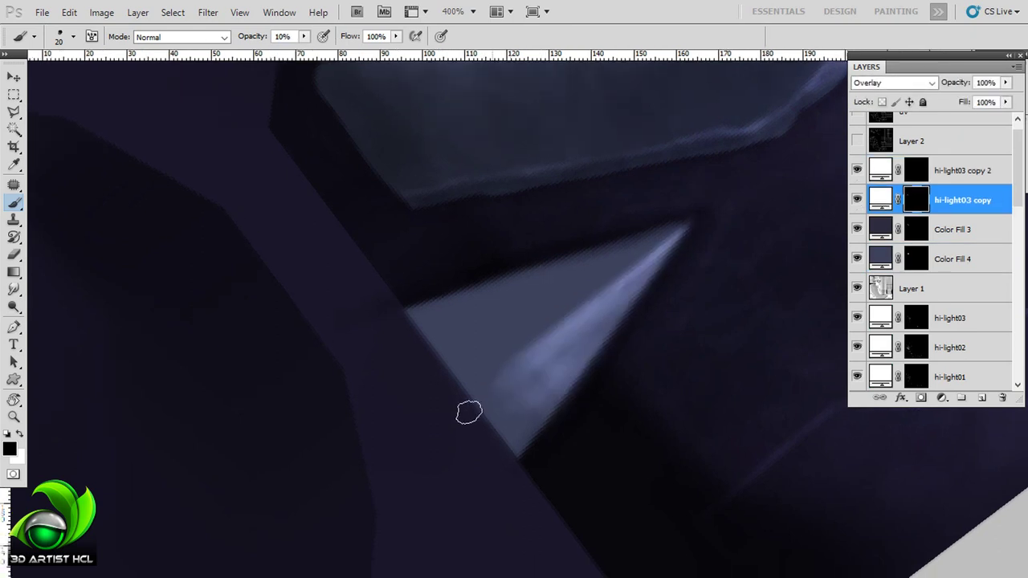
pyautogui.press('x')
pyautogui.moveTo(523, 367); pyautogui.dragTo(527, 412)
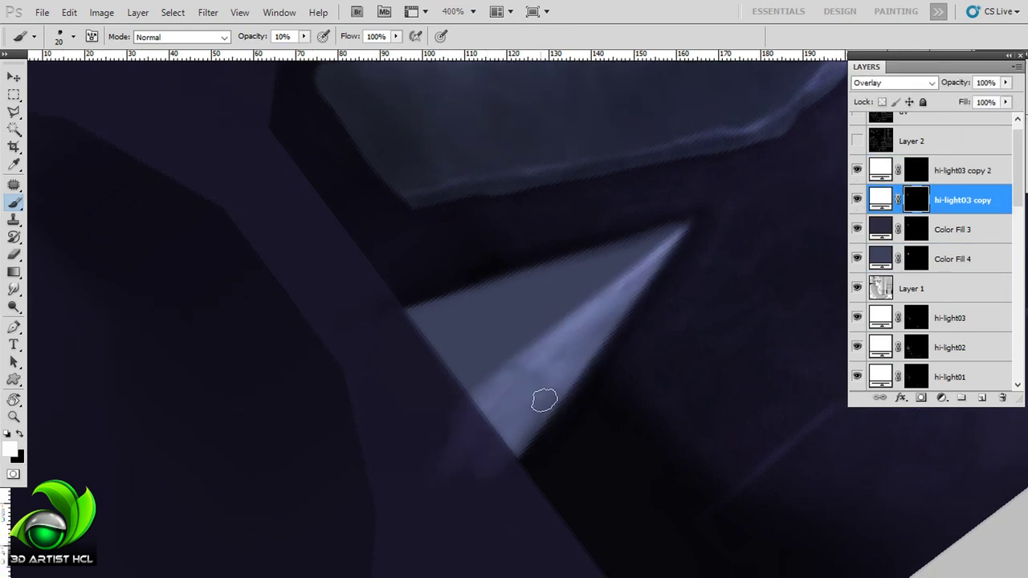
pyautogui.press('x')
pyautogui.press('0')
pyautogui.moveTo(455, 488); pyautogui.dragTo(443, 396)
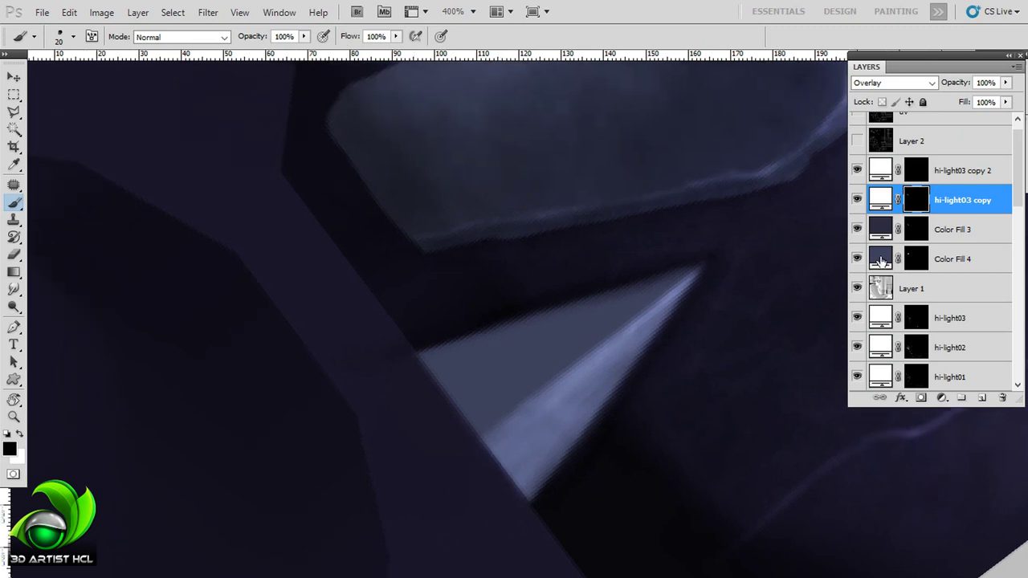
# - Shift the Color Fill 4 fill colour towards a steel blue
pyautogui.click(956, 259)
pyautogui.moveTo(642, 232); pyautogui.dragTo(682, 230)
pyautogui.doubleClick(881, 258)
pyautogui.moveTo(674, 356); pyautogui.dragTo(693, 350)
pyautogui.click(784, 307)
pyautogui.moveTo(784, 308); pyautogui.dragTo(783, 312)
pyautogui.click(689, 337)
pyautogui.press('Return')
pyautogui.scroll(-3, 979, 336)
pyautogui.scroll(3, 980, 336)
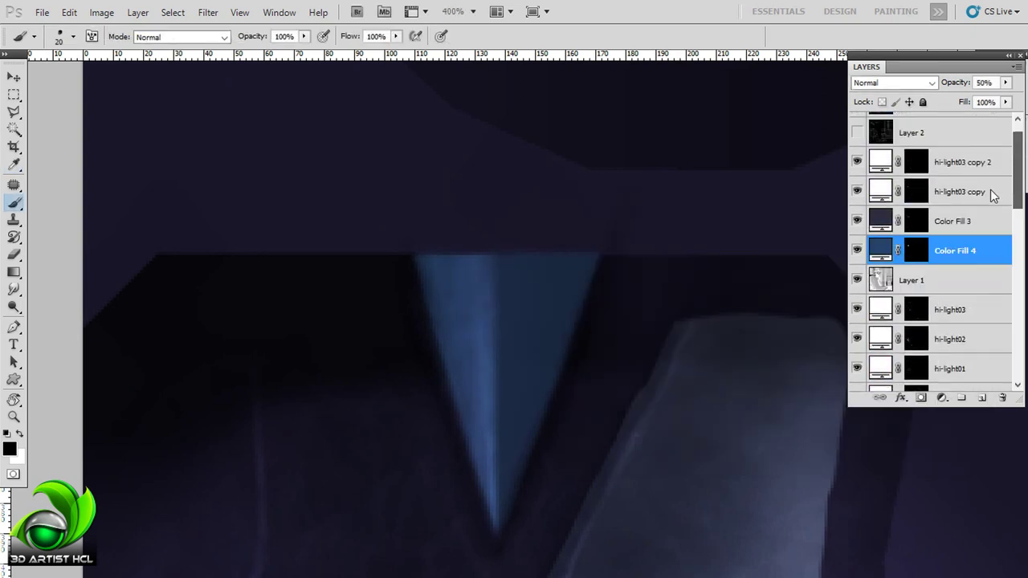
pyautogui.click(942, 398)
# - Add a black Solid Color fill layer with its mask inverted to hide it
pyautogui.press('Return')
pyautogui.press('x')
pyautogui.hotkey('ctrl', 'i')
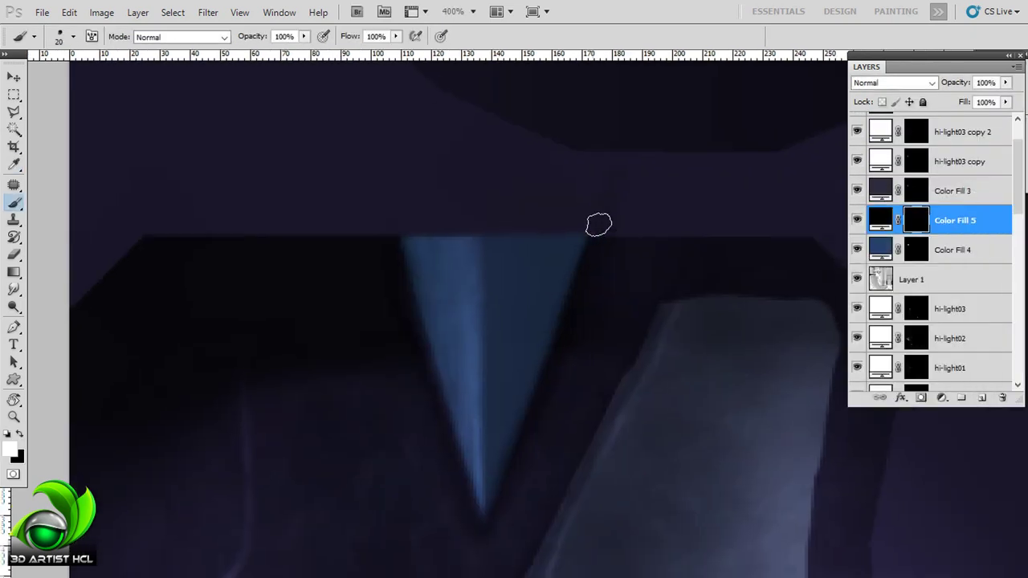
pyautogui.press('r')
pyautogui.moveTo(516, 166)
pyautogui.mouseDown()
pyautogui.moveTo(683, 353)
pyautogui.moveTo(648, 240)
pyautogui.mouseUp()
# - Set up a 10 px brush at 5% opacity for painting on the spike
pyautogui.press('b')
pyautogui.press('F5')
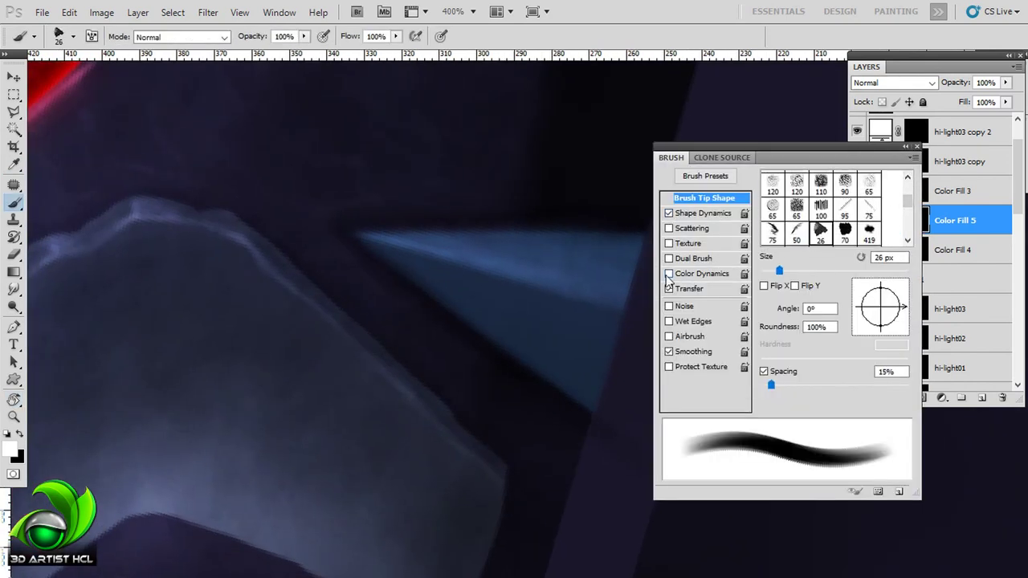
pyautogui.press('F5')
pyautogui.press('[')
pyautogui.press('[')
pyautogui.press('0')
pyautogui.press('5')
pyautogui.moveTo(488, 232); pyautogui.dragTo(477, 221)
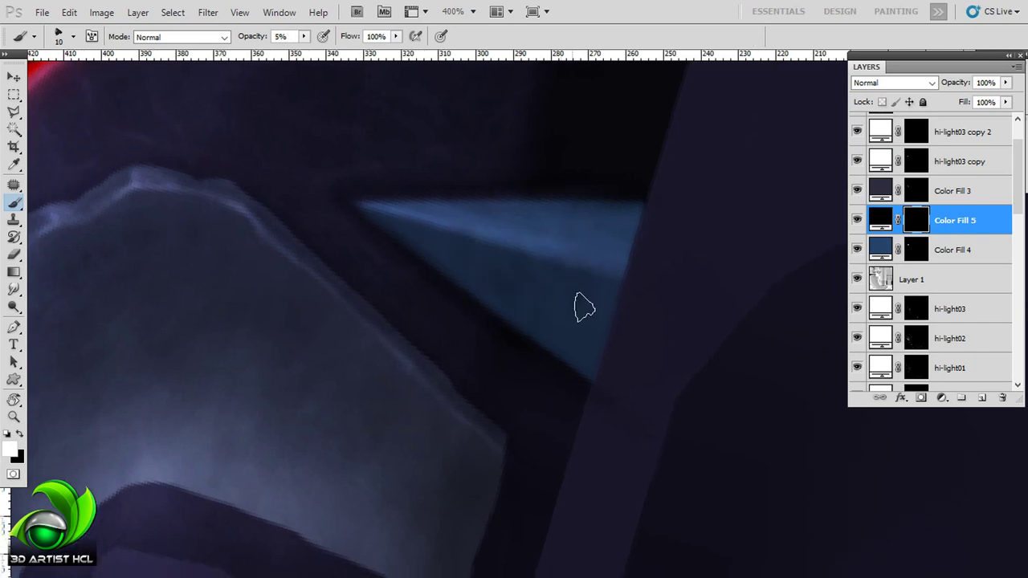
# - Set the dark fill layer's blend mode to Multiply
pyautogui.click(892, 82)
pyautogui.click(890, 137)
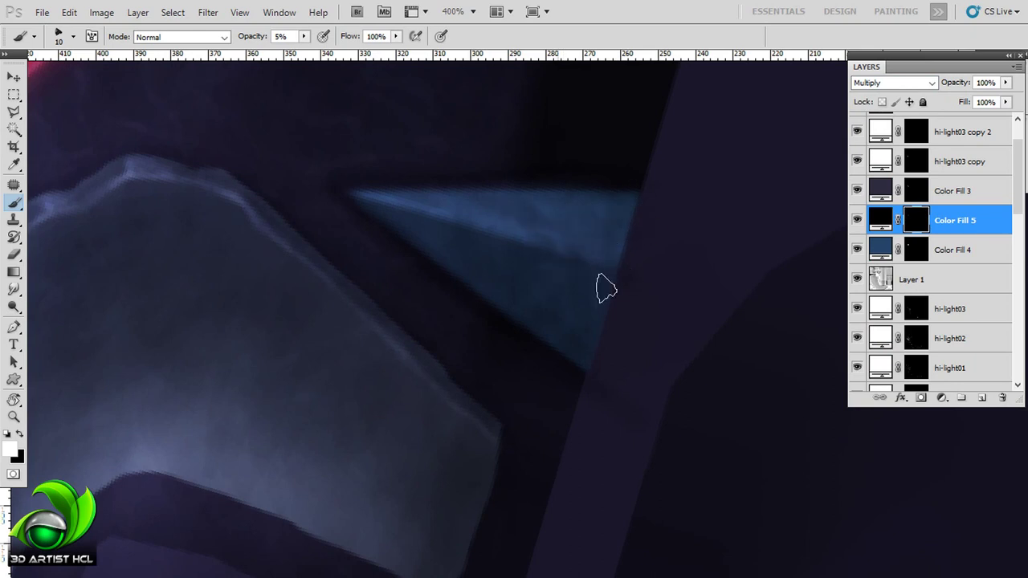
pyautogui.press('r')
pyautogui.moveTo(569, 229); pyautogui.dragTo(584, 177)
pyautogui.press('b')
pyautogui.press('r')
pyautogui.moveTo(404, 308)
pyautogui.mouseDown()
pyautogui.moveTo(406, 346)
pyautogui.moveTo(506, 177)
pyautogui.moveTo(491, 211)
pyautogui.moveTo(500, 335)
pyautogui.moveTo(390, 333)
pyautogui.mouseUp()
# - Rename the Color Fill 5 layer to 'ma' and duplicate it
pyautogui.doubleClick(955, 220)
pyautogui.write('ma')
pyautogui.press('Return')
pyautogui.hotkey('ctrl', 'j')
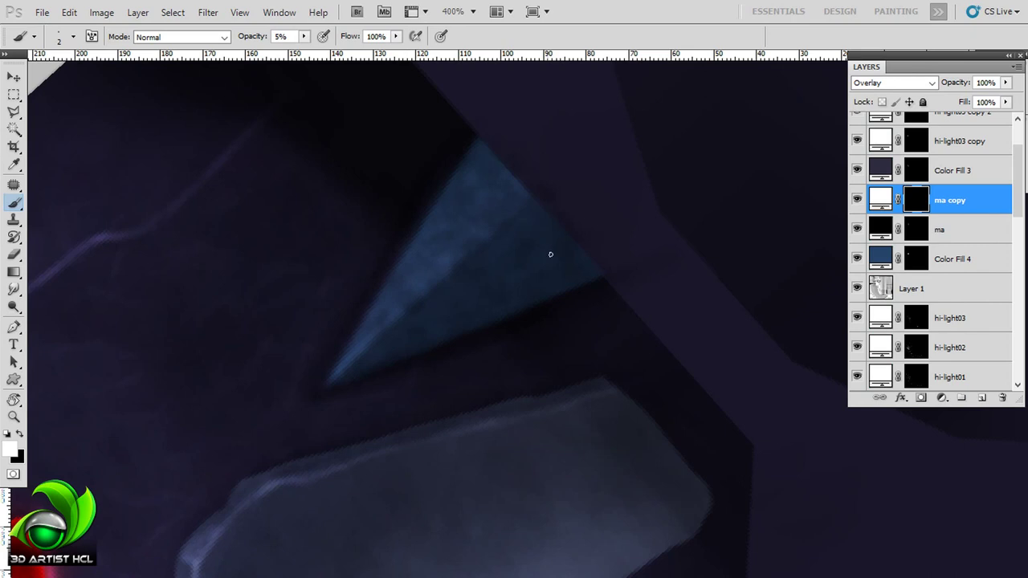
# - Choose the 141 textured brush tip with Transfer turned off
pyautogui.press('F5')
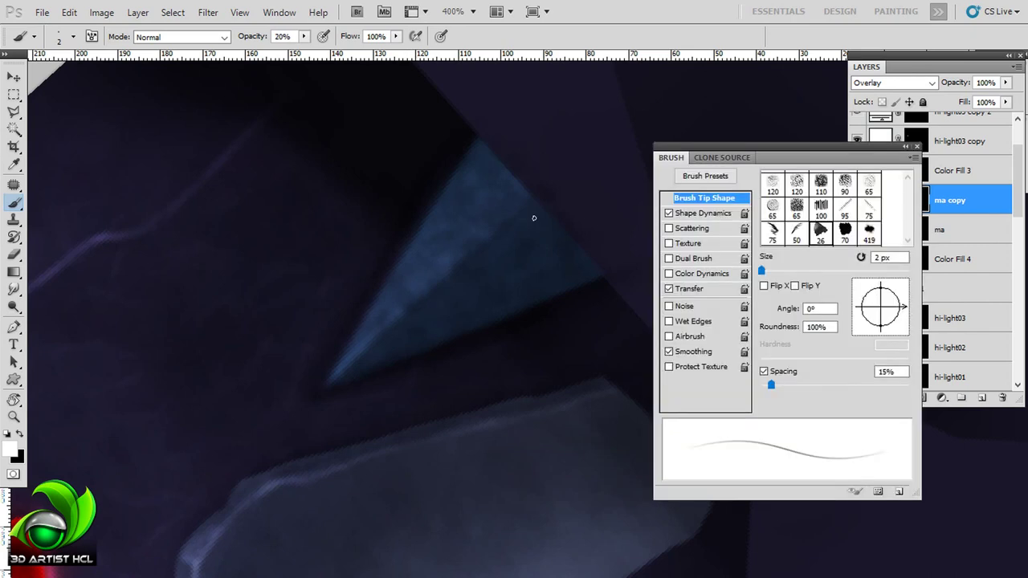
pyautogui.moveTo(808, 152); pyautogui.dragTo(793, 113)
pyautogui.scroll(-5, 803, 169)
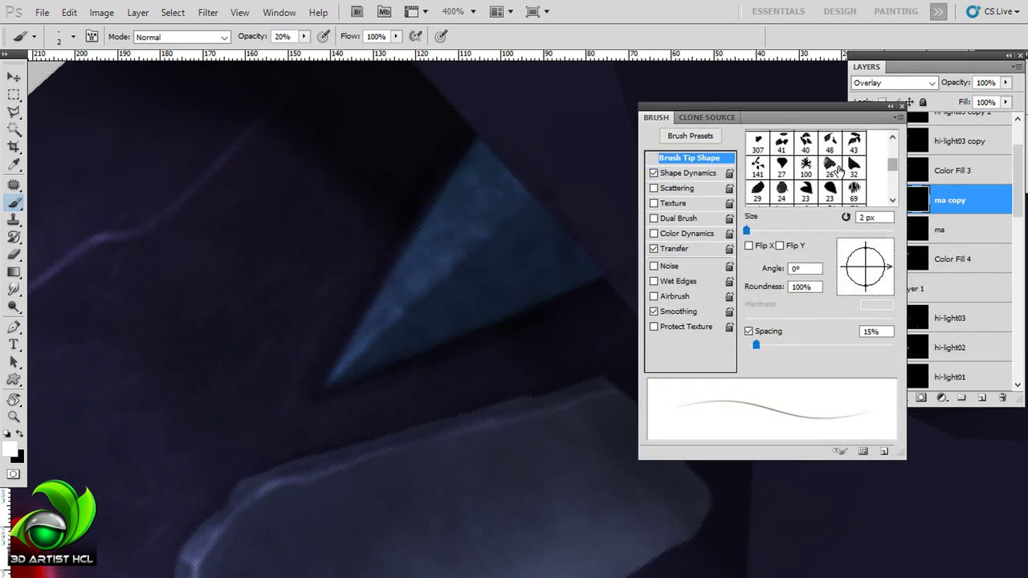
pyautogui.click(854, 169)
pyautogui.click(655, 250)
pyautogui.click(759, 165)
pyautogui.press('F5')
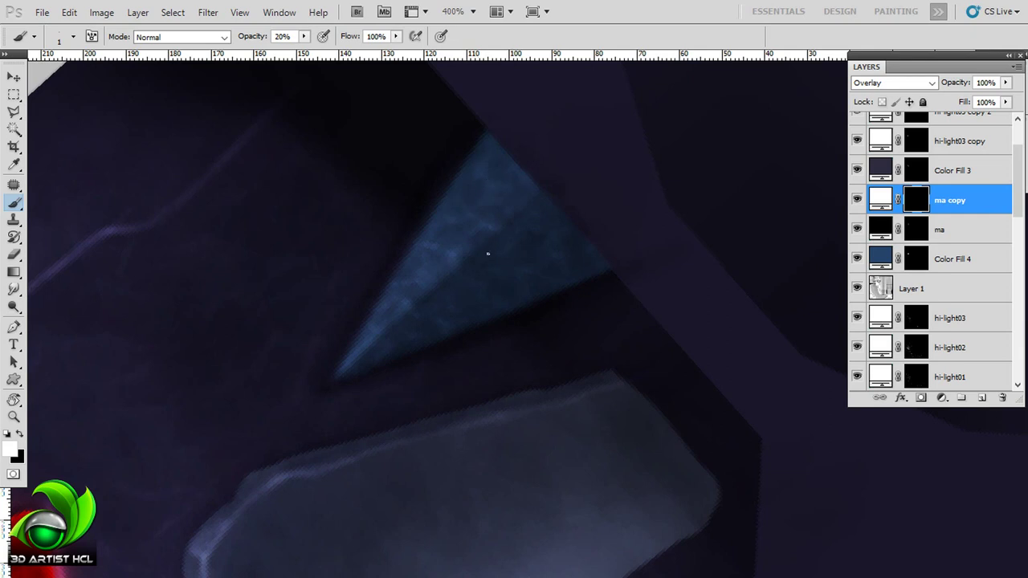
# - Duplicate Color Fill 3 as a shading layer and darken the blue triangle's lower edge on its mask
pyautogui.click(955, 116)
pyautogui.scroll(2, 956, 201)
pyautogui.press('r')
pyautogui.moveTo(601, 200); pyautogui.dragTo(415, 275)
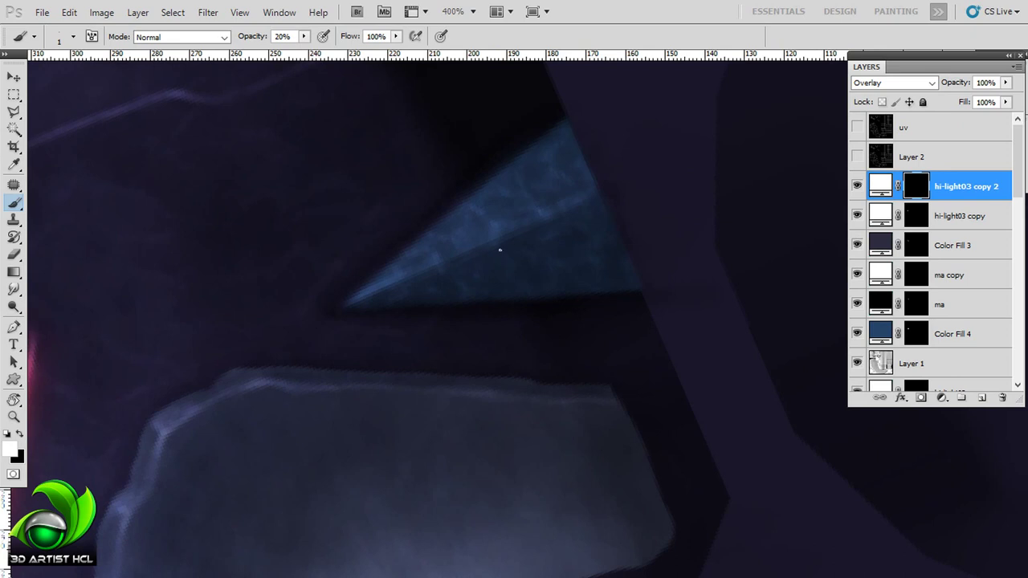
pyautogui.moveTo(956, 245); pyautogui.dragTo(981, 397)
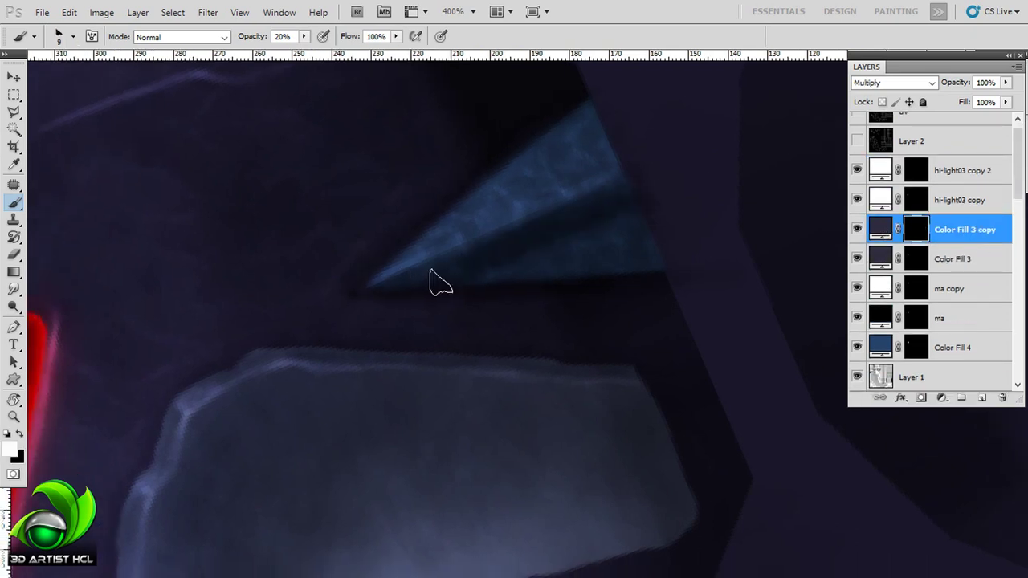
pyautogui.click(73, 36)
pyautogui.moveTo(588, 200)
pyautogui.mouseDown()
pyautogui.moveTo(487, 265)
pyautogui.moveTo(614, 239)
pyautogui.mouseUp()
pyautogui.click(985, 82)
pyautogui.write('50')
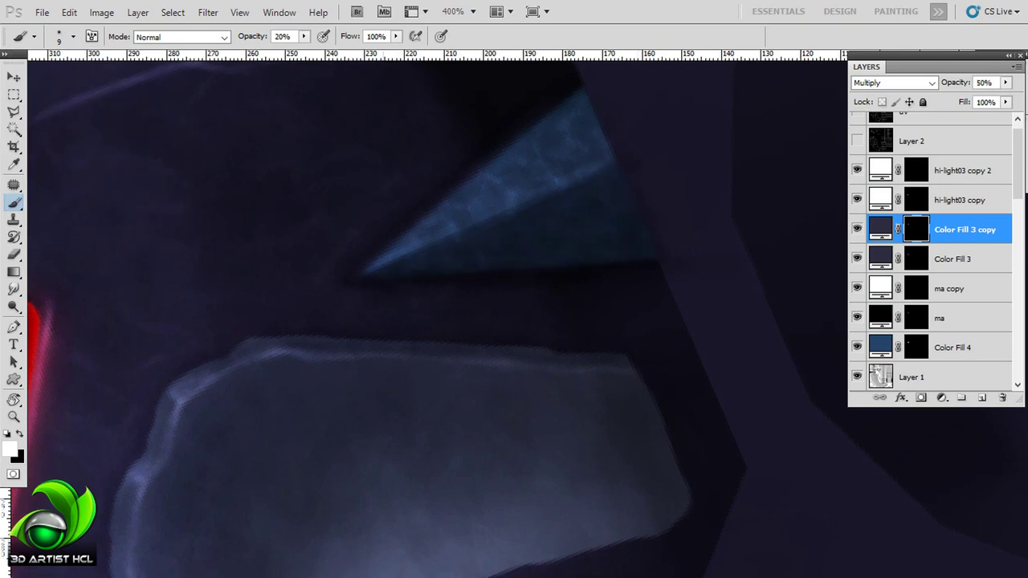
pyautogui.write('x')
pyautogui.write('x')
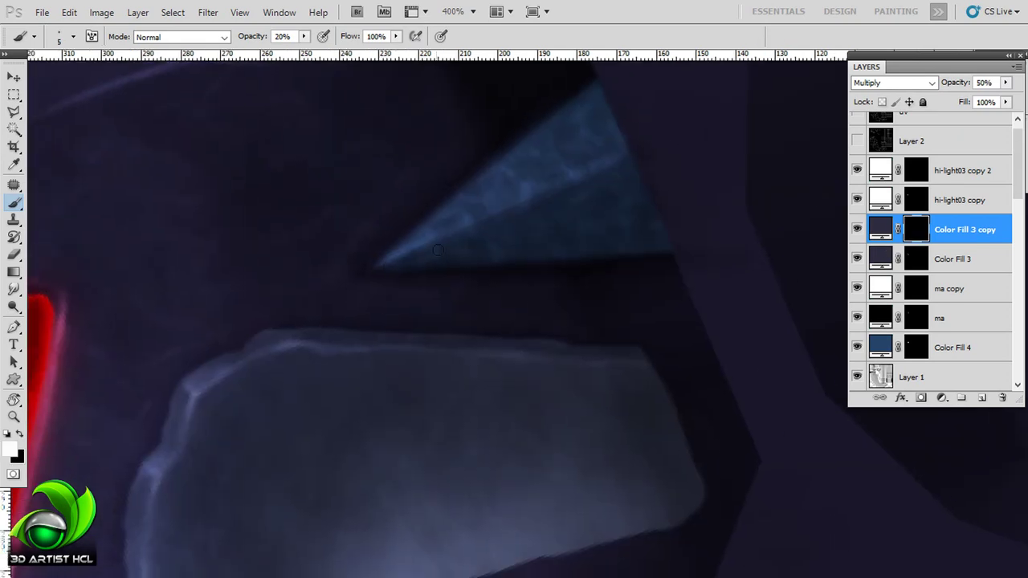
pyautogui.write('zl')
# - Fill a lasso-drawn triangle with black on the mask and set the shading layer to 30% opacity
pyautogui.click(363, 271)
pyautogui.click(634, 158)
pyautogui.click(673, 252)
pyautogui.doubleClick(523, 266)
pyautogui.press('x')
pyautogui.hotkey('ctrl', 'BackSpace')
pyautogui.hotkey('ctrl', 'd')
pyautogui.press('Return')
pyautogui.scroll(1, 715, 161)
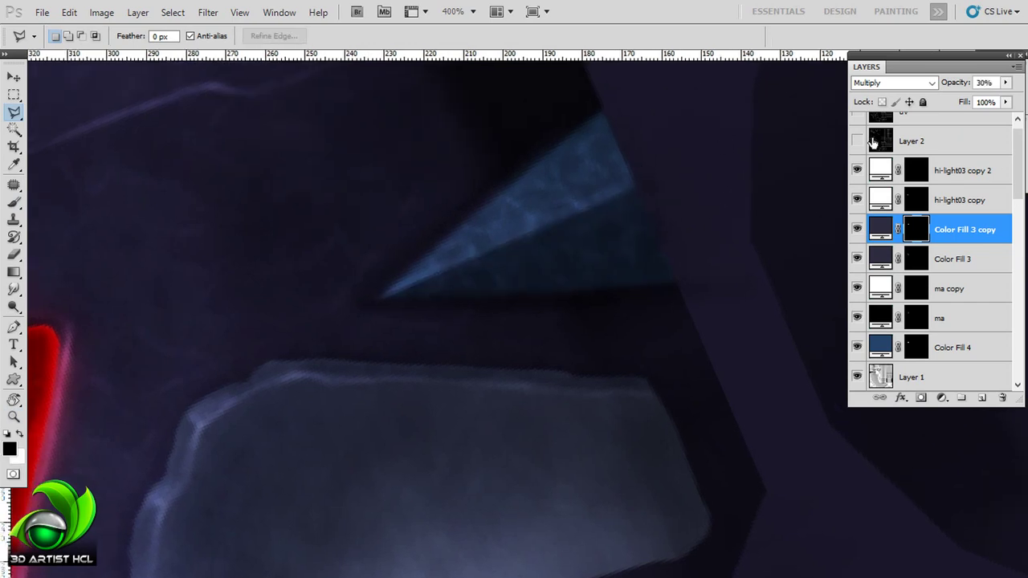
# - Compare the hi-light03 copy highlights, then duplicate hi-light03 copy 2 to brighten the edge
pyautogui.click(879, 170)
pyautogui.click(857, 170)
pyautogui.click(856, 170)
pyautogui.click(856, 200)
pyautogui.click(856, 200)
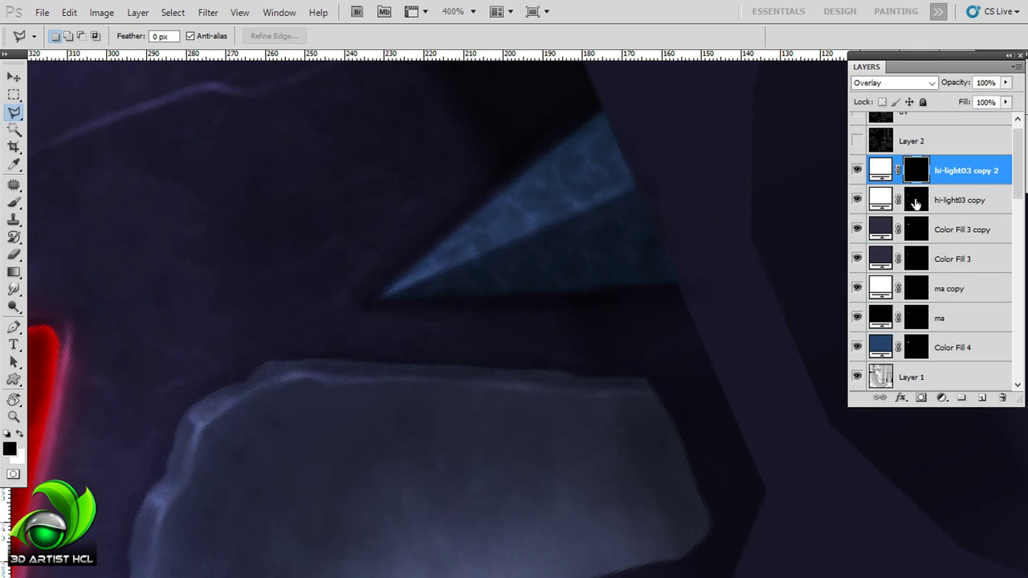
pyautogui.hotkey('ctrl', 'j')
pyautogui.keyDown('alt'); pyautogui.click(915, 127); pyautogui.keyUp('alt')
pyautogui.keyDown('alt'); pyautogui.click(915, 127); pyautogui.keyUp('alt')
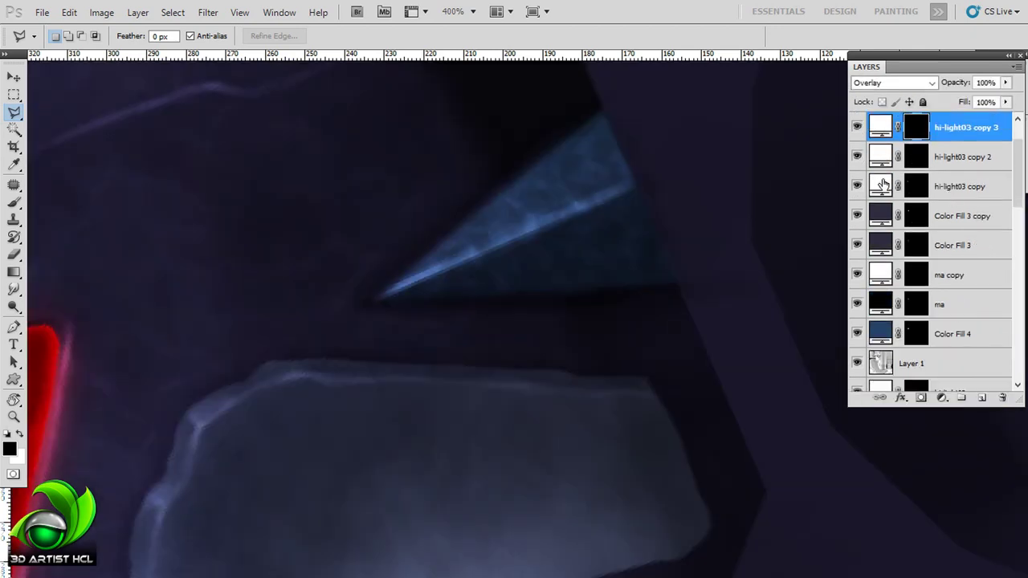
pyautogui.scroll(1, 801, 174)
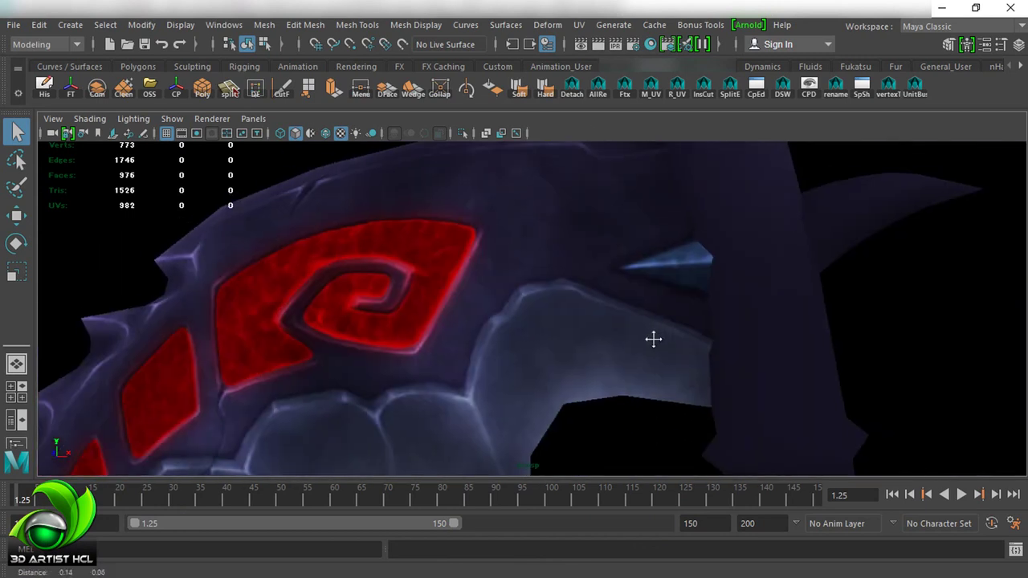
pyautogui.moveTo(653, 339)
pyautogui.mouseDown()
pyautogui.moveTo(695, 312)
pyautogui.moveTo(699, 294)
pyautogui.moveTo(590, 219)
pyautogui.mouseUp()
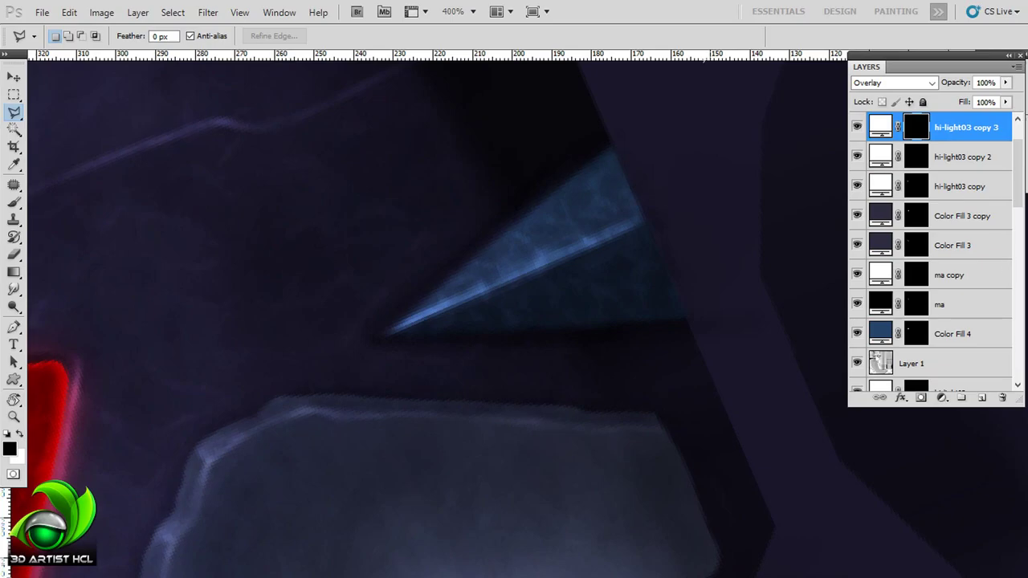
# - Rotate the canvas to 90°, select the break layer and set up a 1-pixel crack brush
pyautogui.press('r')
pyautogui.moveTo(538, 144); pyautogui.dragTo(755, 346)
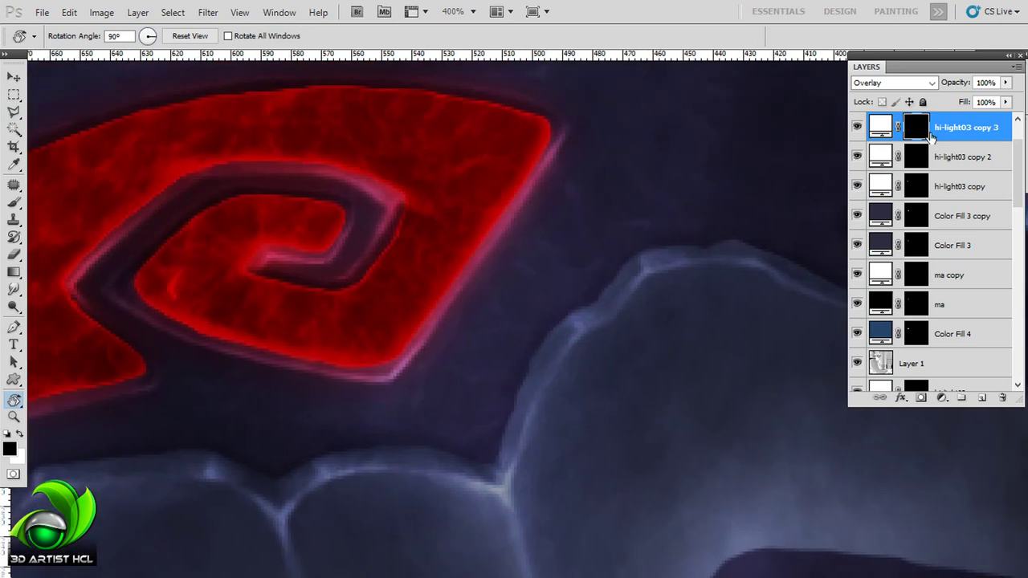
pyautogui.scroll(-5, 931, 241)
pyautogui.click(946, 210)
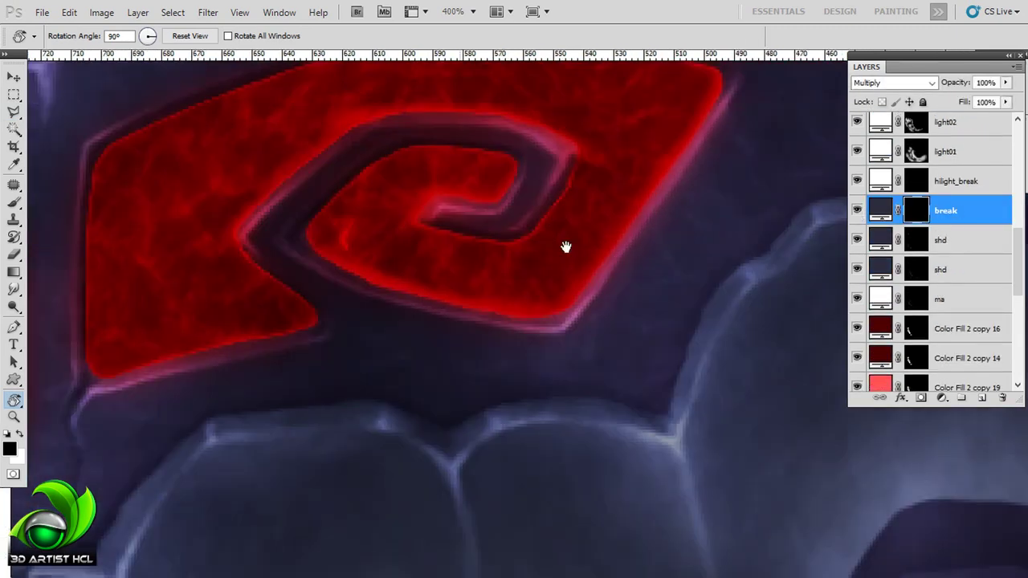
pyautogui.press('b')
pyautogui.click(74, 36)
pyautogui.moveTo(168, 138); pyautogui.dragTo(166, 185)
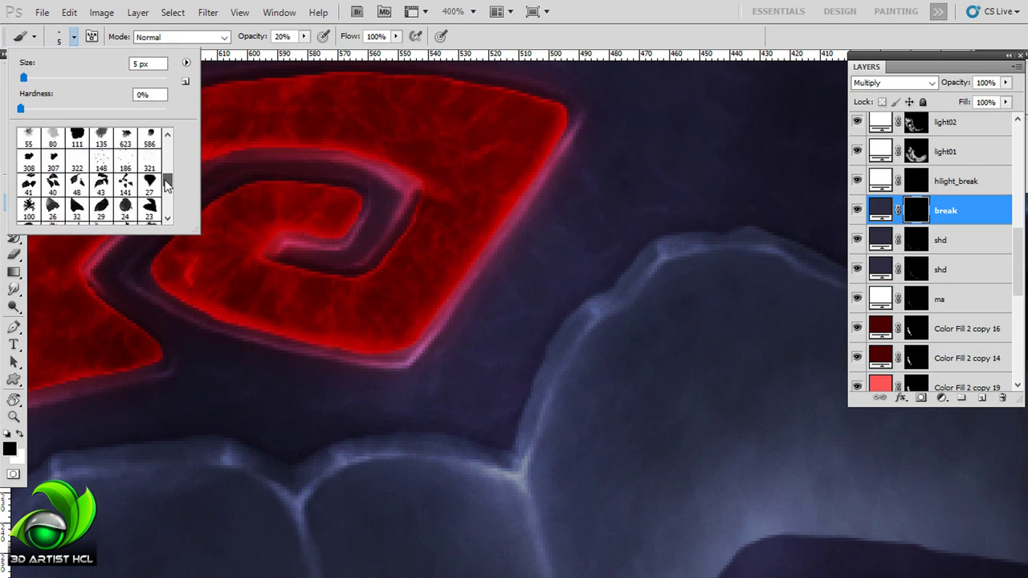
pyautogui.press('Return')
pyautogui.press('F5')
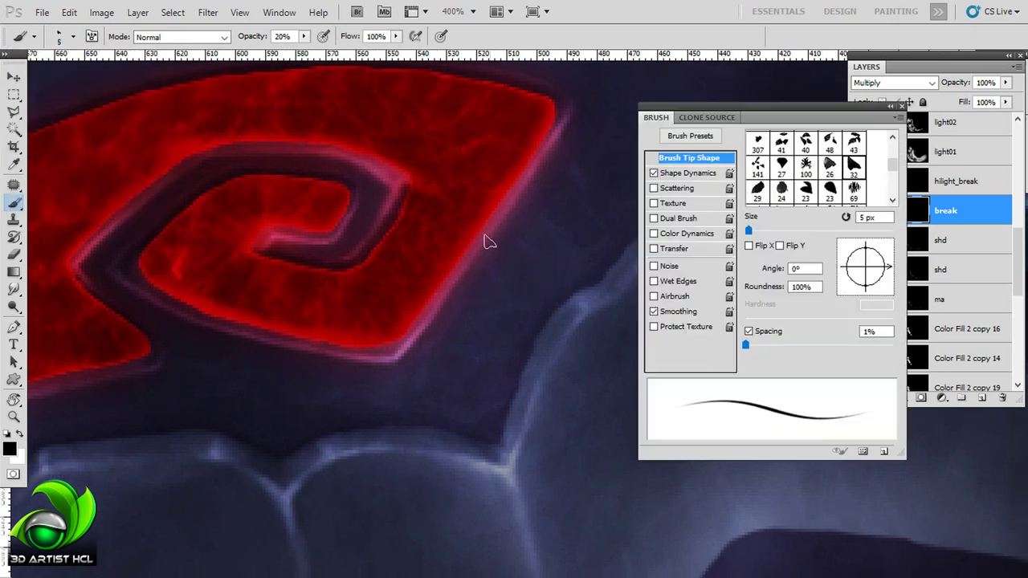
pyautogui.press('F5')
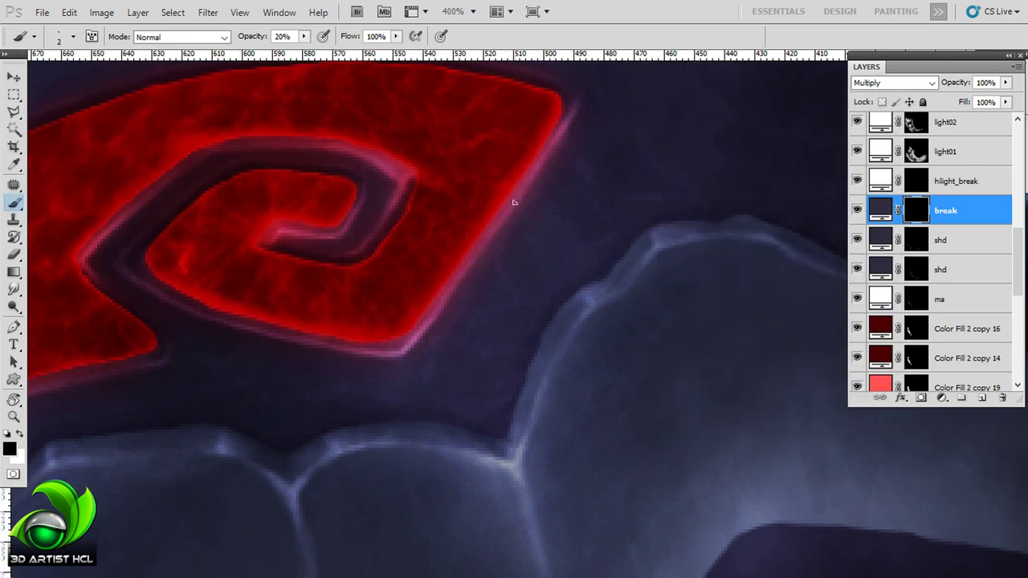
pyautogui.press('x')
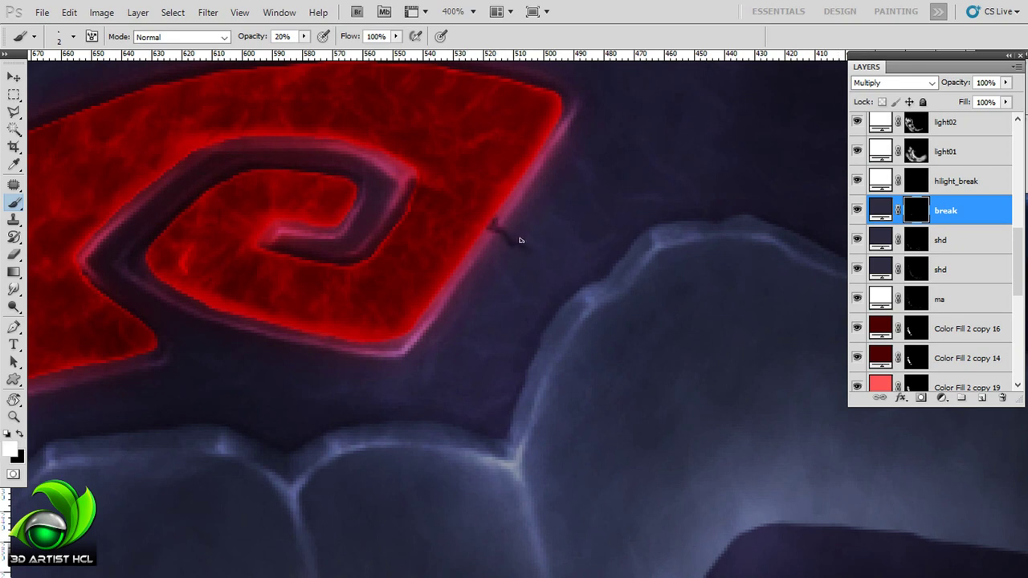
pyautogui.press('x')
pyautogui.press('[')
pyautogui.press('x')
# - Duplicate the hilight_break layer and bring the red spiral area into view
pyautogui.hotkey('alt', ']')
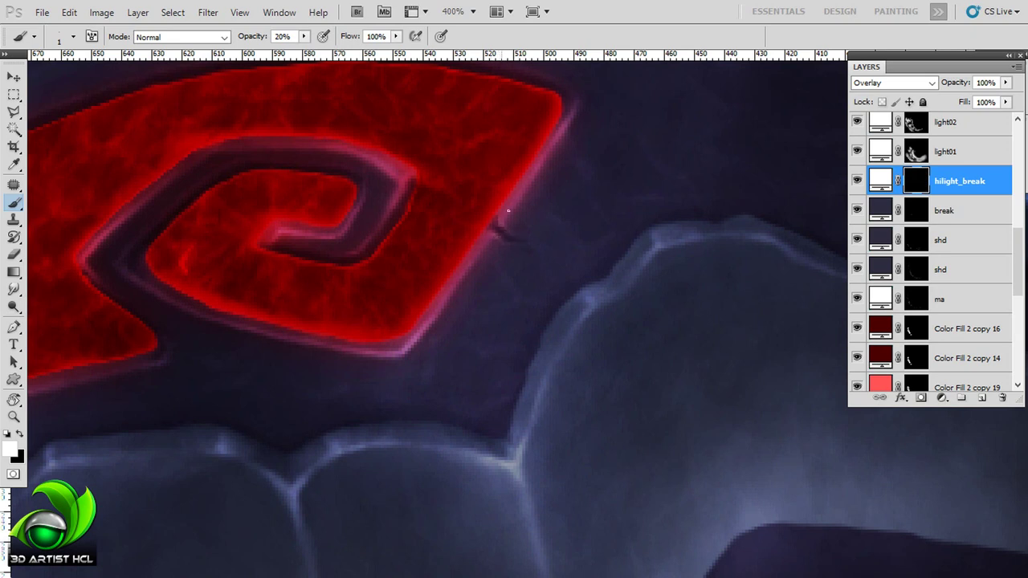
pyautogui.hotkey('ctrl', 'j')
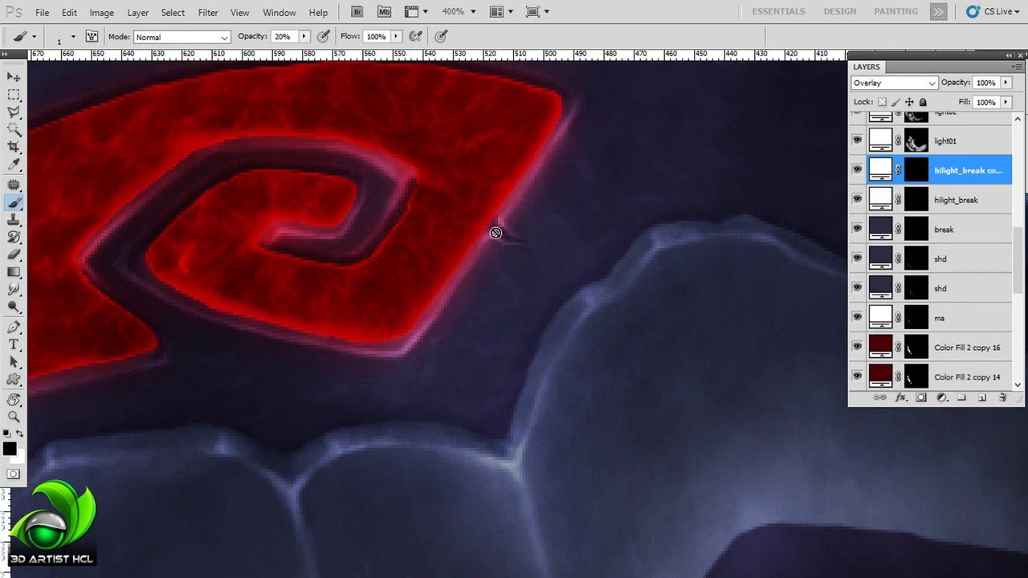
pyautogui.moveTo(200, 362)
pyautogui.mouseDown()
pyautogui.moveTo(618, 266)
pyautogui.moveTo(675, 182)
pyautogui.mouseUp()
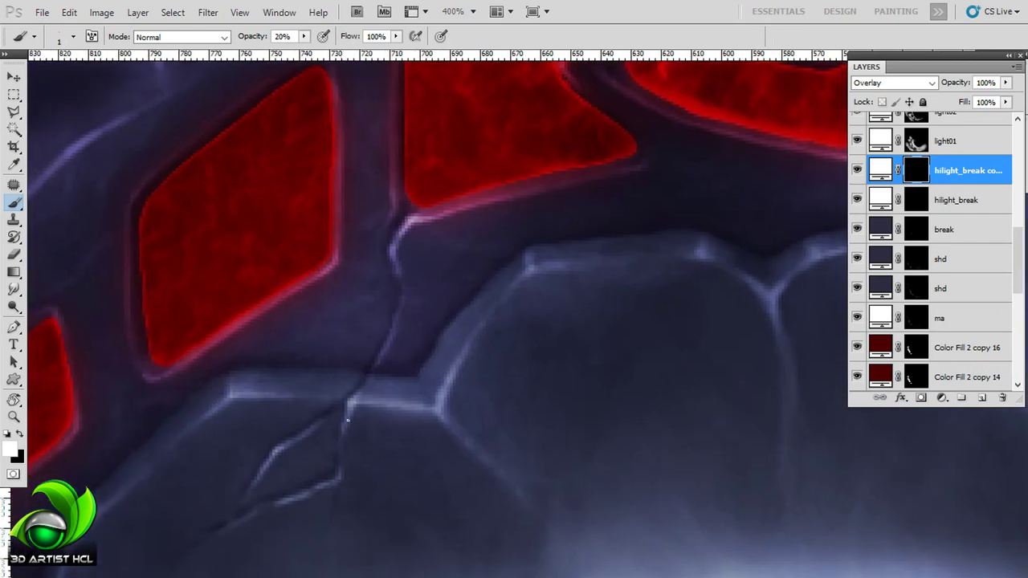
pyautogui.moveTo(348, 419); pyautogui.dragTo(468, 246)
pyautogui.scroll(2, 444, 280)
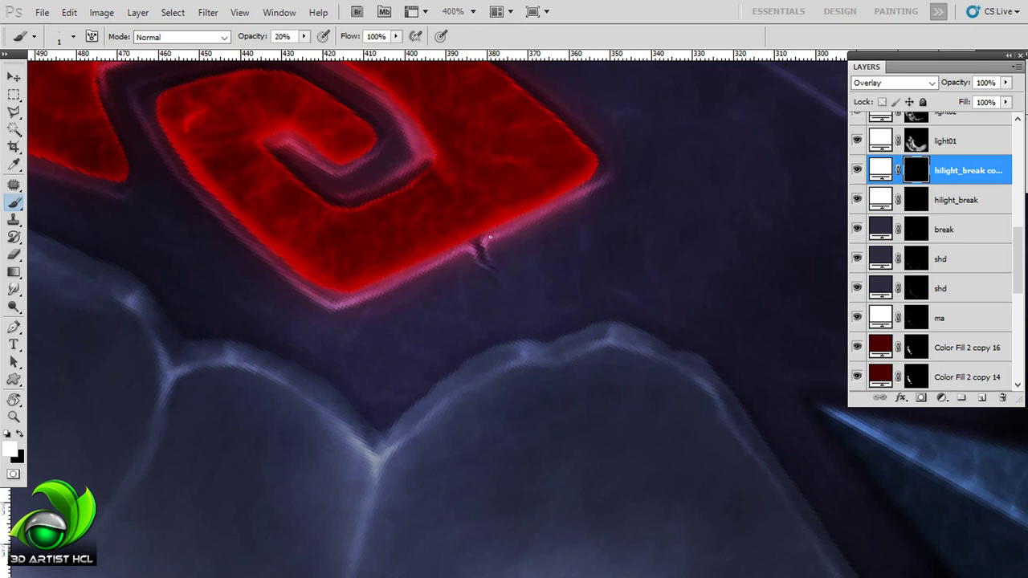
pyautogui.moveTo(452, 257); pyautogui.dragTo(384, 317)
pyautogui.press('r')
pyautogui.moveTo(651, 136)
pyautogui.mouseDown()
pyautogui.moveTo(523, 193)
pyautogui.moveTo(659, 186)
pyautogui.moveTo(555, 201)
pyautogui.mouseUp()
pyautogui.moveTo(1015, 241)
pyautogui.mouseDown()
pyautogui.moveTo(1013, 225)
pyautogui.moveTo(1013, 241)
pyautogui.mouseUp()
# - Paint short hairline cracks at 30% opacity on the break layer above the blue triangle
pyautogui.click(959, 238)
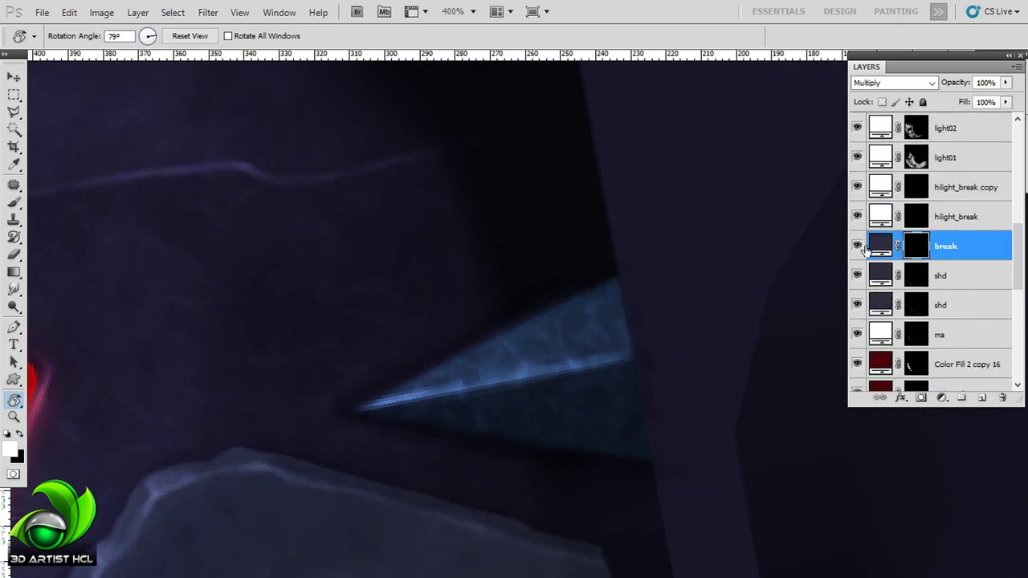
pyautogui.press('b')
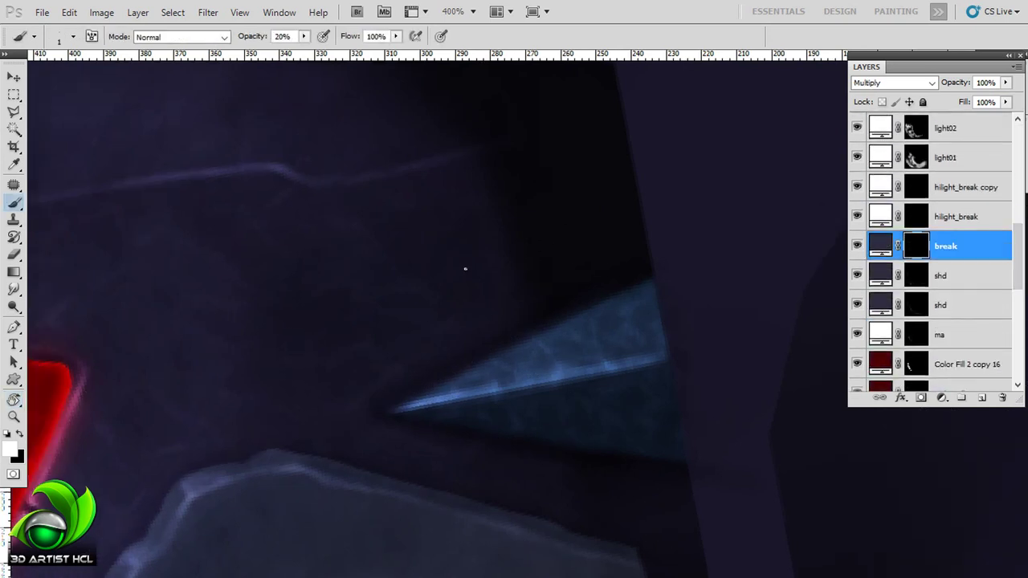
pyautogui.press('3')
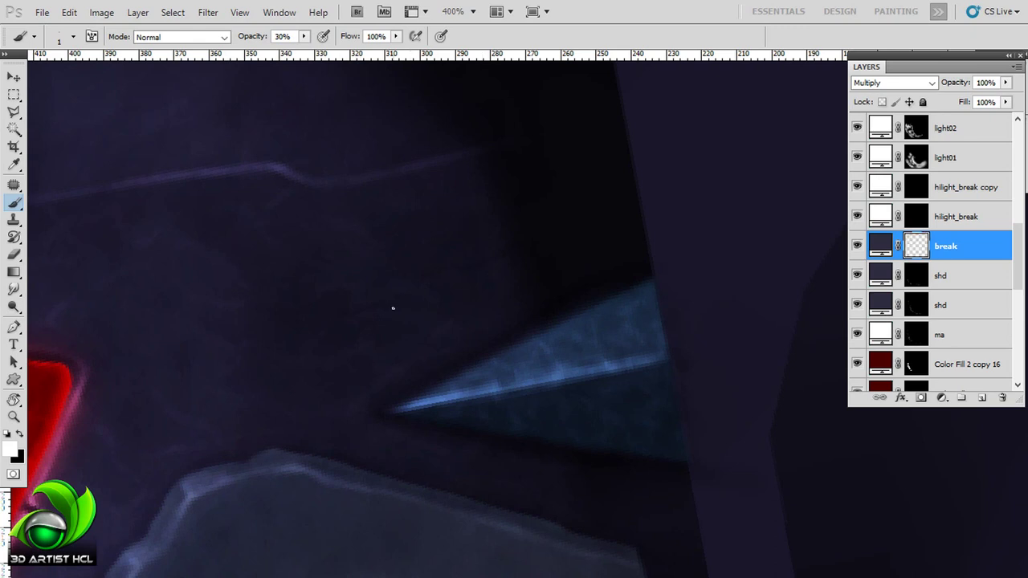
pyautogui.moveTo(409, 289); pyautogui.dragTo(400, 305)
pyautogui.moveTo(409, 255); pyautogui.dragTo(415, 257)
pyautogui.click(393, 249)
# - Switch to the hilight_break layer, check the brush tip settings, and select the top highlight layer
pyautogui.hotkey('alt', ']')
pyautogui.moveTo(424, 289); pyautogui.dragTo(427, 280)
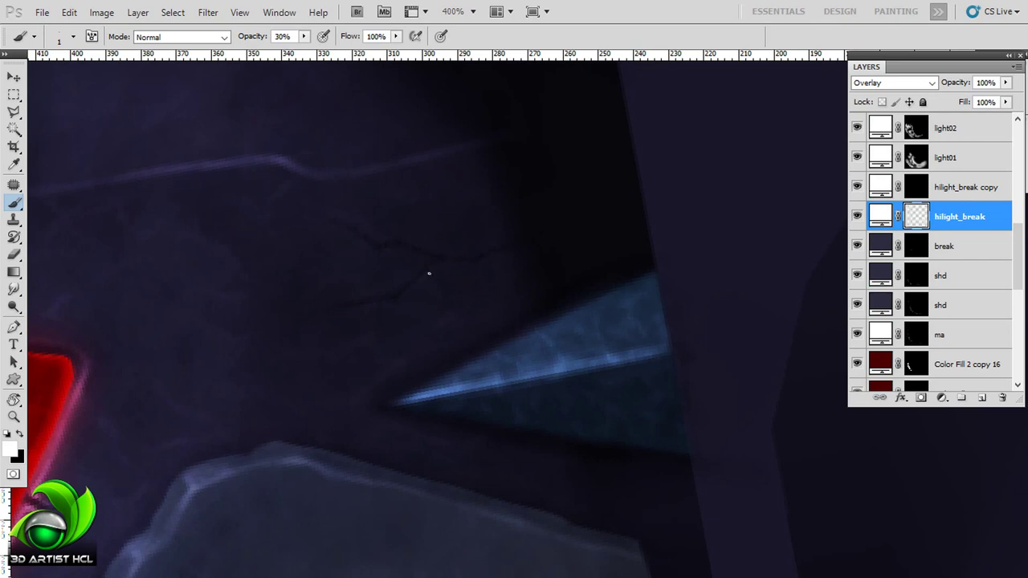
pyautogui.press('F5')
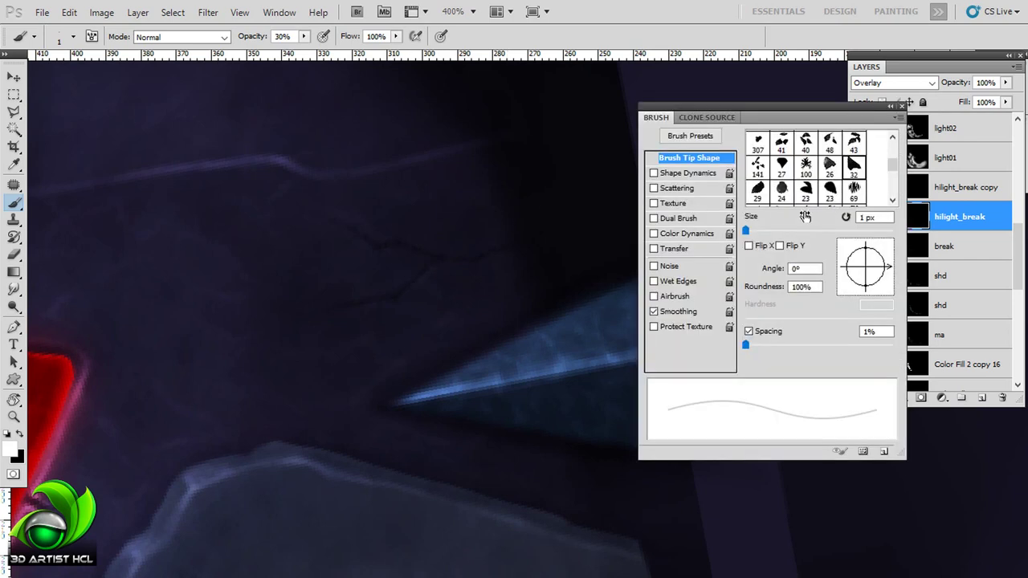
pyautogui.press('F5')
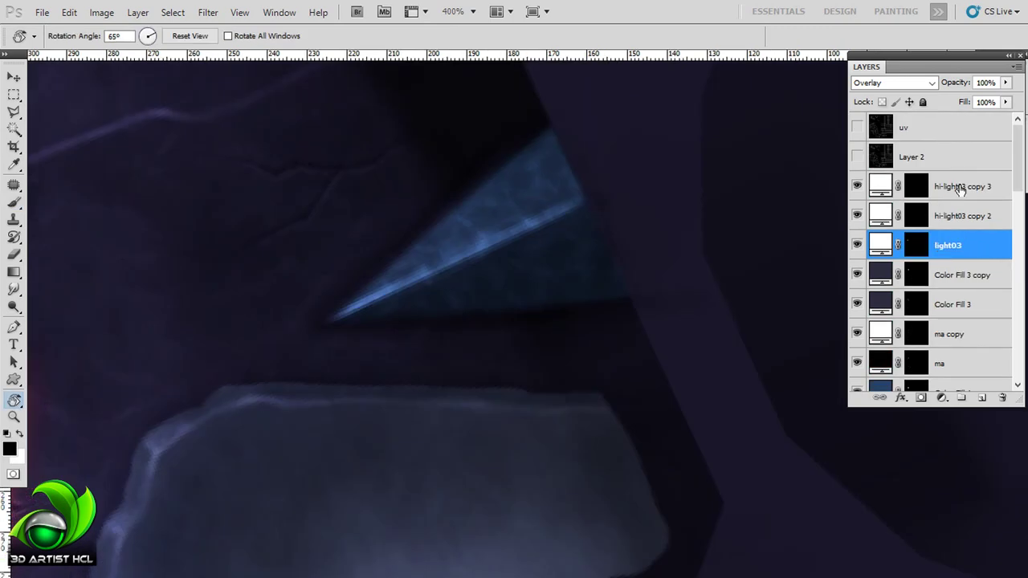
pyautogui.click(958, 217)
pyautogui.doubleClick(958, 217)
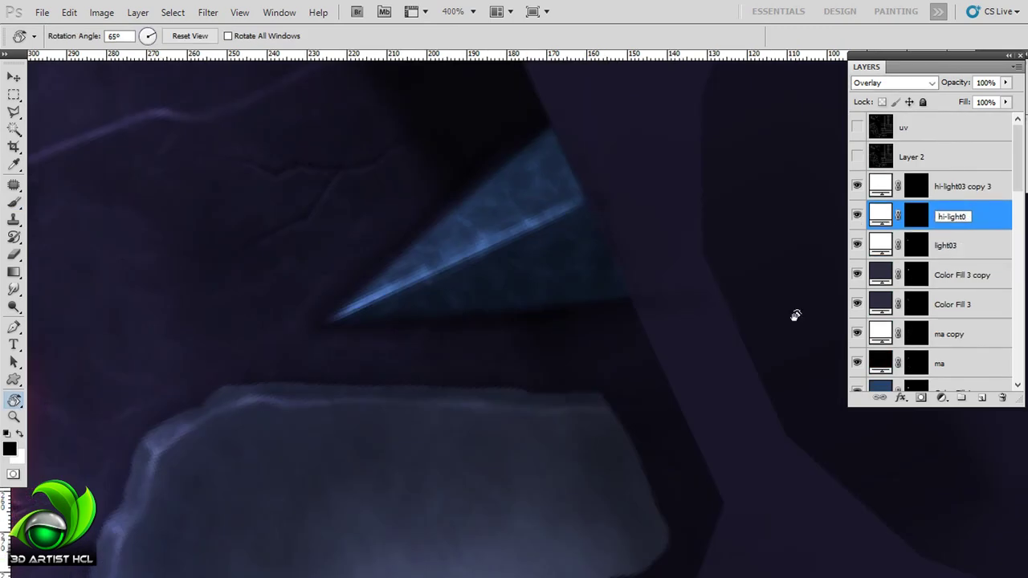
pyautogui.write('1')
# - Rename the hi-light03 copy 3 layer to 'hi-light02' and enlarge the brush to 2 pixels
pyautogui.doubleClick(955, 186)
pyautogui.write('hi-light02')
pyautogui.press('Return')
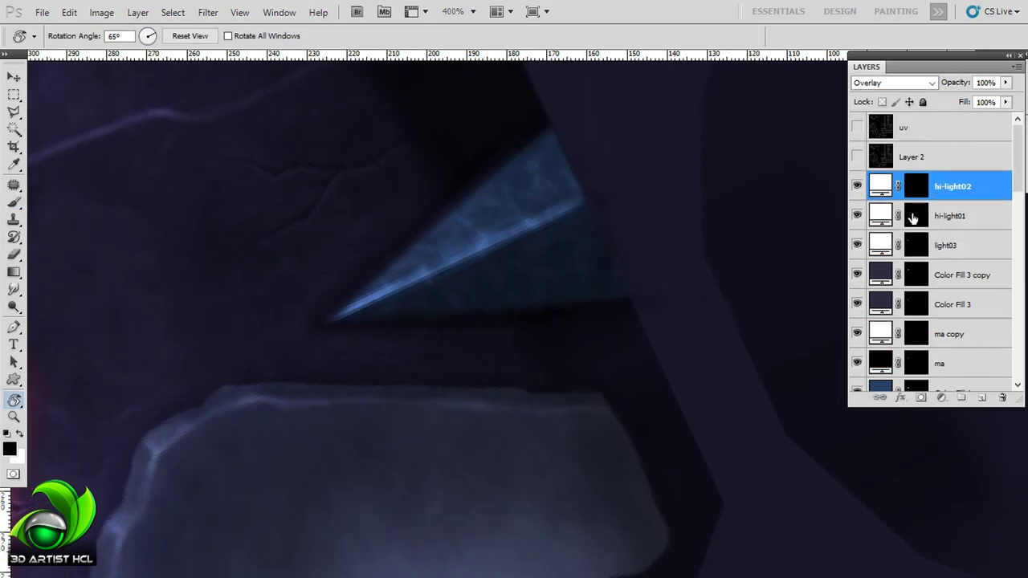
pyautogui.press('r')
pyautogui.moveTo(516, 310); pyautogui.dragTo(460, 203)
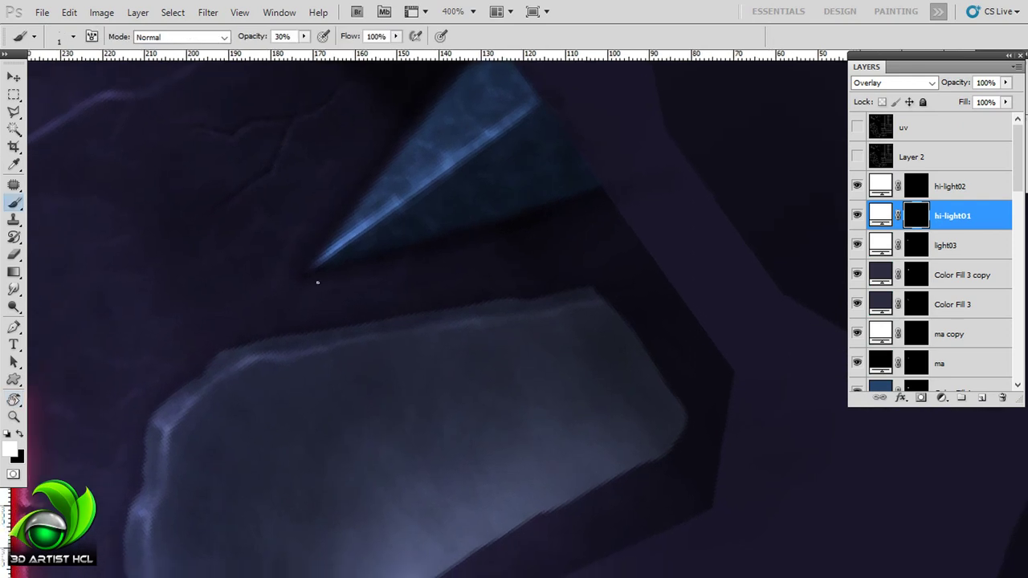
pyautogui.press(']')
pyautogui.hotkey('ctrl', 'space')
# - Rotate the canvas to angle the blade edge and fine-tune the tiny brush size
pyautogui.press('r')
pyautogui.moveTo(339, 223); pyautogui.dragTo(486, 230)
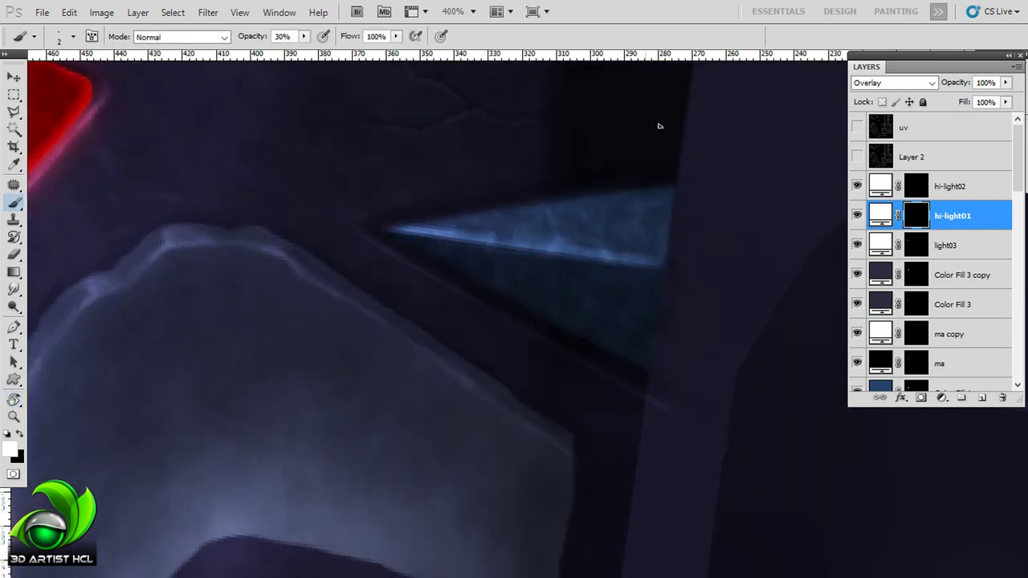
pyautogui.press('r')
pyautogui.moveTo(659, 126); pyautogui.dragTo(394, 227)
pyautogui.click(73, 37)
pyautogui.press('r')
pyautogui.moveTo(419, 156); pyautogui.dragTo(363, 197)
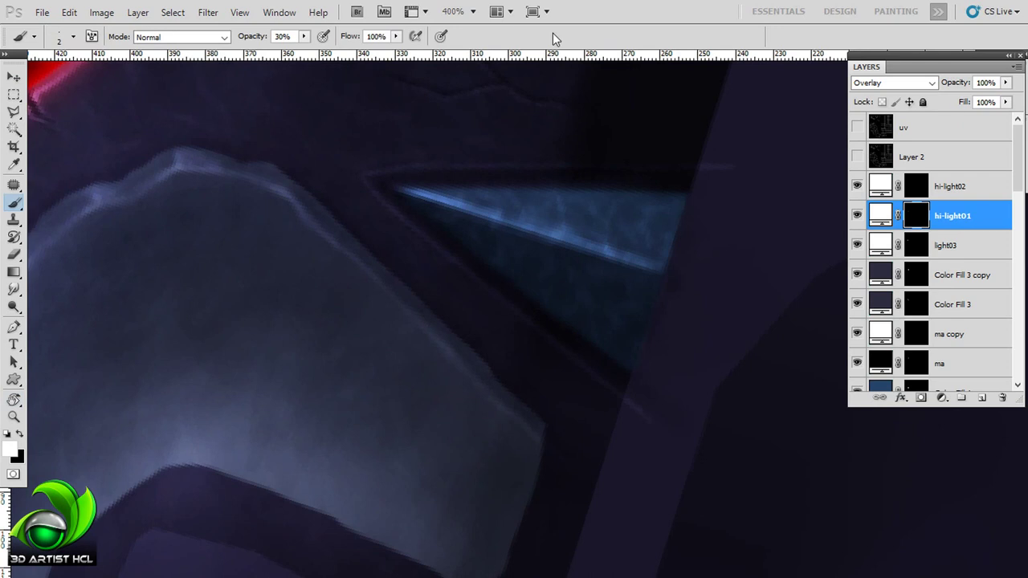
pyautogui.click(72, 37)
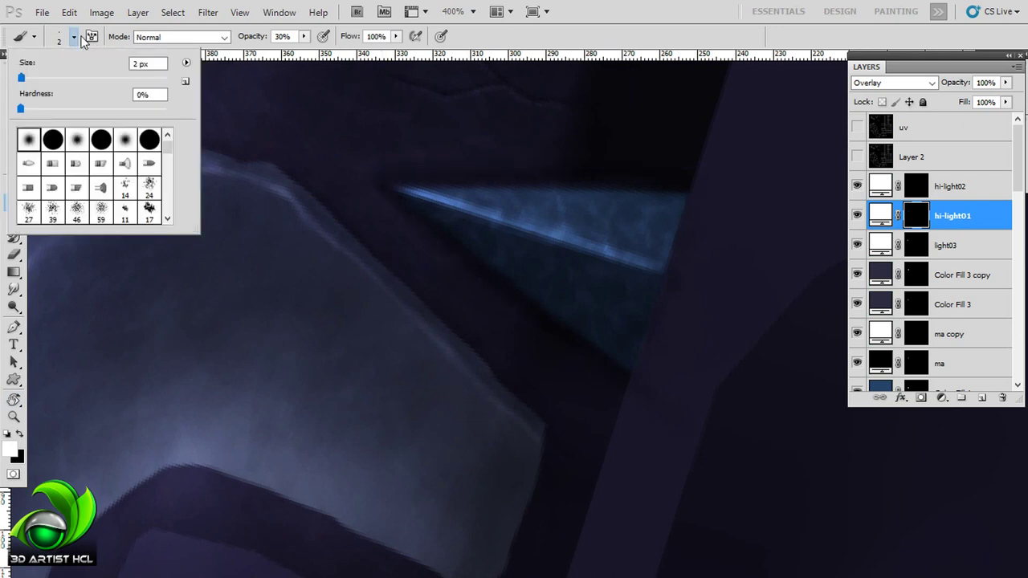
pyautogui.click(374, 192)
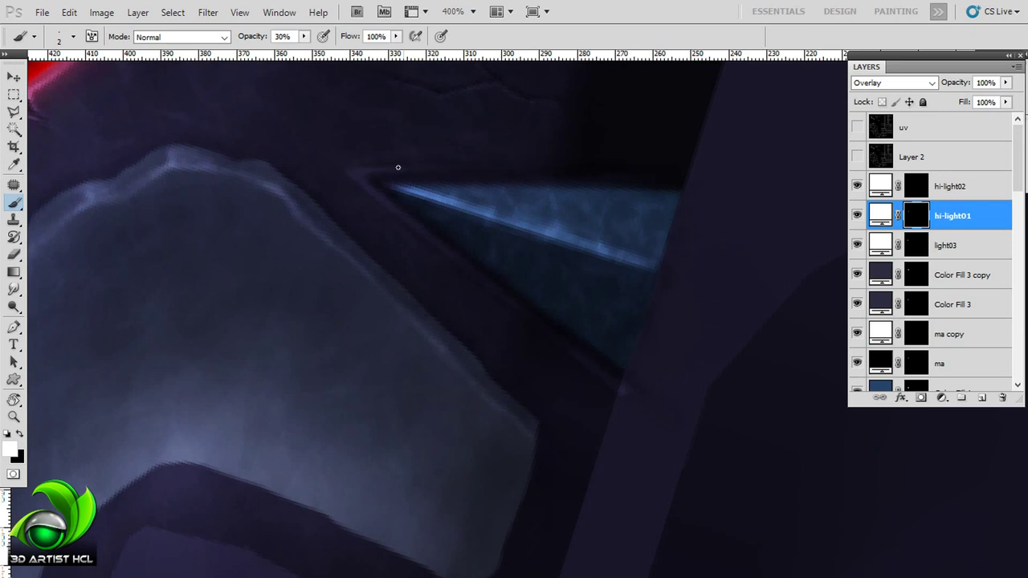
# - On hi-light02, frame the triangle tip, use a 15-pixel black brush, and show the UV wireframe
pyautogui.hotkey('alt', ']')
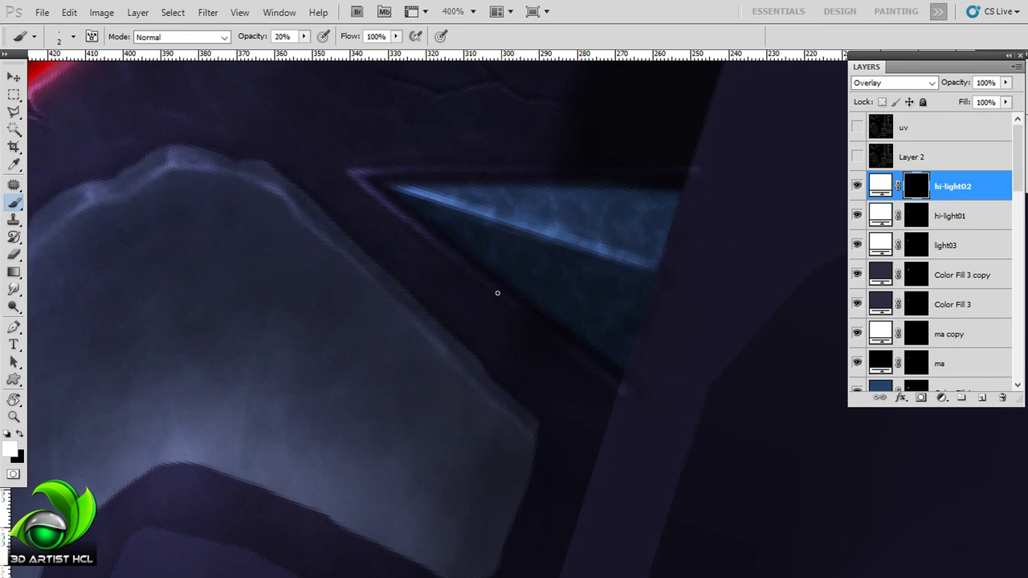
pyautogui.press('r')
pyautogui.moveTo(601, 131); pyautogui.dragTo(320, 255)
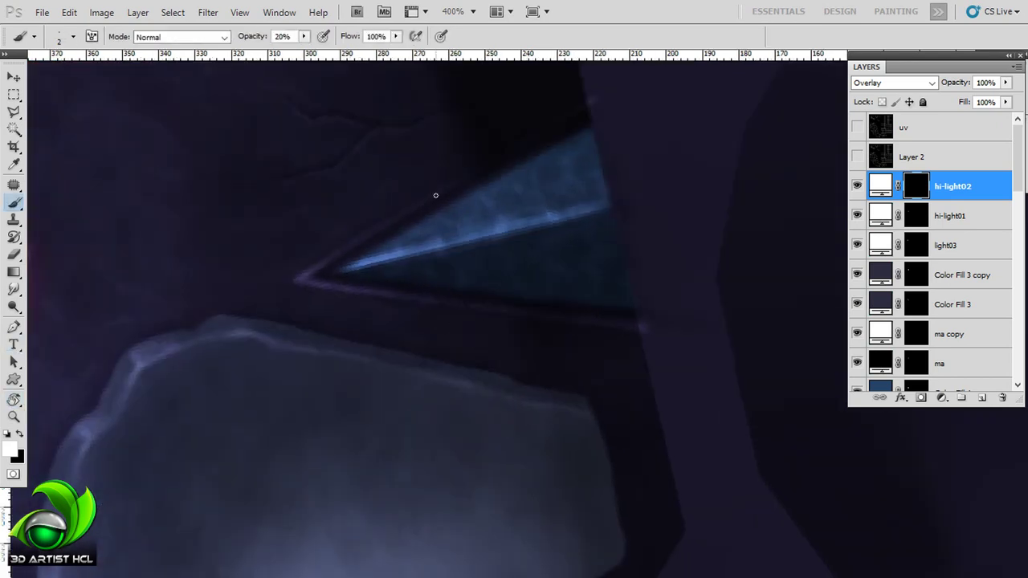
pyautogui.moveTo(435, 195); pyautogui.dragTo(408, 229)
pyautogui.moveTo(510, 167); pyautogui.dragTo(344, 258)
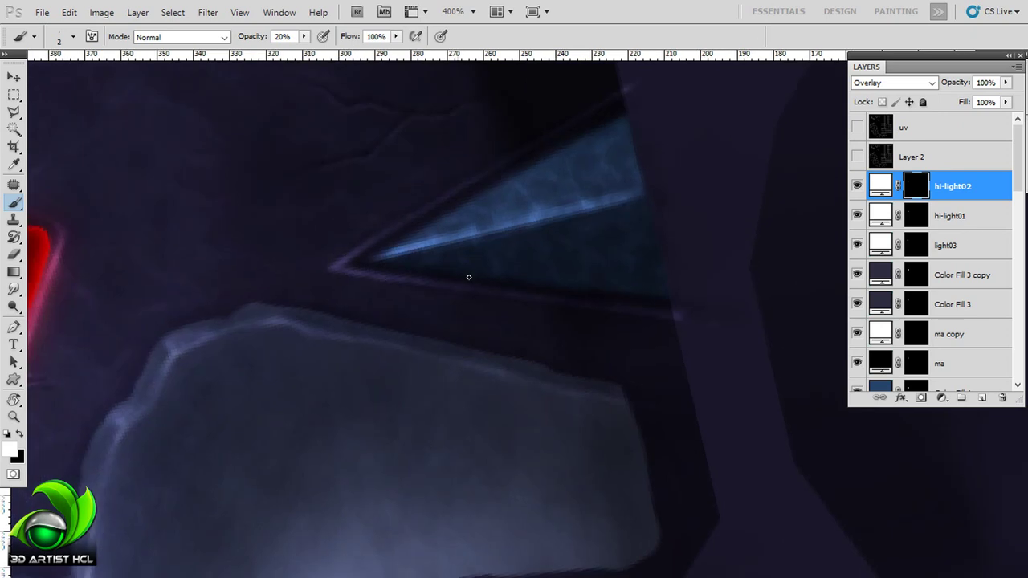
pyautogui.moveTo(469, 277); pyautogui.dragTo(449, 264)
pyautogui.press(']')
pyautogui.press(']')
pyautogui.press(']')
pyautogui.press('x')
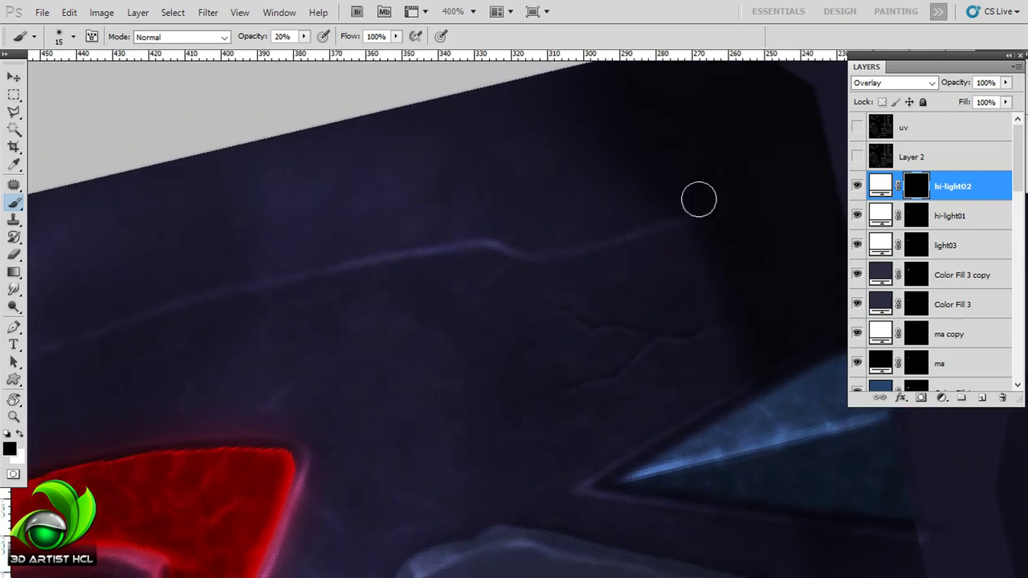
pyautogui.click(856, 127)
# - Select the light02 layer with a 10-pixel white brush and rotate the canvas along the diagonal strip
pyautogui.moveTo(1018, 161); pyautogui.dragTo(1018, 240)
pyautogui.click(947, 227)
pyautogui.press('[')
pyautogui.press('x')
pyautogui.hscroll(-2, 500, 200)
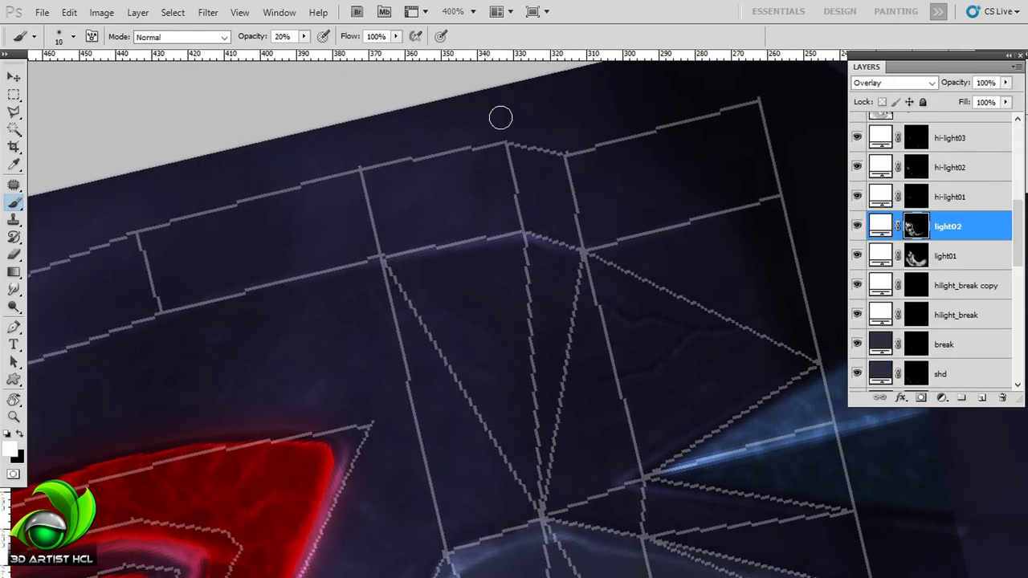
pyautogui.press('r')
pyautogui.moveTo(500, 118); pyautogui.dragTo(165, 291)
# - Enlarge the brush to 35 pixels, then switch to hi-light01 with a 6-pixel black brush
pyautogui.press('b')
pyautogui.press(']')
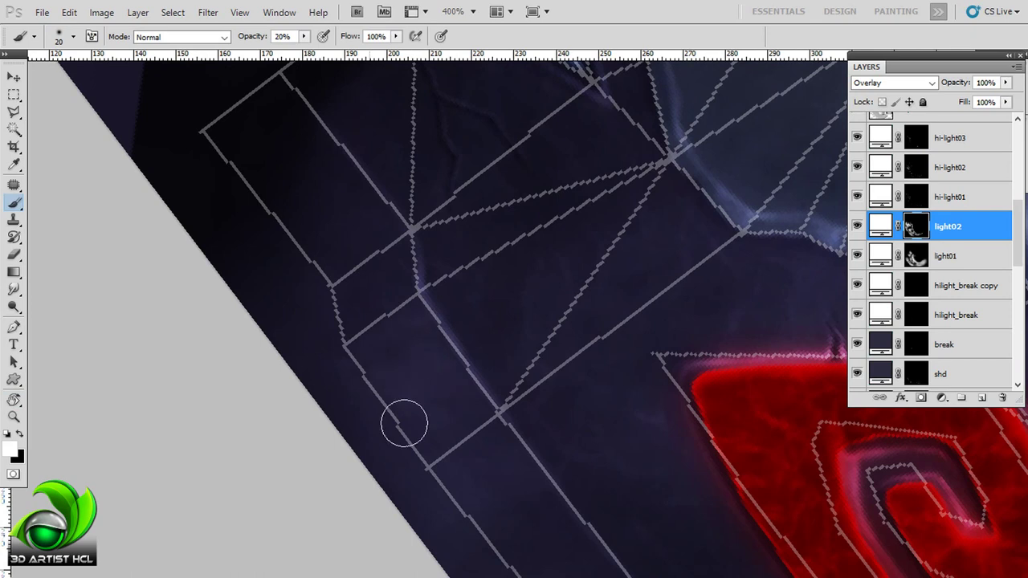
pyautogui.scroll(-3, 436, 362)
pyautogui.press(']')
pyautogui.press(']')
pyautogui.press(']')
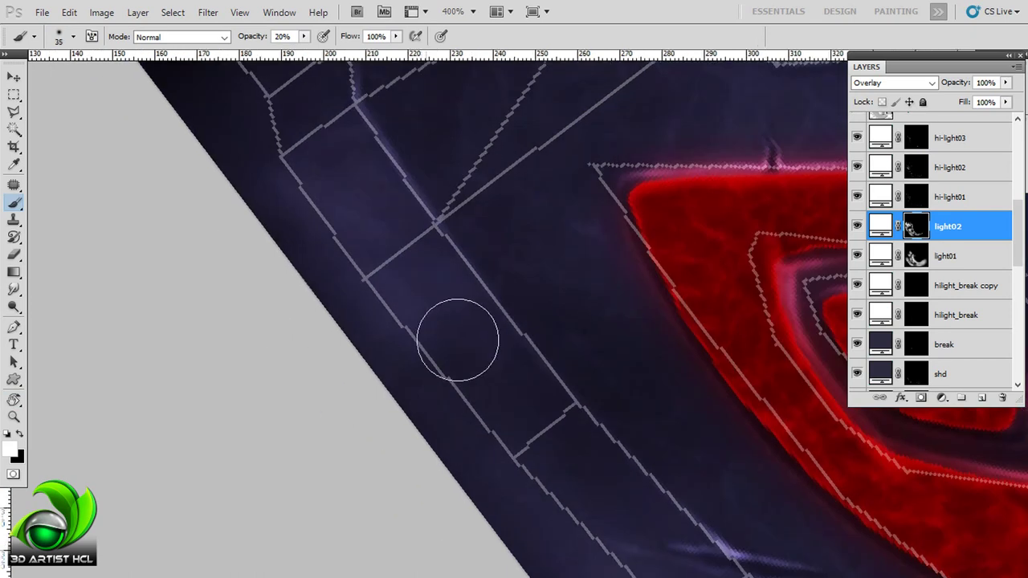
pyautogui.press('x')
pyautogui.scroll(3, 583, 485)
pyautogui.click(887, 285)
pyautogui.click(887, 197)
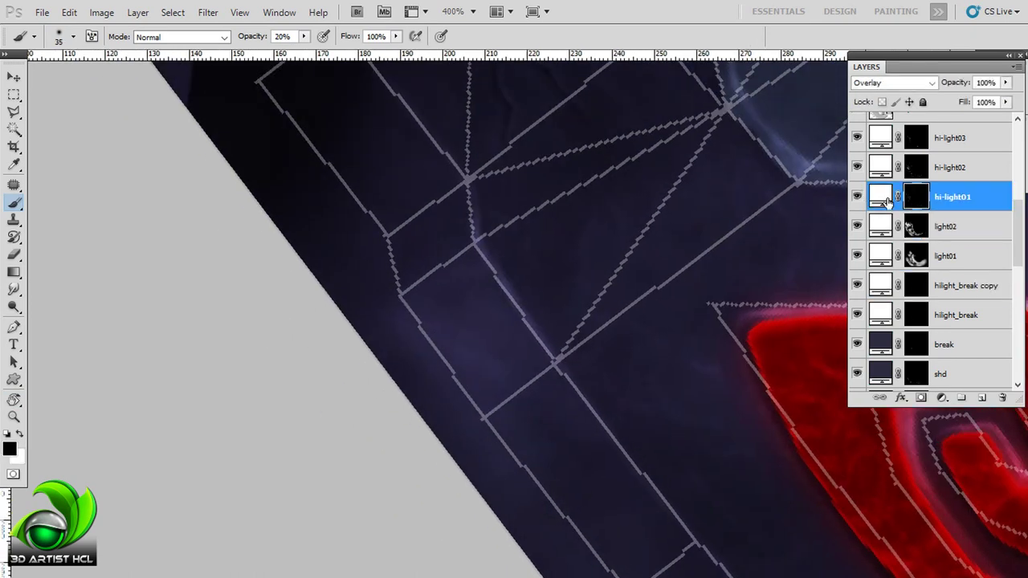
pyautogui.press('x')
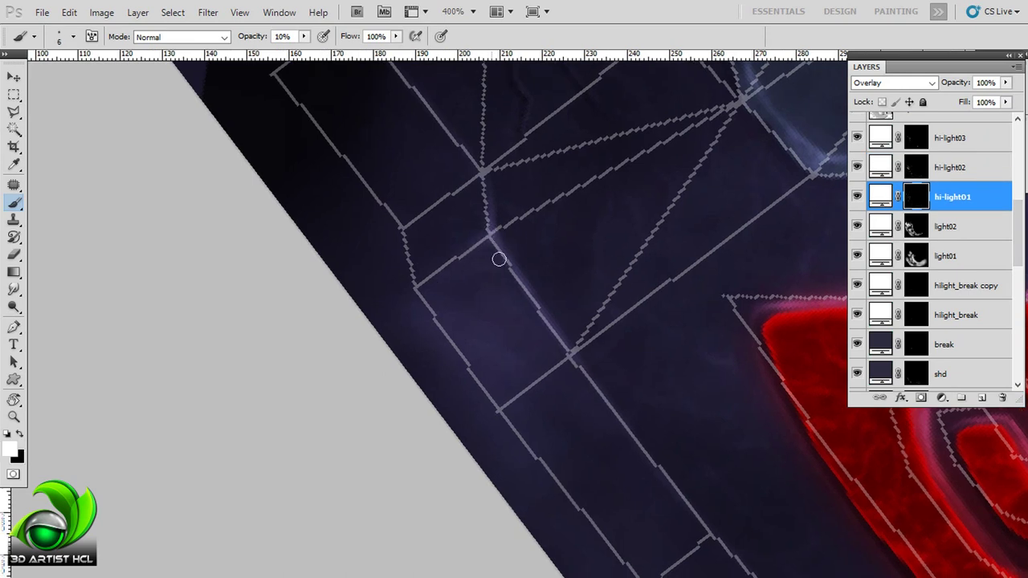
pyautogui.press('x')
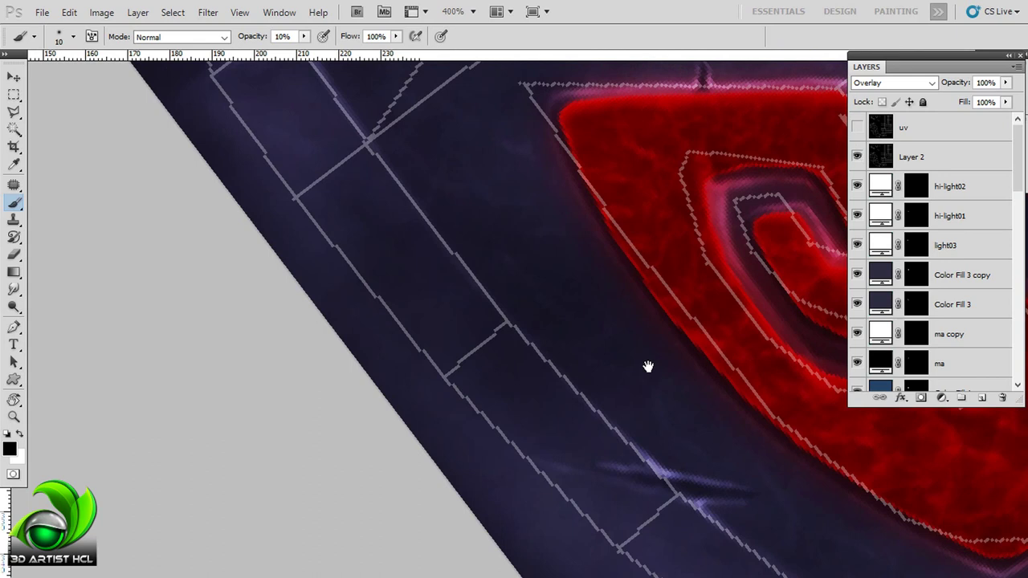
# - Rotate the canvas to 148°, select the shd layer and set a 25-pixel white brush
pyautogui.press('r')
pyautogui.moveTo(648, 366); pyautogui.dragTo(546, 168)
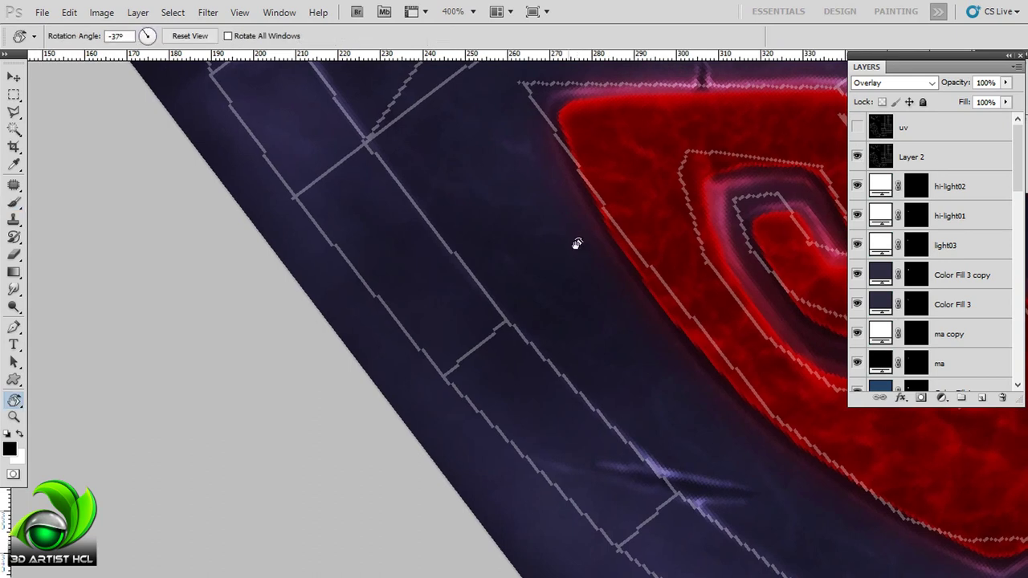
pyautogui.scroll(-5, 922, 285)
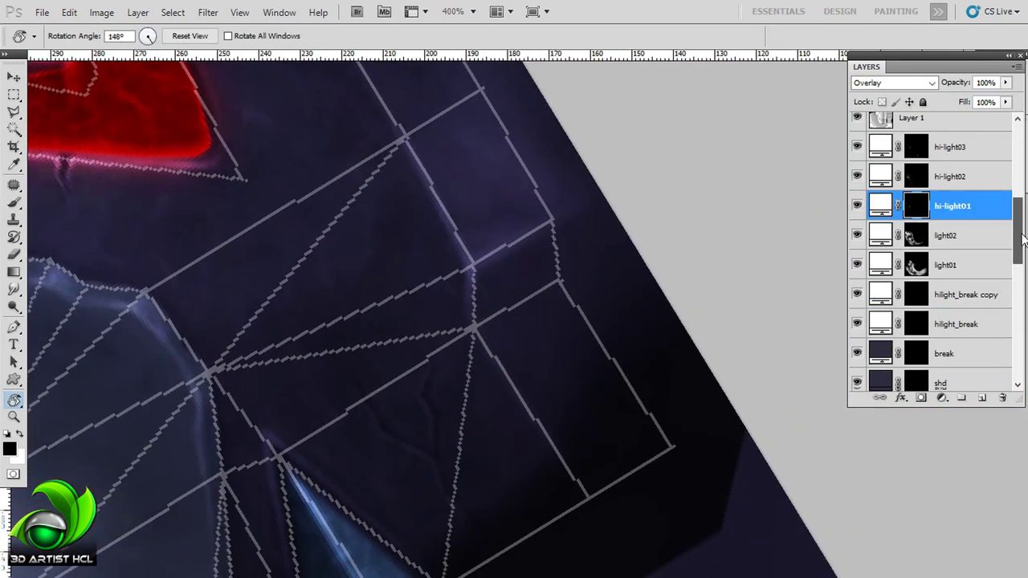
pyautogui.click(939, 251)
pyautogui.press('b')
pyautogui.press(']')
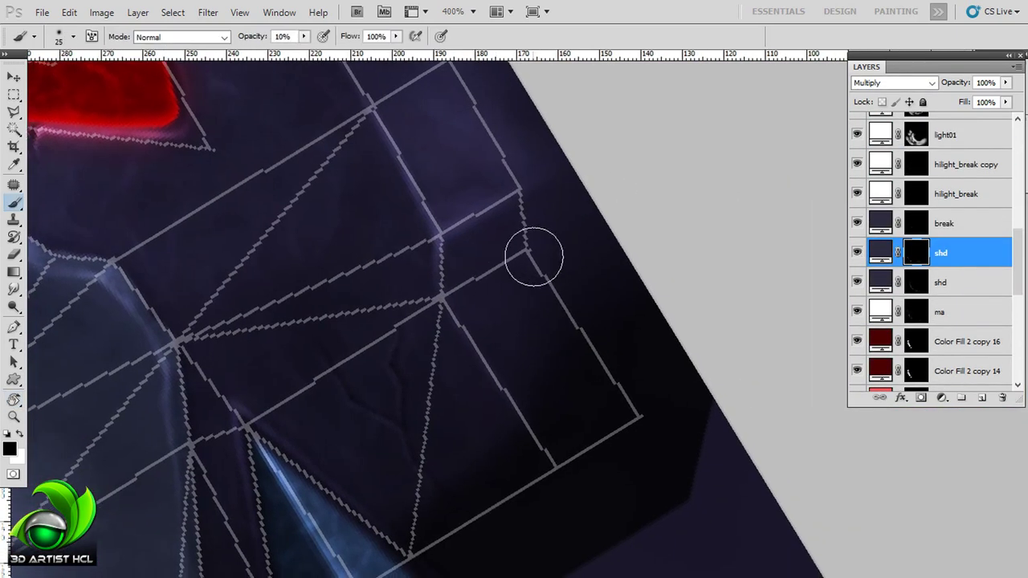
pyautogui.press('x')
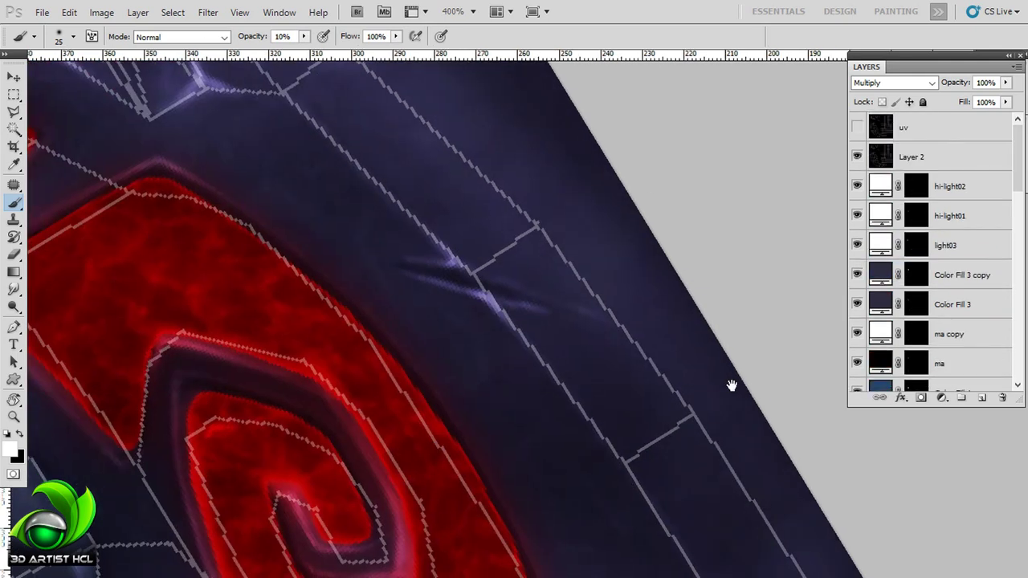
pyautogui.press('r')
pyautogui.moveTo(660, 224)
pyautogui.mouseDown()
pyautogui.moveTo(672, 211)
pyautogui.moveTo(591, 229)
pyautogui.mouseUp()
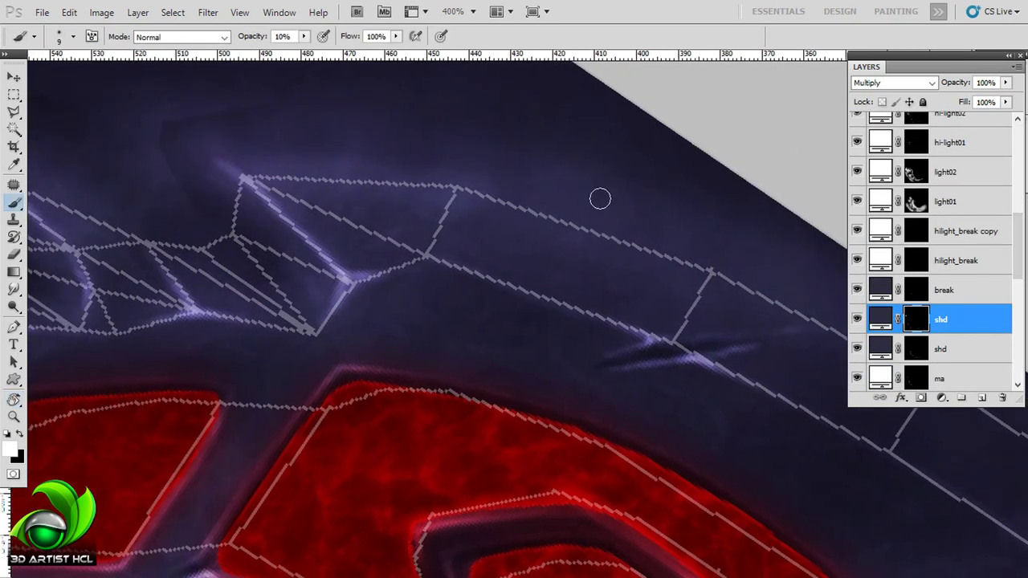
# - On hi-light01, brighten the glow on the stone block corner with a 7 px brush
pyautogui.click(947, 172)
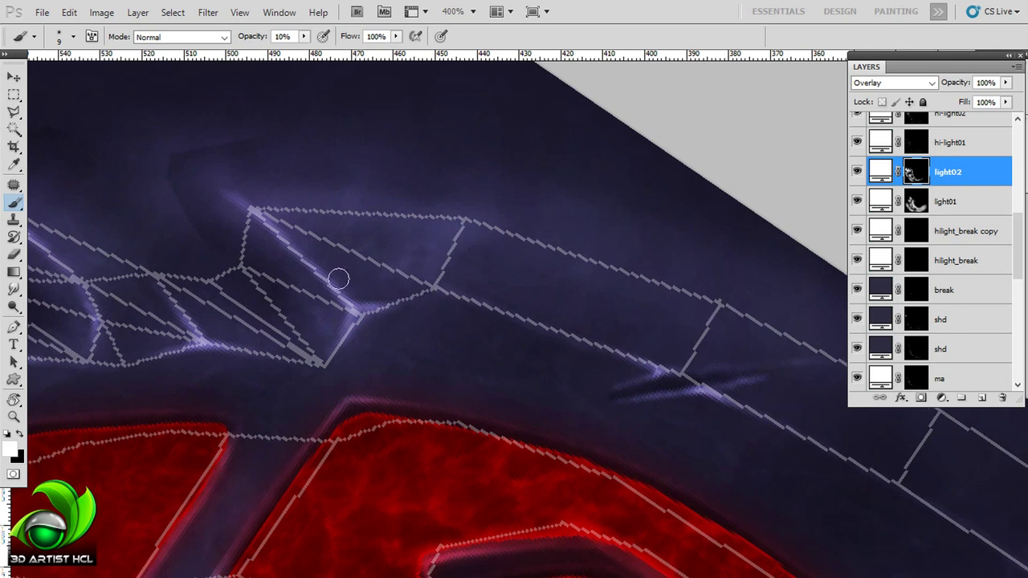
pyautogui.hotkey('alt', ']')
pyautogui.press('r')
pyautogui.moveTo(463, 241)
pyautogui.mouseDown()
pyautogui.moveTo(624, 376)
pyautogui.moveTo(474, 276)
pyautogui.moveTo(456, 288)
pyautogui.mouseUp()
pyautogui.press('r')
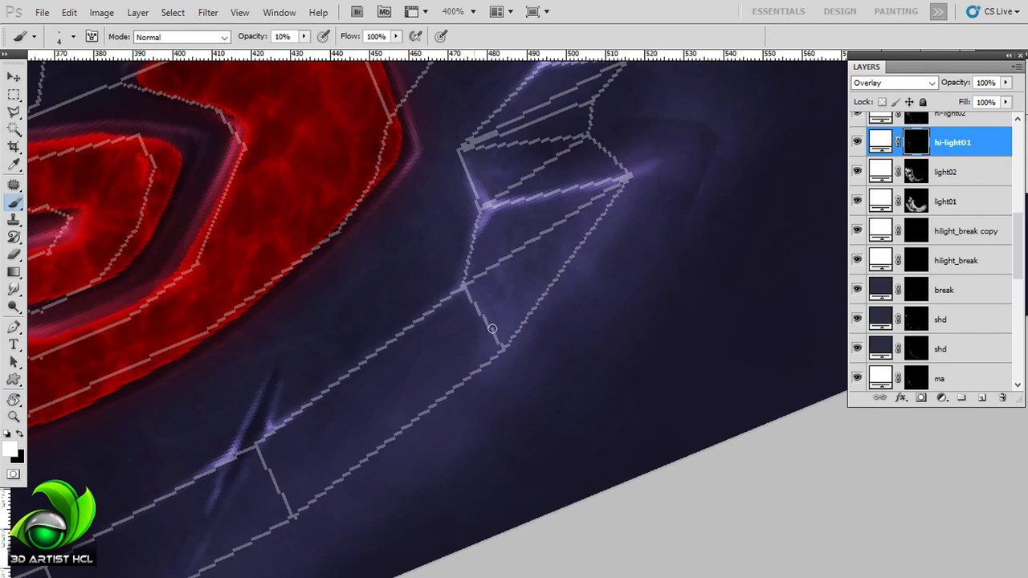
pyautogui.press(']')
pyautogui.moveTo(471, 265); pyautogui.dragTo(479, 244)
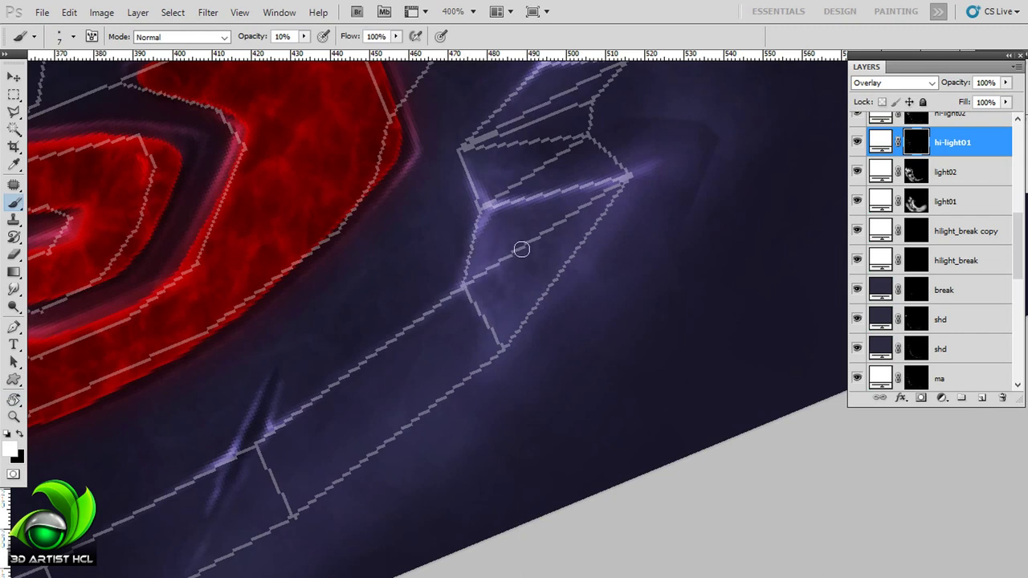
pyautogui.scroll(-1, 506, 289)
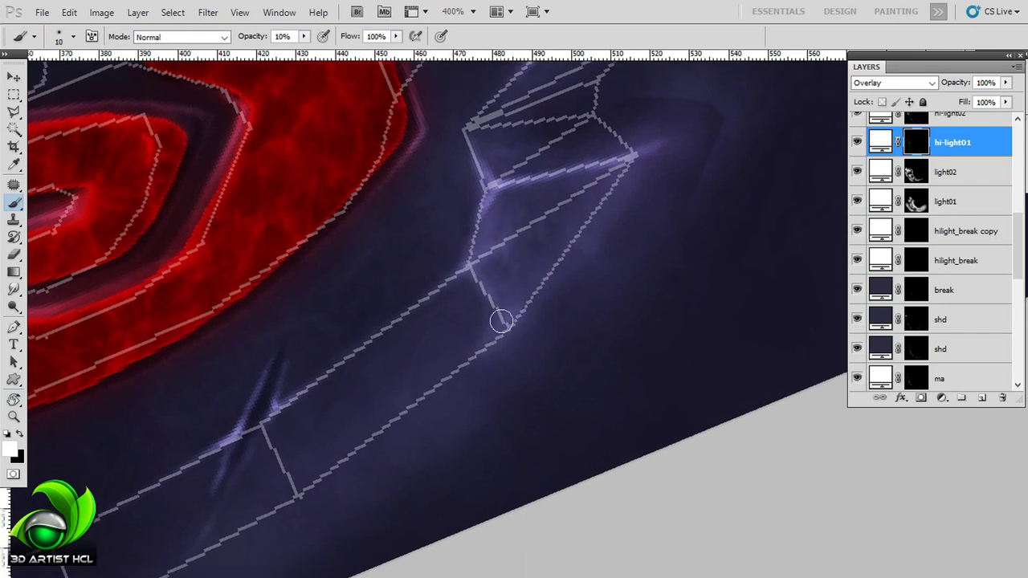
# - Brighten the white diagonal highlight along the lower stone strip's edge
pyautogui.press('[')
pyautogui.press('[')
pyautogui.press('[')
pyautogui.moveTo(328, 426); pyautogui.dragTo(532, 259)
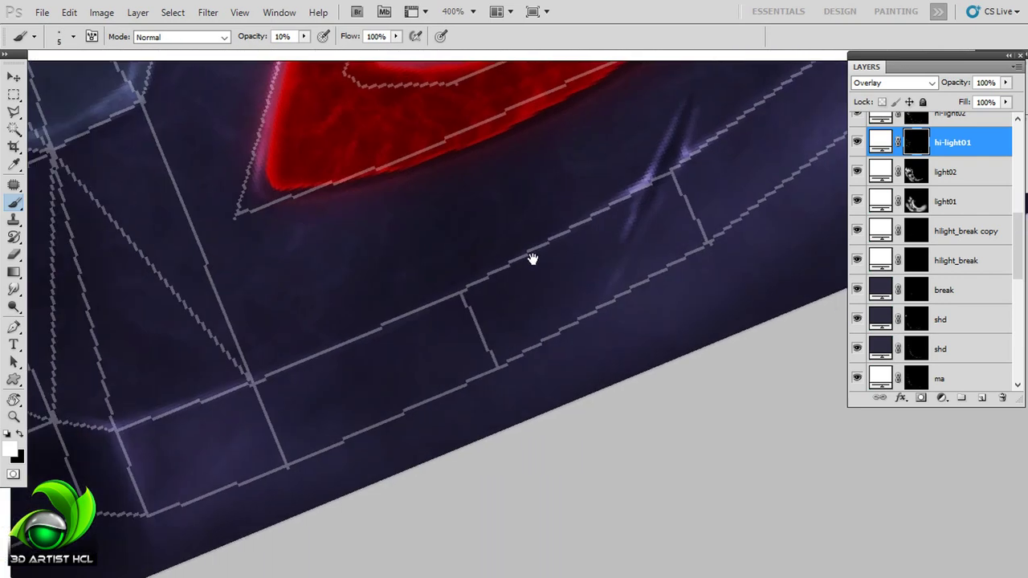
pyautogui.hotkey('ctrl', 'r')
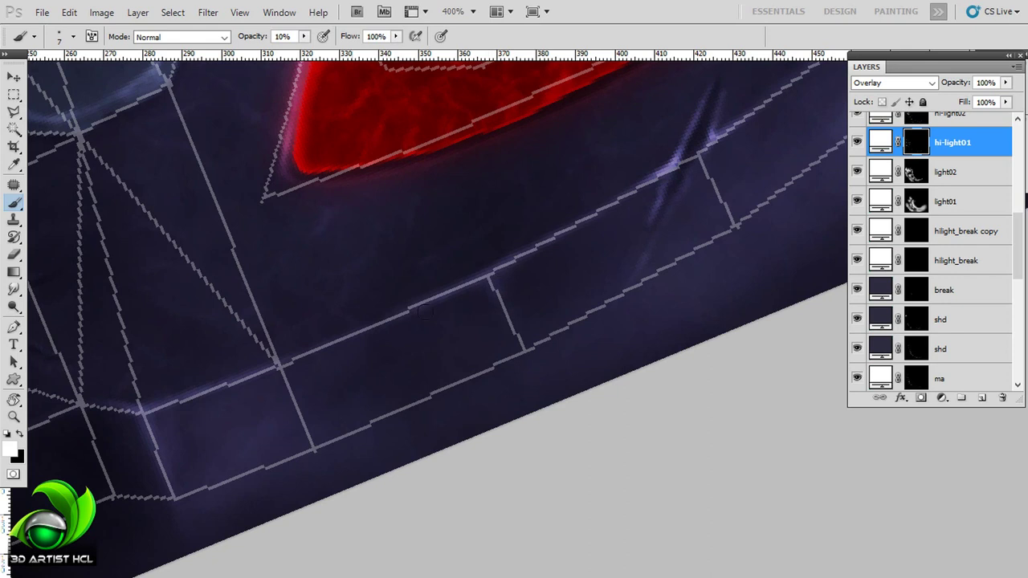
pyautogui.hscroll(10, 424, 312)
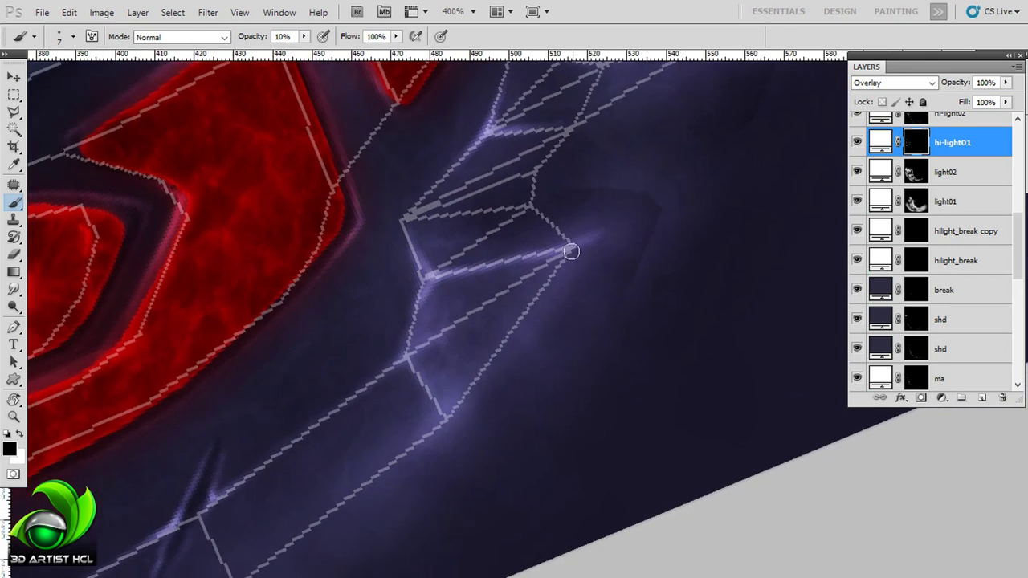
pyautogui.press('x')
pyautogui.press(']')
pyautogui.press(']')
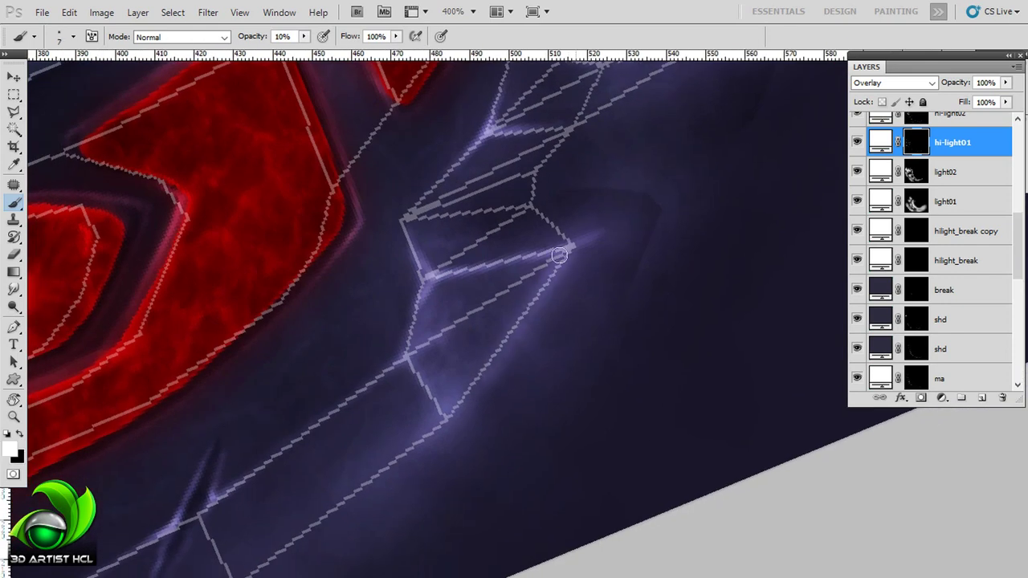
pyautogui.scroll(5, 578, 275)
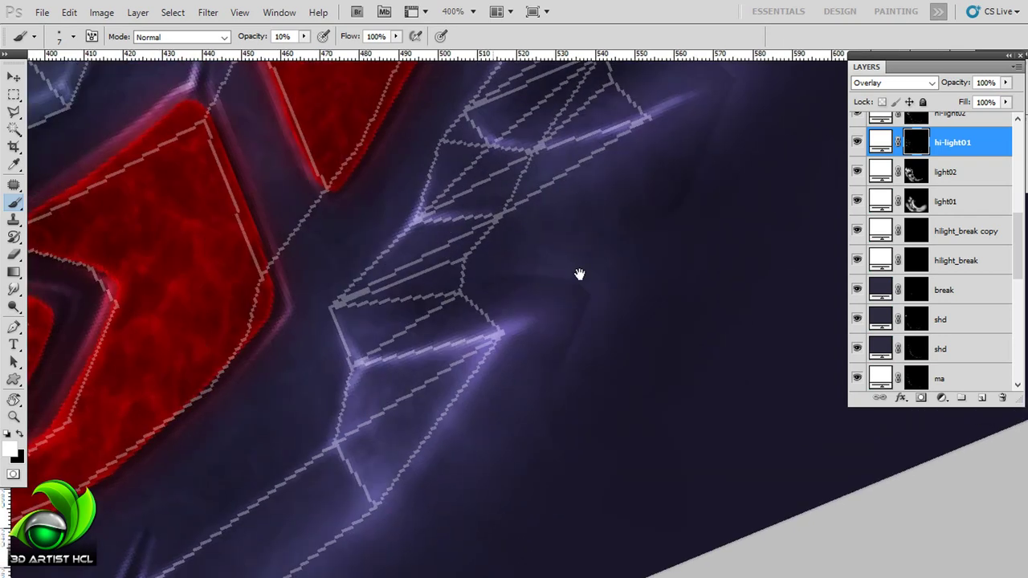
pyautogui.hscroll(3, 578, 276)
pyautogui.moveTo(622, 201); pyautogui.dragTo(446, 322)
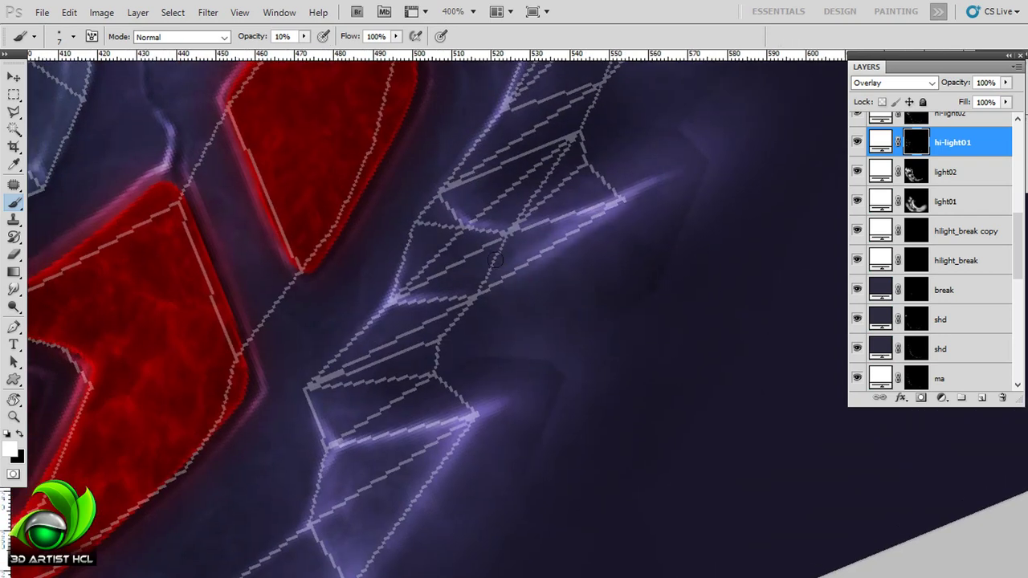
pyautogui.moveTo(495, 259); pyautogui.dragTo(588, 222)
# - Rotate the view along the edge and brighten the diagonal highlight toward the lower left
pyautogui.press('x')
pyautogui.press('x')
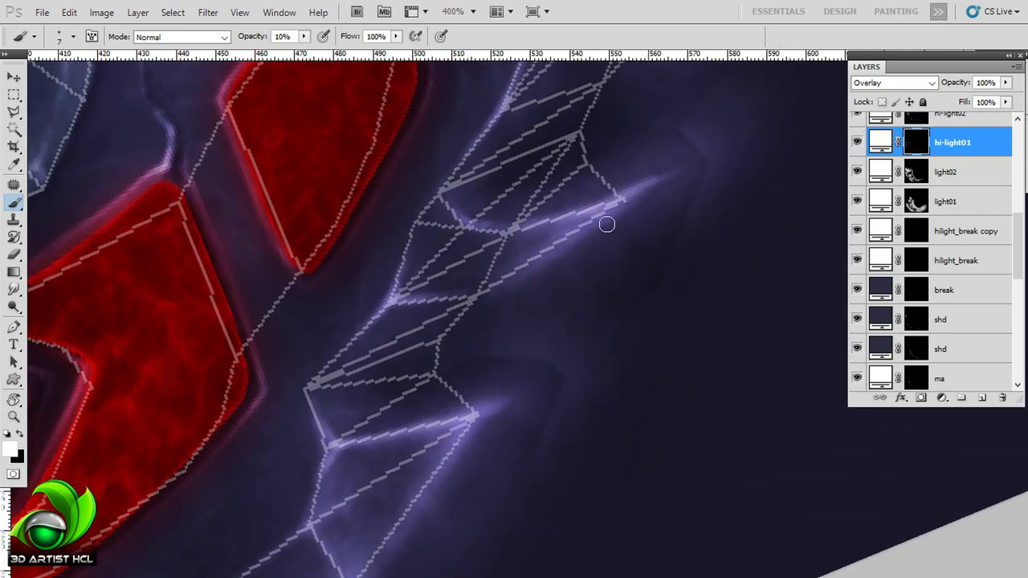
pyautogui.scroll(2, 590, 237)
pyautogui.hscroll(1, 590, 237)
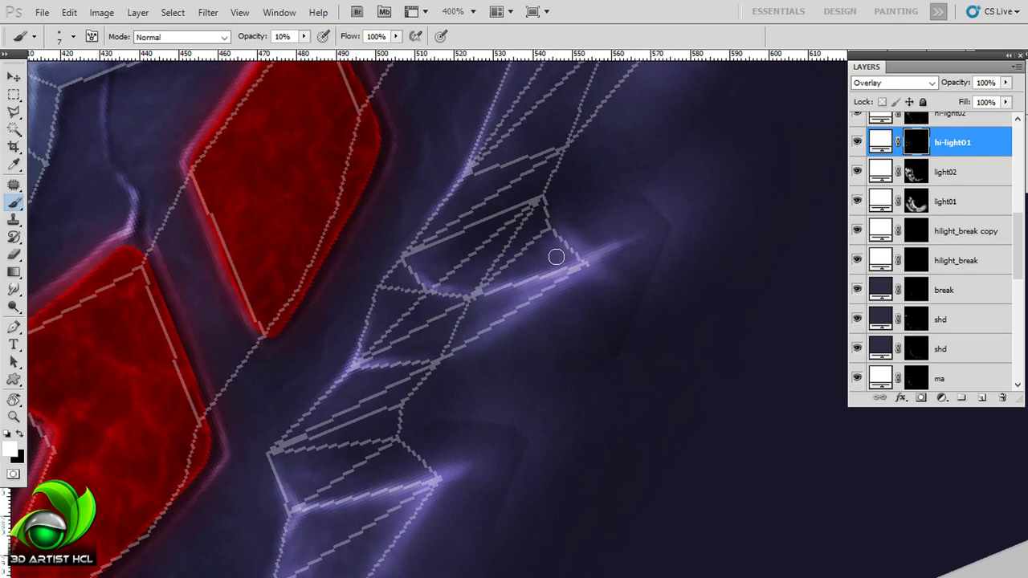
pyautogui.press('r')
pyautogui.moveTo(522, 259)
pyautogui.mouseDown()
pyautogui.moveTo(602, 133)
pyautogui.moveTo(601, 169)
pyautogui.moveTo(422, 298)
pyautogui.mouseUp()
pyautogui.press('b')
pyautogui.press(']')
pyautogui.press(']')
pyautogui.press(']')
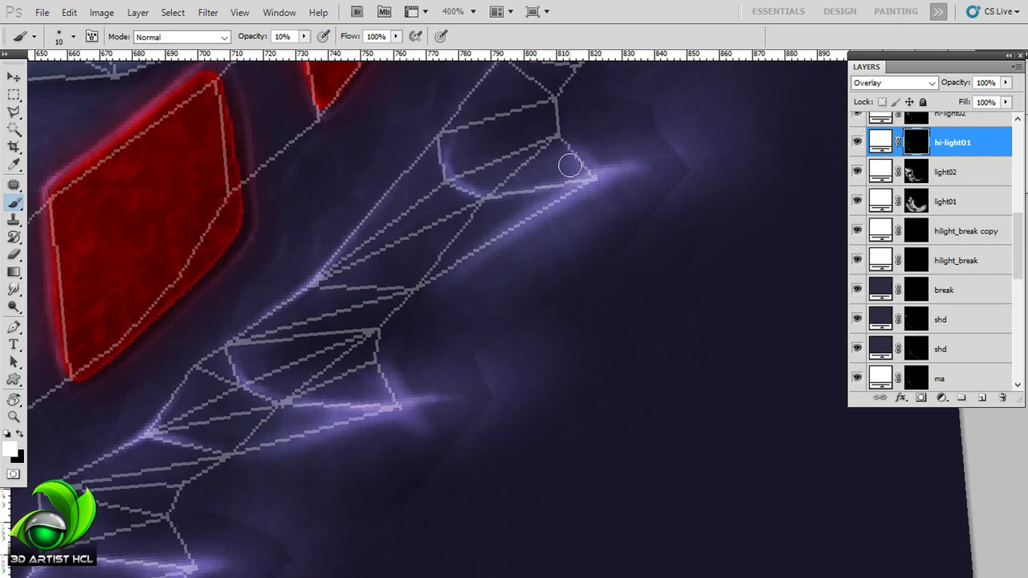
pyautogui.moveTo(575, 167); pyautogui.dragTo(518, 210)
# - On light02, brighten the highlight along the diagonal edge at a new view angle
pyautogui.press('r')
pyautogui.moveTo(626, 165)
pyautogui.mouseDown()
pyautogui.moveTo(527, 211)
pyautogui.moveTo(642, 209)
pyautogui.moveTo(546, 174)
pyautogui.moveTo(500, 209)
pyautogui.mouseUp()
pyautogui.hotkey('alt', '[')
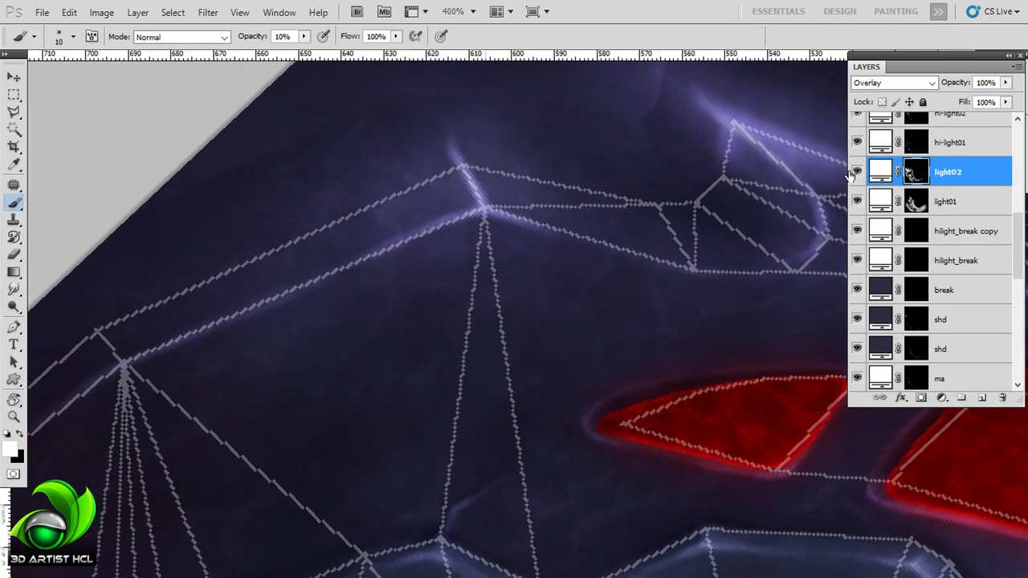
pyautogui.moveTo(465, 175); pyautogui.dragTo(474, 197)
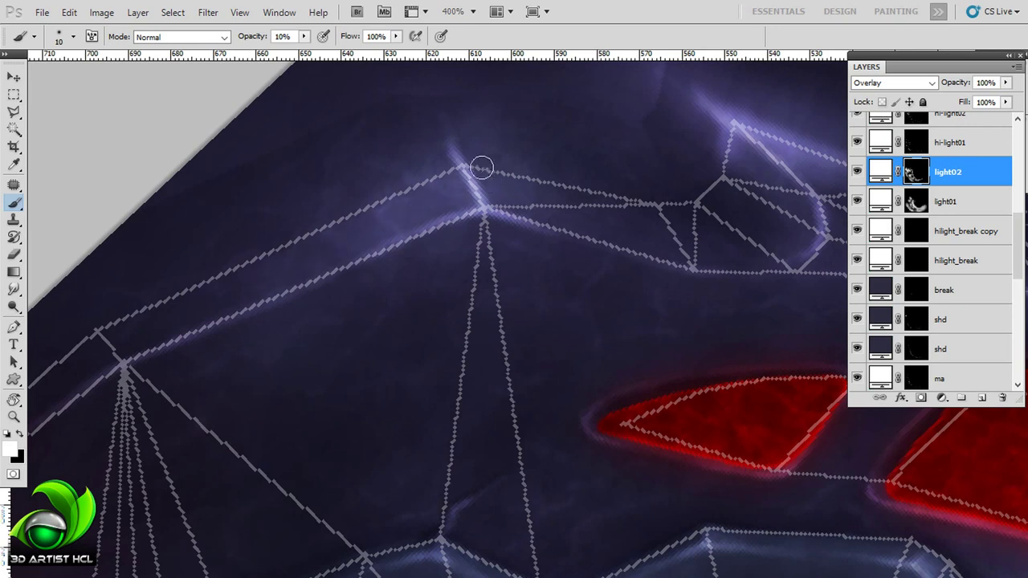
# - Paint a small glow at the edge junction on hi-light01 with a finer brush
pyautogui.click(926, 147)
pyautogui.press('x')
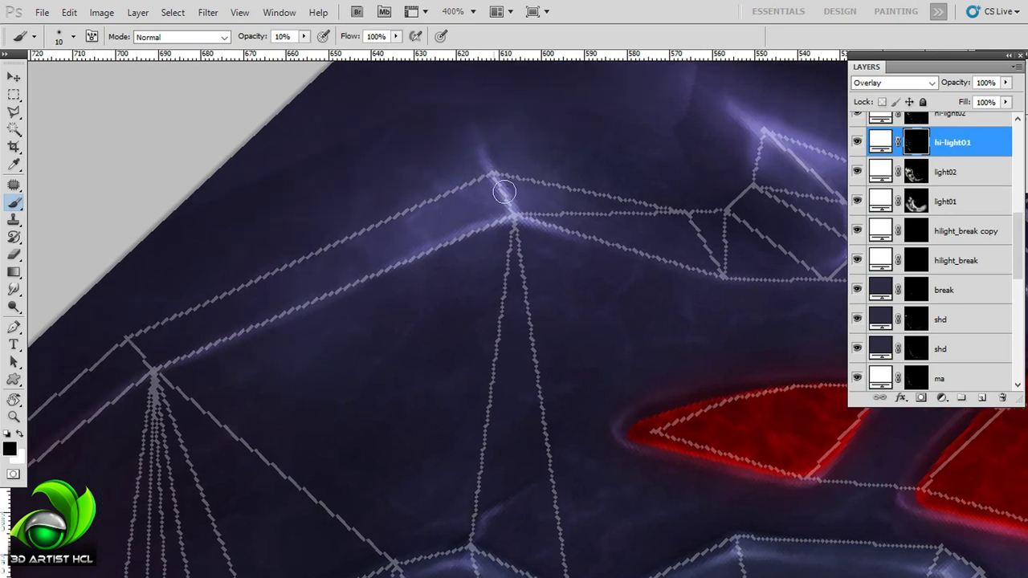
pyautogui.scroll(-1, 522, 140)
pyautogui.hscroll(-4, 522, 140)
pyautogui.hscroll(1, 447, 150)
pyautogui.hotkey('alt', '[')
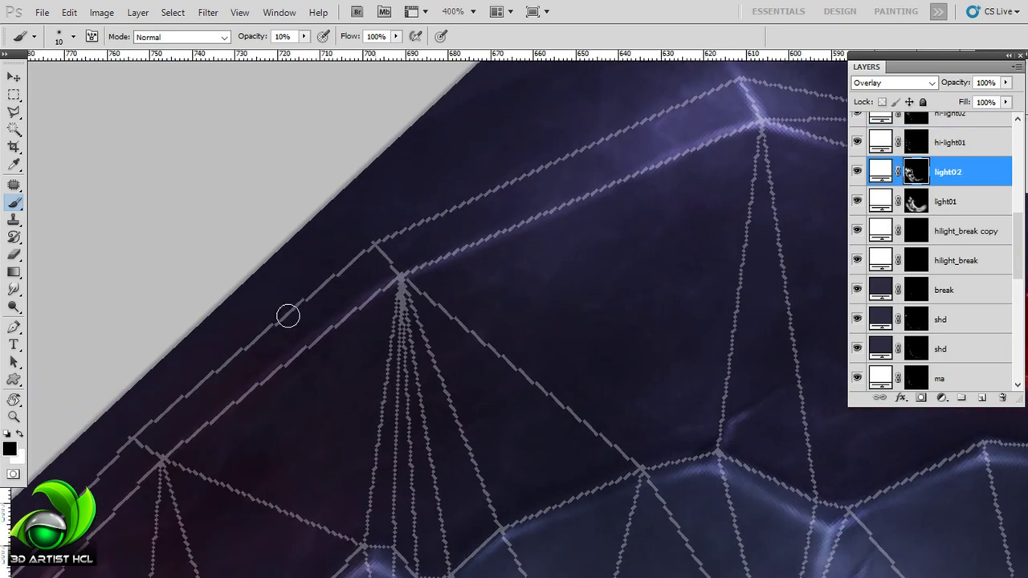
pyautogui.press('x')
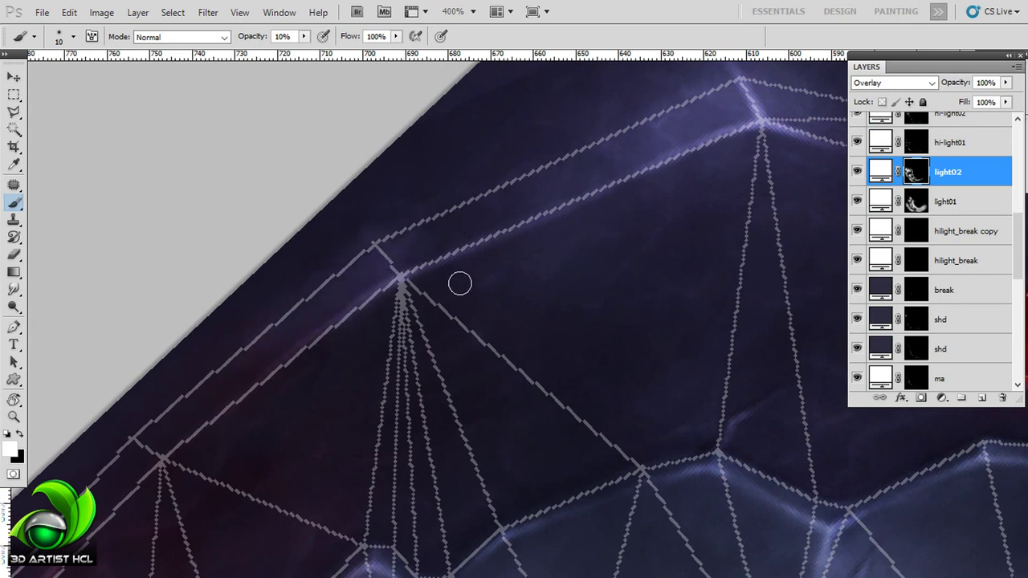
pyautogui.hotkey('alt', ']')
pyautogui.press('[')
pyautogui.hscroll(-1, 459, 268)
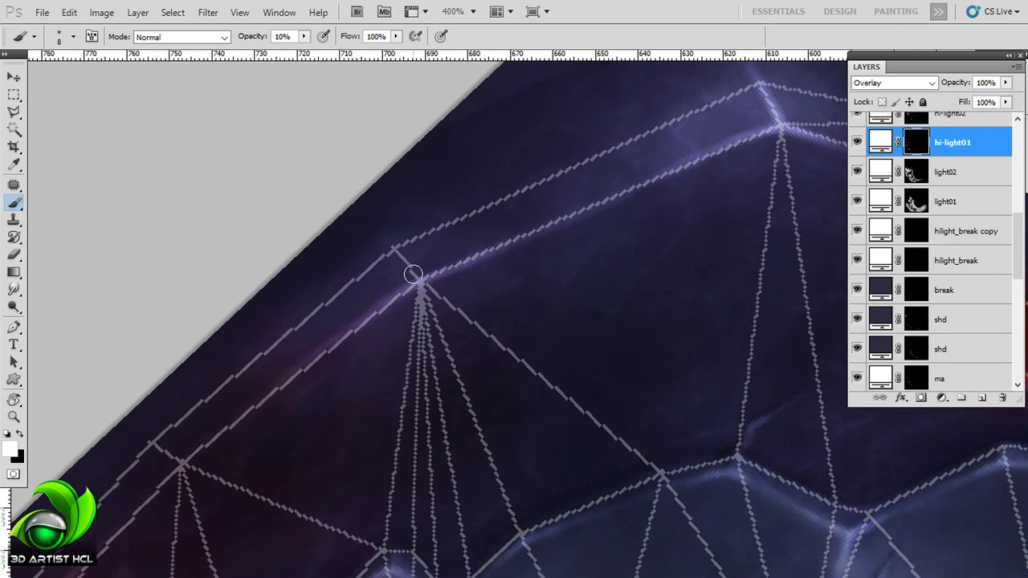
pyautogui.press('[')
pyautogui.press('[')
pyautogui.moveTo(407, 267)
pyautogui.mouseDown()
pyautogui.moveTo(419, 277)
pyautogui.moveTo(680, 132)
pyautogui.mouseUp()
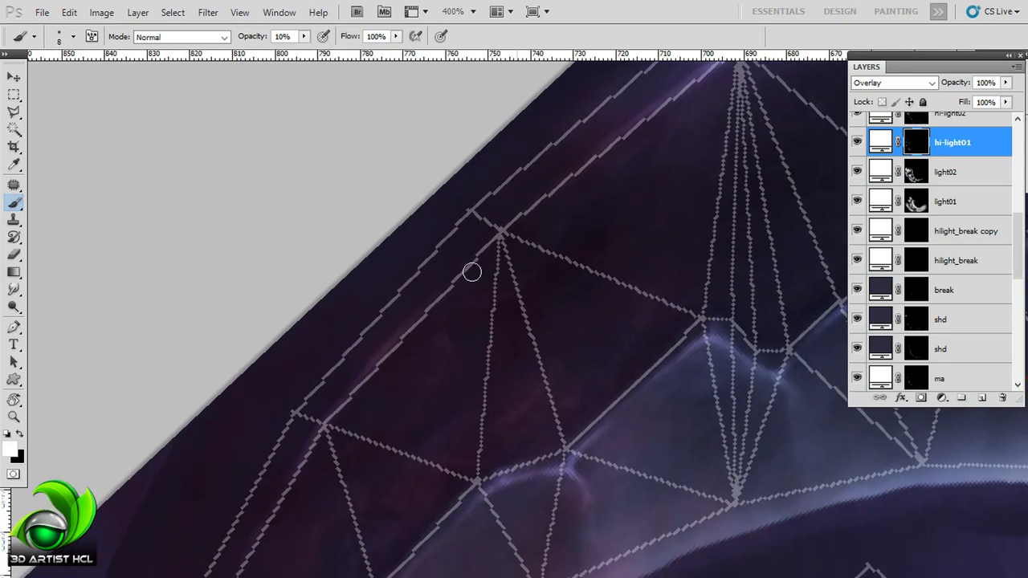
# - Switch to light02 with a 20 px brush and rotate the view so the blade tip lies level
pyautogui.moveTo(538, 198); pyautogui.dragTo(599, 154)
pyautogui.moveTo(562, 222)
pyautogui.mouseDown()
pyautogui.moveTo(417, 262)
pyautogui.moveTo(468, 227)
pyautogui.moveTo(412, 246)
pyautogui.moveTo(426, 232)
pyautogui.moveTo(390, 232)
pyautogui.mouseUp()
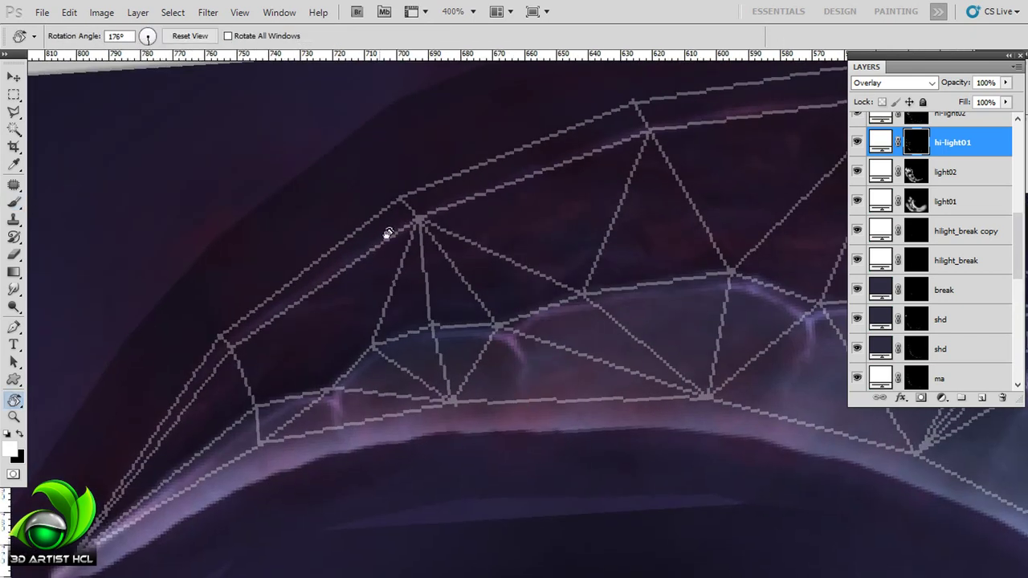
pyautogui.hotkey('alt', '[')
pyautogui.press(']')
pyautogui.press(']')
pyautogui.press(']')
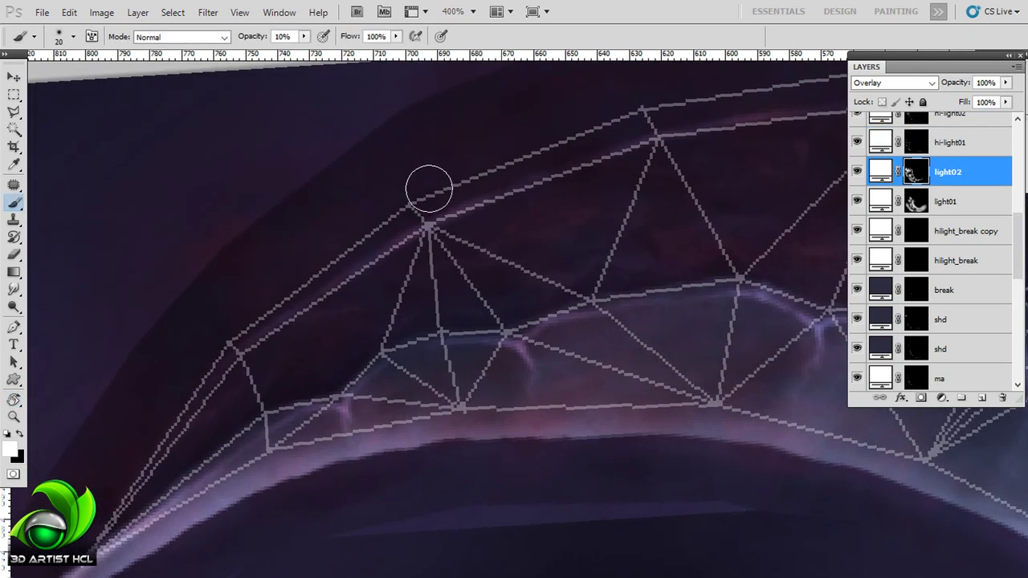
pyautogui.moveTo(370, 239); pyautogui.dragTo(566, 142)
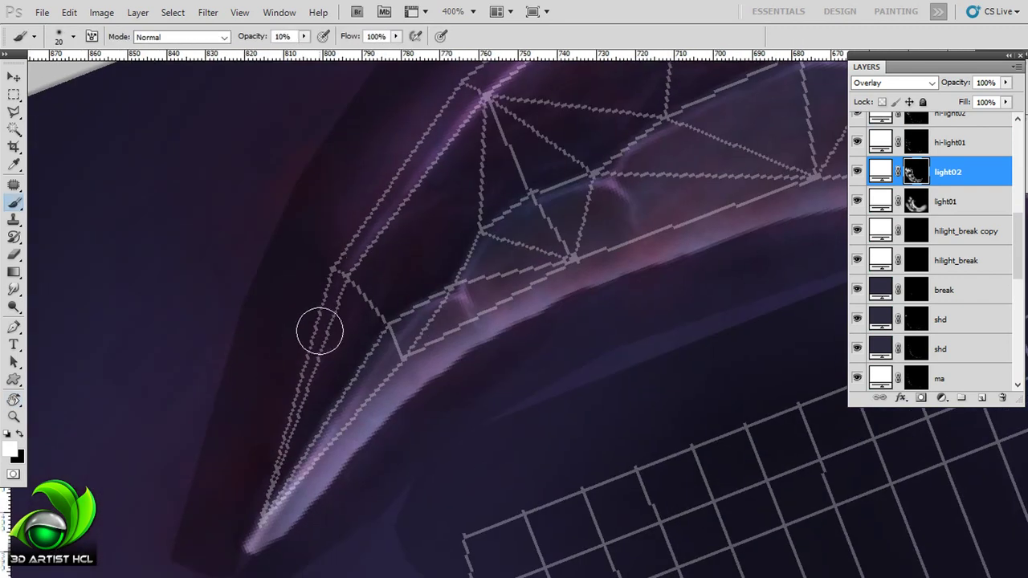
pyautogui.press('r')
pyautogui.moveTo(319, 329)
pyautogui.mouseDown()
pyautogui.moveTo(507, 227)
pyautogui.moveTo(408, 241)
pyautogui.mouseUp()
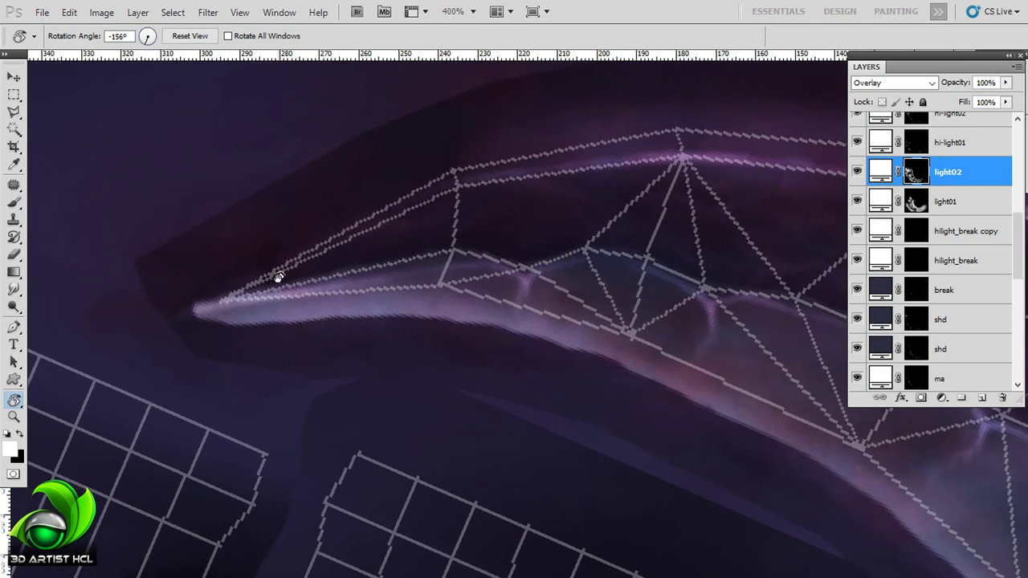
pyautogui.press('b')
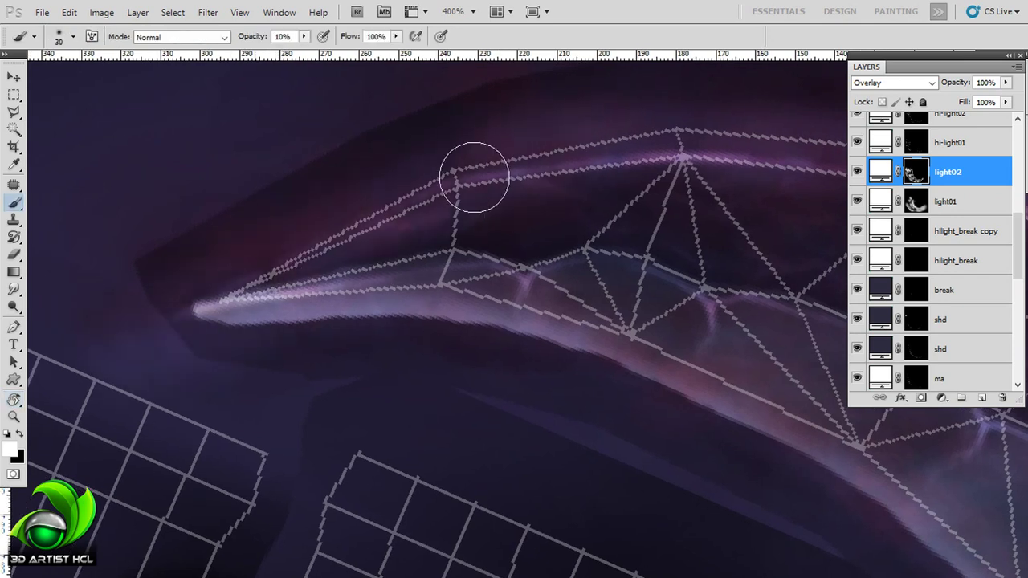
pyautogui.hscroll(5, 676, 176)
pyautogui.press('r')
pyautogui.moveTo(676, 176); pyautogui.dragTo(523, 183)
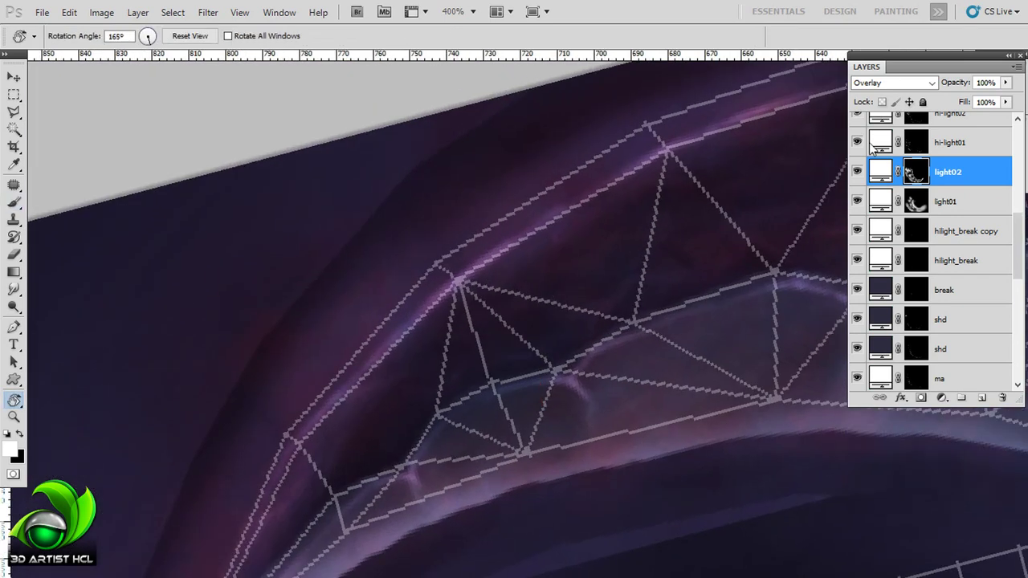
# - Hide the uv wireframe layer and orbit the scythe in Maya to inspect the texture
pyautogui.scroll(2, 923, 241)
pyautogui.click(860, 229)
pyautogui.scroll(-2, 809, 183)
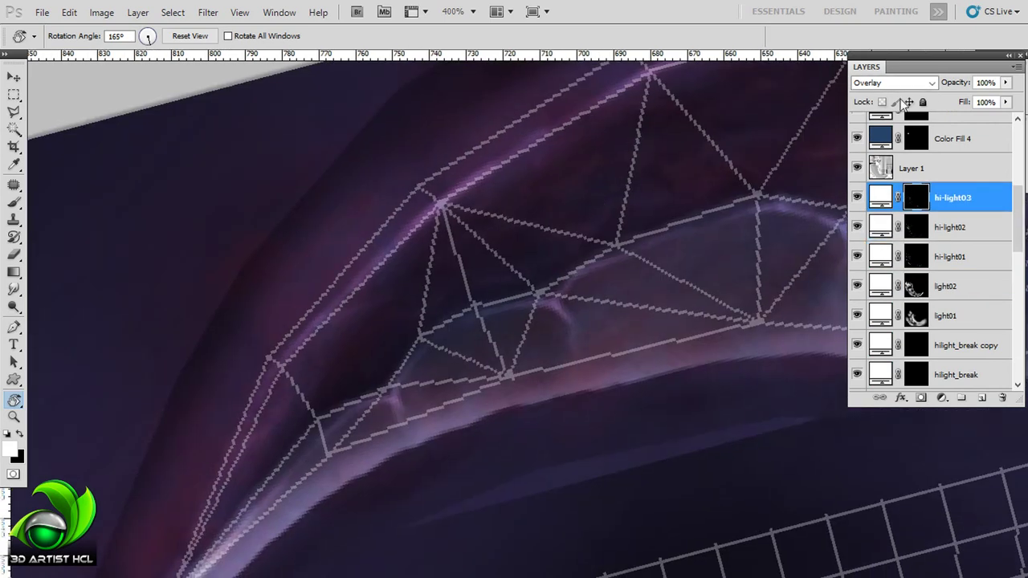
pyautogui.scroll(3, 923, 240)
pyautogui.click(857, 127)
pyautogui.scroll(3, 735, 179)
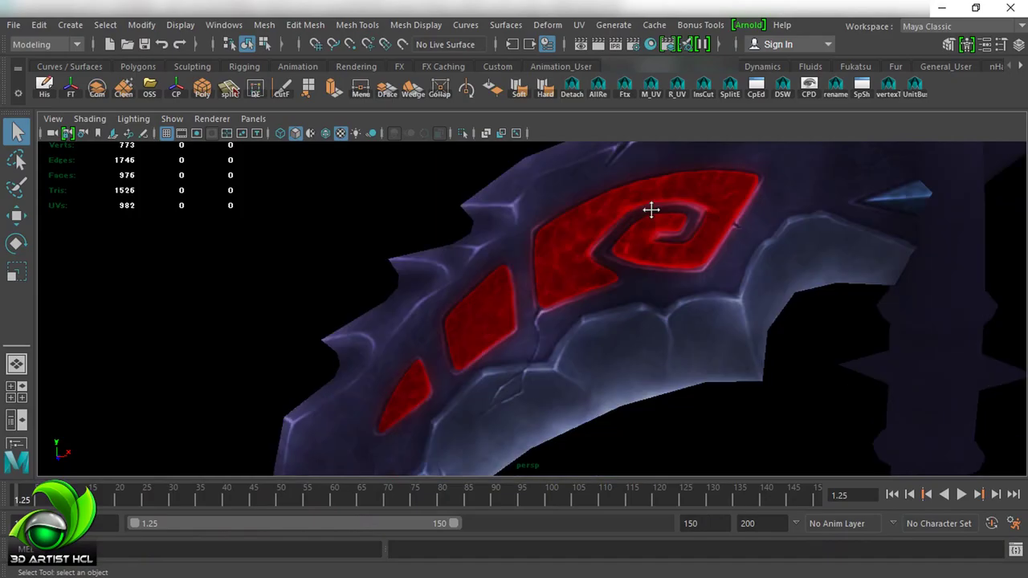
pyautogui.moveTo(635, 278)
pyautogui.mouseDown()
pyautogui.moveTo(608, 232)
pyautogui.moveTo(567, 228)
pyautogui.moveTo(711, 214)
pyautogui.moveTo(583, 237)
pyautogui.moveTo(608, 243)
pyautogui.mouseUp()
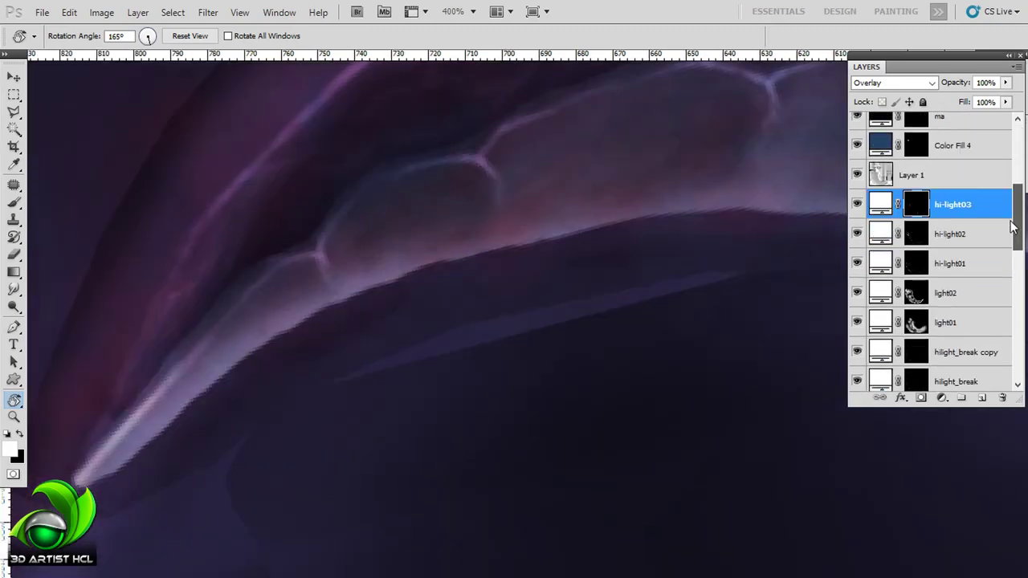
# - Try a 20% white stroke along the rim highlight on hi-light01, then undo it
pyautogui.click(952, 263)
pyautogui.moveTo(536, 234); pyautogui.dragTo(495, 235)
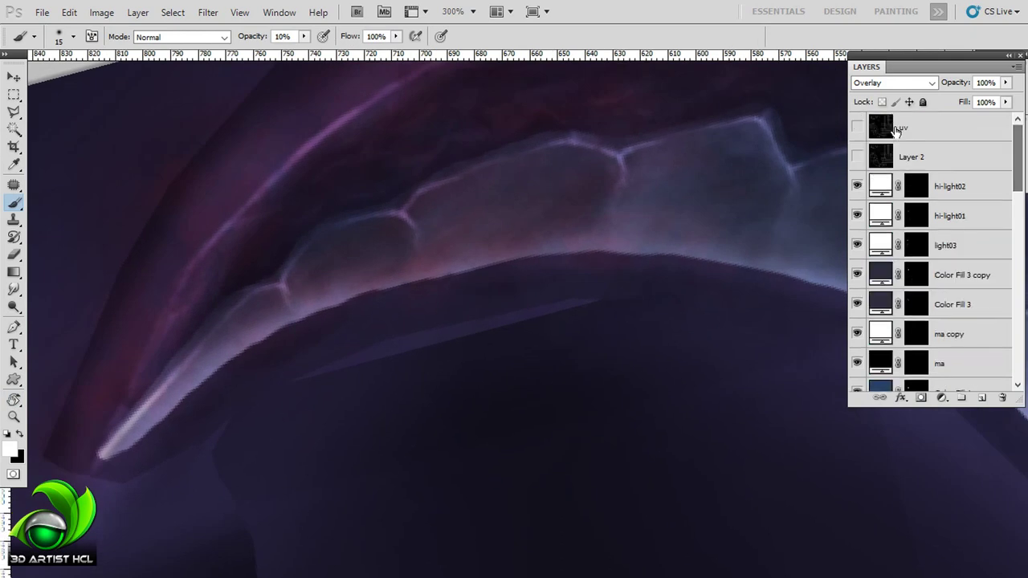
pyautogui.press('r')
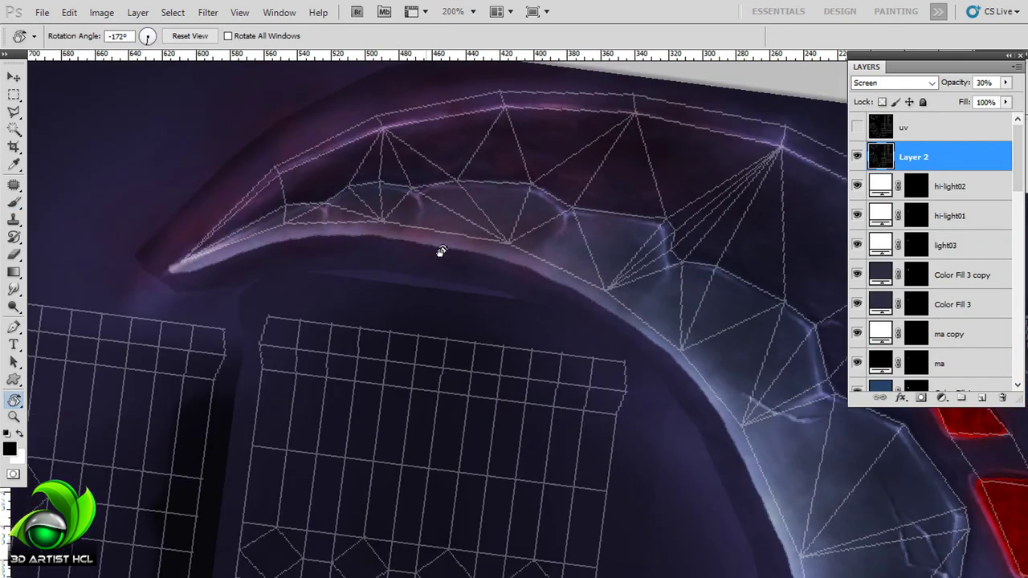
pyautogui.moveTo(374, 250); pyautogui.dragTo(488, 155)
pyautogui.hotkey('ctrl', '+')
pyautogui.press('2')
pyautogui.press('x')
pyautogui.moveTo(266, 417)
pyautogui.mouseDown()
pyautogui.moveTo(321, 351)
pyautogui.moveTo(420, 271)
pyautogui.moveTo(723, 178)
pyautogui.mouseUp()
pyautogui.hotkey('ctrl', 'alt', 'z')
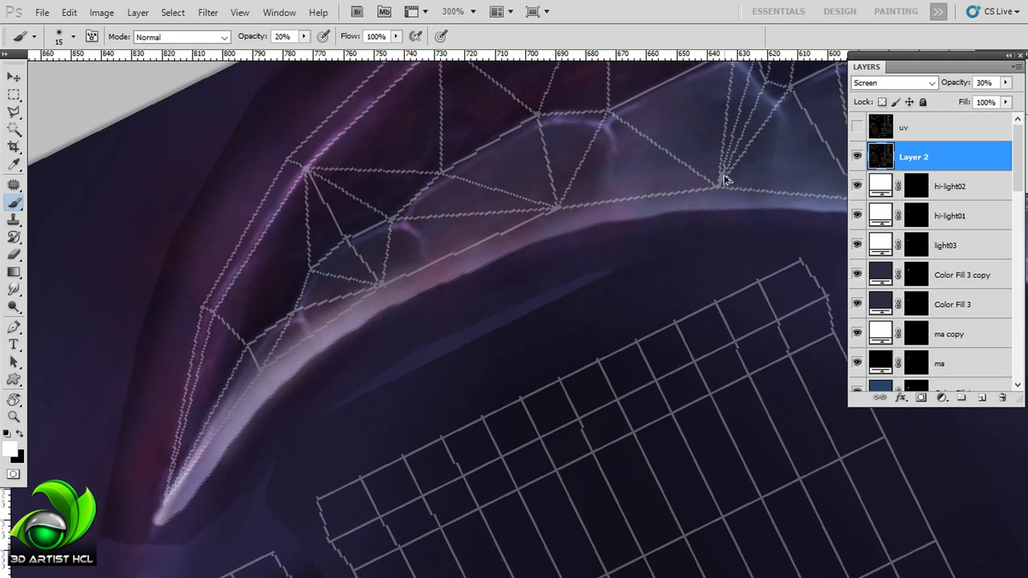
pyautogui.hotkey('ctrl', 'alt', 'z')
pyautogui.hotkey('ctrl', 'alt', 'z')
pyautogui.hotkey('ctrl', 'alt', 'z')
# - Toggle light02 off and on to compare the lighting, then duplicate hi-light01
pyautogui.moveTo(1018, 185); pyautogui.dragTo(1021, 147)
pyautogui.click(947, 217)
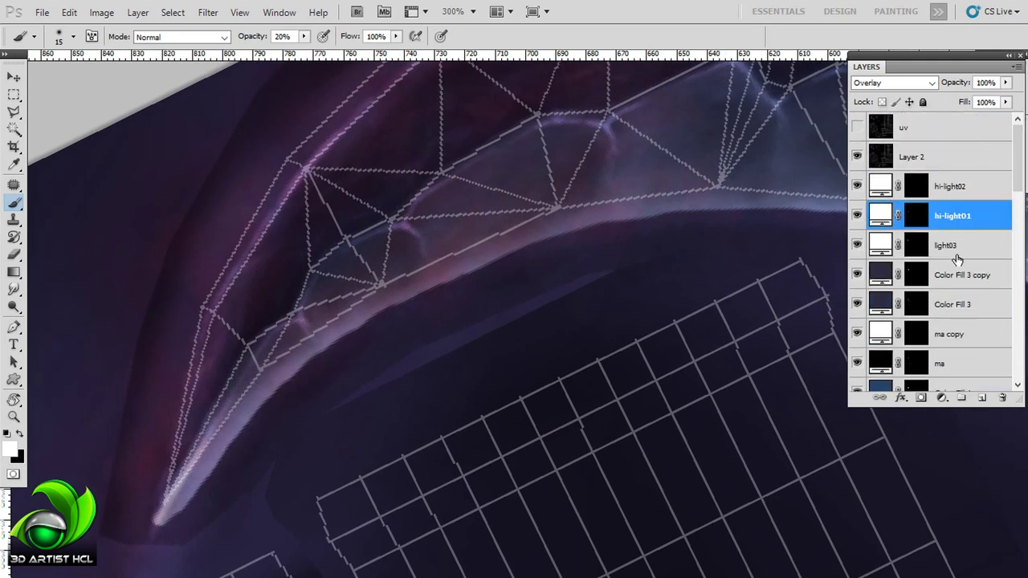
pyautogui.scroll(-3, 916, 297)
pyautogui.click(891, 217)
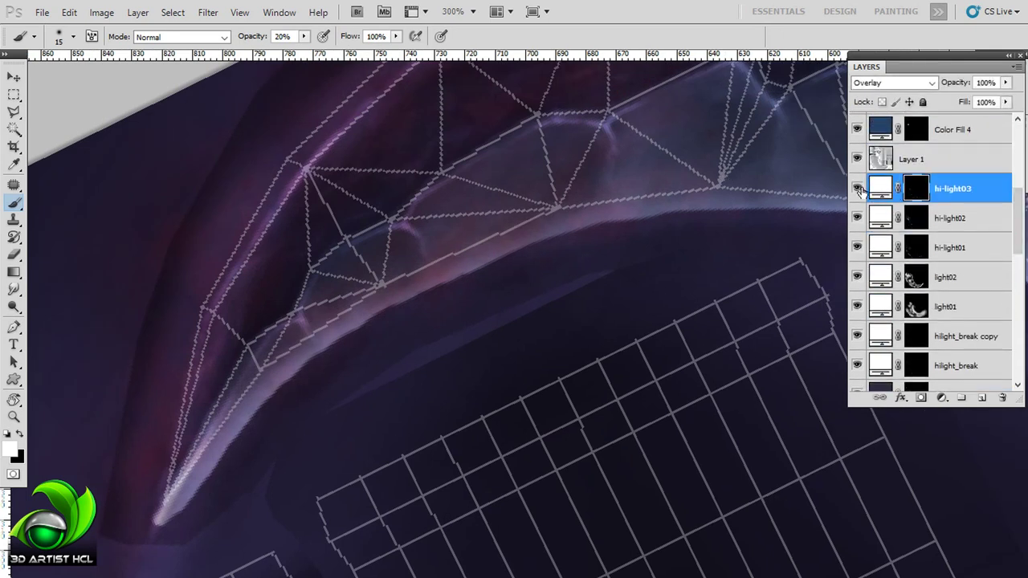
pyautogui.click(871, 277)
pyautogui.click(858, 277)
pyautogui.click(859, 277)
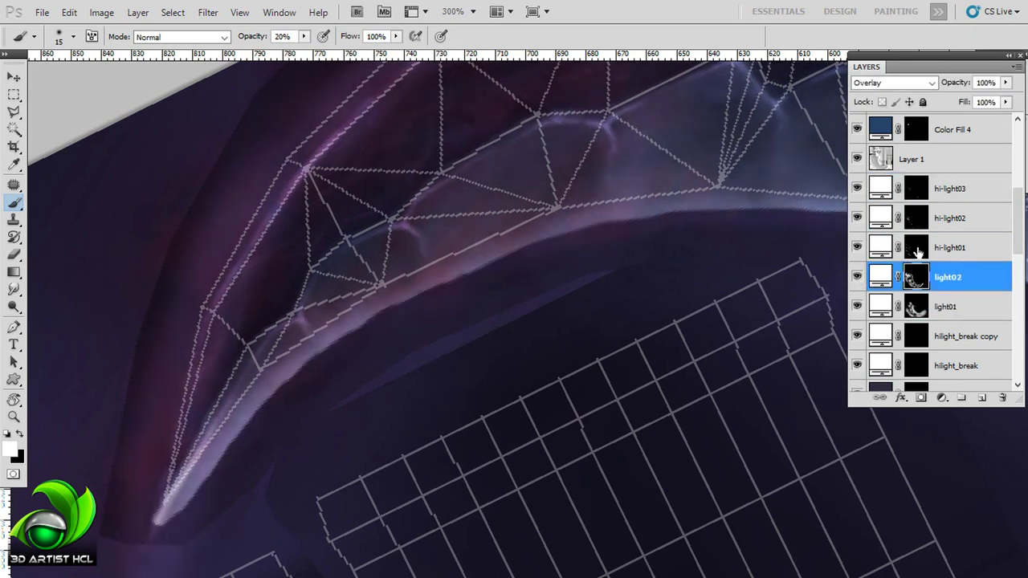
pyautogui.click(918, 248)
pyautogui.hotkey('ctrl', 'j')
# - Paint a 10% white glow along the curved edge on the hi-light01 copy mask
pyautogui.click(917, 231)
pyautogui.scroll(-1, 268, 344)
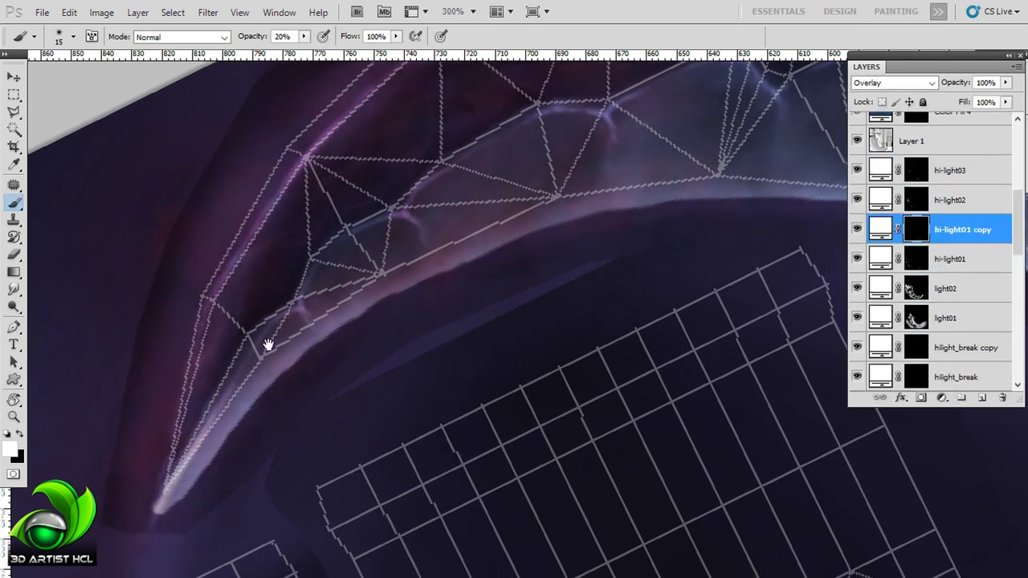
pyautogui.press('1')
pyautogui.moveTo(216, 439)
pyautogui.mouseDown()
pyautogui.moveTo(394, 277)
pyautogui.moveTo(619, 169)
pyautogui.mouseUp()
pyautogui.press('r')
pyautogui.press('b')
pyautogui.press('r')
pyautogui.moveTo(287, 405)
pyautogui.mouseDown()
pyautogui.moveTo(546, 214)
pyautogui.moveTo(553, 165)
pyautogui.mouseUp()
pyautogui.press('b')
pyautogui.moveTo(335, 317)
pyautogui.mouseDown()
pyautogui.moveTo(651, 156)
pyautogui.moveTo(610, 184)
pyautogui.mouseUp()
# - Enlarge the brush to 35, then 80, and brighten more of the curved edge
pyautogui.press('r')
pyautogui.press('b')
pyautogui.press(']')
pyautogui.press(']')
pyautogui.press(']')
pyautogui.moveTo(154, 484)
pyautogui.mouseDown()
pyautogui.moveTo(647, 222)
pyautogui.moveTo(155, 470)
pyautogui.moveTo(248, 367)
pyautogui.moveTo(450, 198)
pyautogui.moveTo(554, 160)
pyautogui.moveTo(562, 173)
pyautogui.mouseUp()
pyautogui.press('r')
pyautogui.press('b')
pyautogui.moveTo(148, 436); pyautogui.dragTo(496, 252)
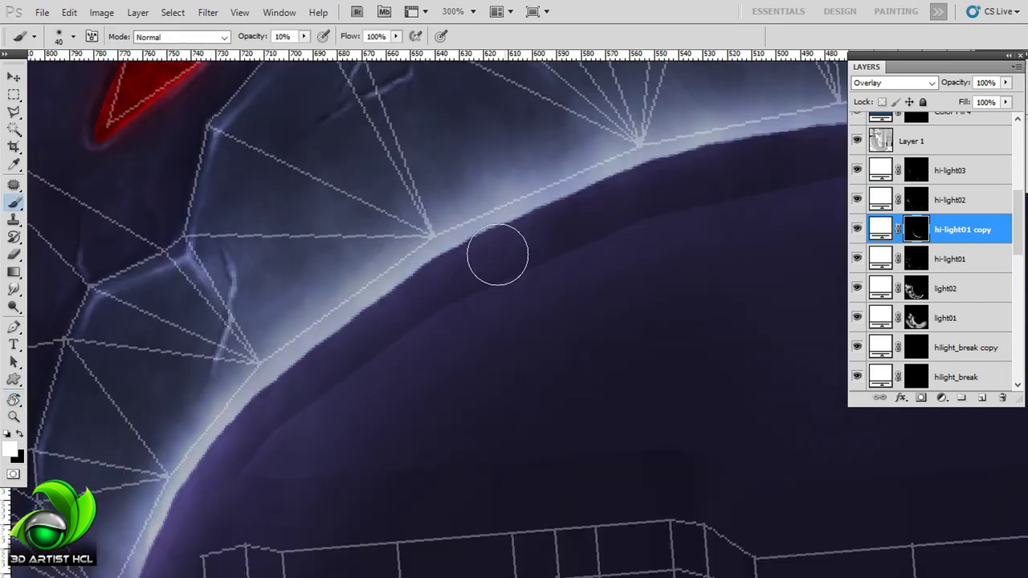
pyautogui.press(']')
pyautogui.press(']')
pyautogui.press(']')
pyautogui.moveTo(401, 202)
pyautogui.mouseDown()
pyautogui.moveTo(314, 294)
pyautogui.moveTo(473, 265)
pyautogui.mouseUp()
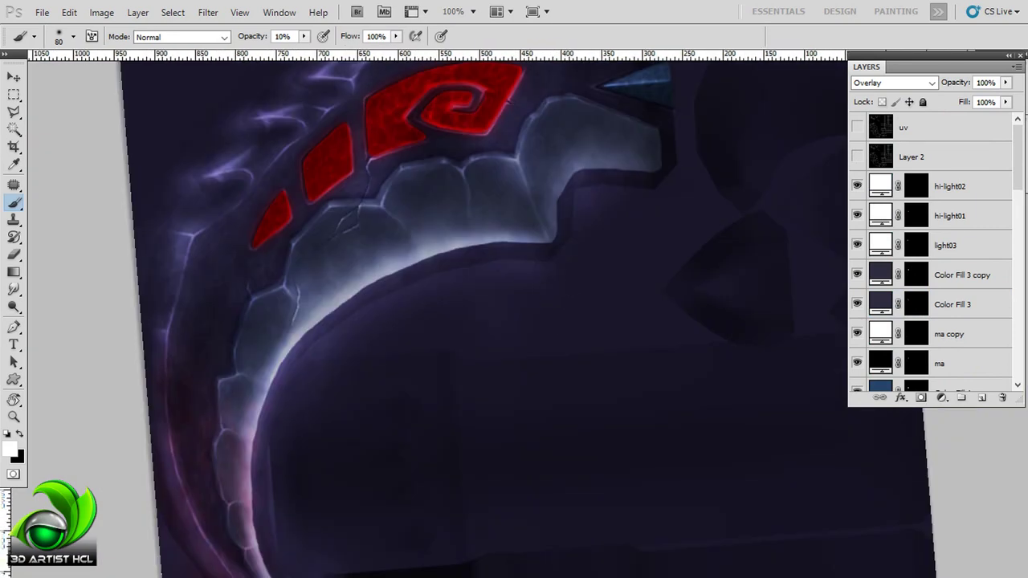
# - Softly brighten the stone band's lower edge with a 125, then 60 px brush
pyautogui.press(']')
pyautogui.press(']')
pyautogui.press(']')
pyautogui.moveTo(367, 259); pyautogui.dragTo(286, 321)
pyautogui.moveTo(465, 236); pyautogui.dragTo(526, 221)
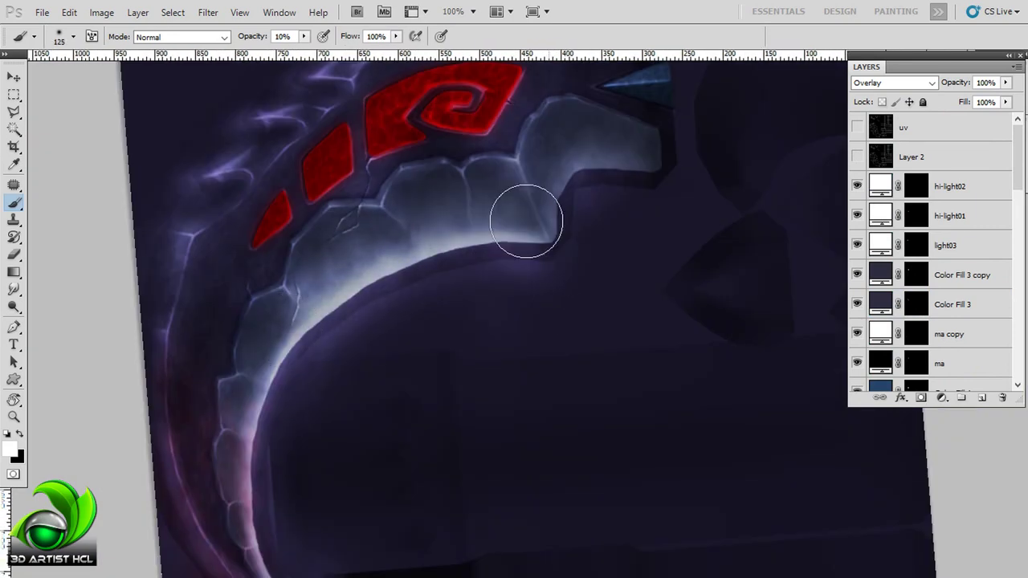
pyautogui.moveTo(268, 516); pyautogui.dragTo(192, 565)
pyautogui.press('[')
pyautogui.press('[')
pyautogui.press('[')
pyautogui.moveTo(477, 277)
pyautogui.mouseDown()
pyautogui.moveTo(501, 200)
pyautogui.moveTo(474, 302)
pyautogui.moveTo(422, 268)
pyautogui.moveTo(477, 256)
pyautogui.mouseUp()
pyautogui.moveTo(1014, 173); pyautogui.dragTo(1014, 241)
# - On hi-light03, paint a faint highlight along the stone edge with a finer brush
pyautogui.click(951, 187)
pyautogui.moveTo(459, 232)
pyautogui.mouseDown()
pyautogui.moveTo(495, 238)
pyautogui.moveTo(538, 184)
pyautogui.moveTo(437, 270)
pyautogui.mouseUp()
pyautogui.hotkey('ctrl', '+')
pyautogui.press('[')
pyautogui.press('[')
pyautogui.press('[')
pyautogui.press('[')
pyautogui.press('r')
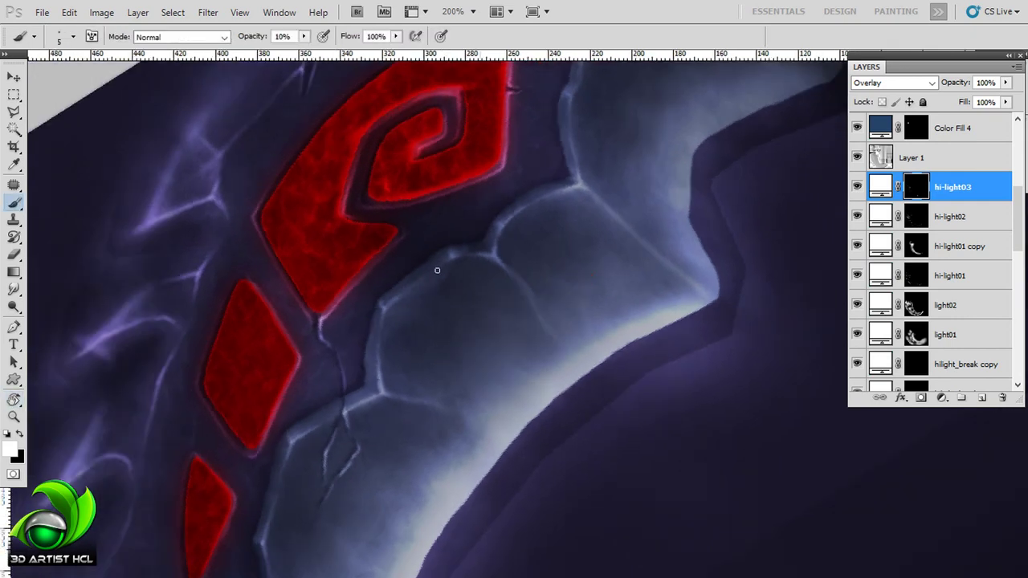
pyautogui.press('[')
pyautogui.press('r')
pyautogui.moveTo(389, 304); pyautogui.dragTo(423, 239)
pyautogui.moveTo(389, 271); pyautogui.dragTo(401, 254)
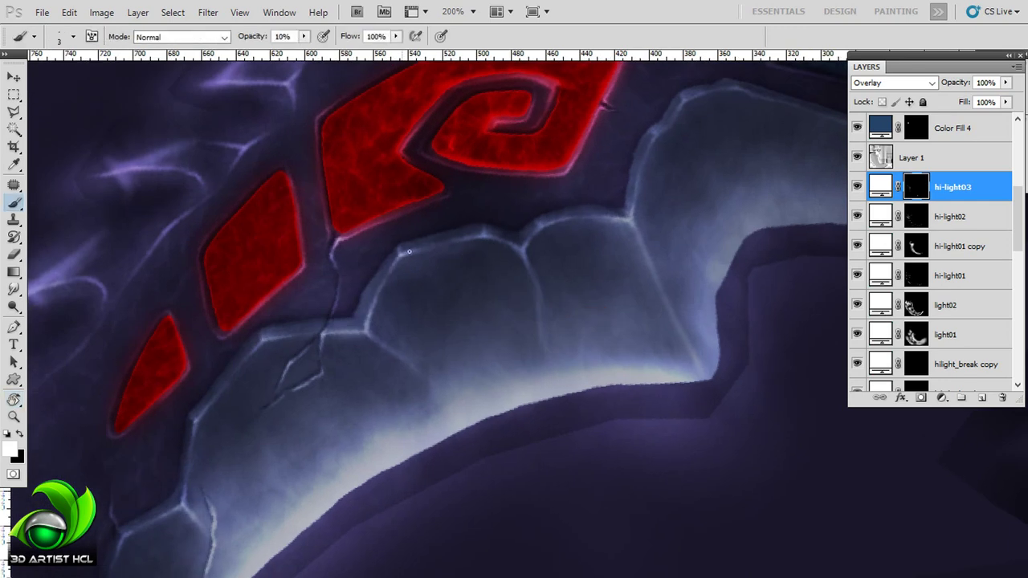
# - Rotate the view in small increments to align with the stone block edges
pyautogui.press('r')
pyautogui.moveTo(483, 235); pyautogui.dragTo(581, 201)
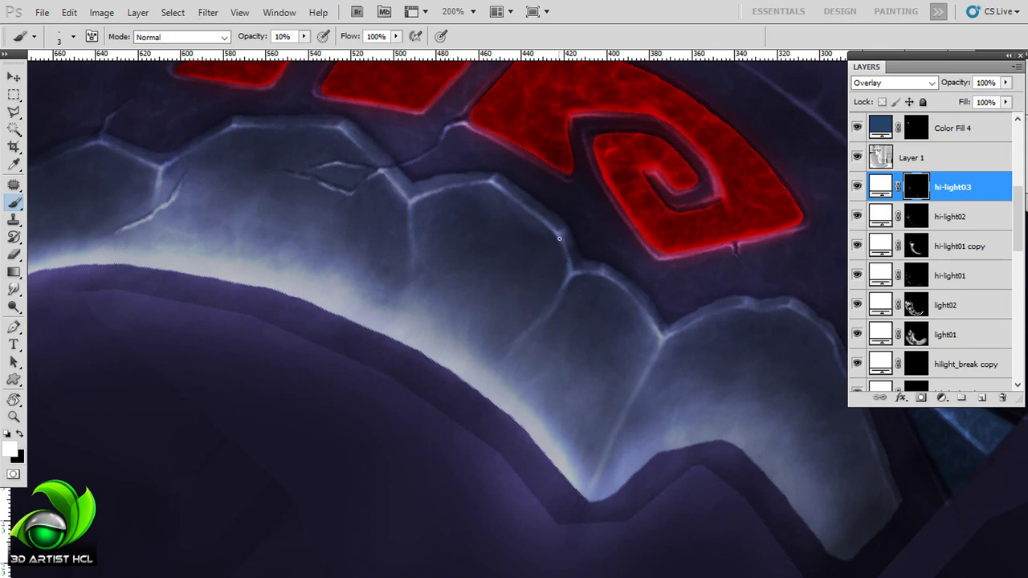
pyautogui.press('r')
pyautogui.moveTo(567, 228)
pyautogui.mouseDown()
pyautogui.moveTo(488, 190)
pyautogui.moveTo(496, 205)
pyautogui.mouseUp()
pyautogui.press('r')
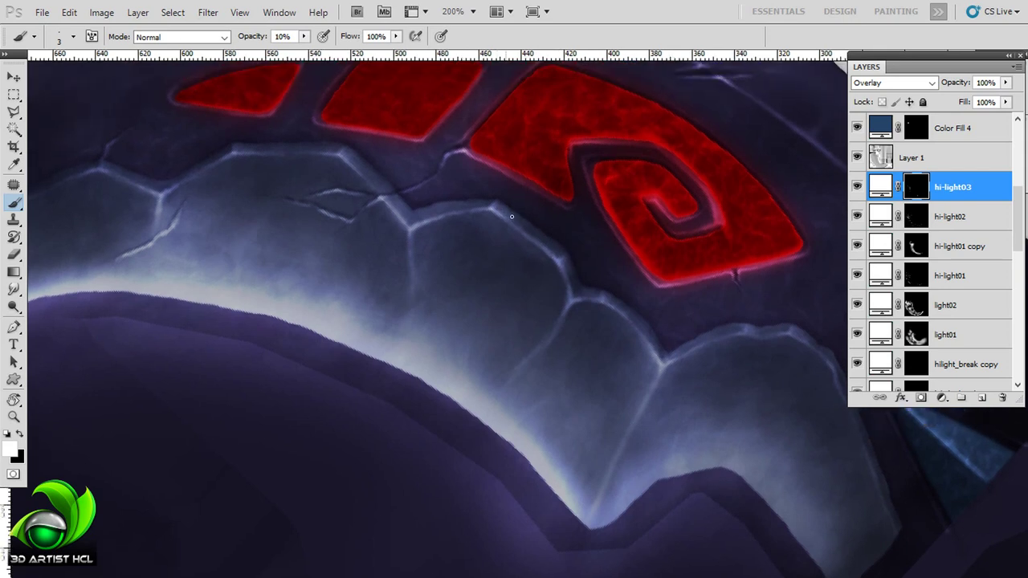
pyautogui.press('r')
pyautogui.moveTo(575, 268); pyautogui.dragTo(562, 275)
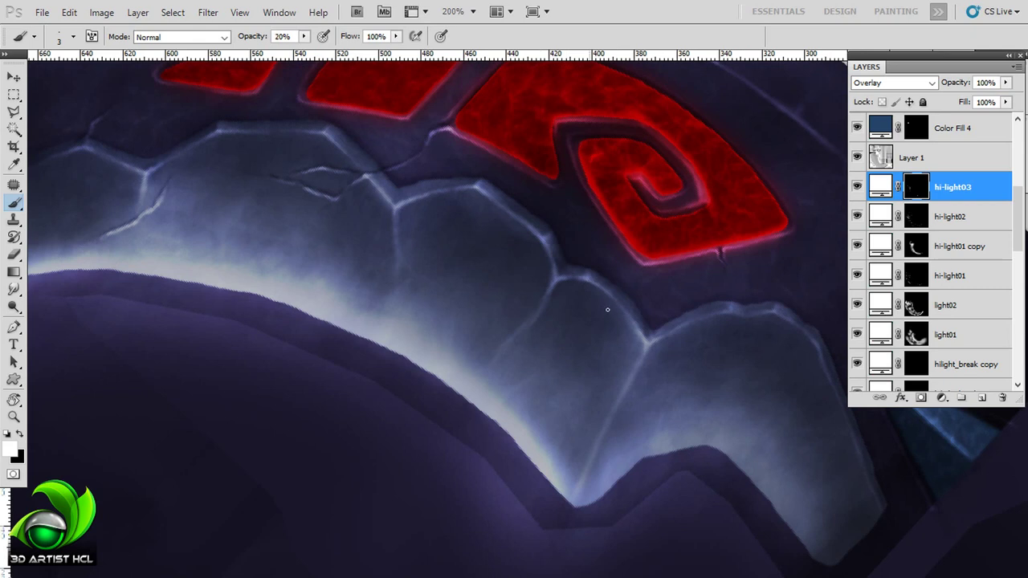
pyautogui.press('r')
pyautogui.moveTo(613, 293); pyautogui.dragTo(591, 232)
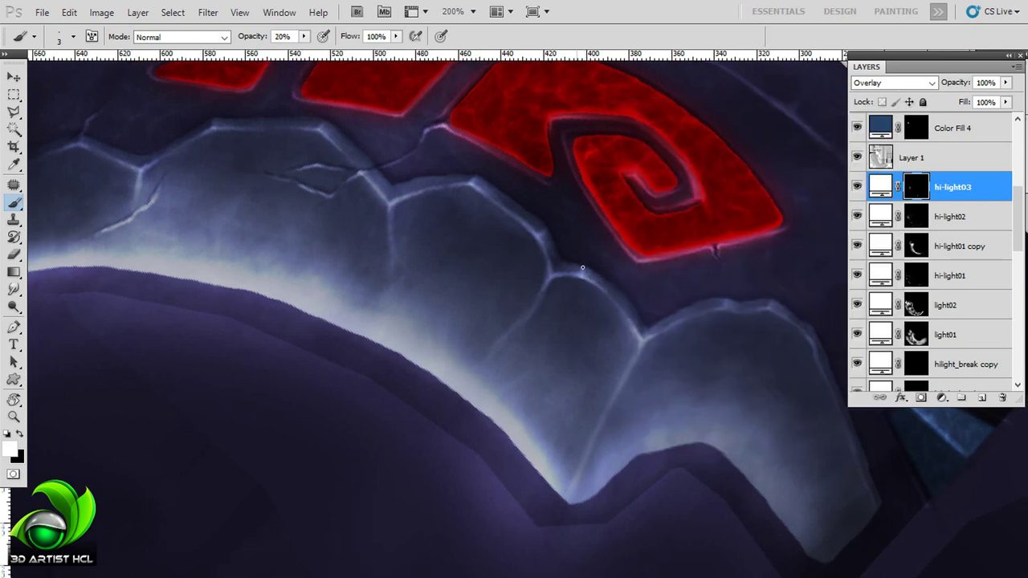
# - Move along the blade to the cracked stones and brighten the edge beside the crack at 10%
pyautogui.moveTo(607, 296); pyautogui.dragTo(579, 268)
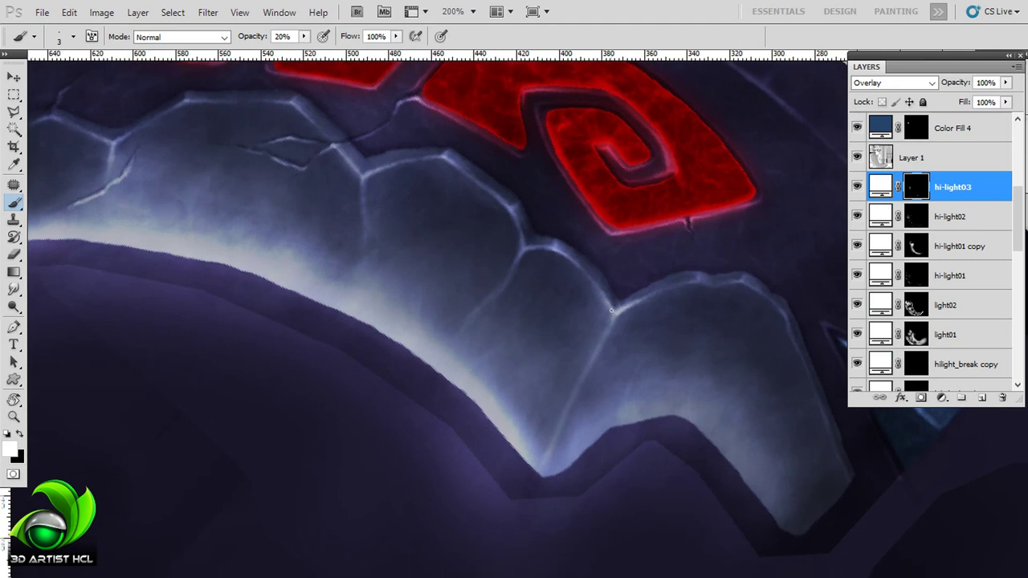
pyautogui.press('r')
pyautogui.moveTo(728, 222); pyautogui.dragTo(665, 237)
pyautogui.press('r')
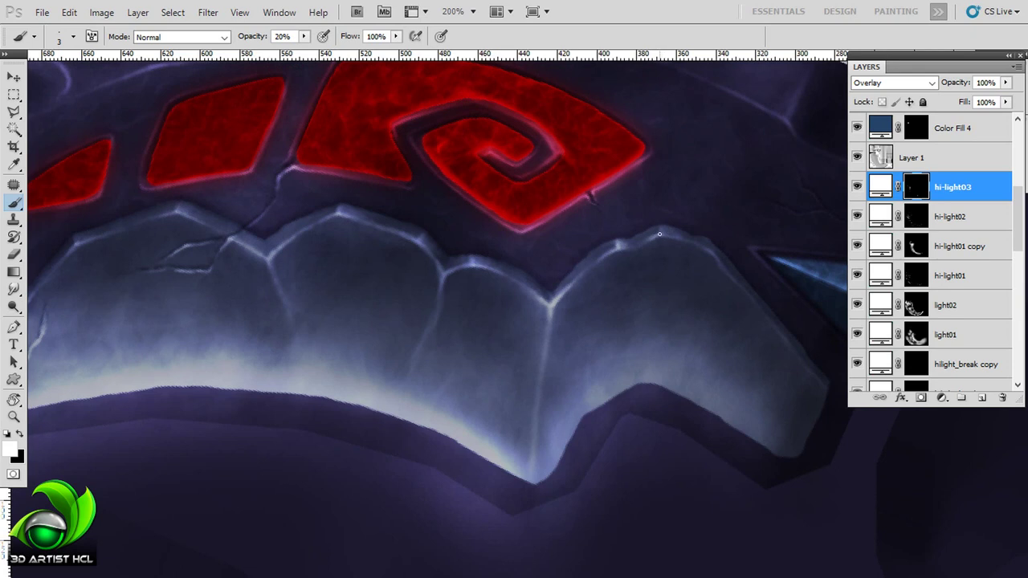
pyautogui.press('r')
pyautogui.moveTo(661, 230)
pyautogui.mouseDown()
pyautogui.moveTo(664, 213)
pyautogui.moveTo(676, 234)
pyautogui.mouseUp()
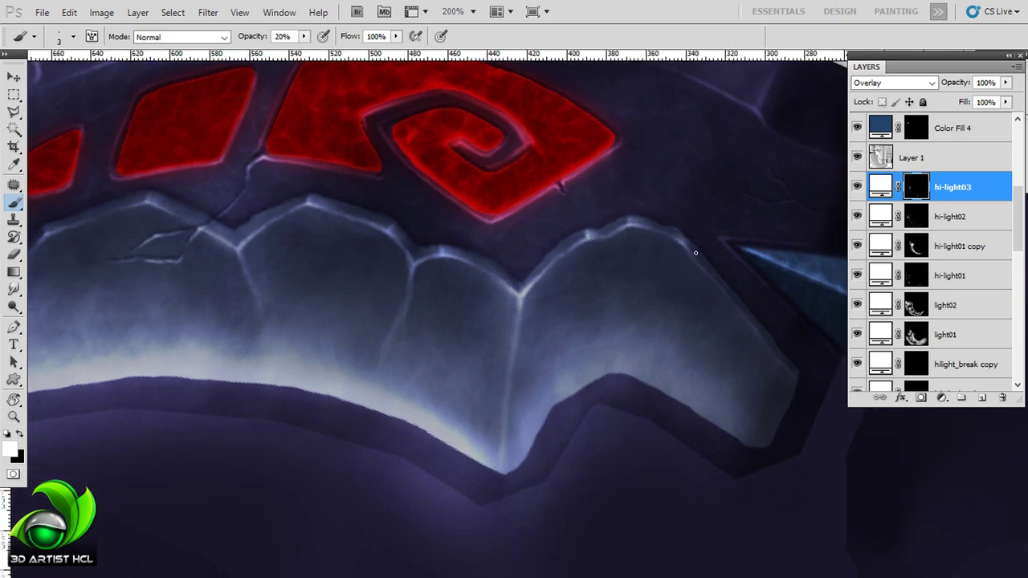
pyautogui.moveTo(685, 245)
pyautogui.mouseDown()
pyautogui.moveTo(722, 271)
pyautogui.moveTo(667, 294)
pyautogui.mouseUp()
pyautogui.moveTo(638, 225)
pyautogui.mouseDown()
pyautogui.moveTo(616, 232)
pyautogui.moveTo(512, 193)
pyautogui.moveTo(404, 133)
pyautogui.mouseUp()
pyautogui.hotkey('ctrl', '+')
pyautogui.press('1')
pyautogui.moveTo(347, 223)
pyautogui.mouseDown()
pyautogui.moveTo(367, 210)
pyautogui.moveTo(460, 228)
pyautogui.mouseUp()
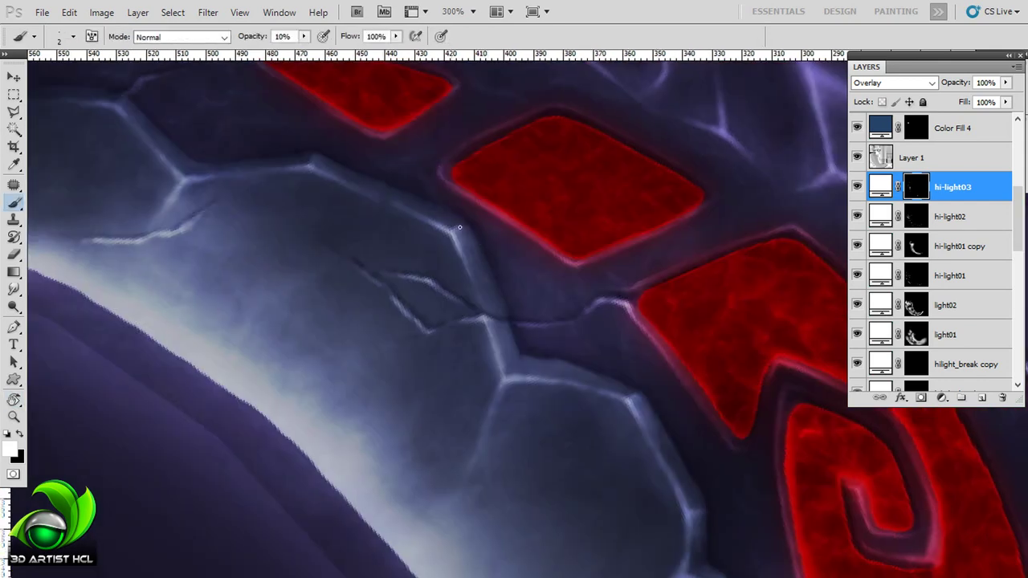
# - Select the shd shadow layer and slightly enlarge the brush
pyautogui.scroll(-2, 457, 265)
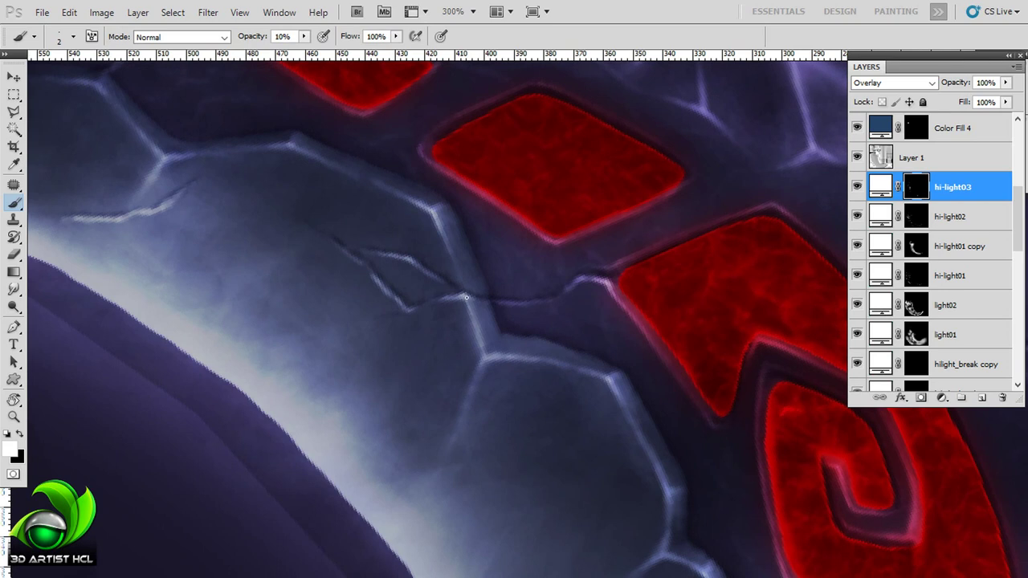
pyautogui.scroll(-2, 430, 304)
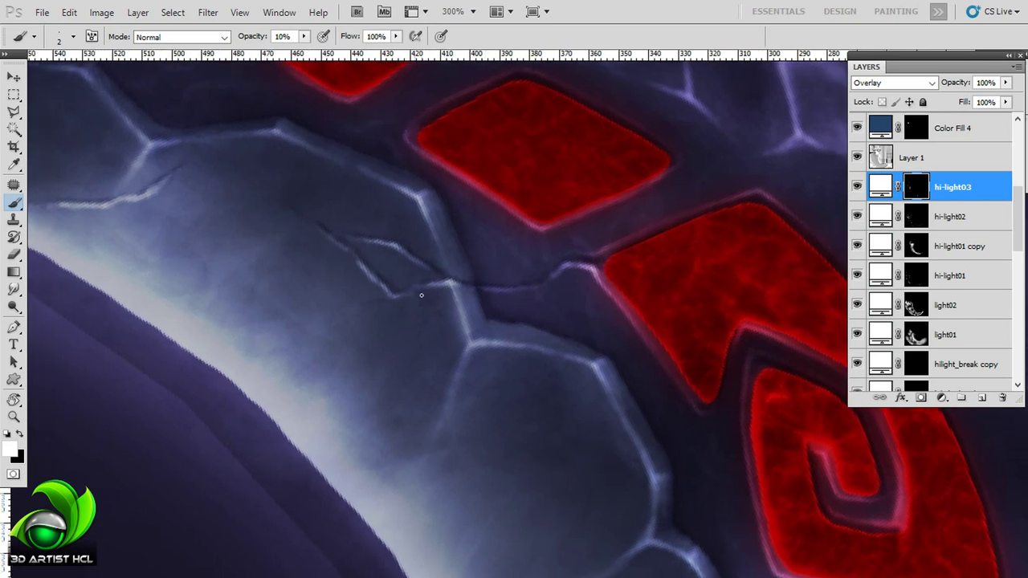
pyautogui.scroll(-2, 458, 291)
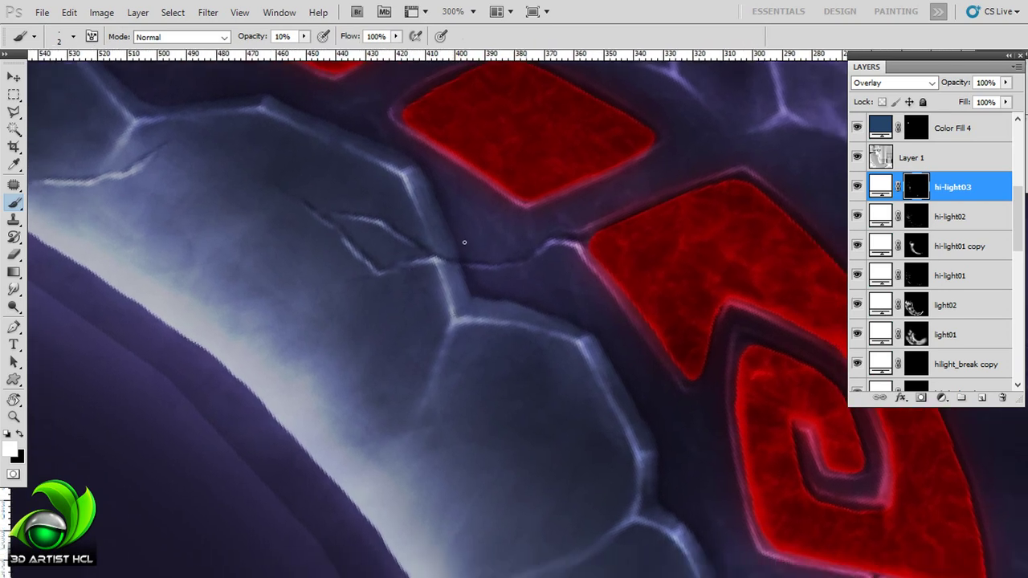
pyautogui.keyDown('ctrl'); pyautogui.click(464, 242); pyautogui.keyUp('ctrl')
pyautogui.press(']')
pyautogui.press(']')
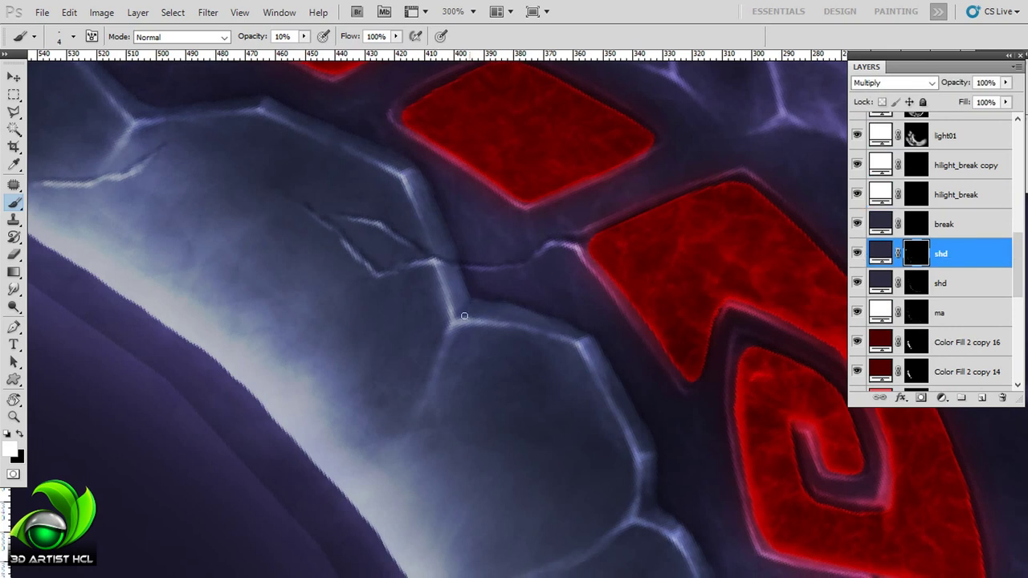
# - On hi-light01 with a slightly smaller brush, bring the stone ridges toward the tip into view
pyautogui.keyDown('ctrl'); pyautogui.click(464, 316); pyautogui.keyUp('ctrl')
pyautogui.press('[')
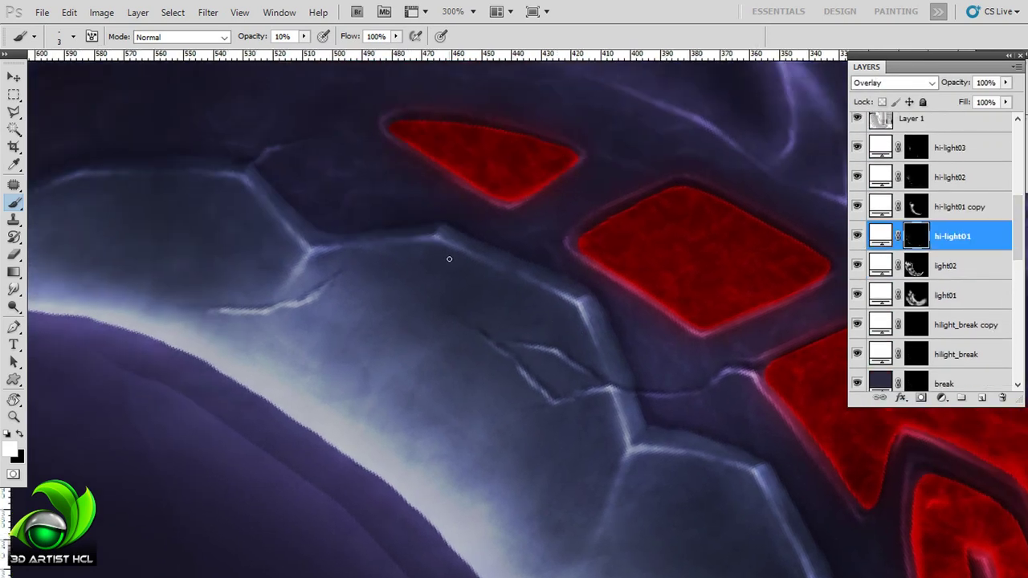
pyautogui.moveTo(527, 277); pyautogui.dragTo(530, 225)
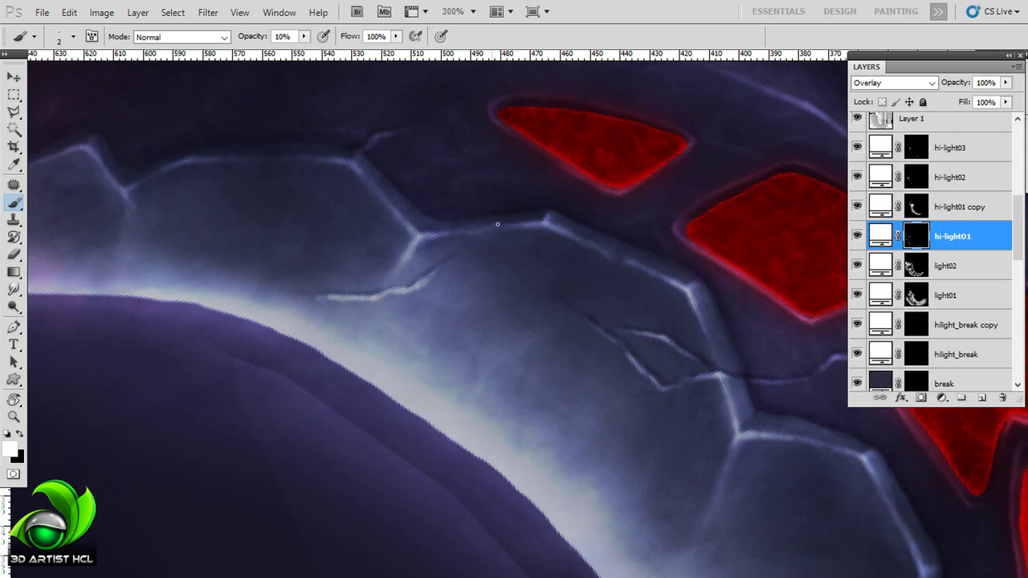
pyautogui.moveTo(422, 243); pyautogui.dragTo(498, 275)
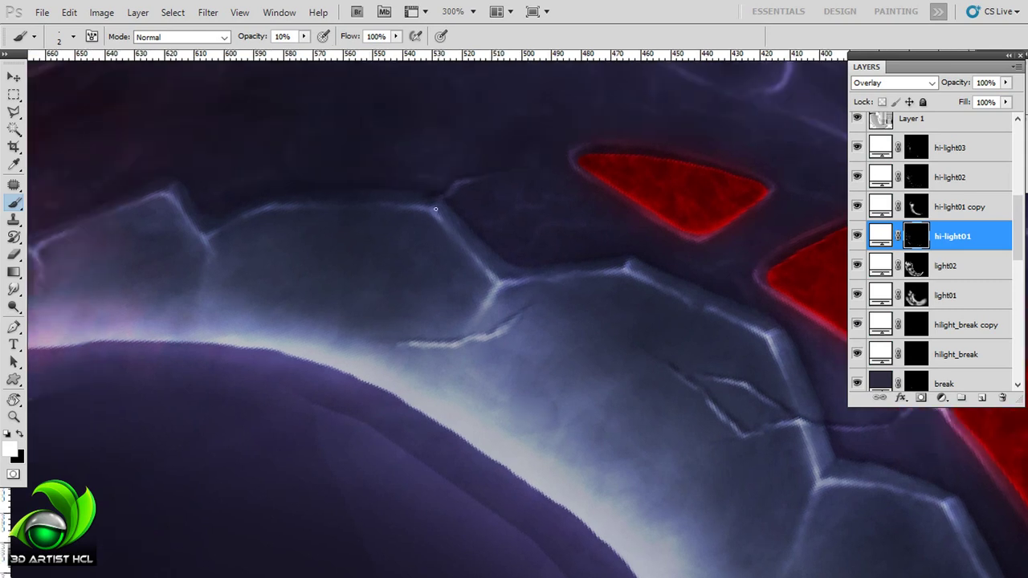
pyautogui.moveTo(437, 211); pyautogui.dragTo(466, 154)
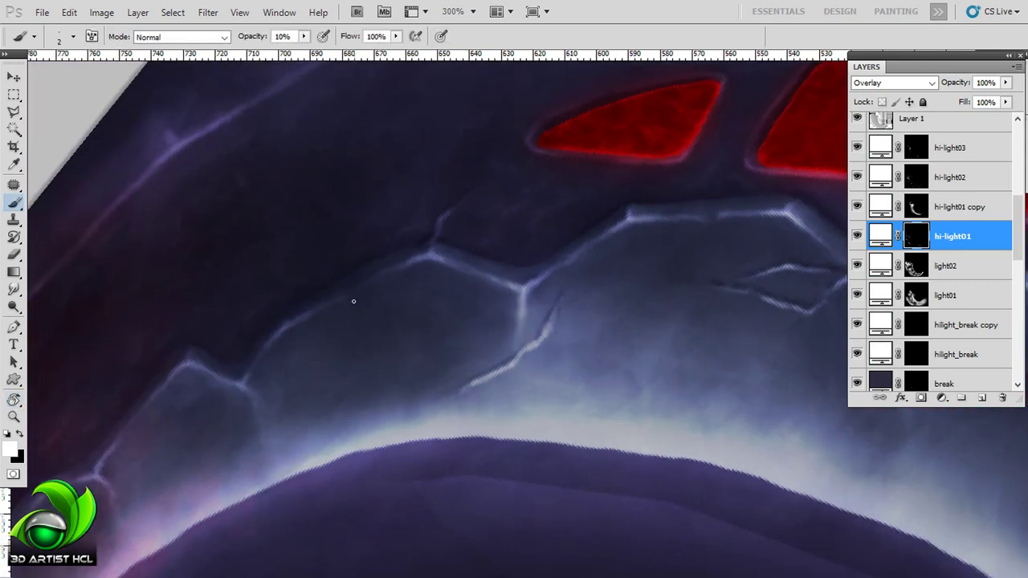
pyautogui.moveTo(369, 312)
pyautogui.mouseDown()
pyautogui.moveTo(406, 269)
pyautogui.moveTo(441, 273)
pyautogui.moveTo(389, 258)
pyautogui.moveTo(425, 219)
pyautogui.mouseUp()
# - Paint 20% opacity highlights on the stone block peaks along the blade toward its tip
pyautogui.press('2')
pyautogui.moveTo(302, 299); pyautogui.dragTo(365, 278)
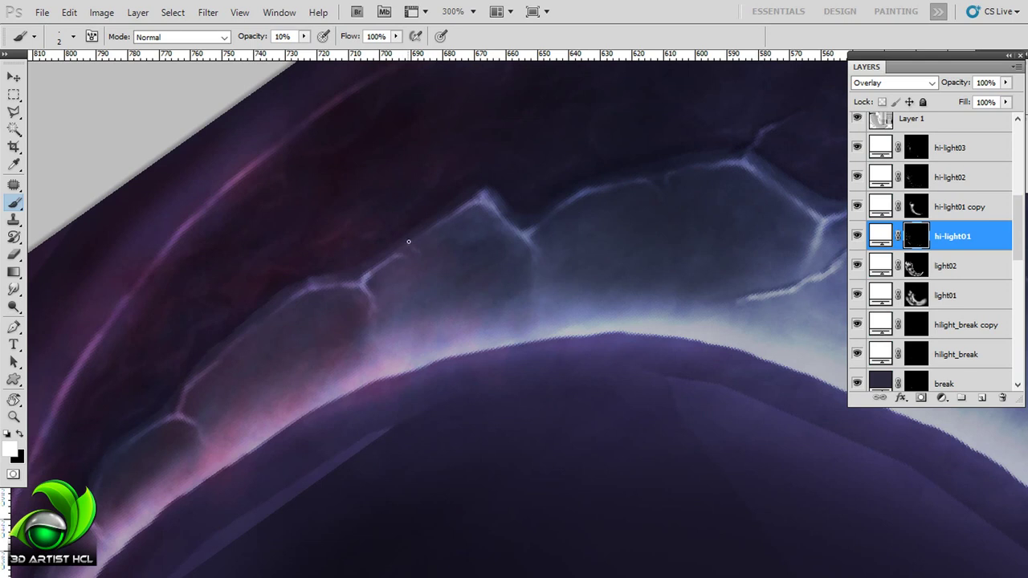
pyautogui.moveTo(423, 233); pyautogui.dragTo(492, 201)
pyautogui.moveTo(373, 257)
pyautogui.mouseDown()
pyautogui.moveTo(471, 218)
pyautogui.moveTo(542, 149)
pyautogui.mouseUp()
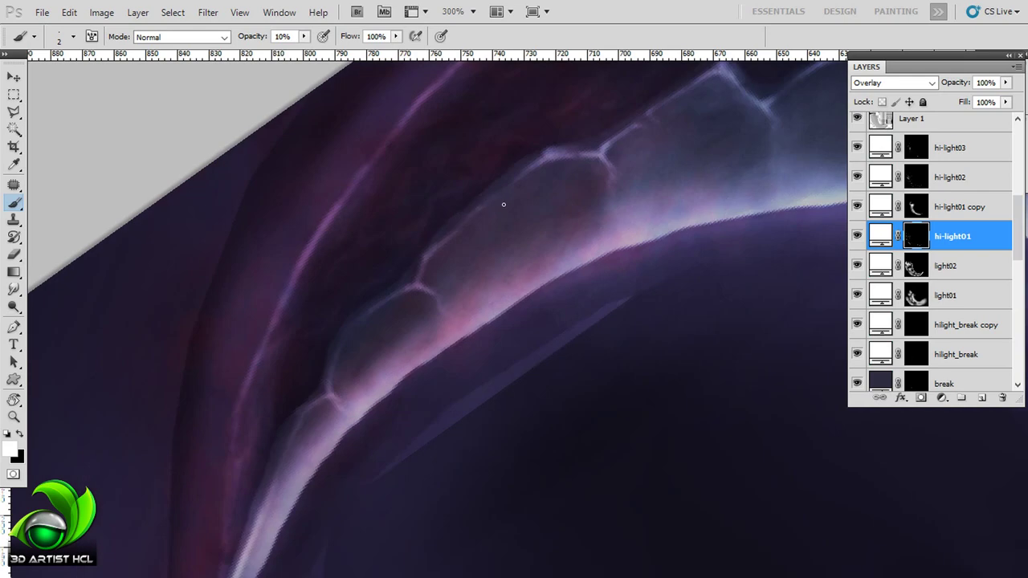
pyautogui.moveTo(497, 194); pyautogui.dragTo(602, 102)
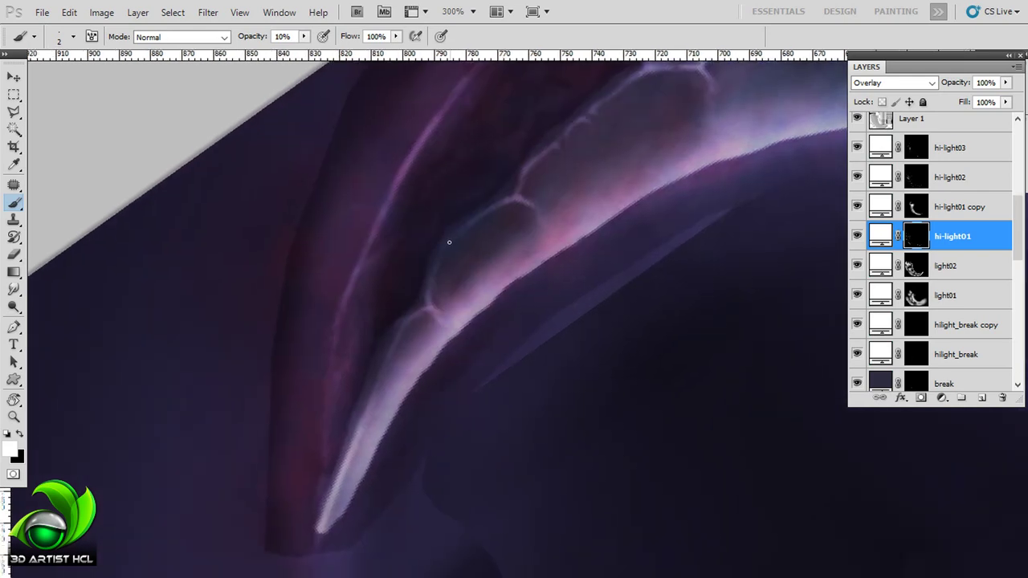
pyautogui.moveTo(464, 229); pyautogui.dragTo(460, 223)
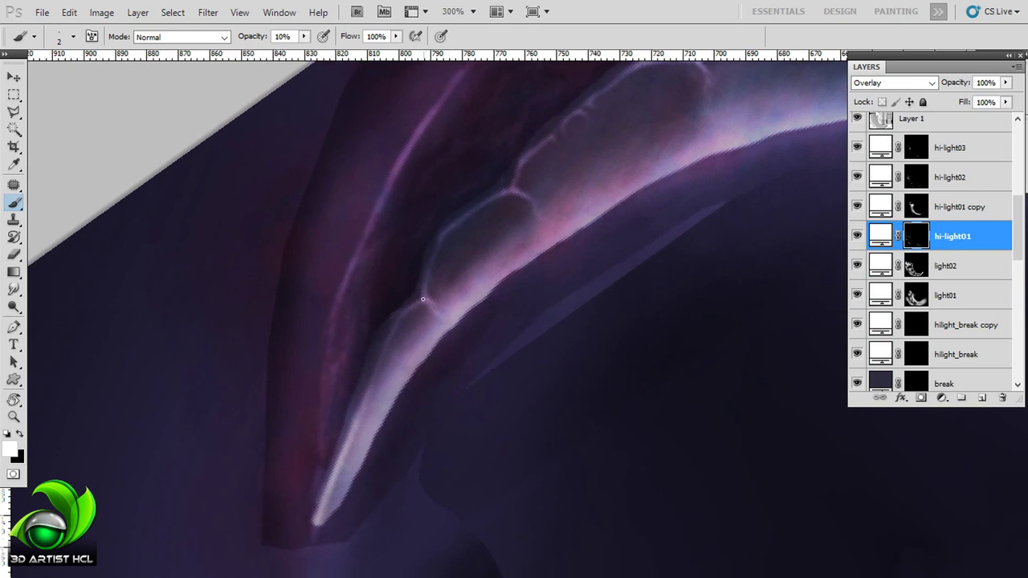
pyautogui.moveTo(425, 285)
pyautogui.mouseDown()
pyautogui.moveTo(522, 225)
pyautogui.moveTo(453, 239)
pyautogui.mouseUp()
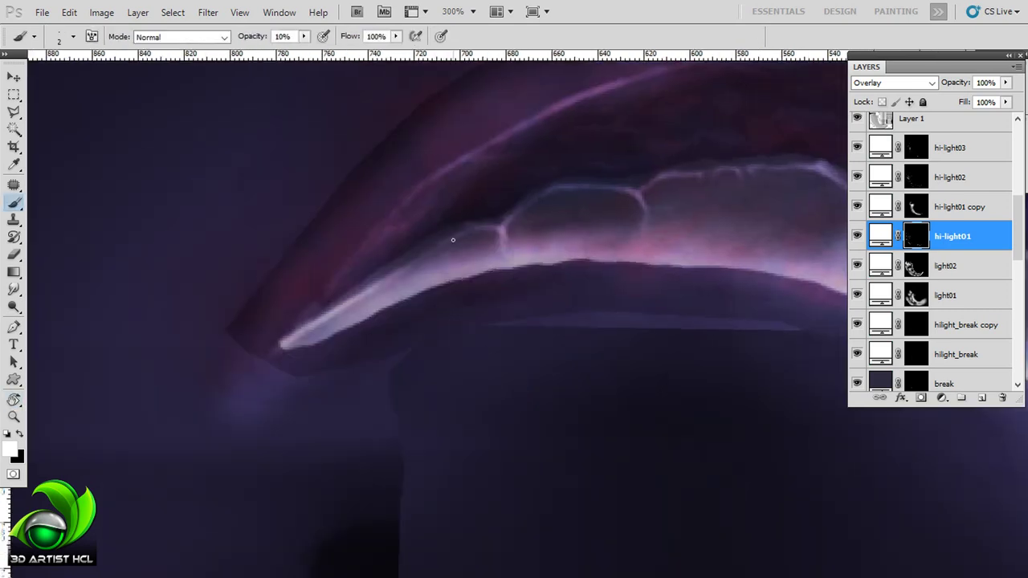
pyautogui.moveTo(384, 279)
pyautogui.mouseDown()
pyautogui.moveTo(276, 354)
pyautogui.moveTo(677, 182)
pyautogui.moveTo(528, 282)
pyautogui.moveTo(487, 226)
pyautogui.mouseUp()
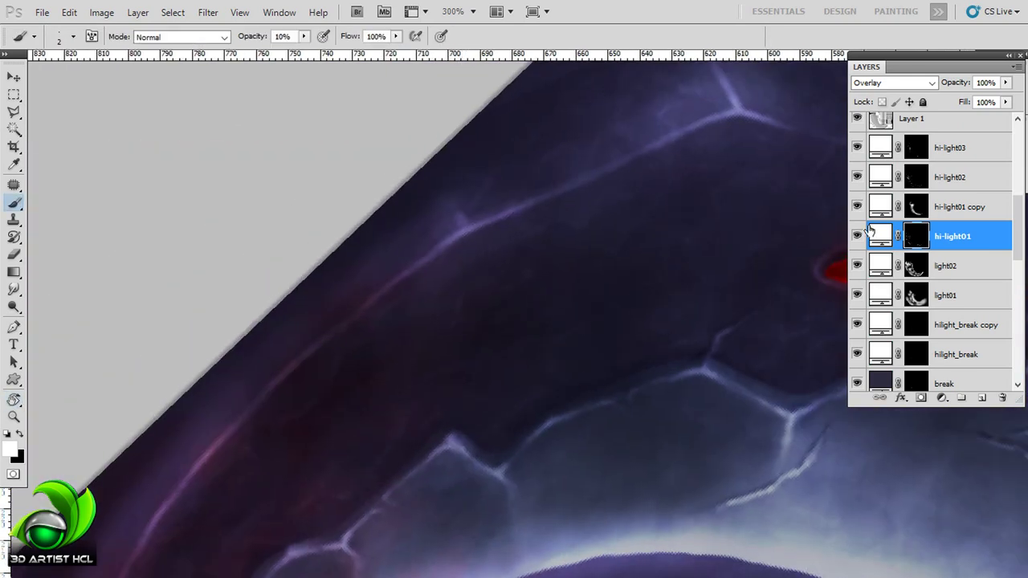
pyautogui.click(950, 177)
# - On hi-light03, brighten the vein highlights near the spine and the upper edge line
pyautogui.click(950, 147)
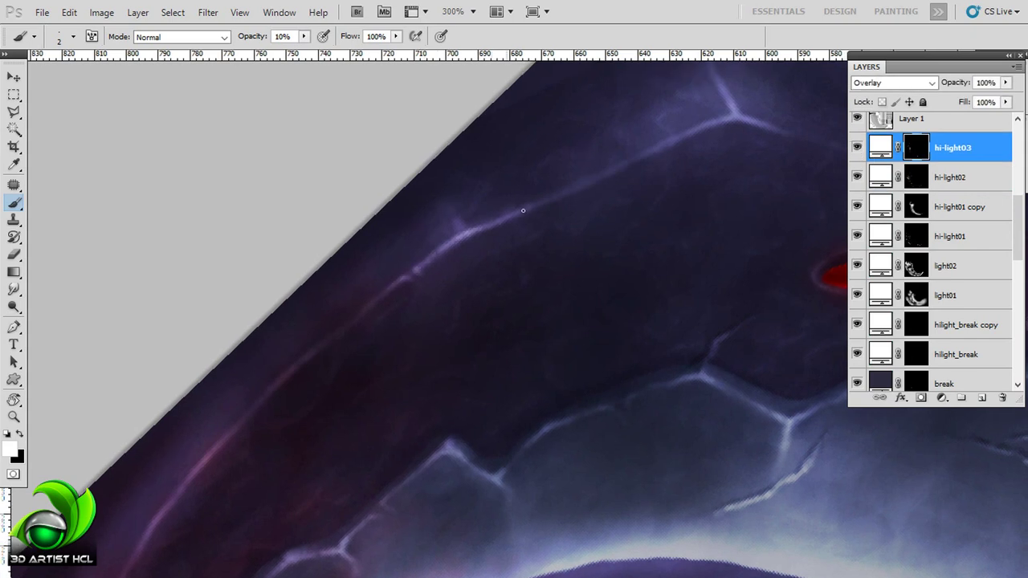
pyautogui.moveTo(523, 210); pyautogui.dragTo(486, 237)
pyautogui.moveTo(575, 191)
pyautogui.mouseDown()
pyautogui.moveTo(627, 188)
pyautogui.moveTo(594, 178)
pyautogui.mouseUp()
pyautogui.moveTo(481, 251); pyautogui.dragTo(501, 230)
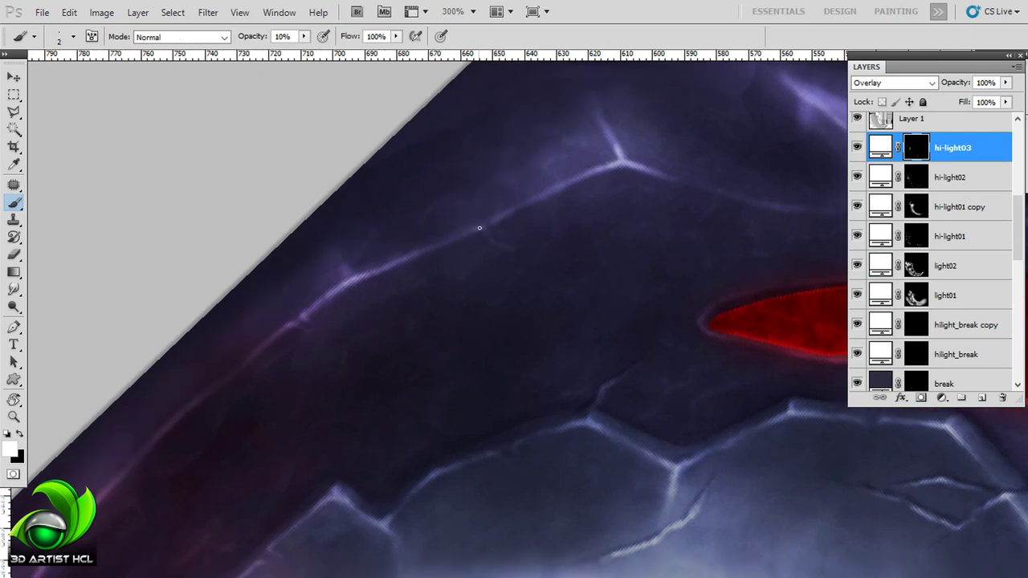
pyautogui.moveTo(610, 168); pyautogui.dragTo(810, 32)
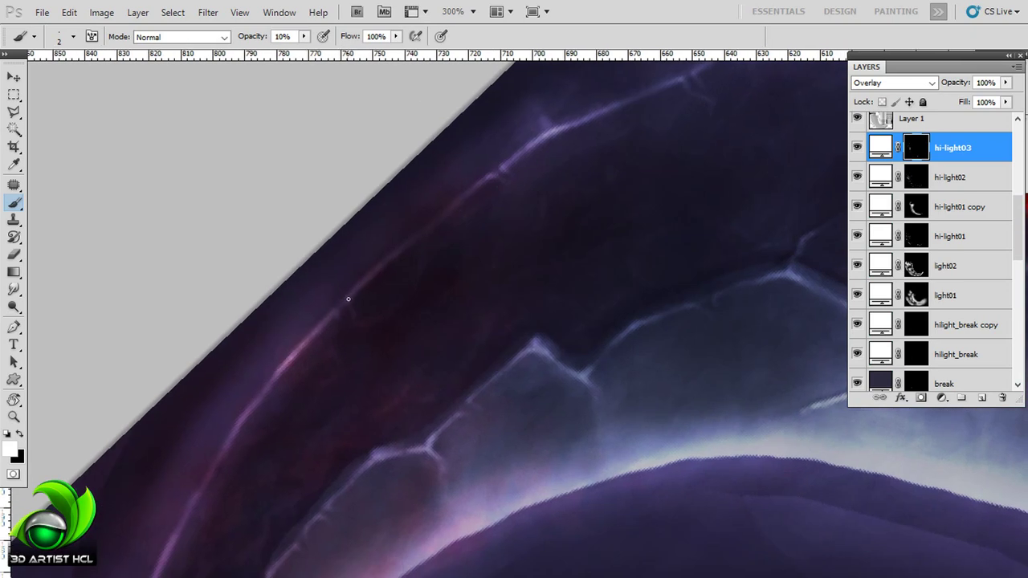
pyautogui.moveTo(347, 299); pyautogui.dragTo(453, 231)
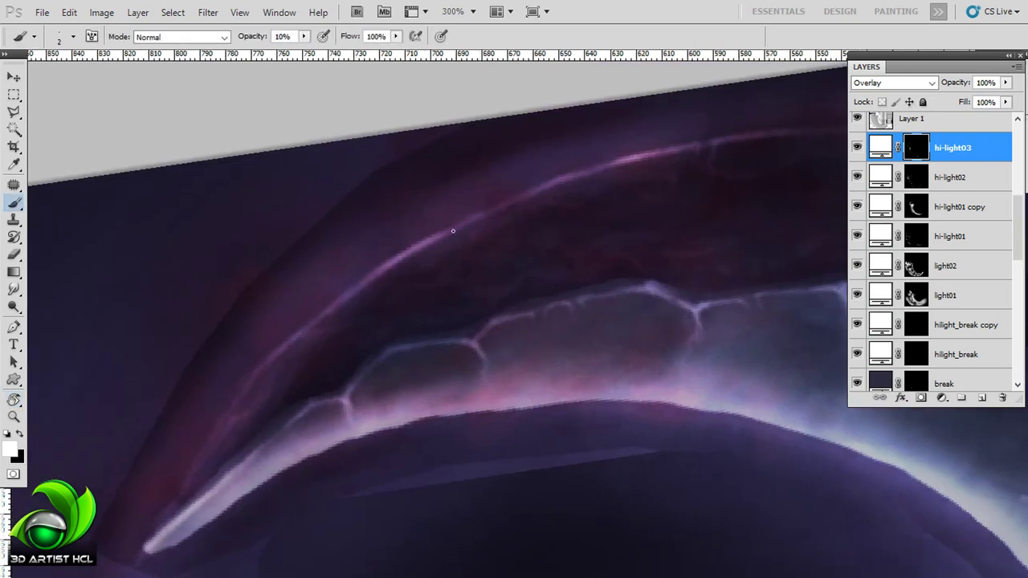
pyautogui.moveTo(289, 343); pyautogui.dragTo(349, 287)
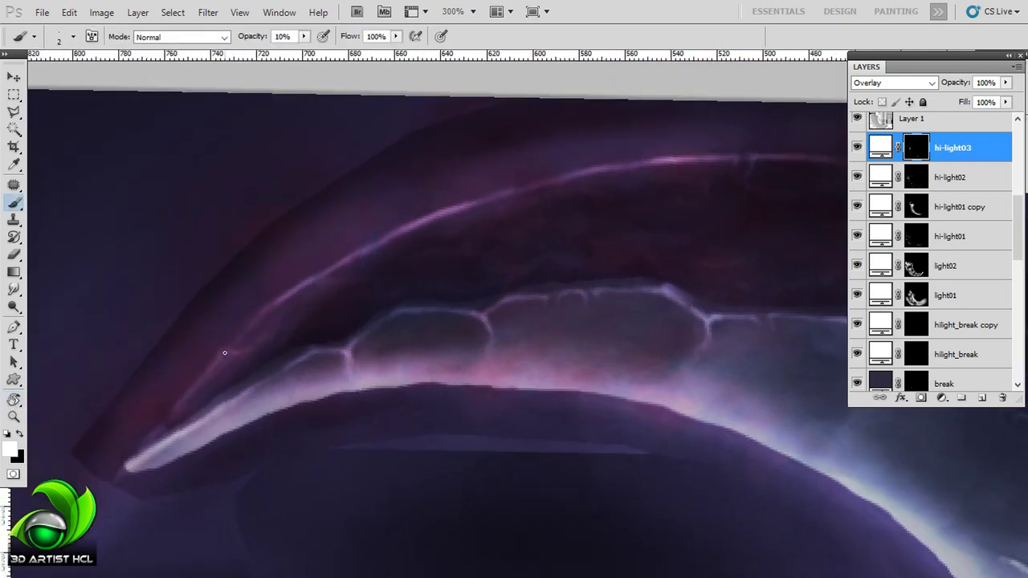
pyautogui.moveTo(189, 385); pyautogui.dragTo(319, 280)
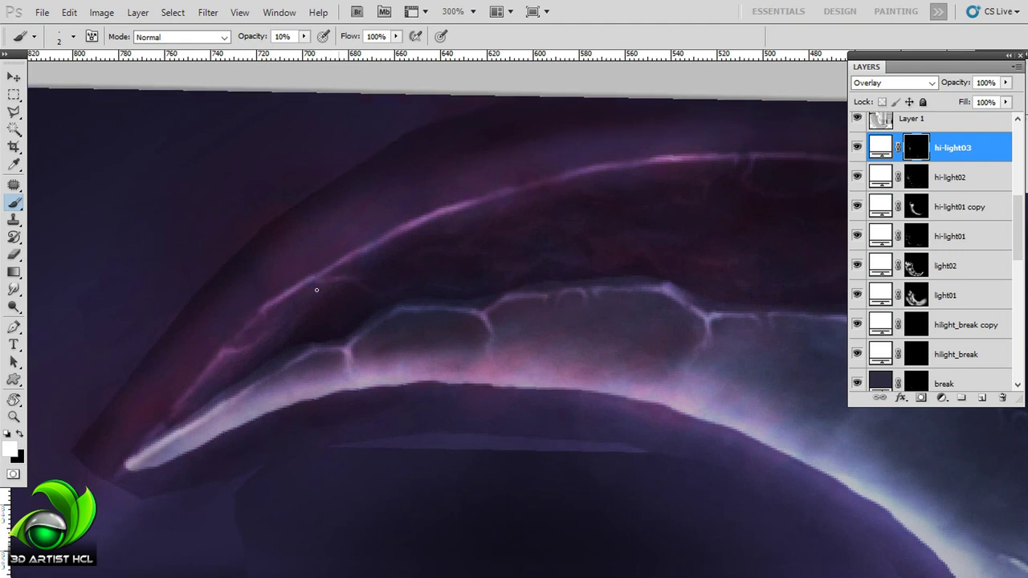
# - Paint faint 10% highlights along the crack lines above the red spiral inlays
pyautogui.moveTo(585, 166)
pyautogui.mouseDown()
pyautogui.moveTo(456, 217)
pyautogui.moveTo(453, 260)
pyautogui.moveTo(545, 190)
pyautogui.moveTo(631, 161)
pyautogui.moveTo(578, 179)
pyautogui.mouseUp()
pyautogui.press('r')
pyautogui.press('r')
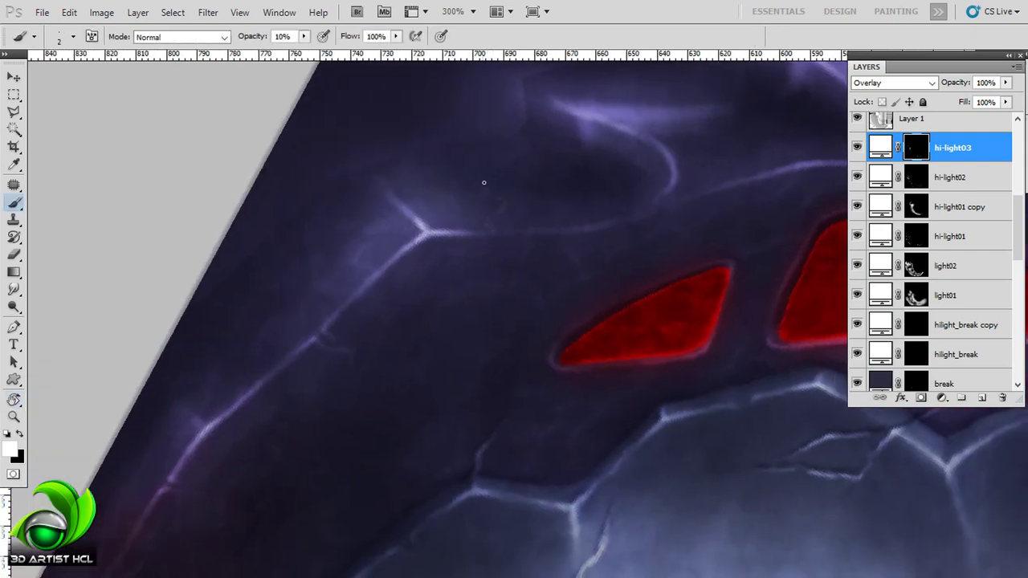
pyautogui.moveTo(517, 231); pyautogui.dragTo(497, 236)
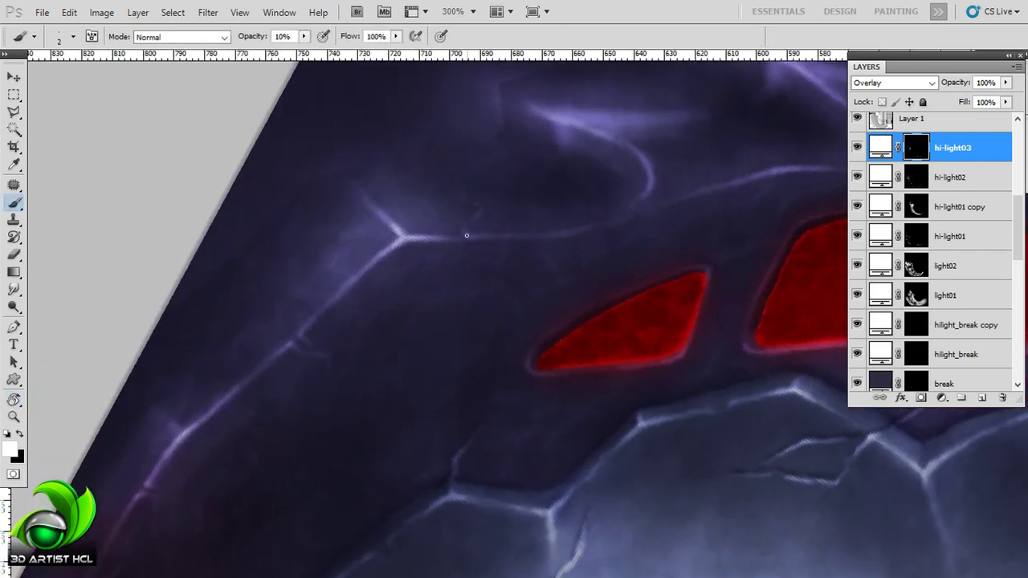
pyautogui.moveTo(614, 165); pyautogui.dragTo(571, 200)
pyautogui.moveTo(546, 265)
pyautogui.mouseDown()
pyautogui.moveTo(574, 230)
pyautogui.moveTo(583, 260)
pyautogui.mouseUp()
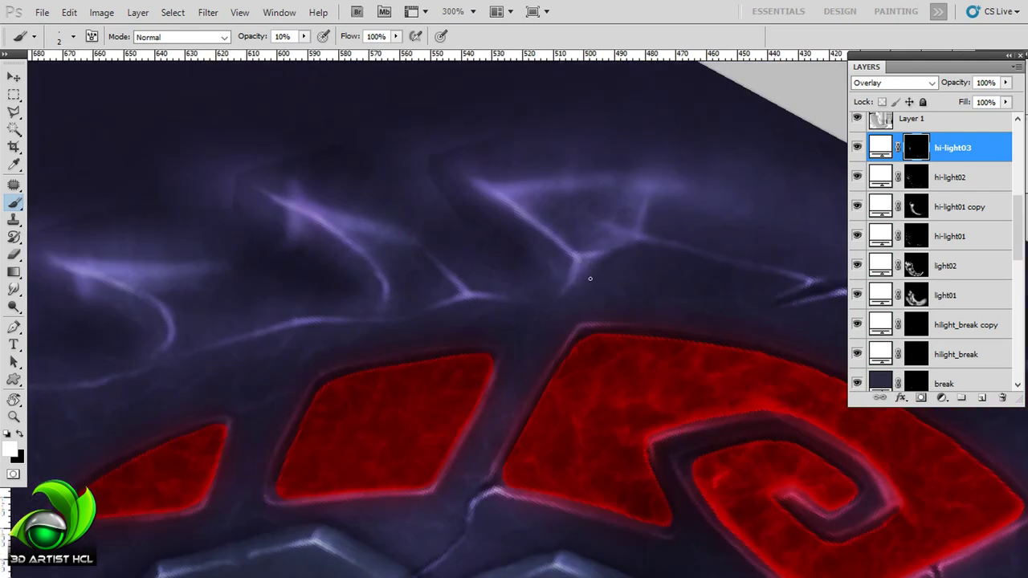
pyautogui.moveTo(641, 237); pyautogui.dragTo(546, 230)
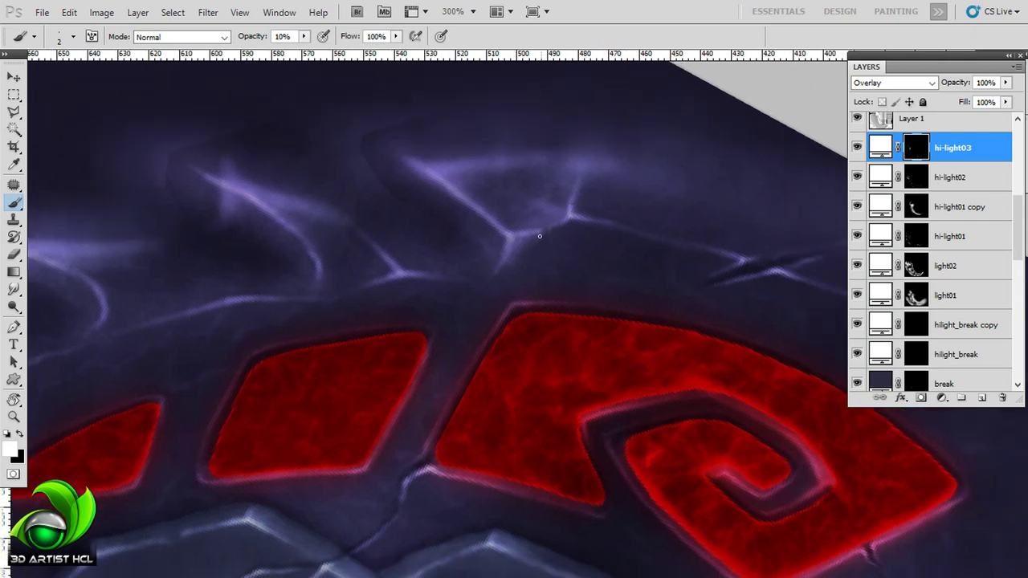
pyautogui.moveTo(709, 162); pyautogui.dragTo(614, 179)
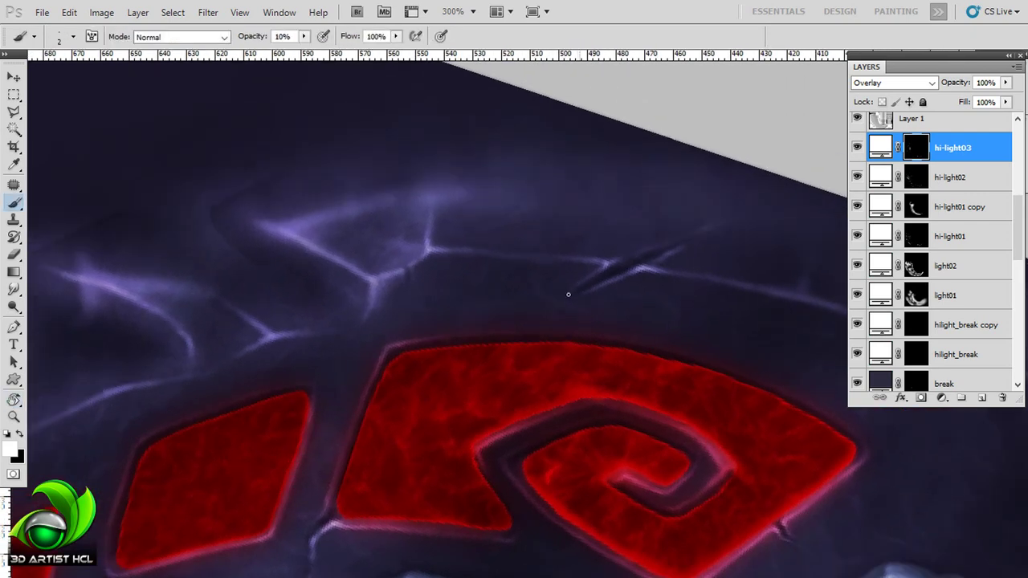
pyautogui.moveTo(609, 262)
pyautogui.mouseDown()
pyautogui.moveTo(637, 255)
pyautogui.moveTo(565, 247)
pyautogui.mouseUp()
# - Move the view to the cracks and stone blocks along the blade's upper edge
pyautogui.moveTo(608, 198)
pyautogui.mouseDown()
pyautogui.moveTo(612, 486)
pyautogui.moveTo(661, 190)
pyautogui.moveTo(619, 184)
pyautogui.mouseUp()
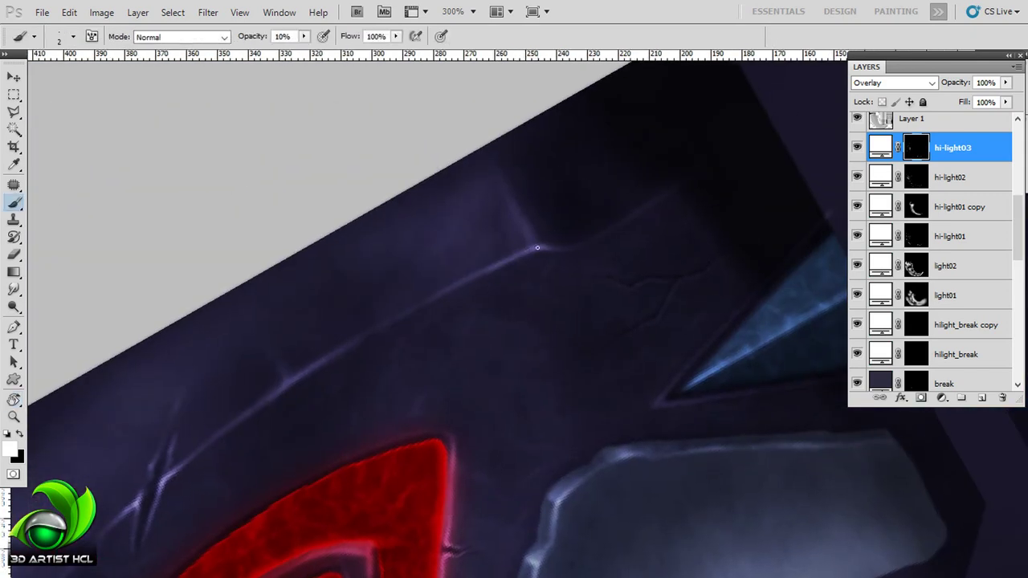
pyautogui.moveTo(482, 264); pyautogui.dragTo(562, 184)
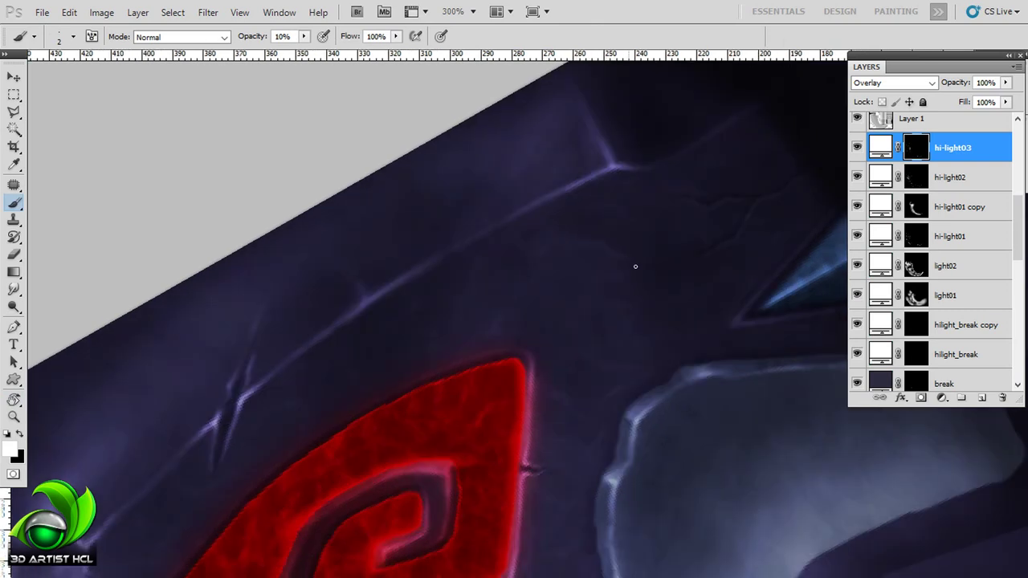
pyautogui.scroll(-2, 676, 248)
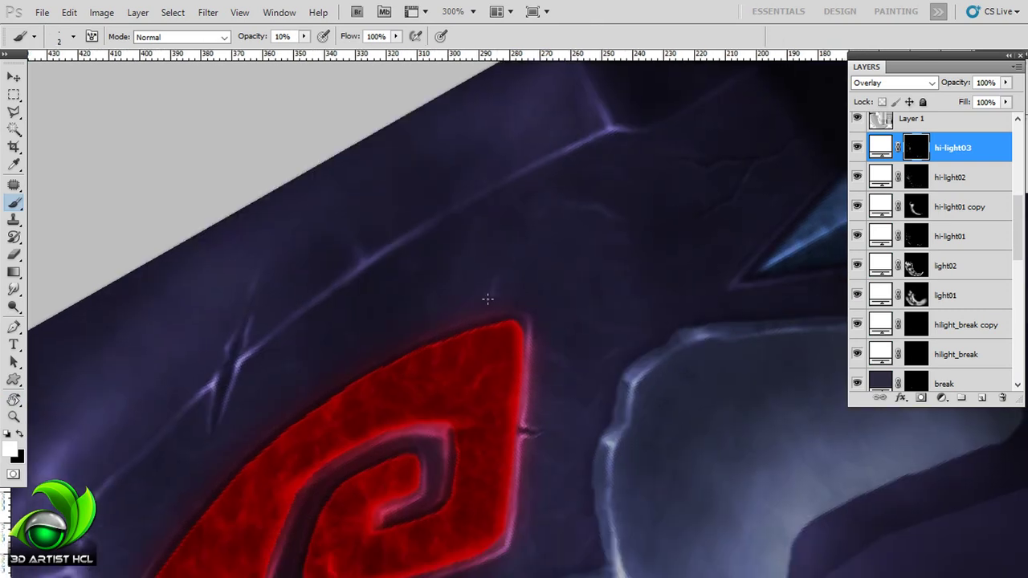
pyautogui.scroll(-4, 499, 272)
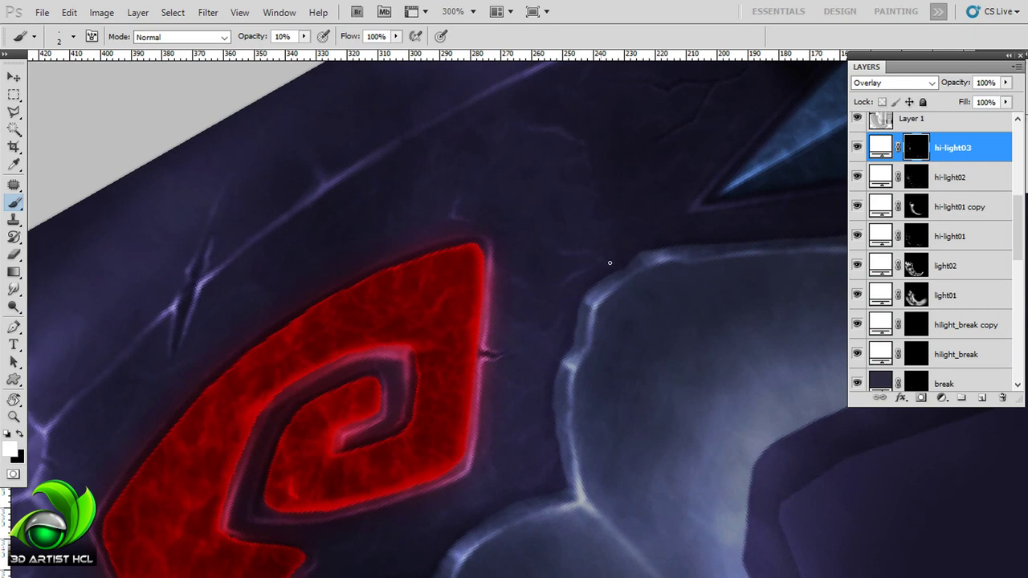
pyautogui.moveTo(610, 263); pyautogui.dragTo(551, 238)
# - Undo the stray light wash painted on the cracked stone block
pyautogui.scroll(-3, 484, 266)
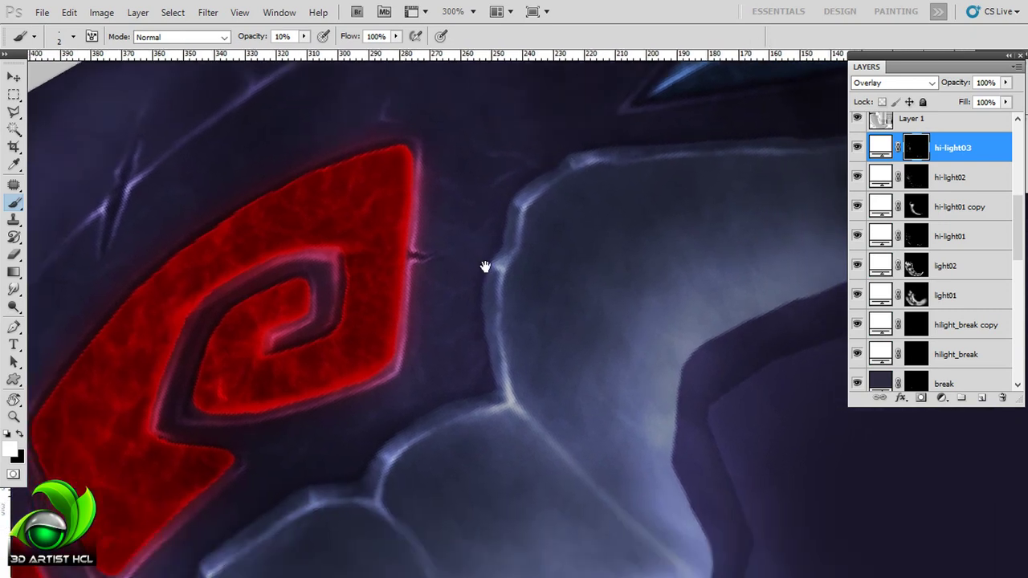
pyautogui.moveTo(485, 267); pyautogui.dragTo(566, 306)
pyautogui.scroll(-1, 599, 343)
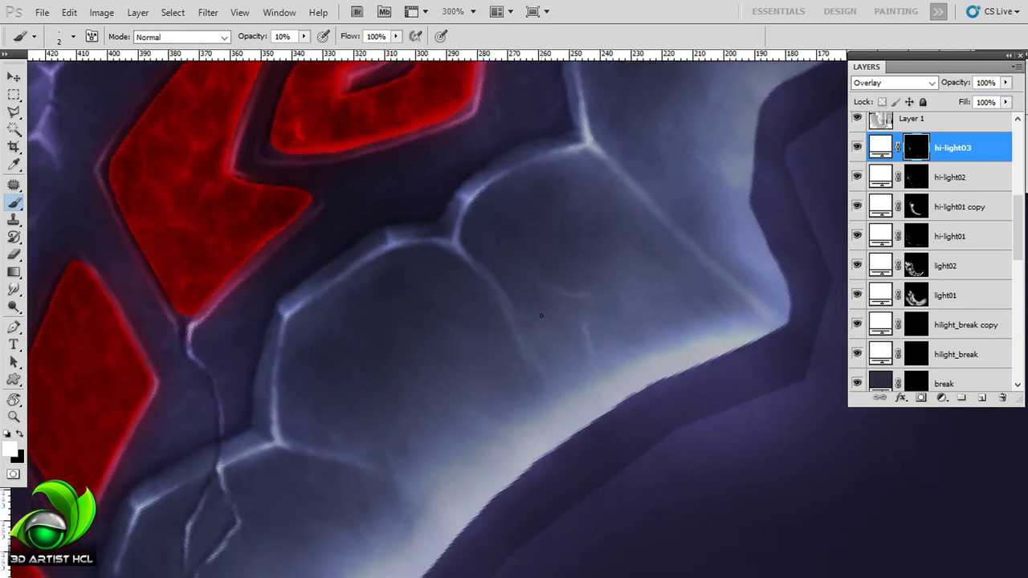
pyautogui.hscroll(3, 509, 248)
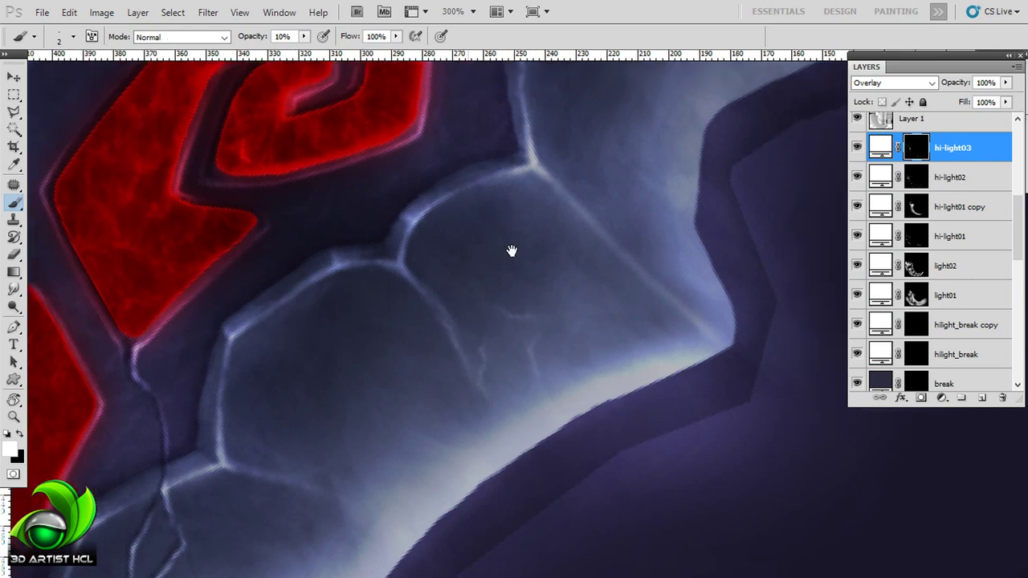
pyautogui.scroll(2, 529, 238)
pyautogui.hotkey('ctrl', 'z')
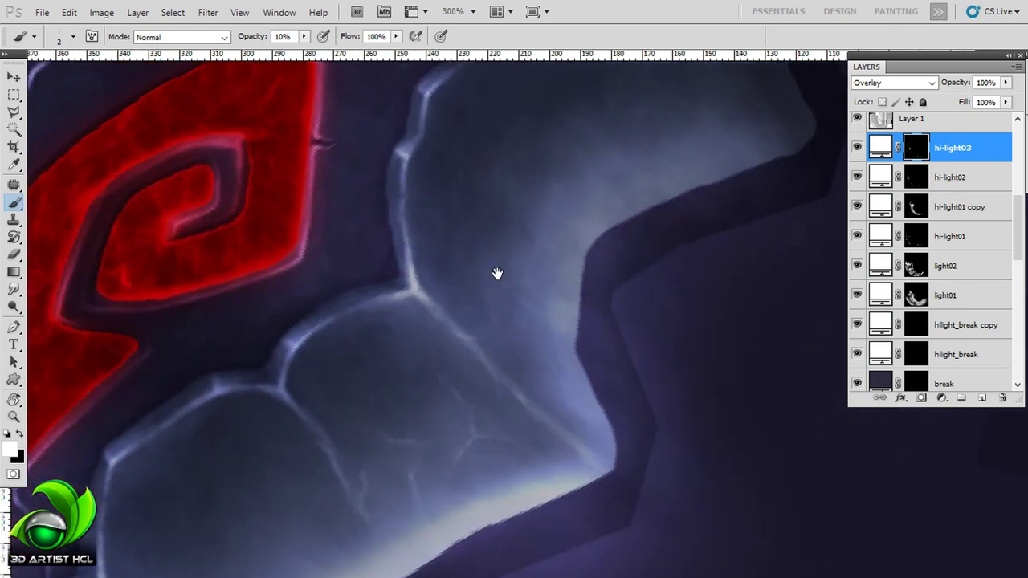
# - Bring the stone blocks beside the red inlays into view and set brush opacity to 5%
pyautogui.moveTo(560, 188); pyautogui.dragTo(495, 273)
pyautogui.moveTo(491, 339); pyautogui.dragTo(473, 408)
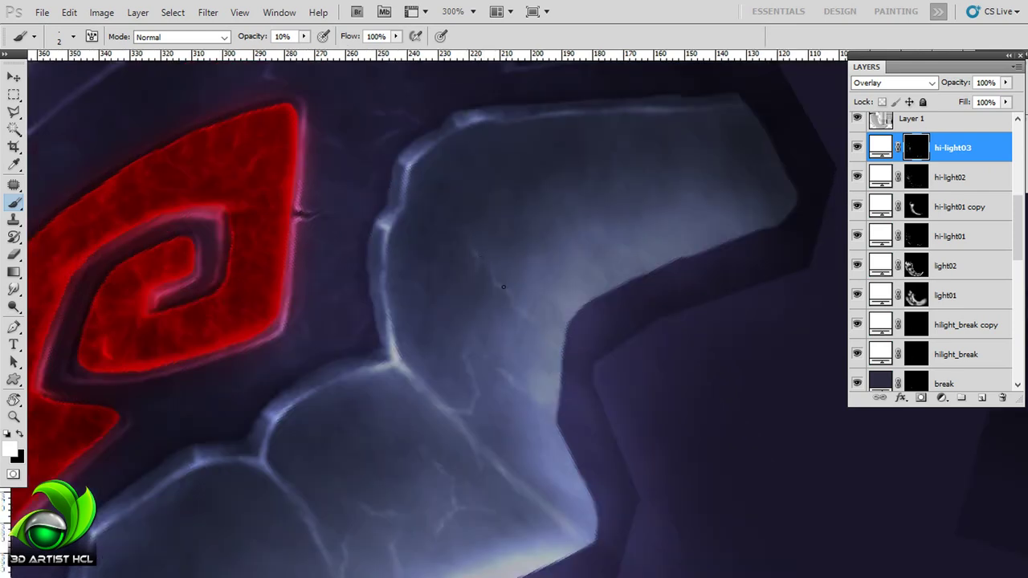
pyautogui.moveTo(487, 258); pyautogui.dragTo(363, 298)
pyautogui.moveTo(69, 265); pyautogui.dragTo(410, 282)
pyautogui.press('0')
pyautogui.press('5')
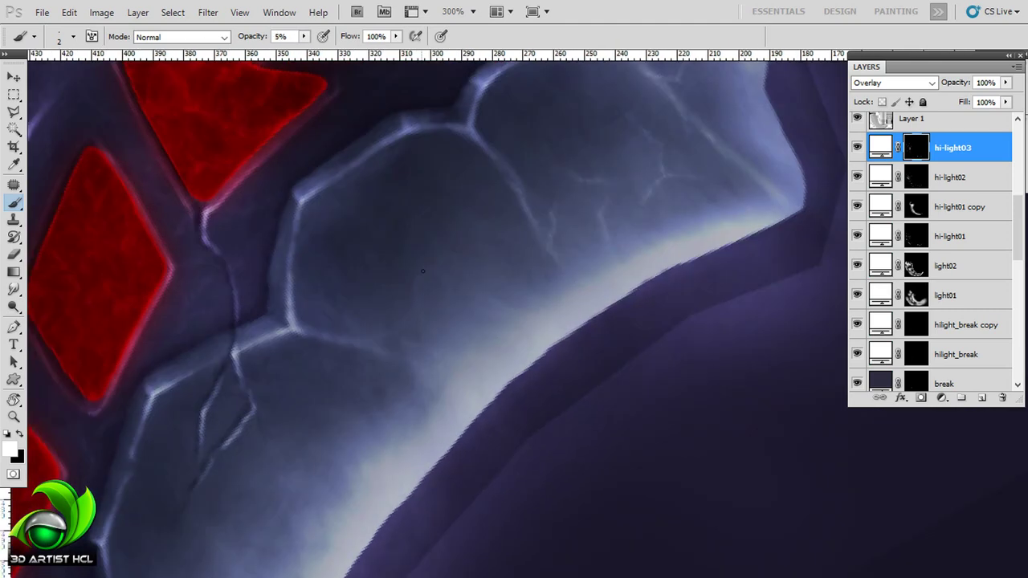
# - Follow the stone blocks and bright blade edge down toward the tip area
pyautogui.moveTo(397, 339); pyautogui.dragTo(447, 268)
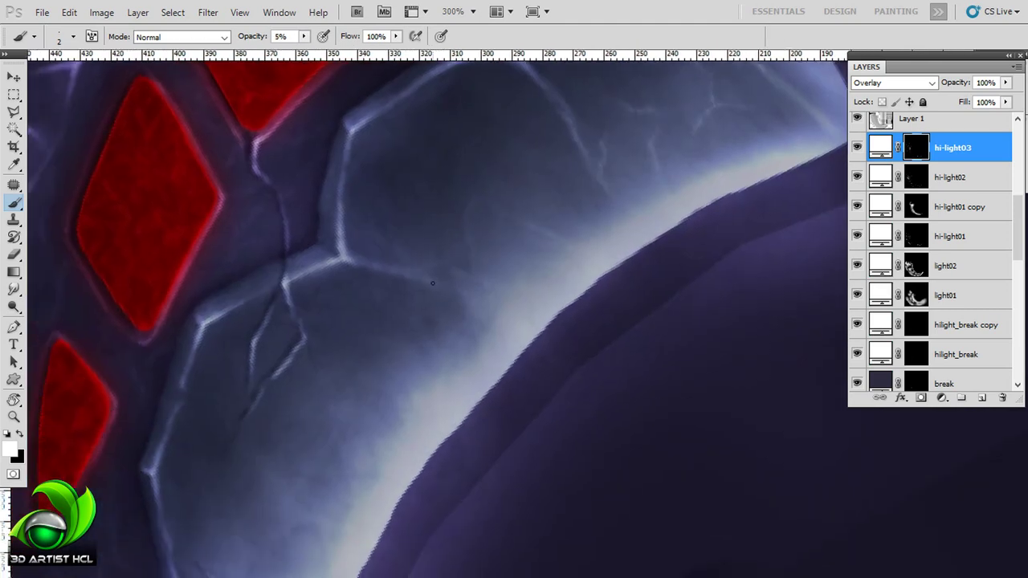
pyautogui.moveTo(375, 265); pyautogui.dragTo(429, 153)
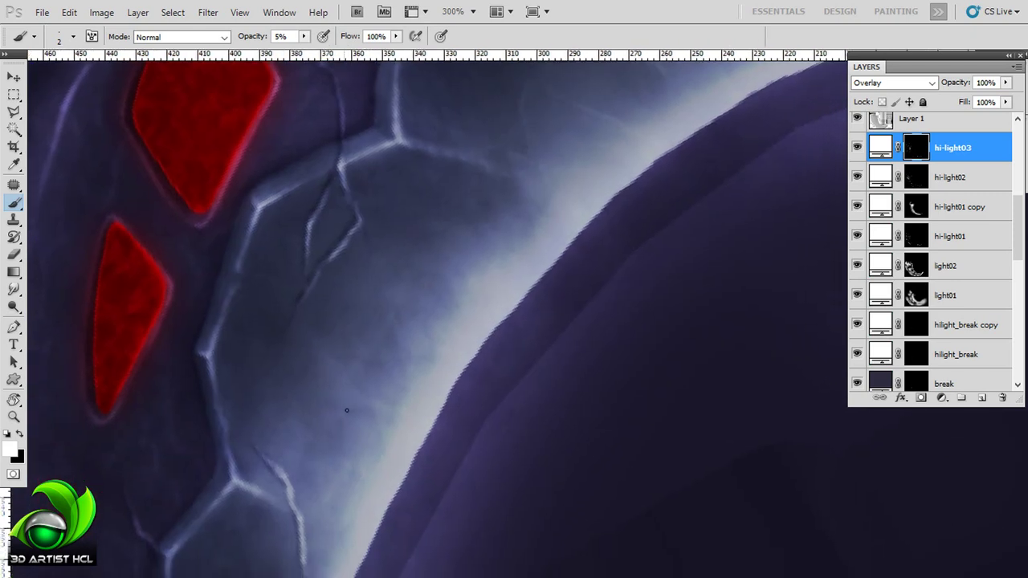
pyautogui.moveTo(333, 378); pyautogui.dragTo(371, 287)
pyautogui.moveTo(377, 340)
pyautogui.mouseDown()
pyautogui.moveTo(436, 320)
pyautogui.moveTo(442, 234)
pyautogui.mouseUp()
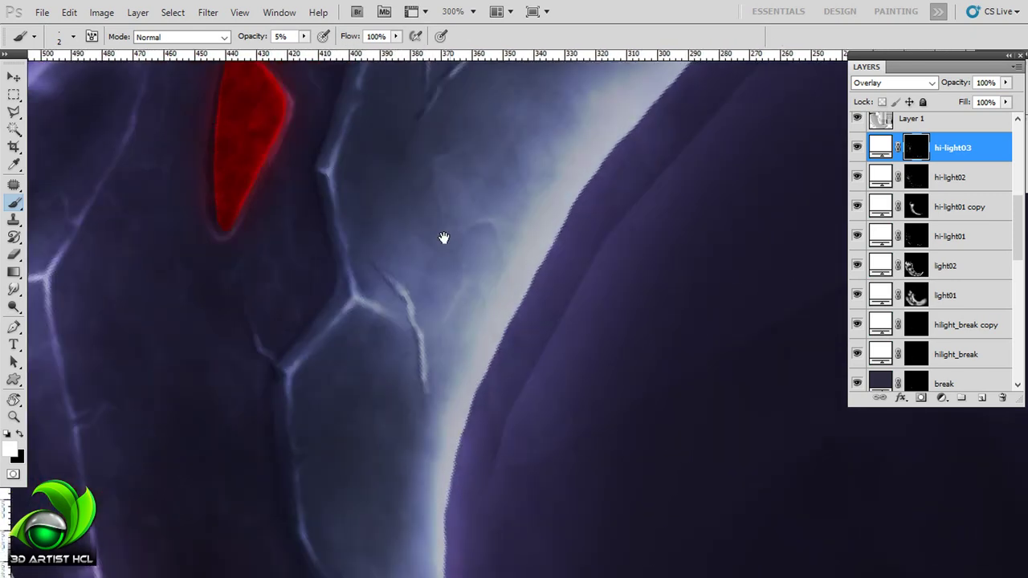
pyautogui.moveTo(390, 424); pyautogui.dragTo(410, 325)
pyautogui.moveTo(406, 267); pyautogui.dragTo(385, 204)
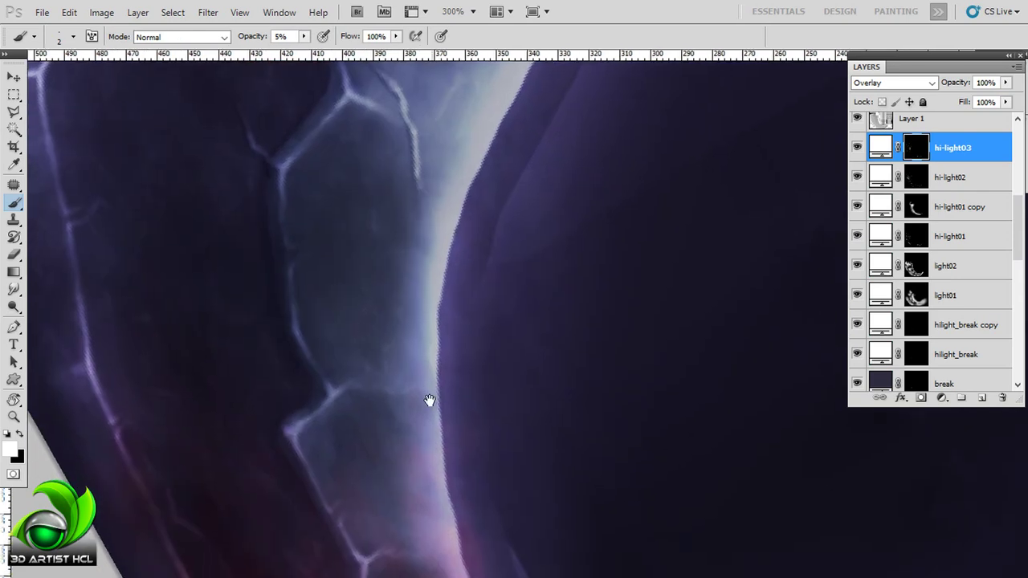
pyautogui.scroll(-5, 429, 402)
# - Rotate the view back to the curved upper edge, with brush opacity settled at 10%
pyautogui.press('r')
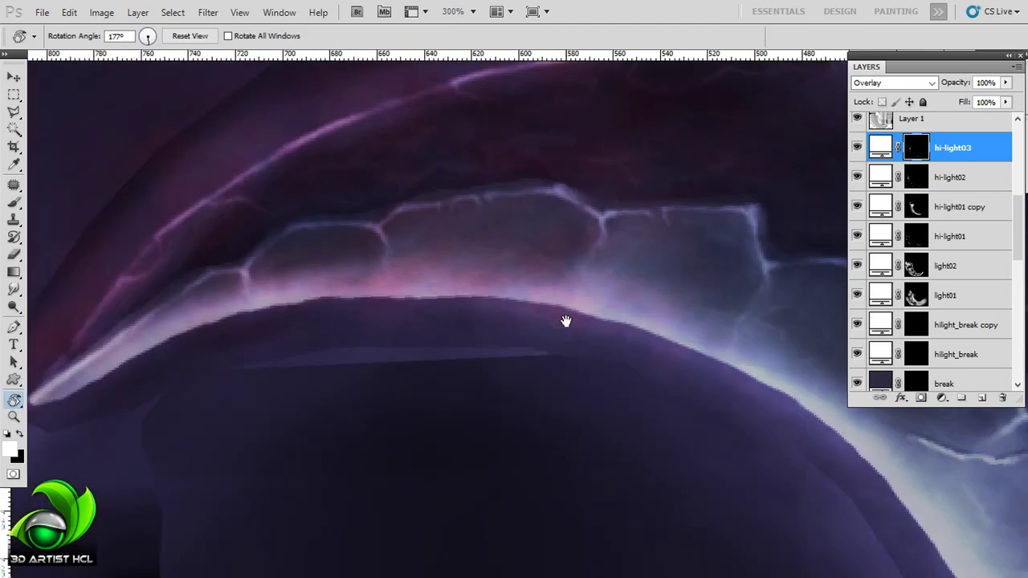
pyautogui.moveTo(336, 387); pyautogui.dragTo(414, 293)
pyautogui.press('b')
pyautogui.press('2')
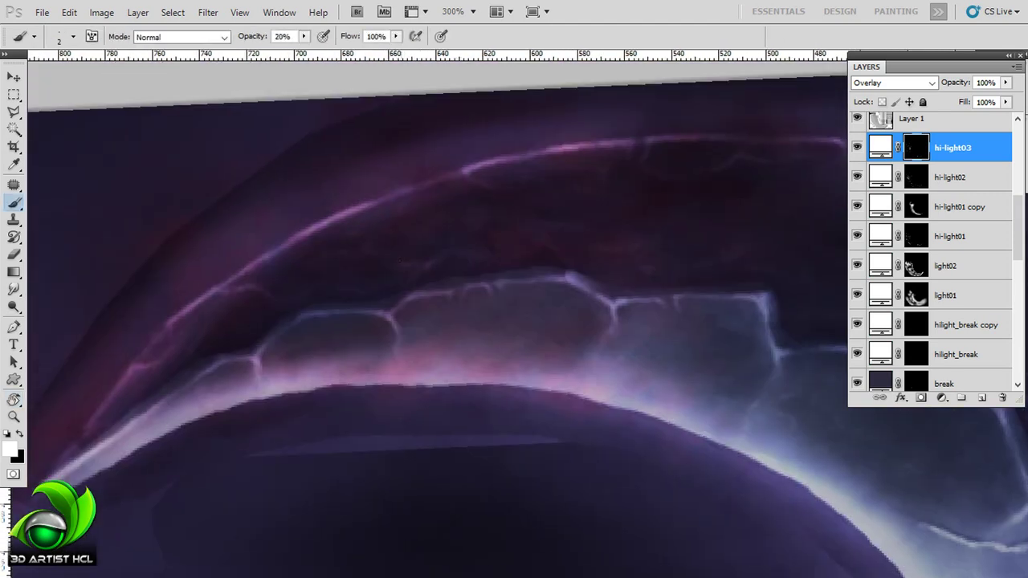
pyautogui.scroll(-1, 473, 321)
pyautogui.press('1')
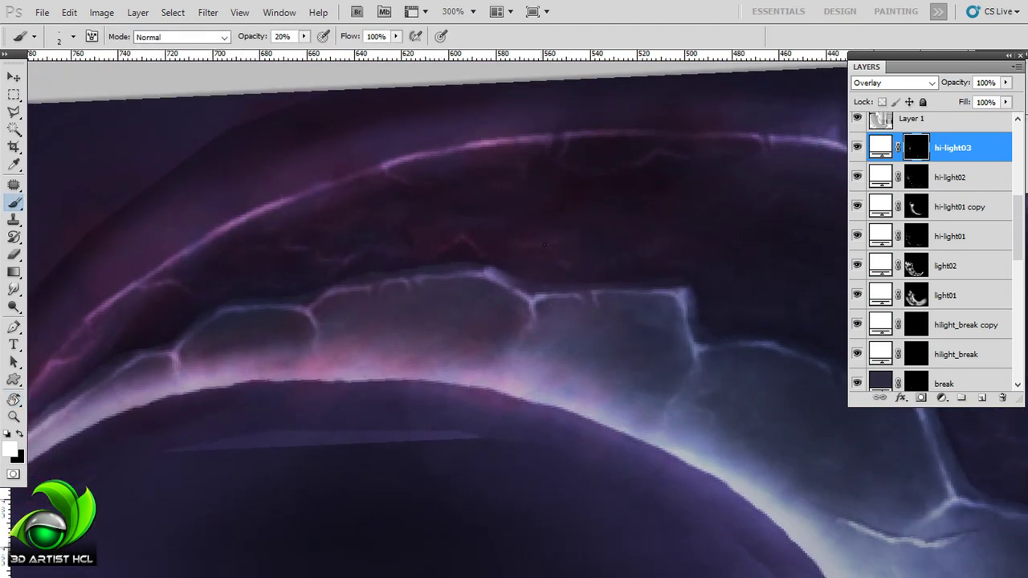
pyautogui.moveTo(431, 277)
pyautogui.mouseDown()
pyautogui.moveTo(474, 284)
pyautogui.moveTo(449, 289)
pyautogui.mouseUp()
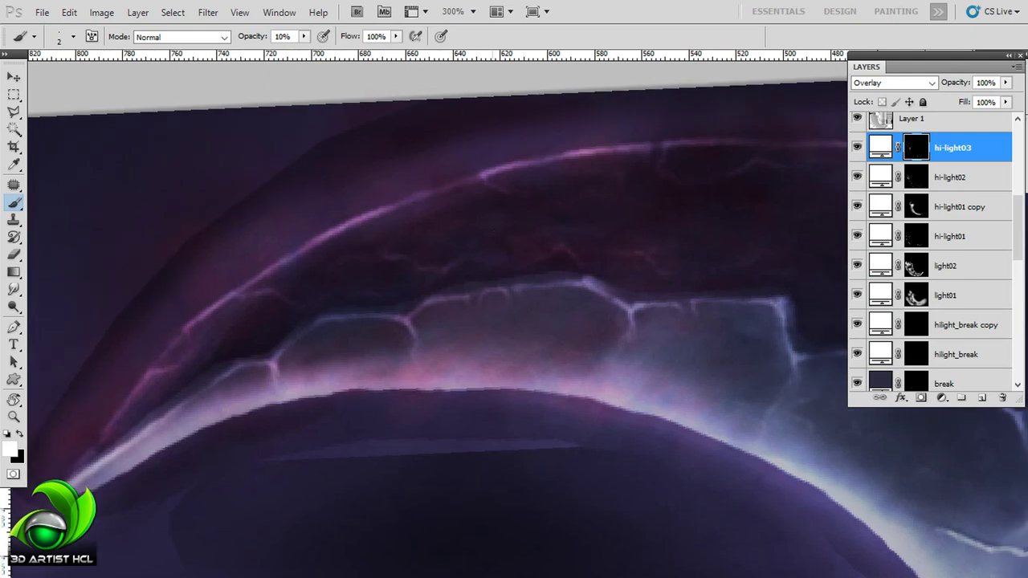
pyautogui.moveTo(704, 221); pyautogui.dragTo(551, 211)
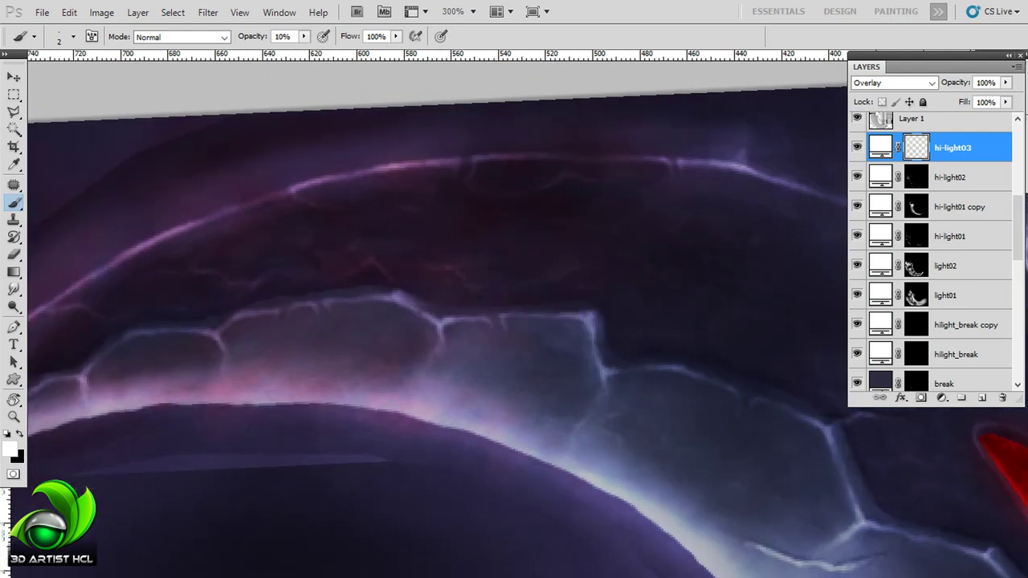
pyautogui.moveTo(787, 257); pyautogui.dragTo(633, 245)
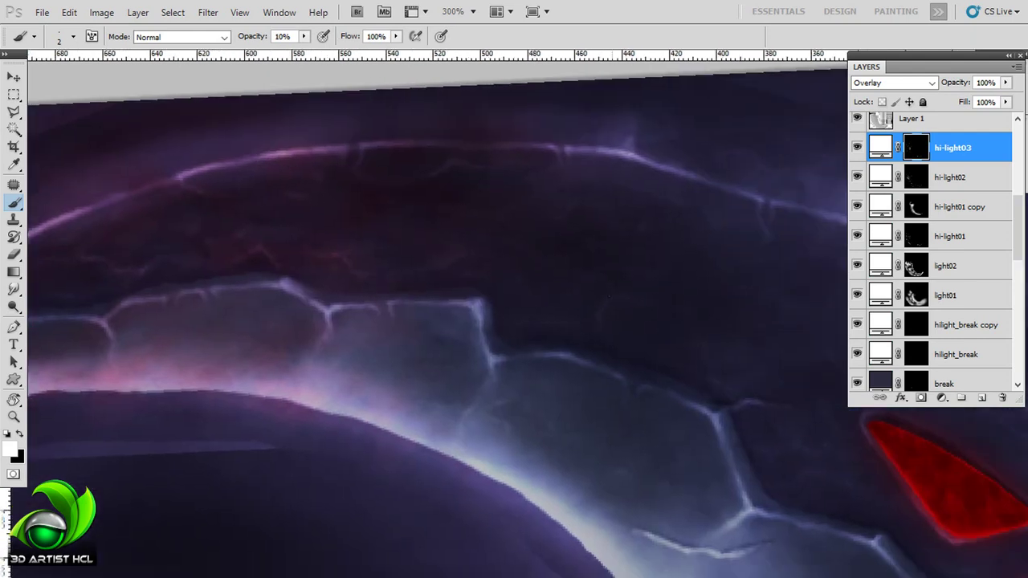
pyautogui.moveTo(609, 297); pyautogui.dragTo(517, 217)
pyautogui.moveTo(676, 297); pyautogui.dragTo(578, 212)
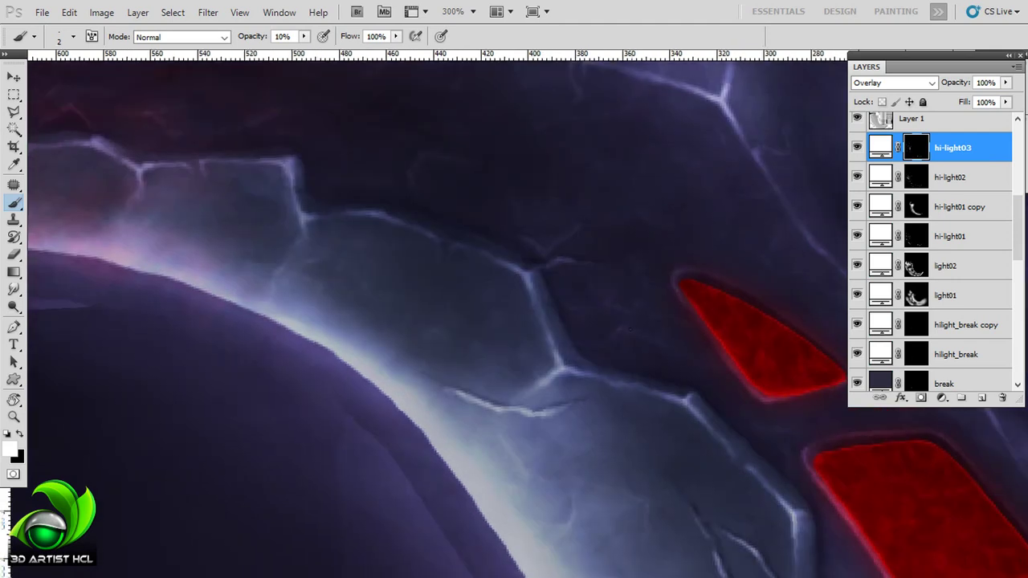
pyautogui.press('r')
pyautogui.moveTo(707, 184); pyautogui.dragTo(514, 225)
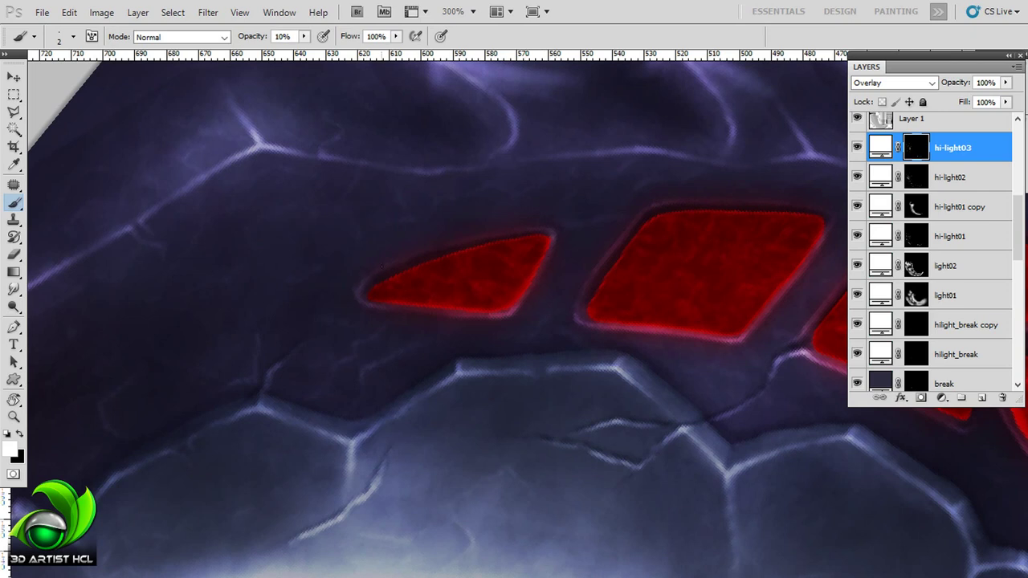
pyautogui.scroll(-1, 392, 295)
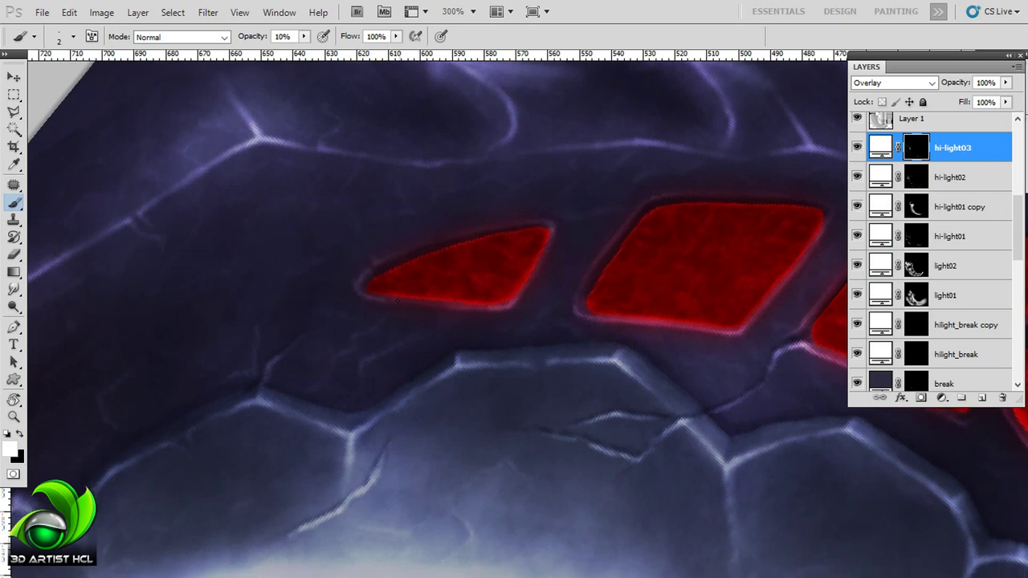
pyautogui.moveTo(448, 297); pyautogui.dragTo(420, 281)
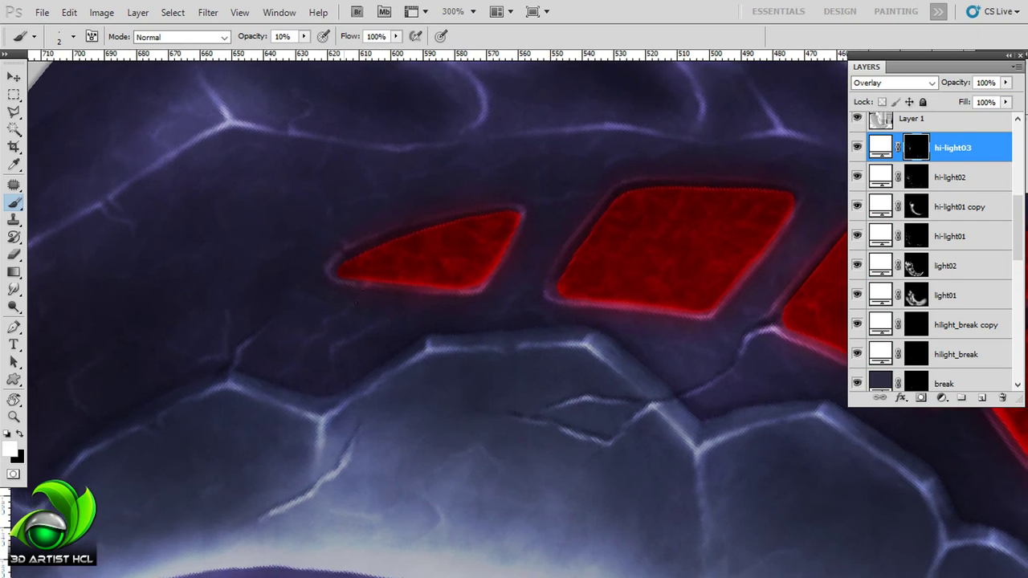
pyautogui.moveTo(720, 321)
pyautogui.mouseDown()
pyautogui.moveTo(624, 317)
pyautogui.moveTo(592, 329)
pyautogui.mouseUp()
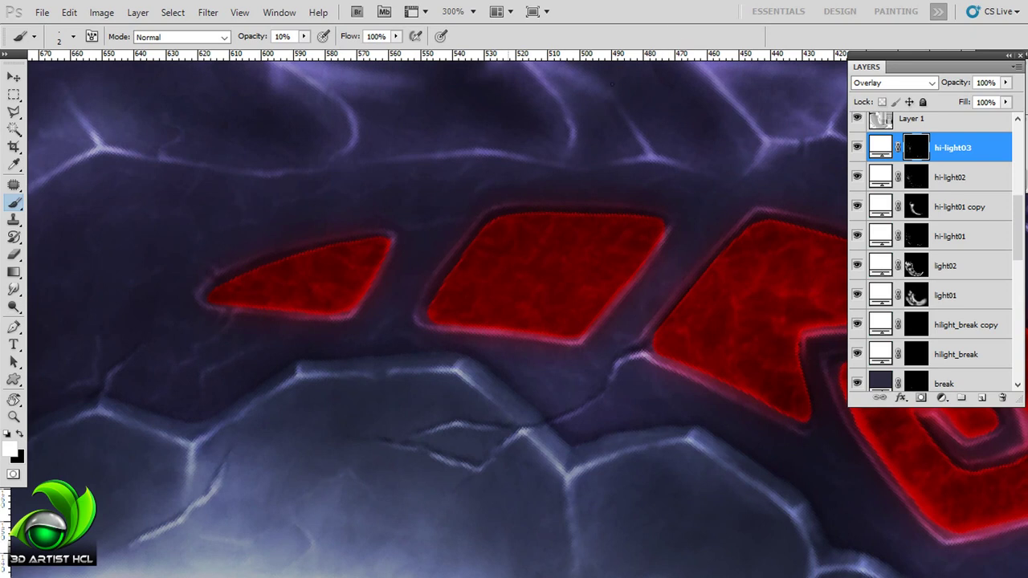
pyautogui.moveTo(582, 340); pyautogui.dragTo(437, 332)
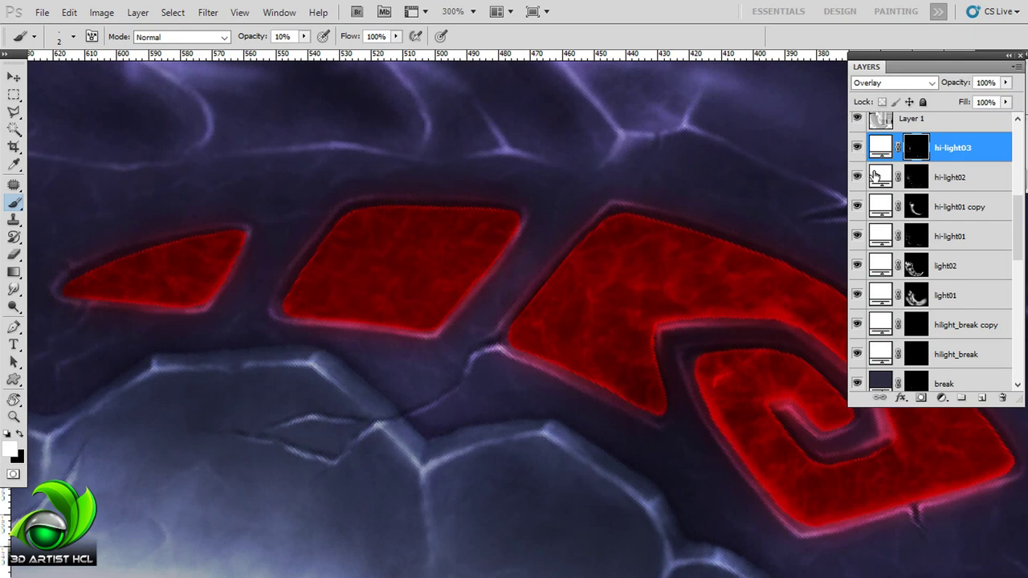
pyautogui.click(913, 227)
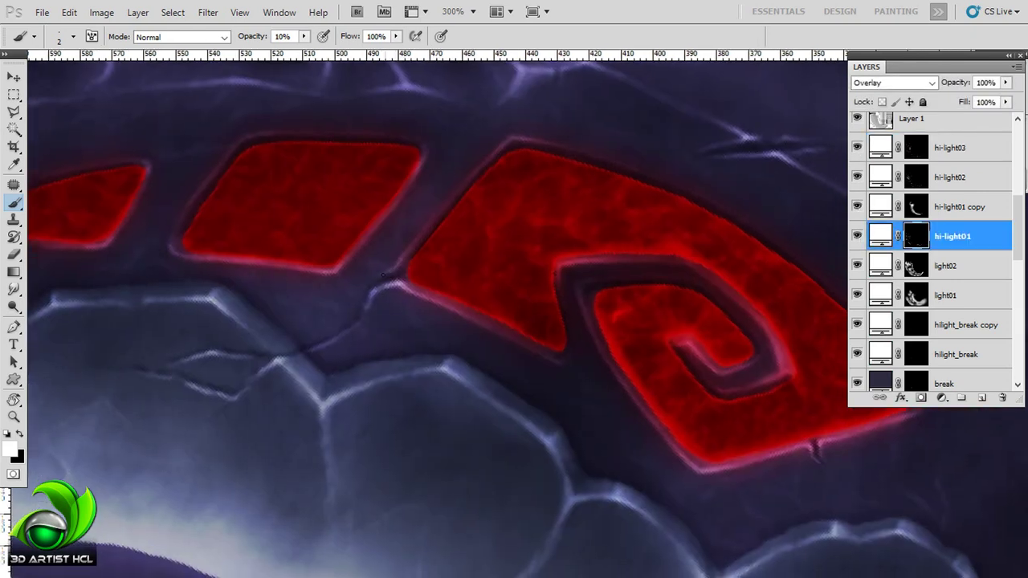
pyautogui.moveTo(385, 275); pyautogui.dragTo(219, 255)
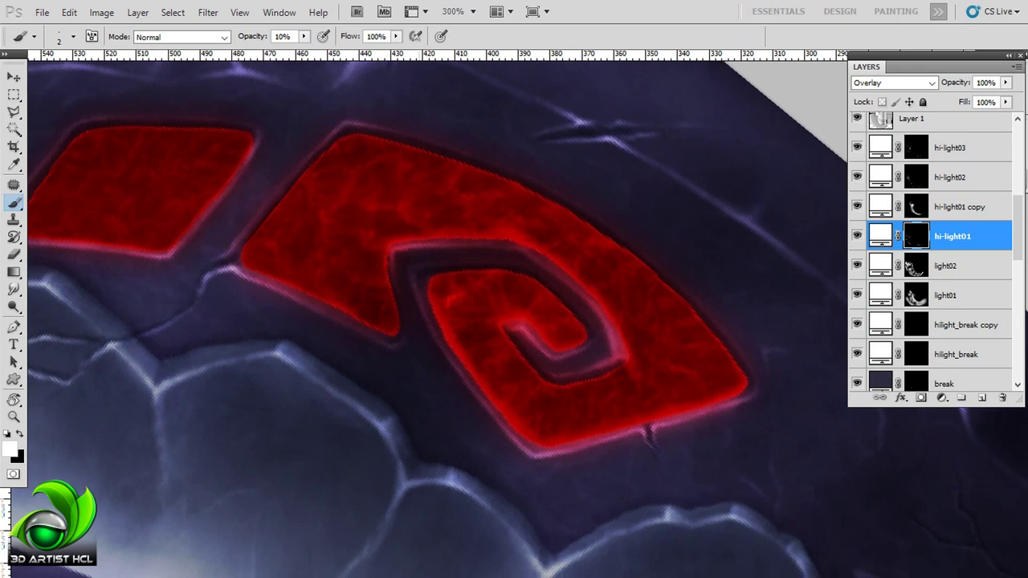
pyautogui.moveTo(468, 340)
pyautogui.mouseDown()
pyautogui.moveTo(452, 316)
pyautogui.moveTo(471, 310)
pyautogui.mouseUp()
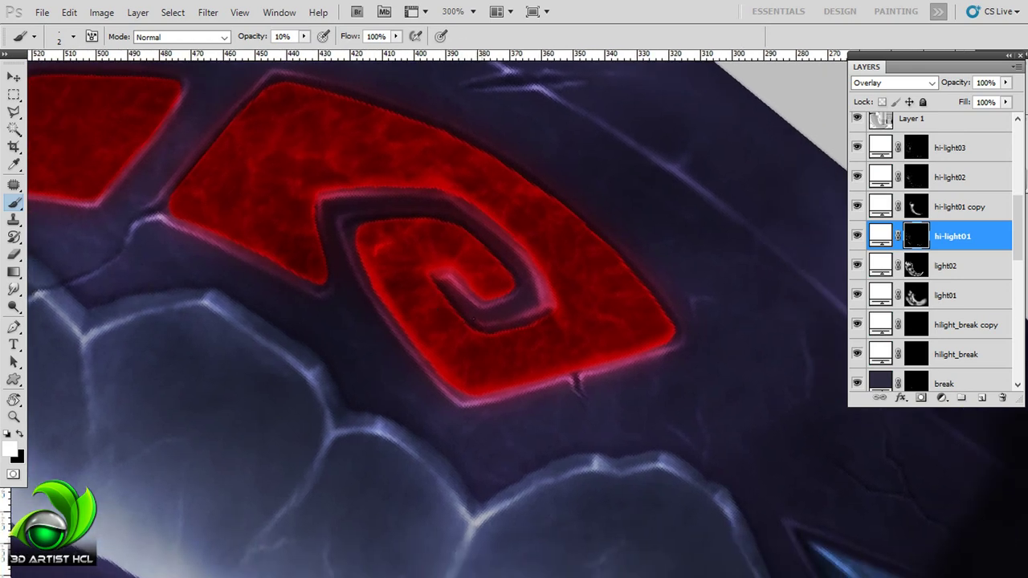
pyautogui.moveTo(631, 397)
pyautogui.mouseDown()
pyautogui.moveTo(528, 264)
pyautogui.moveTo(539, 259)
pyautogui.mouseUp()
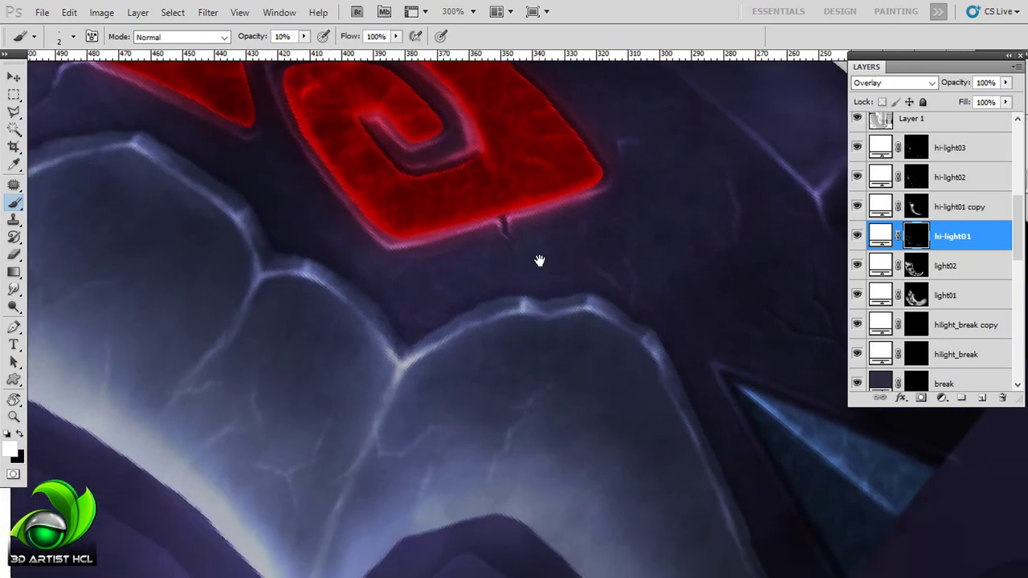
pyautogui.scroll(-5, 923, 233)
# - Paint faint dark cracks into the stone rim on the break layer
pyautogui.click(921, 211)
pyautogui.moveTo(426, 344); pyautogui.dragTo(539, 412)
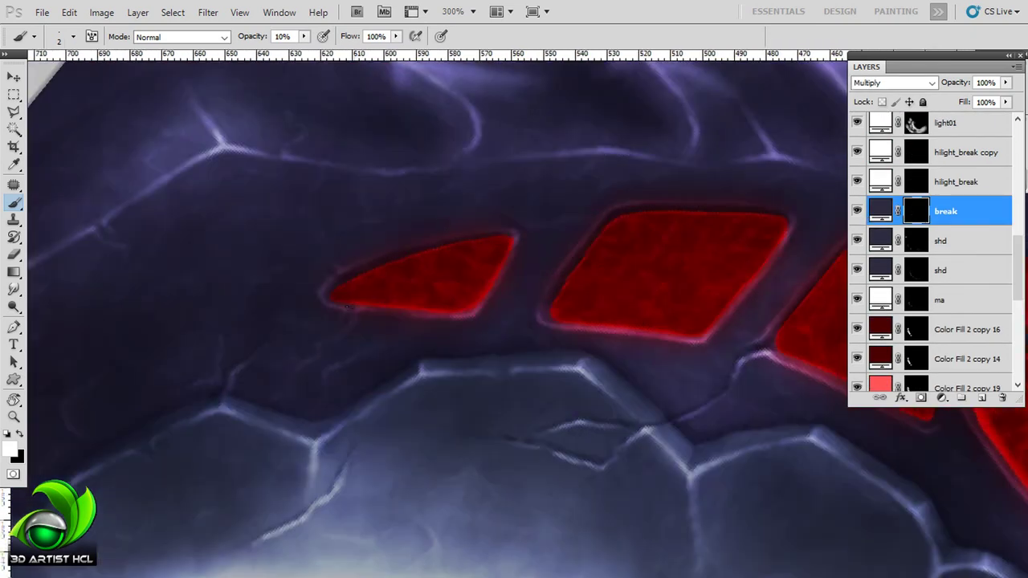
pyautogui.moveTo(102, 223); pyautogui.dragTo(411, 231)
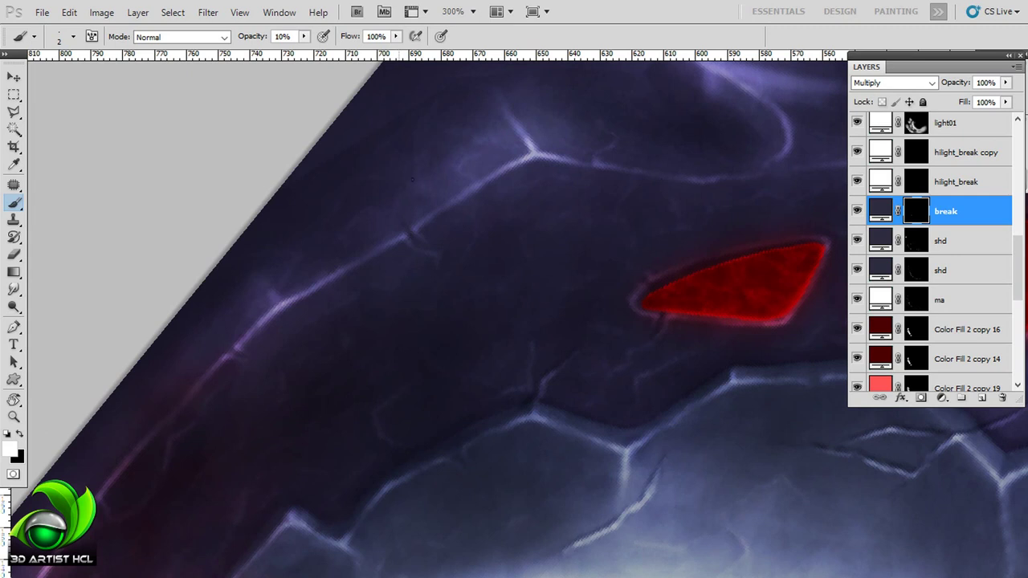
pyautogui.moveTo(412, 179); pyautogui.dragTo(400, 213)
pyautogui.scroll(2, 913, 230)
# - Follow the curved outer rim, alternating between the hilight_break mask and the break layer
pyautogui.click(915, 234)
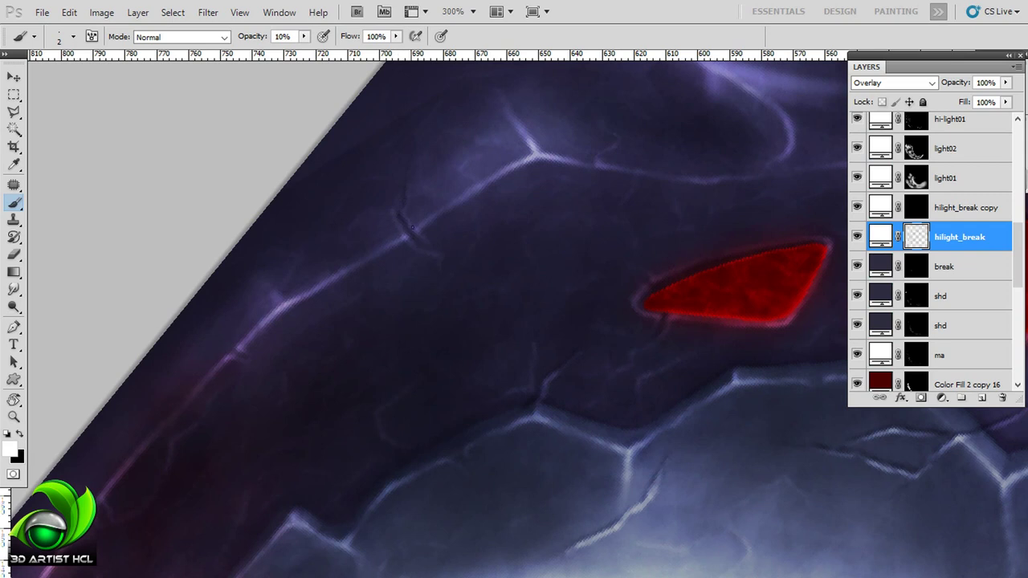
pyautogui.moveTo(478, 280); pyautogui.dragTo(567, 225)
pyautogui.hotkey('alt', '[')
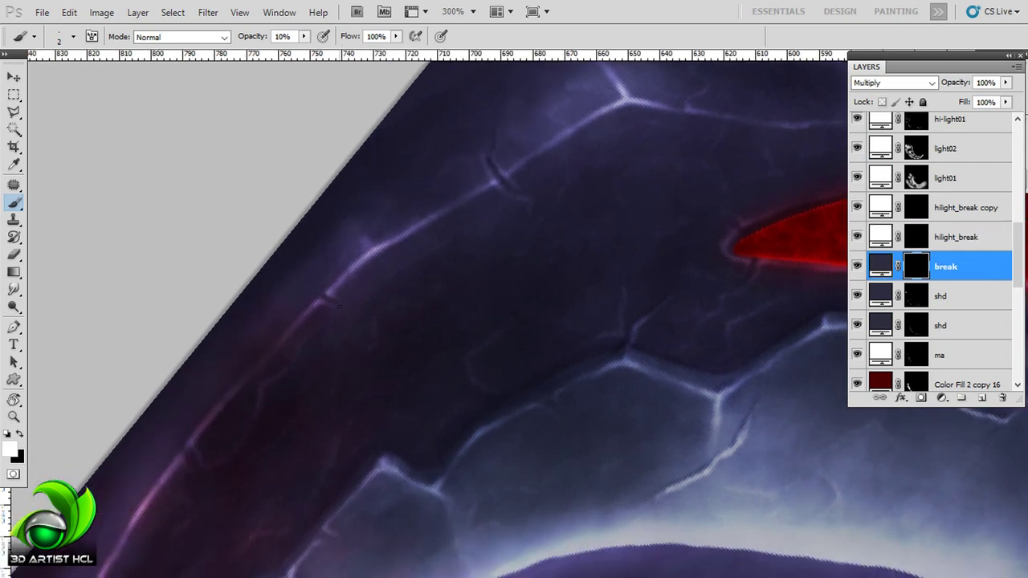
pyautogui.hotkey('alt', ']')
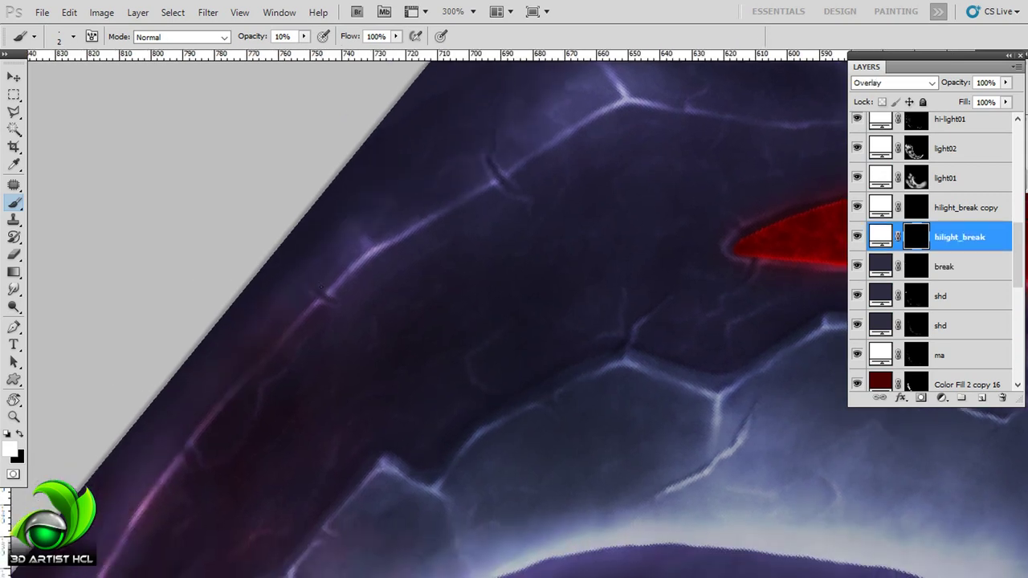
pyautogui.moveTo(308, 289)
pyautogui.mouseDown()
pyautogui.moveTo(432, 255)
pyautogui.moveTo(493, 225)
pyautogui.mouseUp()
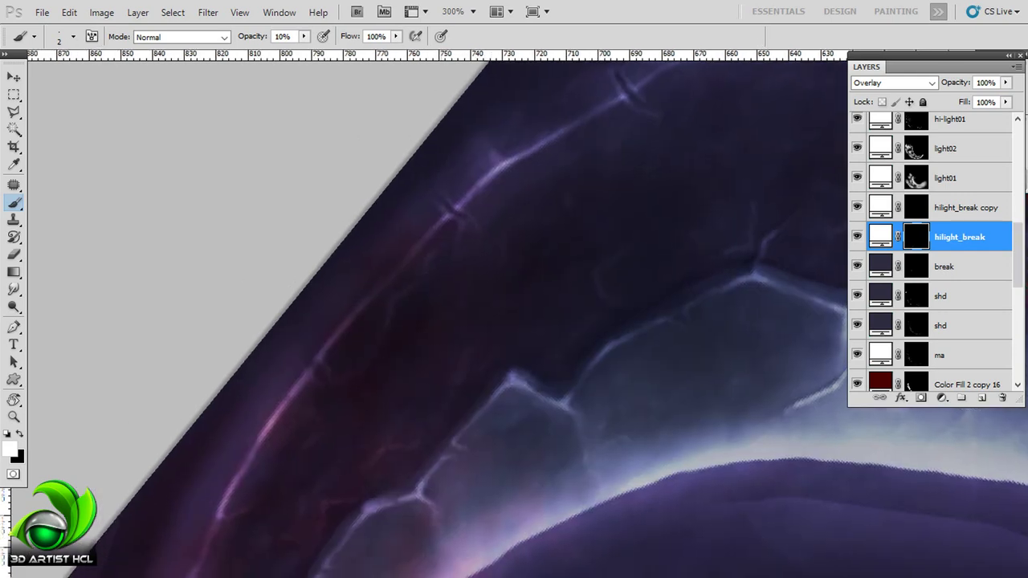
pyautogui.hotkey('alt', '[')
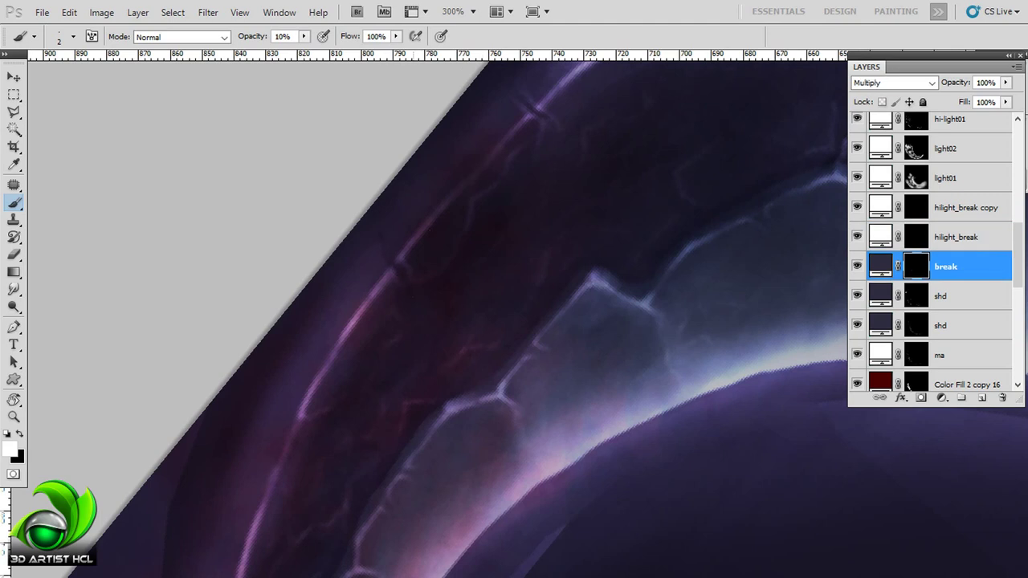
pyautogui.hotkey('alt', ']')
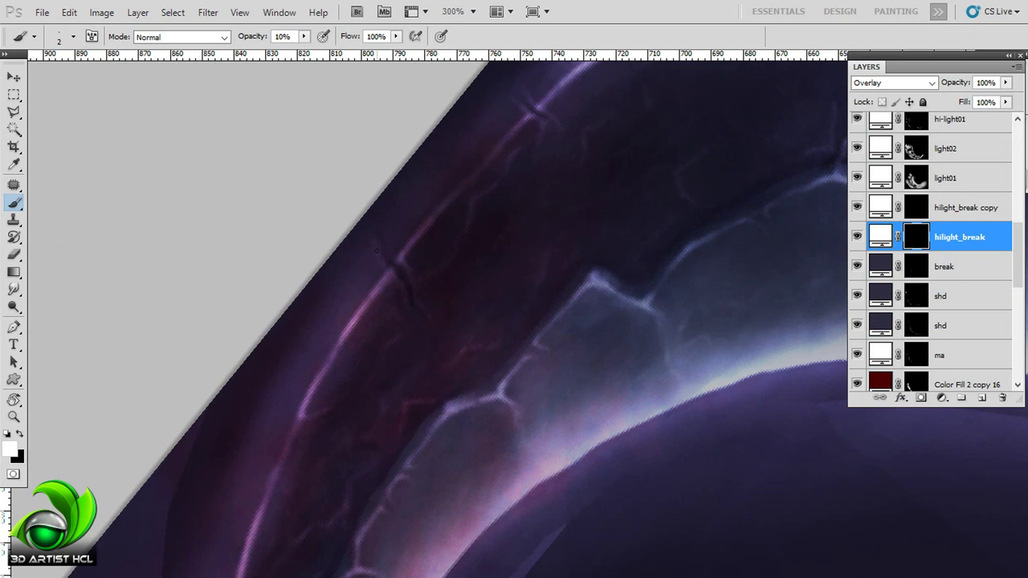
# - Work along another stretch of stone blocks by the rim on the break layer
pyautogui.moveTo(428, 235)
pyautogui.mouseDown()
pyautogui.moveTo(456, 199)
pyautogui.moveTo(338, 211)
pyautogui.mouseUp()
pyautogui.hotkey('alt', '[')
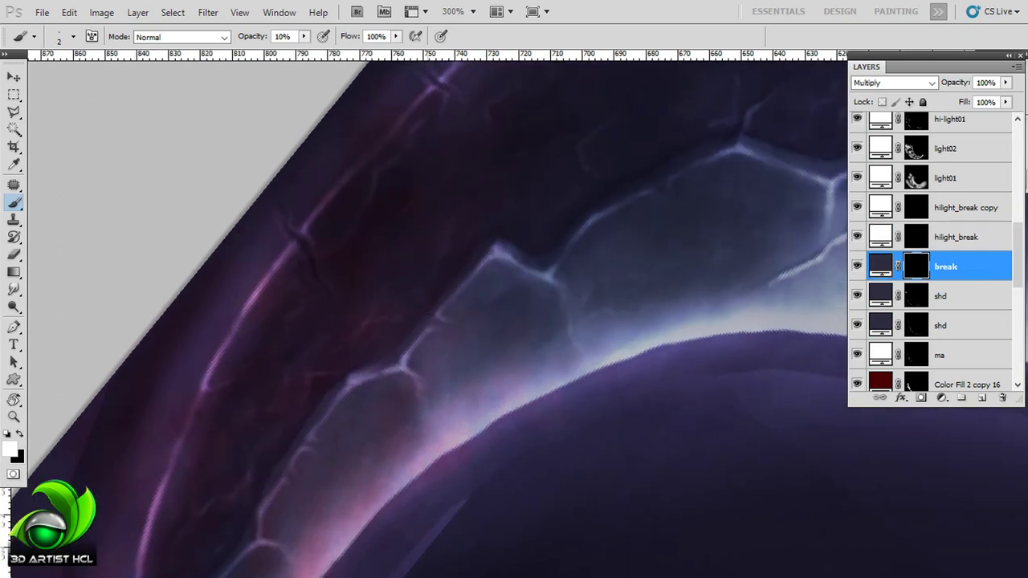
pyautogui.moveTo(456, 329); pyautogui.dragTo(540, 229)
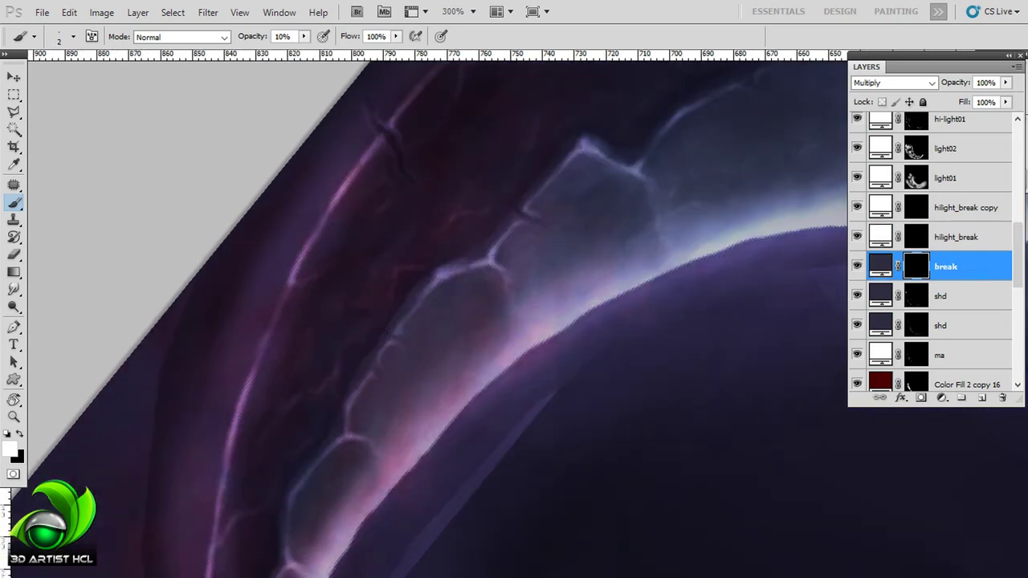
pyautogui.moveTo(442, 353); pyautogui.dragTo(473, 325)
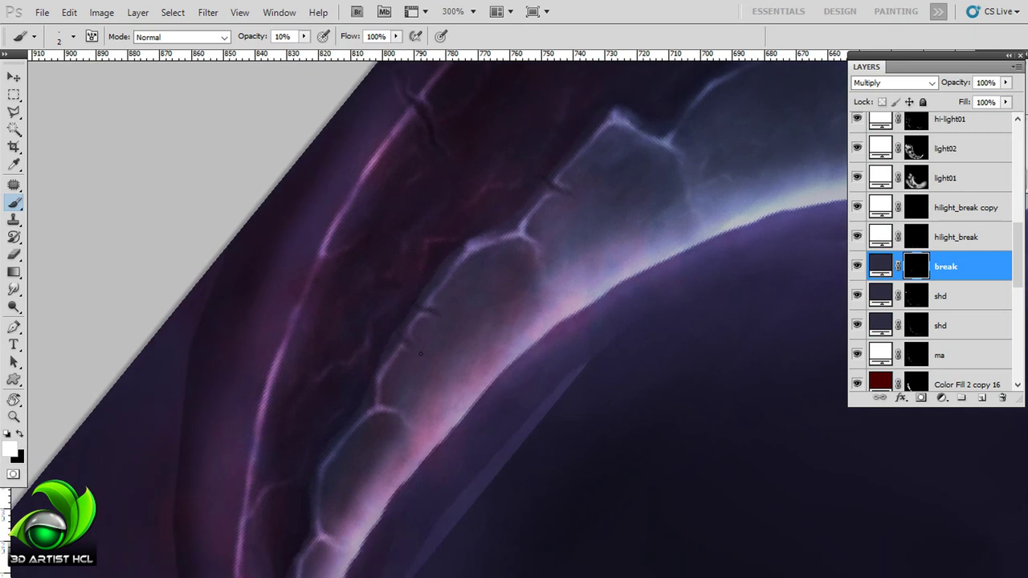
pyautogui.moveTo(420, 354)
pyautogui.mouseDown()
pyautogui.moveTo(511, 211)
pyautogui.moveTo(608, 150)
pyautogui.mouseUp()
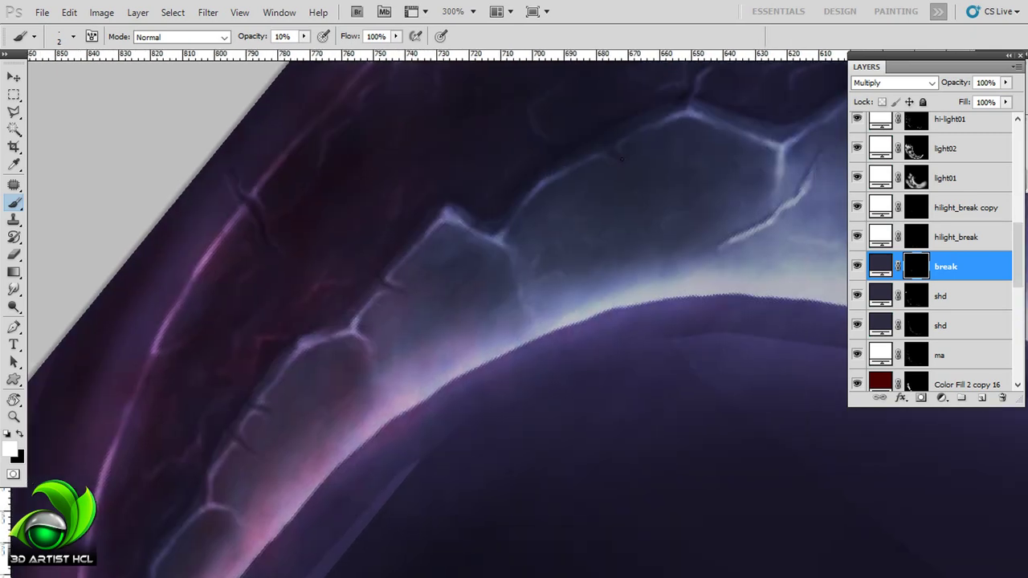
# - Paint 10% opacity highlights along the stone block cracks on hilight_break
pyautogui.click(911, 234)
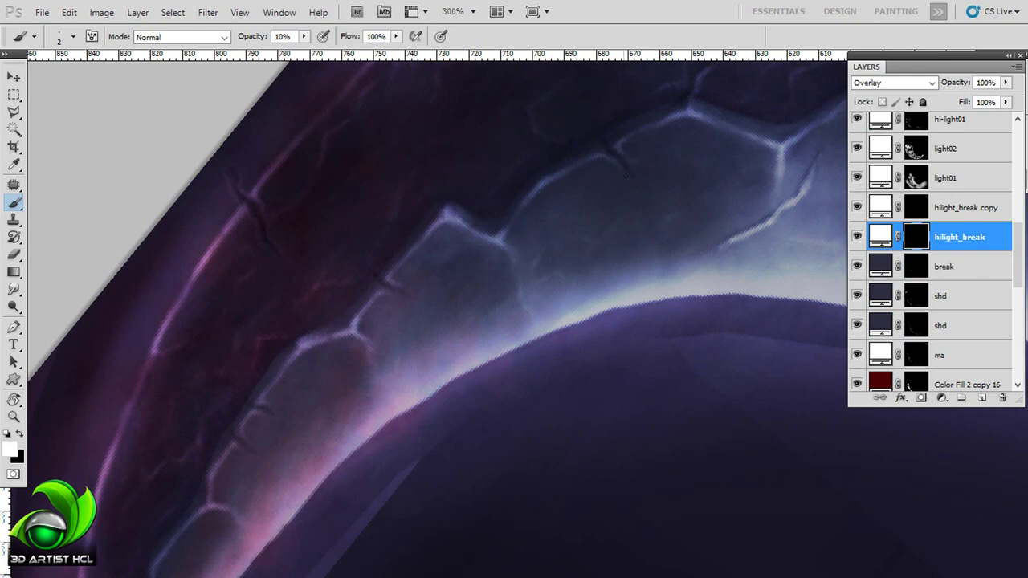
pyautogui.moveTo(654, 224); pyautogui.dragTo(662, 239)
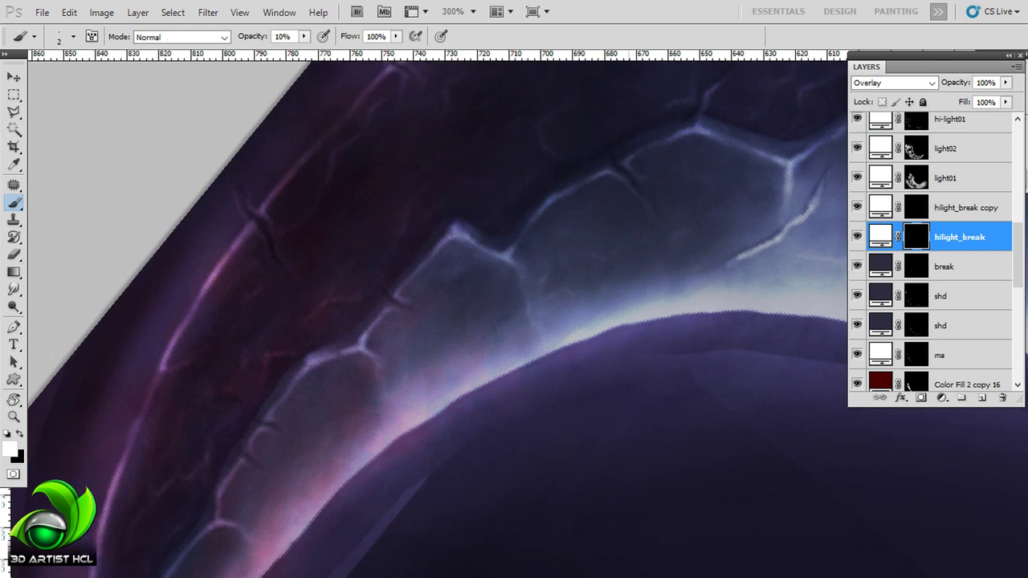
pyautogui.moveTo(423, 312)
pyautogui.mouseDown()
pyautogui.moveTo(471, 272)
pyautogui.moveTo(450, 242)
pyautogui.mouseUp()
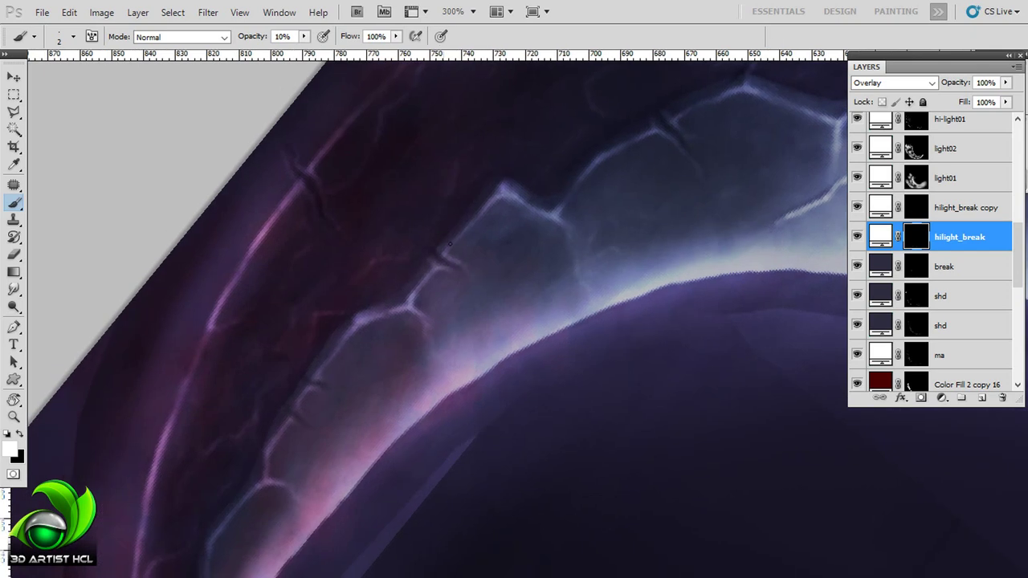
pyautogui.moveTo(368, 321)
pyautogui.mouseDown()
pyautogui.moveTo(394, 294)
pyautogui.moveTo(418, 295)
pyautogui.moveTo(448, 252)
pyautogui.mouseUp()
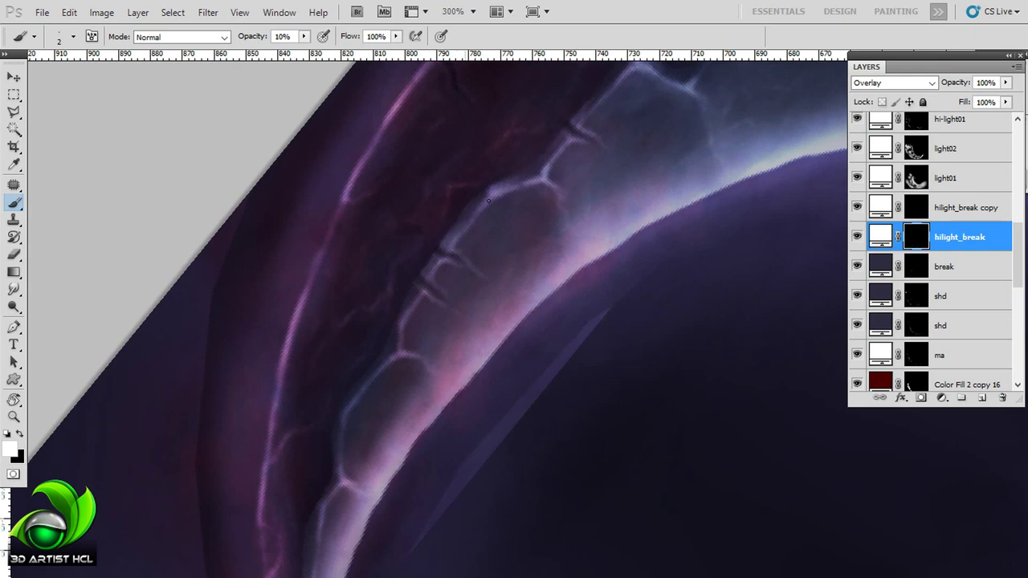
pyautogui.moveTo(410, 304)
pyautogui.mouseDown()
pyautogui.moveTo(479, 246)
pyautogui.moveTo(422, 277)
pyautogui.mouseUp()
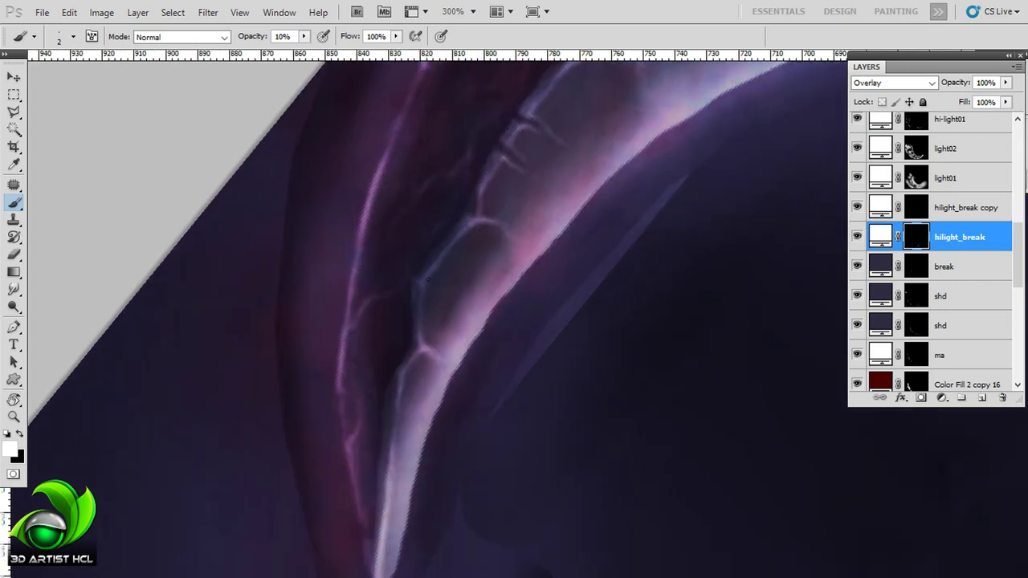
pyautogui.moveTo(416, 282); pyautogui.dragTo(476, 271)
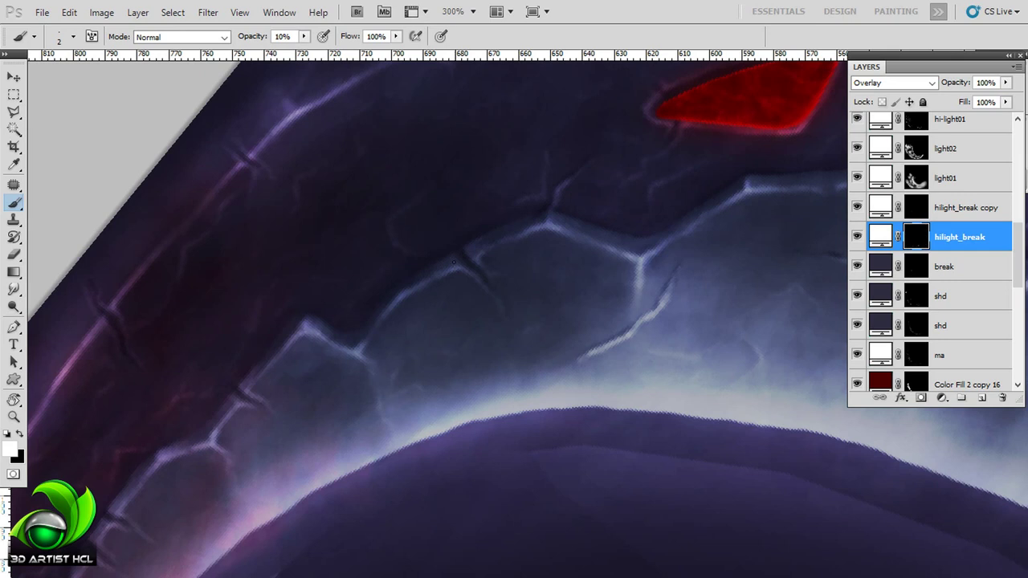
# - Paint a faint highlight along the ridge edge by the second red inlay on hilight_break
pyautogui.moveTo(744, 207); pyautogui.dragTo(619, 236)
pyautogui.click(550, 265)
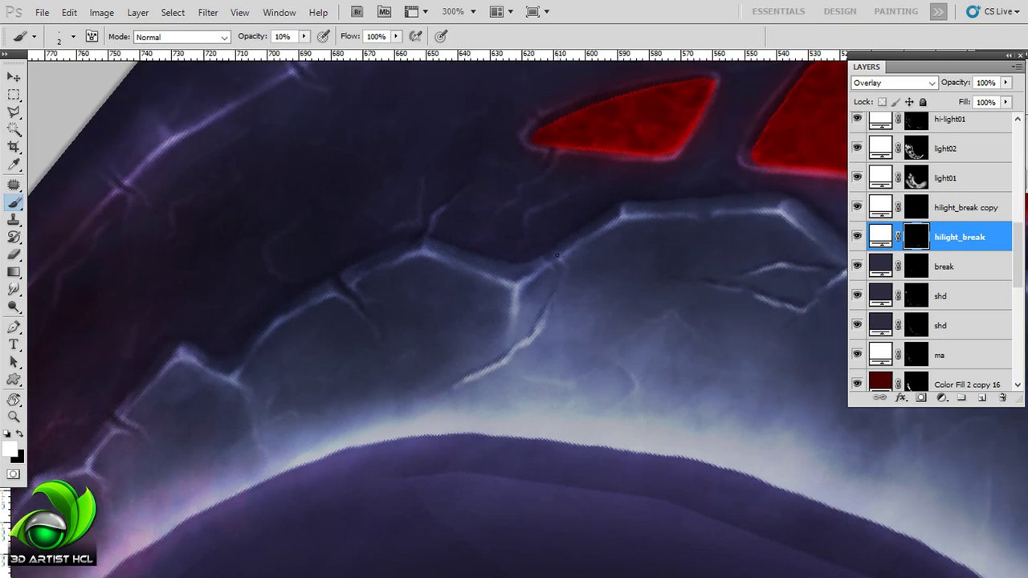
pyautogui.hscroll(3, 550, 270)
pyautogui.hscroll(3, 567, 248)
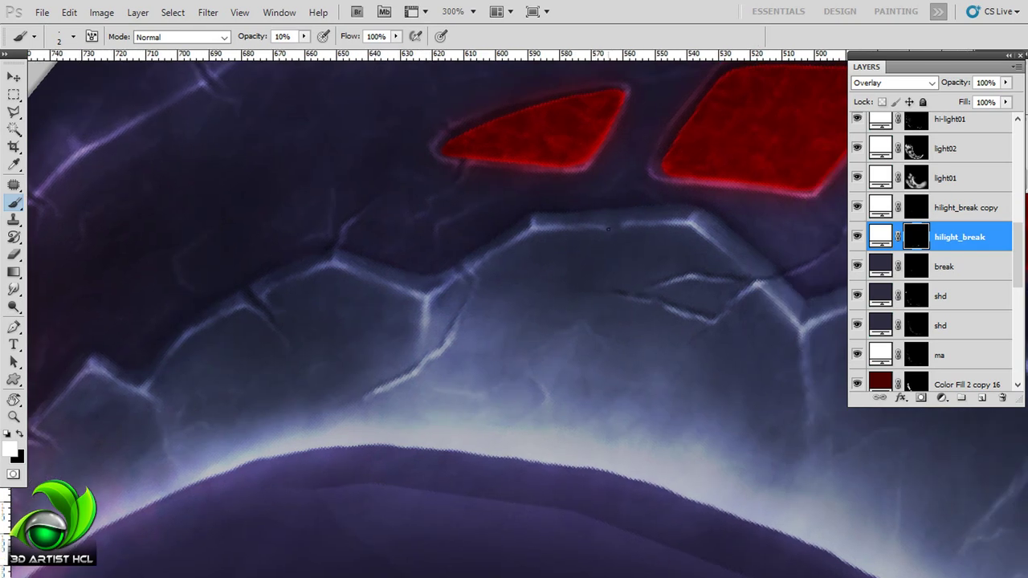
pyautogui.moveTo(624, 226); pyautogui.dragTo(628, 220)
pyautogui.hscroll(3, 591, 221)
pyautogui.hotkey('alt', '[')
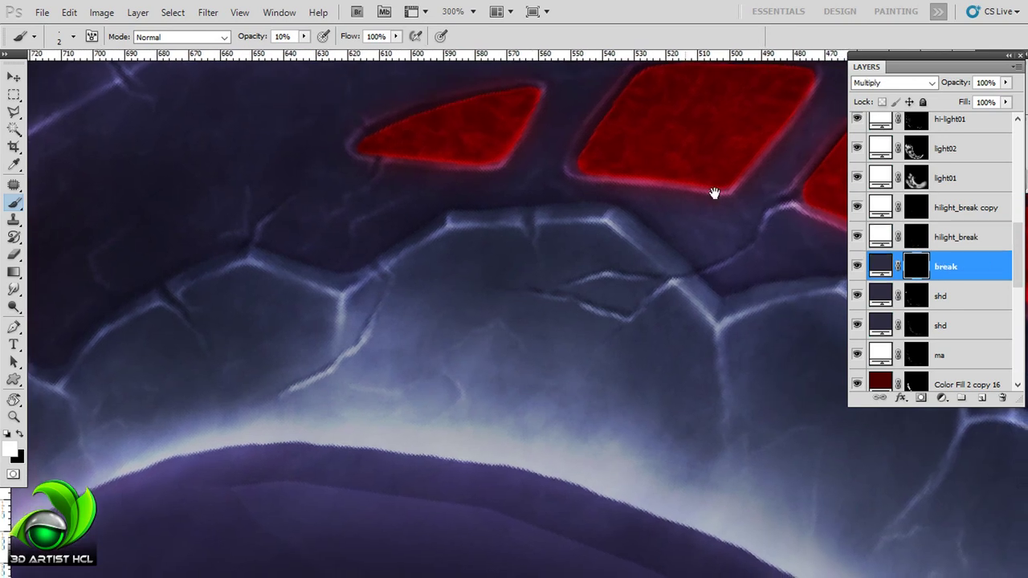
pyautogui.hscroll(2, 706, 194)
pyautogui.click(899, 239)
# - Deepen the crack line on the stone block by painting on the break layer mask
pyautogui.scroll(-1, 642, 241)
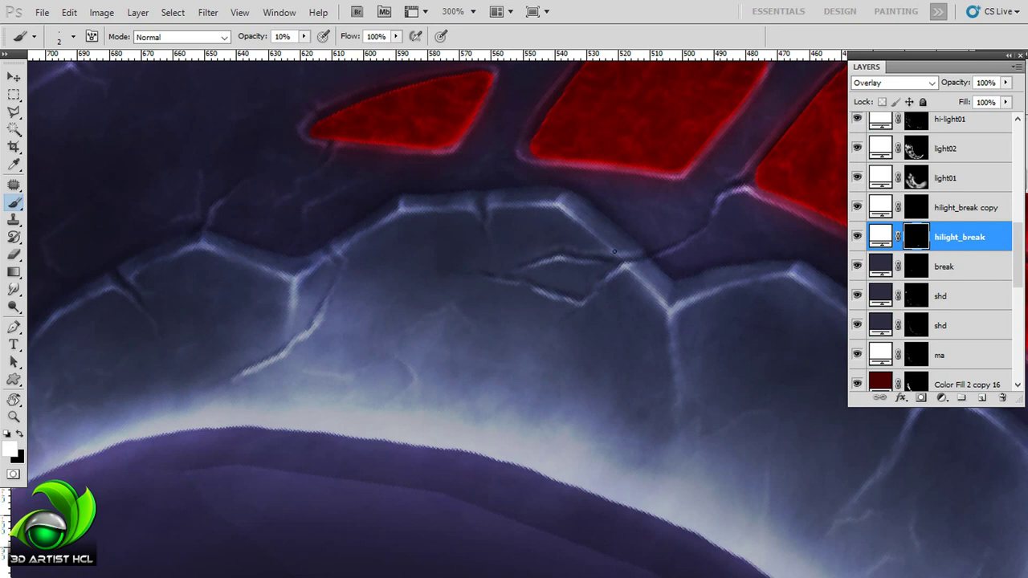
pyautogui.scroll(-1, 643, 228)
pyautogui.hscroll(1, 643, 229)
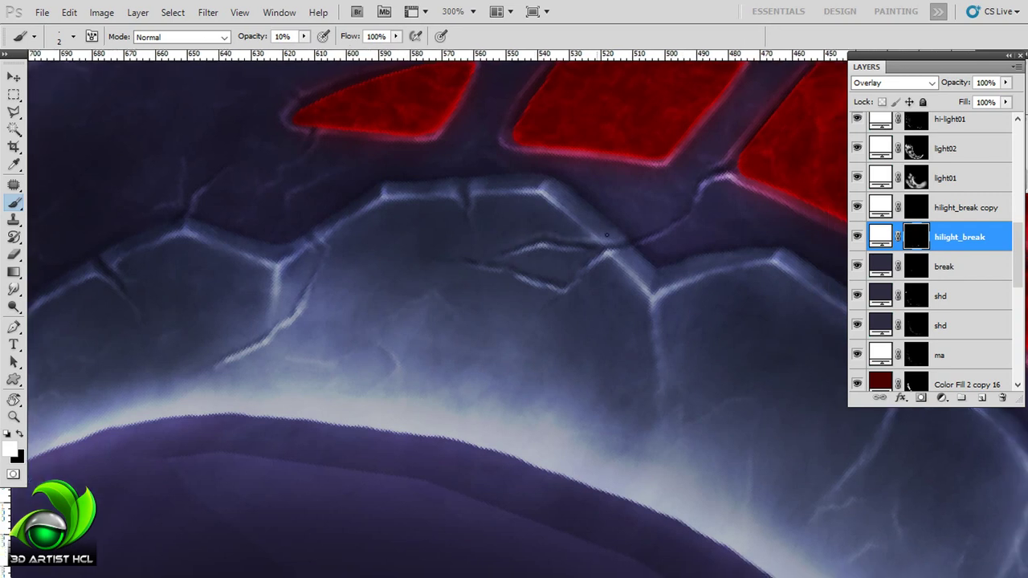
pyautogui.scroll(-1, 606, 236)
pyautogui.hscroll(1, 606, 235)
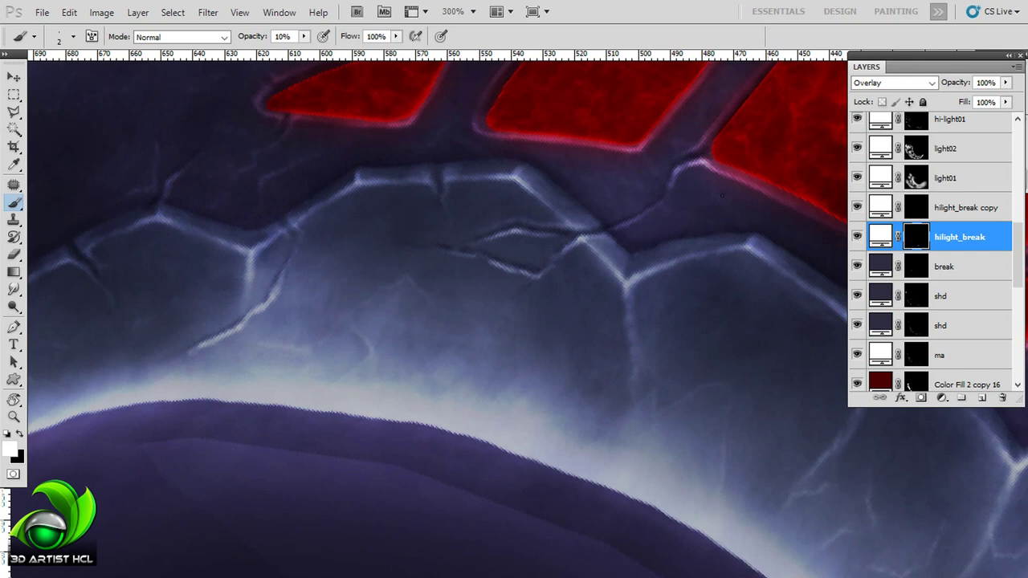
pyautogui.hscroll(2, 721, 194)
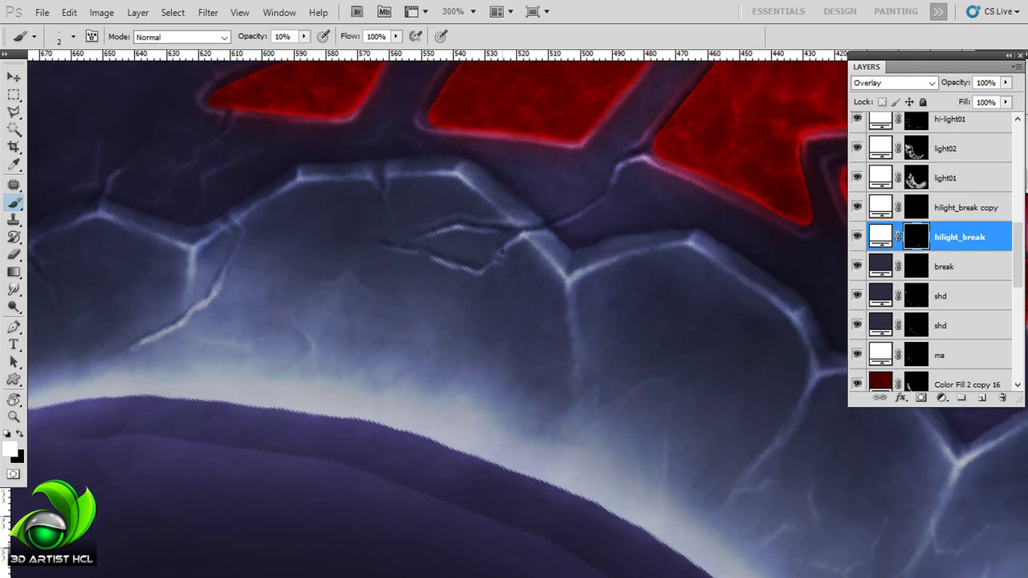
pyautogui.scroll(-2, 501, 252)
pyautogui.hscroll(3, 501, 251)
pyautogui.hscroll(2, 490, 206)
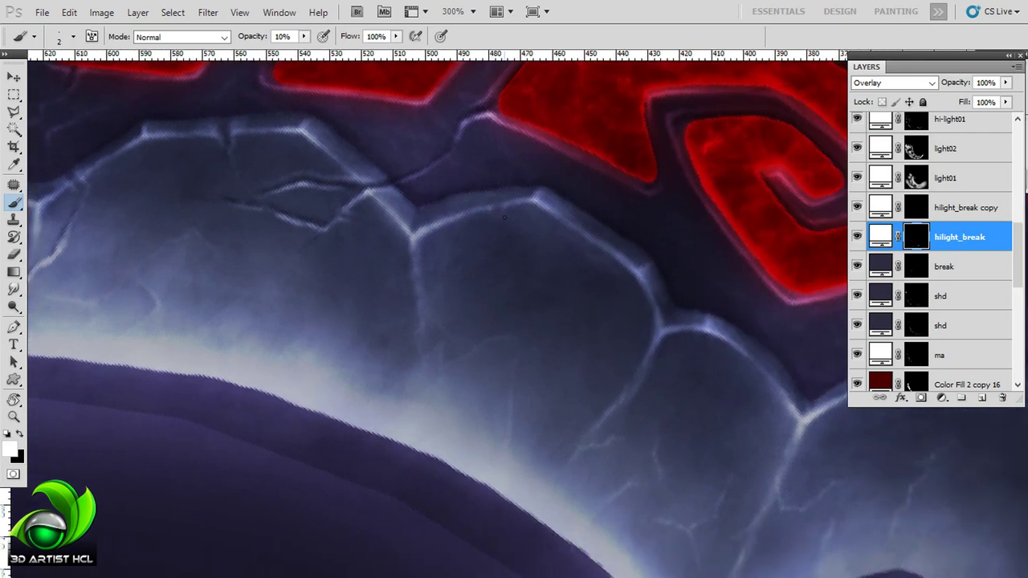
pyautogui.scroll(-1, 487, 208)
pyautogui.hscroll(1, 488, 208)
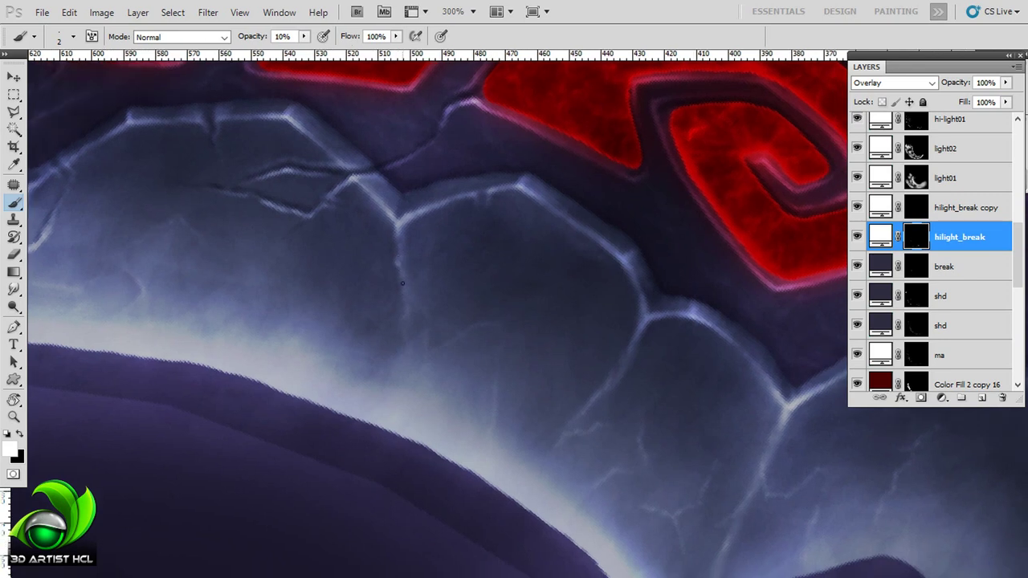
pyautogui.scroll(-2, 551, 213)
pyautogui.hscroll(2, 550, 213)
pyautogui.scroll(-1, 568, 259)
pyautogui.hscroll(2, 567, 258)
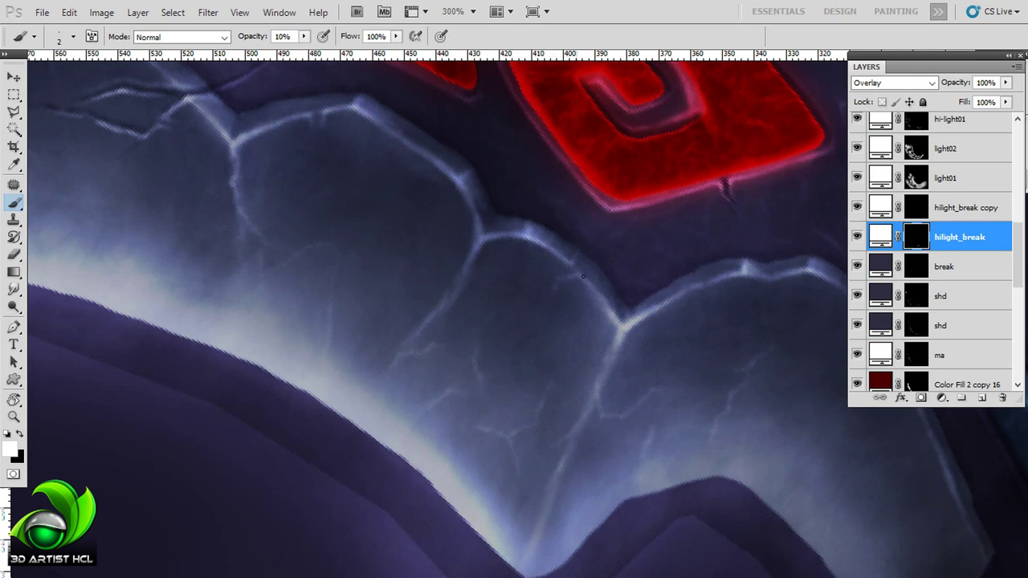
pyautogui.hotkey('alt', '[')
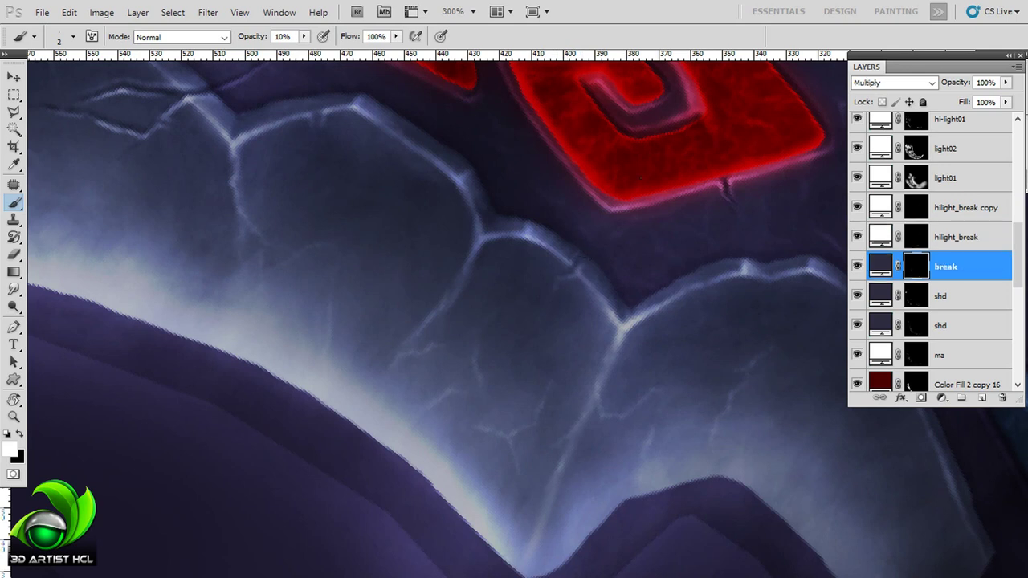
pyautogui.scroll(3, 640, 177)
pyautogui.hscroll(-5, 527, 220)
pyautogui.hscroll(-4, 472, 284)
pyautogui.scroll(1, 597, 264)
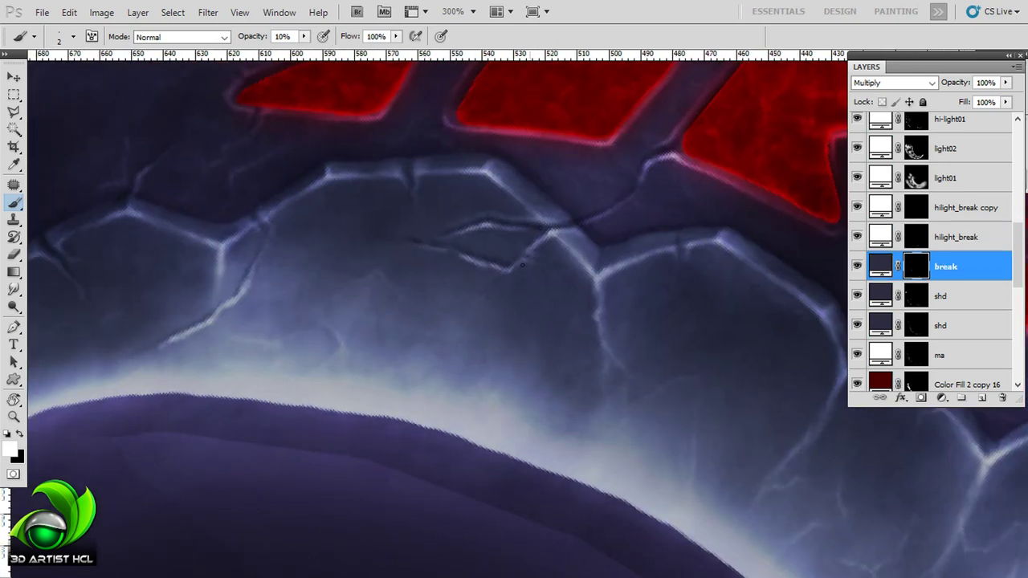
pyautogui.hscroll(-1, 506, 252)
pyautogui.hscroll(-3, 481, 273)
pyautogui.scroll(1, 465, 302)
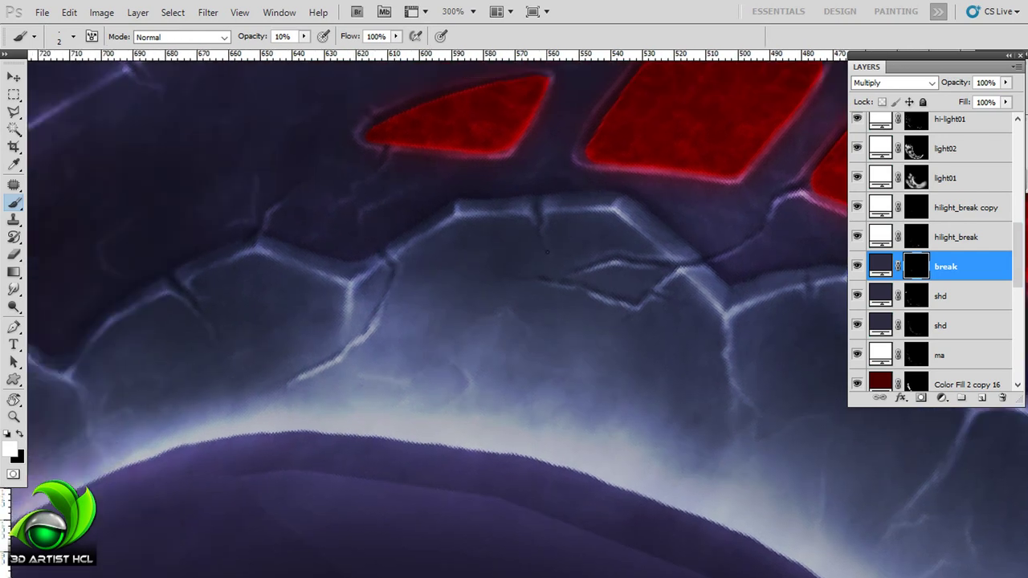
pyautogui.hscroll(-8, 562, 265)
pyautogui.scroll(-3, 582, 266)
pyautogui.hscroll(-6, 582, 241)
pyautogui.hscroll(5, 509, 304)
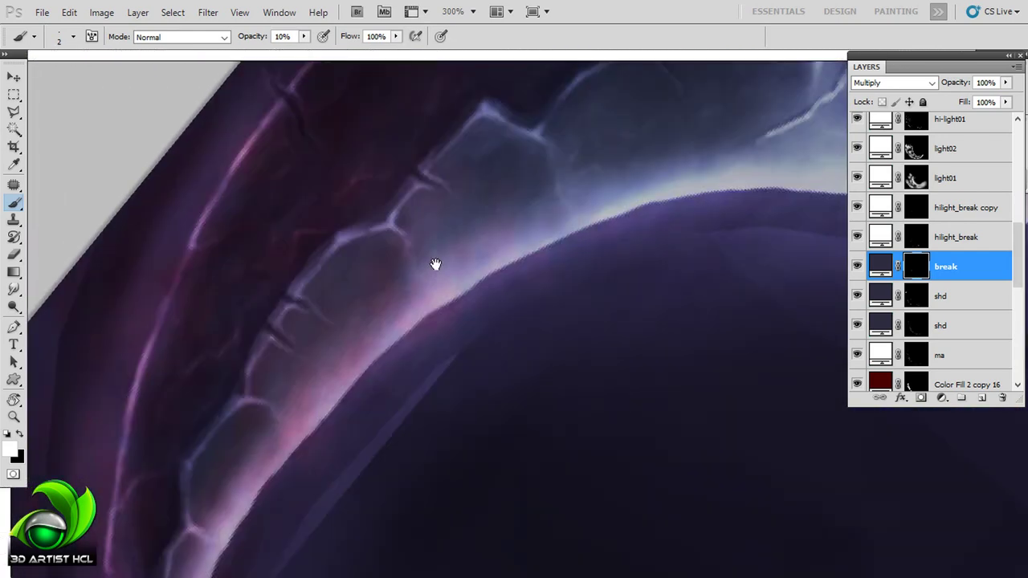
pyautogui.hscroll(8, 436, 264)
pyautogui.moveTo(536, 331); pyautogui.dragTo(557, 309)
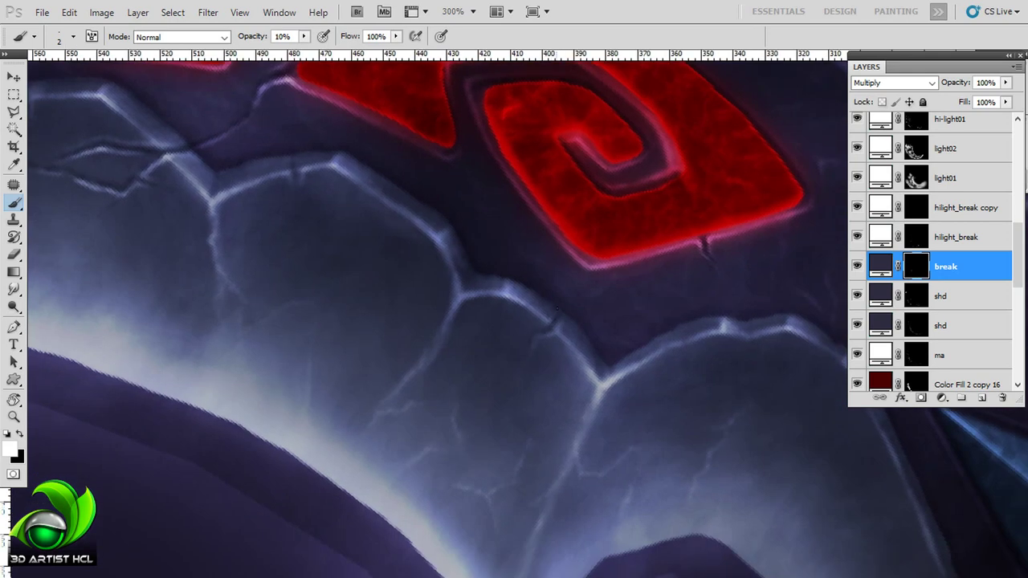
# - Pan across the rune plates and stone blocks toward the blade's curved outer edge
pyautogui.hscroll(5, 554, 319)
pyautogui.scroll(-3, 562, 294)
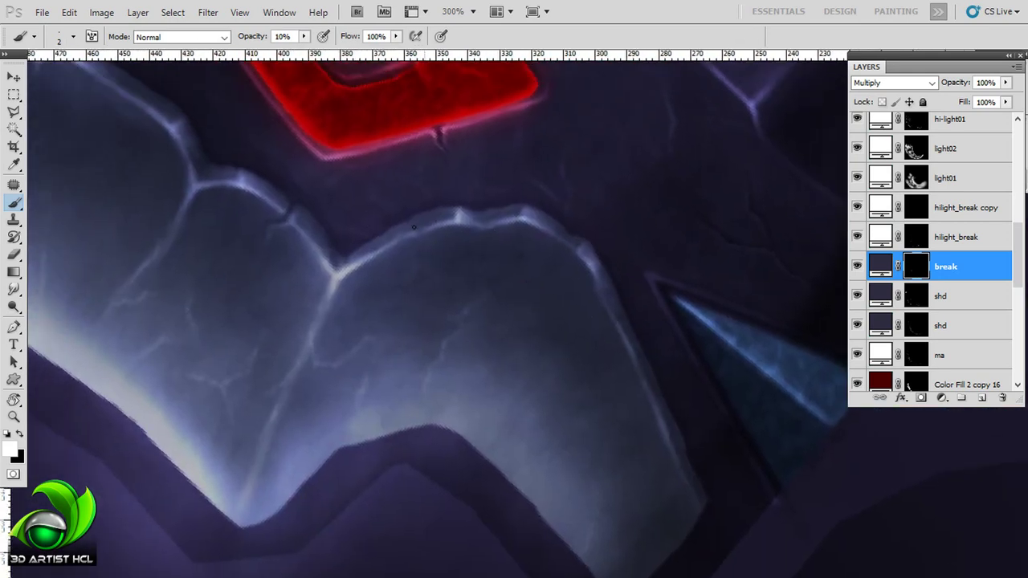
pyautogui.hscroll(-2, 422, 233)
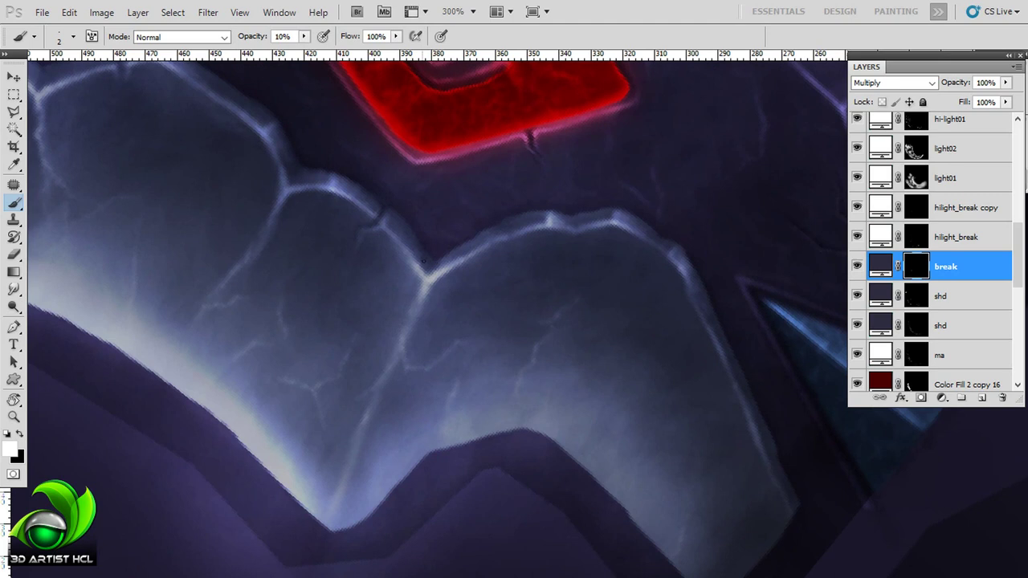
pyautogui.scroll(1, 427, 283)
pyautogui.hscroll(-2, 482, 285)
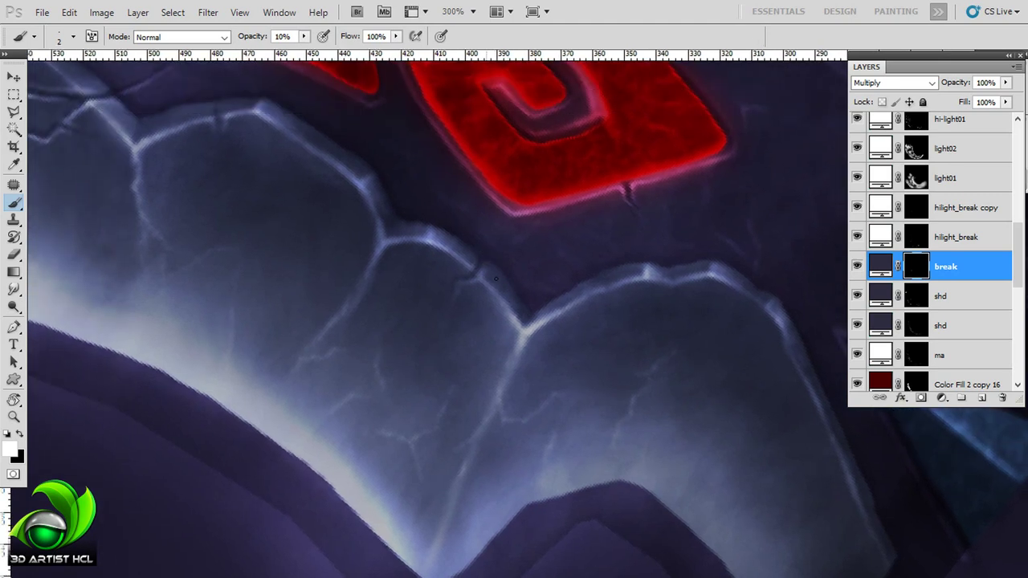
pyautogui.scroll(1, 452, 260)
pyautogui.scroll(2, 452, 259)
pyautogui.hscroll(-5, 434, 283)
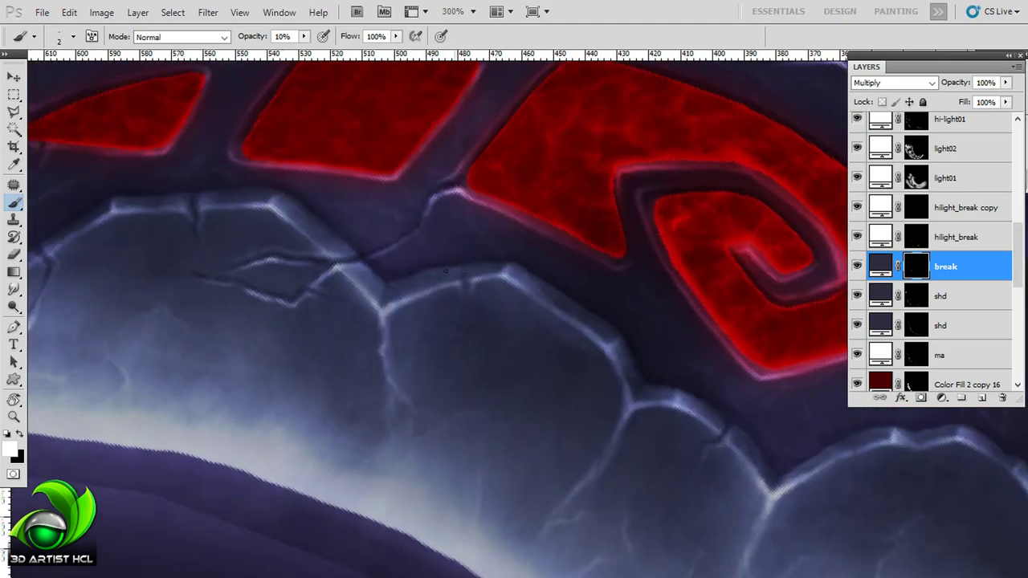
pyautogui.moveTo(363, 231); pyautogui.dragTo(495, 280)
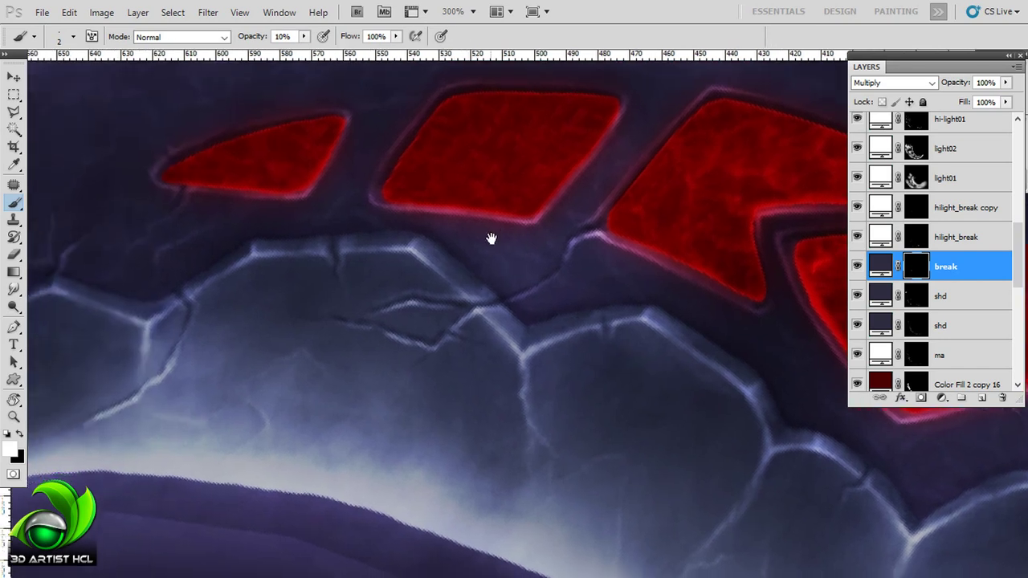
pyautogui.moveTo(489, 236); pyautogui.dragTo(626, 240)
pyautogui.moveTo(280, 309); pyautogui.dragTo(448, 289)
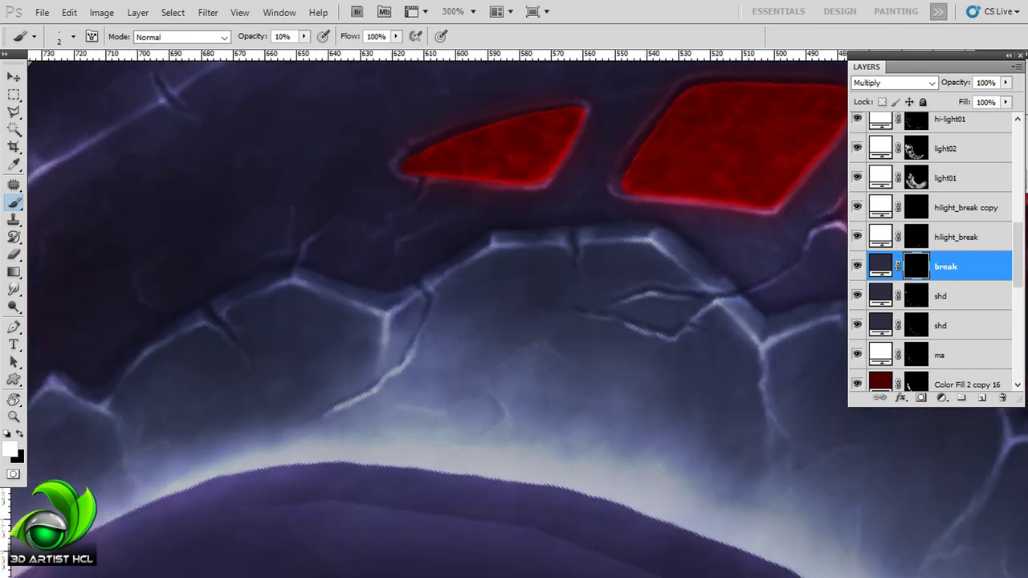
pyautogui.moveTo(265, 305)
pyautogui.mouseDown()
pyautogui.moveTo(426, 289)
pyautogui.moveTo(447, 266)
pyautogui.mouseUp()
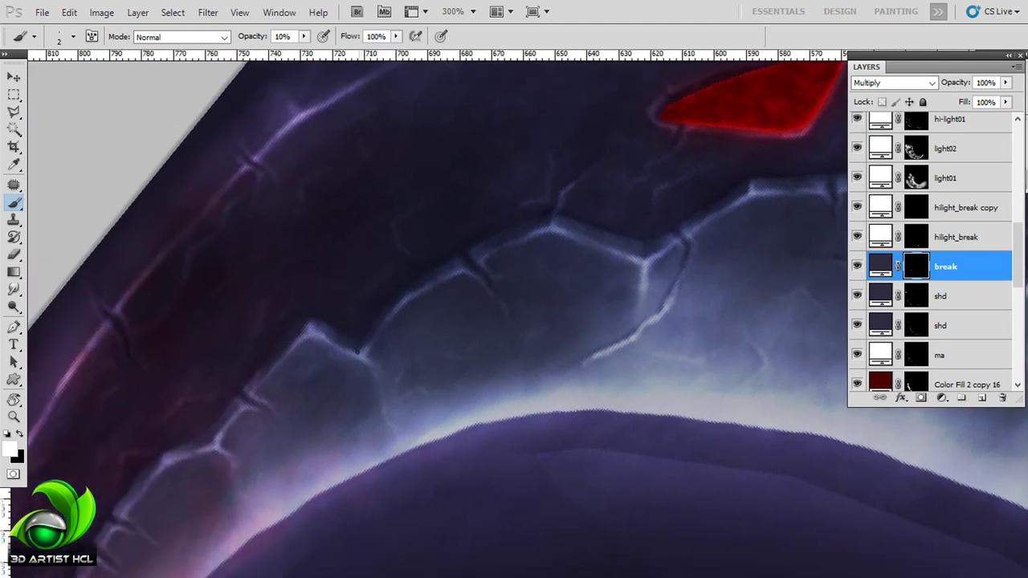
pyautogui.moveTo(358, 351); pyautogui.dragTo(457, 282)
# - Restore white as the paint colour, return to hilight_break, and select the ma highlight layer
pyautogui.press('x')
pyautogui.hotkey('alt', 'BackSpace')
pyautogui.press('x')
pyautogui.moveTo(391, 305); pyautogui.dragTo(455, 261)
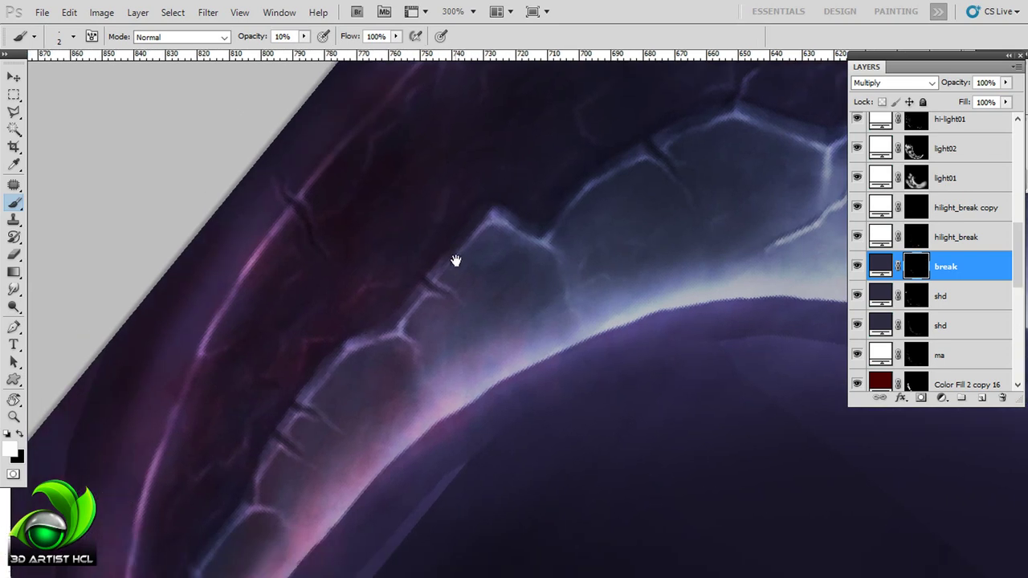
pyautogui.moveTo(356, 340)
pyautogui.mouseDown()
pyautogui.moveTo(401, 229)
pyautogui.moveTo(408, 270)
pyautogui.moveTo(473, 245)
pyautogui.moveTo(592, 297)
pyautogui.mouseUp()
pyautogui.hotkey('alt', ']')
pyautogui.moveTo(371, 305)
pyautogui.mouseDown()
pyautogui.moveTo(636, 271)
pyautogui.moveTo(606, 280)
pyautogui.mouseUp()
pyautogui.scroll(-3, 932, 265)
pyautogui.click(899, 233)
# - Duplicate the ma layer, review the spiral and small rune plates, then duplicate again as 'ma copy 3'
pyautogui.hotkey('ctrl', 'j')
pyautogui.moveTo(613, 238)
pyautogui.mouseDown()
pyautogui.moveTo(533, 273)
pyautogui.moveTo(510, 262)
pyautogui.mouseUp()
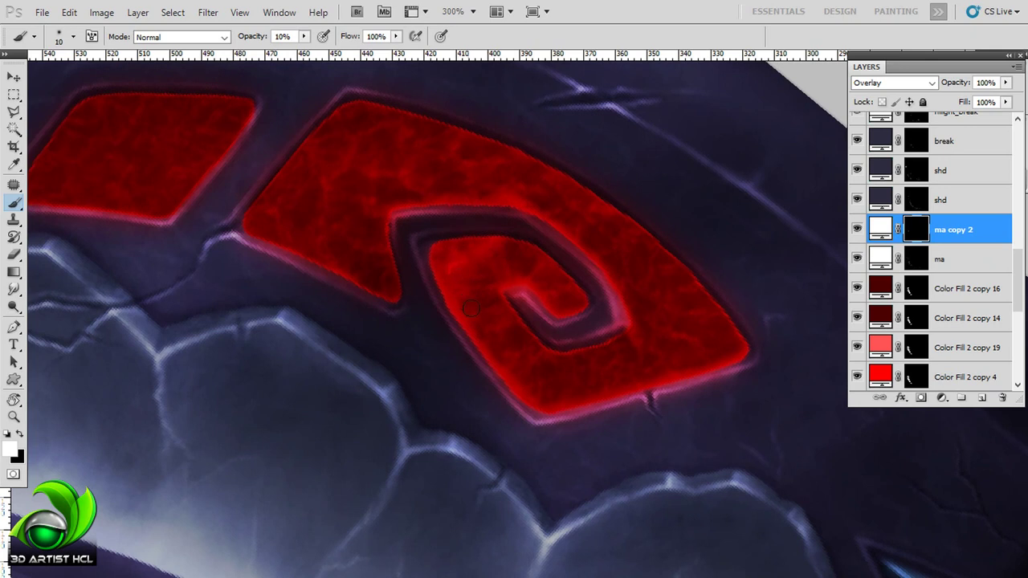
pyautogui.moveTo(646, 304)
pyautogui.mouseDown()
pyautogui.moveTo(623, 287)
pyautogui.moveTo(643, 302)
pyautogui.mouseUp()
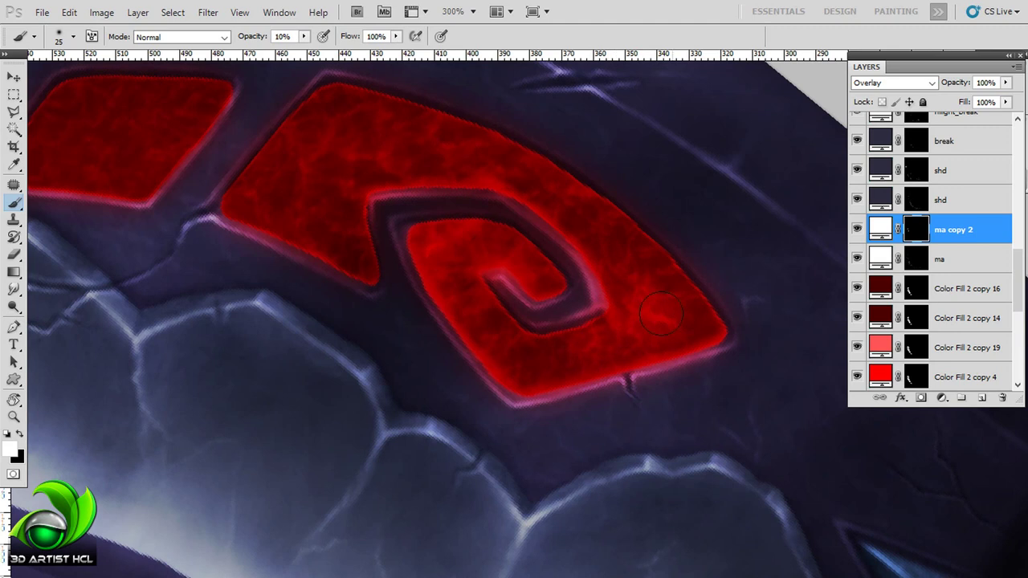
pyautogui.moveTo(564, 233); pyautogui.dragTo(688, 285)
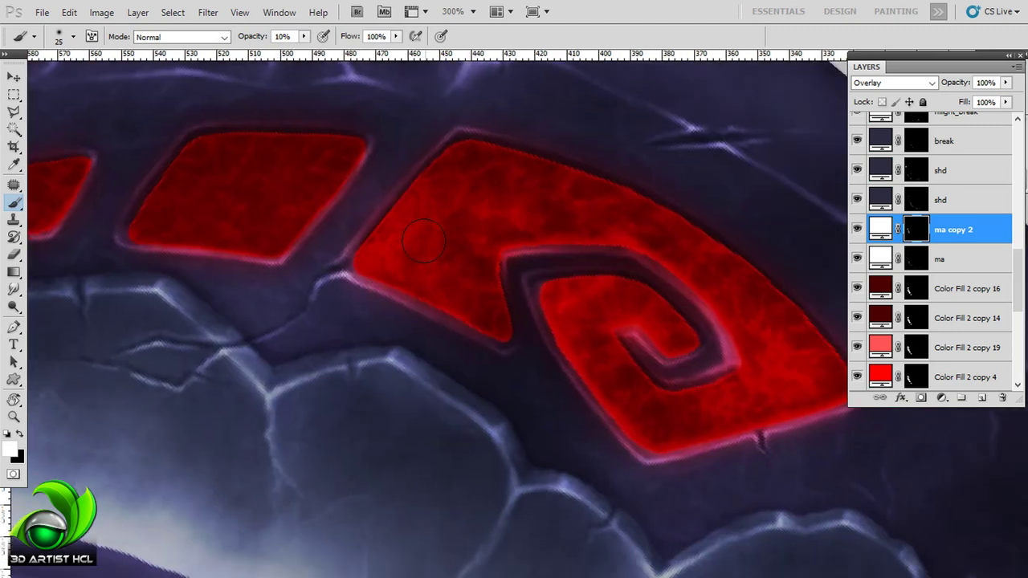
pyautogui.moveTo(423, 239); pyautogui.dragTo(620, 311)
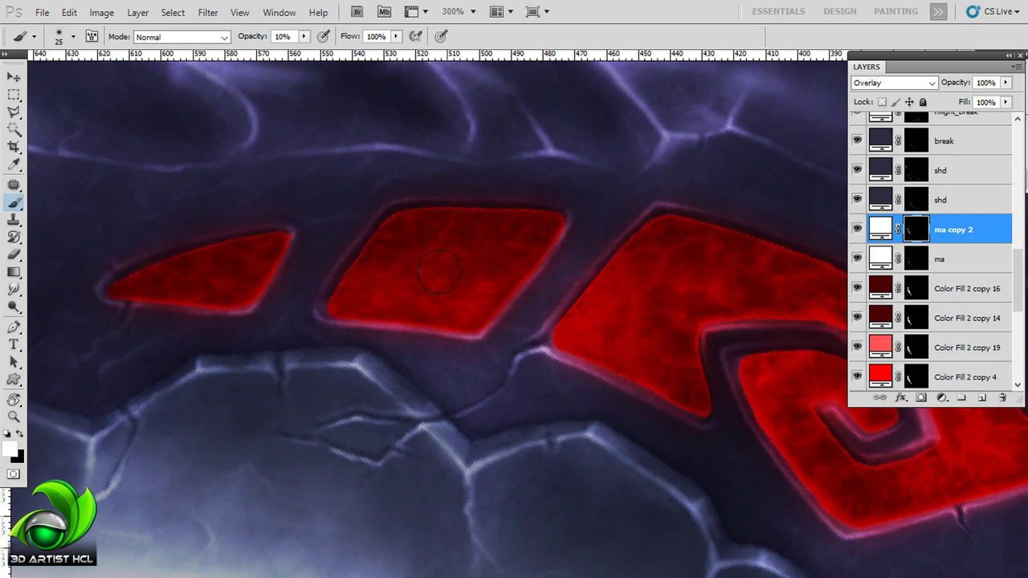
pyautogui.moveTo(356, 308); pyautogui.dragTo(550, 294)
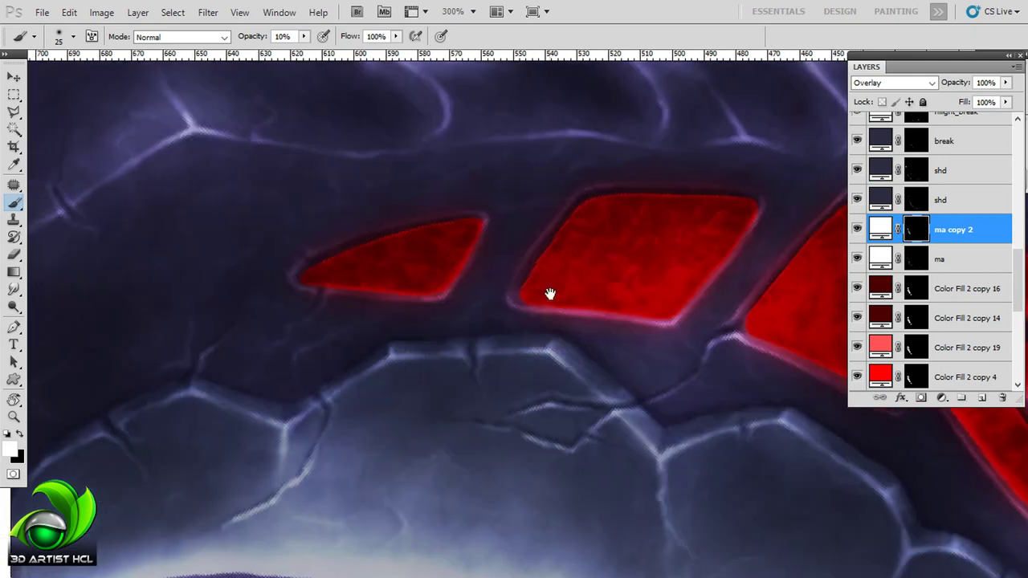
pyautogui.moveTo(838, 273); pyautogui.dragTo(470, 217)
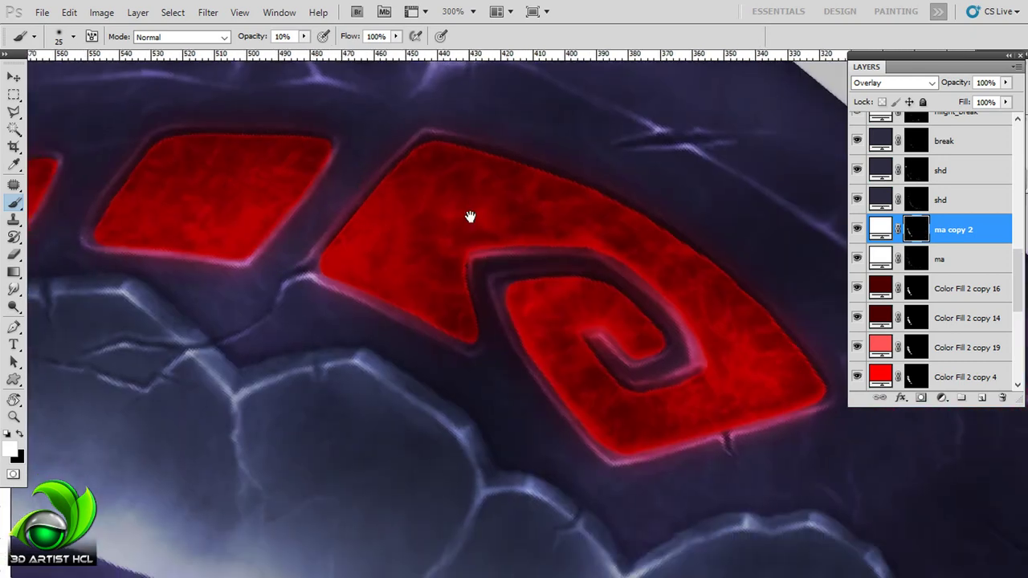
pyautogui.moveTo(703, 298); pyautogui.dragTo(671, 282)
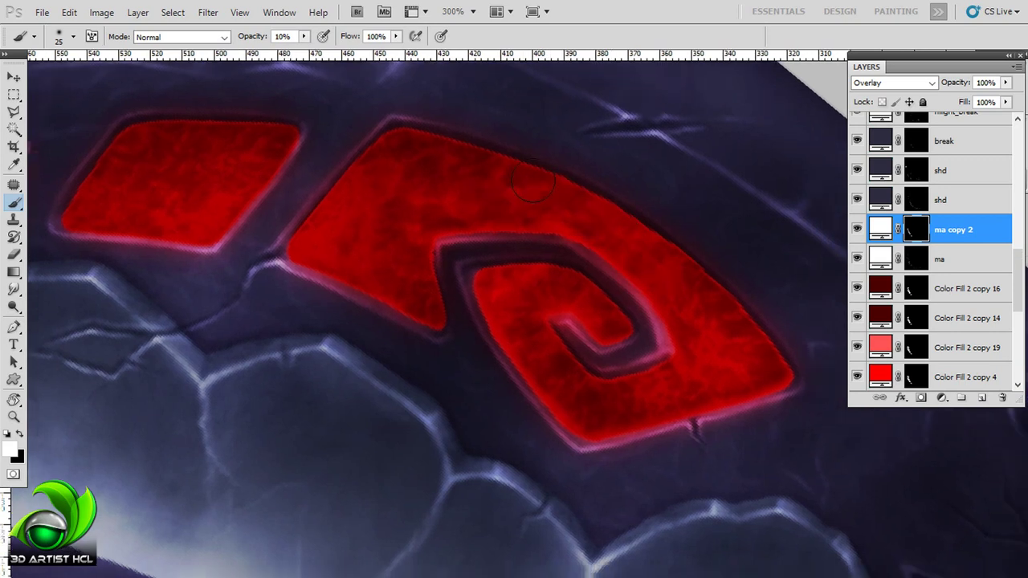
pyautogui.hotkey('ctrl', 'j')
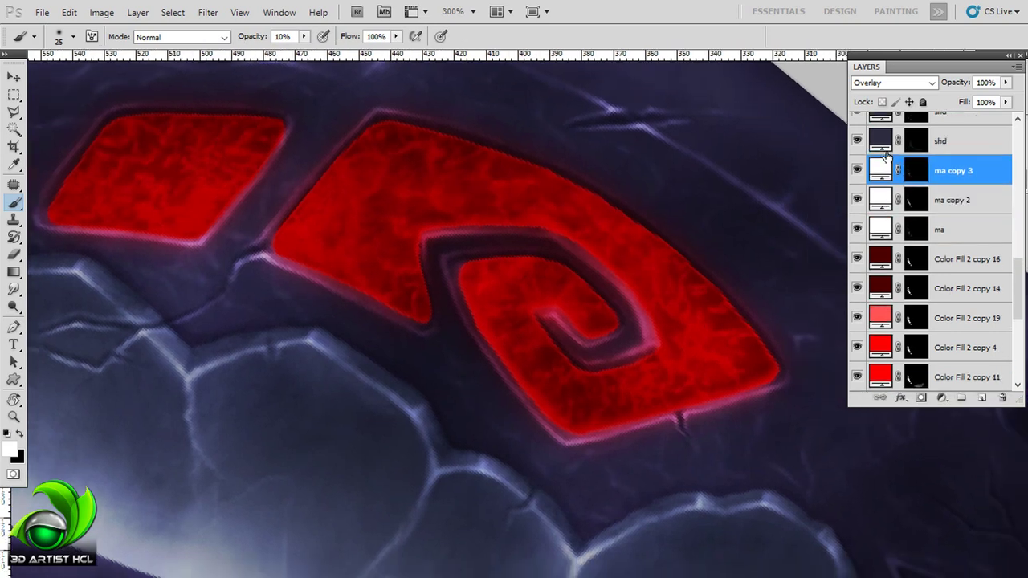
# - Delete the extra ma copy 3 layer and change the fill layer to a muted blue-grey
pyautogui.press('Delete')
pyautogui.hotkey('ctrl', '0')
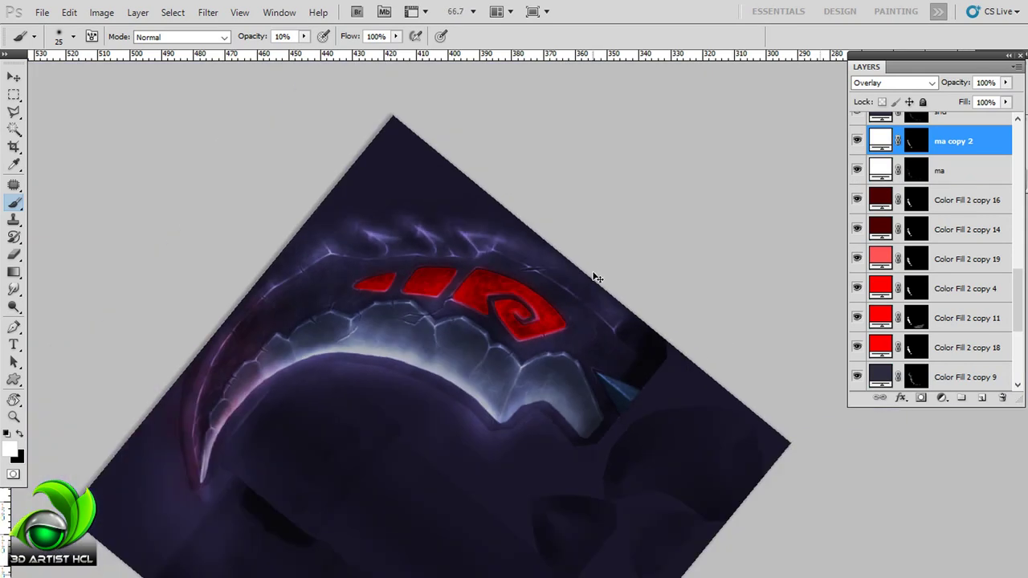
pyautogui.scroll(-5, 931, 257)
pyautogui.doubleClick(880, 140)
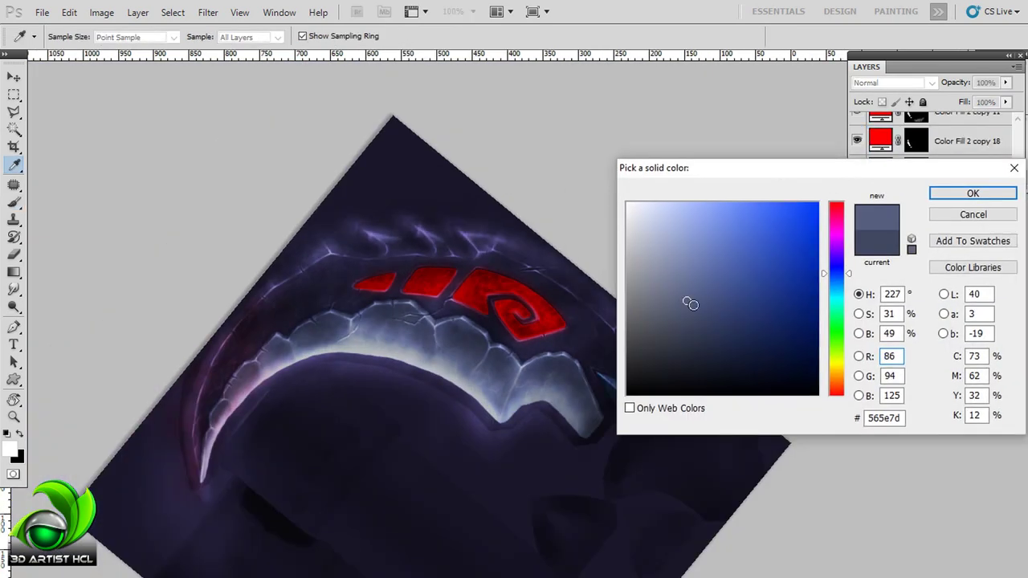
pyautogui.click(823, 277)
pyautogui.click(704, 314)
pyautogui.click(972, 193)
# - On hi-light01 copy, paint brighter highlights around the cracks along the blade's upper rim
pyautogui.press('b')
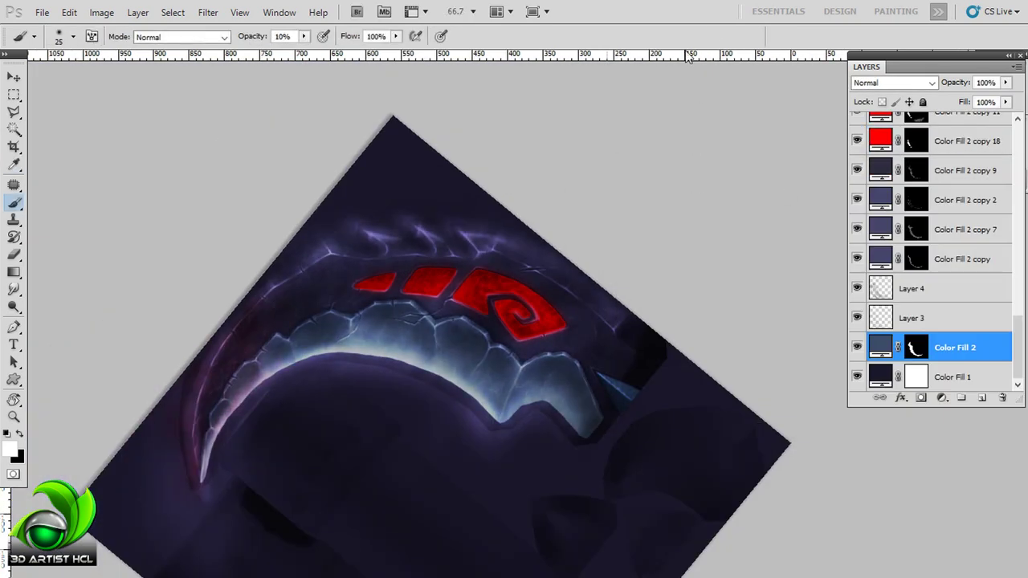
pyautogui.hotkey('ctrl', '+')
pyautogui.hotkey('ctrl', '+')
pyautogui.moveTo(615, 266); pyautogui.dragTo(779, 362)
pyautogui.scroll(5, 931, 240)
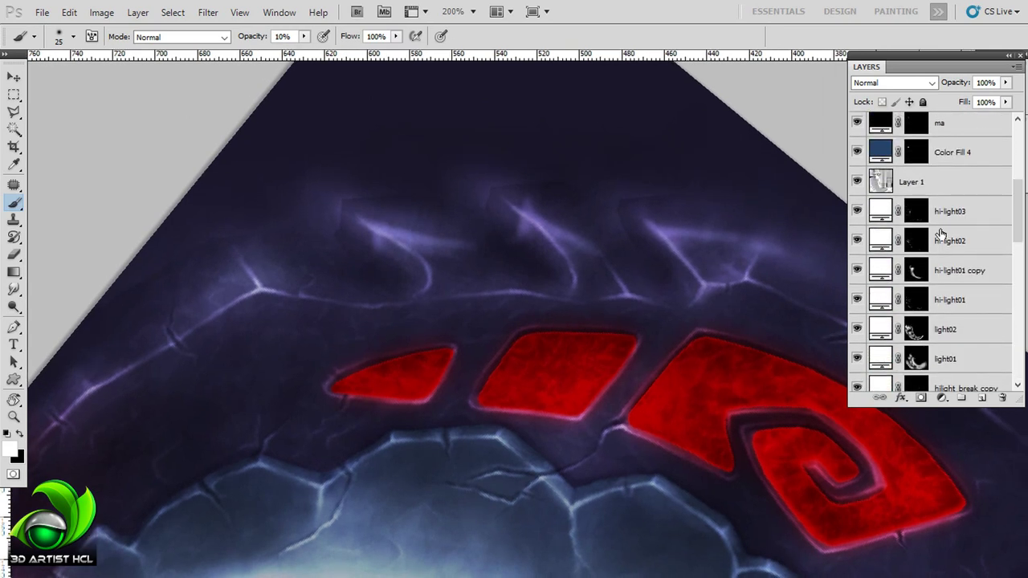
pyautogui.click(923, 259)
pyautogui.moveTo(297, 265)
pyautogui.mouseDown()
pyautogui.moveTo(426, 180)
pyautogui.moveTo(383, 312)
pyautogui.moveTo(442, 293)
pyautogui.mouseUp()
pyautogui.press('r')
pyautogui.moveTo(529, 246); pyautogui.dragTo(482, 277)
pyautogui.moveTo(648, 187)
pyautogui.mouseDown()
pyautogui.moveTo(528, 252)
pyautogui.moveTo(618, 185)
pyautogui.moveTo(528, 220)
pyautogui.moveTo(490, 265)
pyautogui.mouseUp()
pyautogui.moveTo(161, 453); pyautogui.dragTo(356, 335)
# - Rotate along the rim toward the spiral inlay and brighten the crack line toward the upper right
pyautogui.moveTo(246, 420)
pyautogui.mouseDown()
pyautogui.moveTo(353, 309)
pyautogui.moveTo(505, 214)
pyautogui.mouseUp()
pyautogui.press('r')
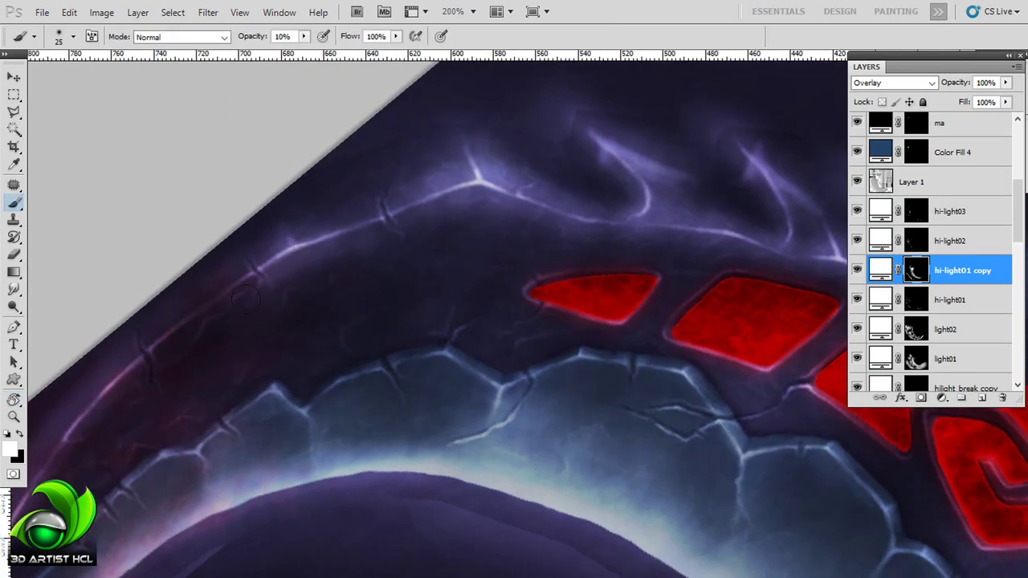
pyautogui.moveTo(176, 337); pyautogui.dragTo(362, 246)
pyautogui.moveTo(261, 417); pyautogui.dragTo(319, 307)
pyautogui.moveTo(408, 149)
pyautogui.mouseDown()
pyautogui.moveTo(309, 277)
pyautogui.moveTo(148, 414)
pyautogui.mouseUp()
pyautogui.press('r')
pyautogui.moveTo(490, 206); pyautogui.dragTo(339, 239)
pyautogui.moveTo(509, 177); pyautogui.dragTo(482, 177)
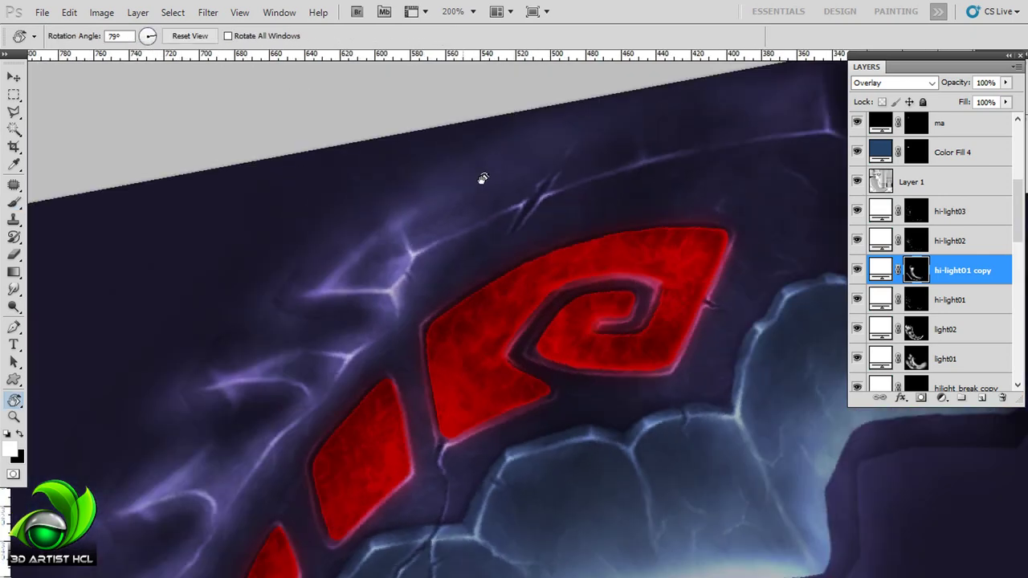
pyautogui.moveTo(540, 207); pyautogui.dragTo(803, 135)
pyautogui.press('r')
pyautogui.moveTo(710, 170); pyautogui.dragTo(626, 161)
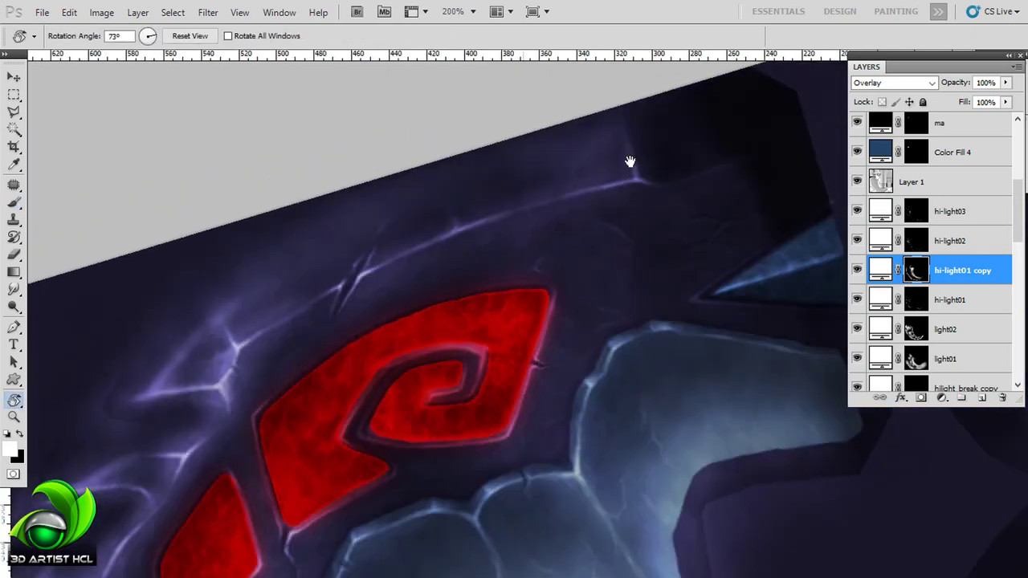
pyautogui.moveTo(487, 215)
pyautogui.mouseDown()
pyautogui.moveTo(420, 206)
pyautogui.moveTo(562, 241)
pyautogui.mouseUp()
# - Select the upper shd layer and paint soft shadow beside the upper rim cracks
pyautogui.press('r')
pyautogui.scroll(-3, 974, 240)
pyautogui.click(956, 270)
pyautogui.click(859, 334)
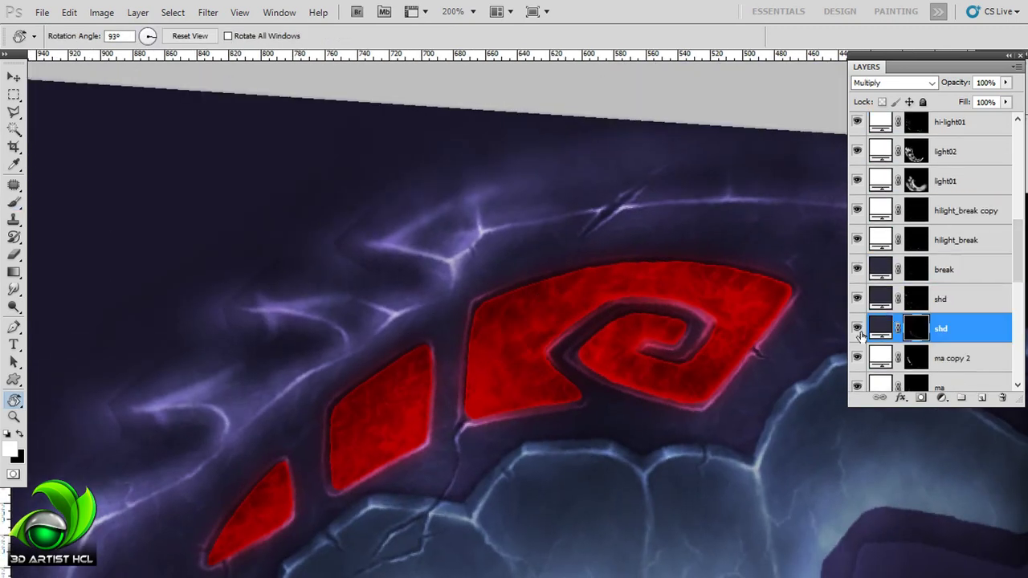
pyautogui.click(883, 299)
pyautogui.moveTo(209, 401); pyautogui.dragTo(360, 298)
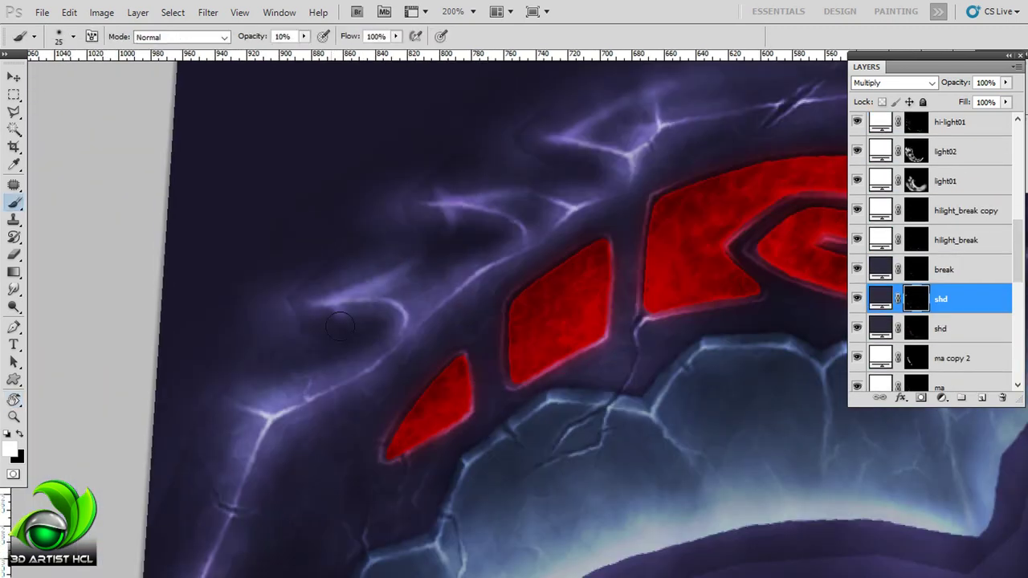
pyautogui.moveTo(484, 252); pyautogui.dragTo(450, 261)
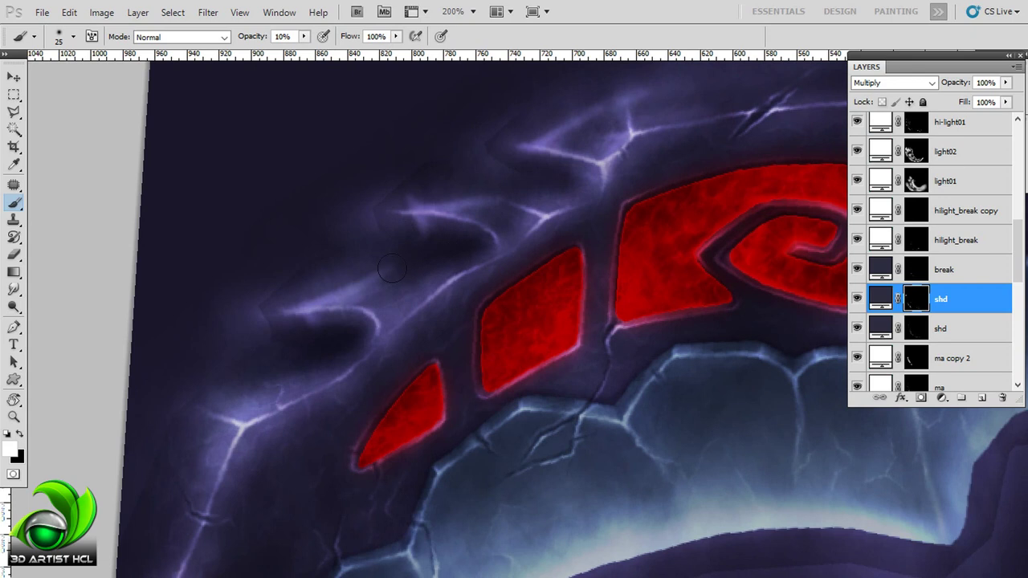
pyautogui.moveTo(594, 173); pyautogui.dragTo(441, 249)
# - Paint soft shadow into the stone blocks, then rotate the canvas toward the blade tip
pyautogui.scroll(-5, 348, 251)
pyautogui.scroll(-1, 379, 225)
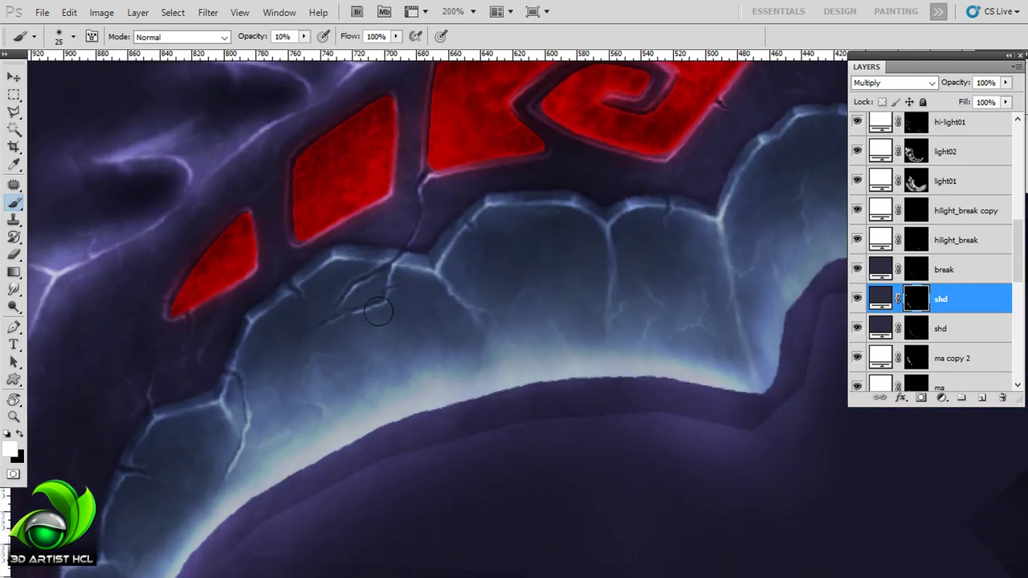
pyautogui.moveTo(507, 235)
pyautogui.mouseDown()
pyautogui.moveTo(497, 233)
pyautogui.moveTo(565, 321)
pyautogui.mouseUp()
pyautogui.hscroll(5, 564, 321)
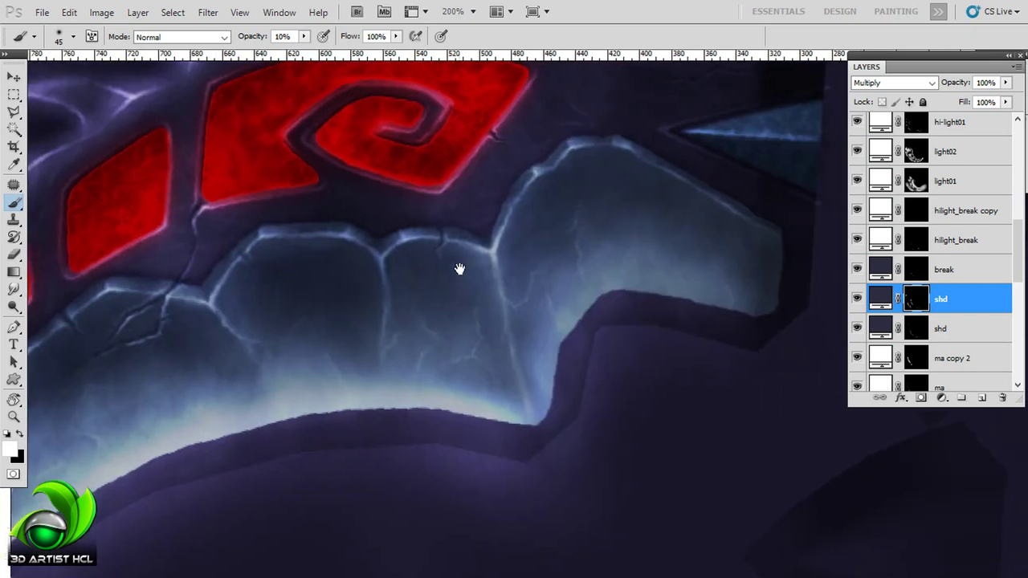
pyautogui.moveTo(654, 236)
pyautogui.mouseDown()
pyautogui.moveTo(500, 248)
pyautogui.moveTo(581, 224)
pyautogui.moveTo(386, 329)
pyautogui.mouseUp()
pyautogui.scroll(-5, 406, 345)
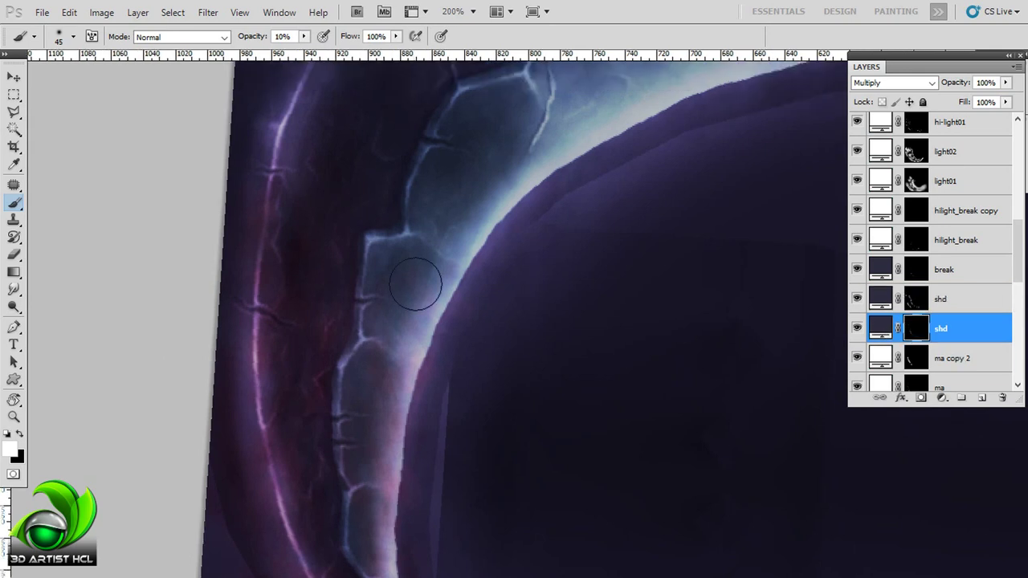
pyautogui.press('r')
pyautogui.moveTo(408, 276); pyautogui.dragTo(337, 385)
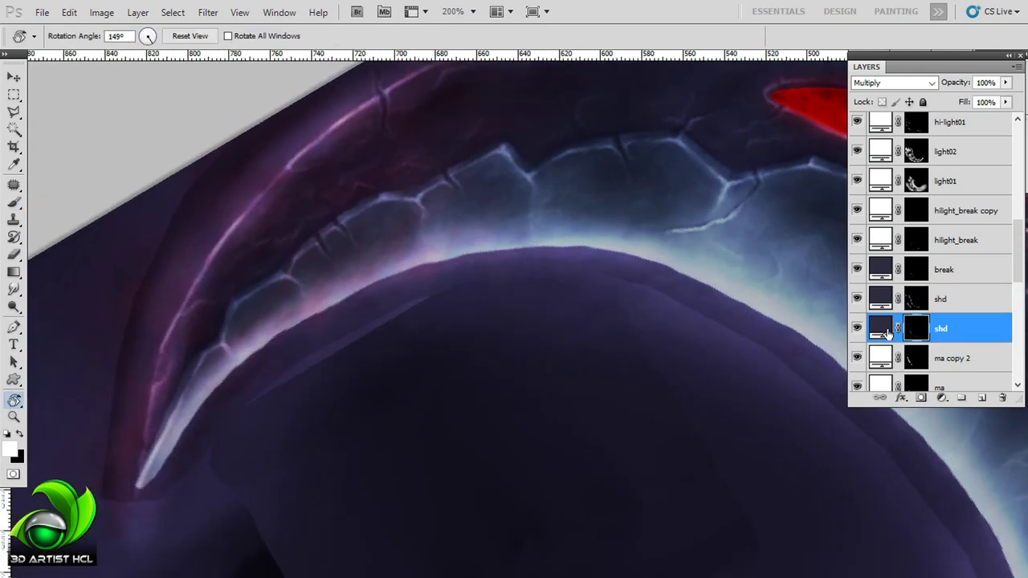
pyautogui.moveTo(881, 304); pyautogui.dragTo(931, 319)
# - Return to the brush at 300% zoom and rotate the canvas along the stone row
pyautogui.press('b')
pyautogui.hotkey('ctrl', '+')
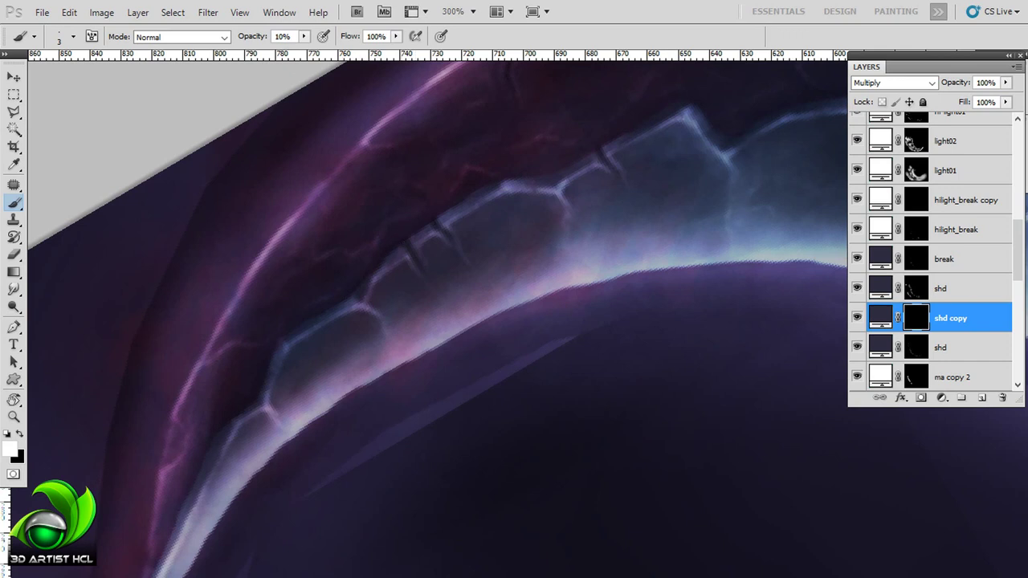
pyautogui.press('r')
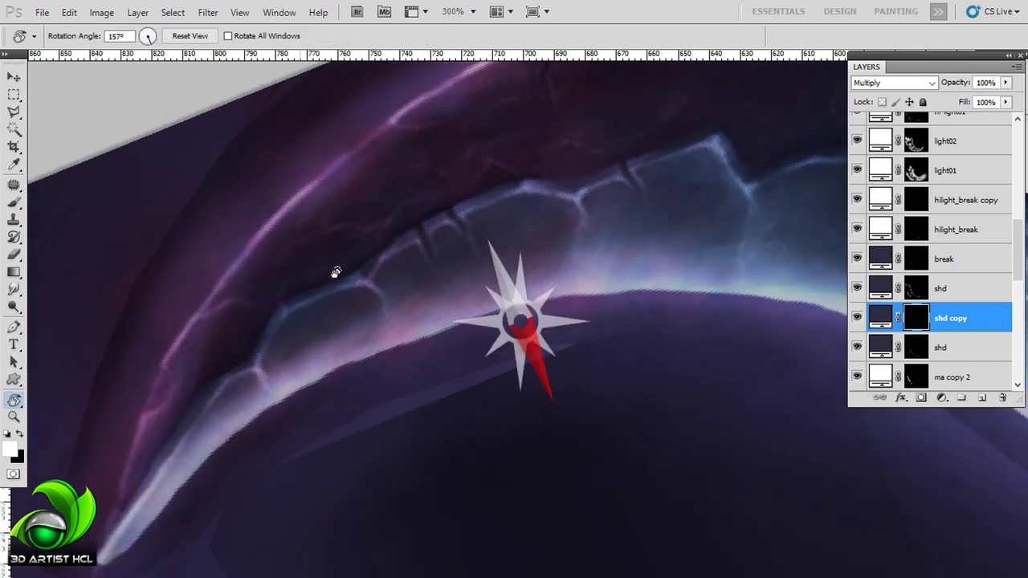
pyautogui.moveTo(334, 271); pyautogui.dragTo(38, 393)
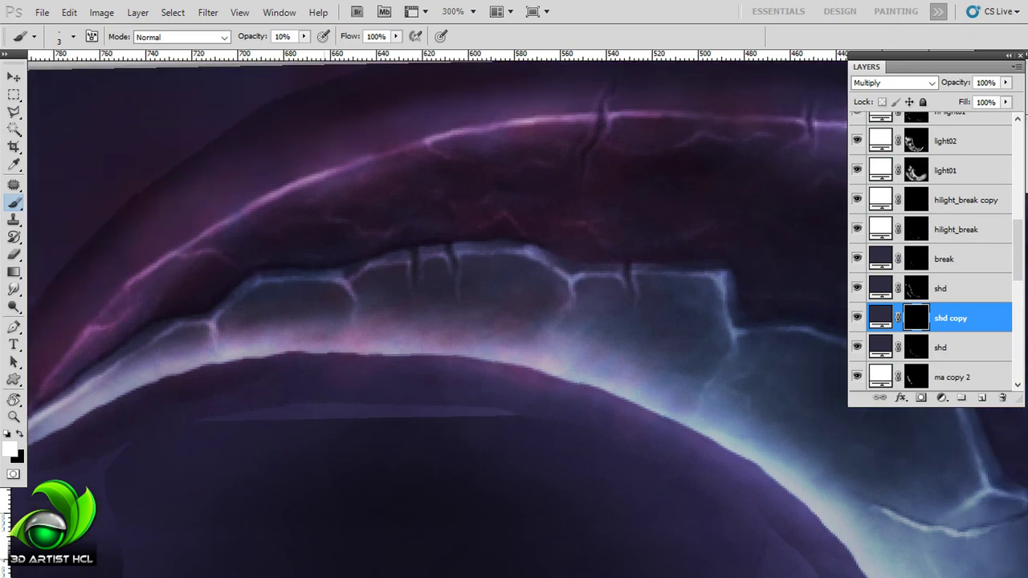
pyautogui.press('r')
pyautogui.moveTo(525, 176); pyautogui.dragTo(434, 217)
pyautogui.moveTo(530, 227); pyautogui.dragTo(442, 288)
pyautogui.moveTo(629, 175); pyautogui.dragTo(505, 250)
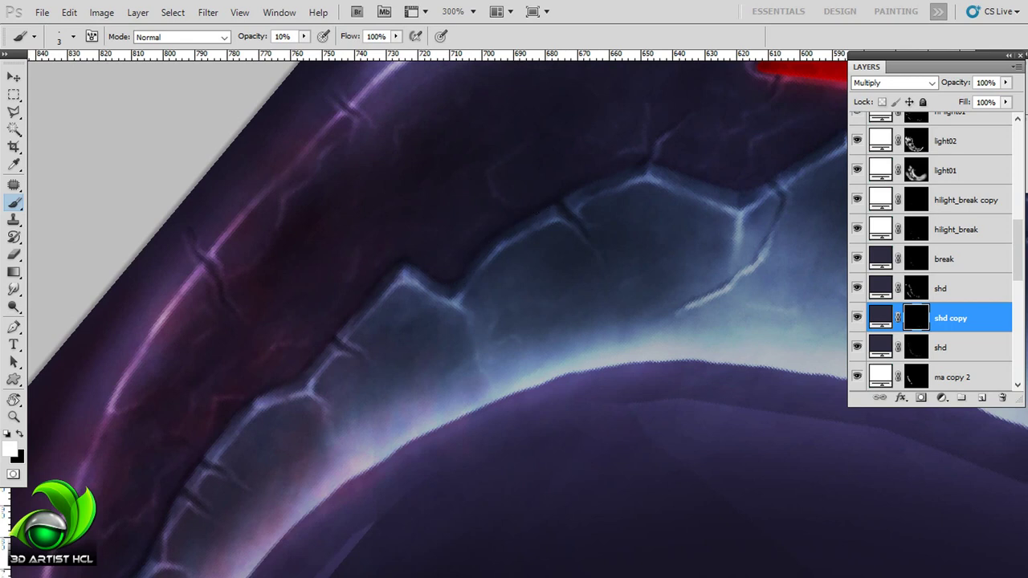
pyautogui.moveTo(635, 146); pyautogui.dragTo(602, 194)
# - Rotate the canvas repeatedly to bring the red spiral inlays and nearby stones on top
pyautogui.press('r')
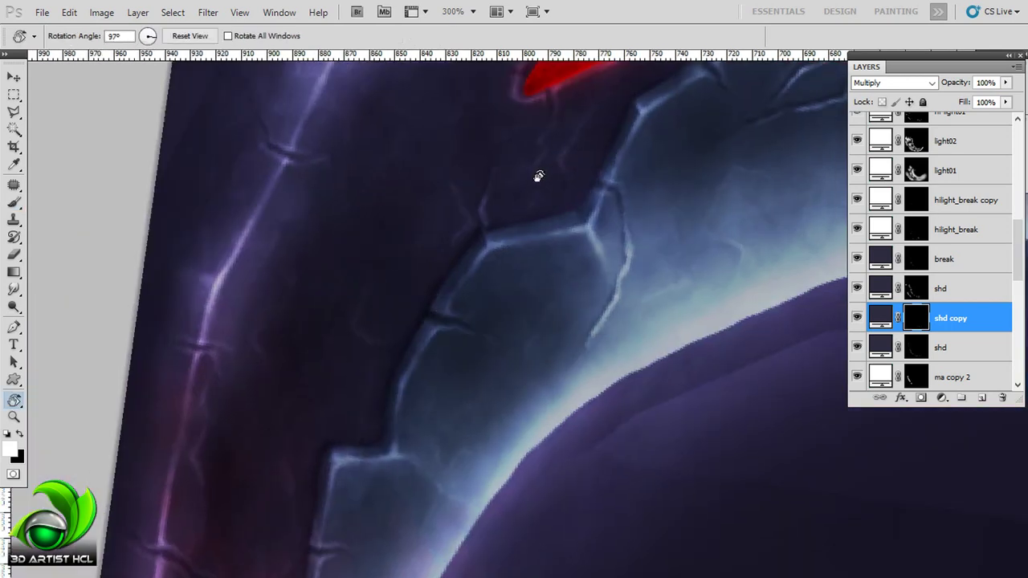
pyautogui.moveTo(539, 174); pyautogui.dragTo(513, 265)
pyautogui.moveTo(599, 195); pyautogui.dragTo(510, 264)
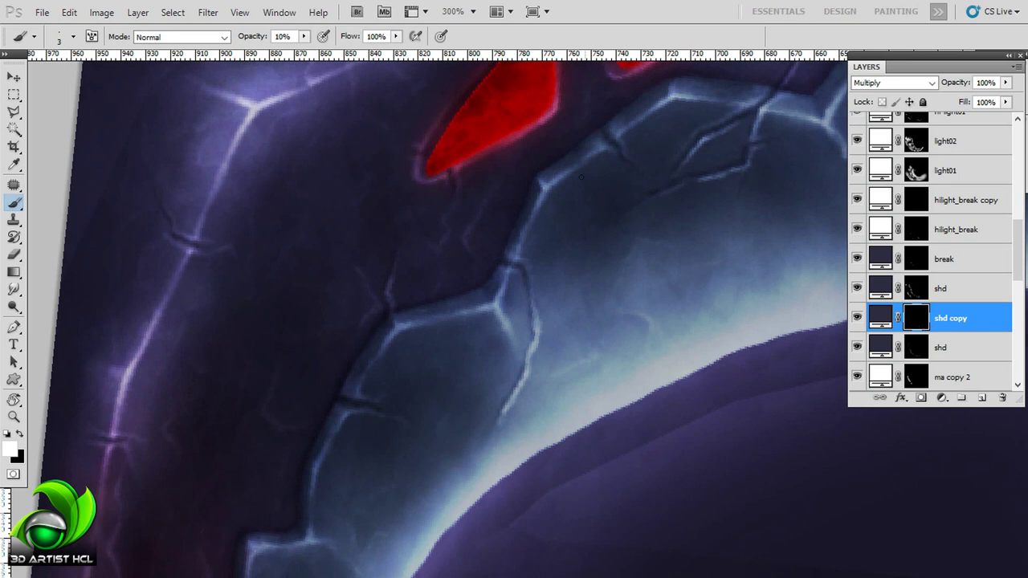
pyautogui.press('r')
pyautogui.moveTo(580, 176); pyautogui.dragTo(622, 208)
pyautogui.press('r')
pyautogui.moveTo(562, 201); pyautogui.dragTo(594, 225)
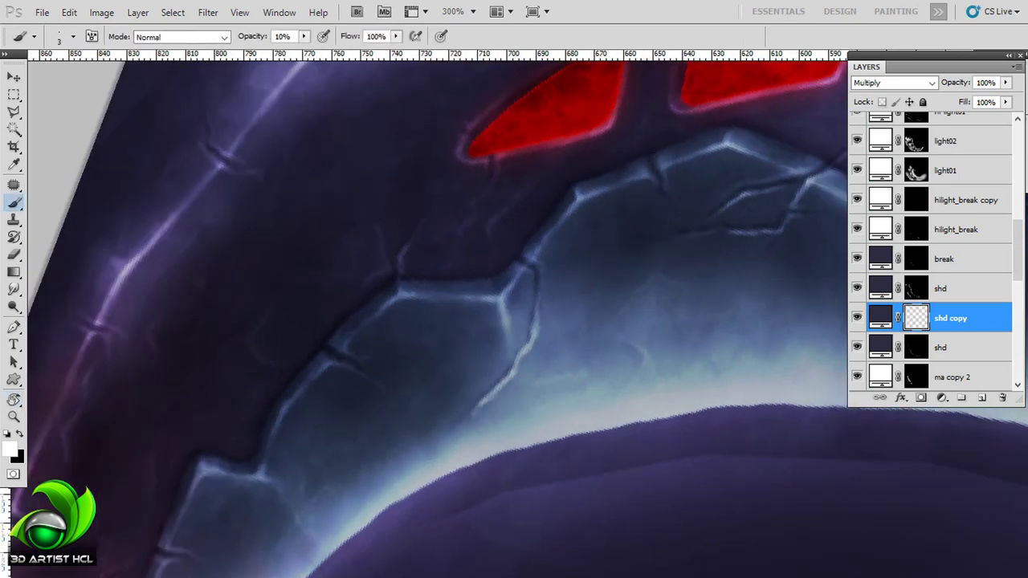
pyautogui.press('r')
pyautogui.moveTo(532, 160); pyautogui.dragTo(549, 181)
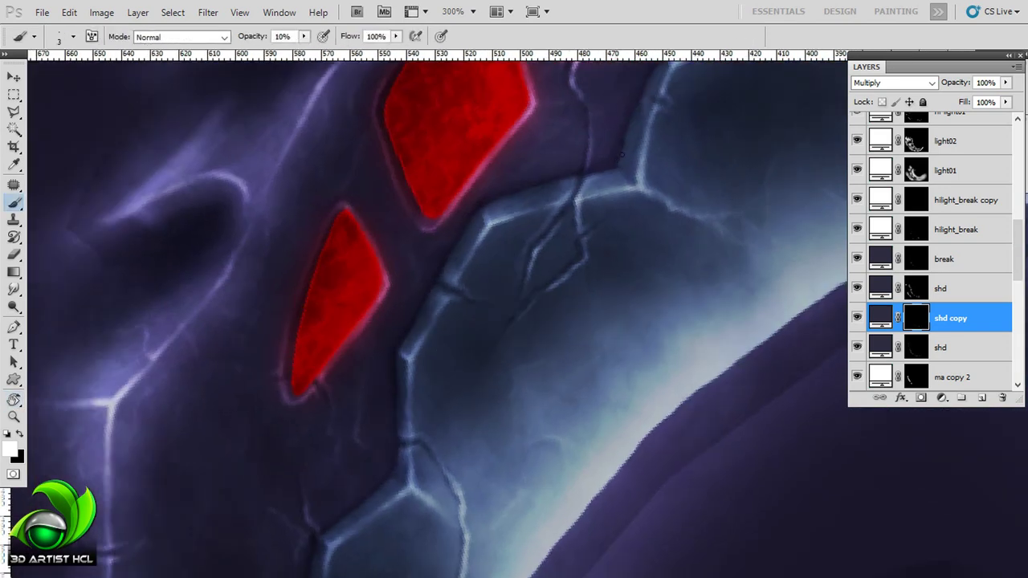
pyautogui.press('r')
pyautogui.moveTo(620, 154); pyautogui.dragTo(643, 209)
pyautogui.press('r')
pyautogui.moveTo(743, 140); pyautogui.dragTo(787, 163)
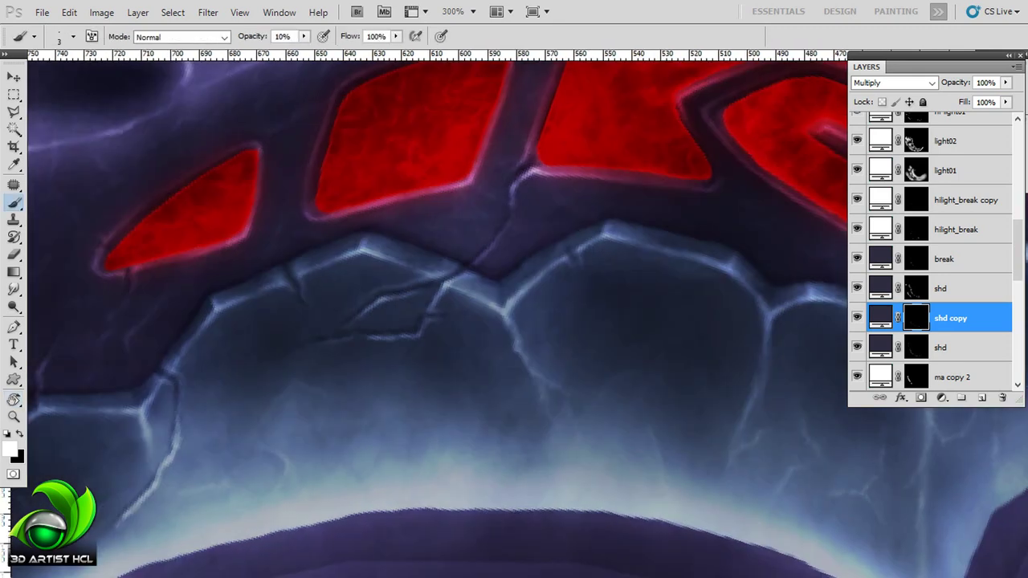
pyautogui.press('r')
pyautogui.moveTo(680, 172); pyautogui.dragTo(715, 216)
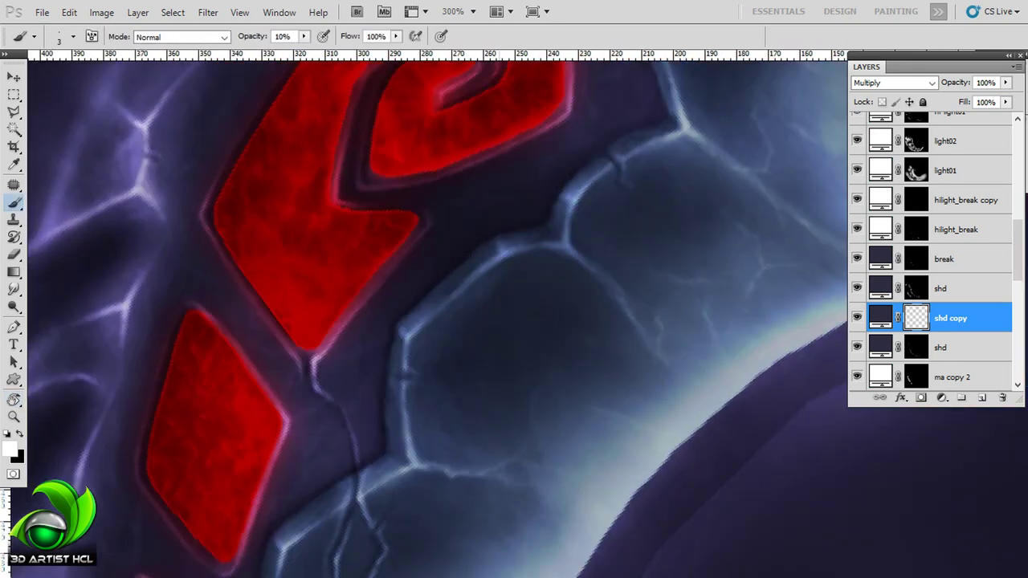
pyautogui.press('r')
pyautogui.moveTo(622, 173); pyautogui.dragTo(645, 201)
# - Paint a thin dark crack notch on a stone edge, then view the whole texture
pyautogui.moveTo(587, 238)
pyautogui.mouseDown()
pyautogui.moveTo(610, 234)
pyautogui.moveTo(464, 289)
pyautogui.mouseUp()
pyautogui.press('r')
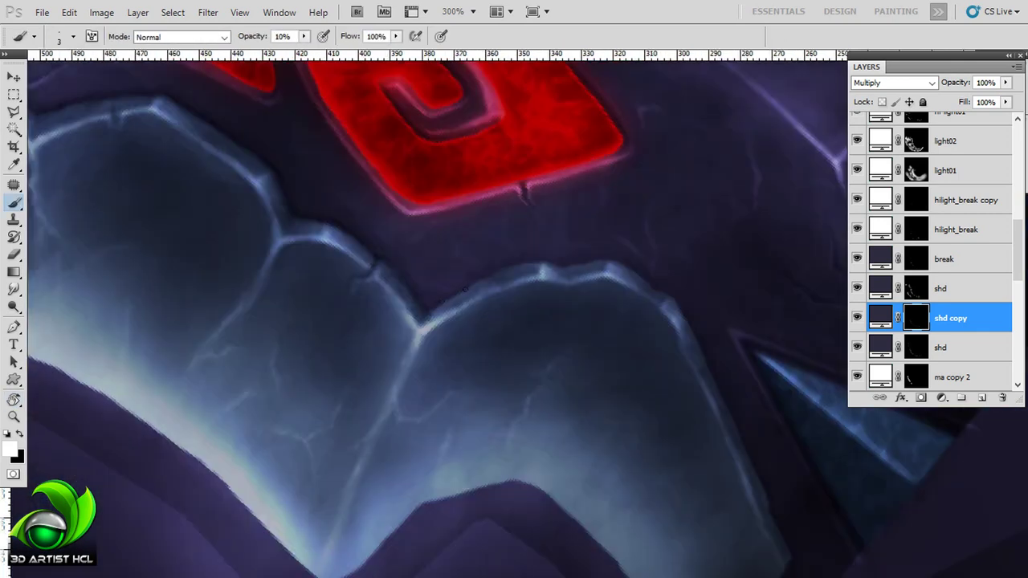
pyautogui.press('r')
pyautogui.moveTo(596, 275)
pyautogui.mouseDown()
pyautogui.moveTo(543, 223)
pyautogui.moveTo(596, 171)
pyautogui.moveTo(561, 241)
pyautogui.moveTo(486, 283)
pyautogui.moveTo(644, 195)
pyautogui.mouseUp()
pyautogui.press('r')
pyautogui.press('r')
pyautogui.press('r')
pyautogui.press('r')
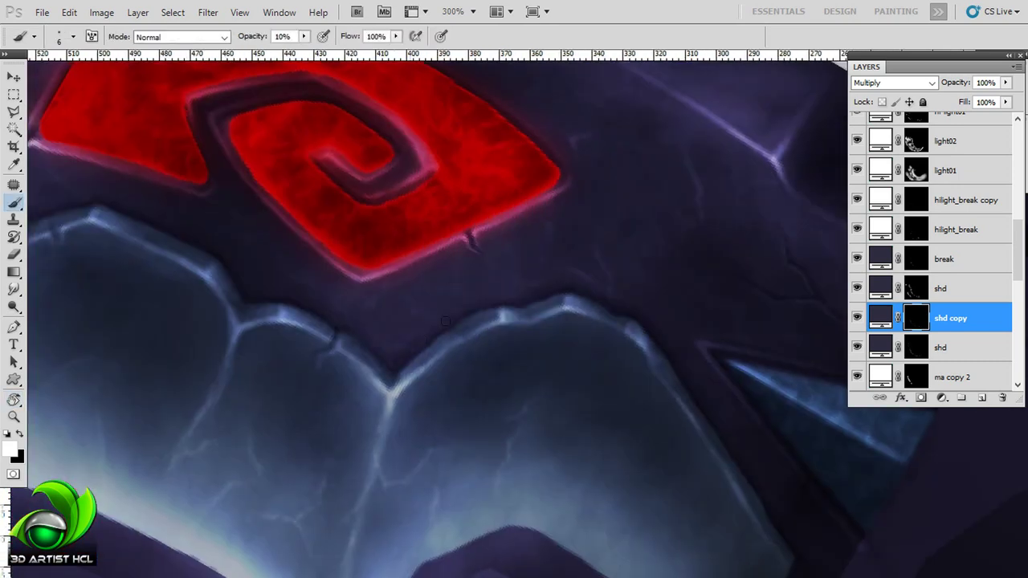
pyautogui.moveTo(591, 273); pyautogui.dragTo(628, 199)
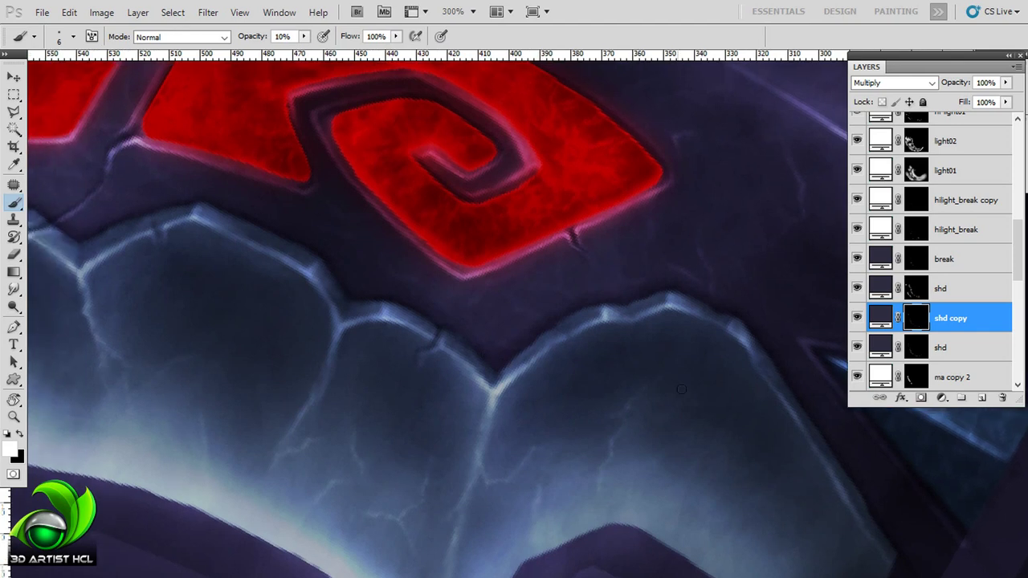
pyautogui.hotkey('ctrl', '1')
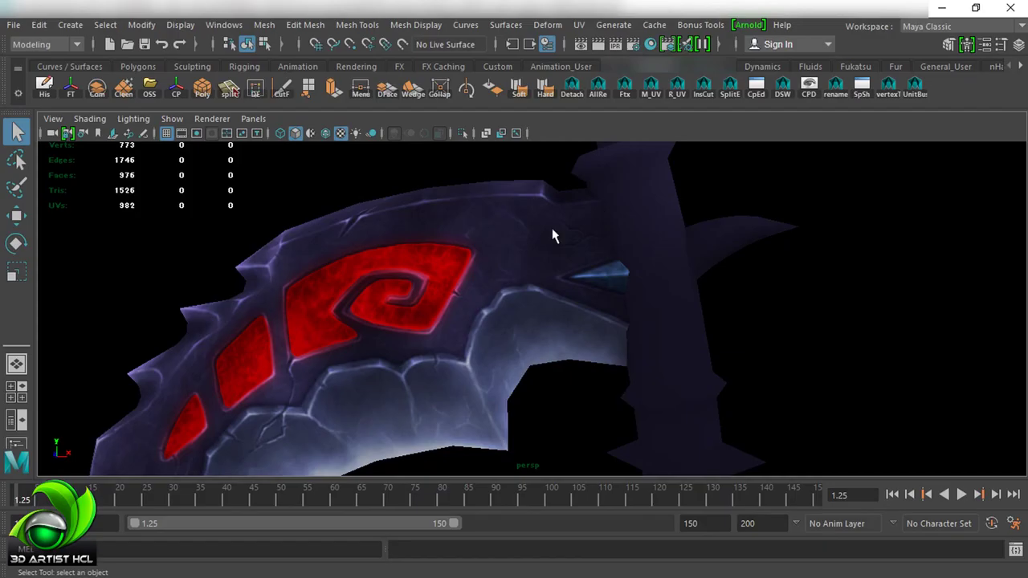
# - Tumble around the textured scythe, then zoom in on the blade in full-screen expert mode
pyautogui.moveTo(762, 278)
pyautogui.mouseDown()
pyautogui.moveTo(837, 260)
pyautogui.moveTo(642, 246)
pyautogui.moveTo(601, 195)
pyautogui.moveTo(713, 304)
pyautogui.moveTo(814, 340)
pyautogui.moveTo(585, 268)
pyautogui.moveTo(505, 310)
pyautogui.moveTo(694, 278)
pyautogui.moveTo(669, 261)
pyautogui.moveTo(541, 252)
pyautogui.moveTo(661, 222)
pyautogui.moveTo(562, 293)
pyautogui.moveTo(594, 305)
pyautogui.moveTo(573, 265)
pyautogui.mouseUp()
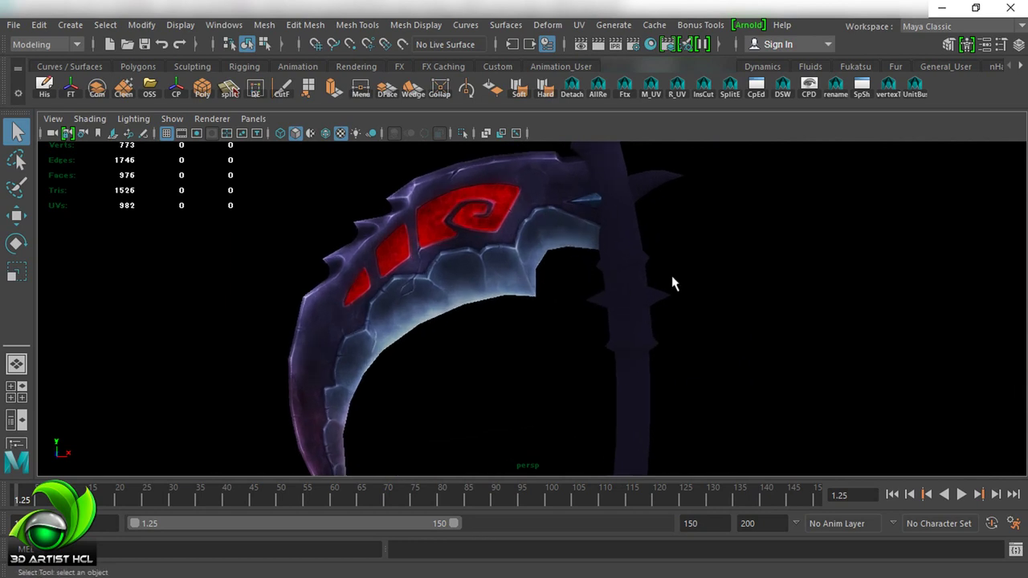
pyautogui.hotkey('ctrl', 'space')
pyautogui.moveTo(645, 248)
pyautogui.mouseDown()
pyautogui.moveTo(778, 297)
pyautogui.moveTo(814, 296)
pyautogui.mouseUp()
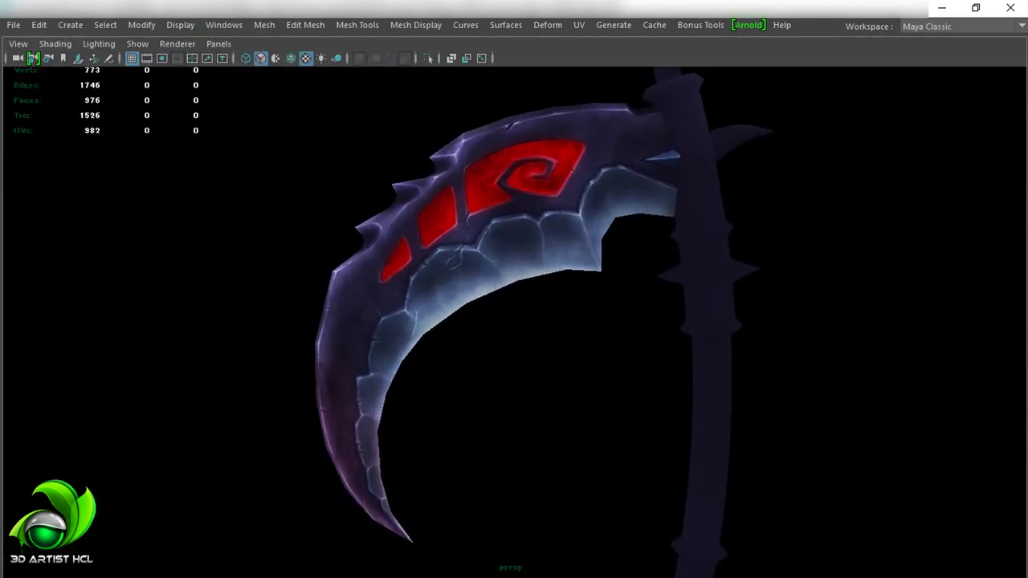